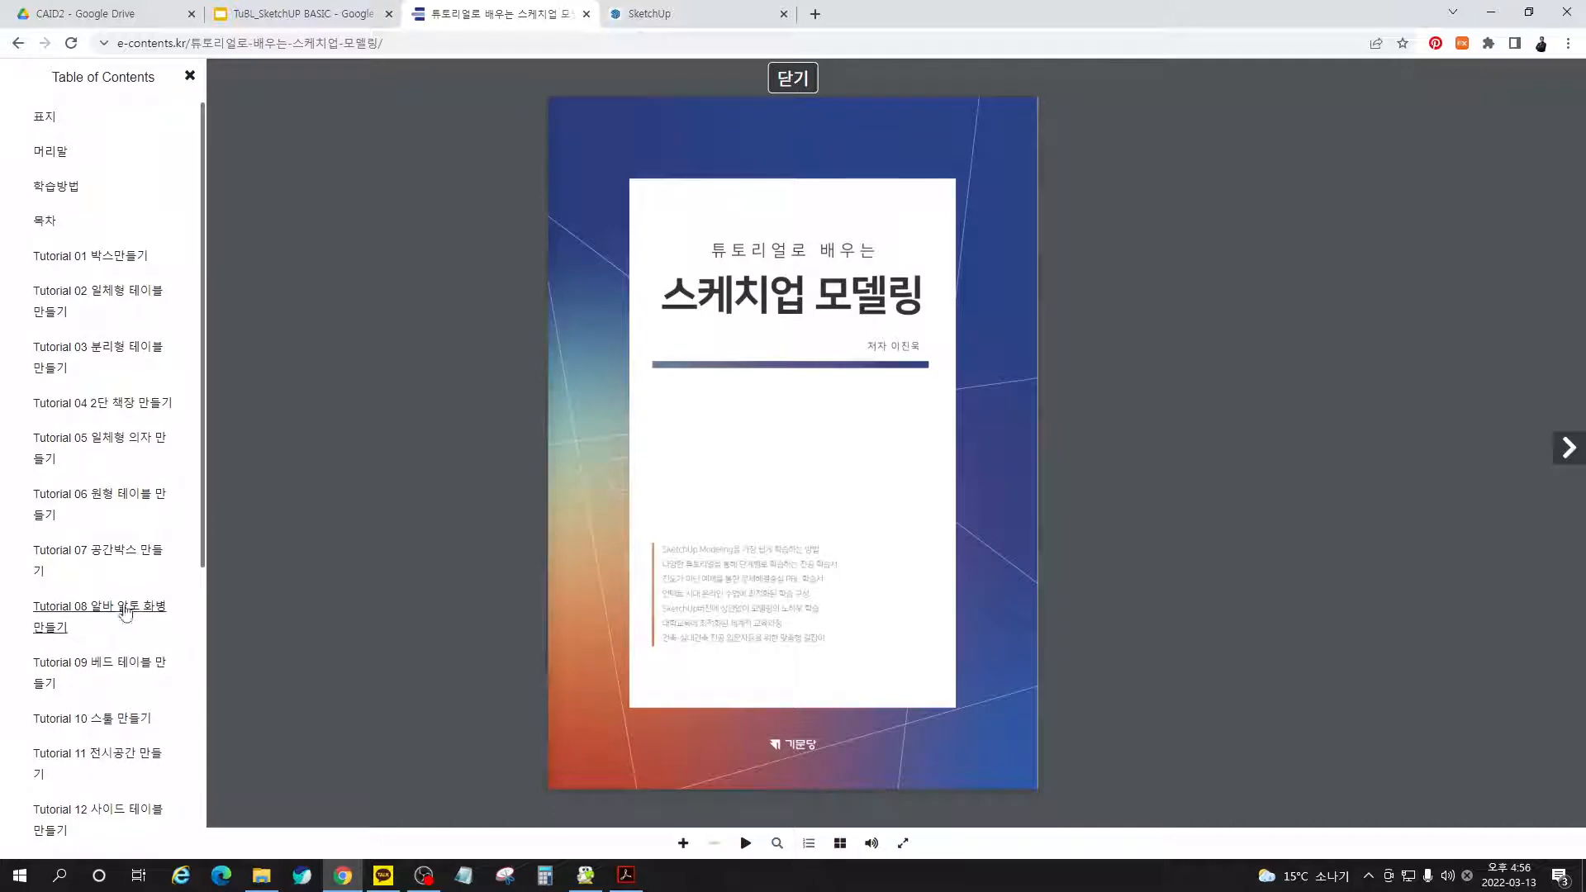
- Open the Tutorial 09 bed table pages in the e-book and examine the table's dimensions and front-drawing instructions
click(104, 665)
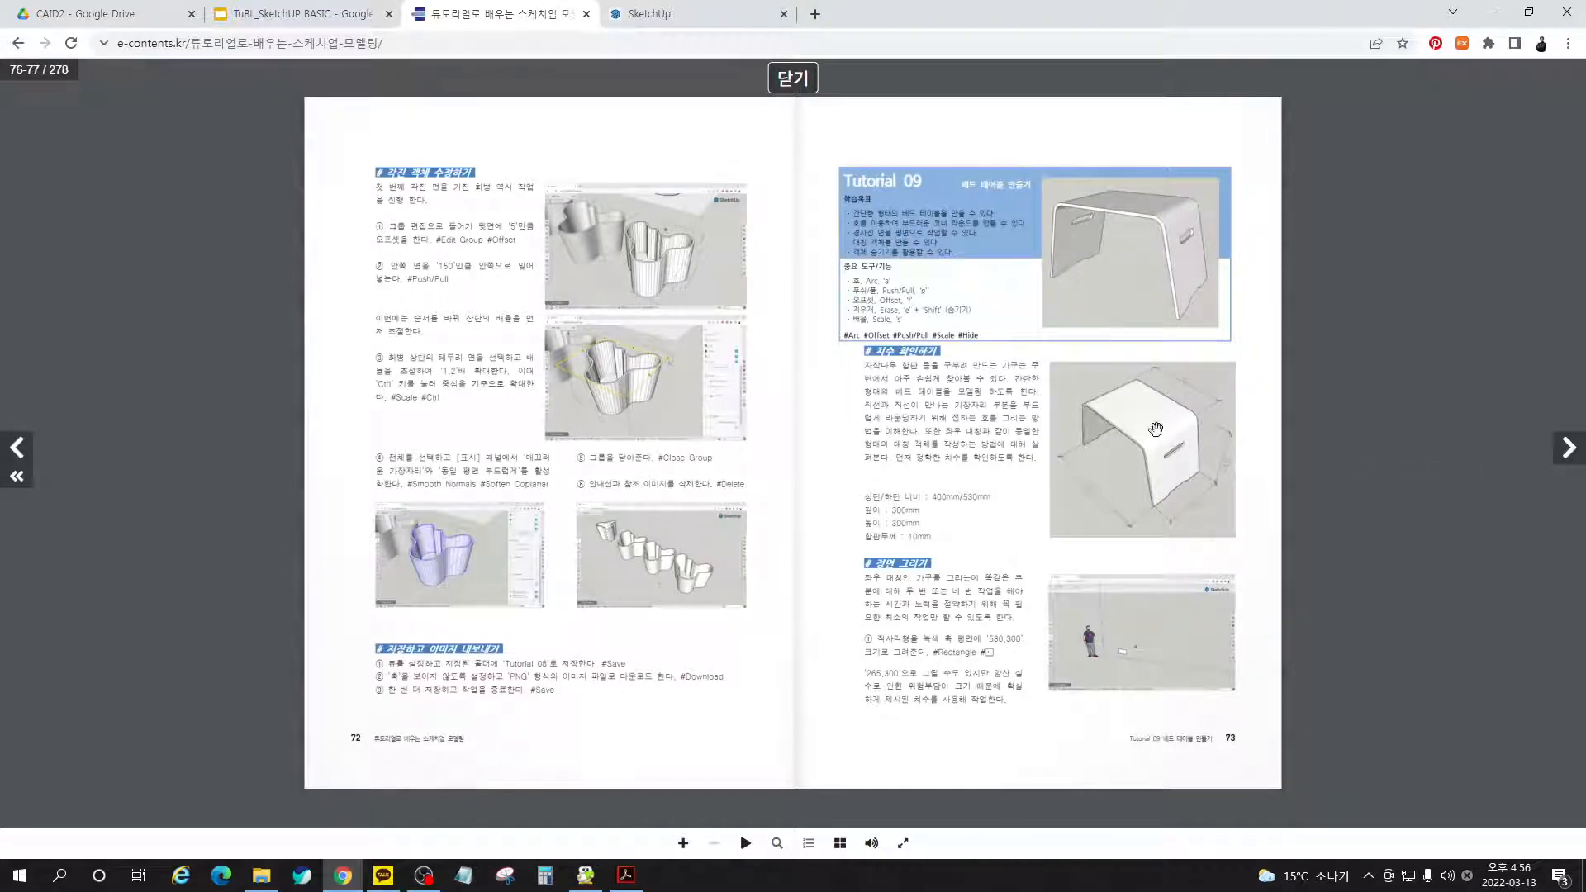
click(1175, 472)
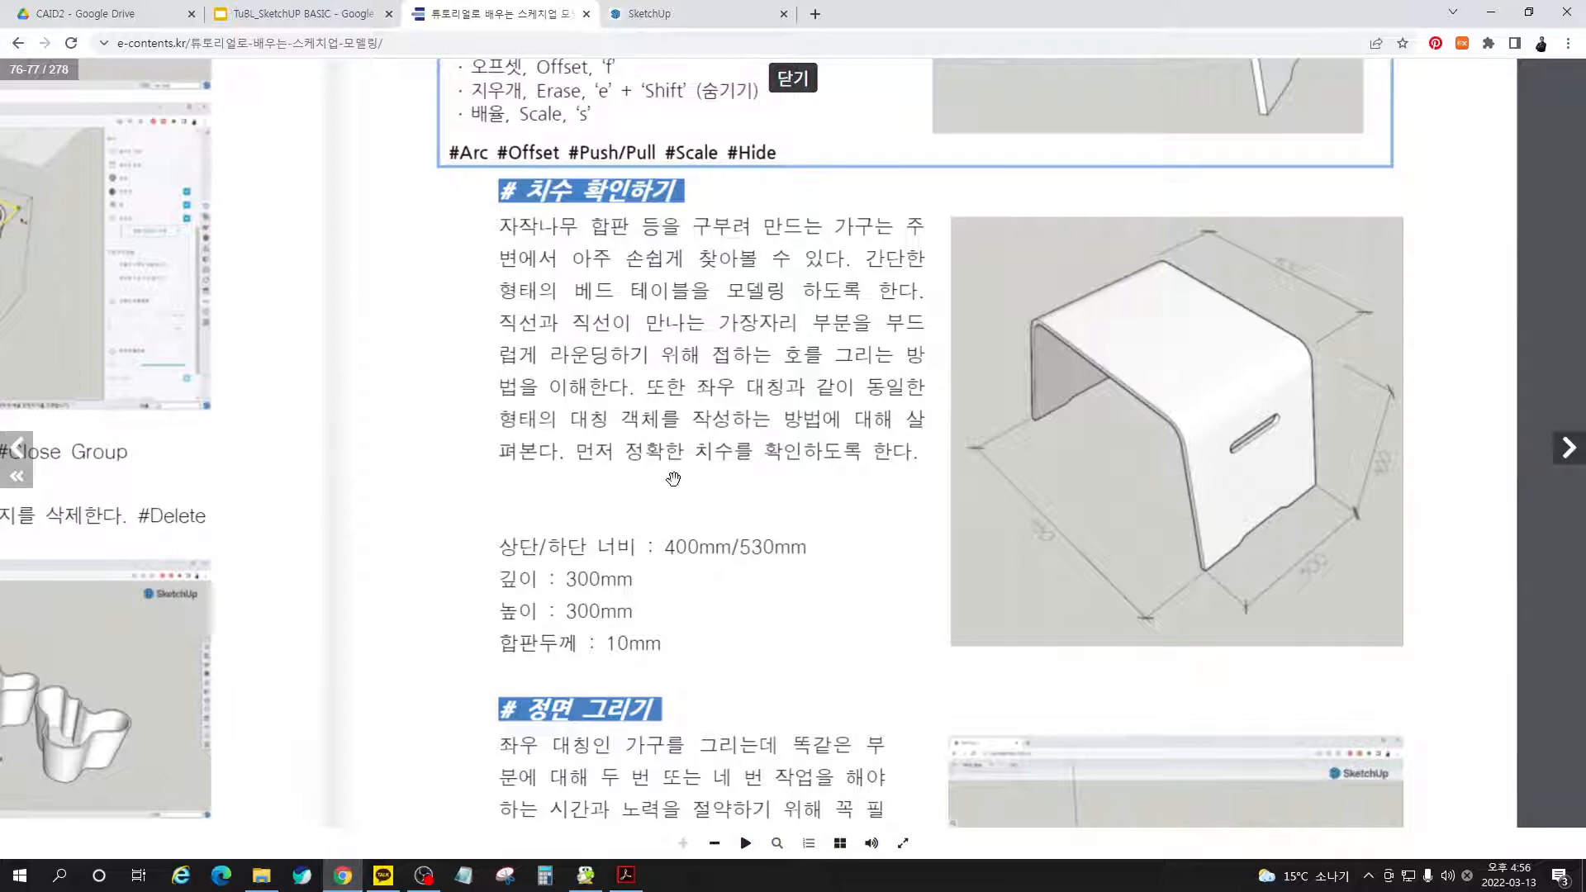
click(837, 444)
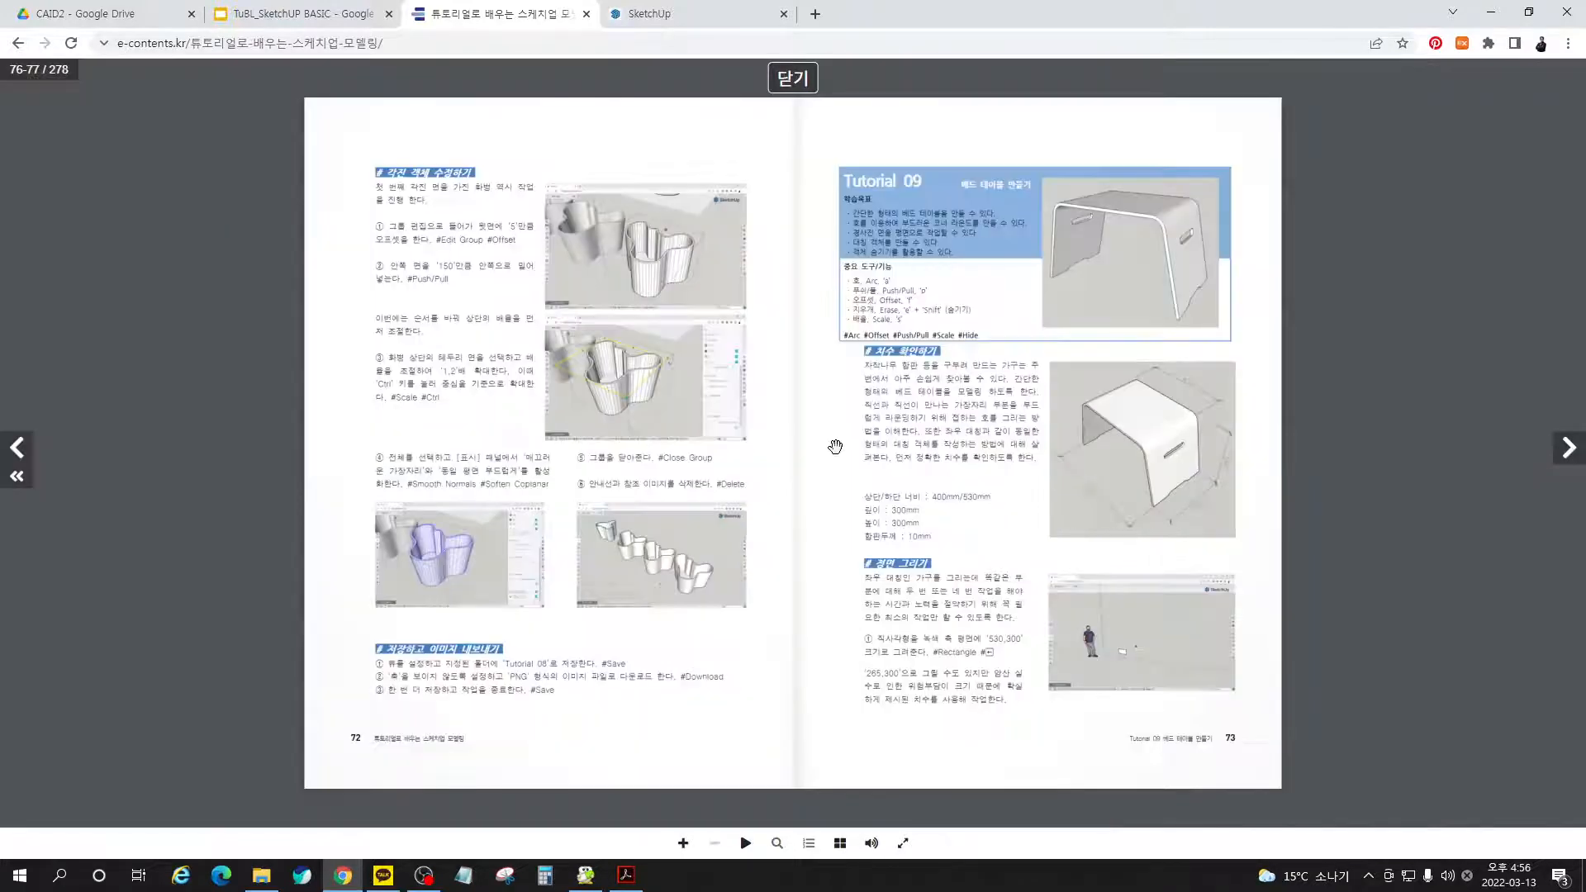
click(1111, 710)
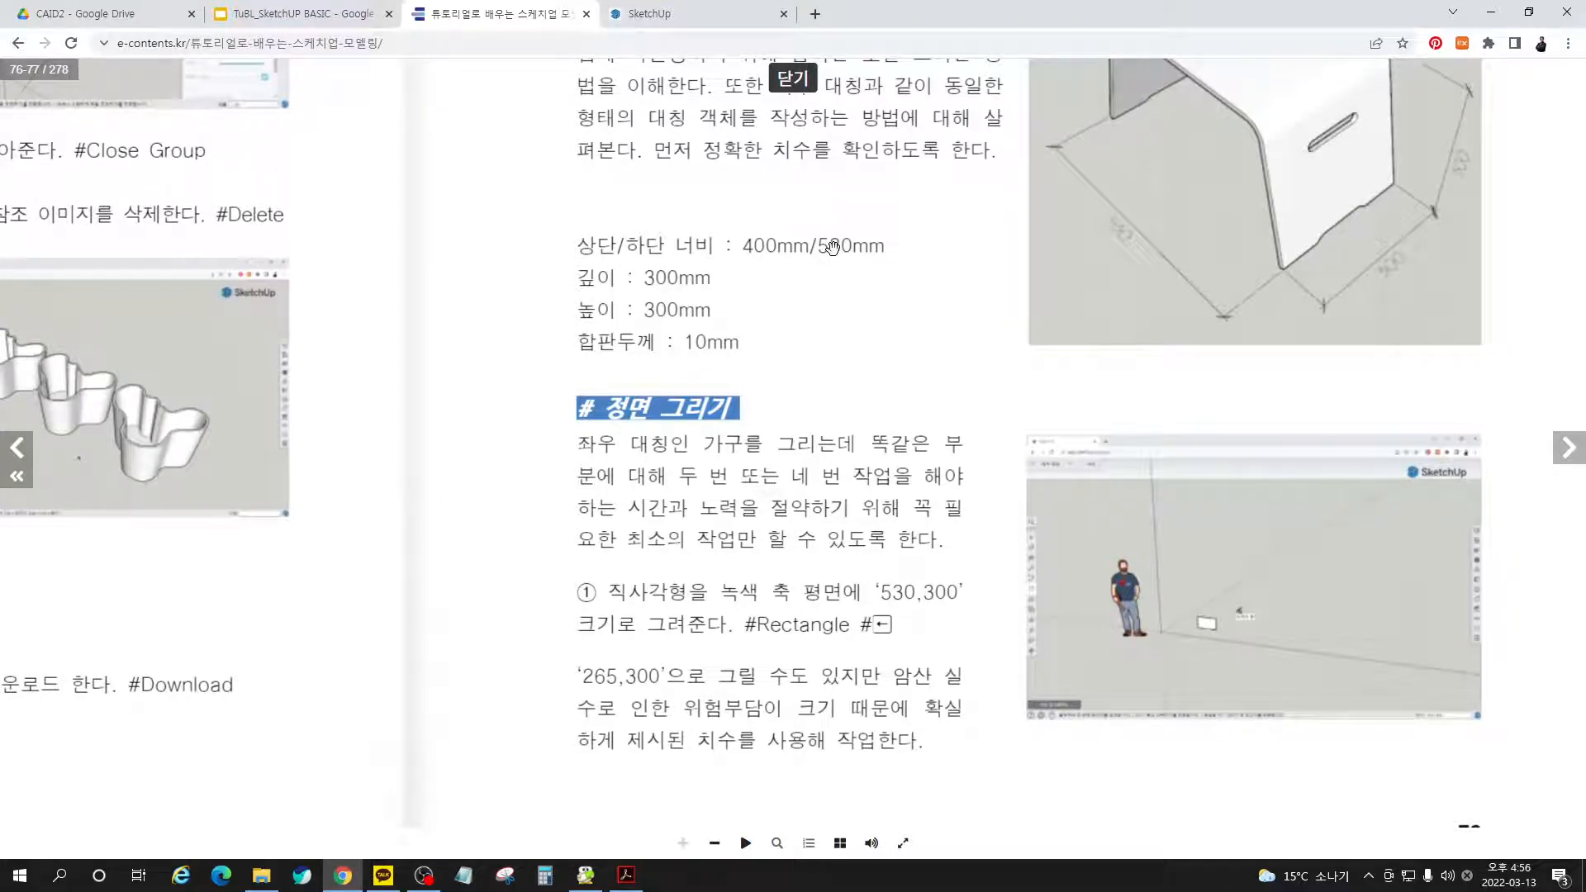
- Switch to SketchUp and draw a 530 by 300 mm upright rectangle locked to the green-axis plane, checking the size against the e-book
click(686, 19)
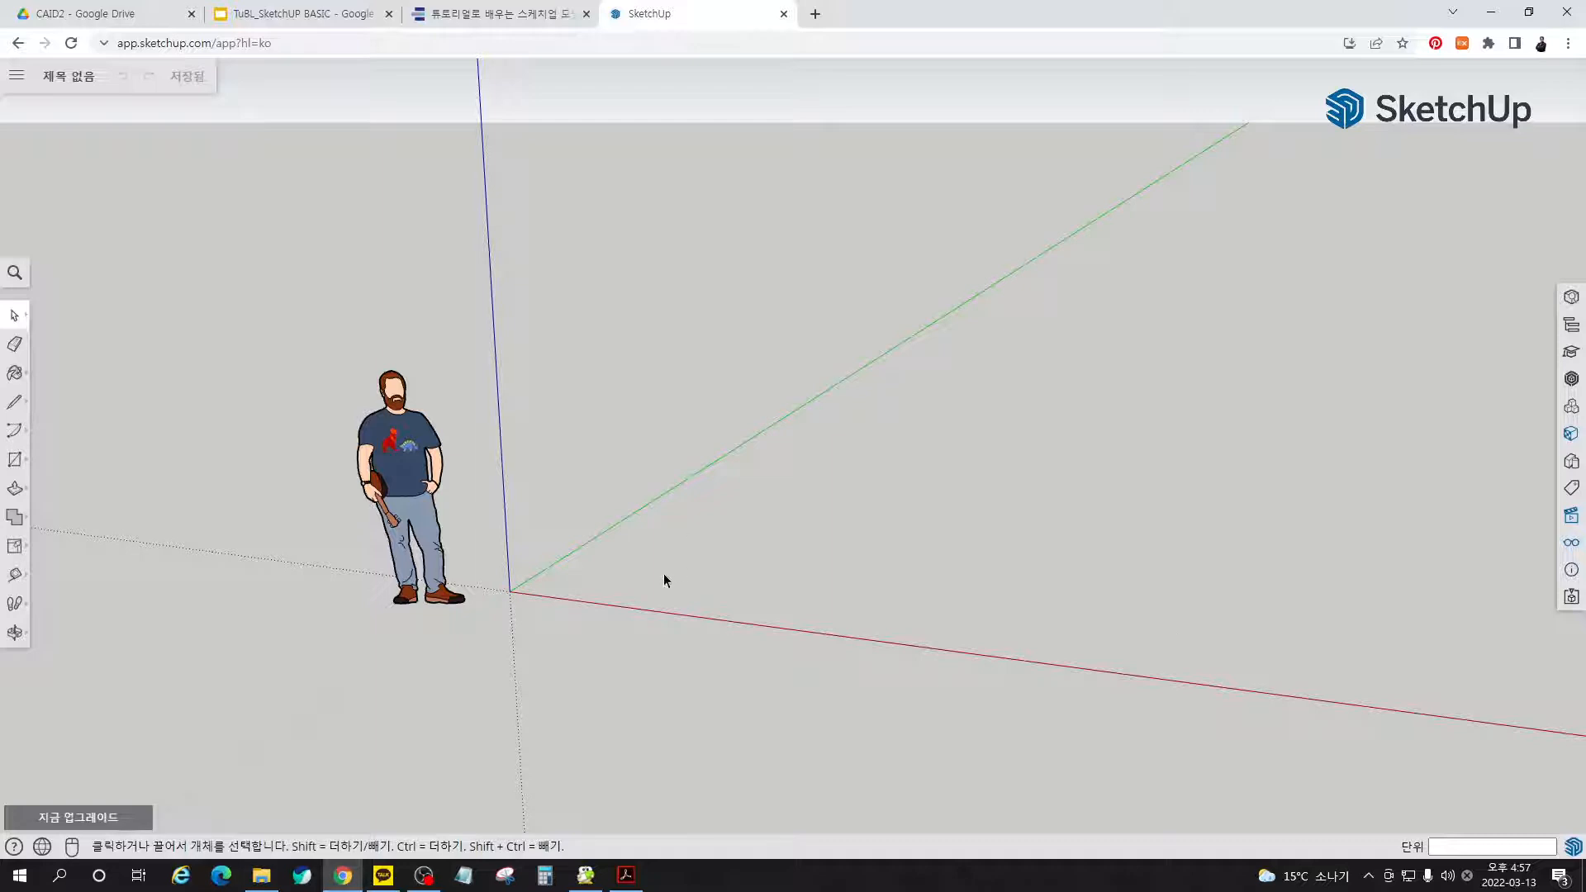
key(r)
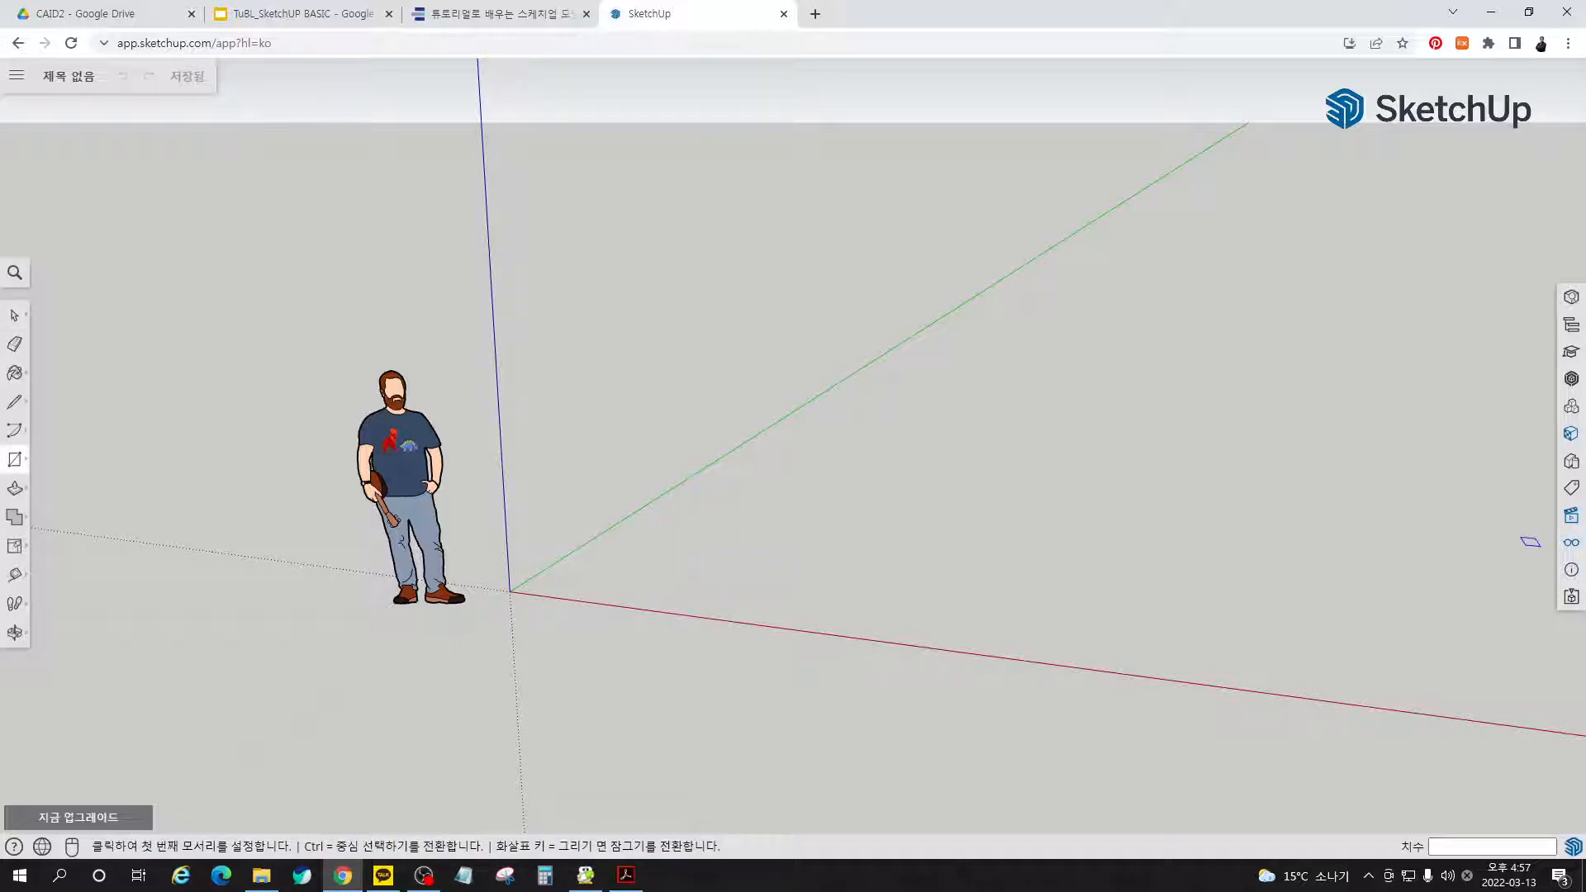
click(600, 581)
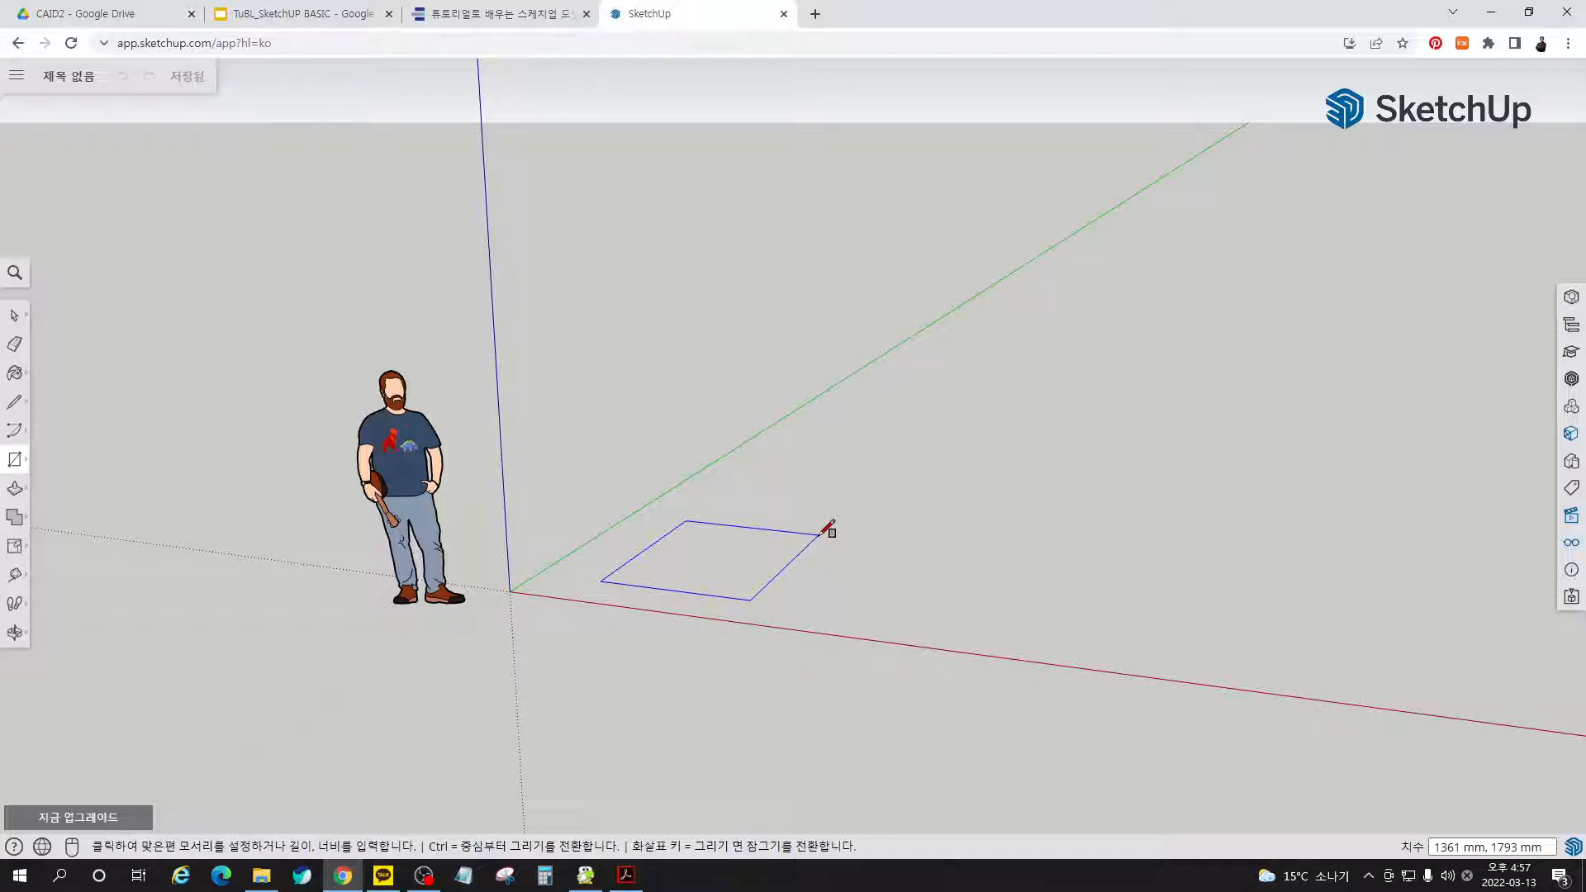
key(Left)
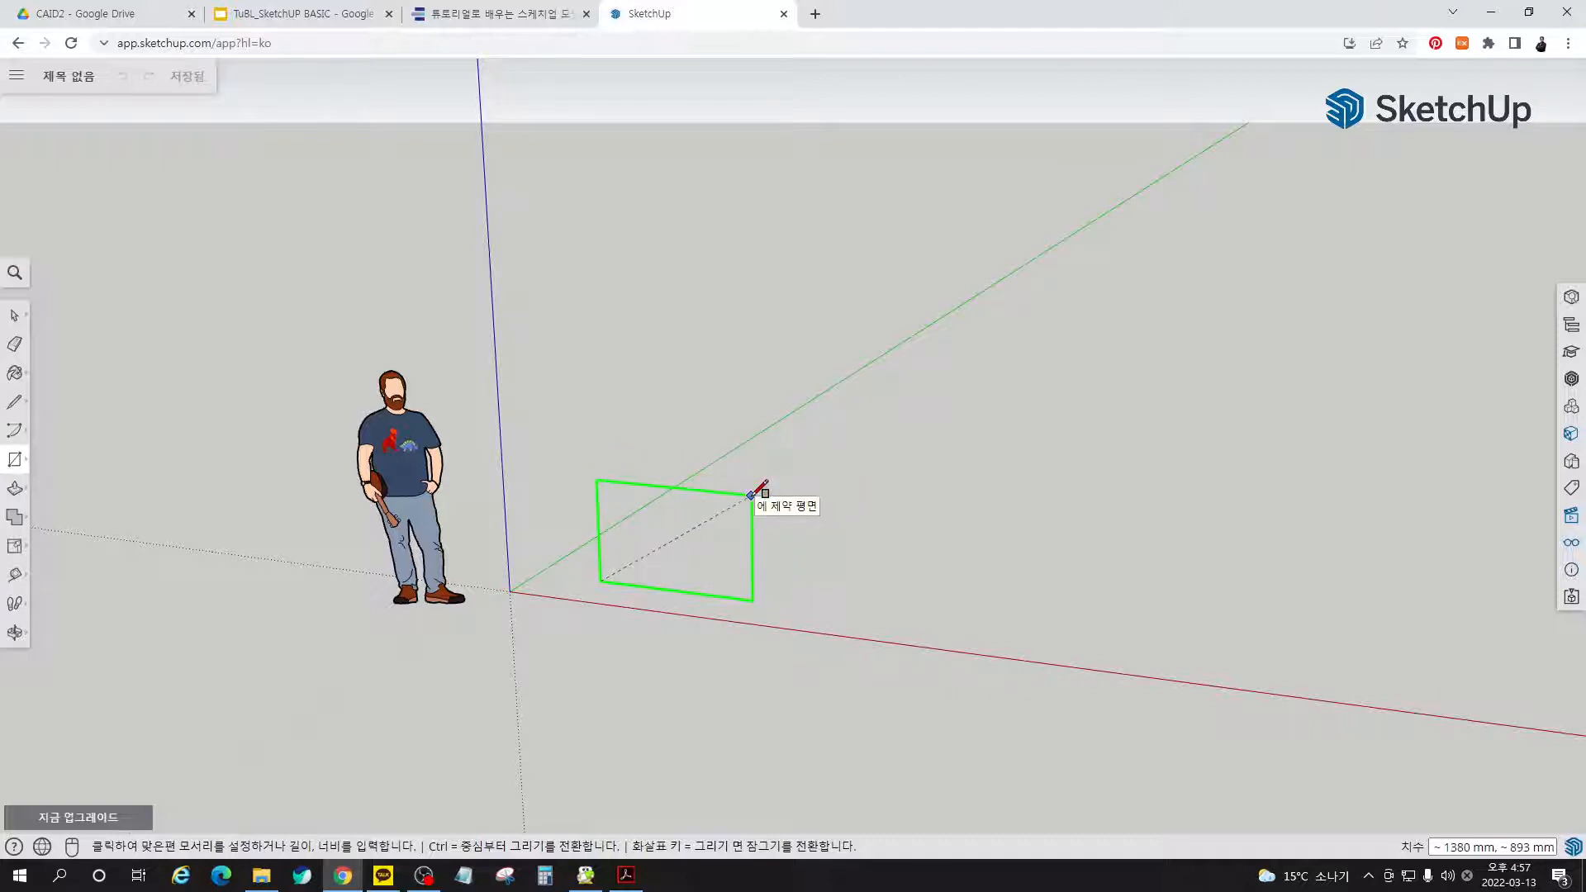
text(530)
key(Return)
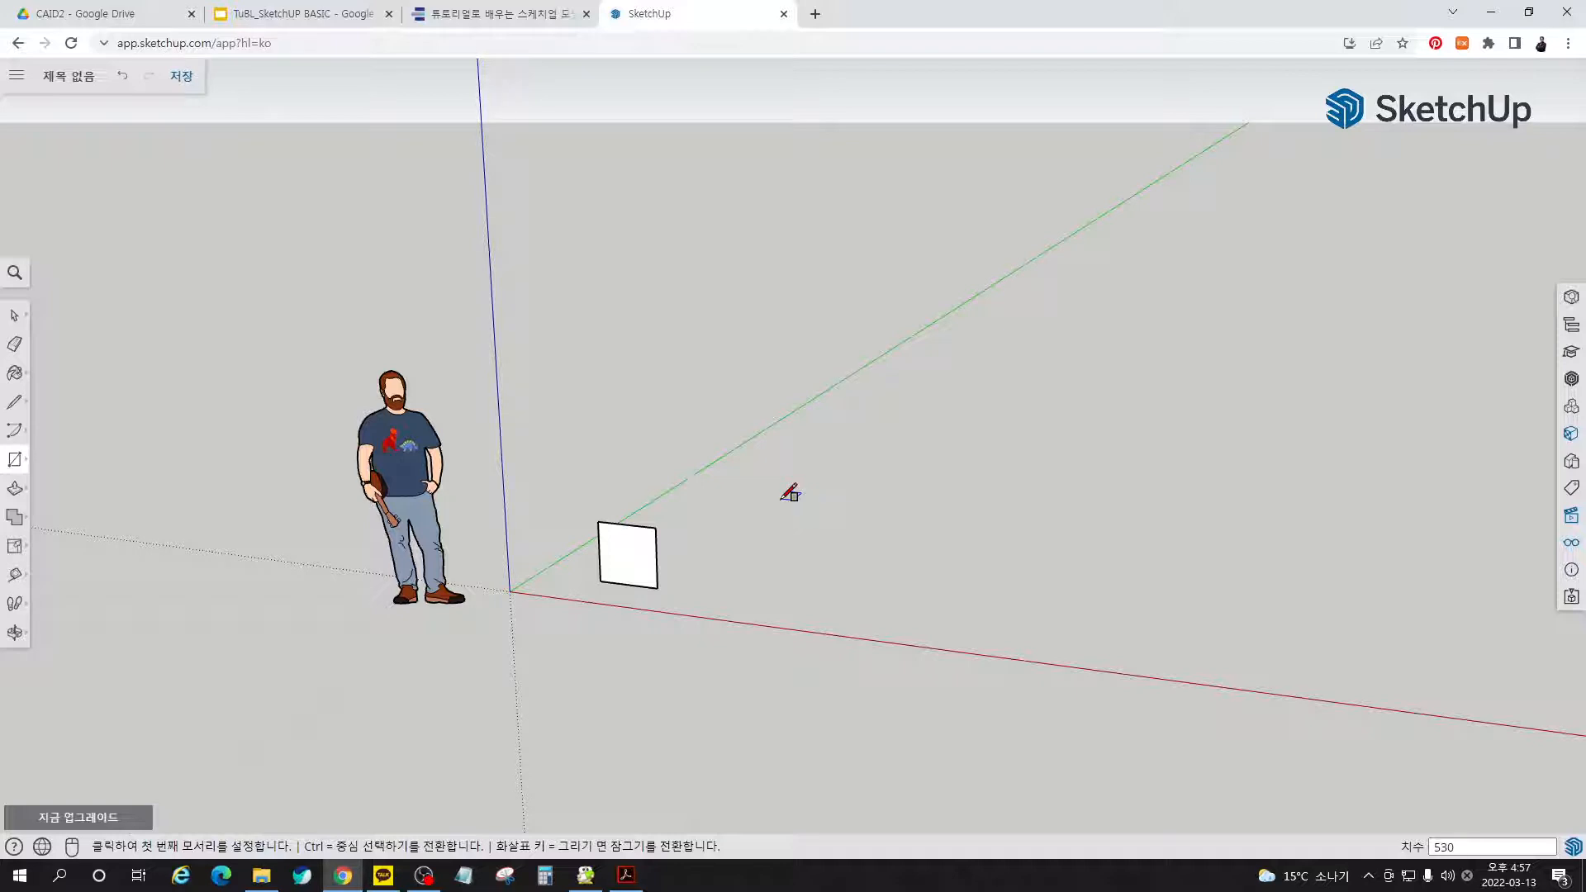
key(Return)
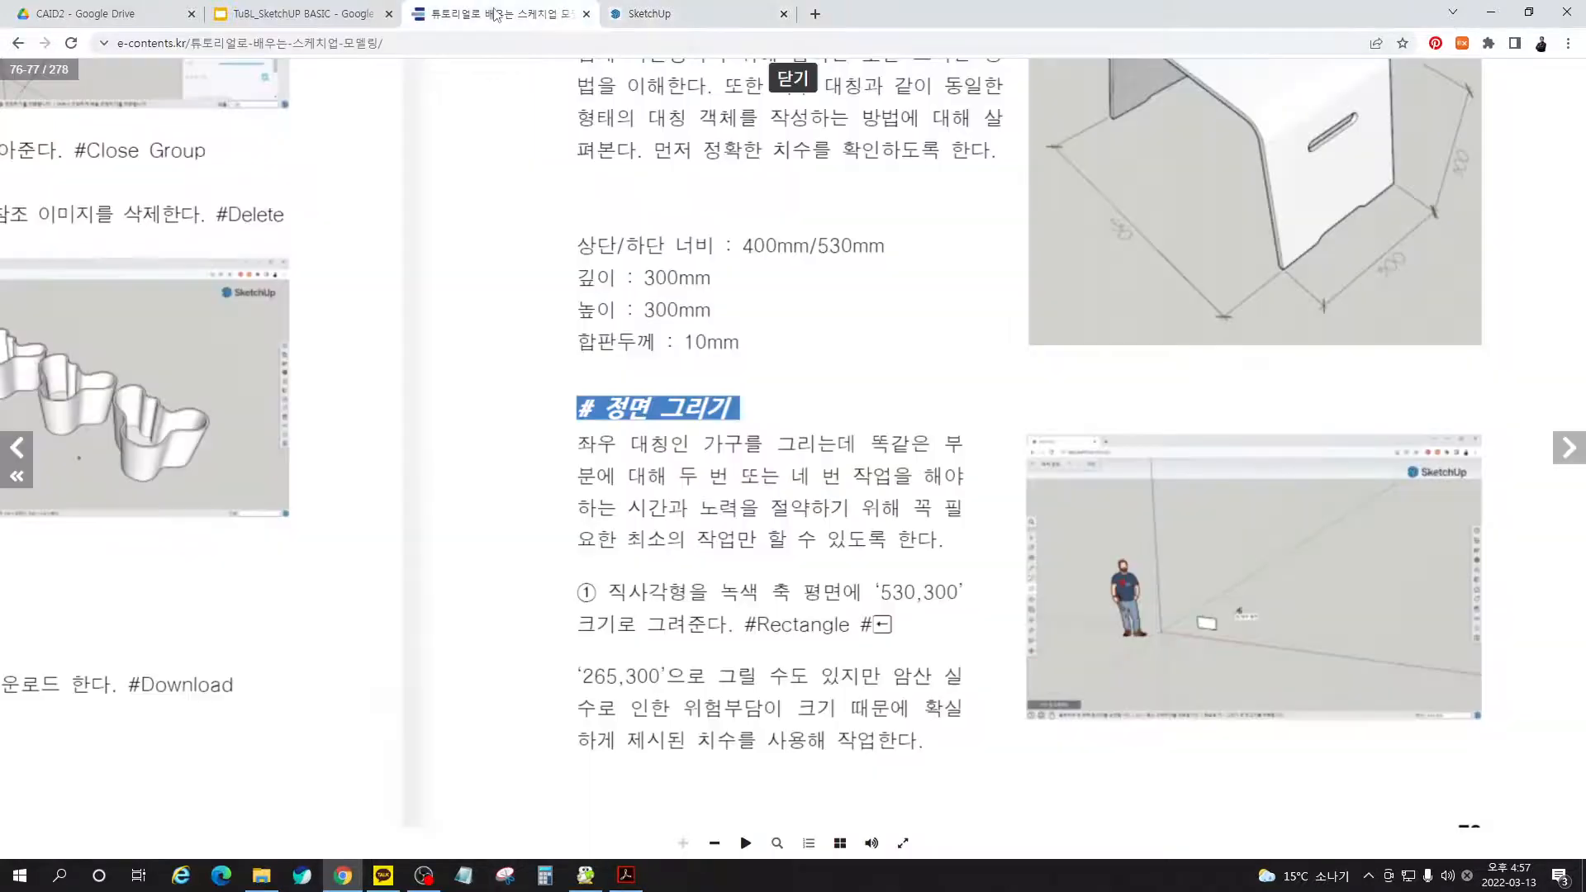
click(494, 13)
click(688, 26)
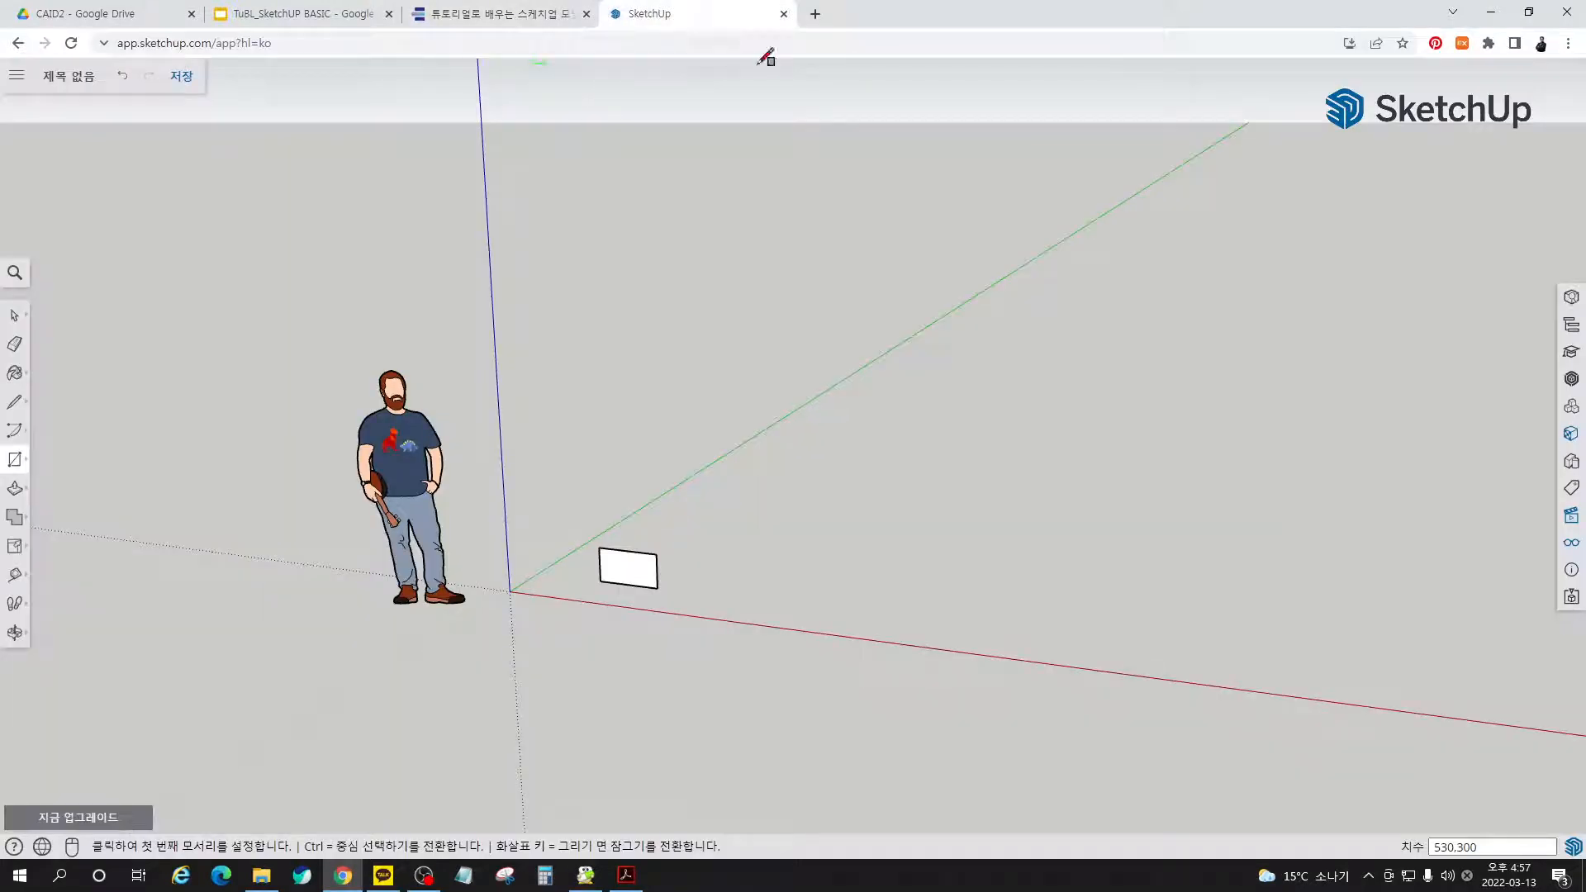
- Draw a vertical centre line joining the midpoints of the rectangle's upper and lower edges
scroll(555, 575, up, 3)
scroll(669, 578, up, 5)
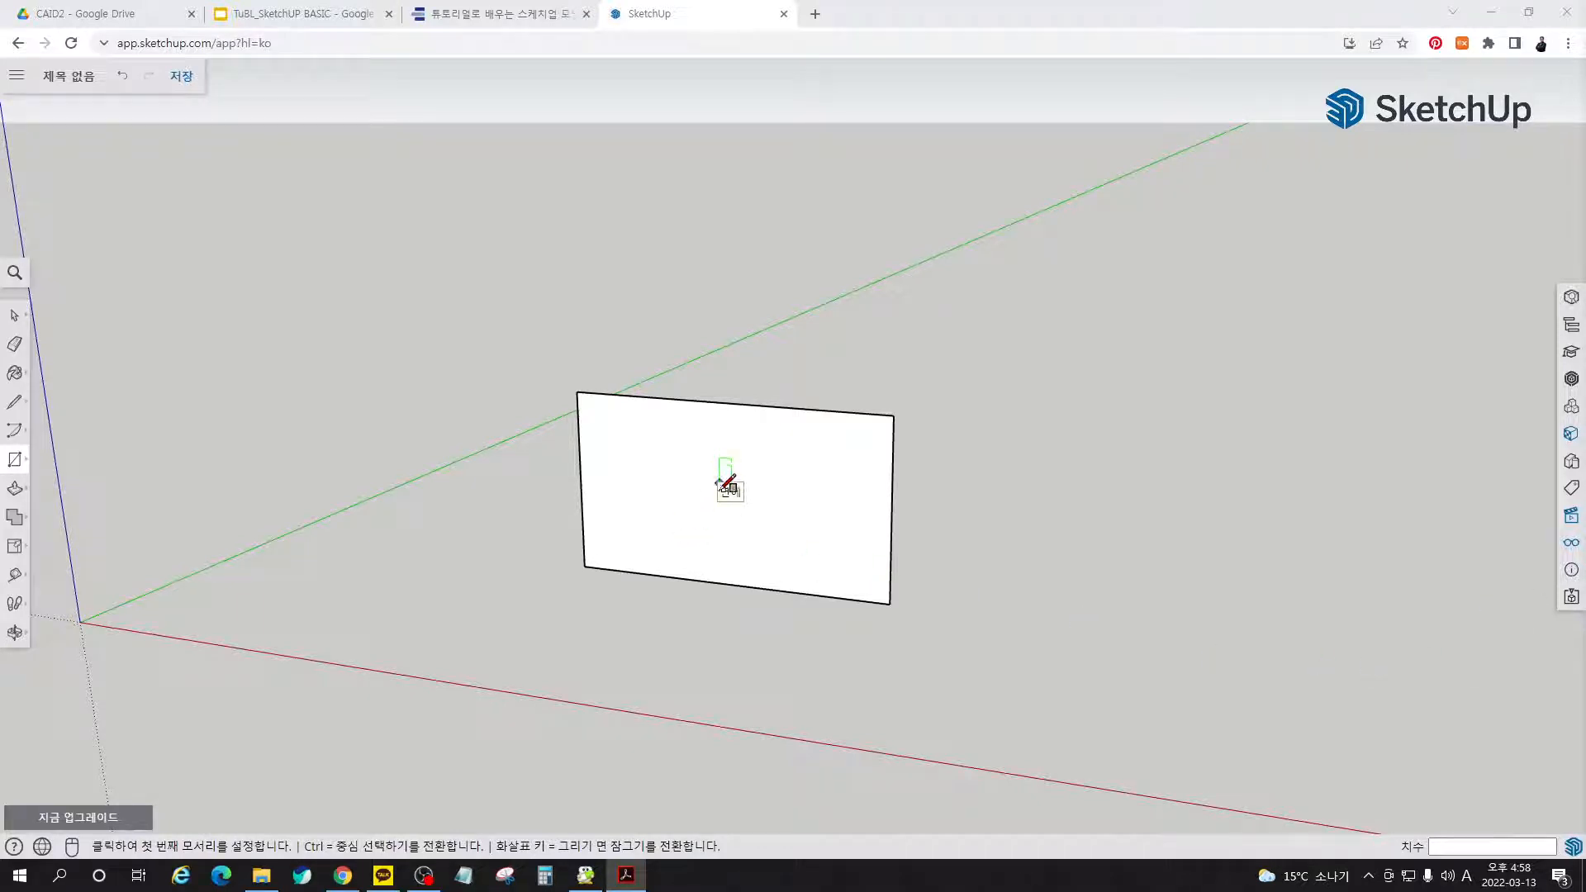
click(728, 403)
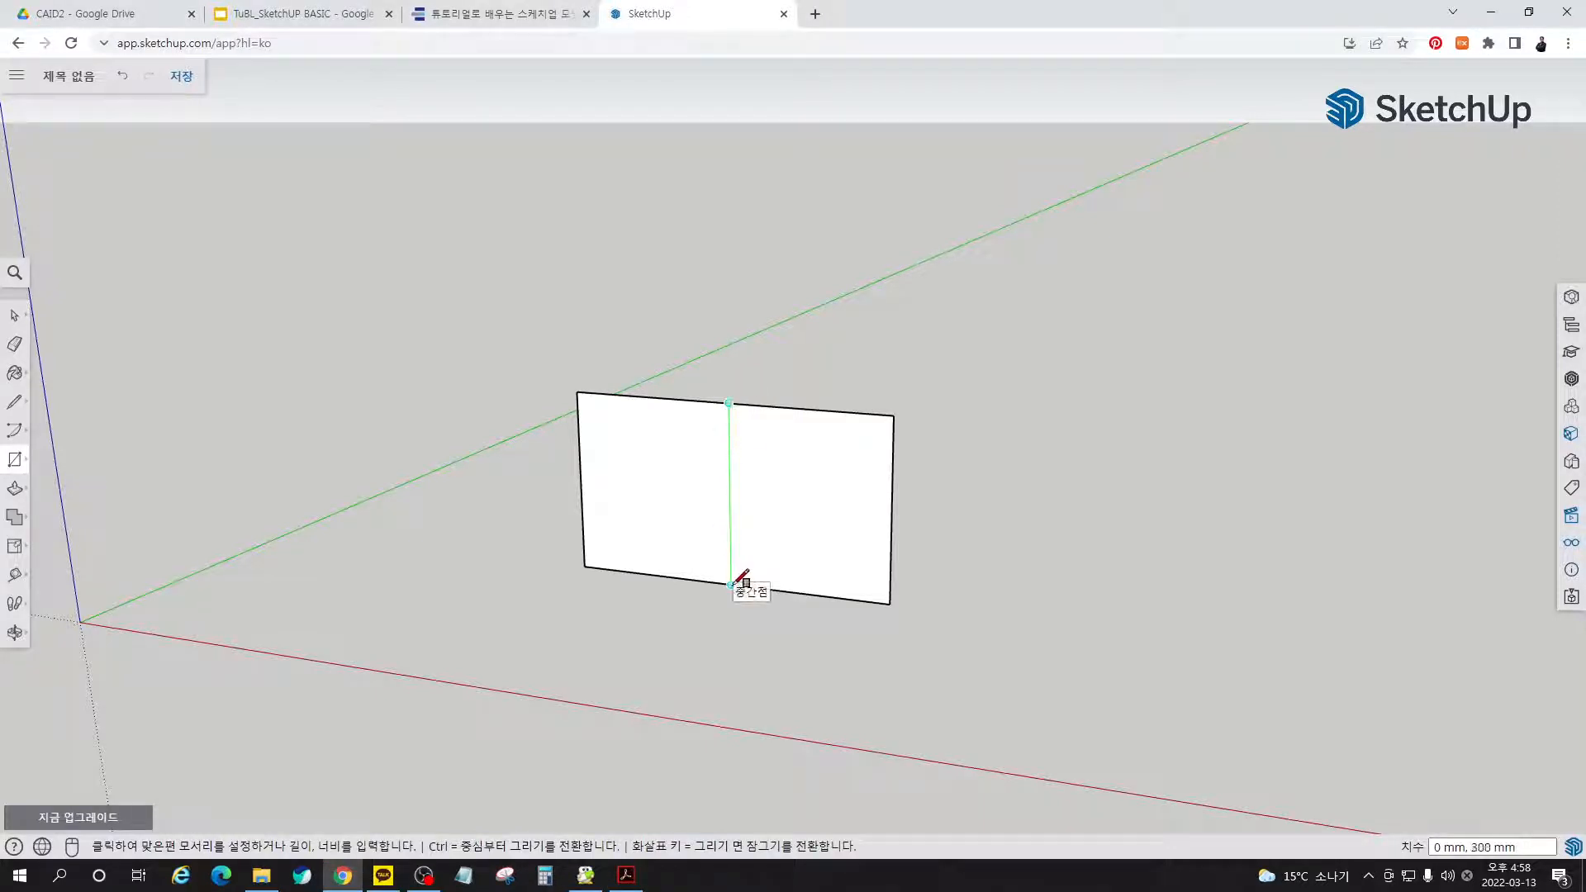
key(Escape)
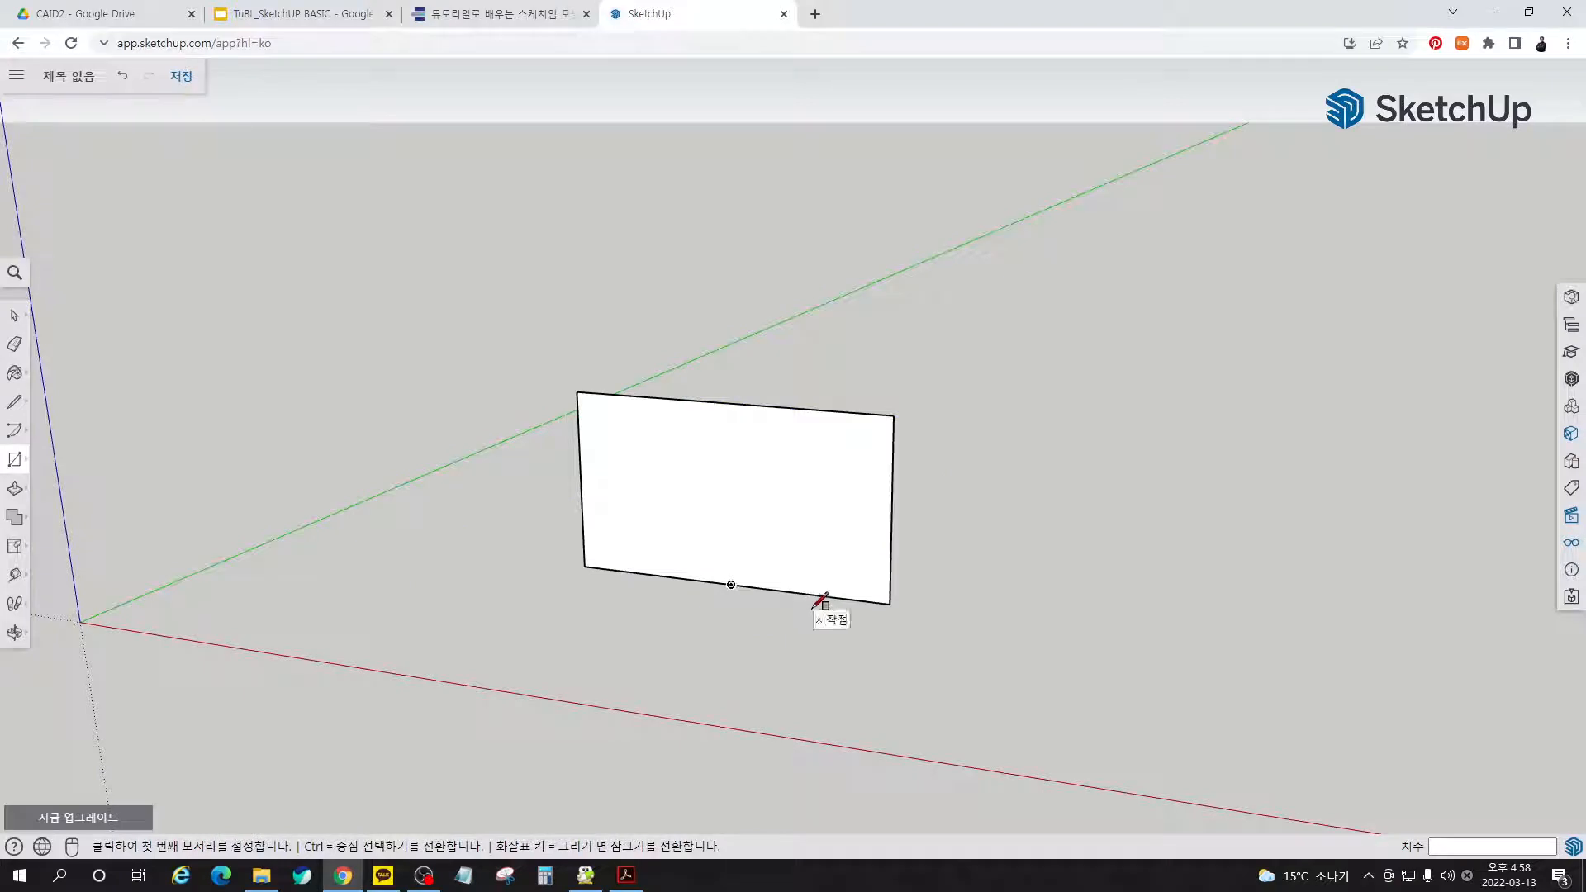
key(l)
click(728, 403)
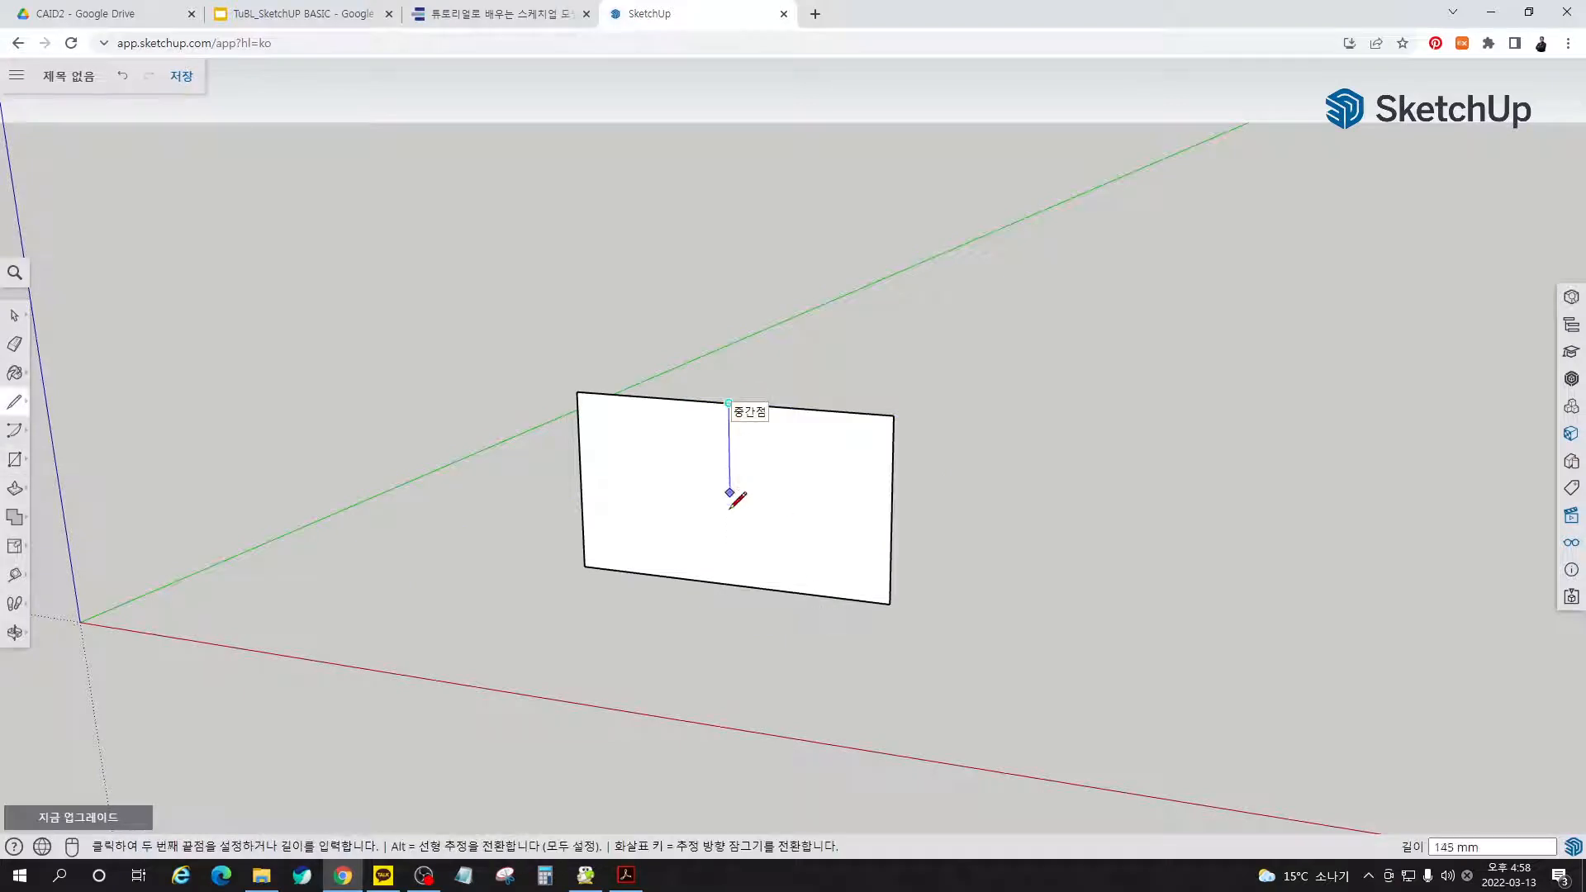
click(730, 584)
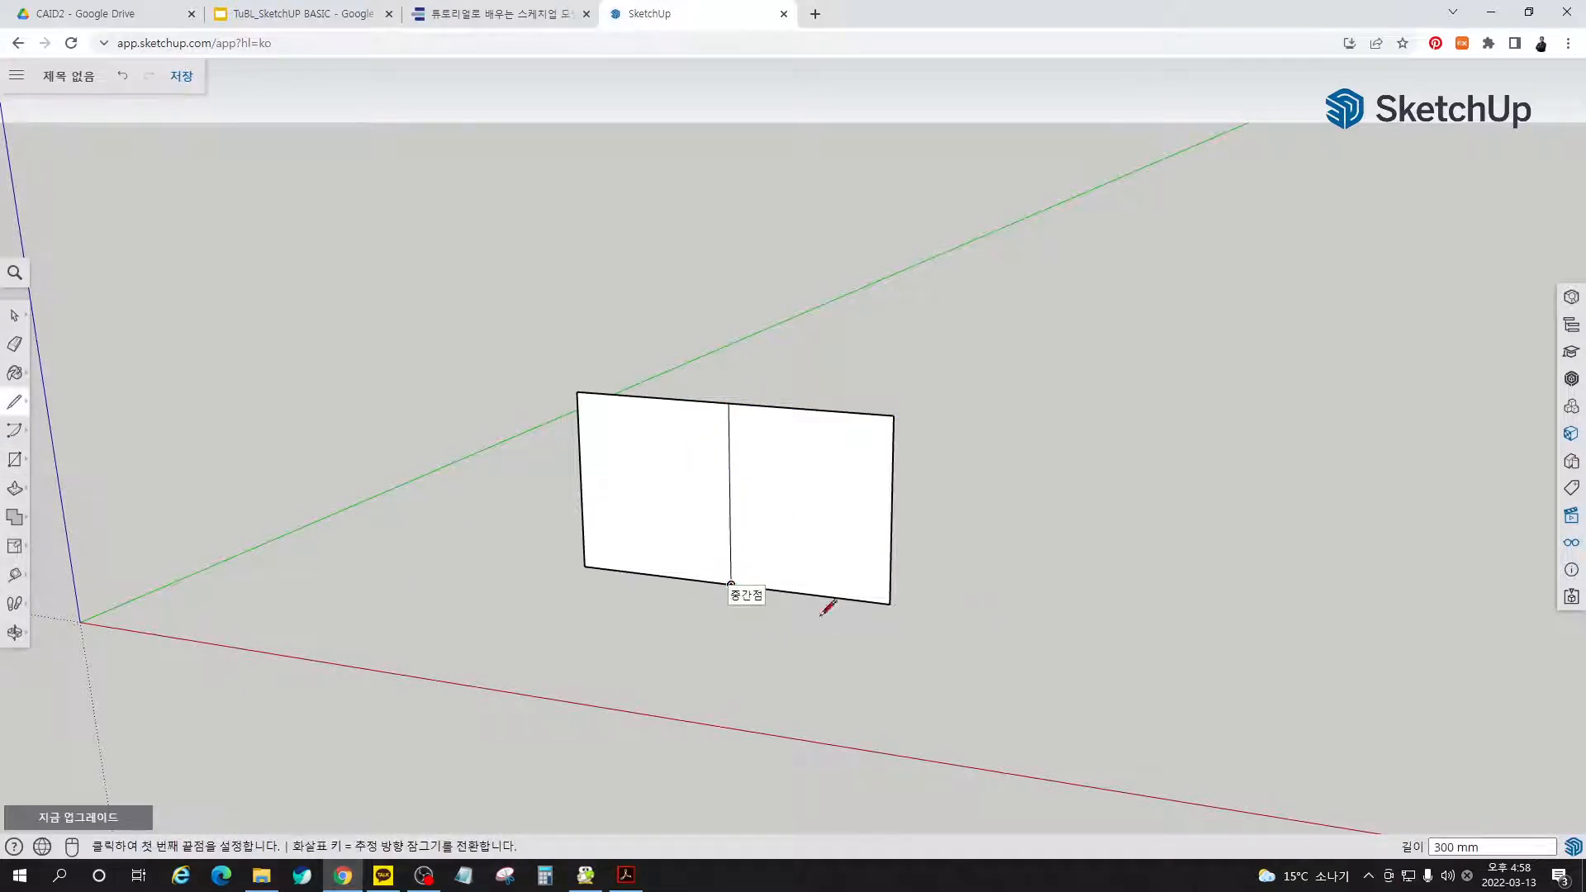
- Place a vertical guide line 200 mm to the left of the rectangle's centre line
scroll(624, 528, up, 2)
scroll(619, 513, up, 3)
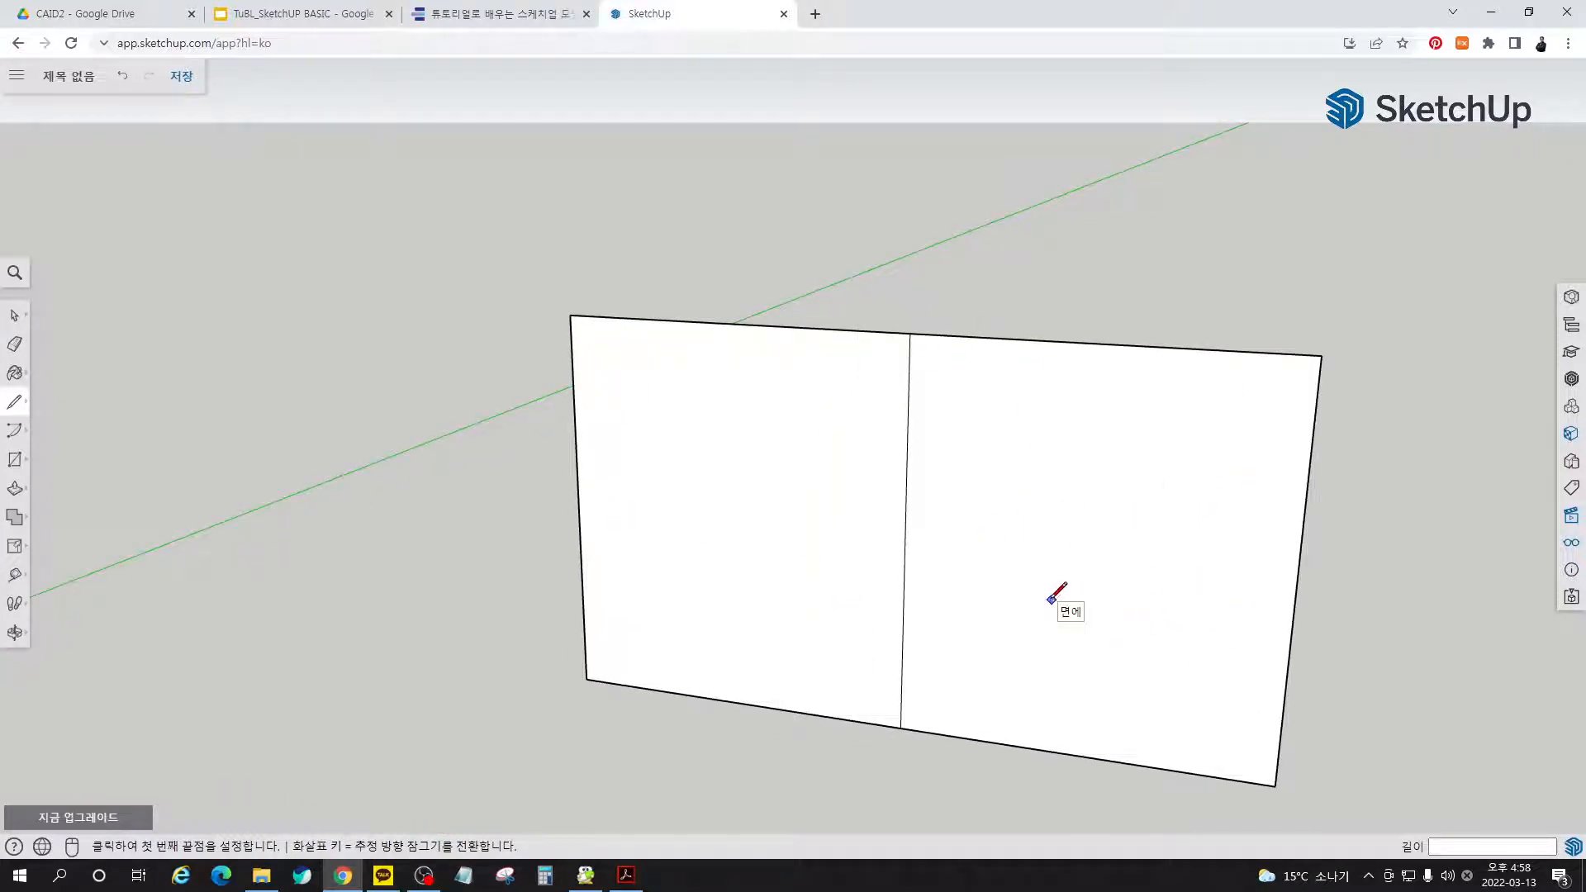
key(t)
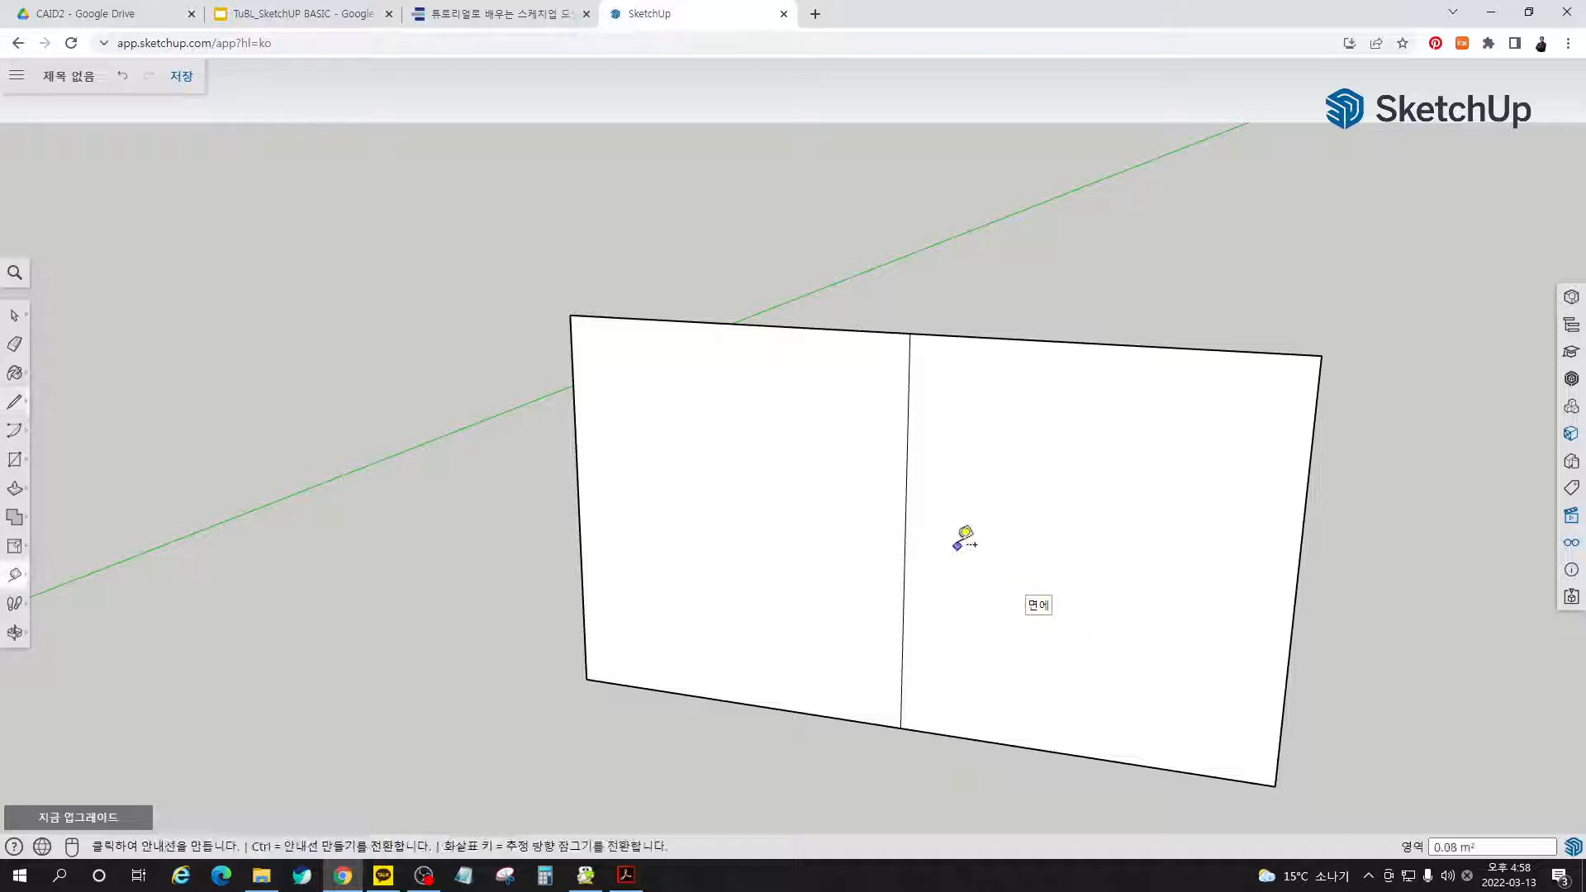
click(907, 488)
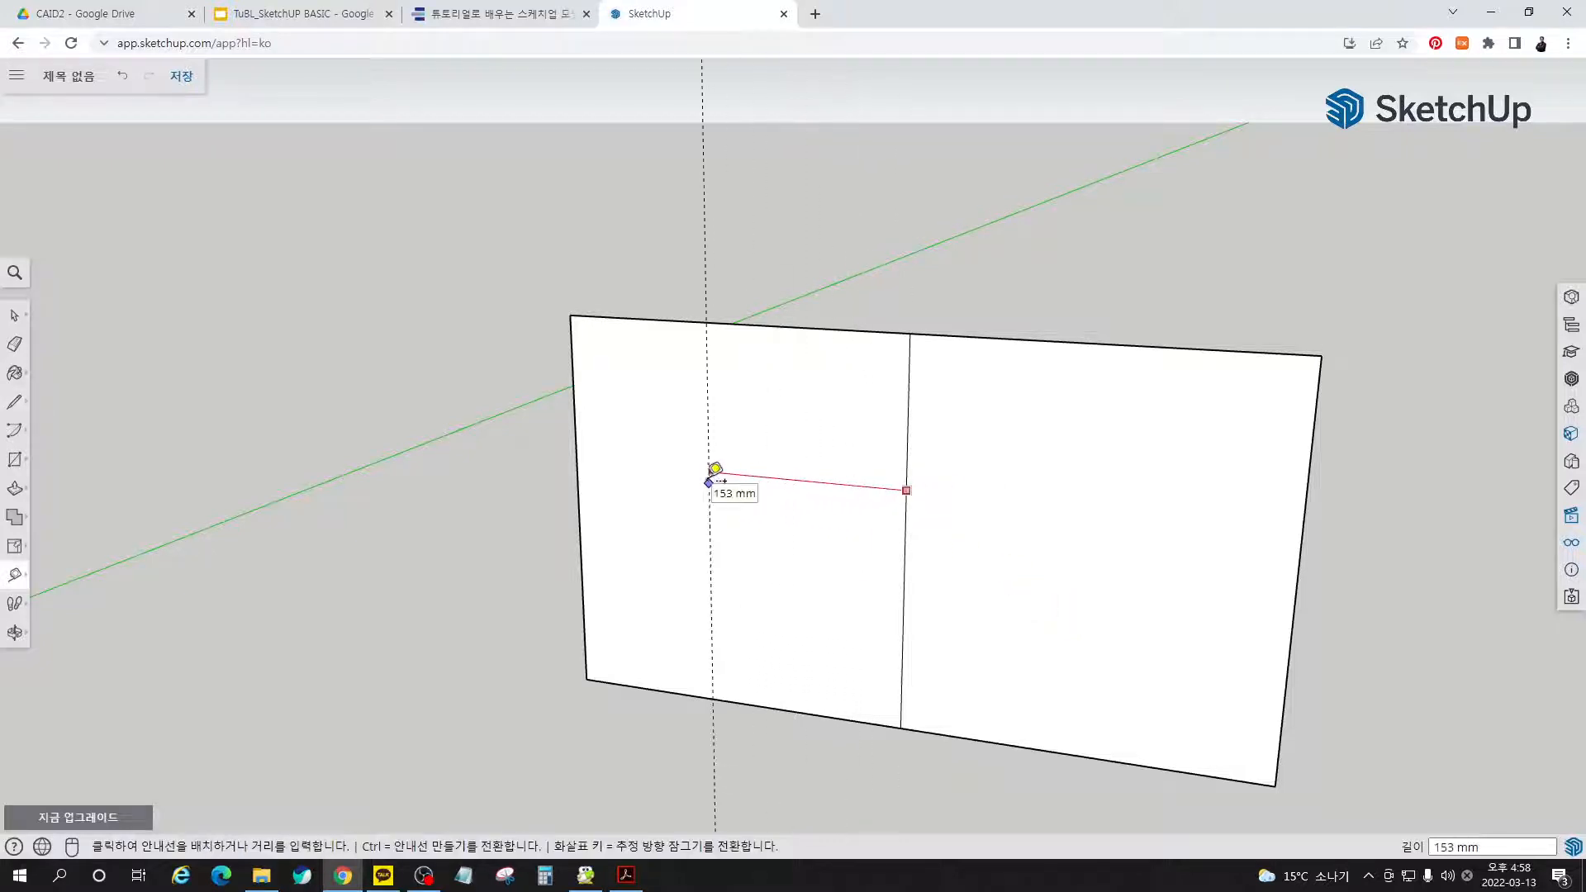
text(200)
key(Return)
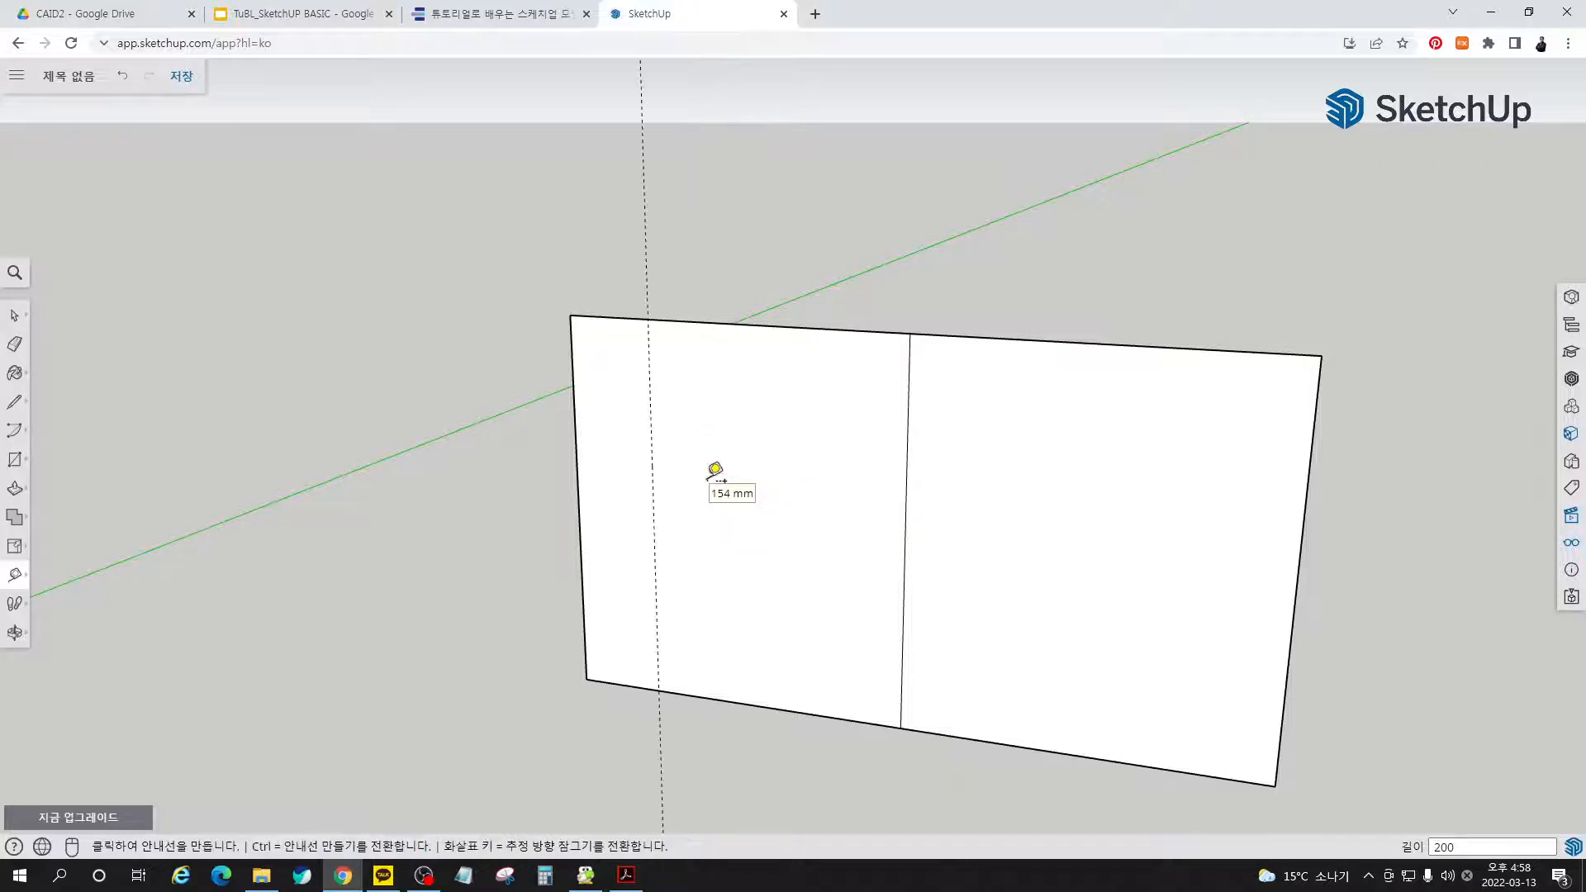
- Draw a slanted line from the guide's intersection with the upper edge to the rectangle's lower-left corner
key(l)
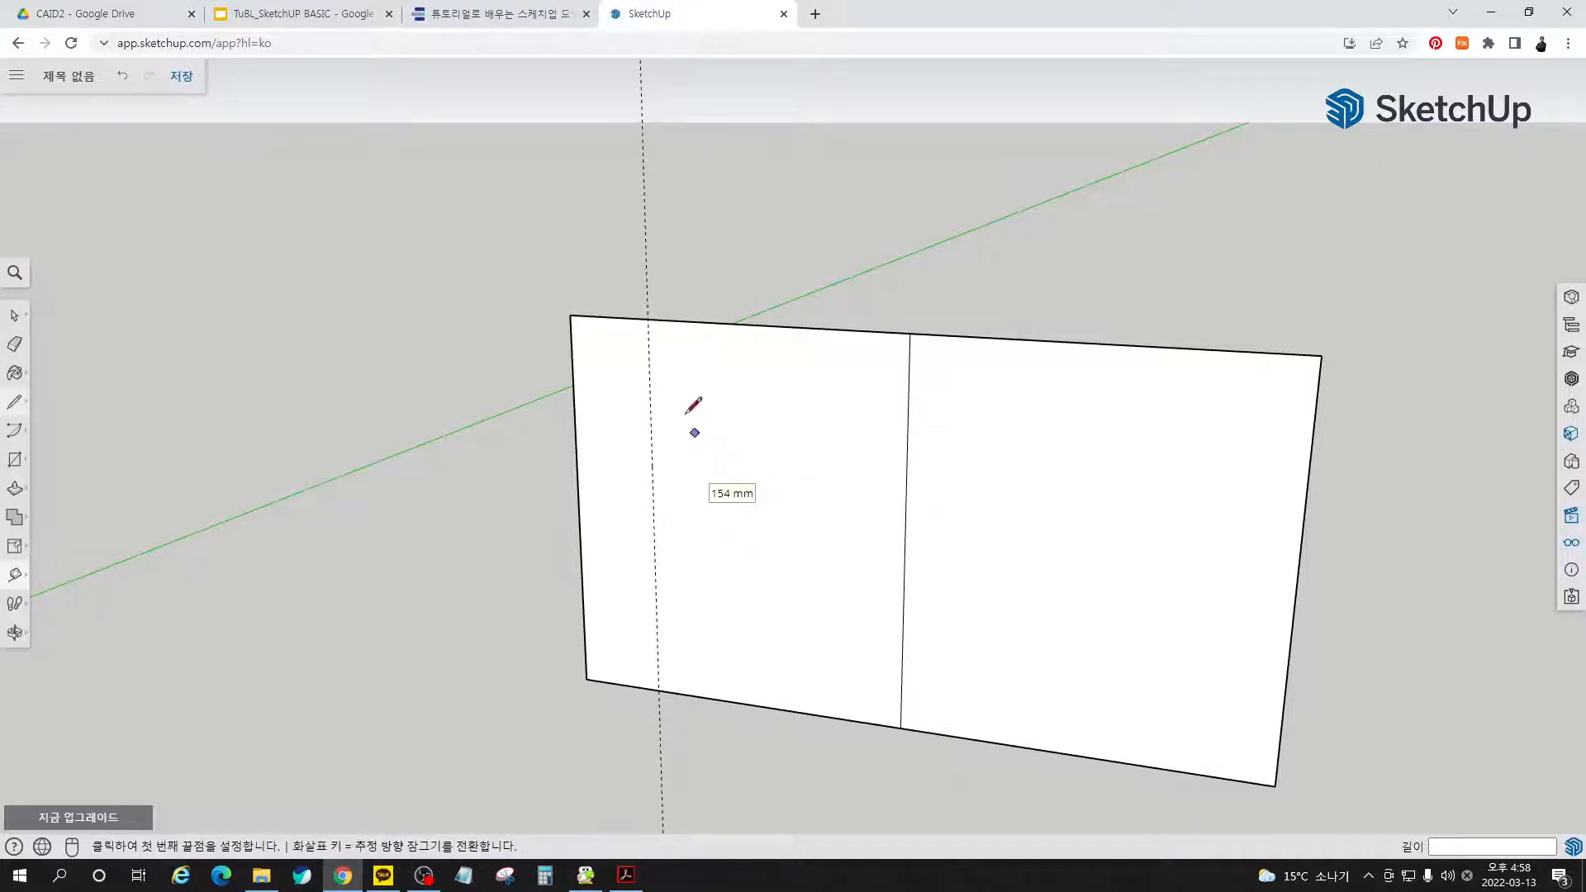
click(646, 318)
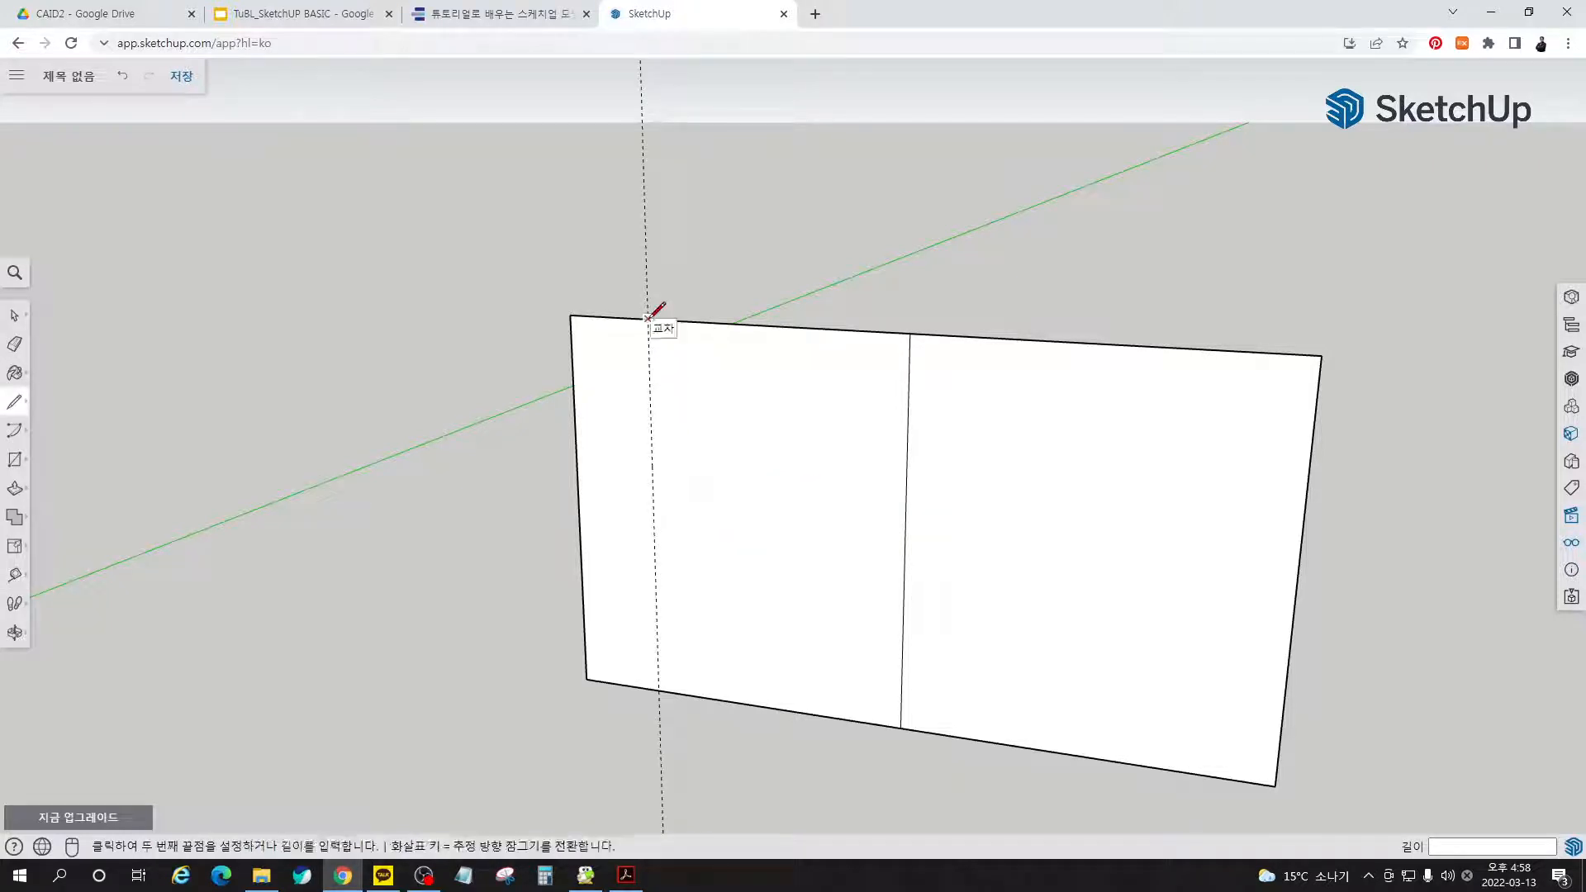
click(587, 679)
- Delete the rectangle's right half and the triangle outside the slanted line, leaving half of the table front
key(space)
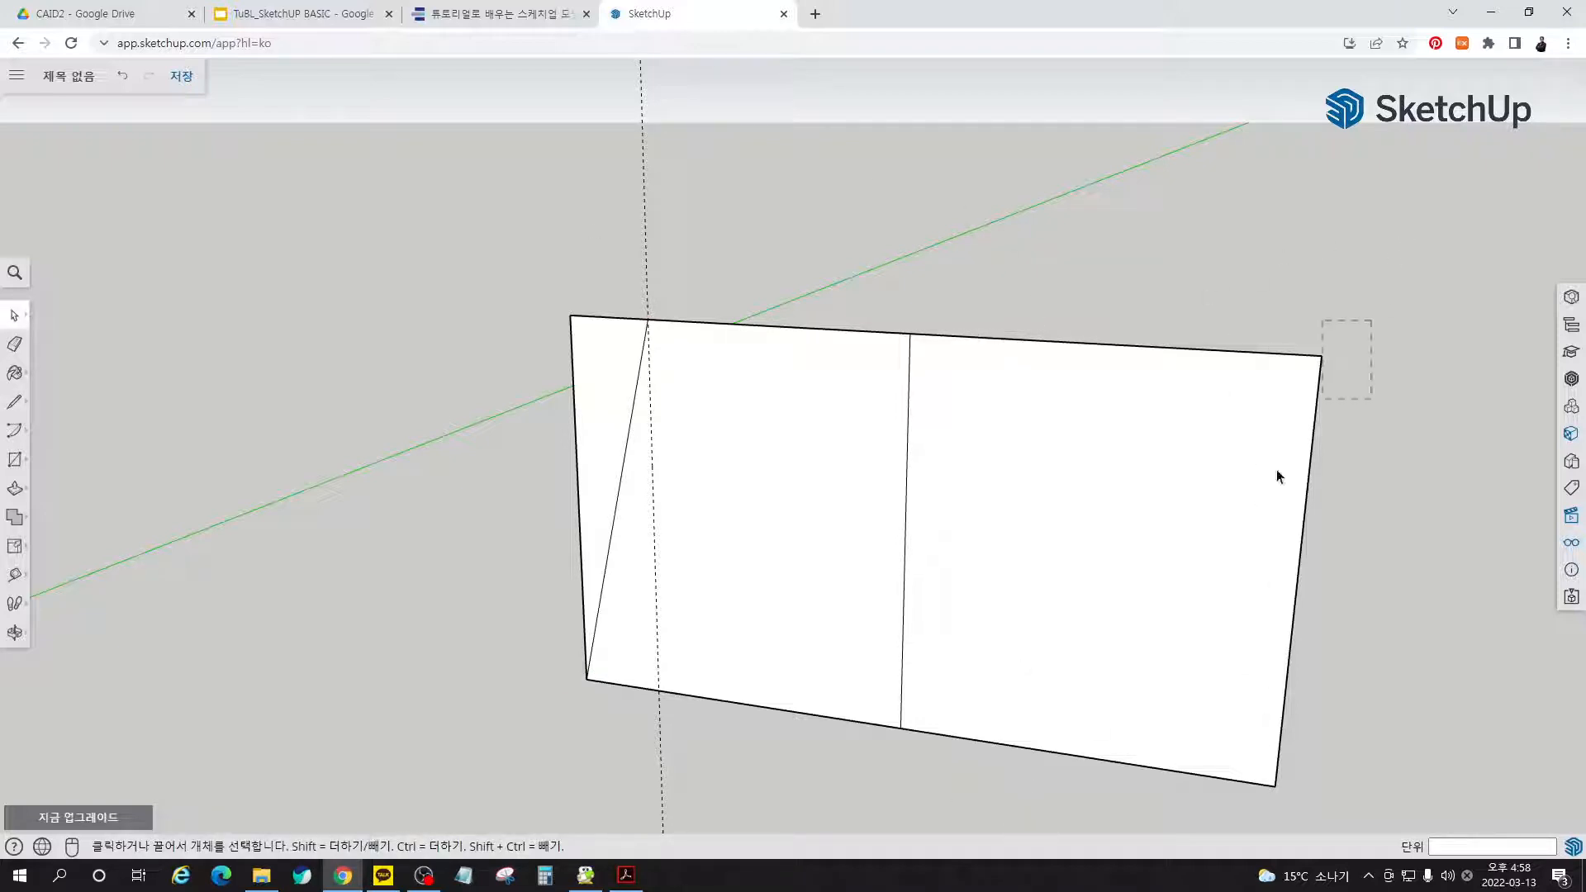
drag(1085, 786, 1084, 790)
key(Delete)
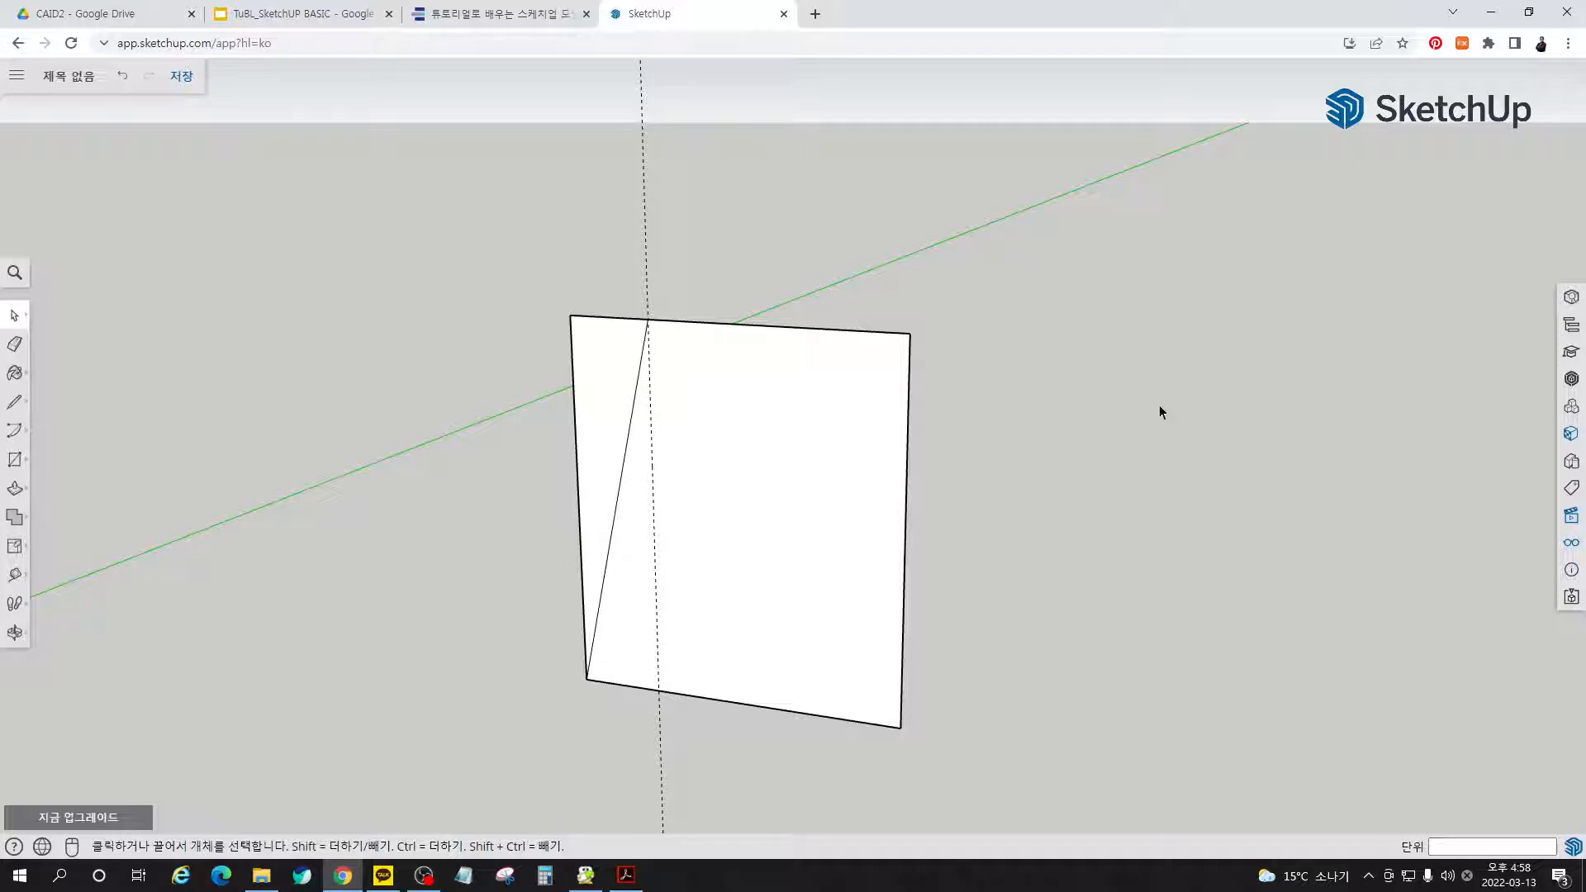
drag(539, 294, 537, 297)
key(Delete)
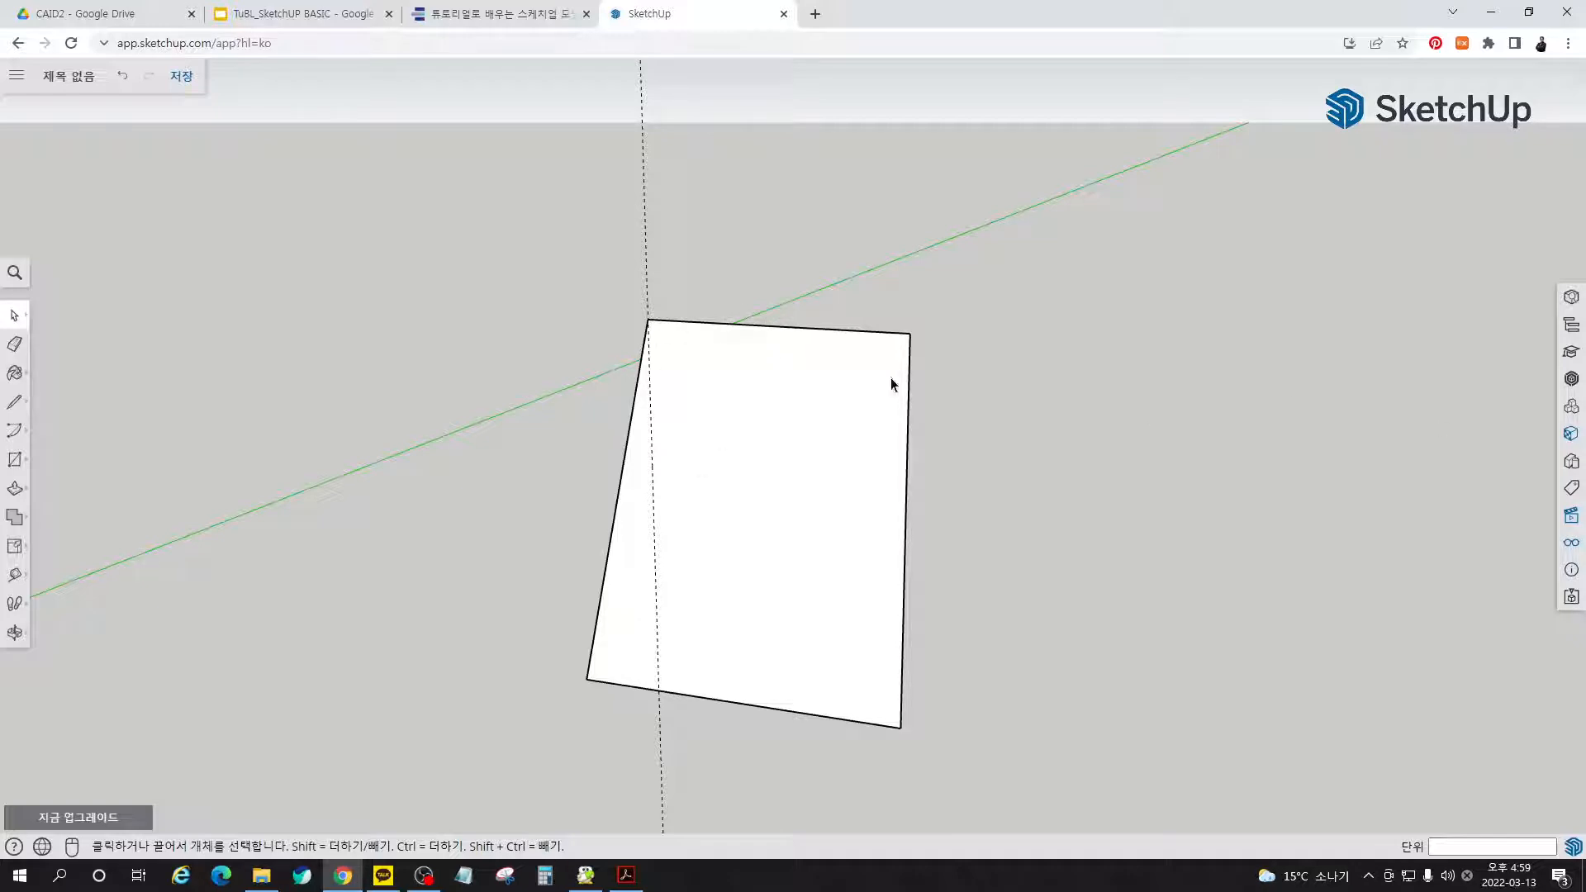
- Place a second vertical guide 35 mm inward from the existing guide
key(t)
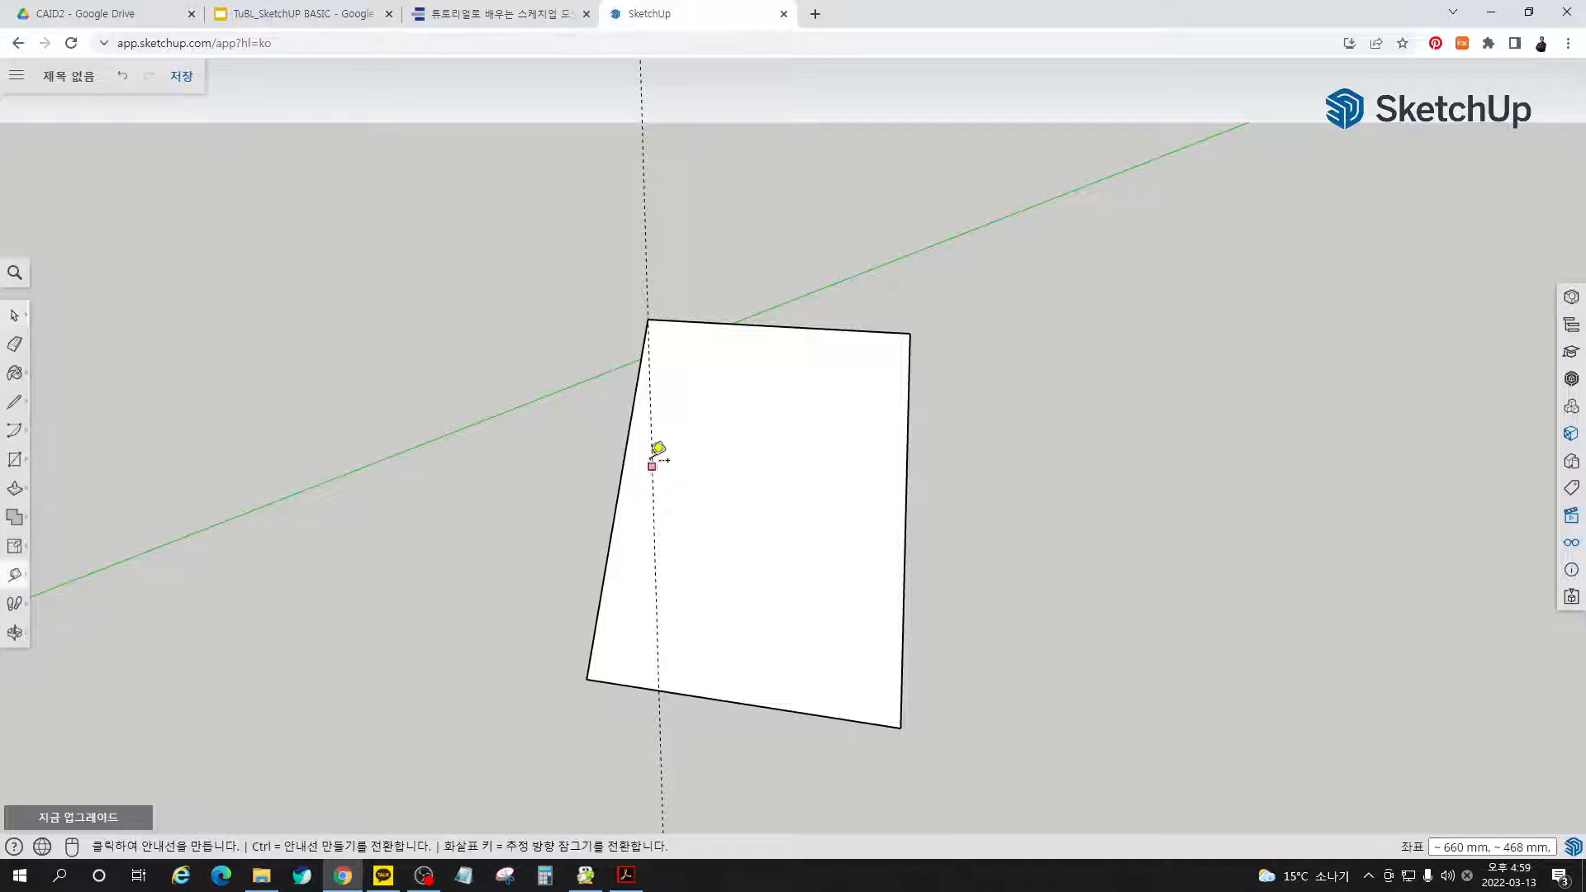
click(652, 451)
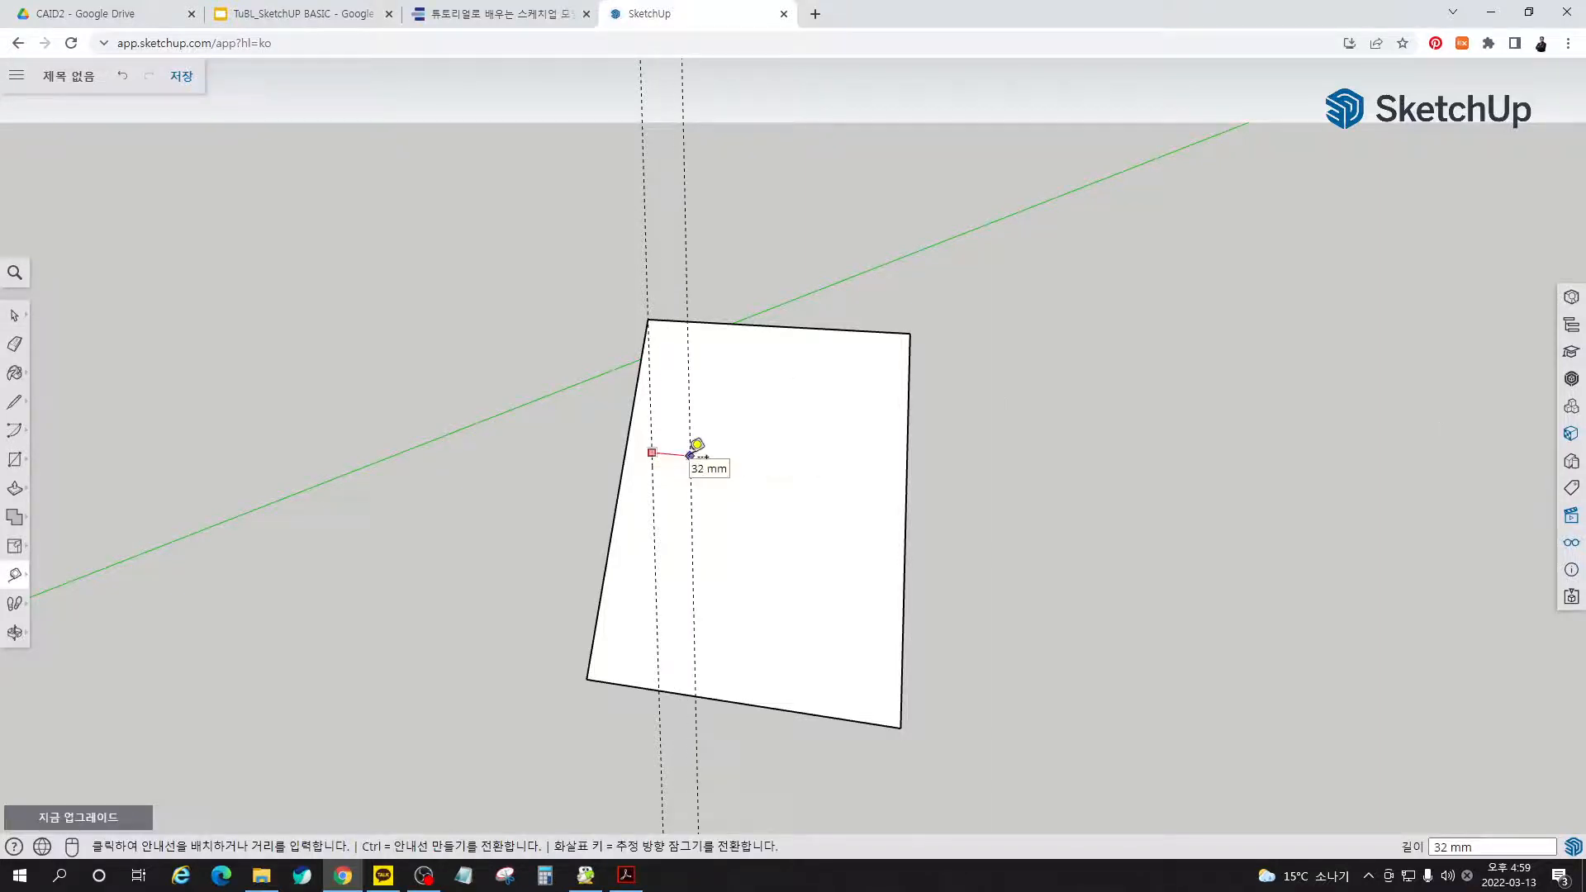
key(Return)
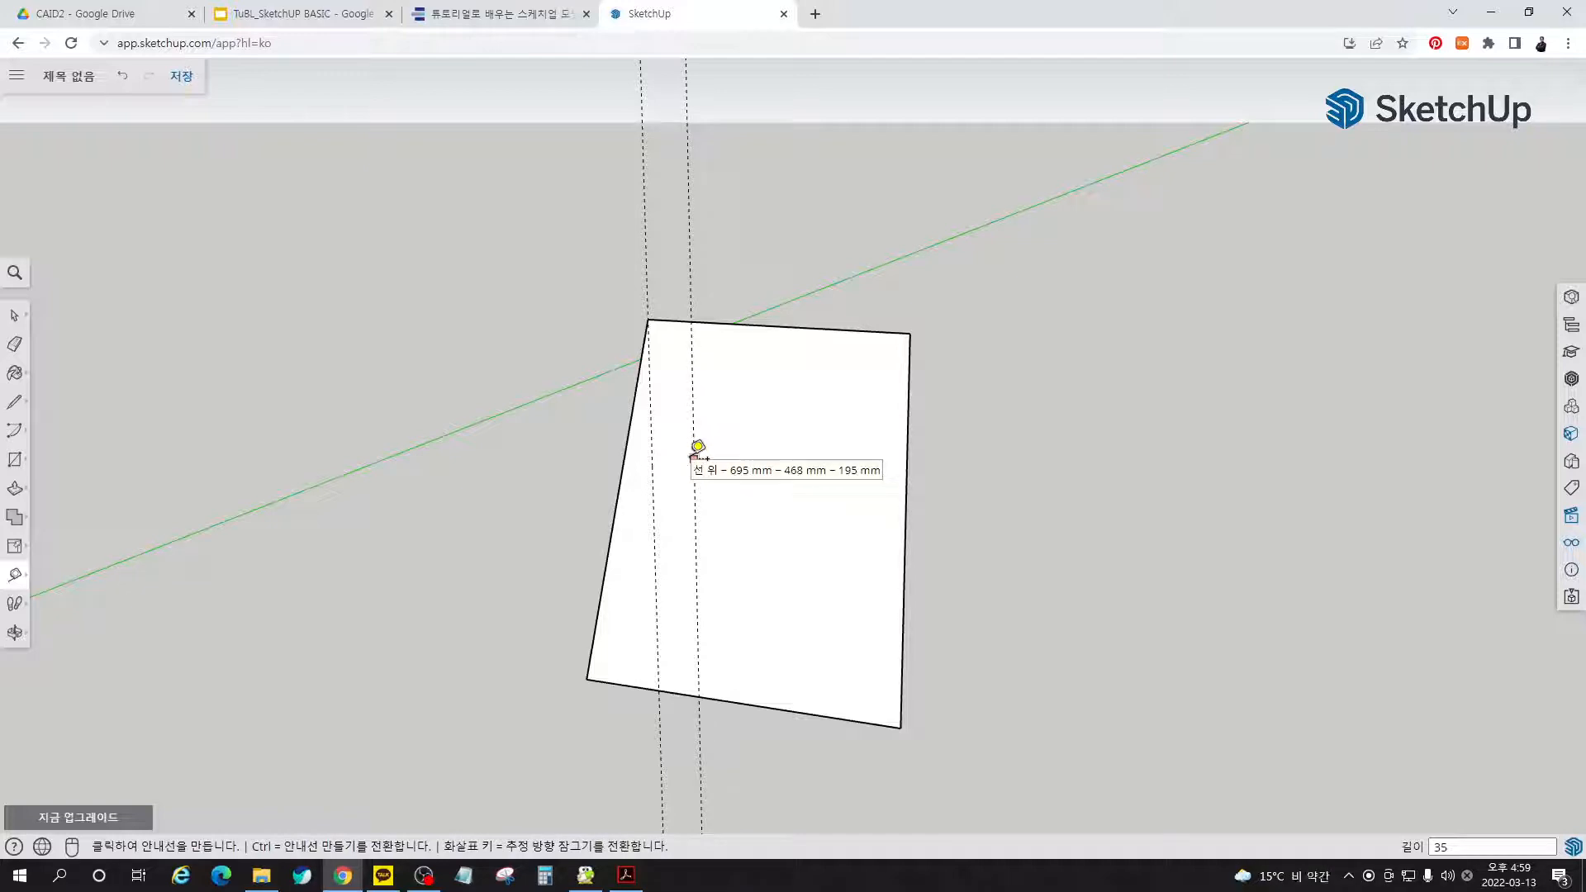
key(space)
- Draw an arc across the upper-left corner from the inner guide's intersection with the upper edge, tangent to both edges
scroll(623, 344, up, 2)
scroll(647, 345, up, 3)
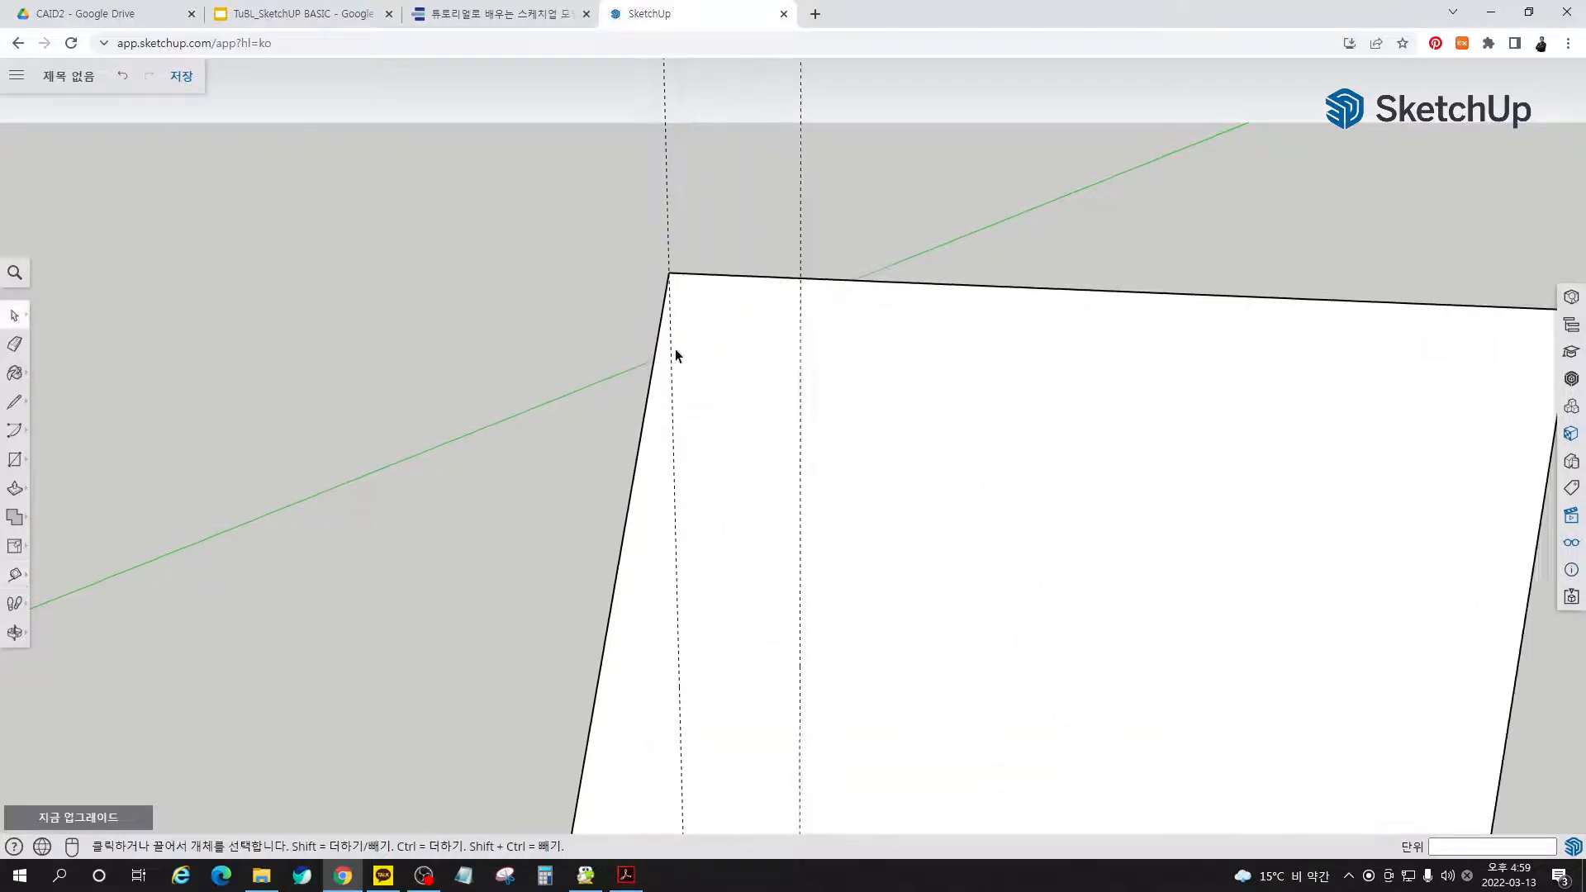
key(a)
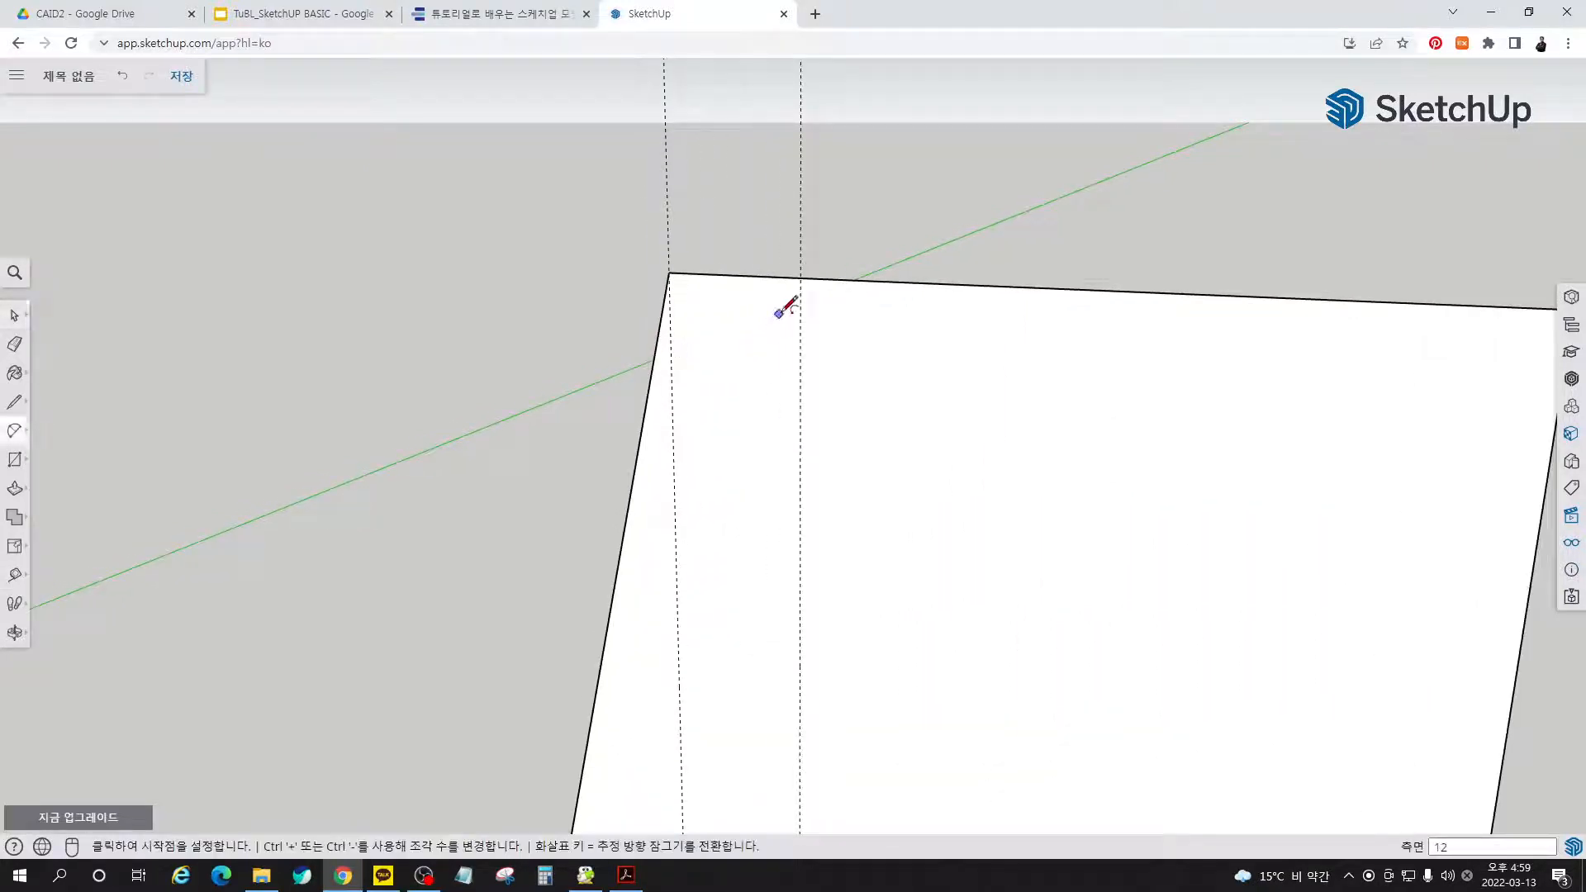
click(800, 277)
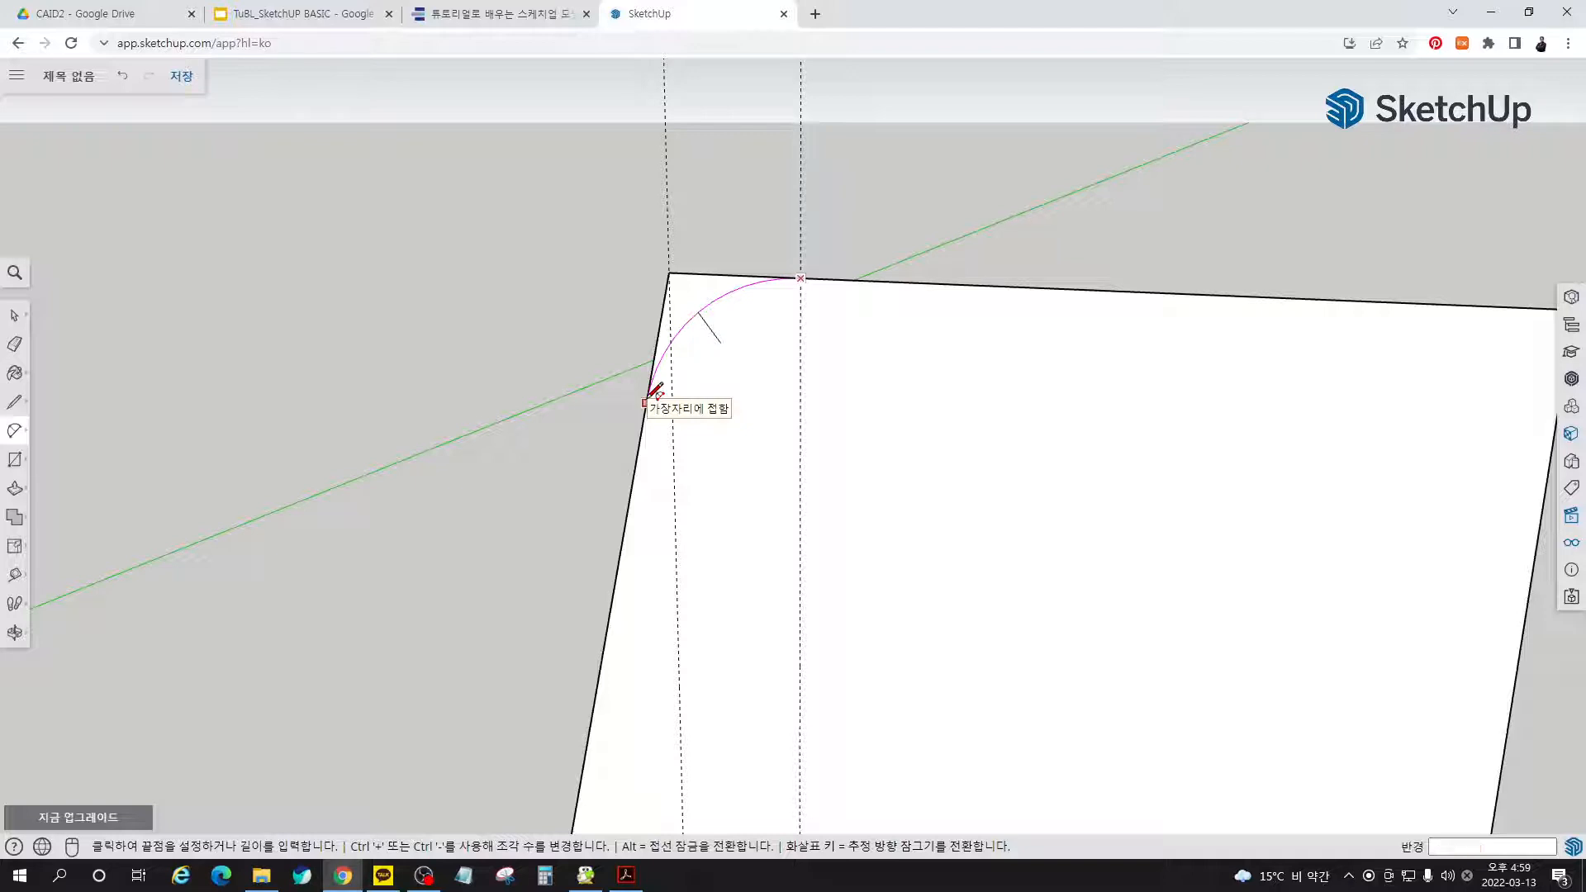
click(647, 402)
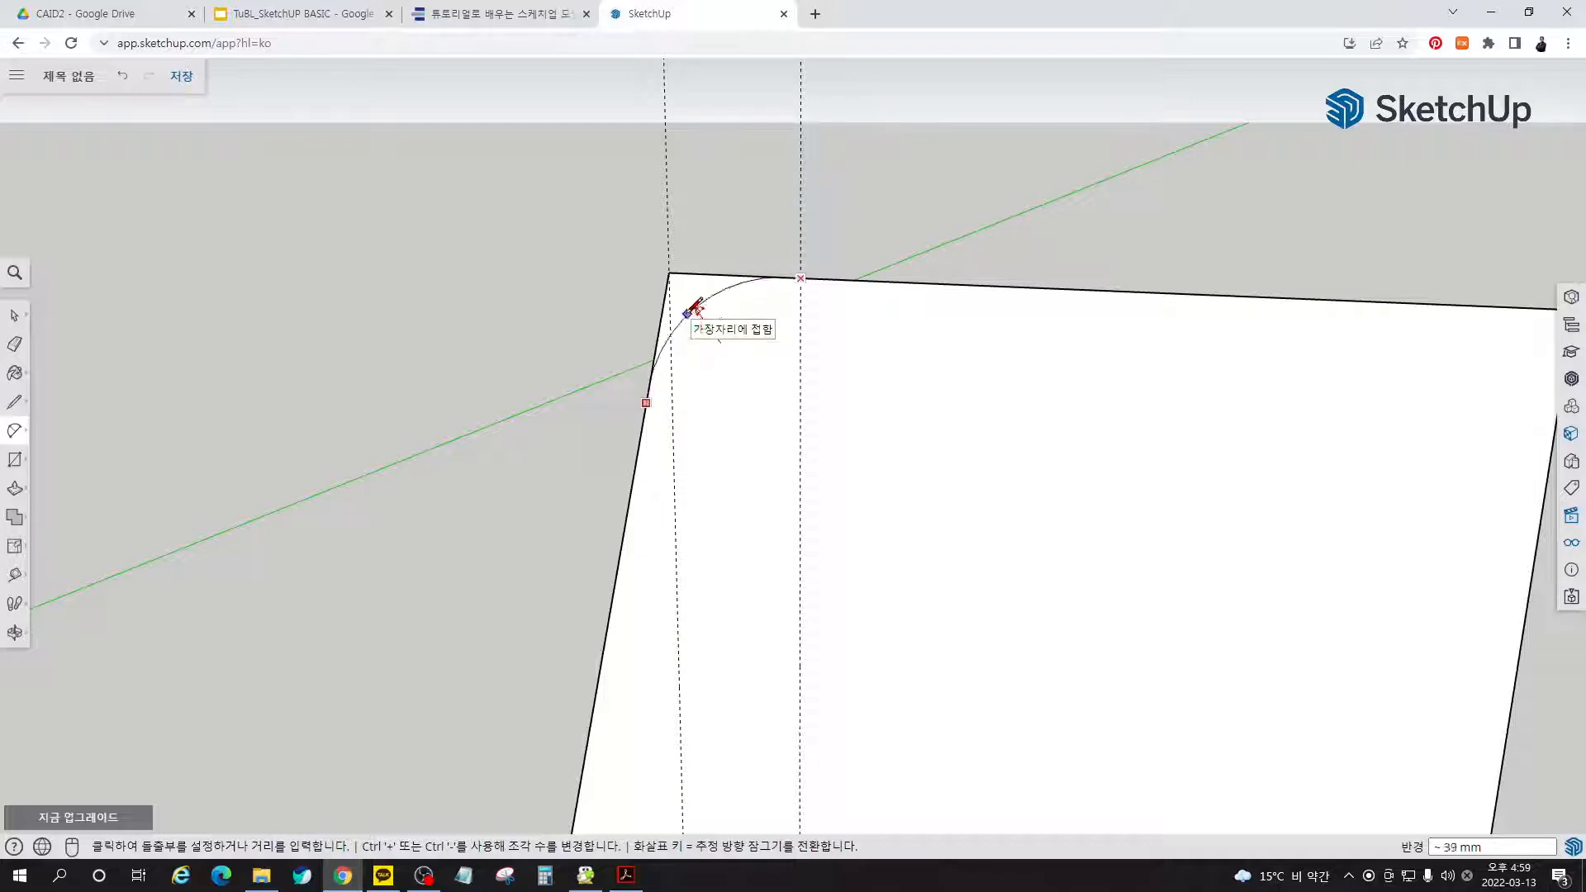
click(696, 319)
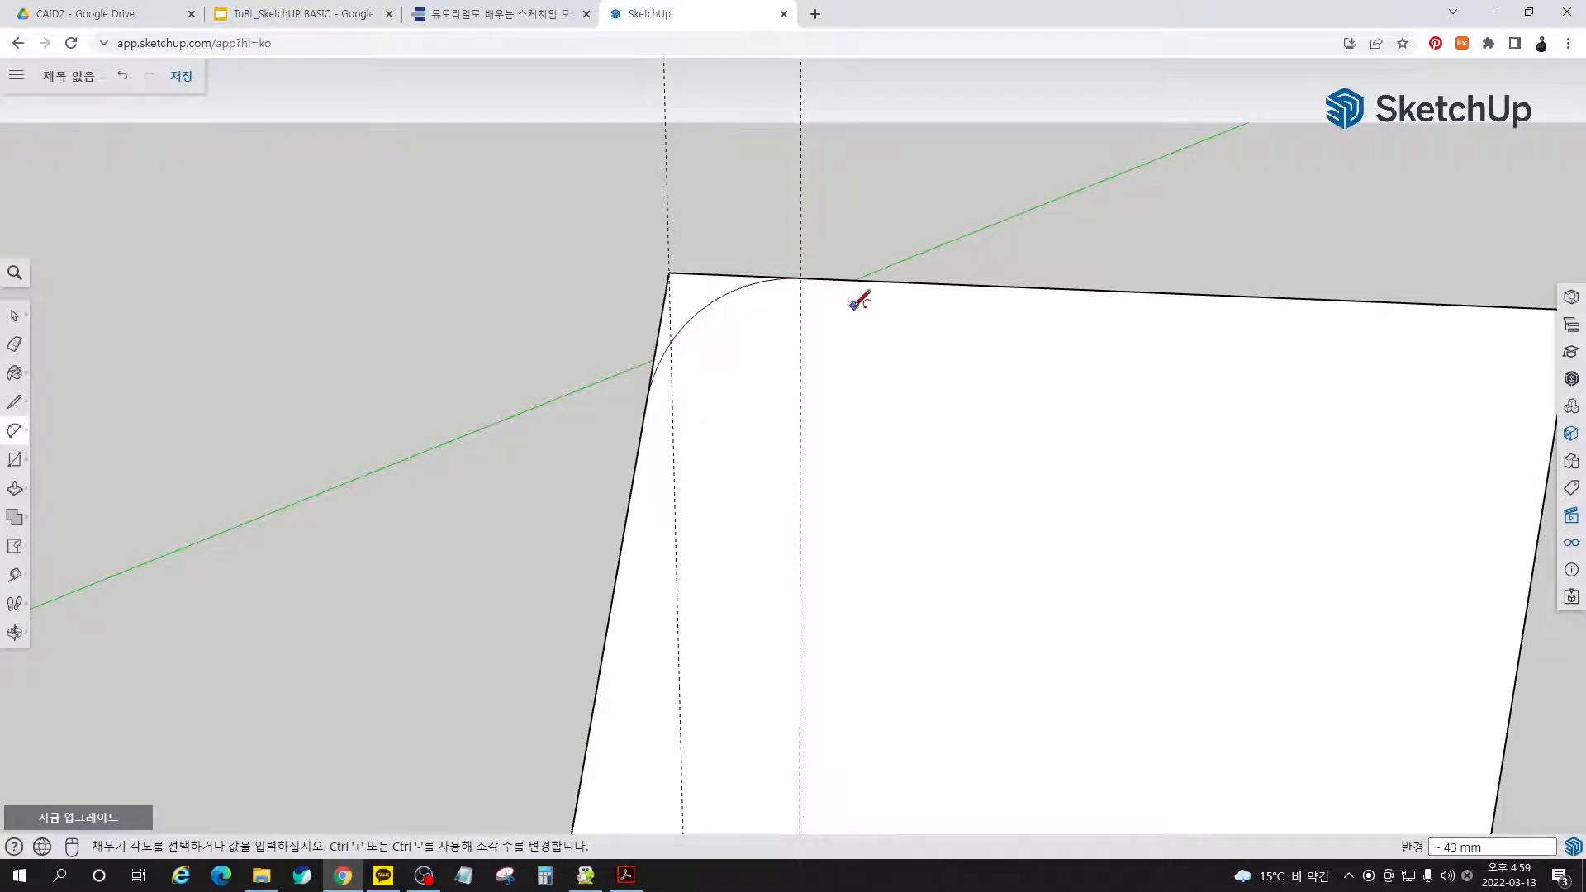
- Delete the two leftover corner edges outside the arc to leave the profile's upper-left corner rounded
key(space)
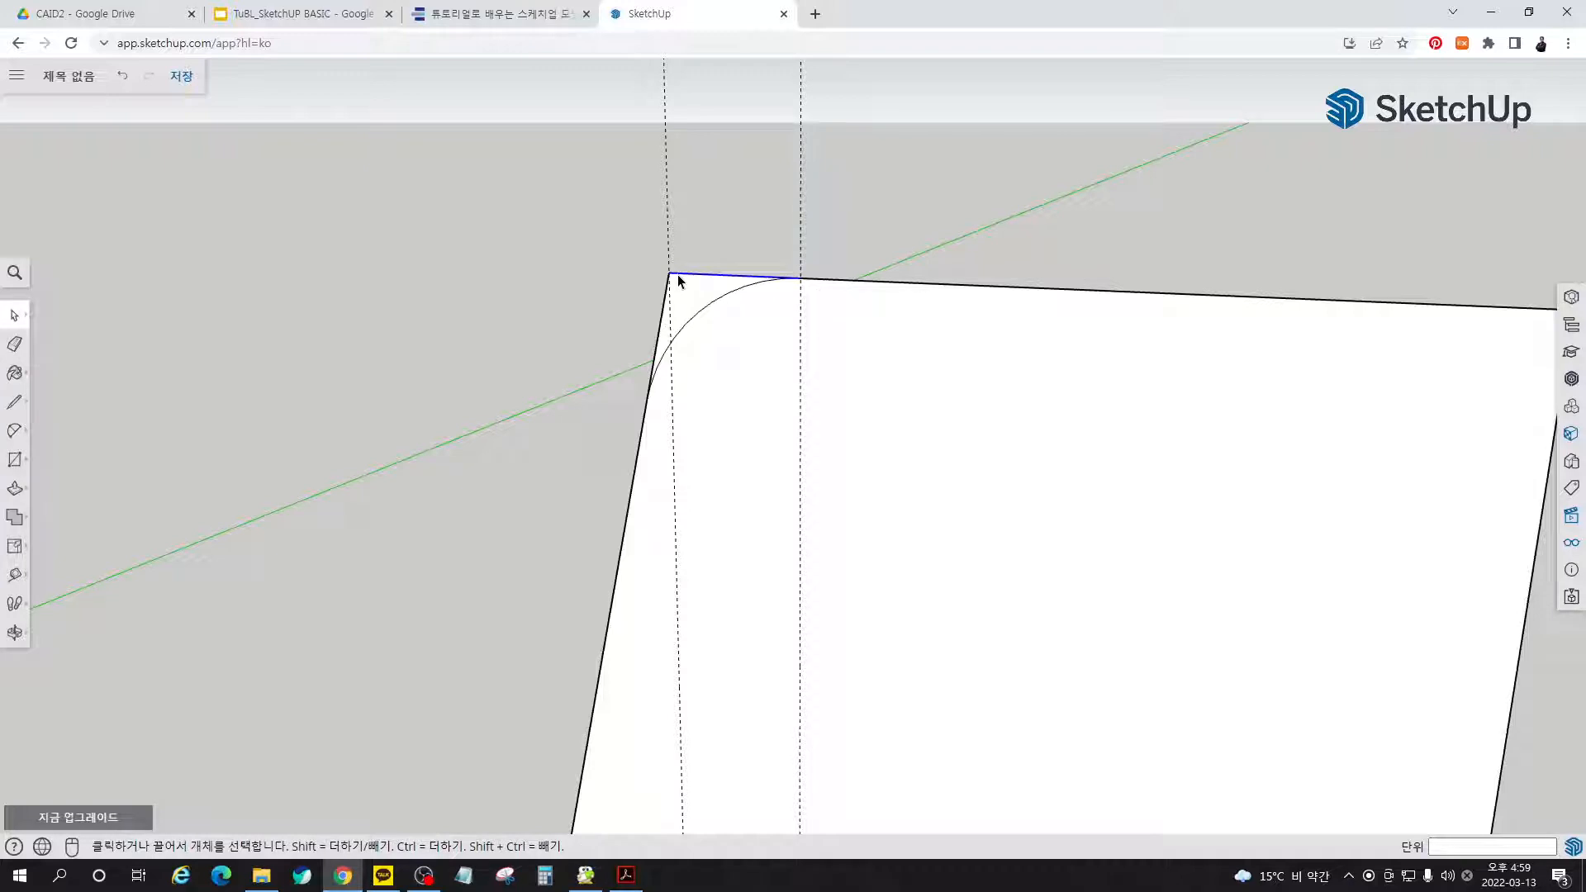
click(678, 274)
key(Delete)
click(661, 331)
key(Delete)
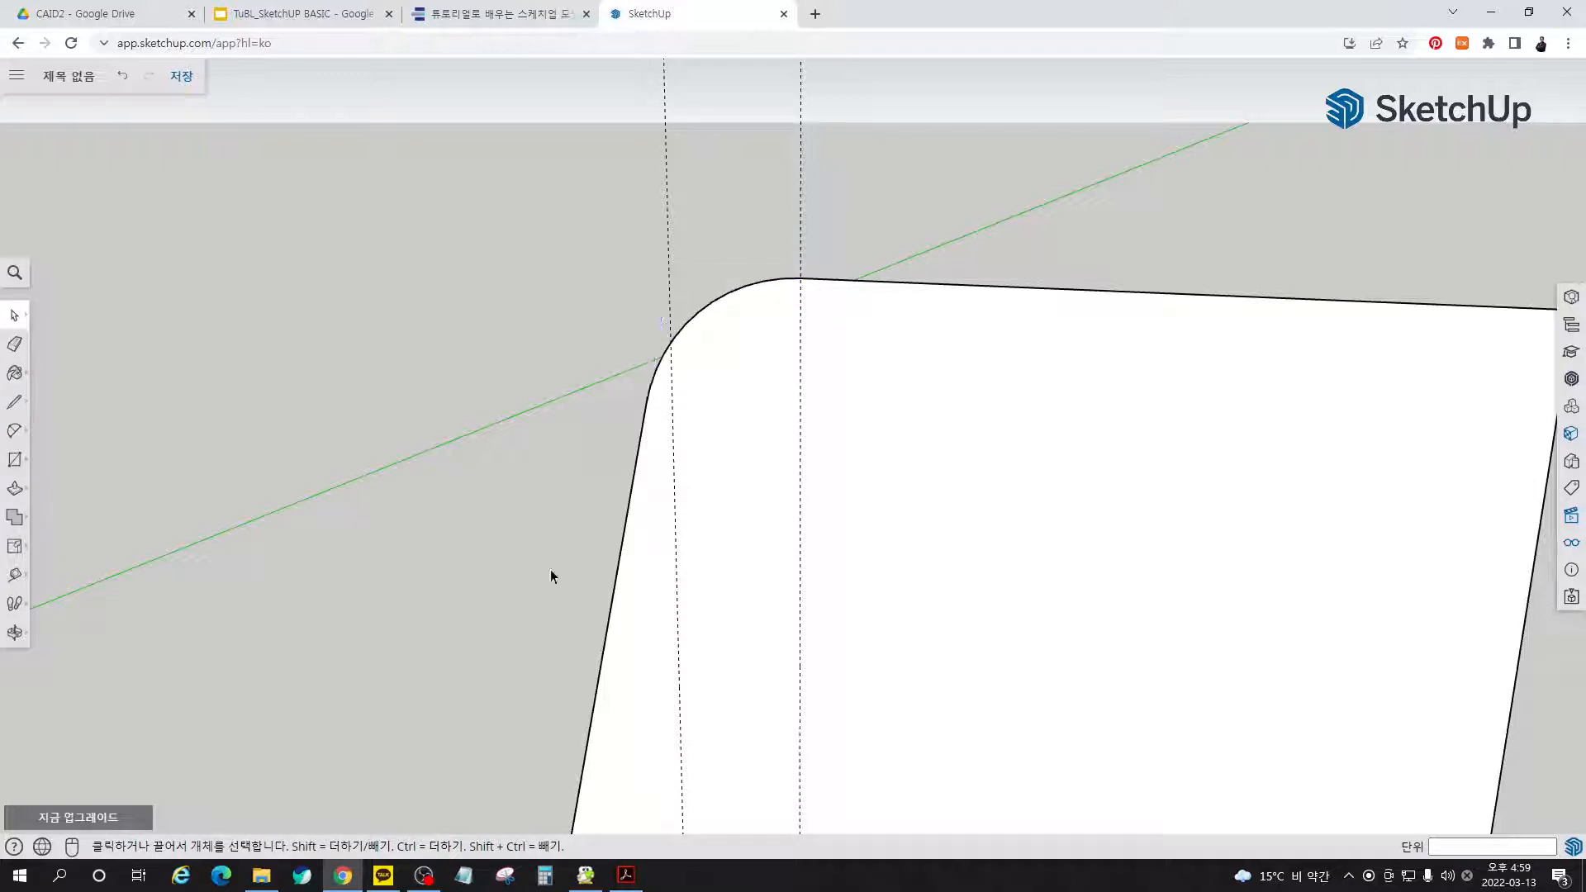
- Undo the corner-edge deletion and the arc to restore the profile's sharp upper-left corner
key(ctrl+z)
key(ctrl+z)
key(ctrl+z)
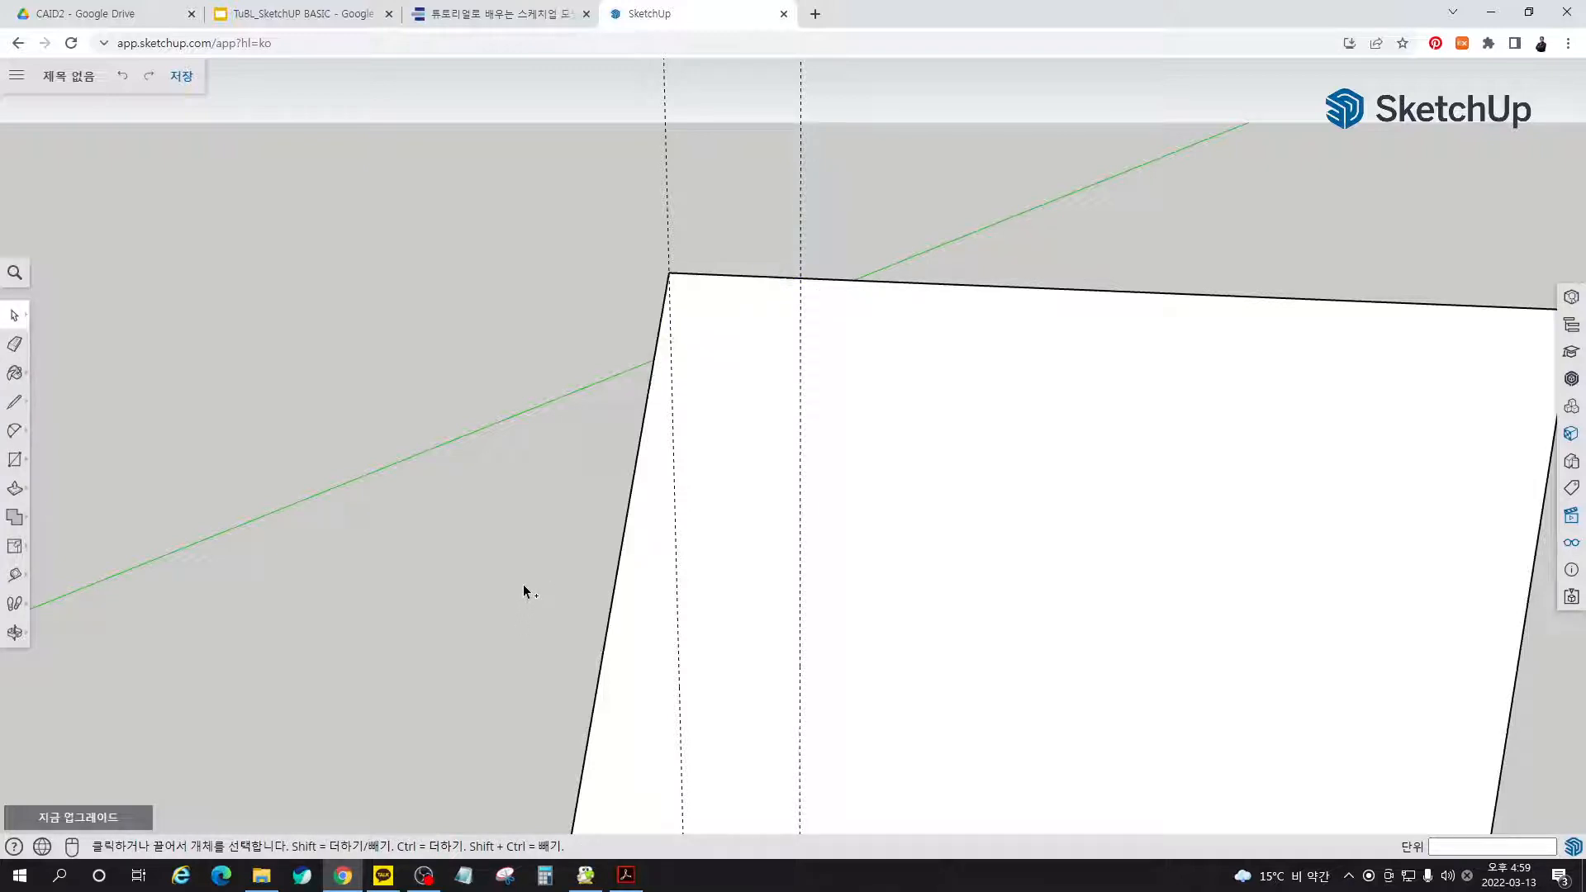
- Redraw the upper-left corner arc from the inner guide's intersection with the upper edge, tangent to both edges, trimming the corner automatically
key(a)
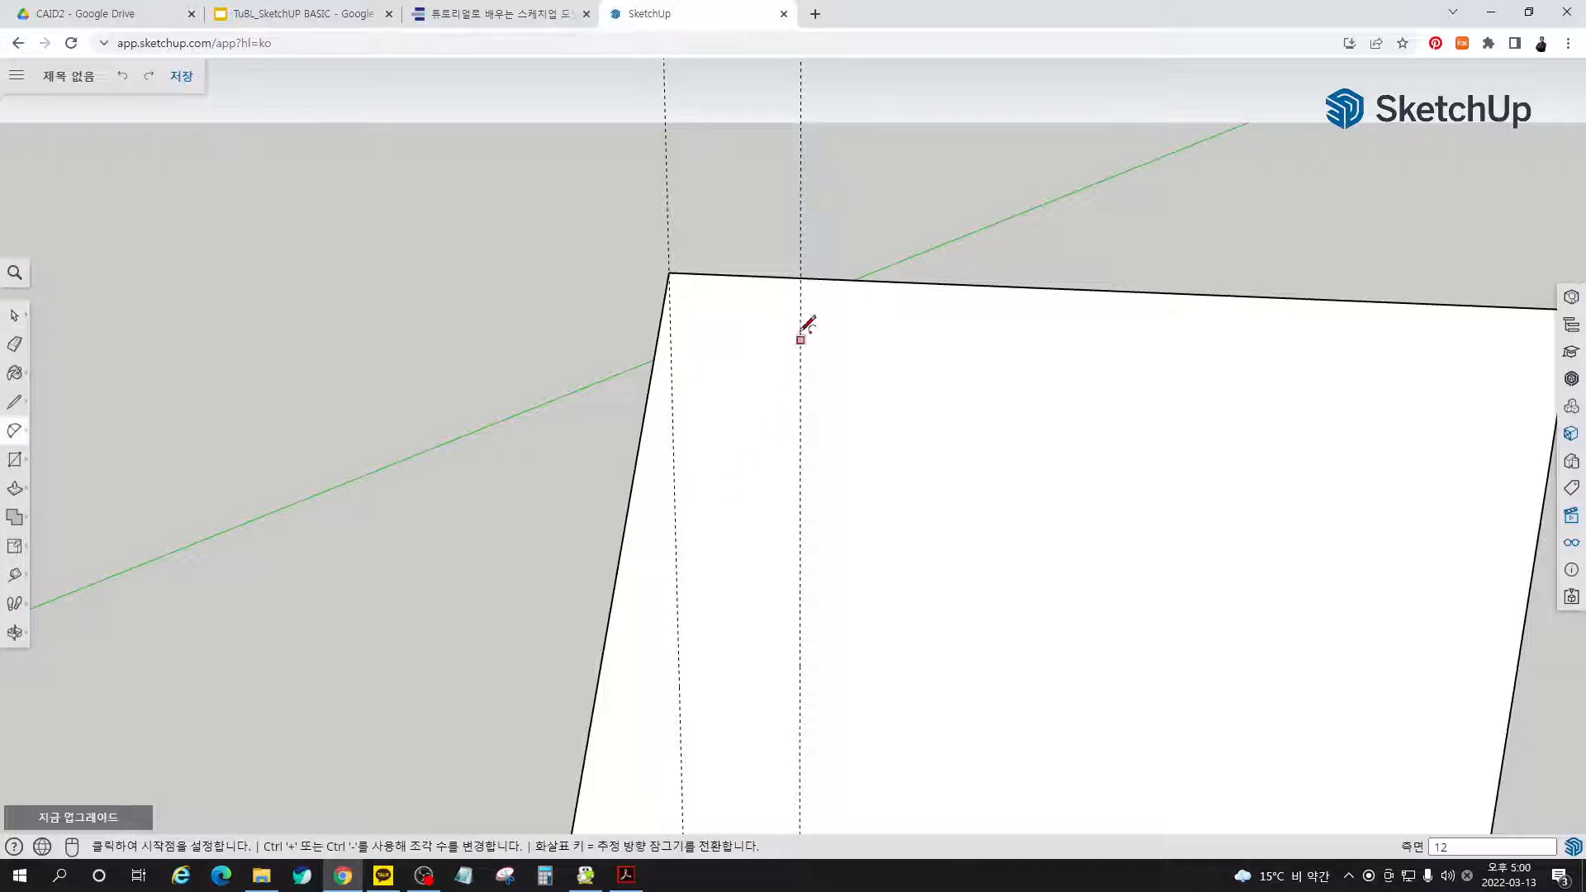
click(800, 277)
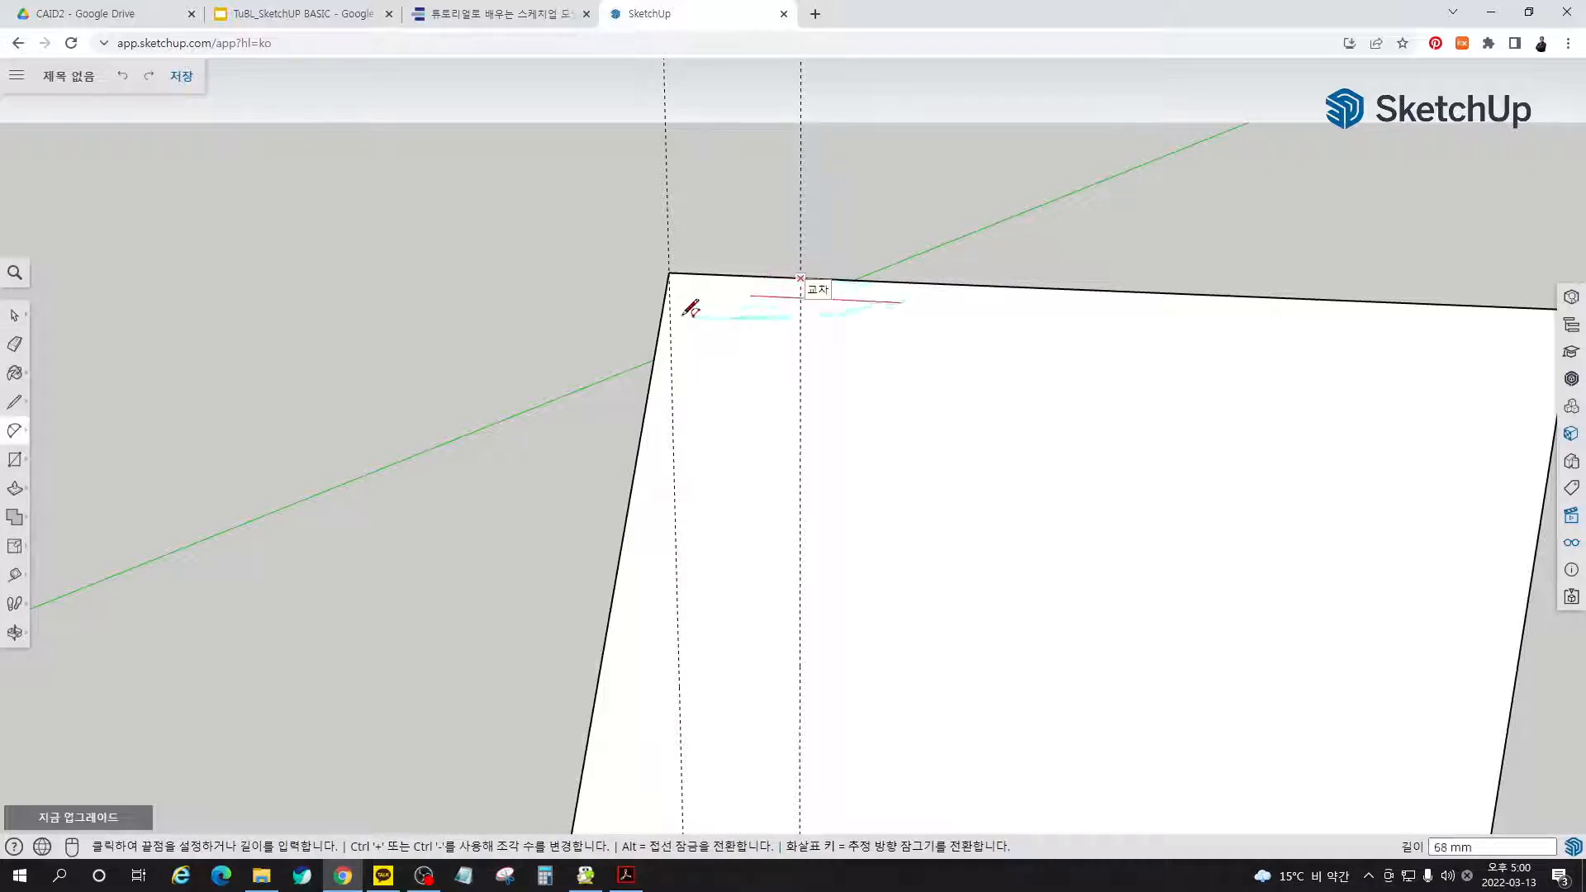
click(649, 393)
click(649, 393)
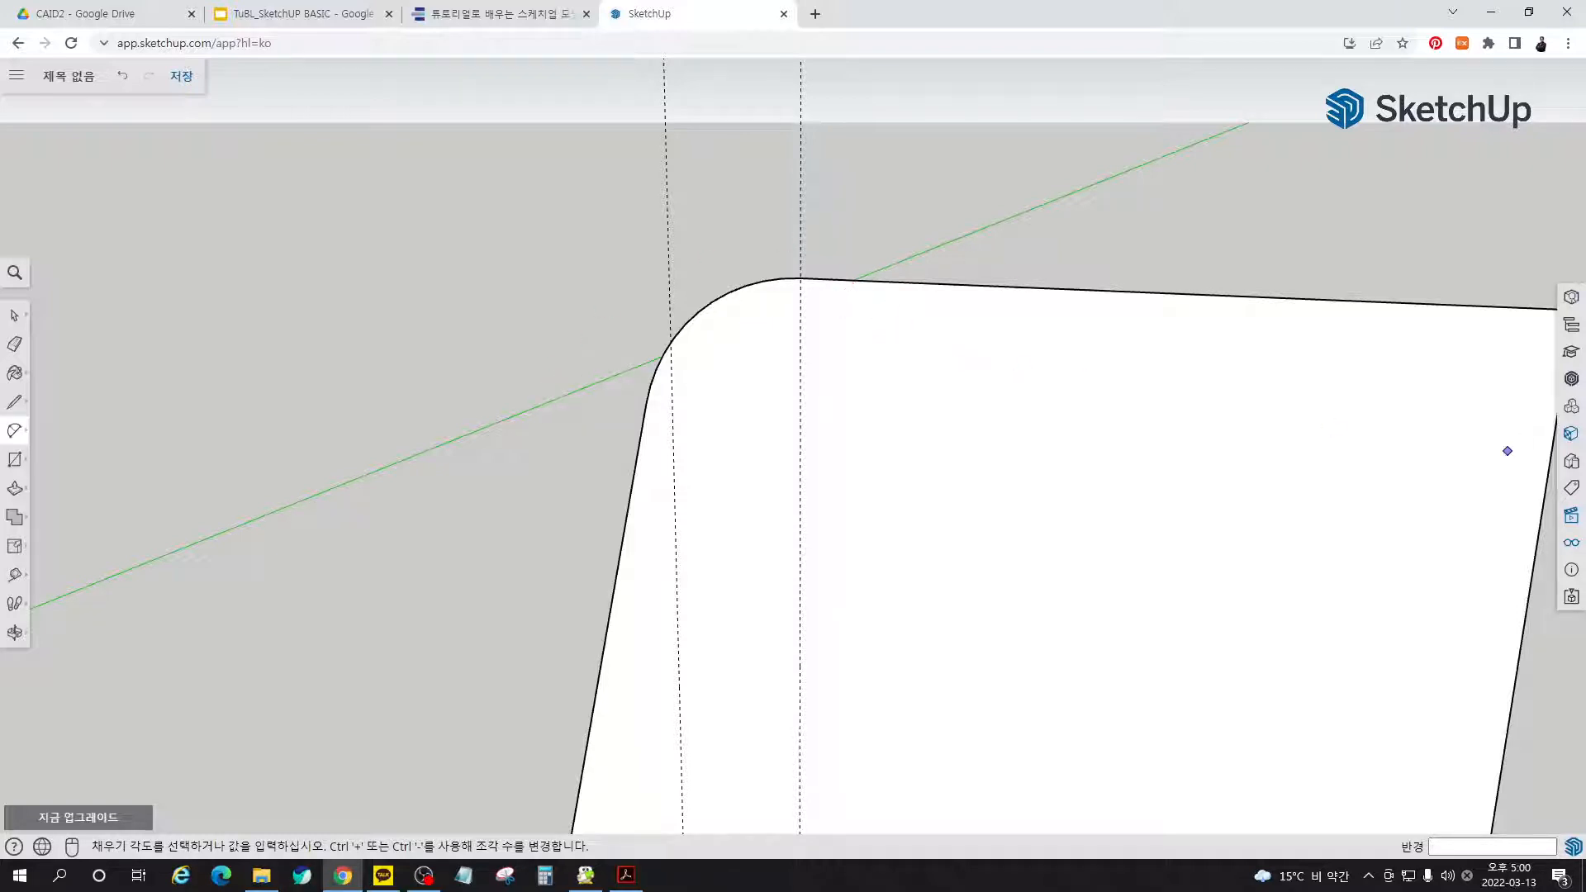
key(space)
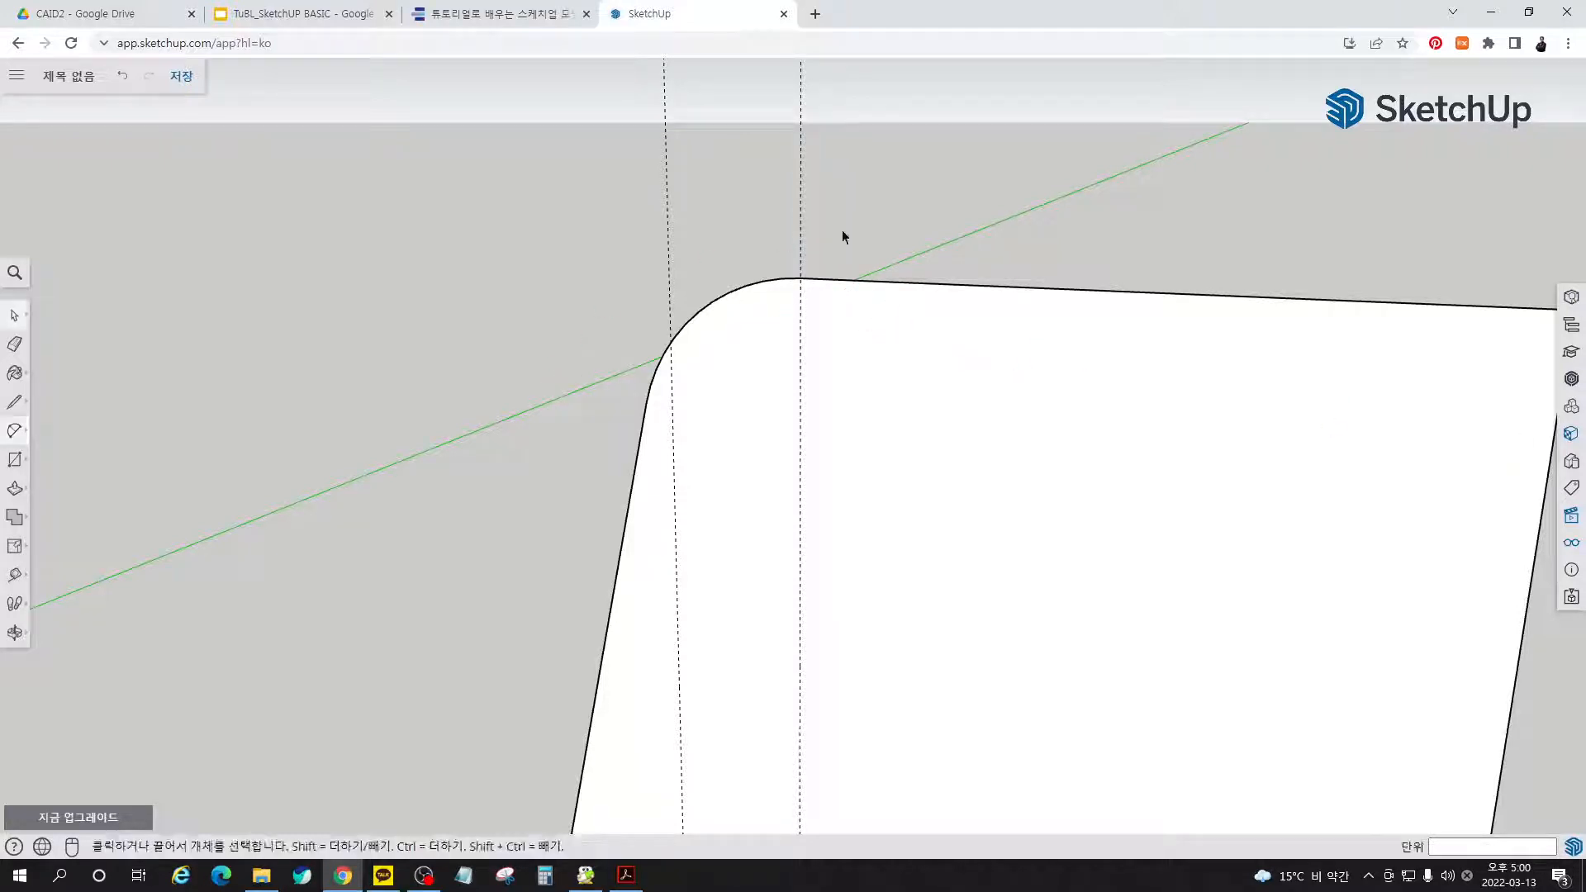
- Delete the two vertical guides and the profile's right and bottom edges, leaving only the open outer outline
drag(842, 222, 582, 161)
key(Delete)
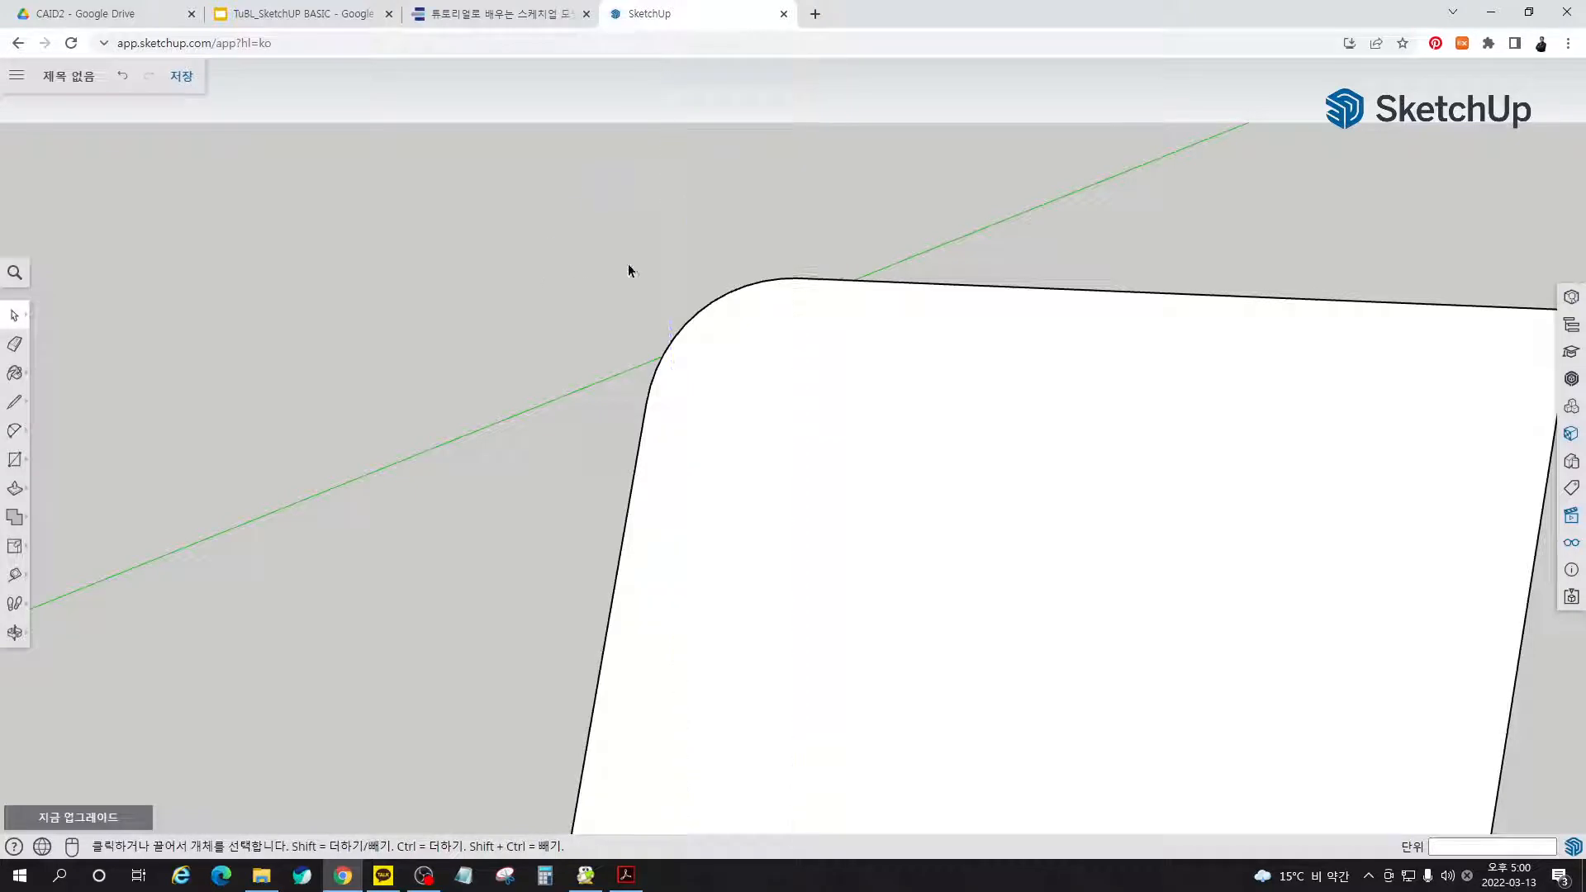
scroll(821, 279, down, 5)
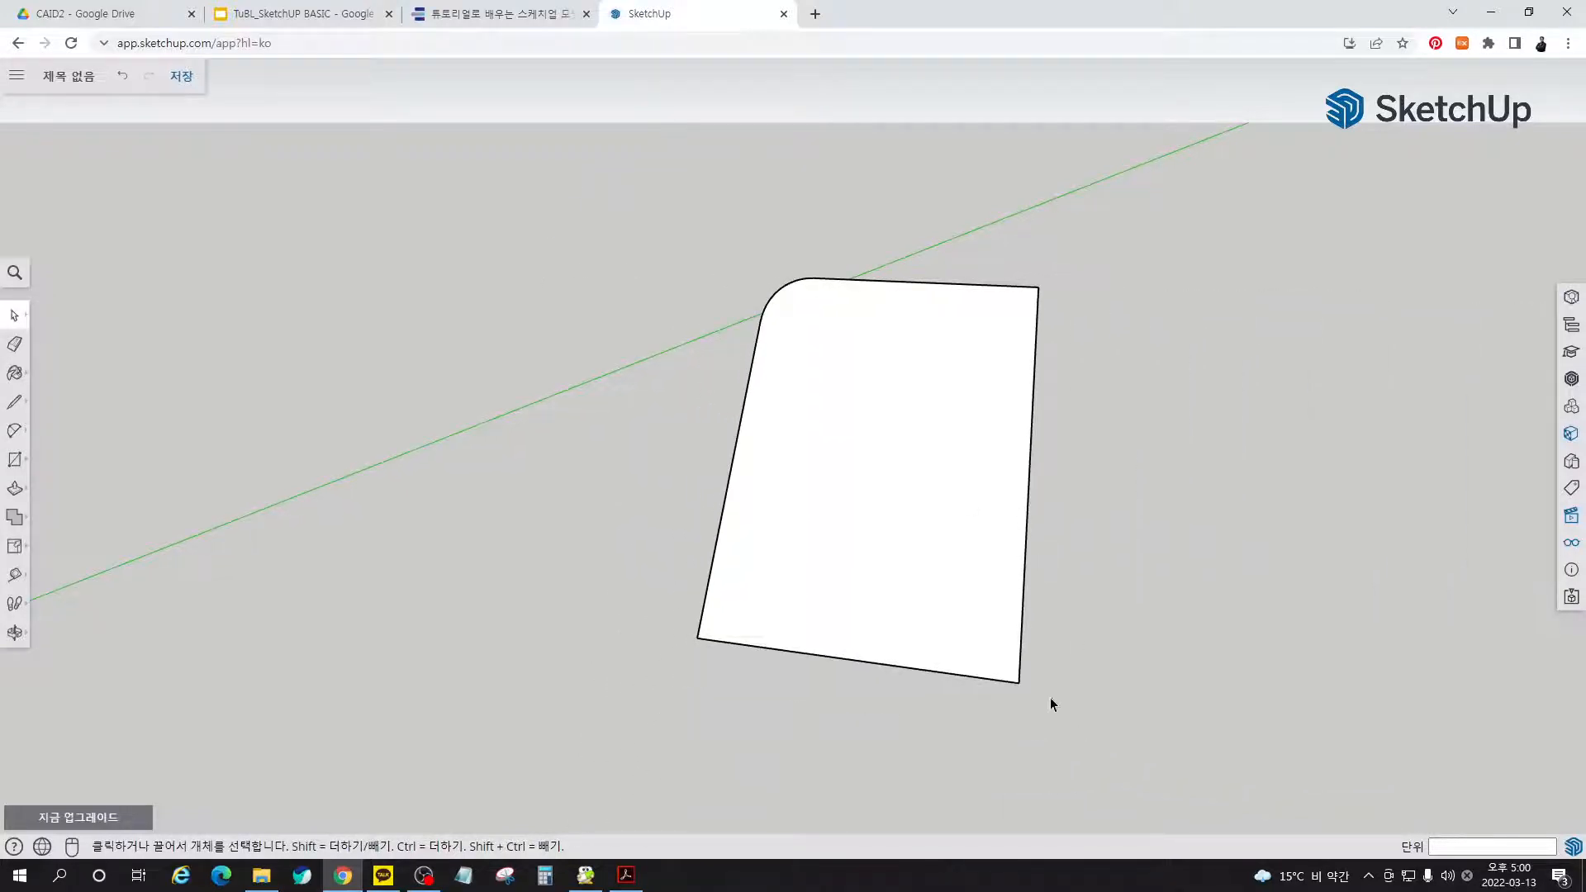
drag(1049, 698, 943, 602)
key(Delete)
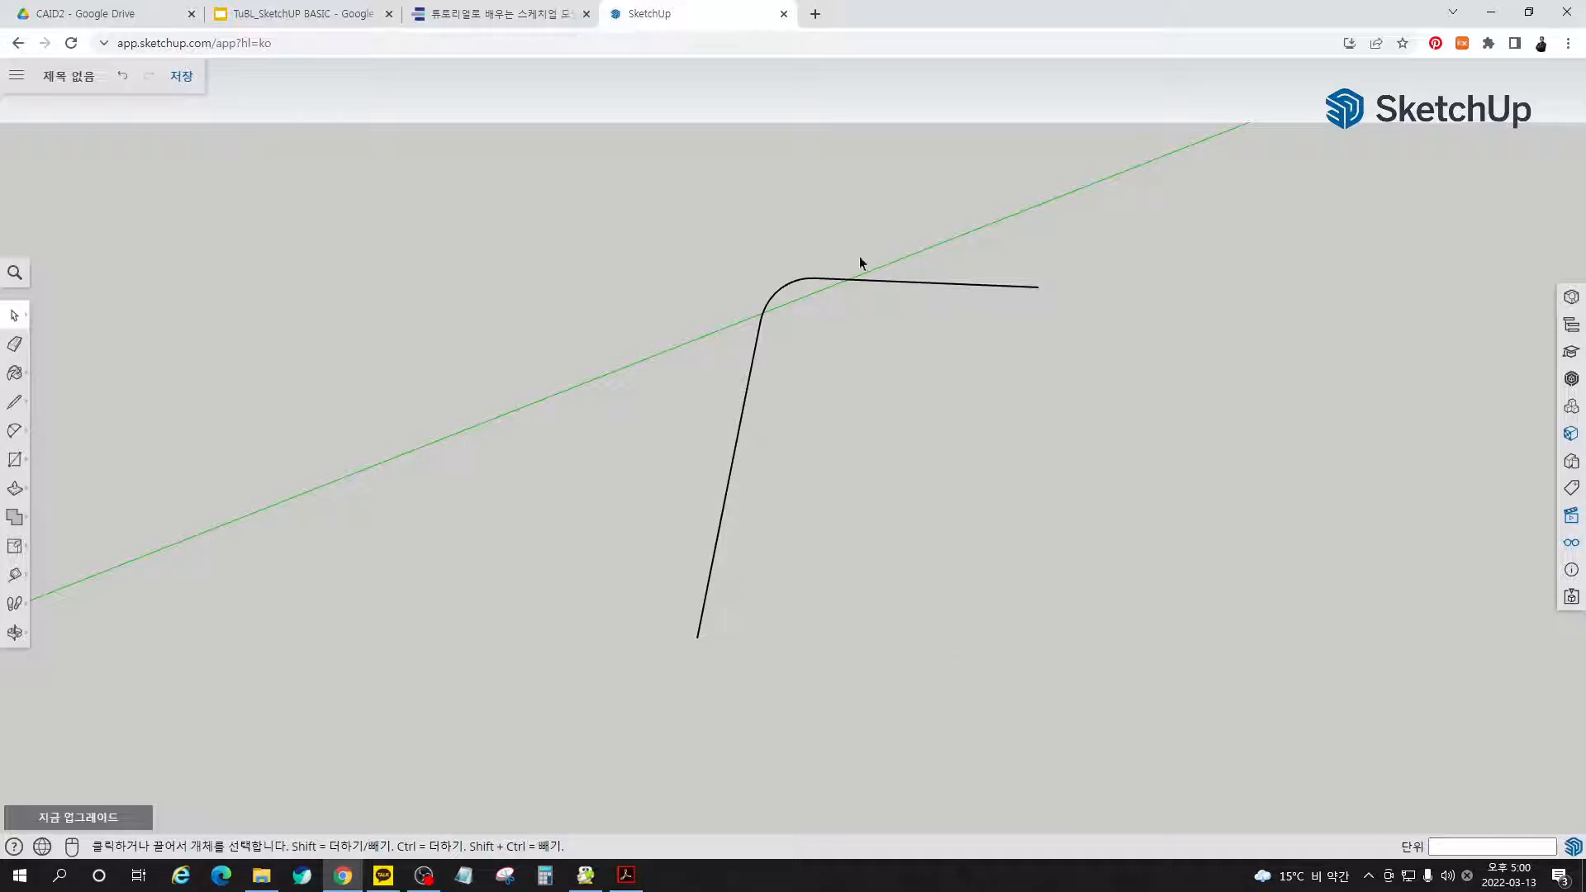
- Offset the whole open outline, including the corner arc, 10 mm inward
drag(664, 260, 665, 263)
key(f)
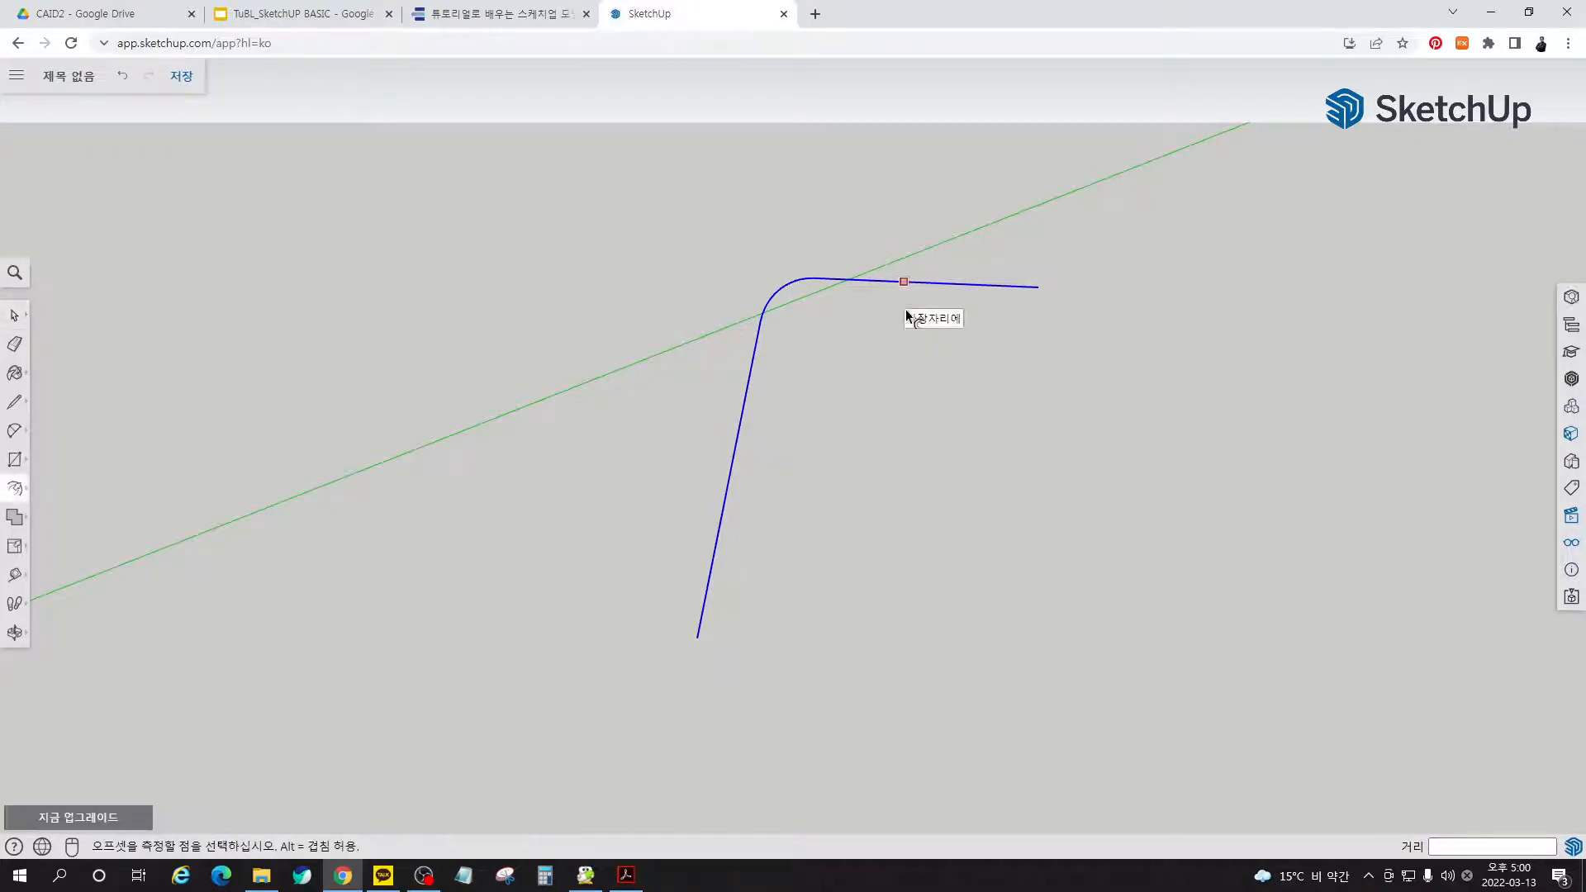
click(905, 313)
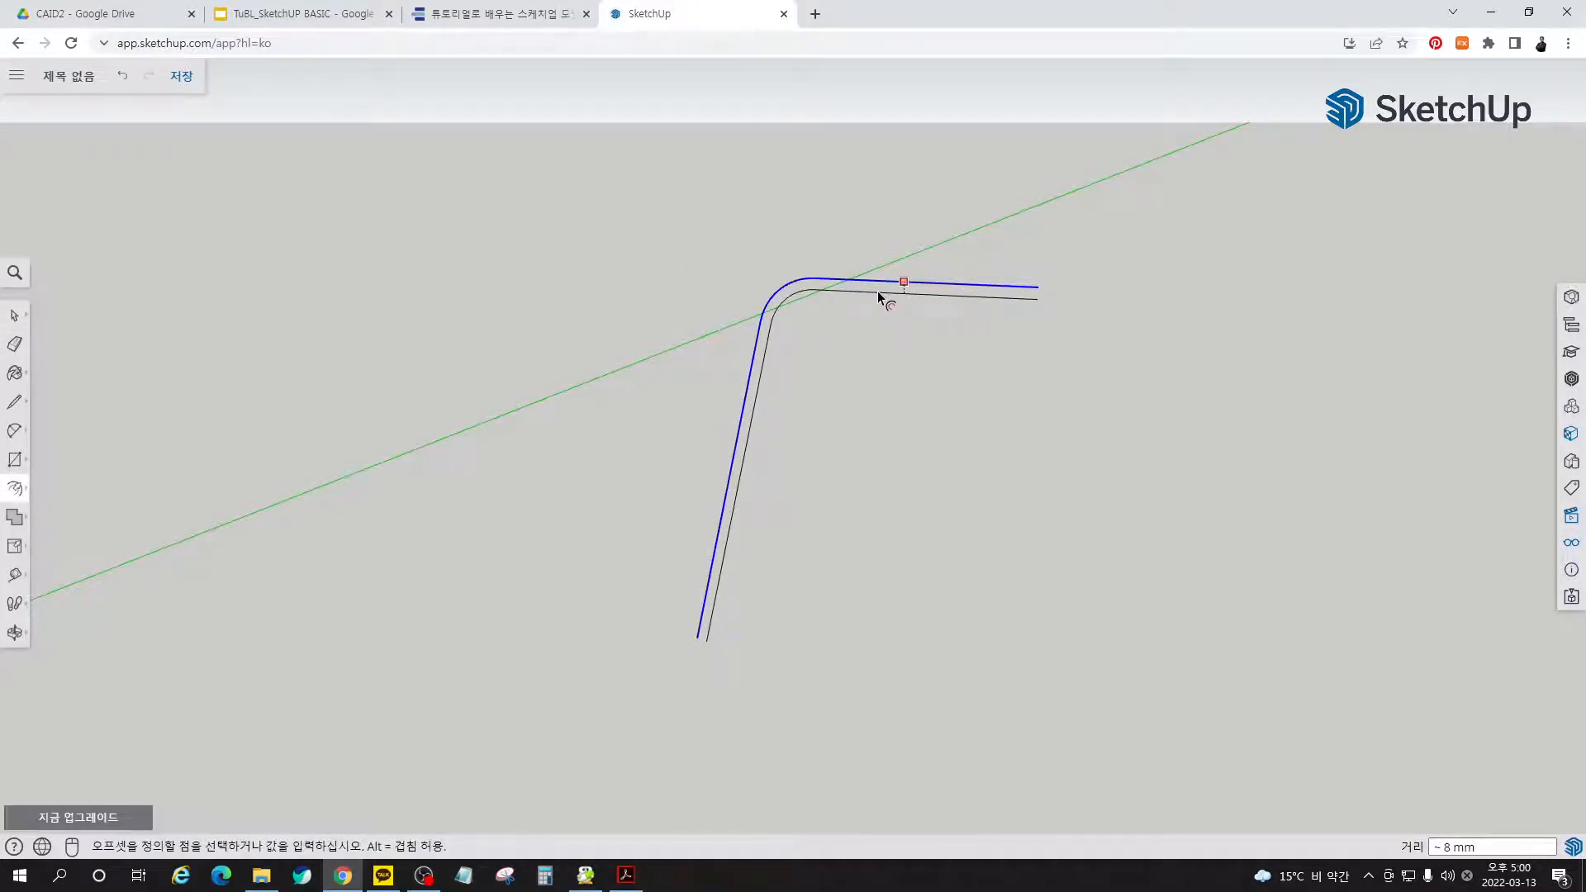
text(10)
key(Return)
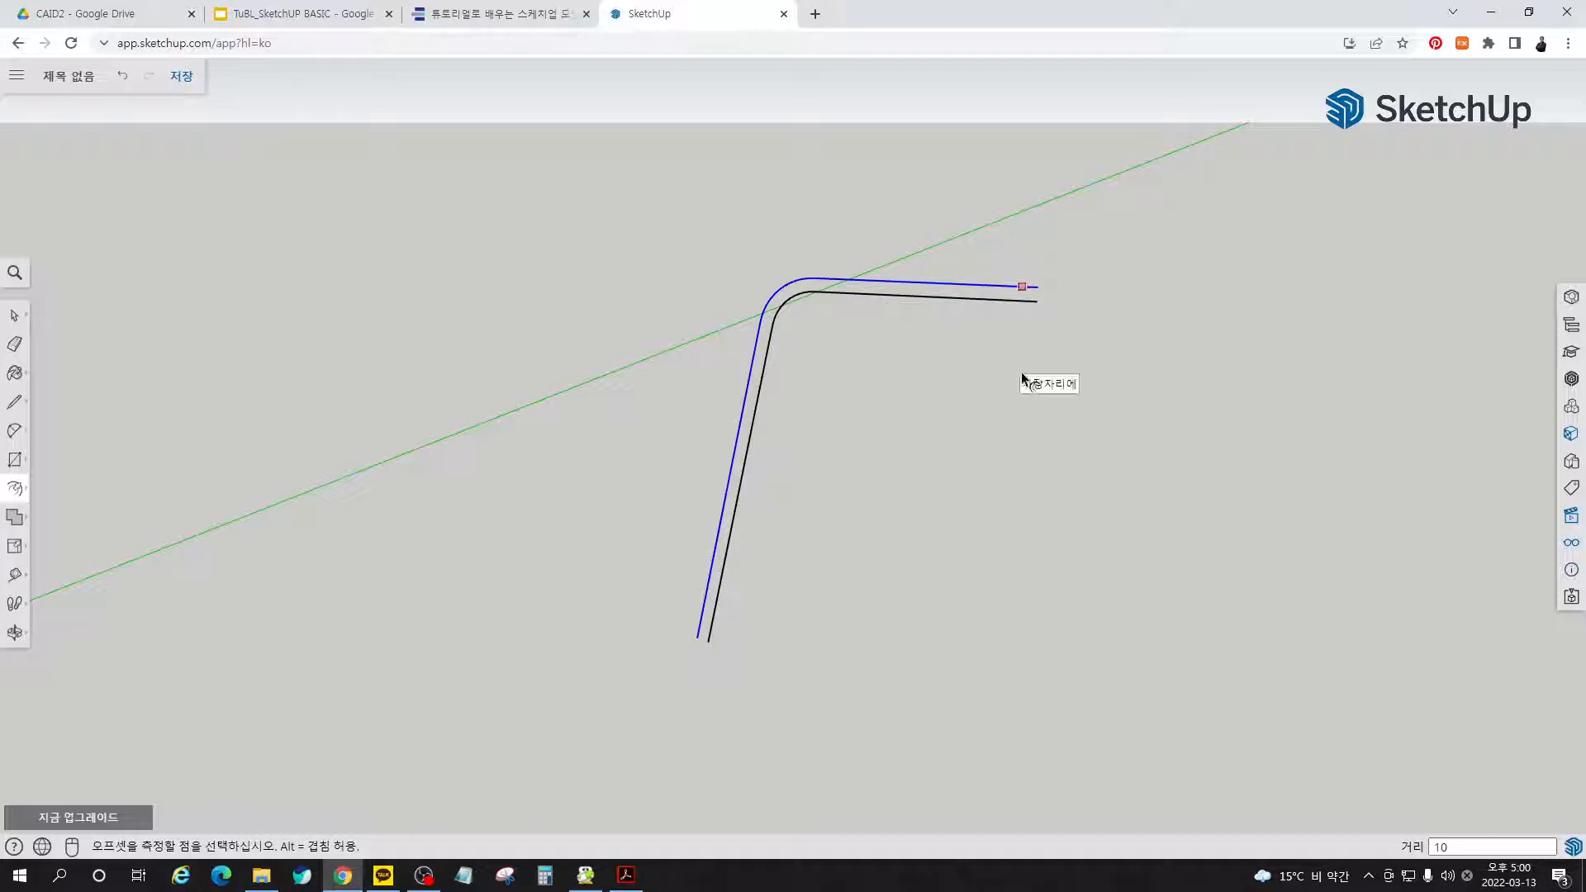
key(space)
- Draw a line joining the right ends of the two upper edges to close the tabletop end
scroll(1048, 330, up, 8)
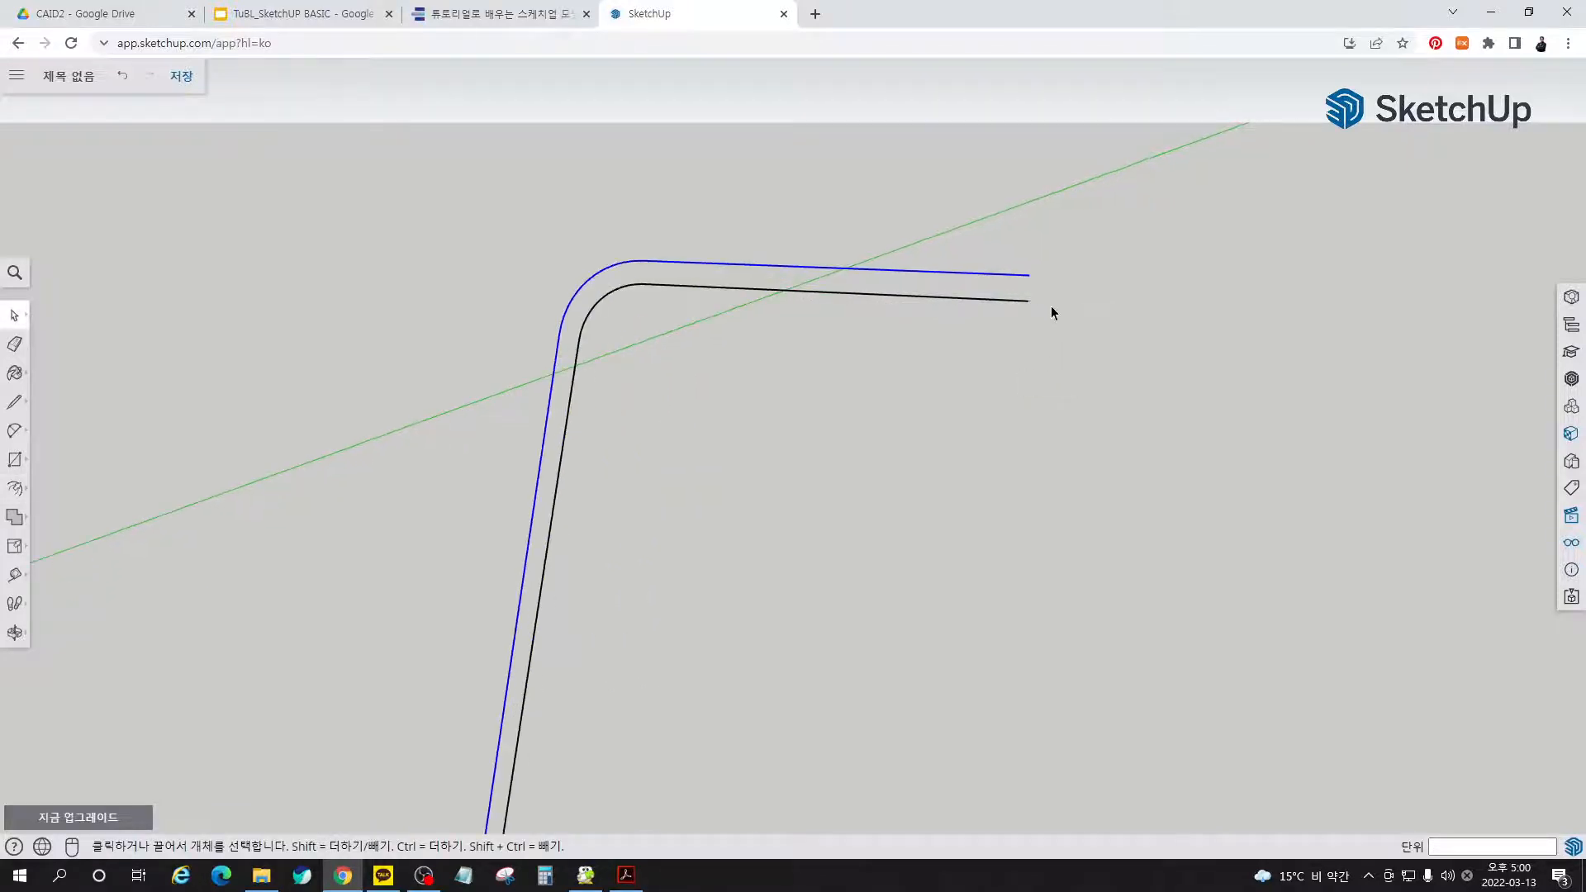
key(l)
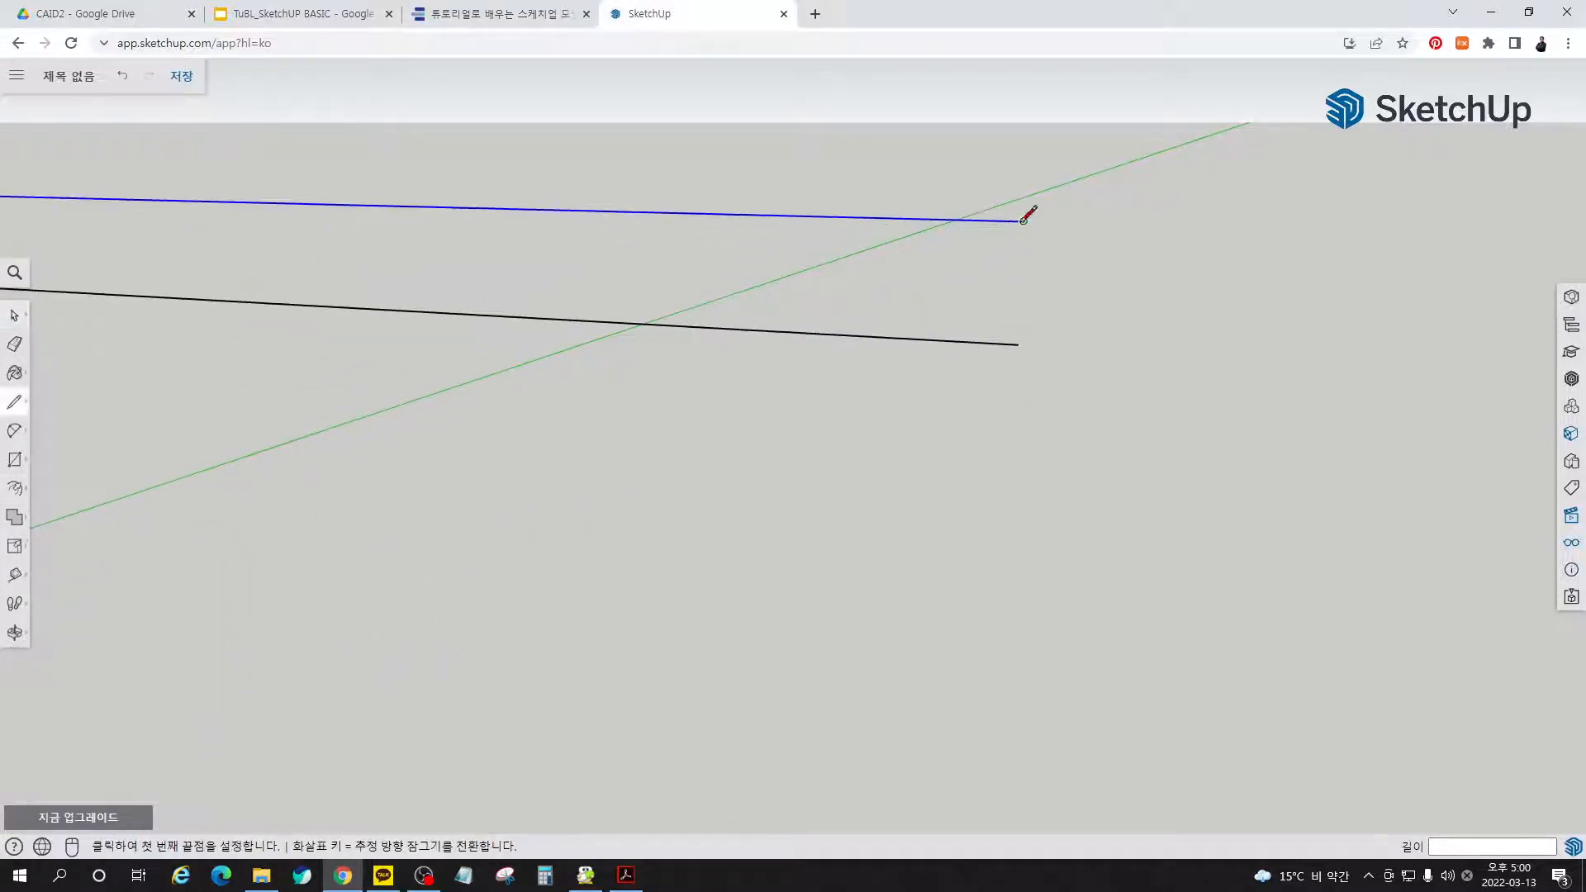
click(1023, 222)
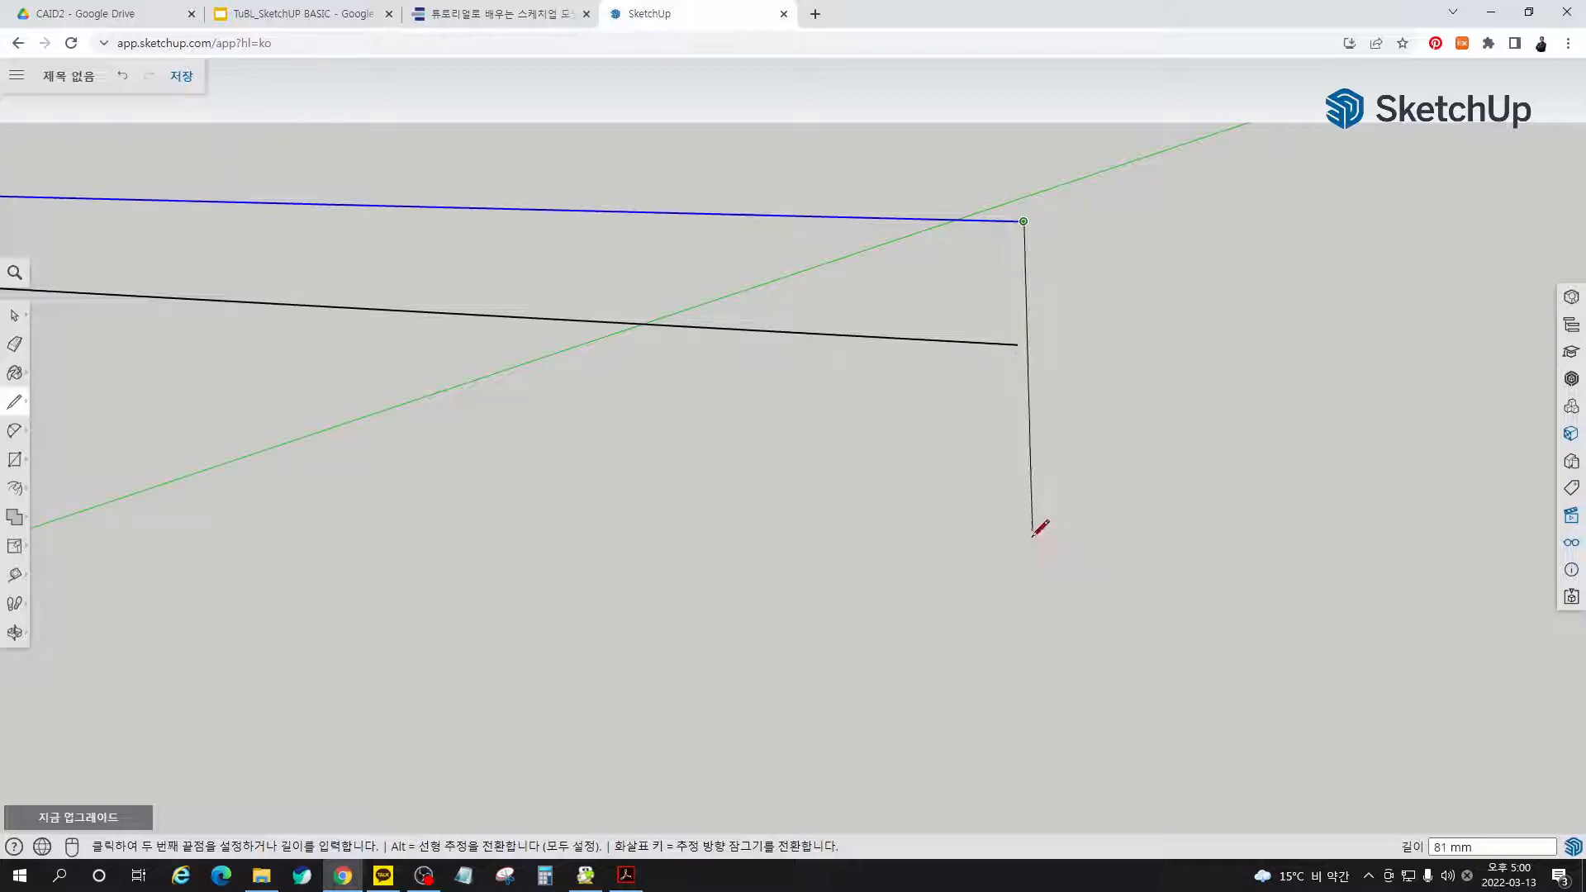
click(1021, 344)
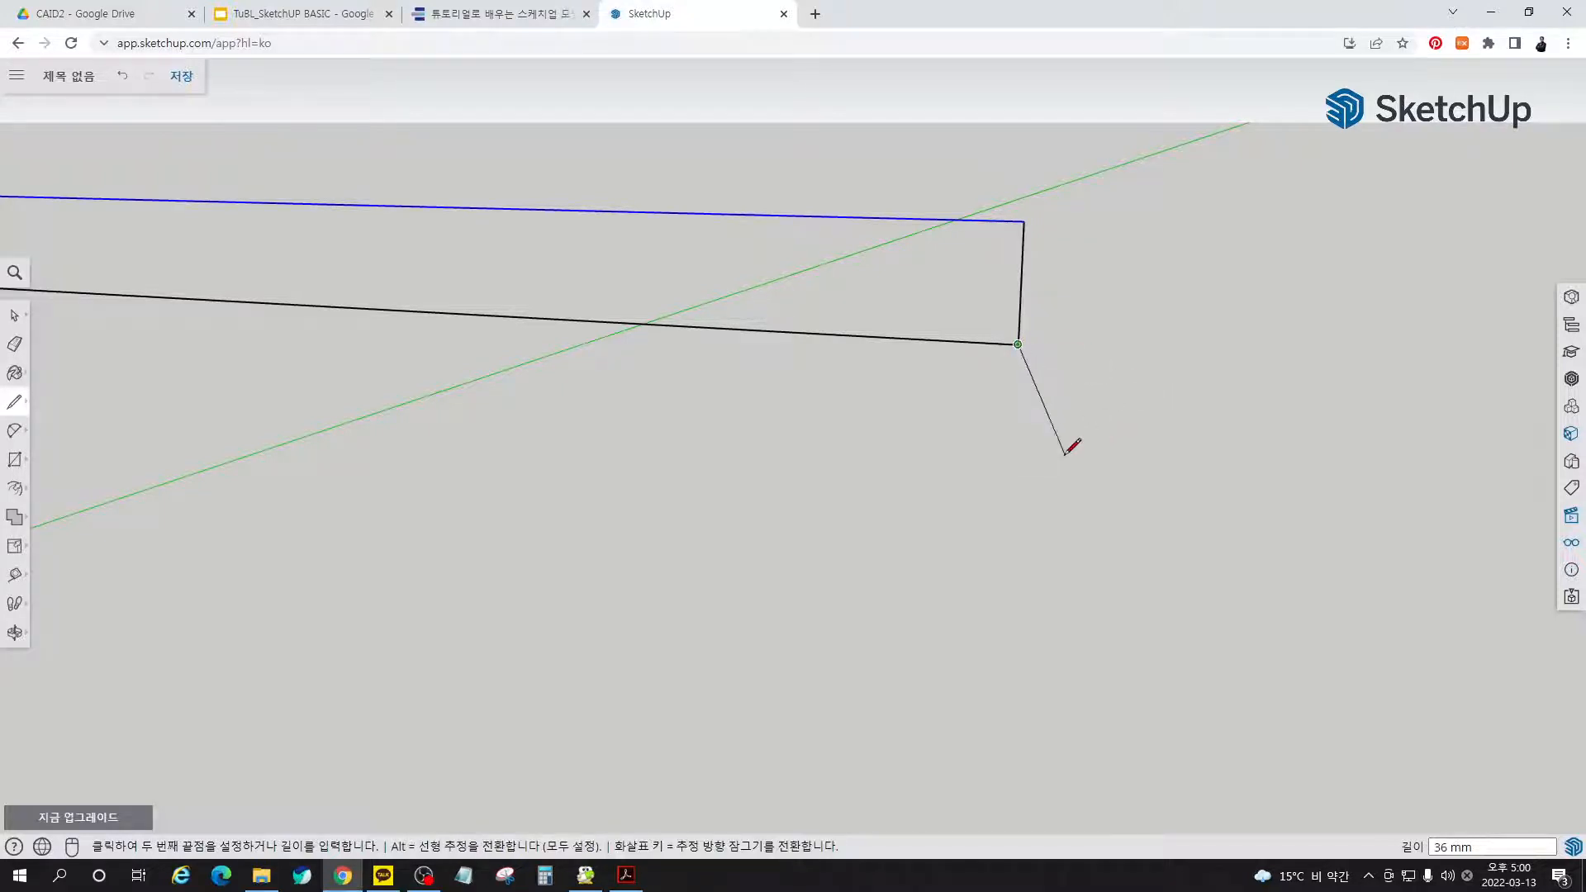
key(space)
scroll(1121, 216, down, 3)
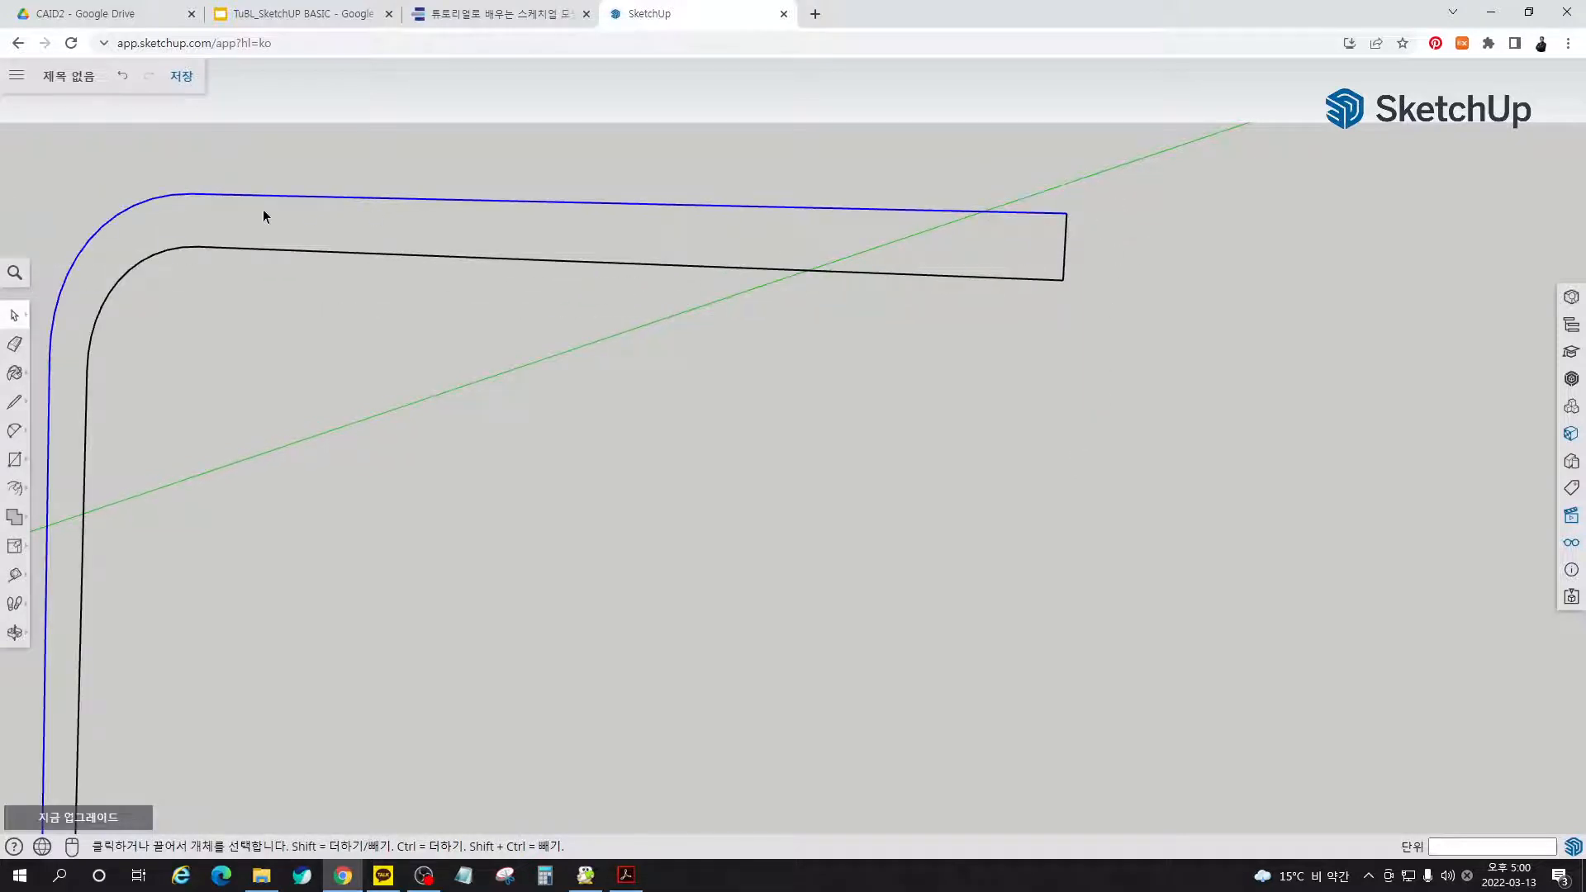
- Draw a line joining the lower ends of the two slanted leg edges to close the profile into a face
scroll(1052, 225, down, 5)
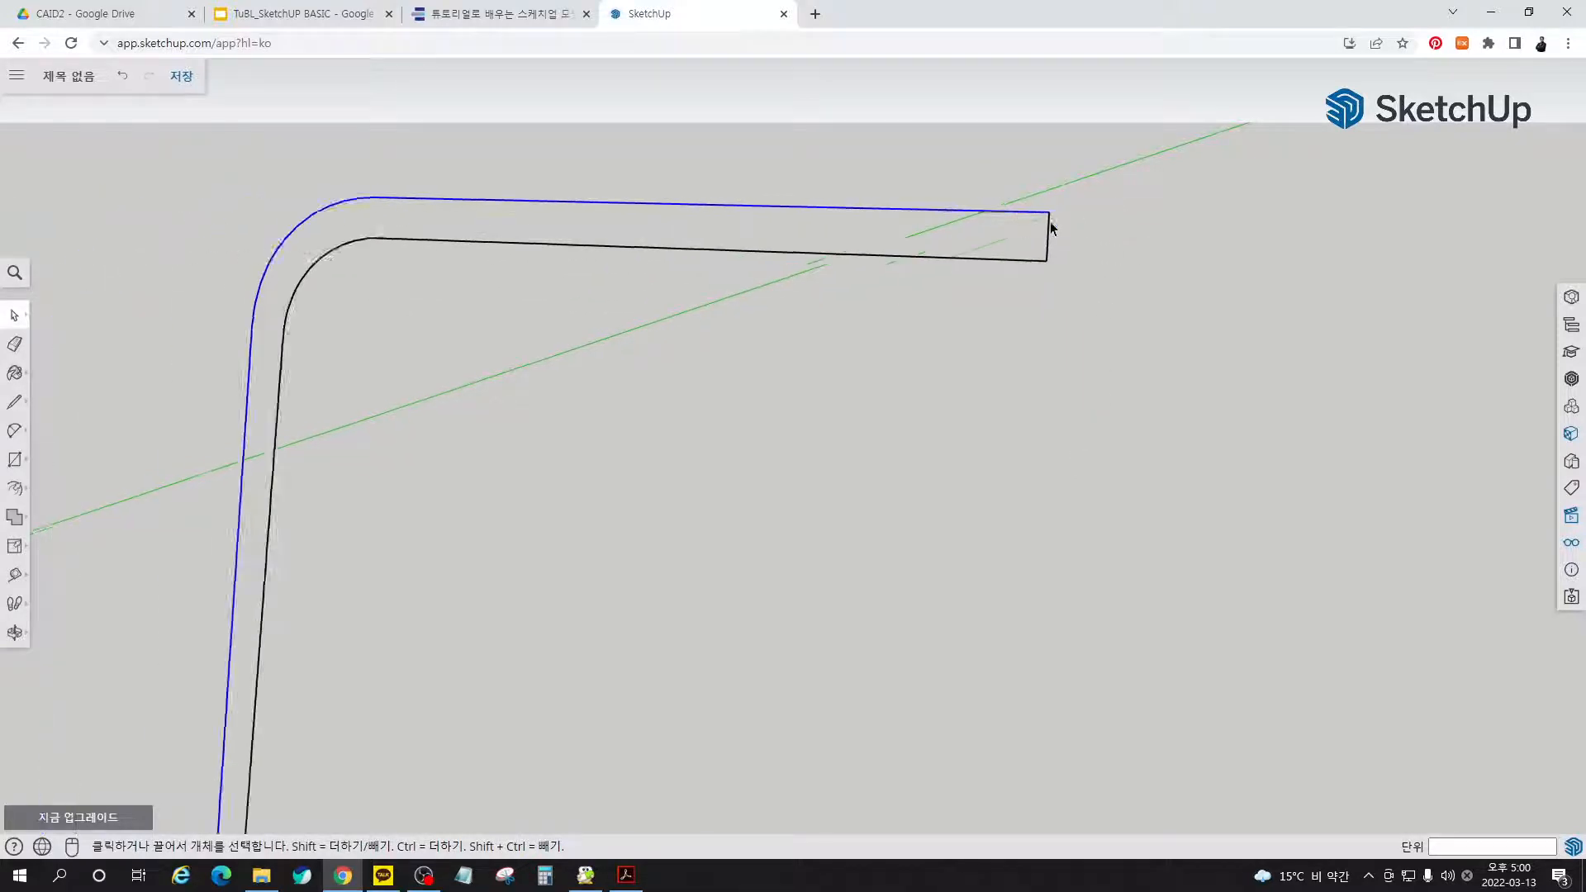
scroll(594, 718, up, 4)
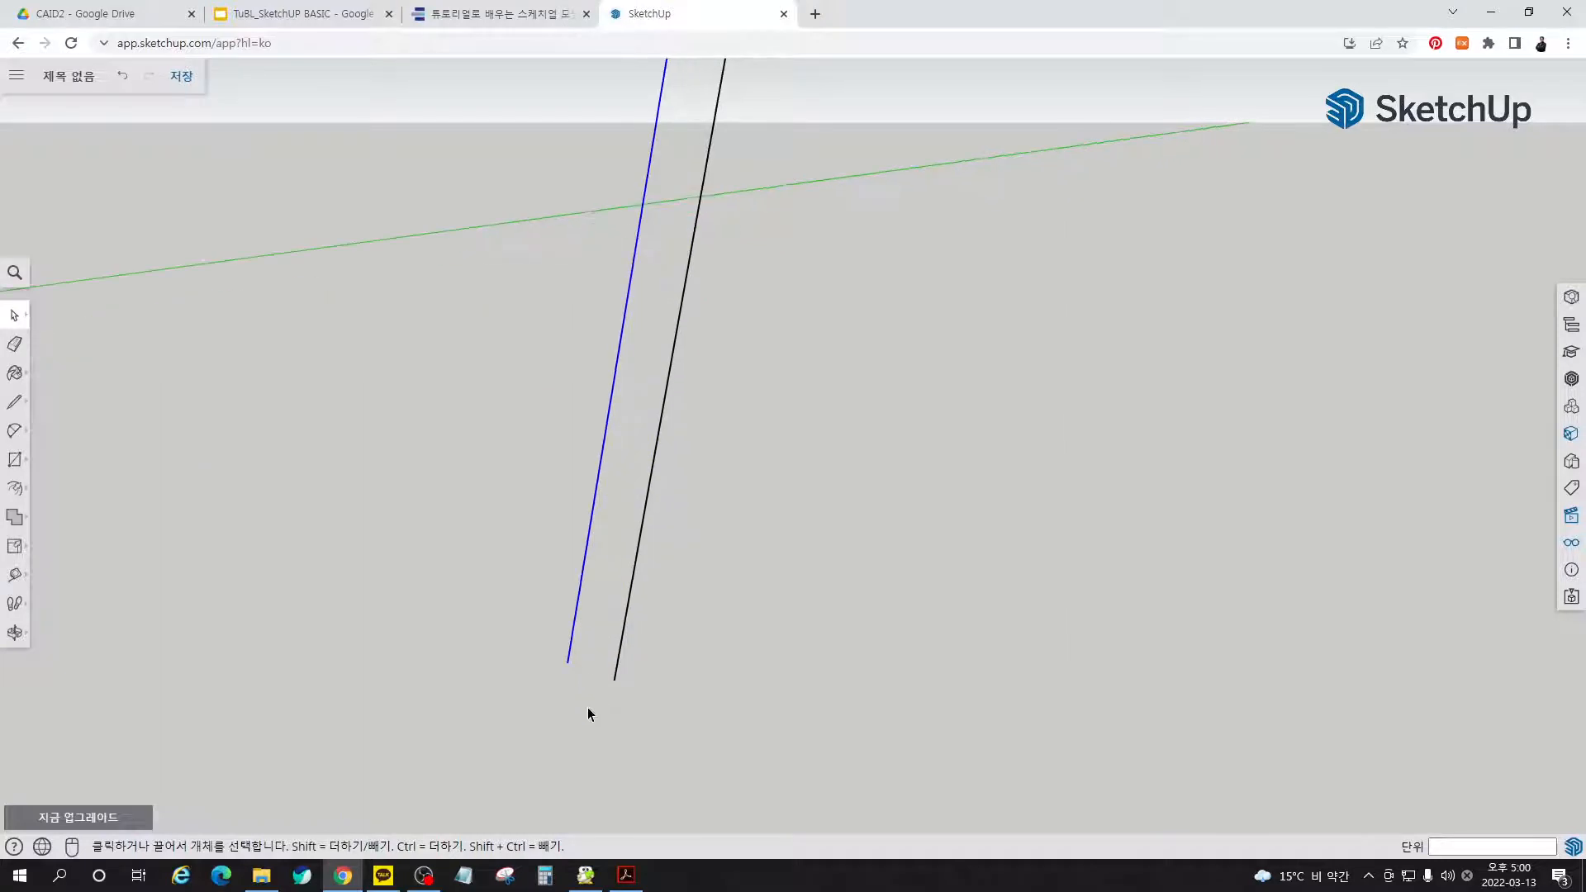
click(587, 707)
scroll(586, 706, up, 2)
key(l)
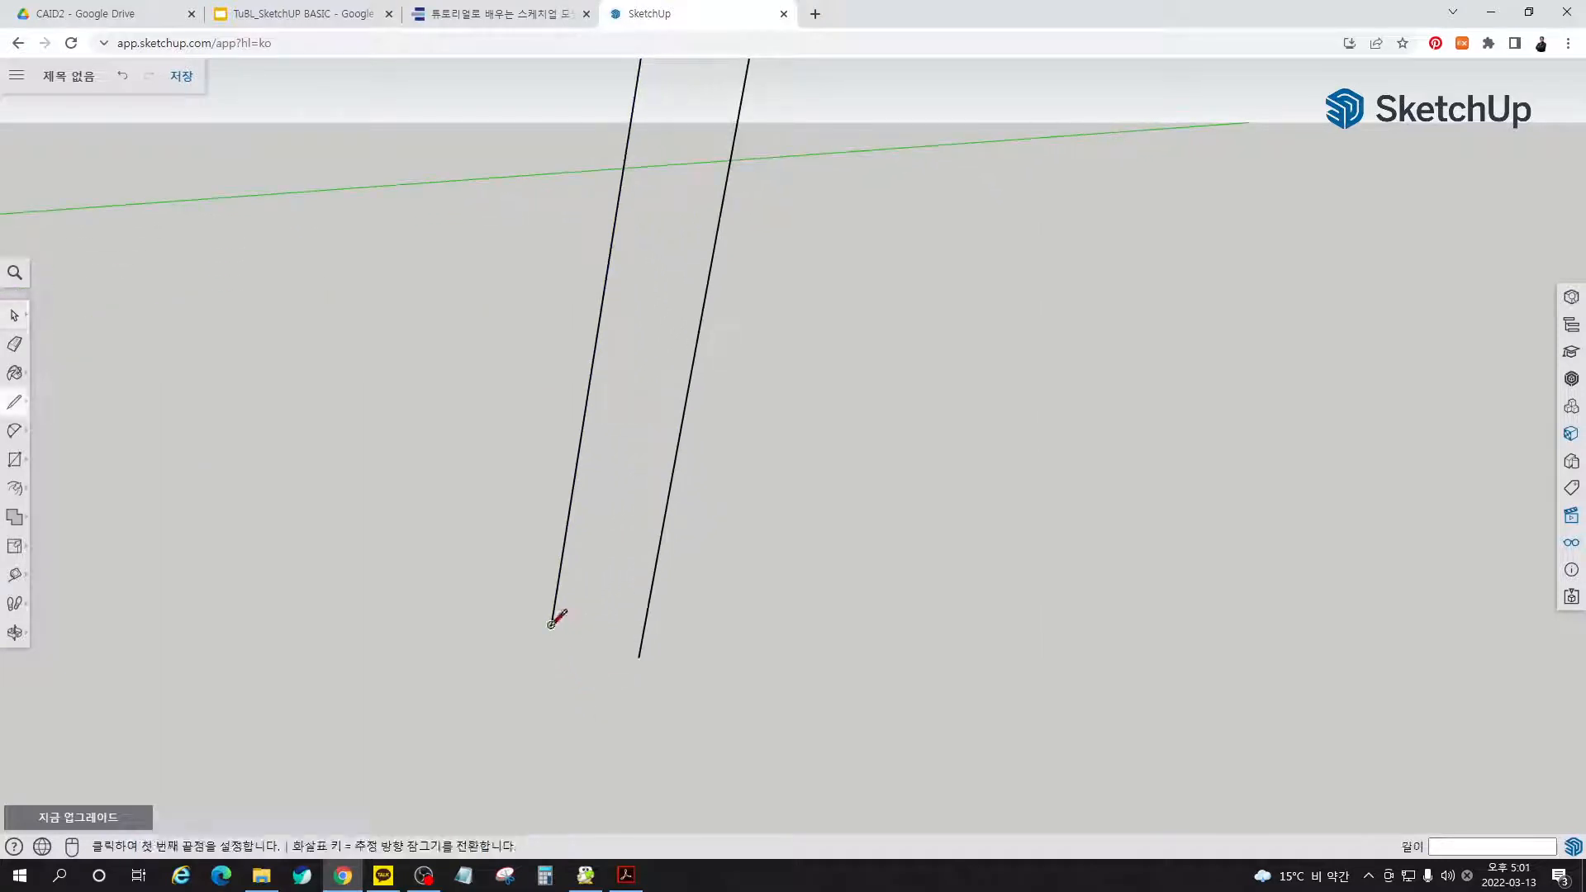
click(551, 625)
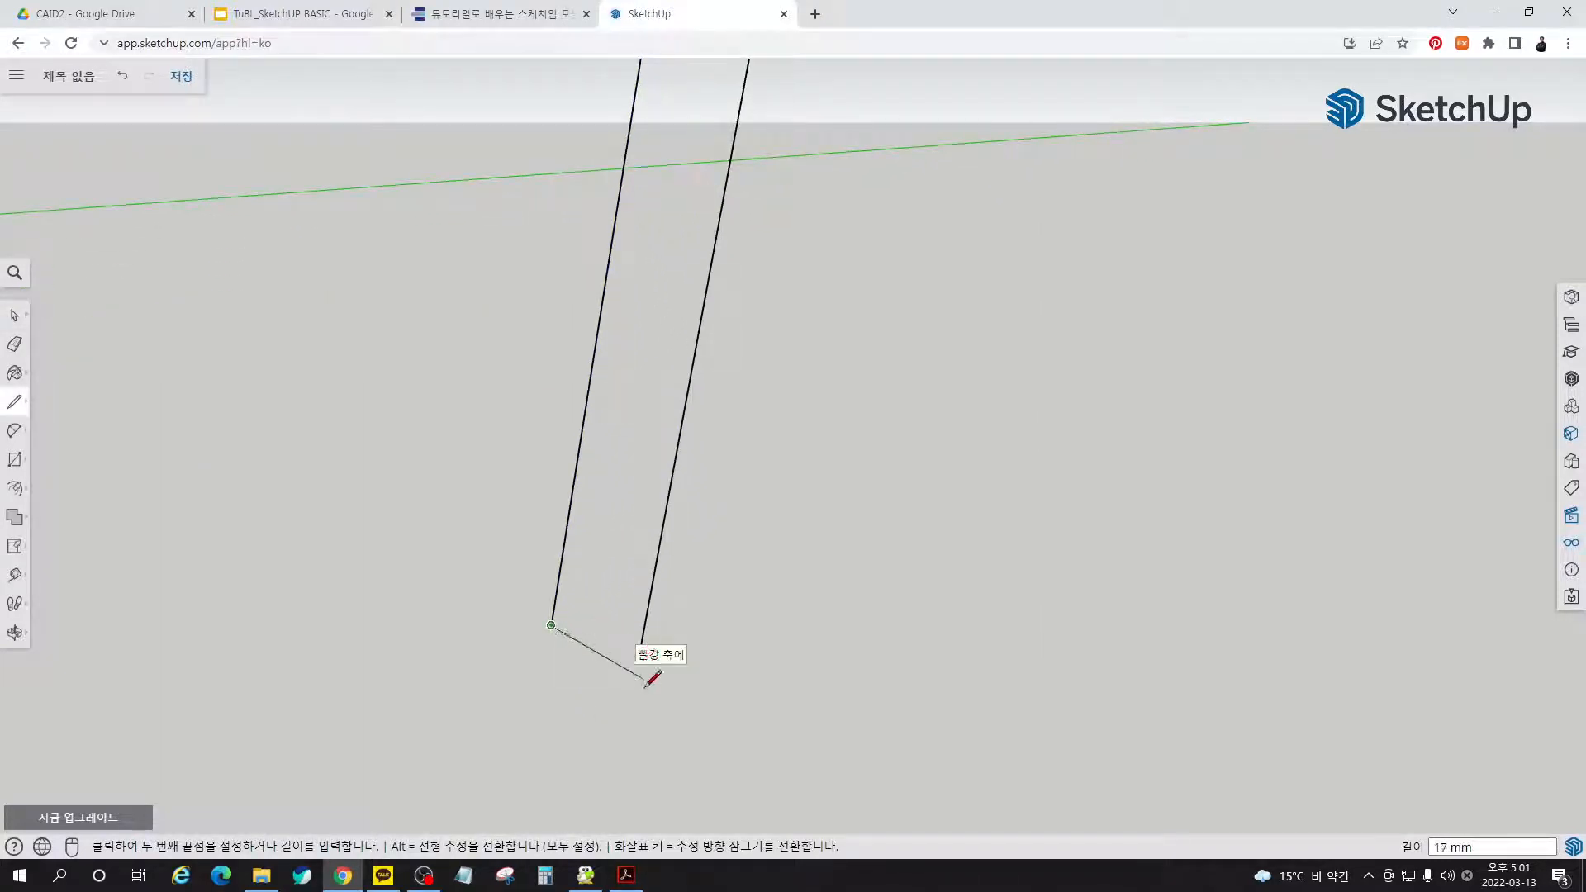
scroll(646, 665, up, 5)
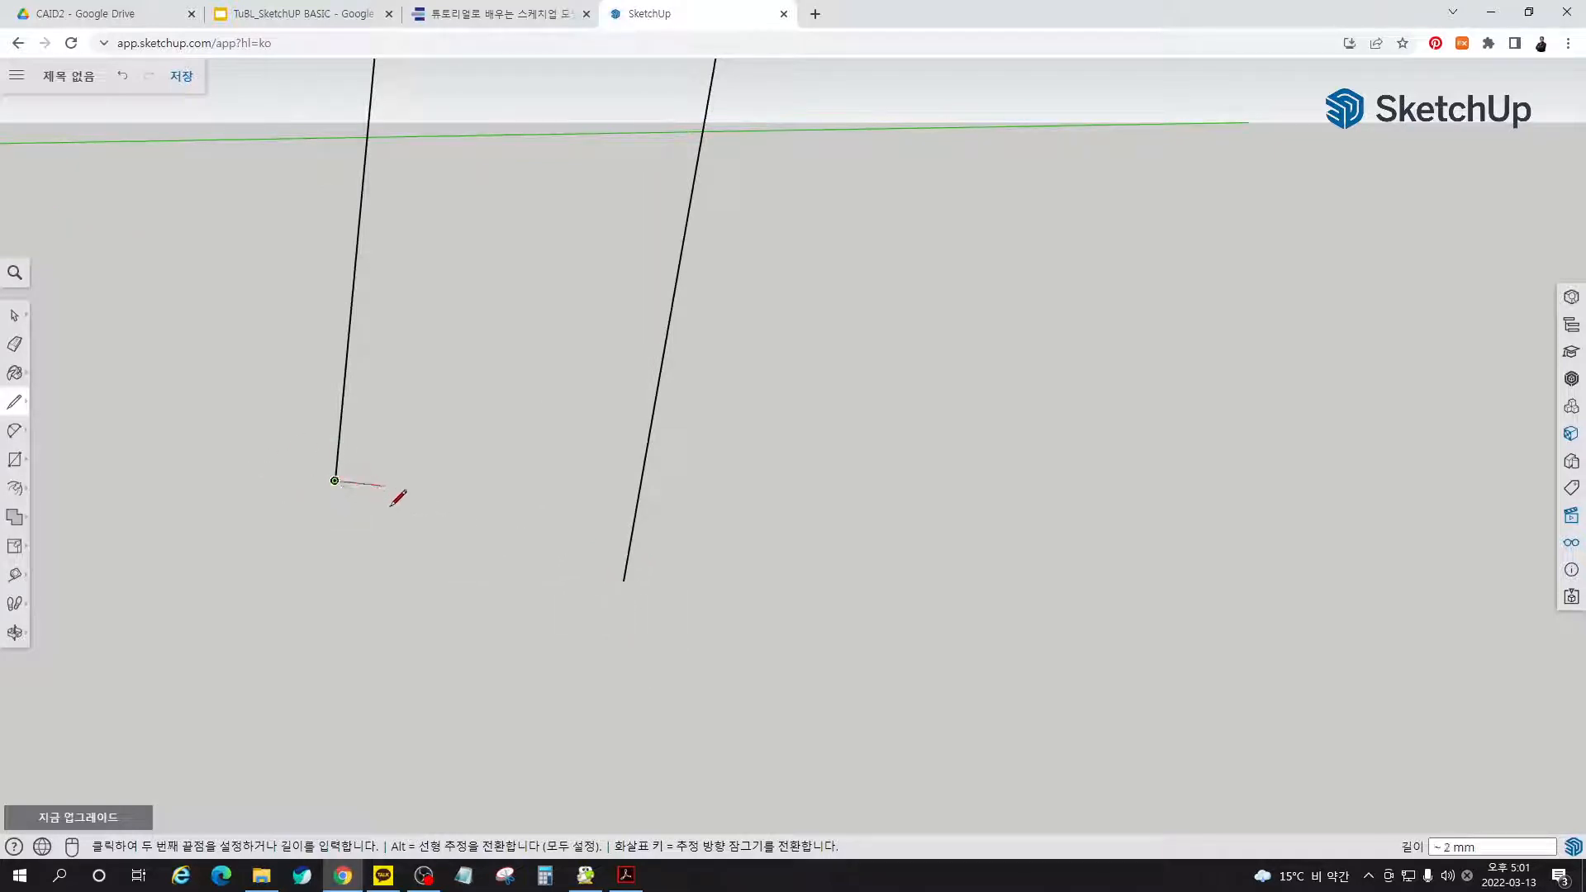
click(623, 580)
key(space)
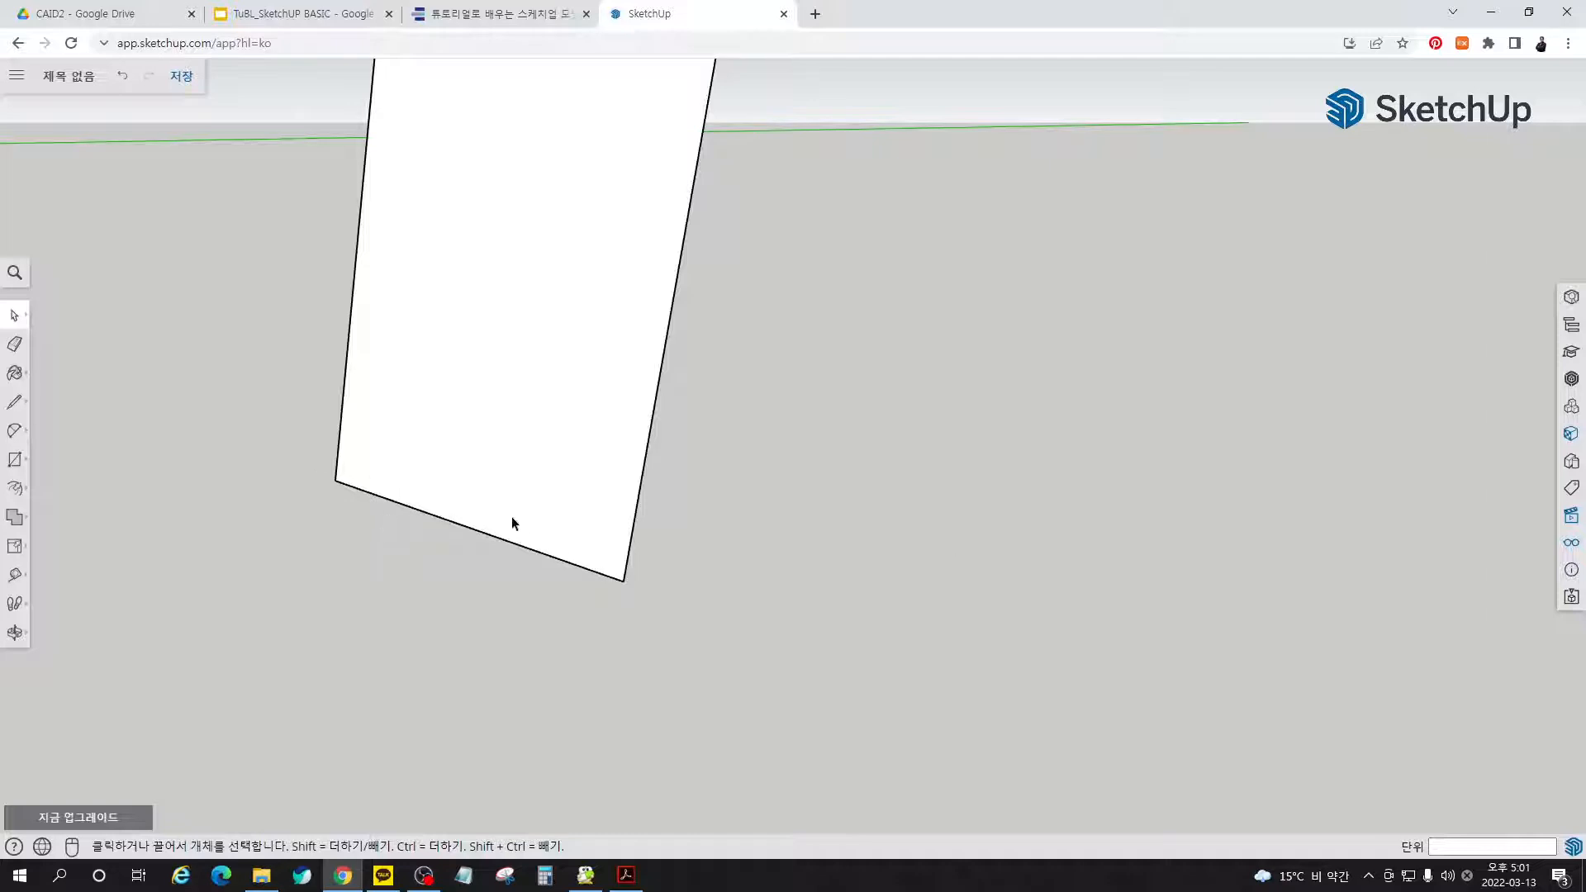
- Try a line along the red axis from the leg's lower outer corner past its inner edge, and undo it
key(l)
click(334, 481)
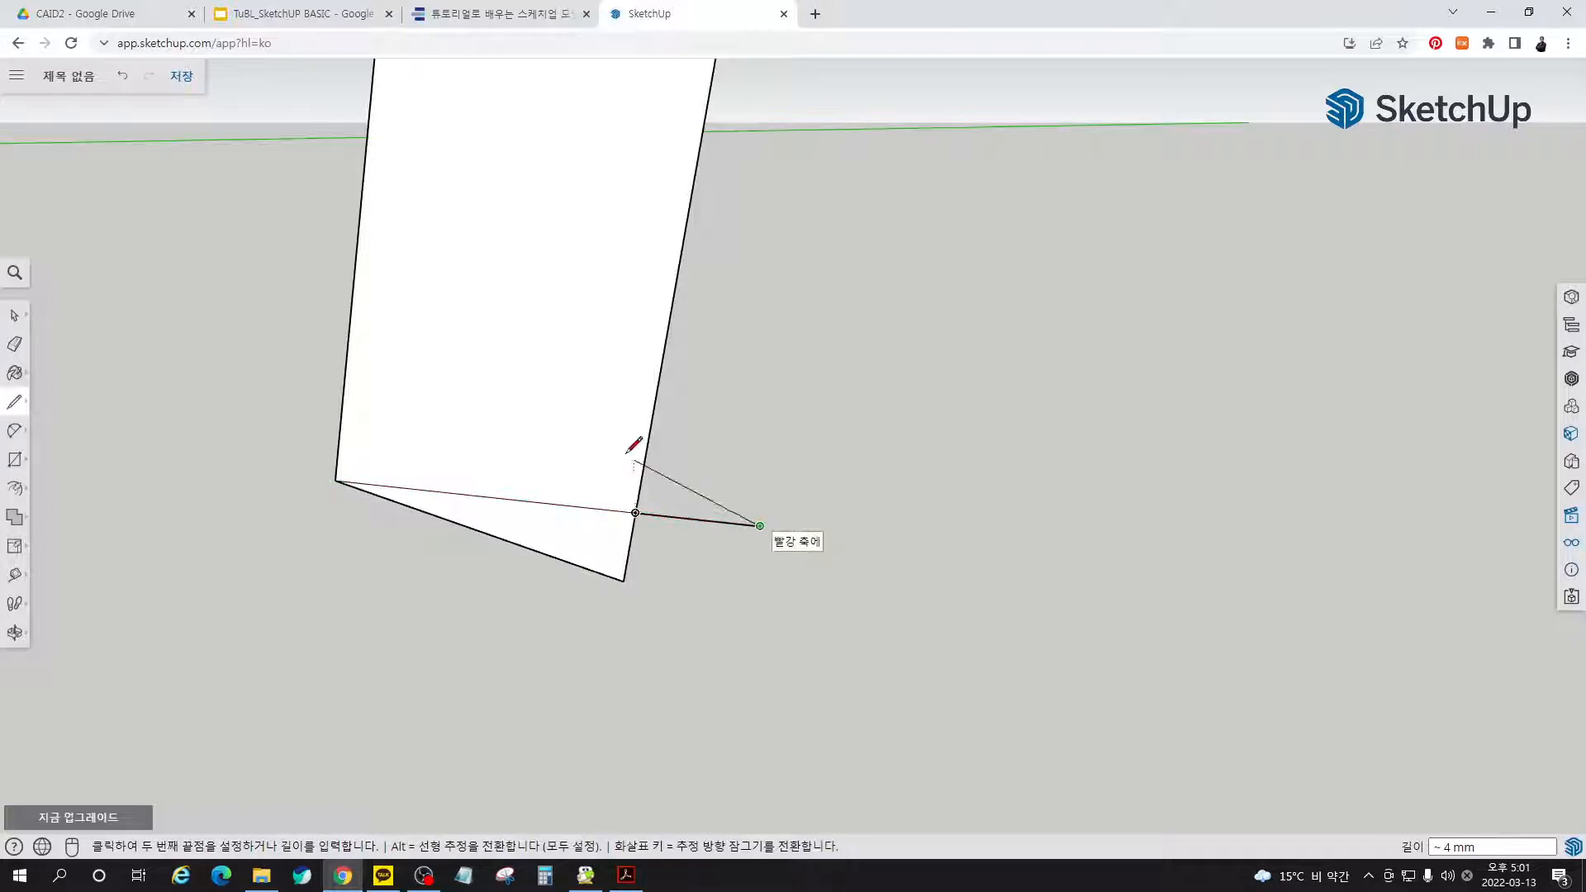
click(760, 527)
key(ctrl+z)
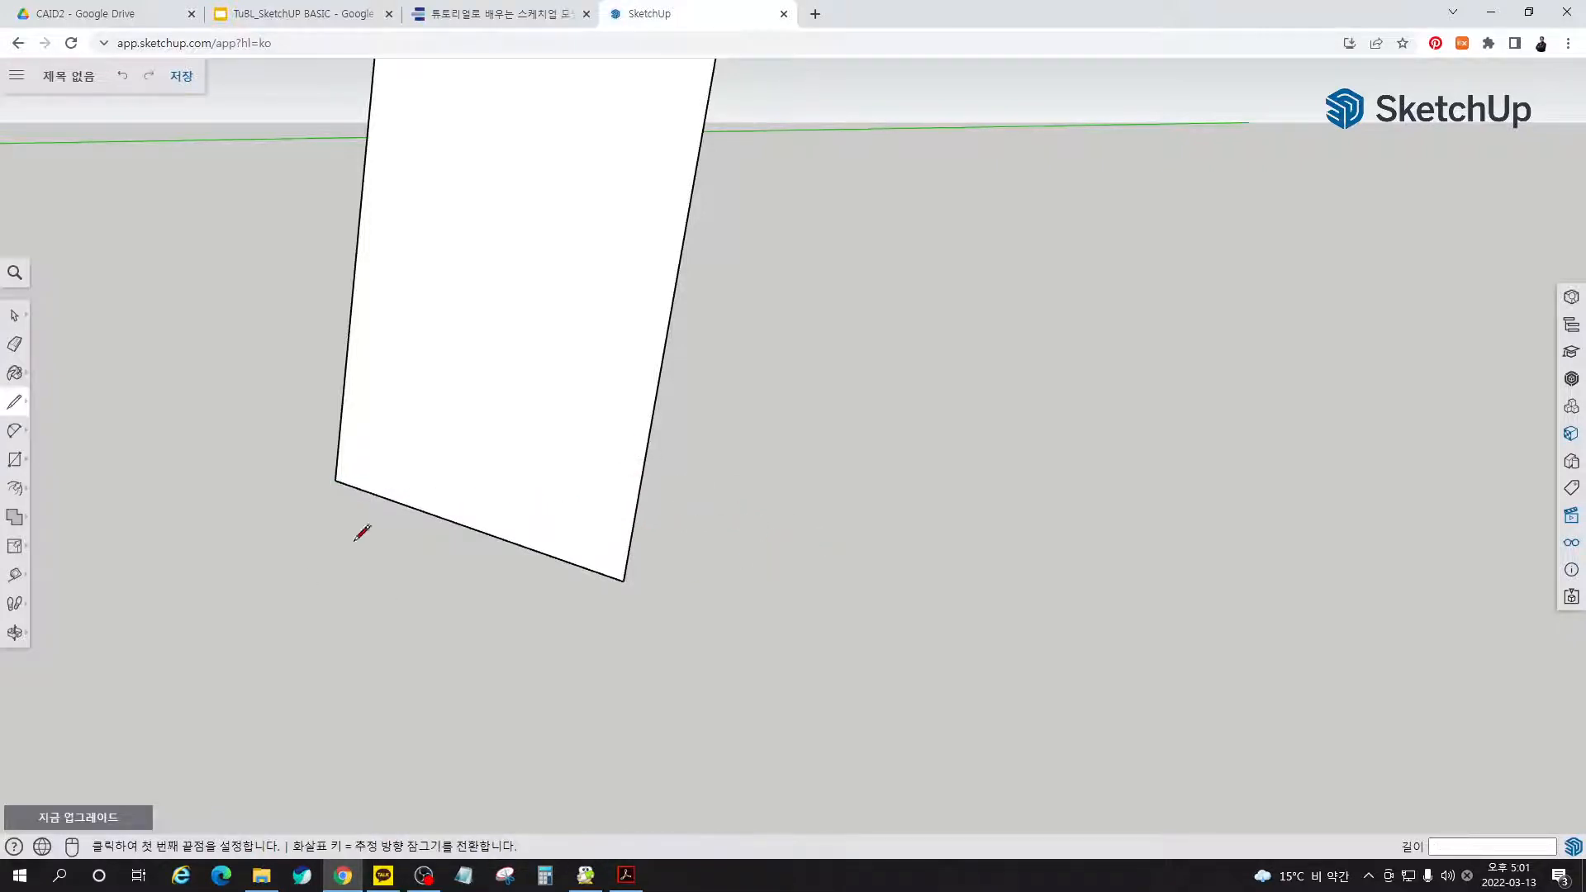
key(space)
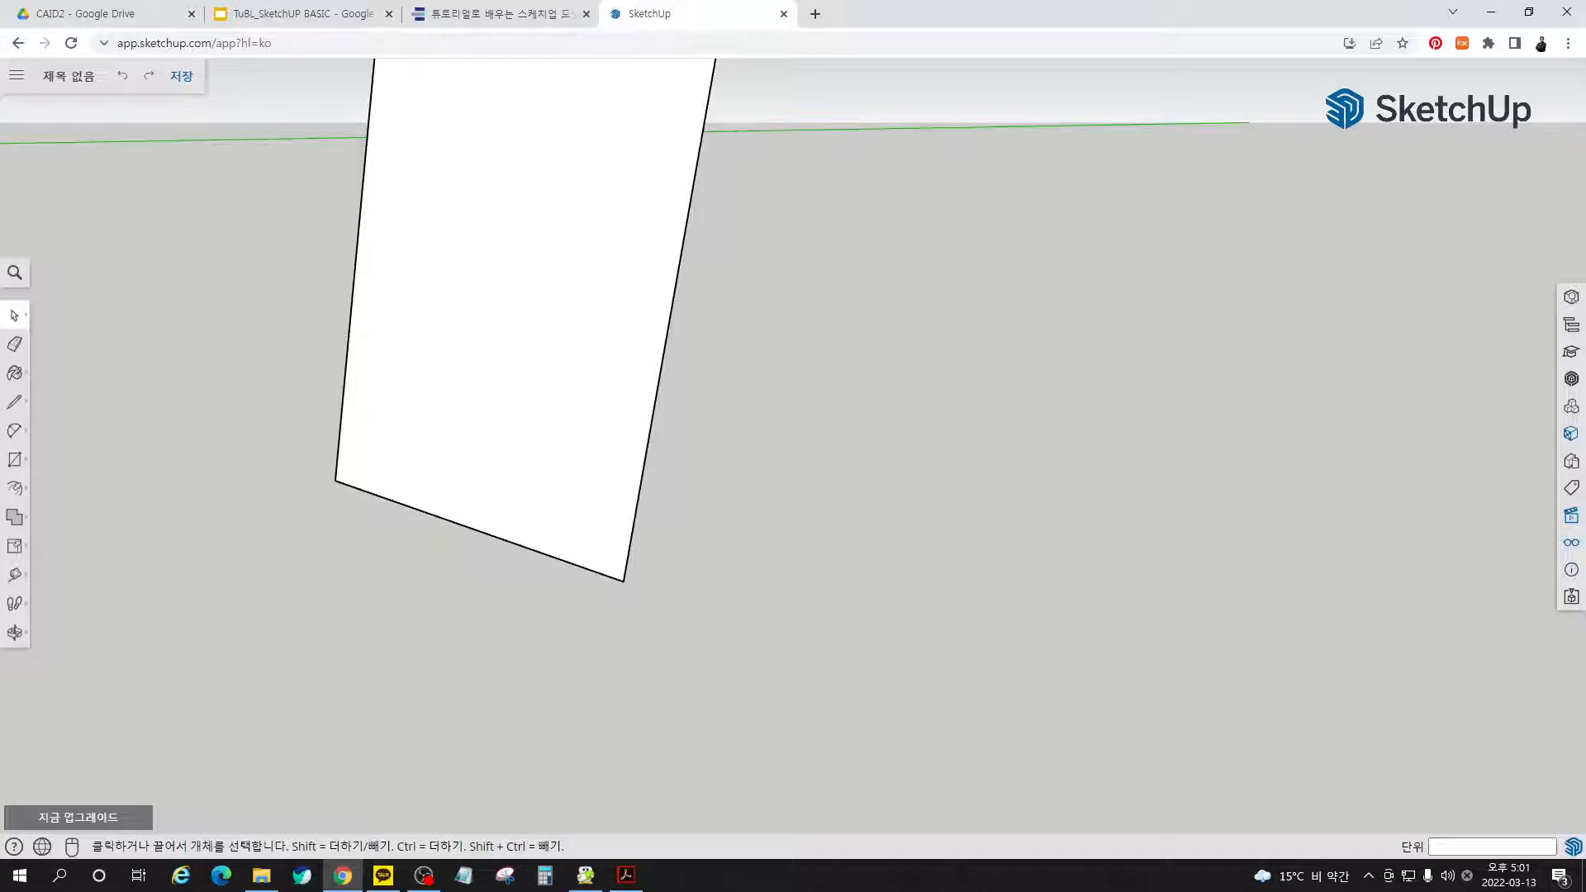
- Extrude the closed tabletop-and-leg profile 300 mm with Push/Pull
scroll(633, 609, down, 10)
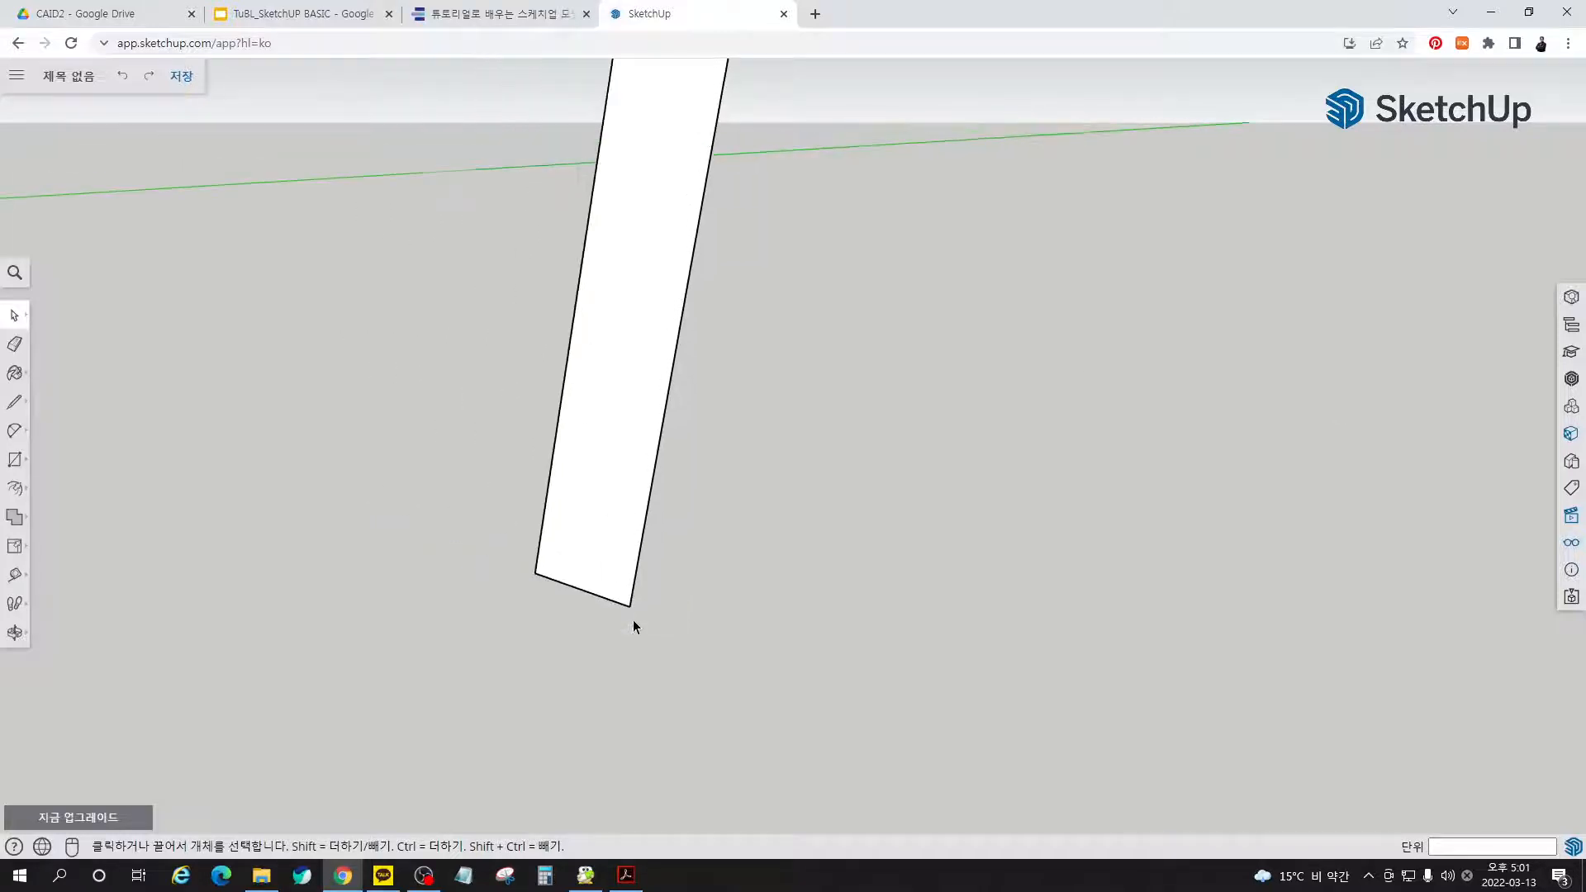
scroll(632, 613, down, 3)
scroll(846, 237, up, 4)
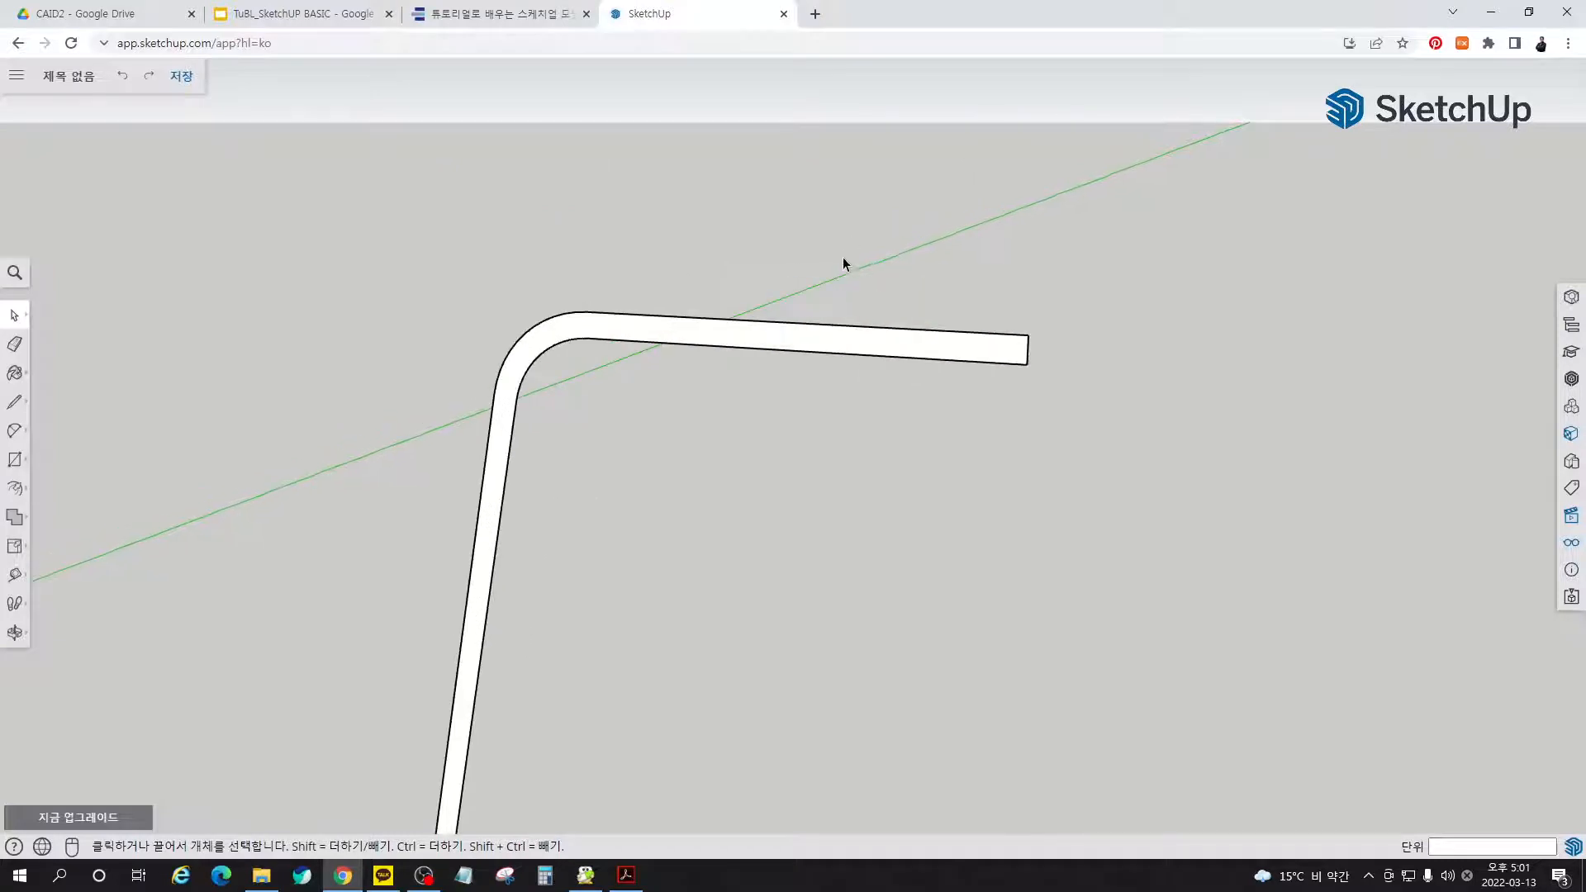
key(p)
click(836, 349)
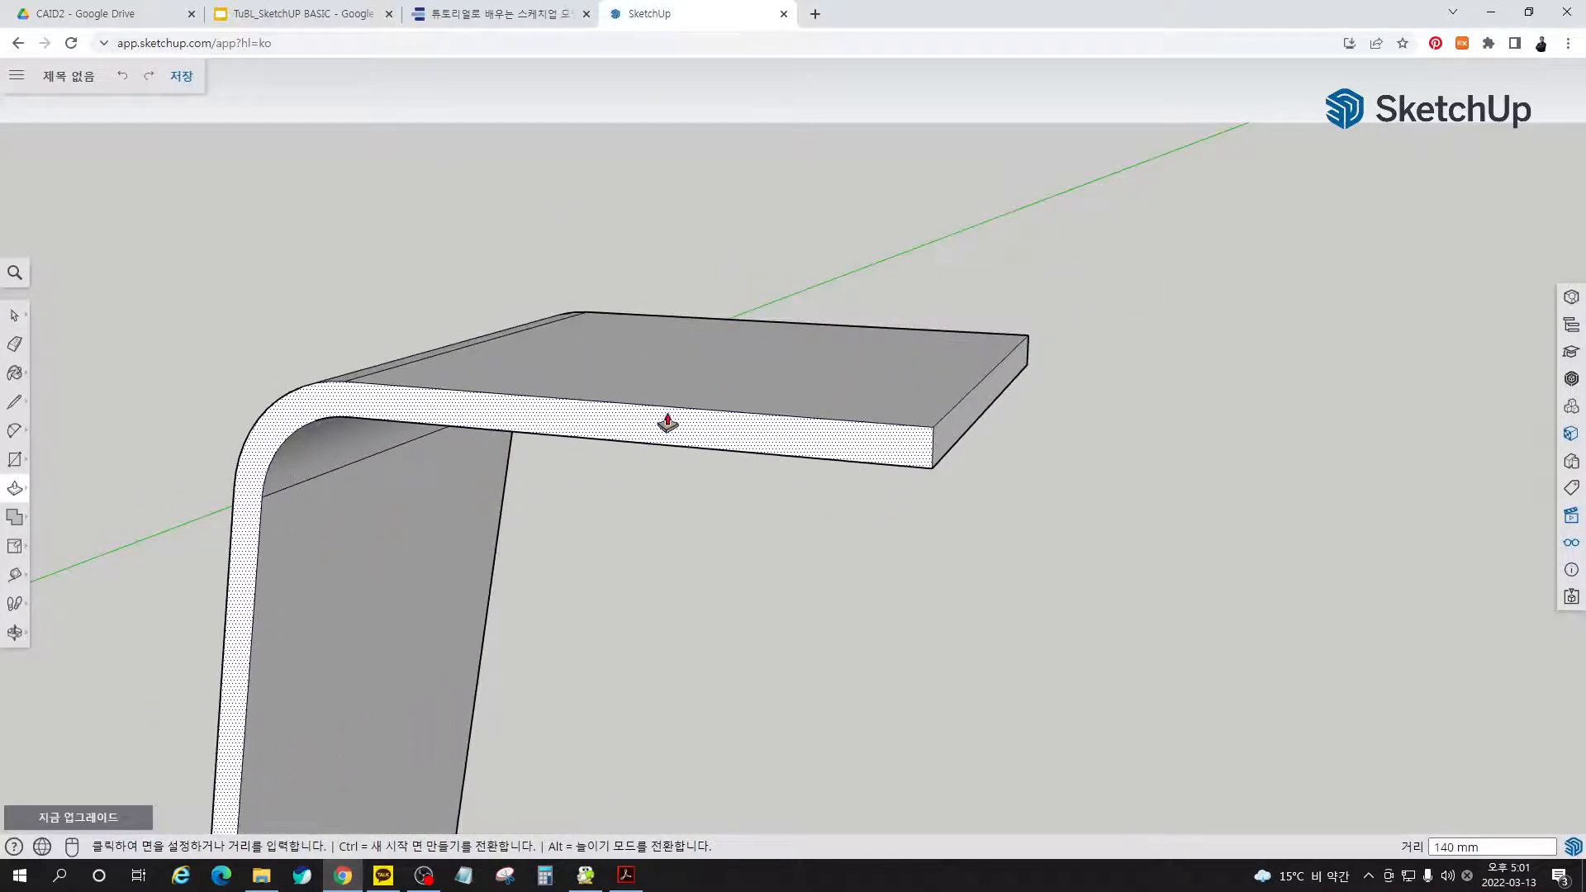
text(300)
key(Return)
scroll(973, 271, down, 4)
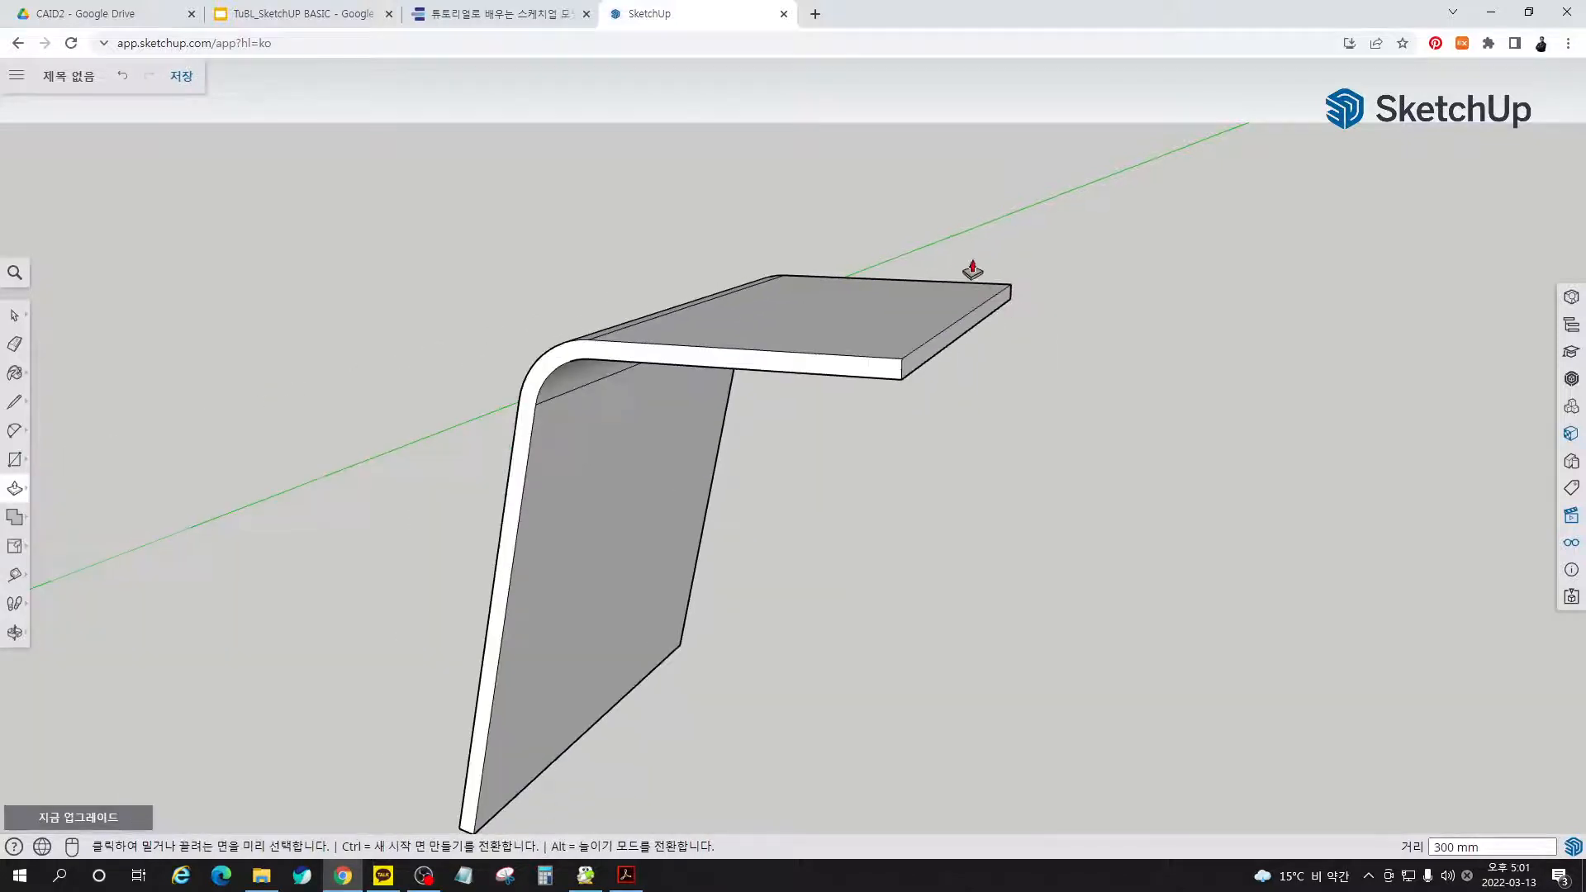
scroll(973, 270, down, 3)
middle_drag(878, 311, 1271, 449)
key(space)
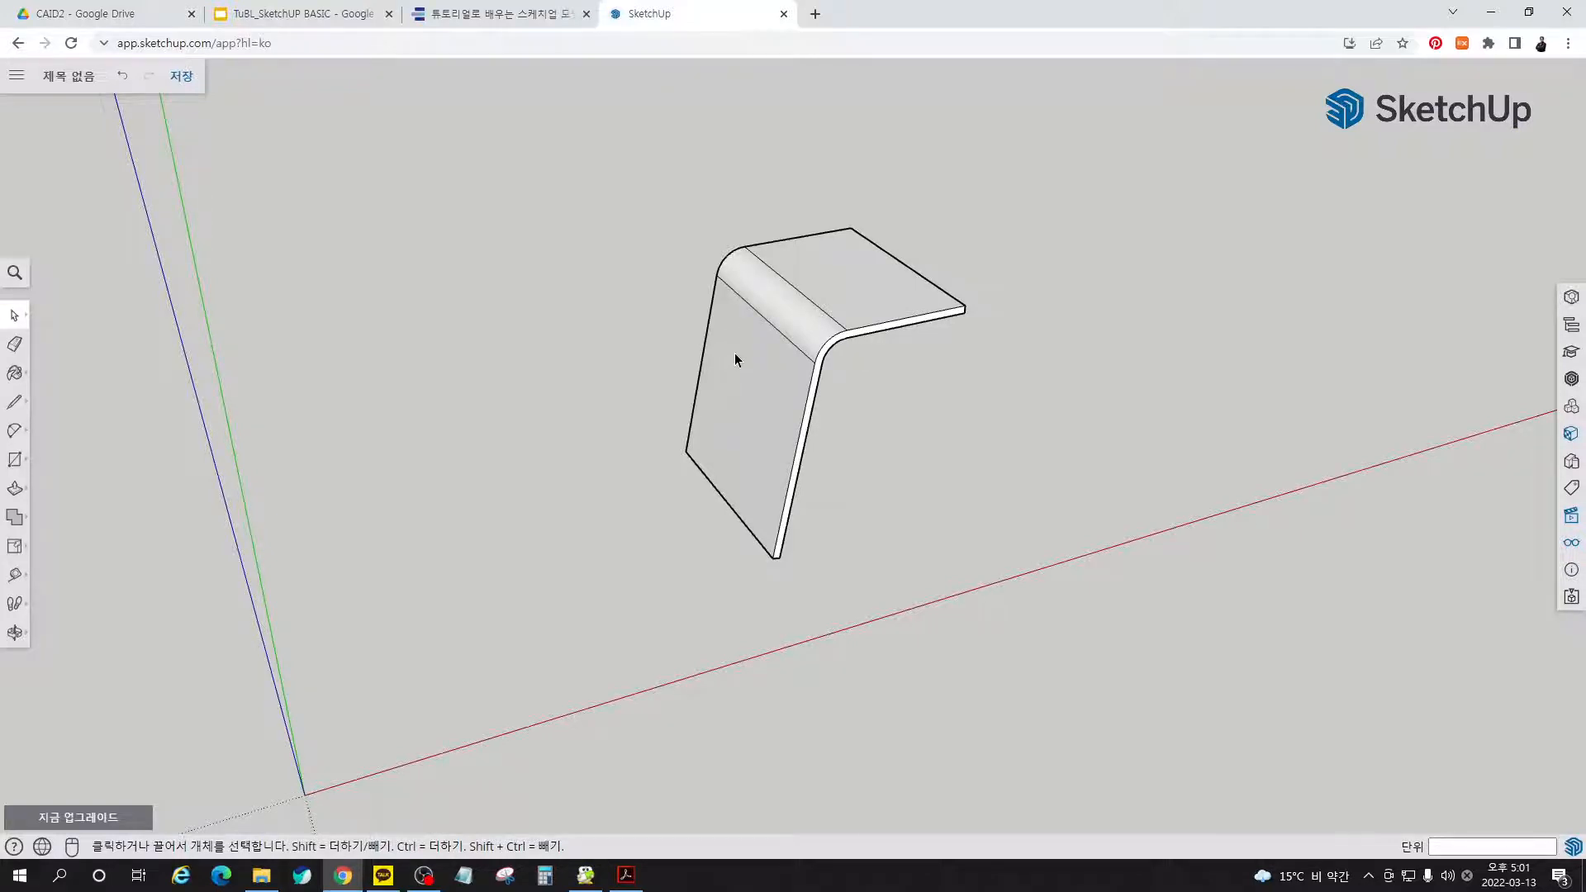
middle_drag(735, 360, 1030, 368)
scroll(784, 372, up, 5)
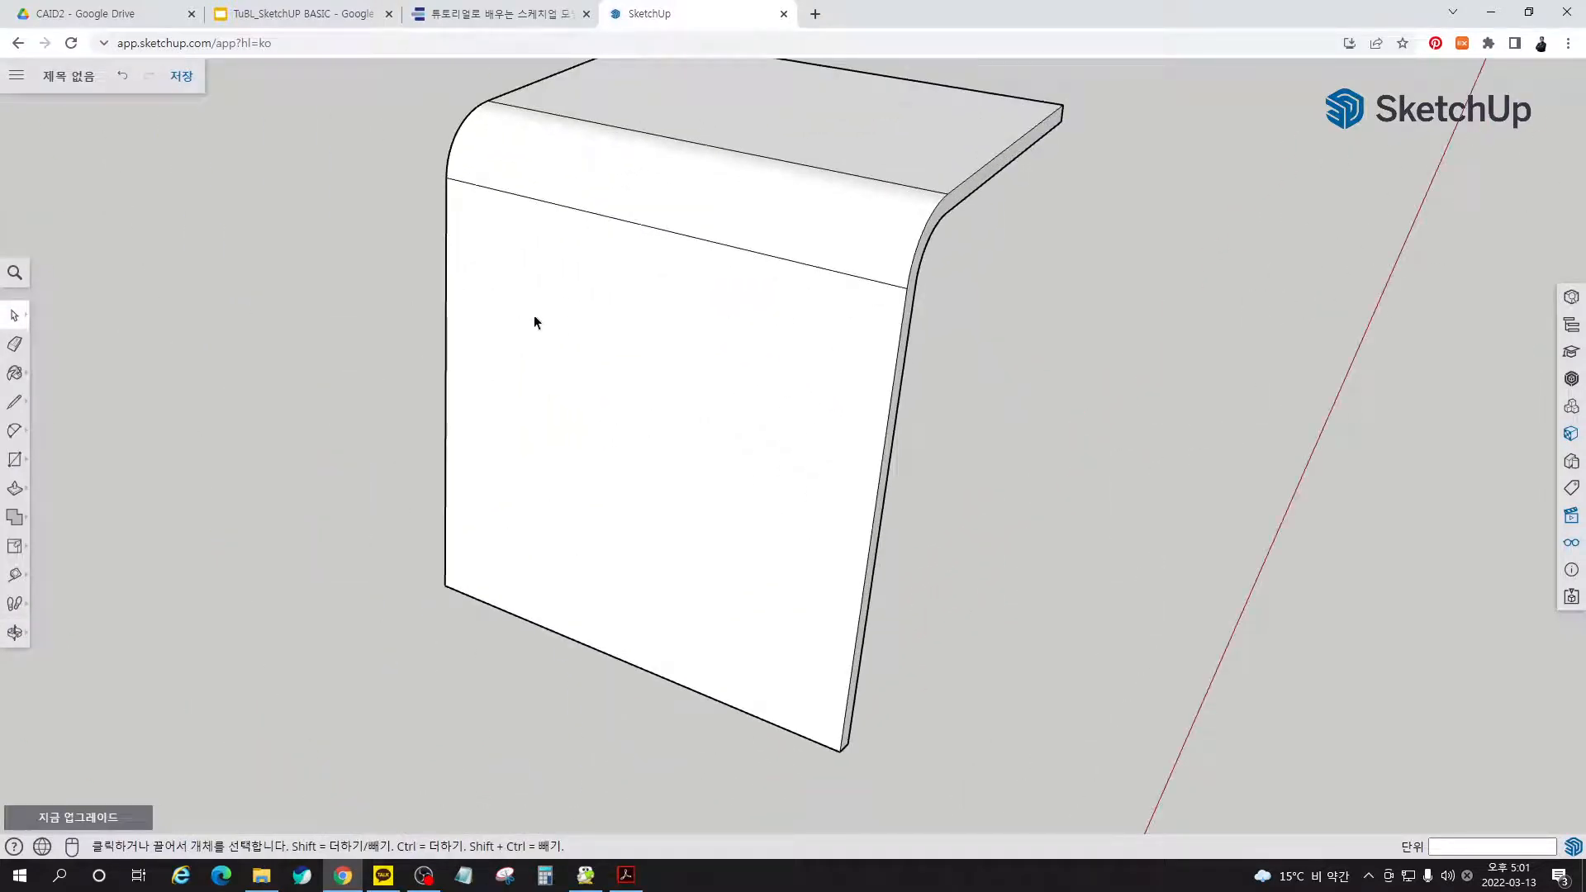
key(t)
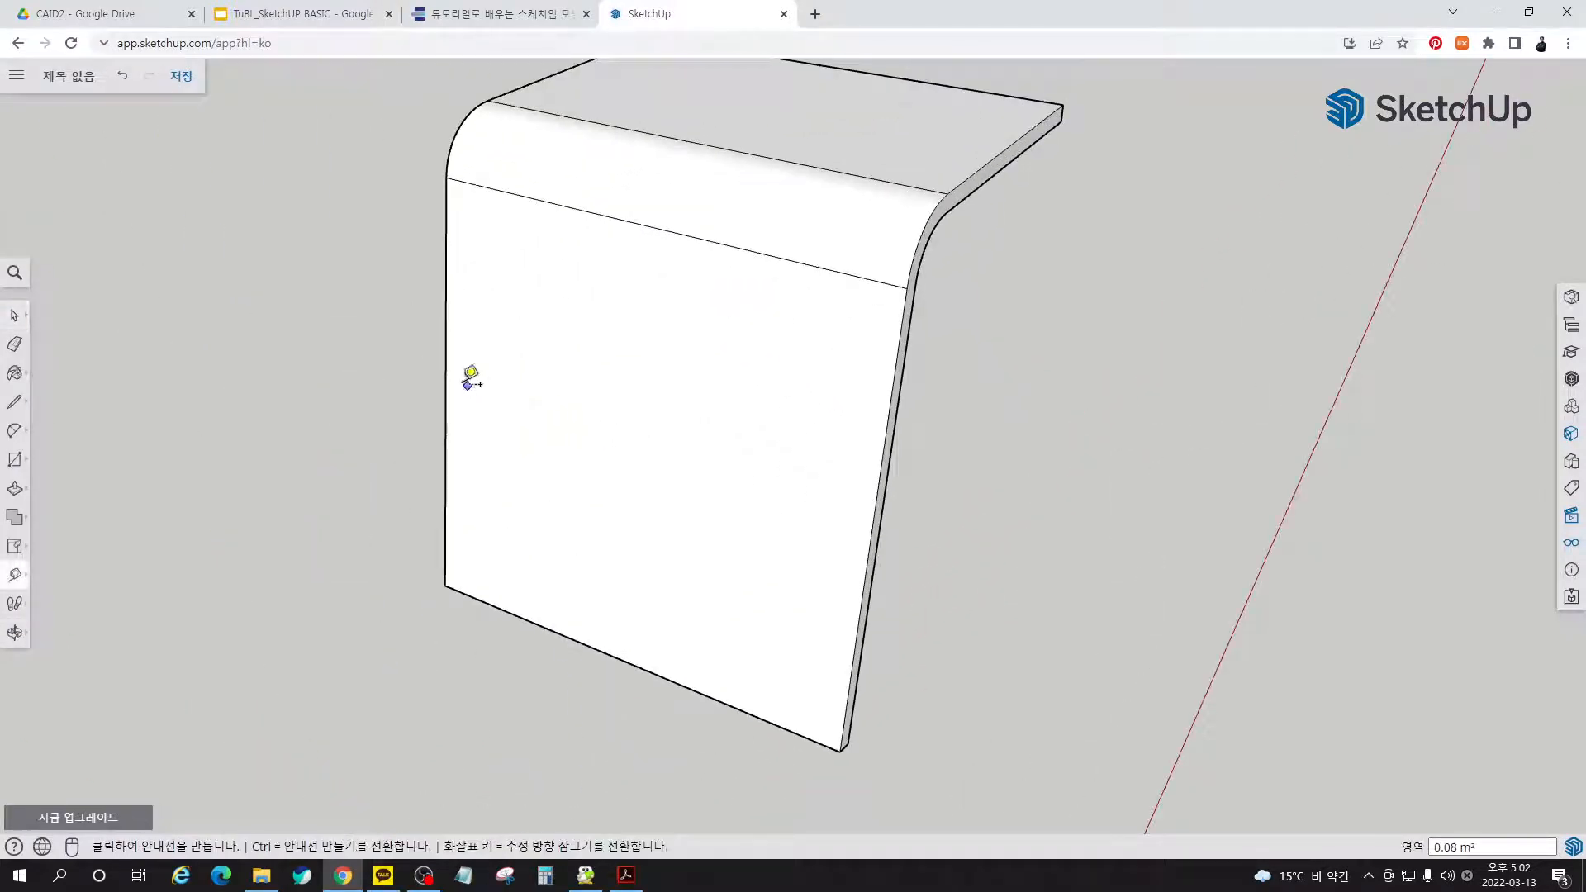
click(446, 311)
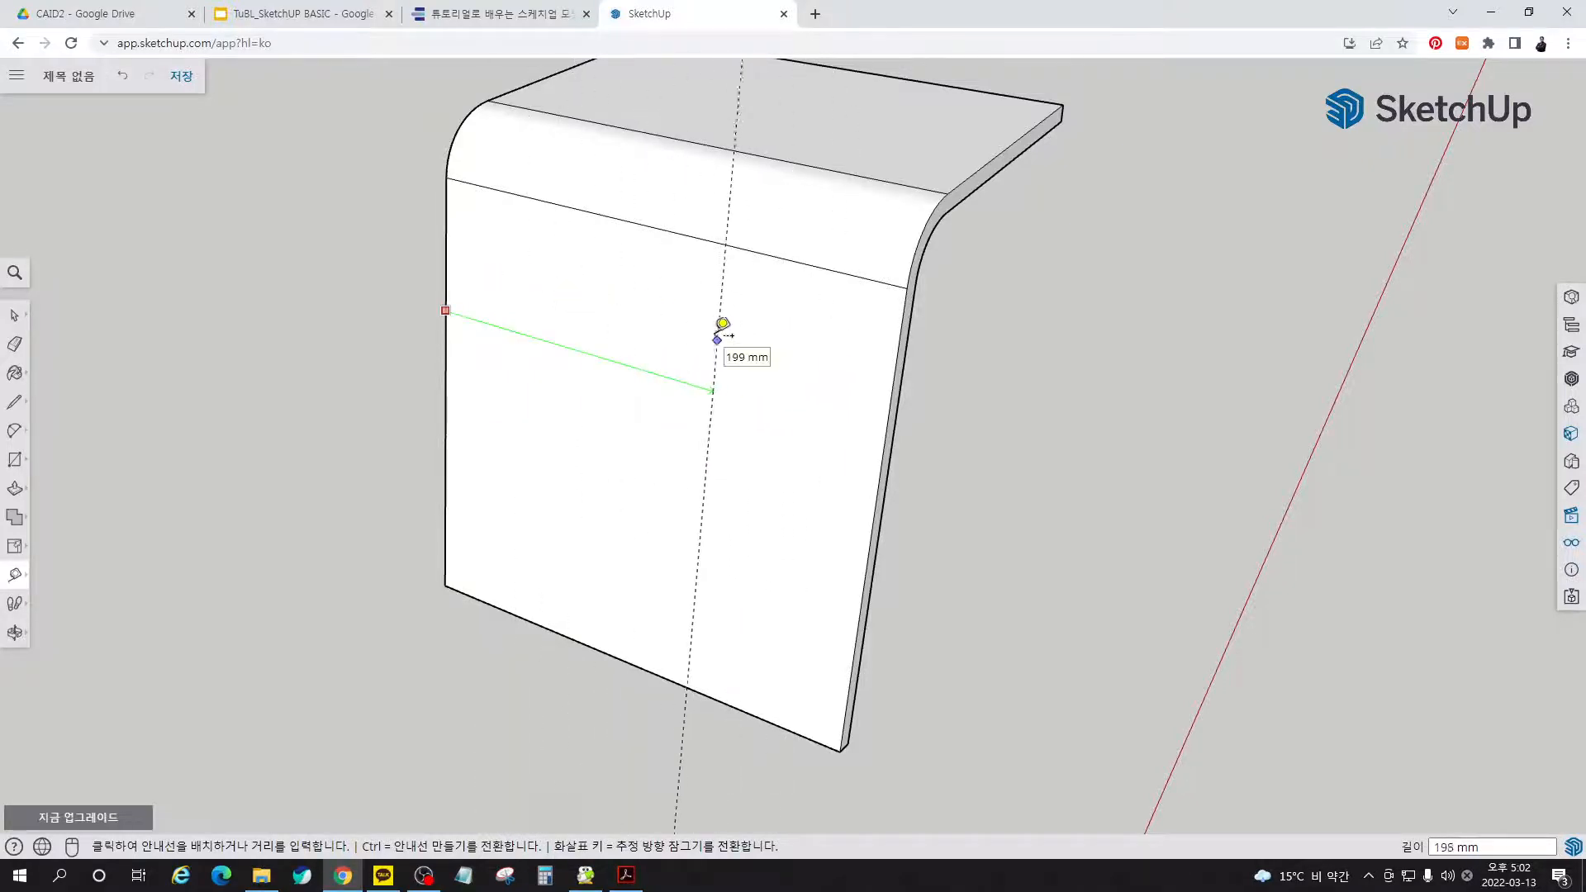
key(space)
click(444, 311)
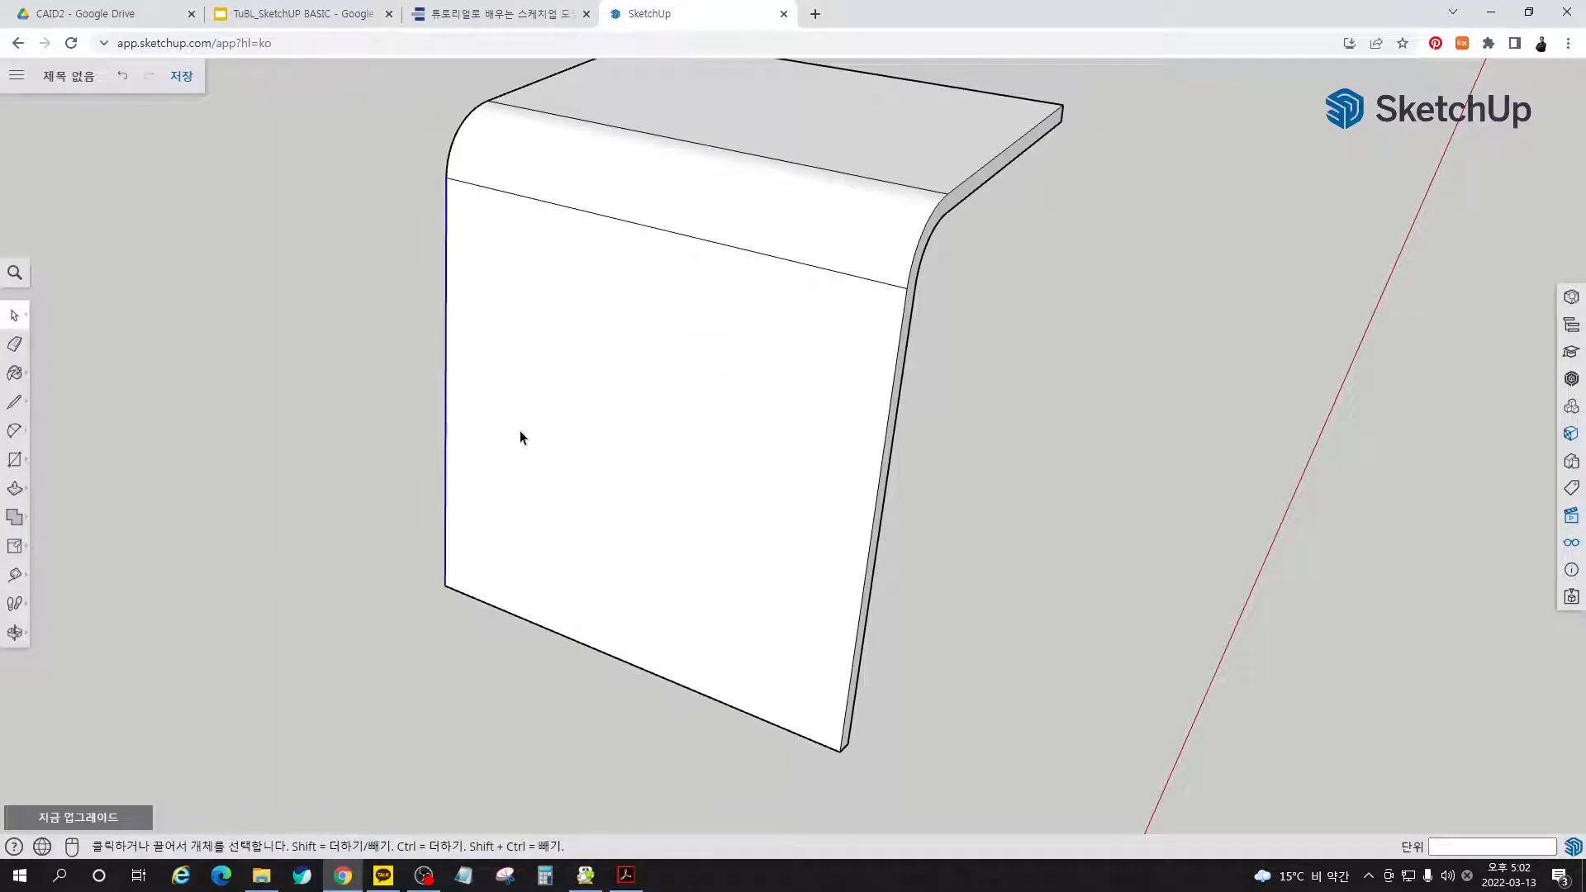
click(335, 341)
- Place guides 100 mm in from both side edges of the leg's outer face with the Tape Measure tool
key(t)
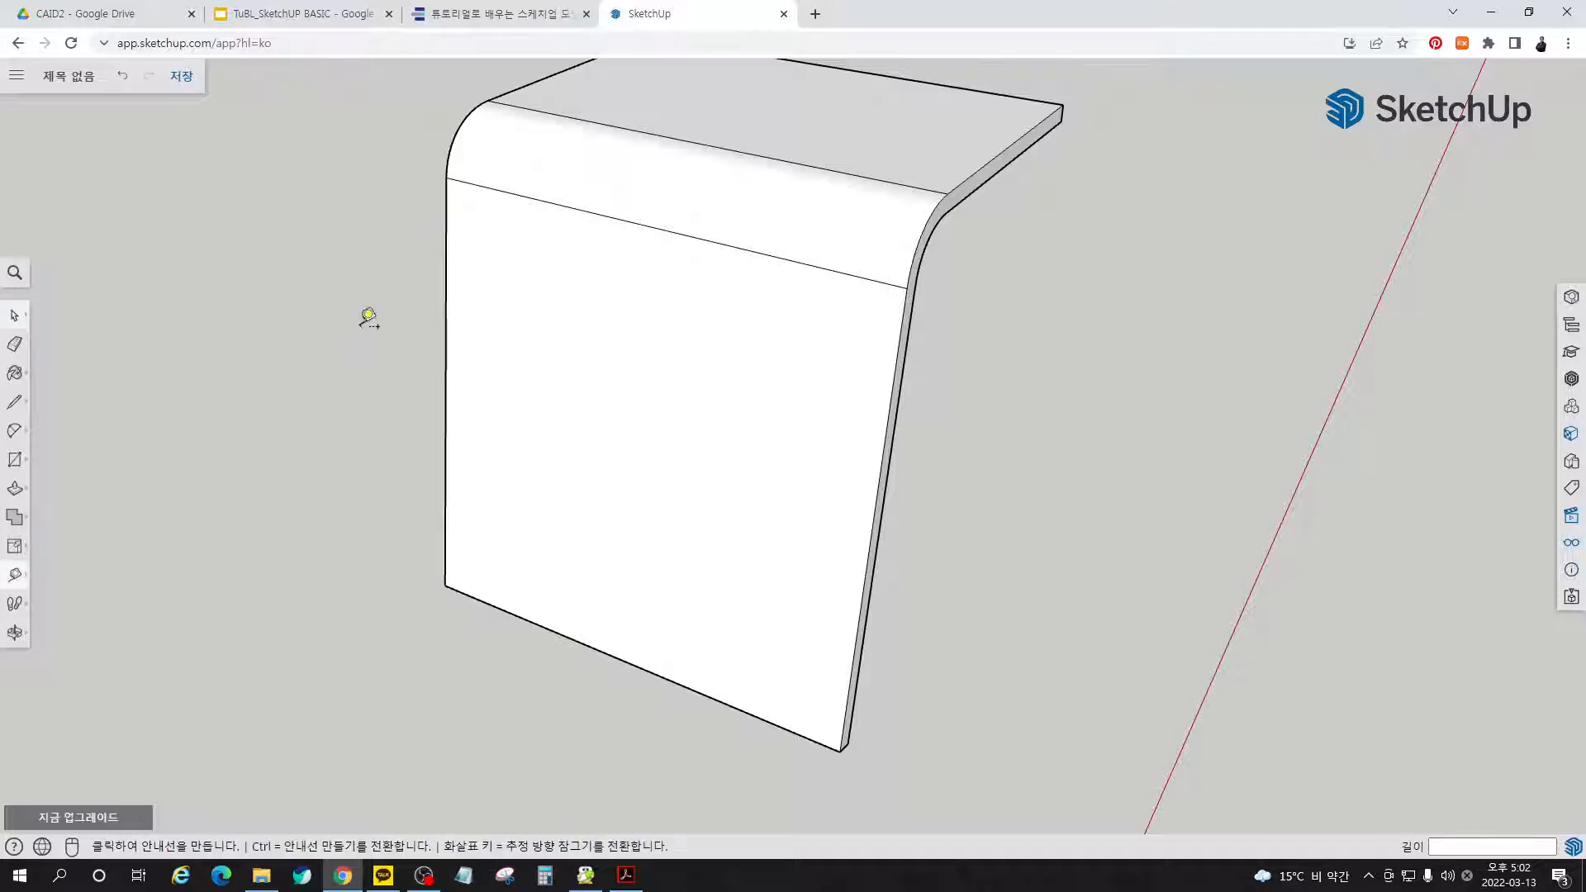
click(445, 285)
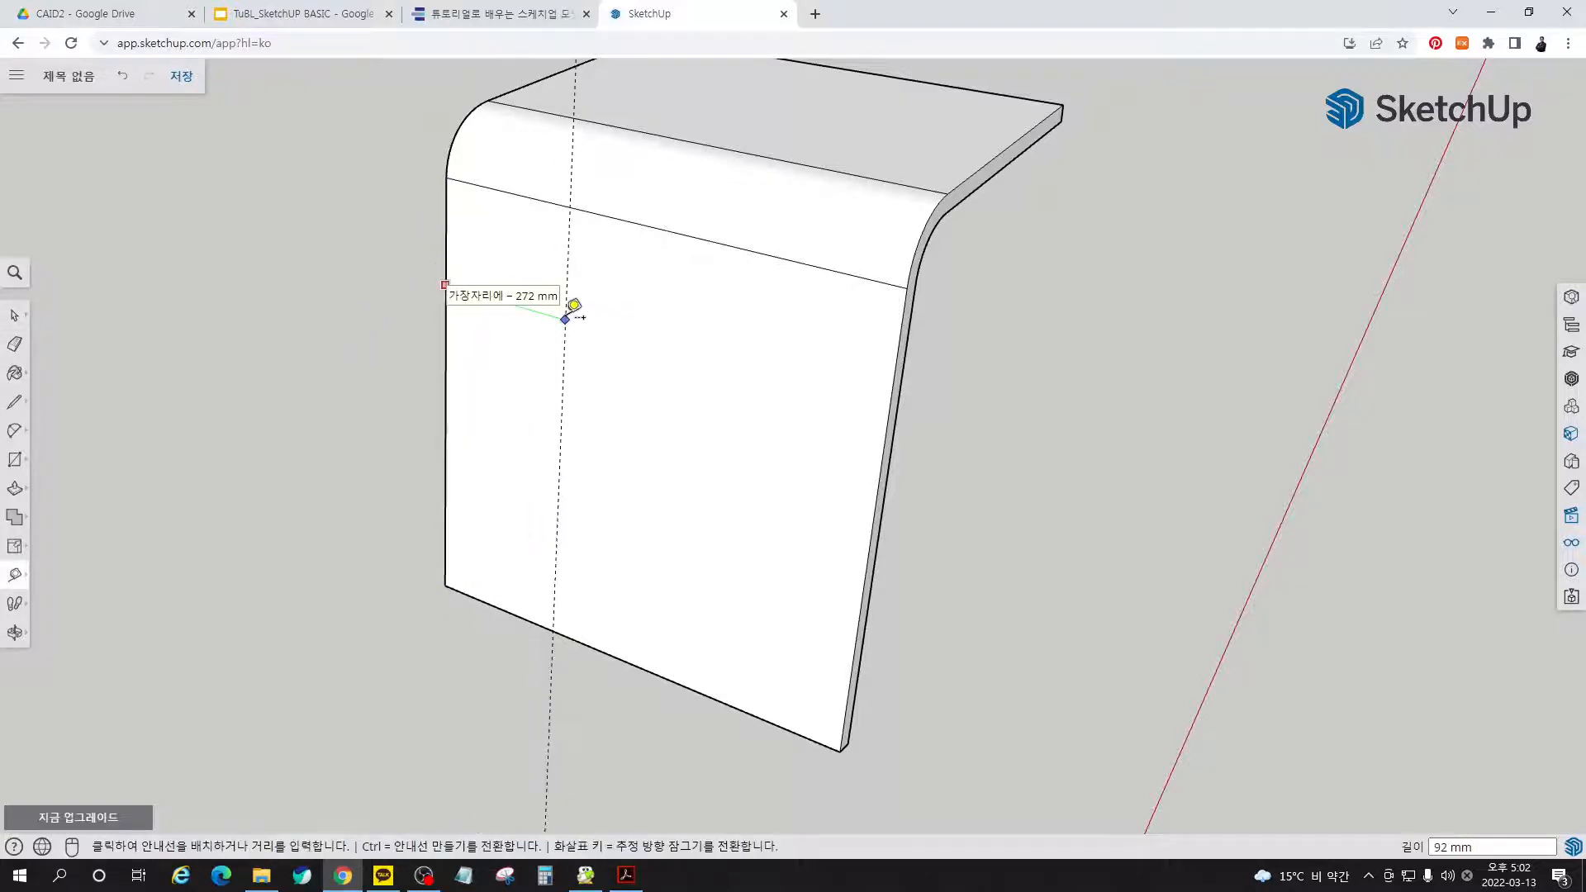
text(100)
key(Return)
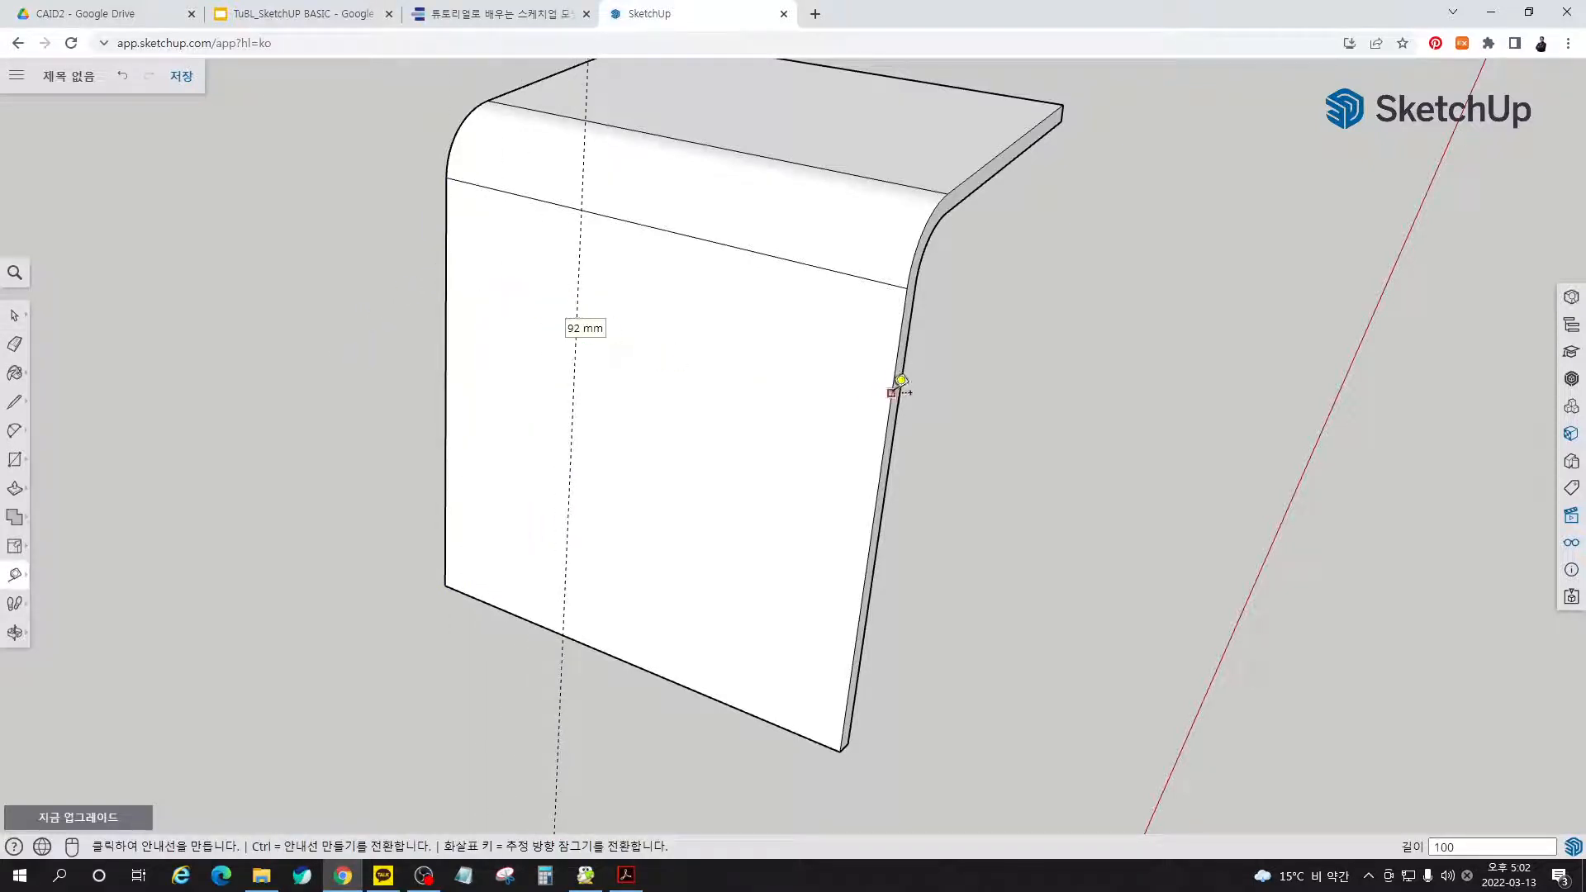
click(891, 392)
text(1)
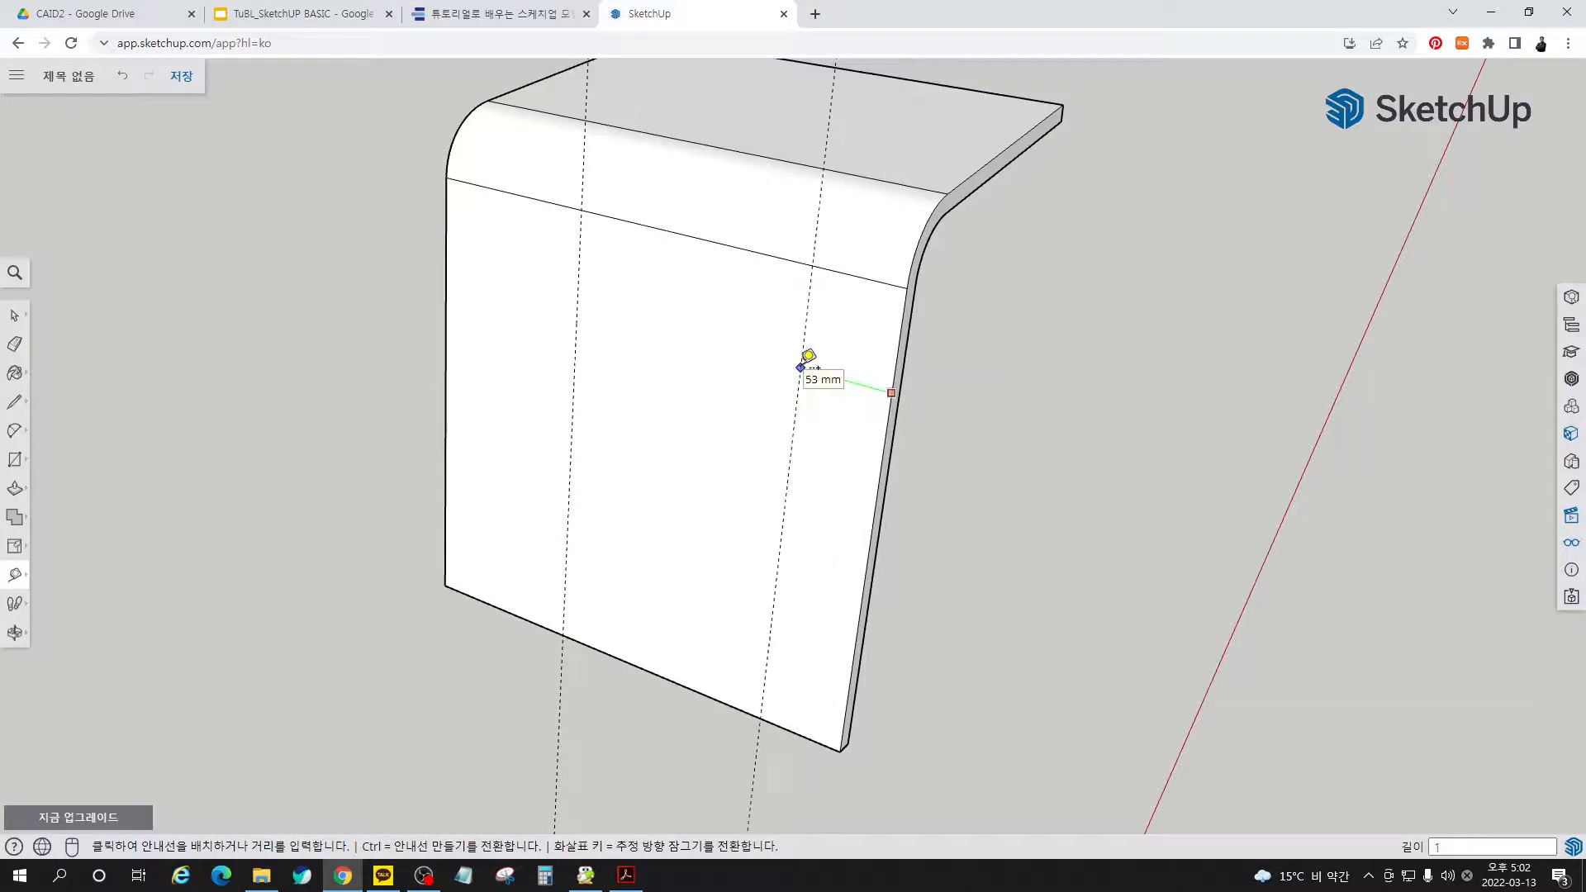
text(00)
key(Return)
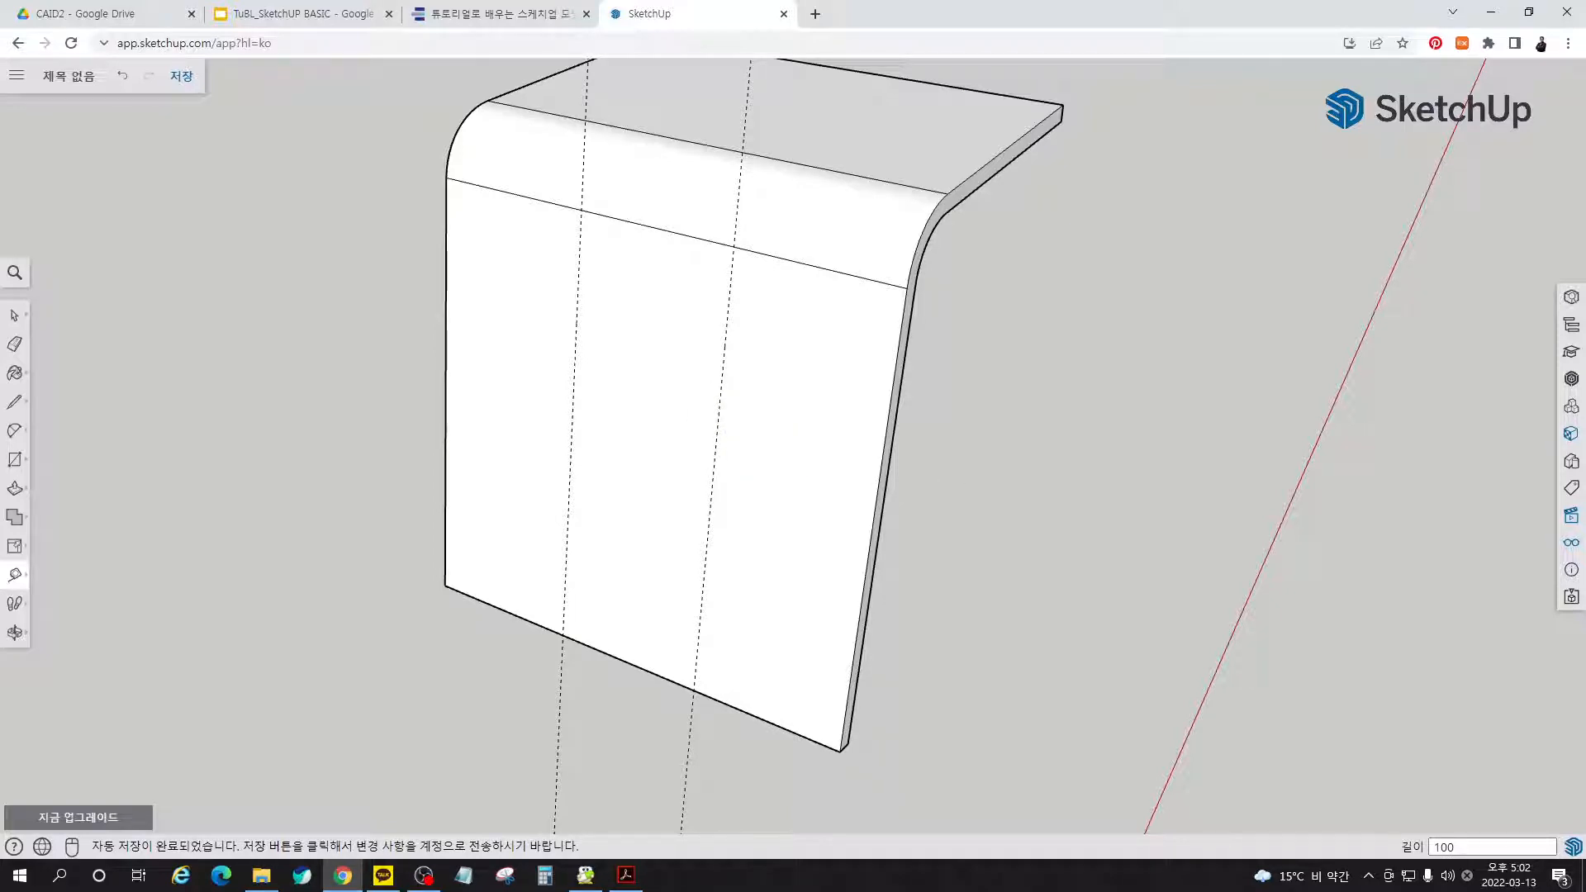
- Place a guide on the leg face 200 mm above its lower edge and a parallel guide 24 mm above that
click(600, 650)
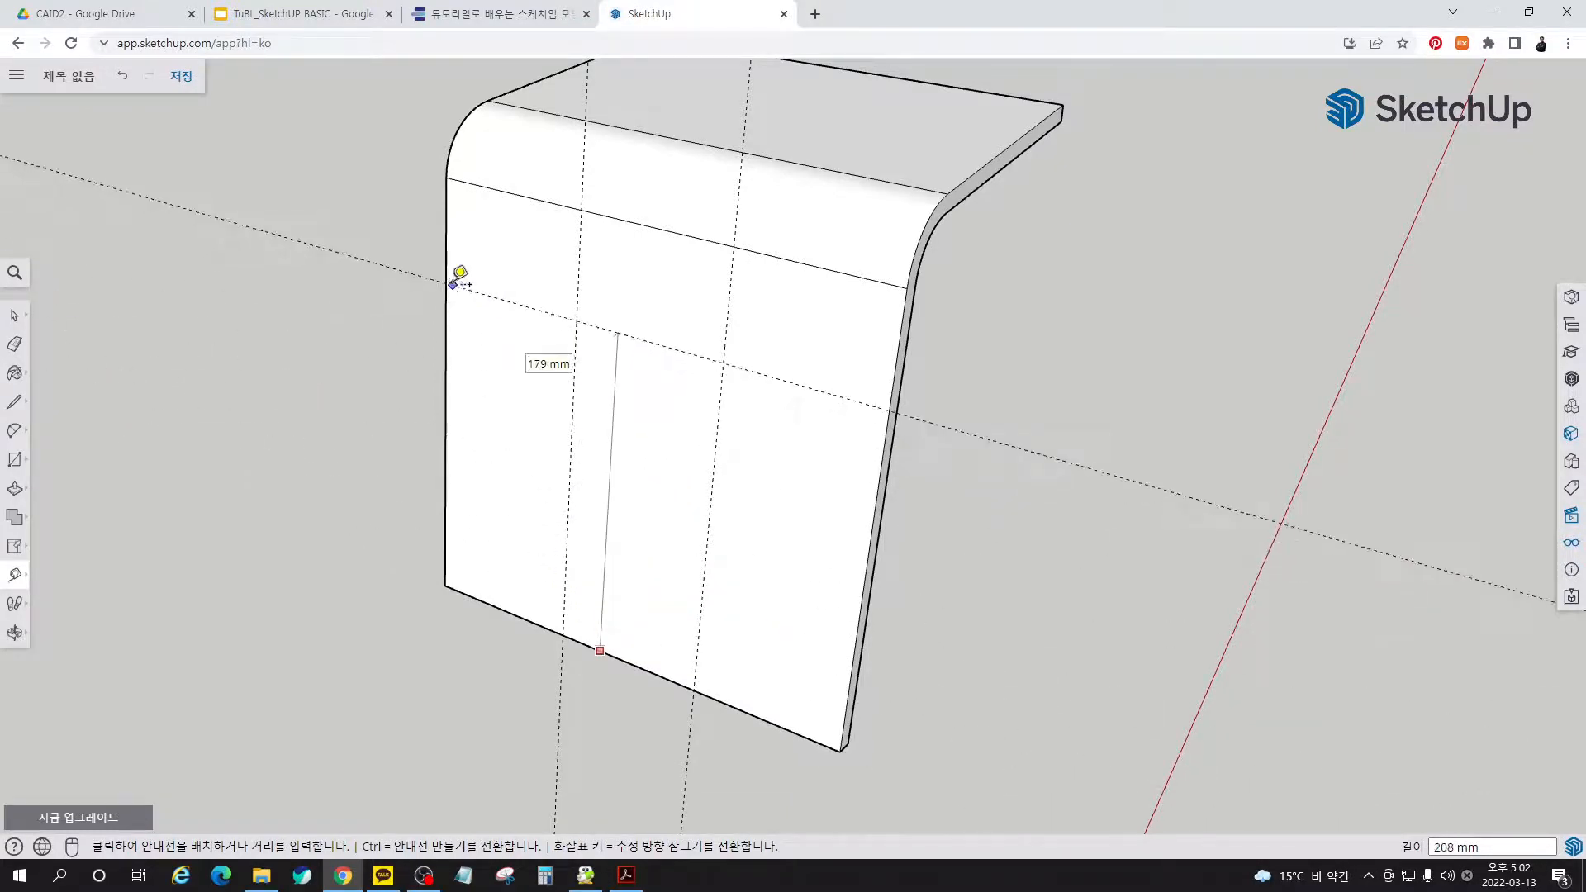
scroll(459, 562, down, 3)
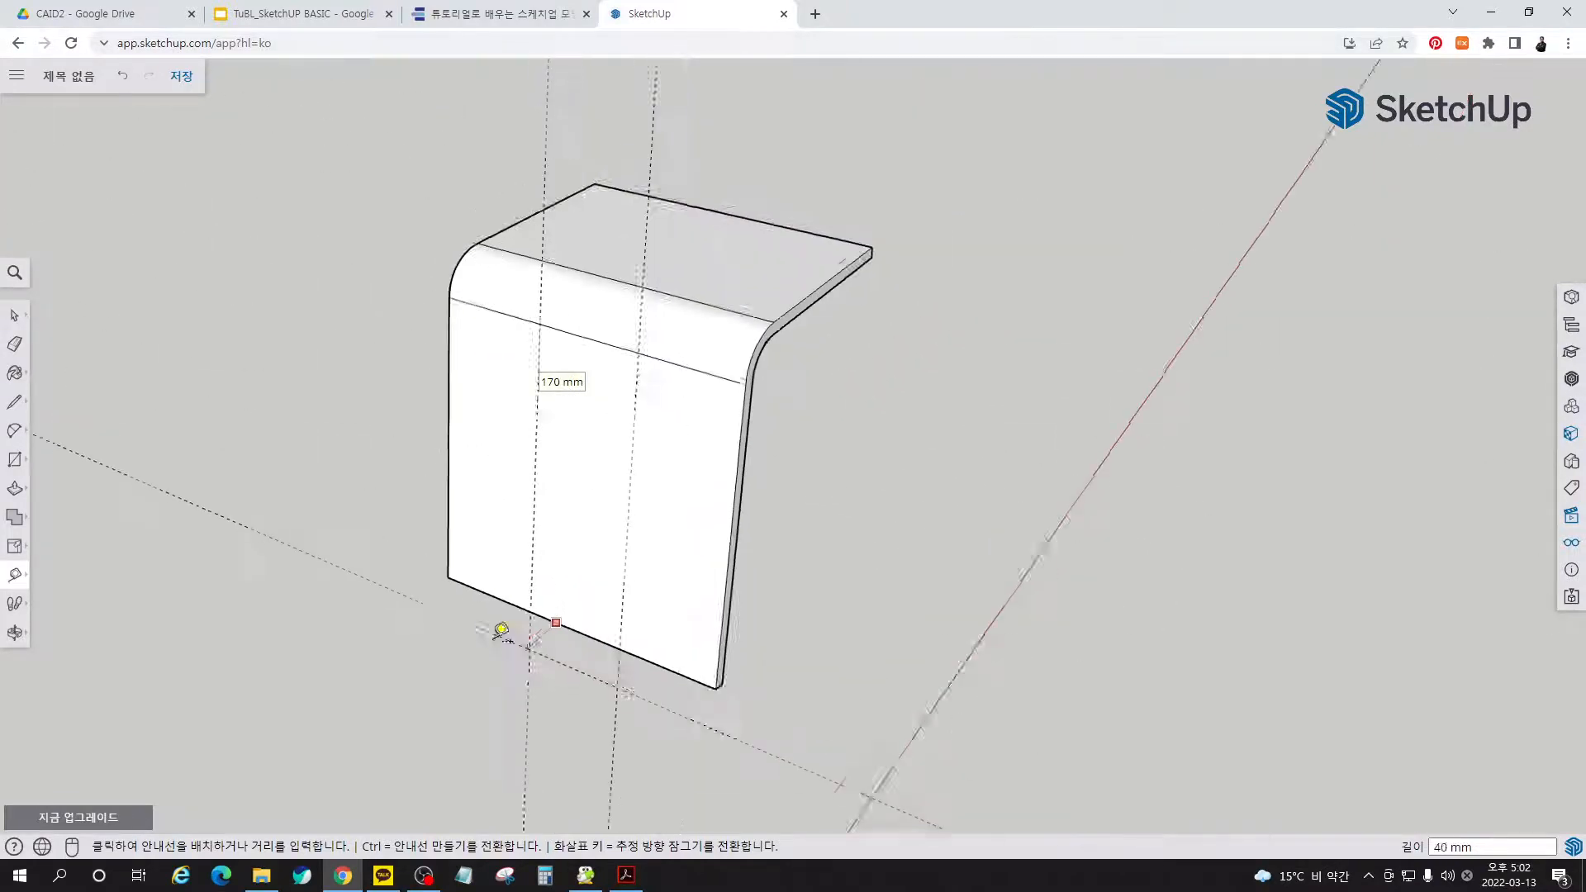
scroll(501, 630, down, 2)
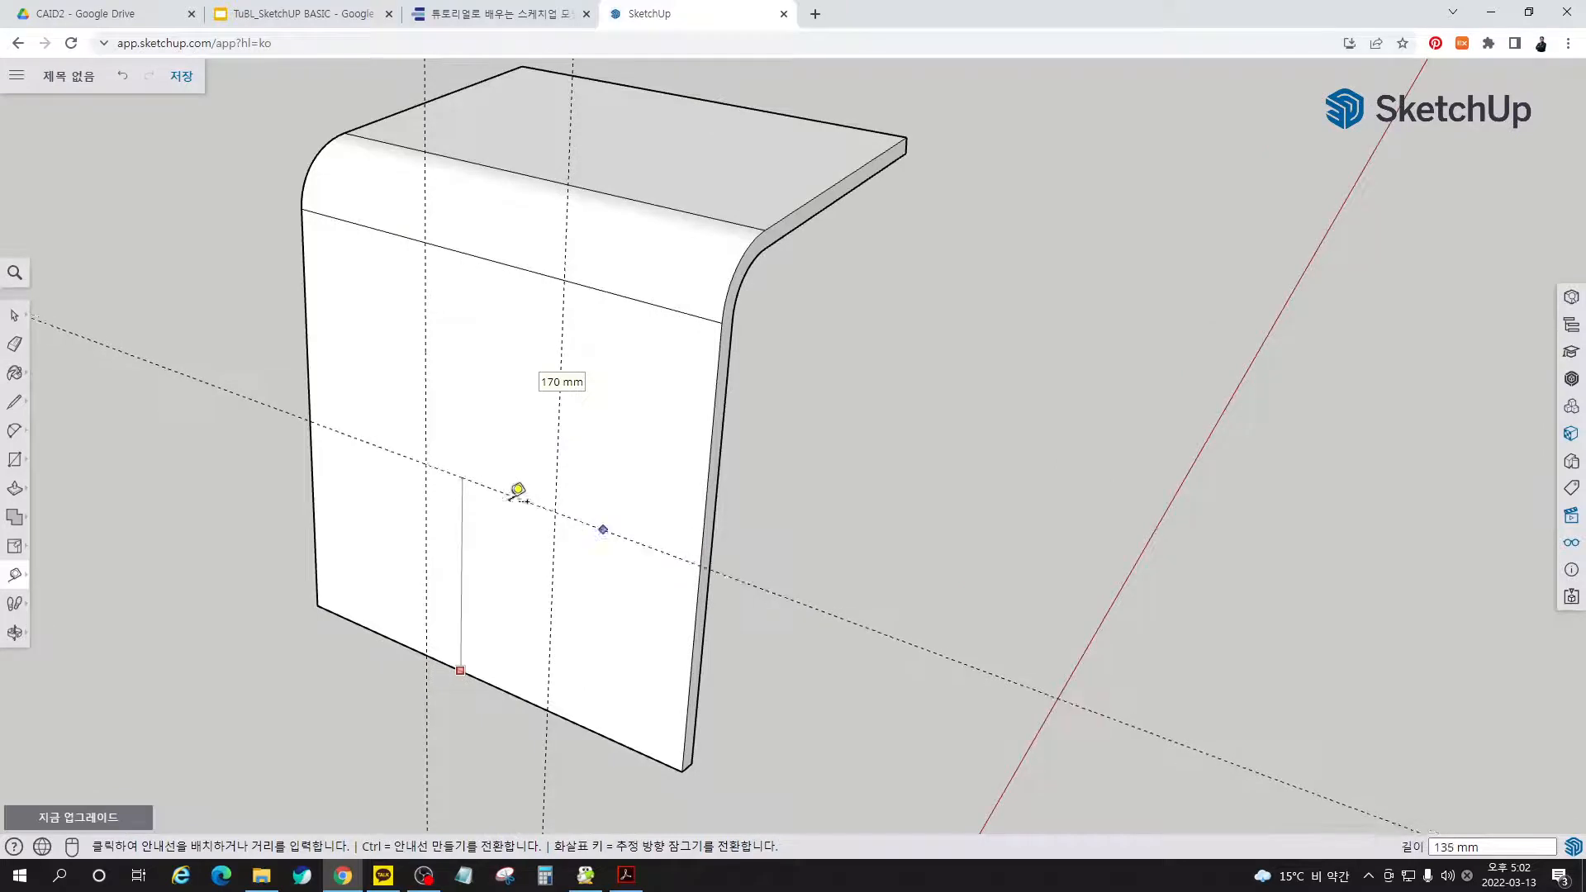
key(Up)
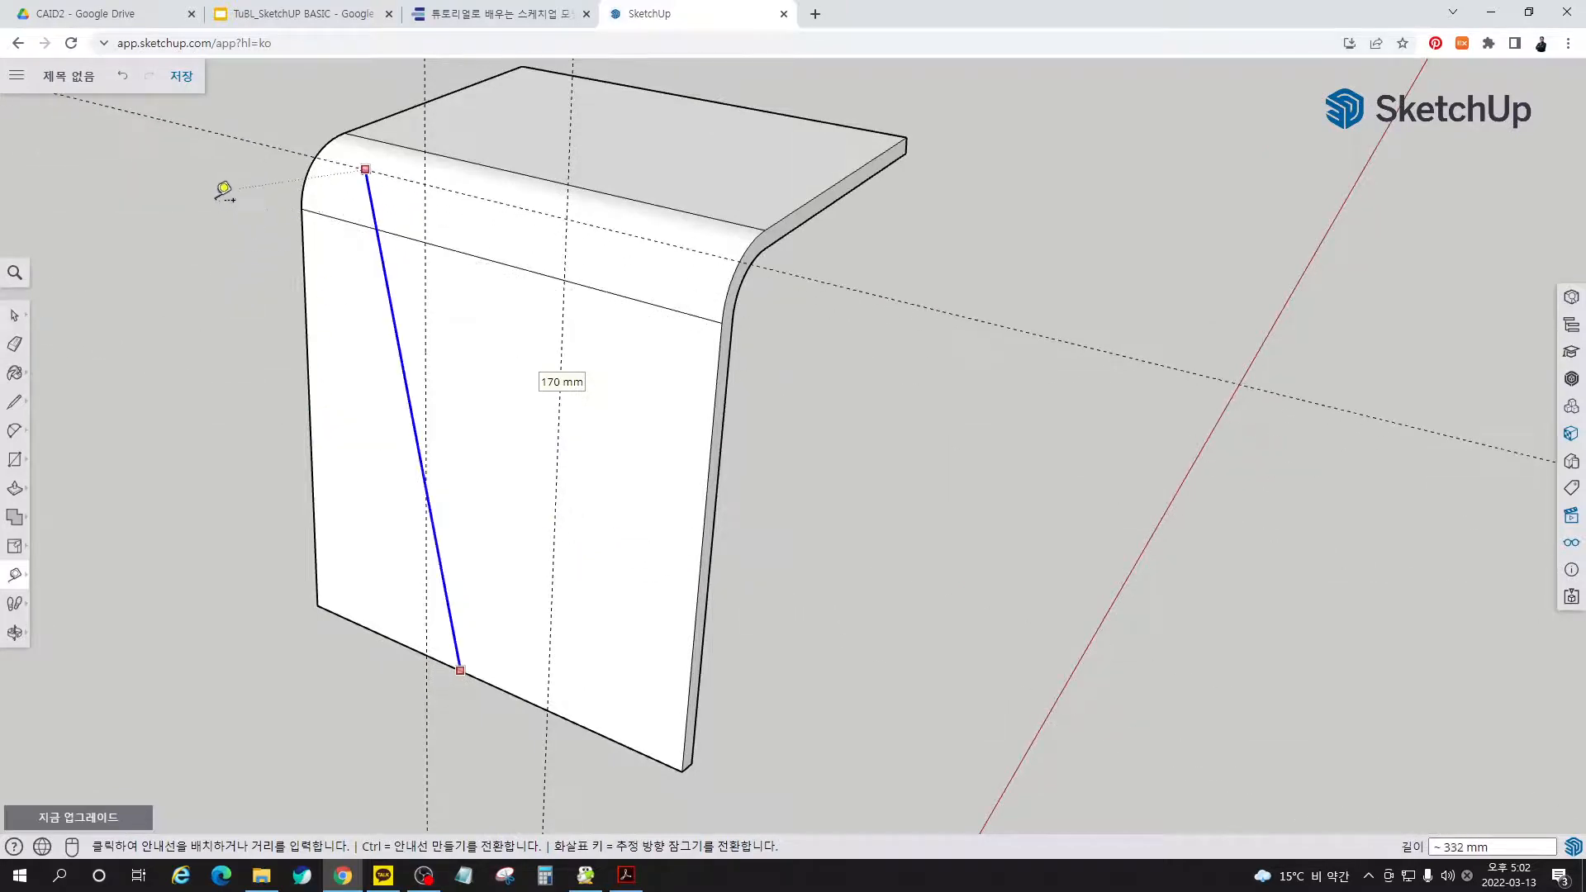
middle_drag(219, 195, 241, 258)
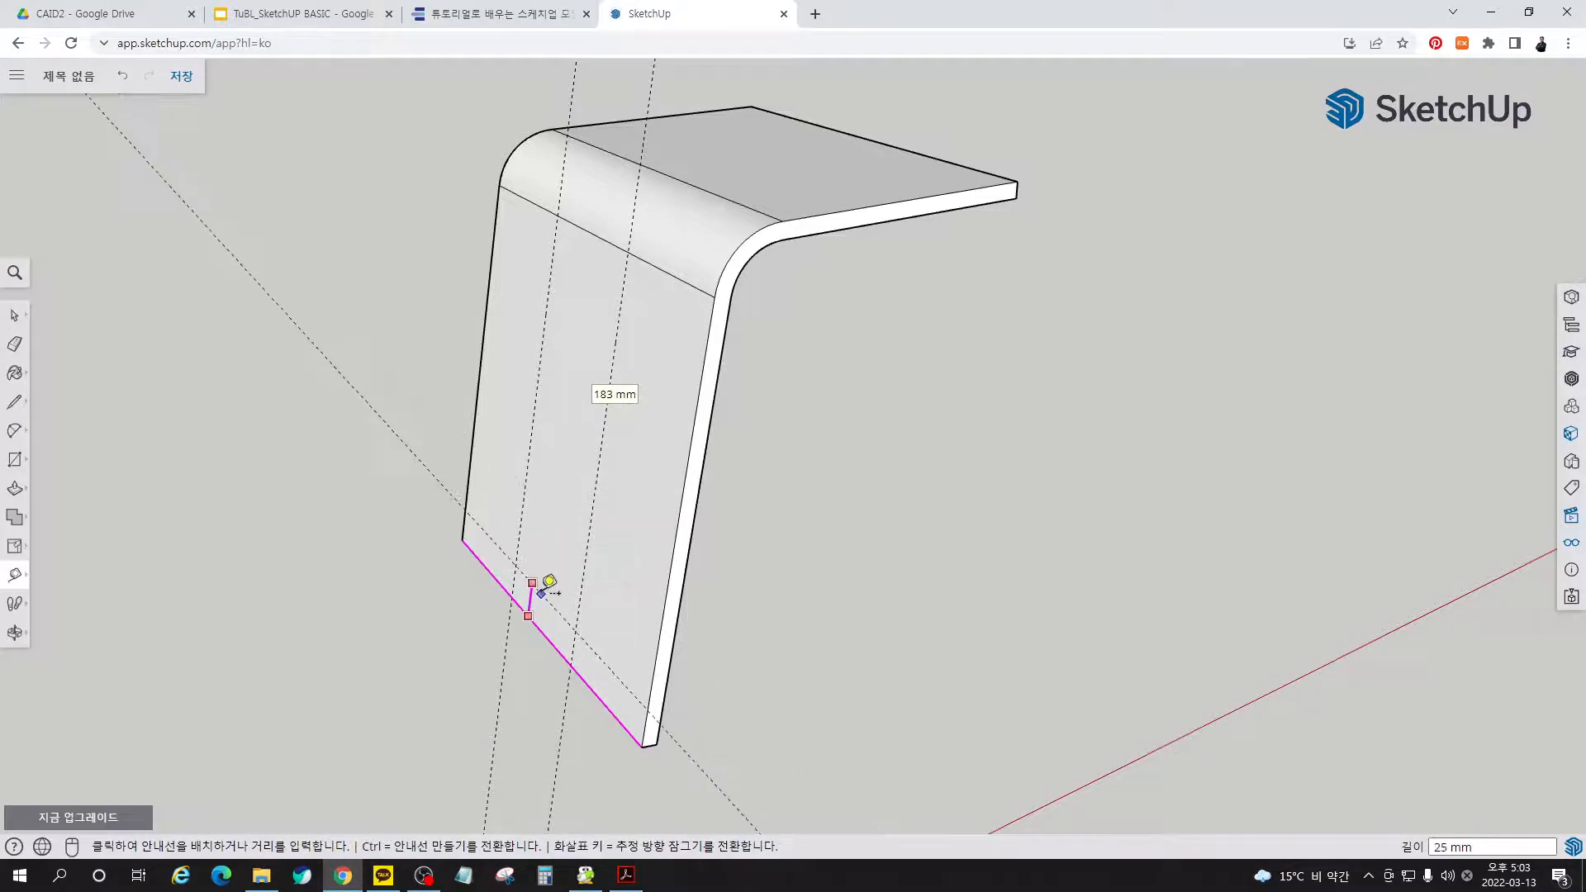
middle_drag(601, 418, 410, 375)
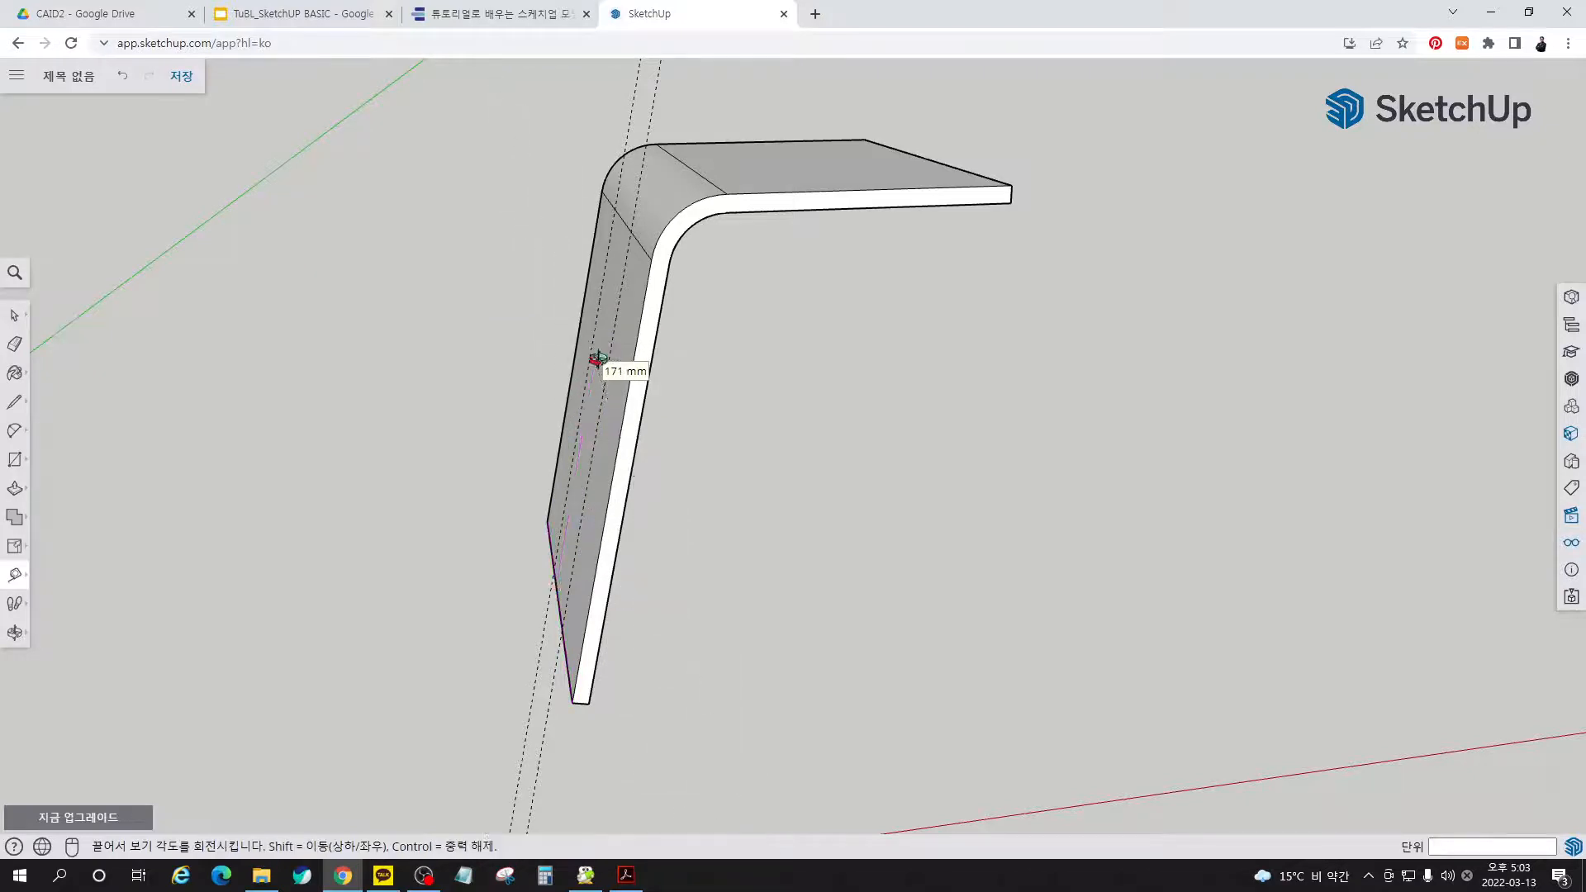
middle_drag(595, 358, 856, 397)
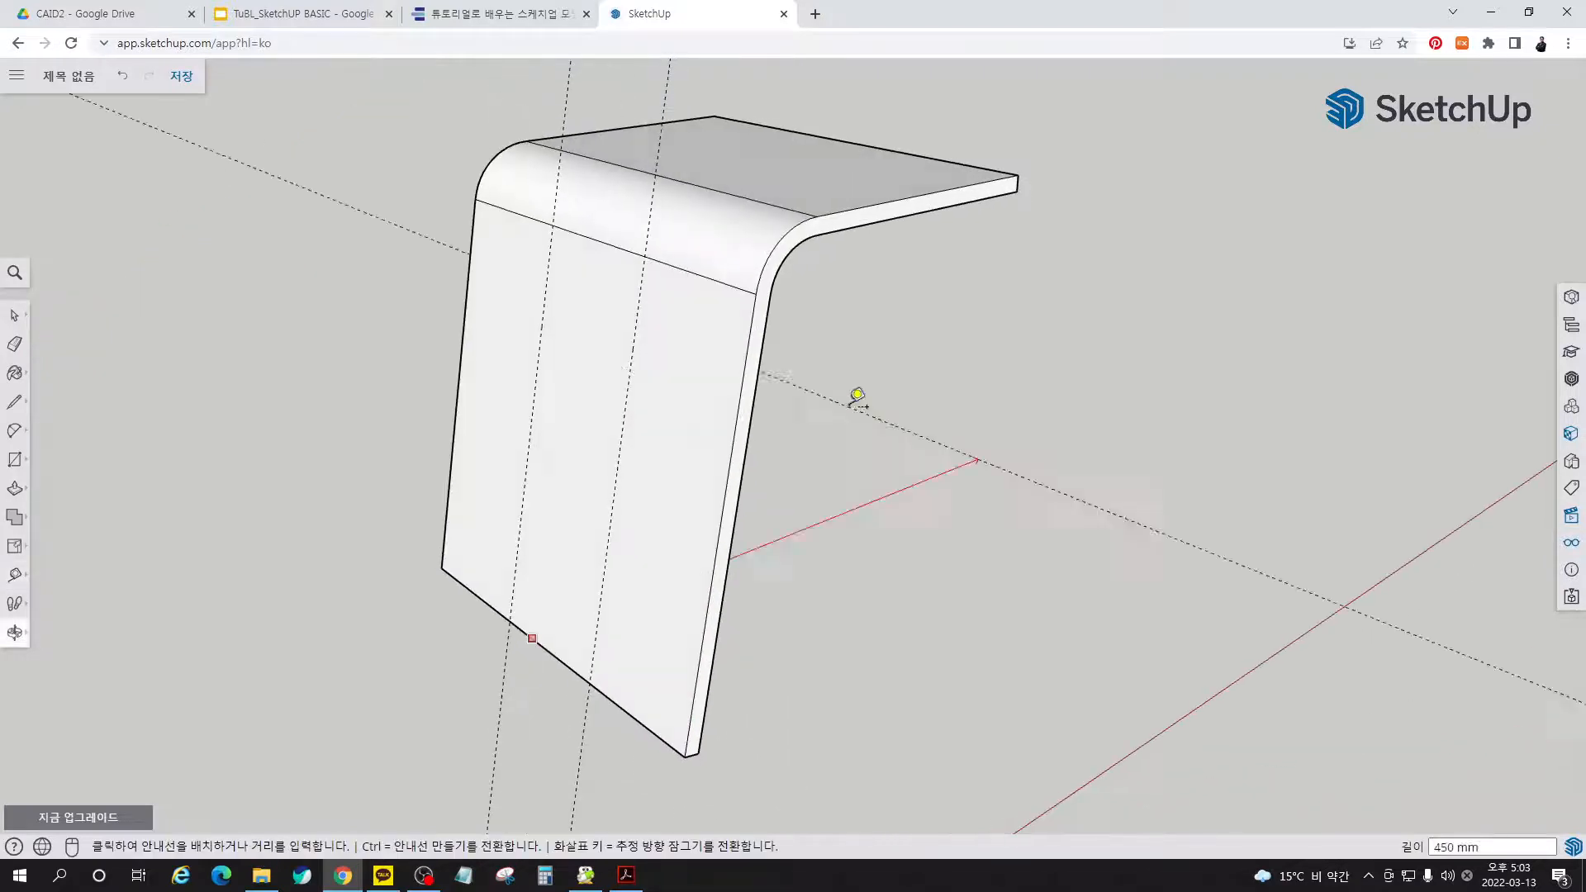
click(595, 357)
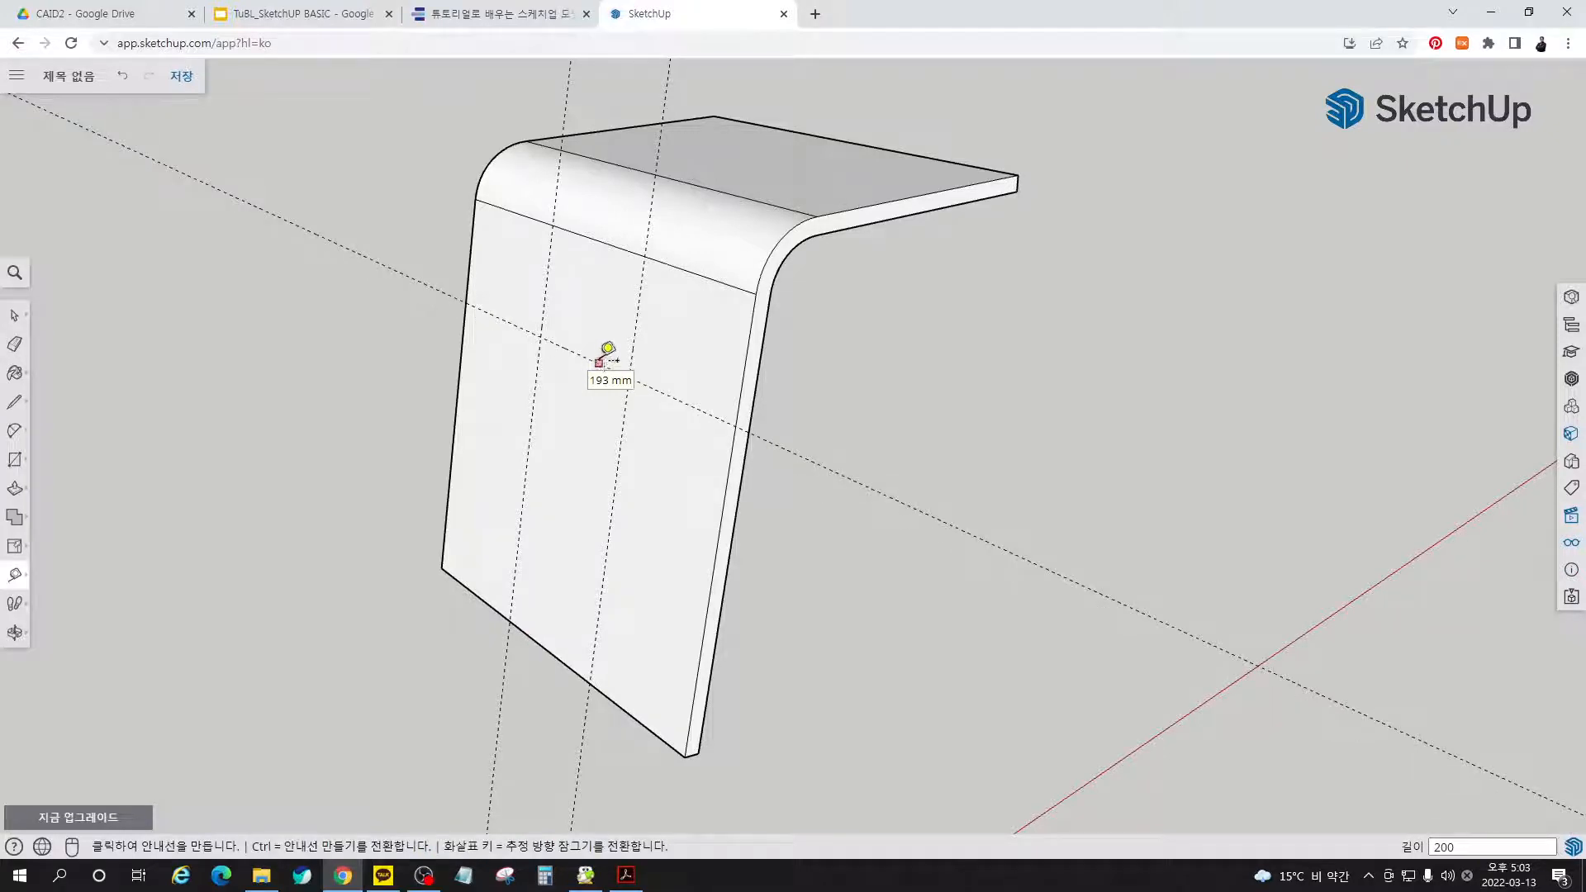
click(599, 361)
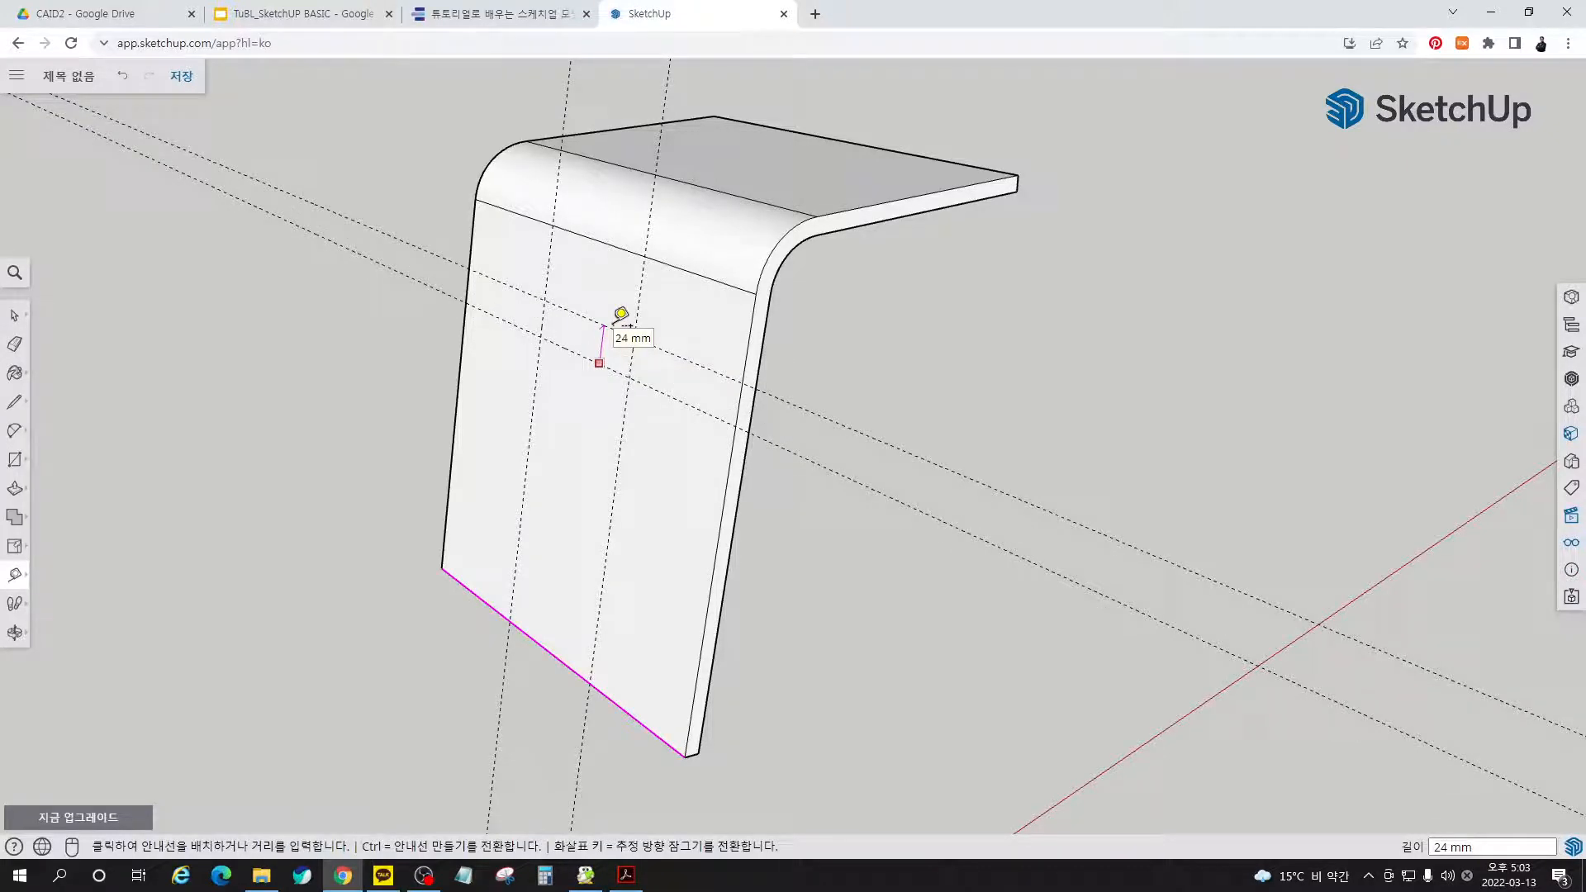
click(618, 318)
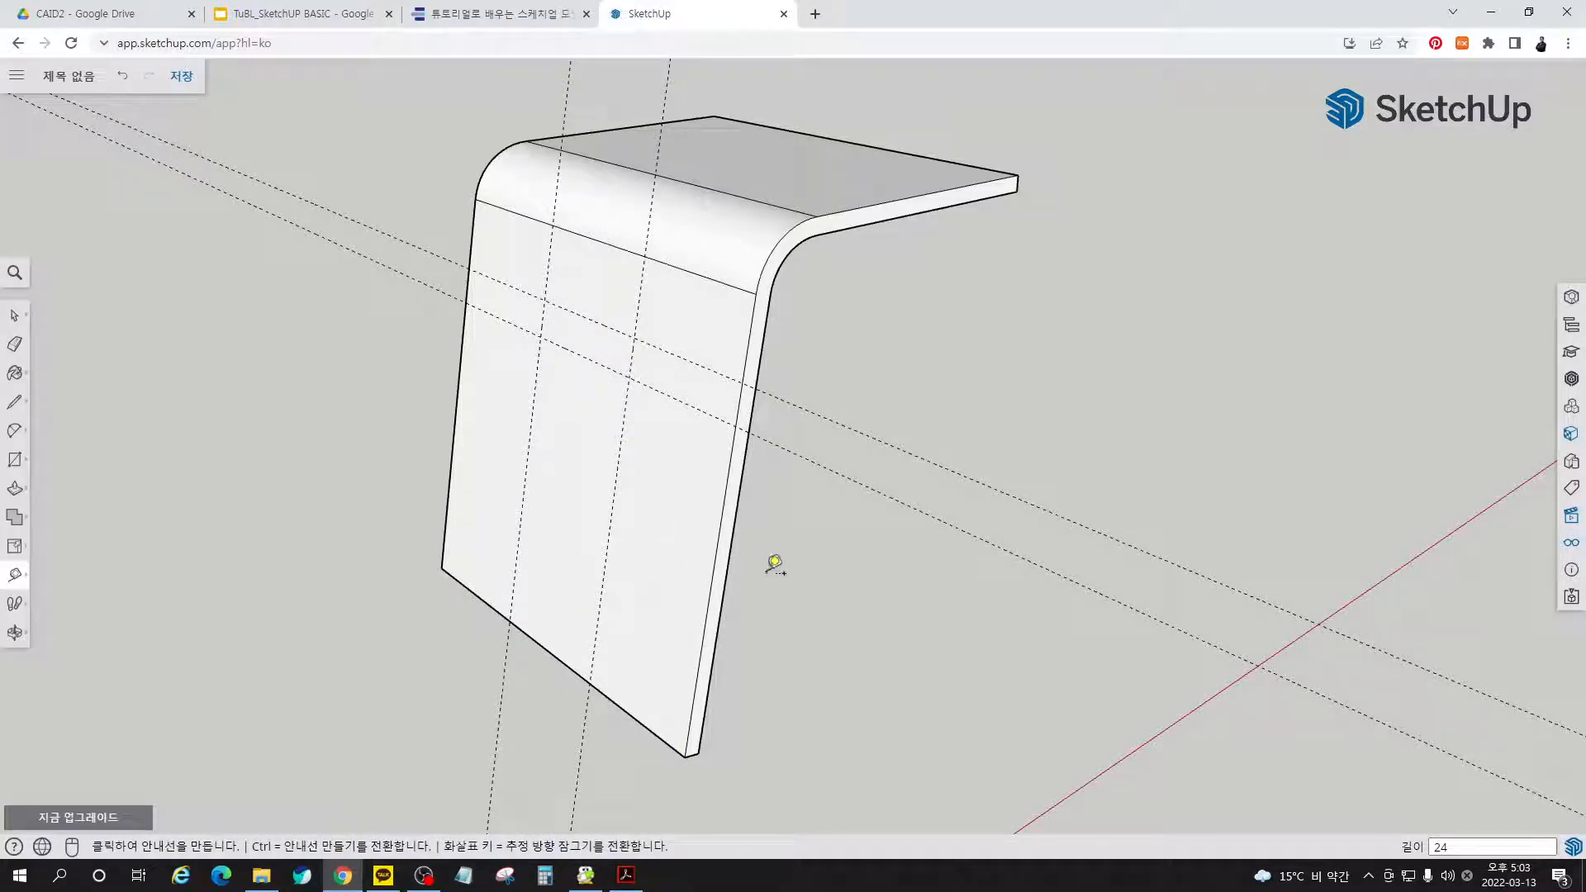
- Draw an outward-bulging half-circle arc between the two cross guides at their intersections with the right-hand leg guide
middle_drag(747, 521, 844, 472)
scroll(634, 336, up, 7)
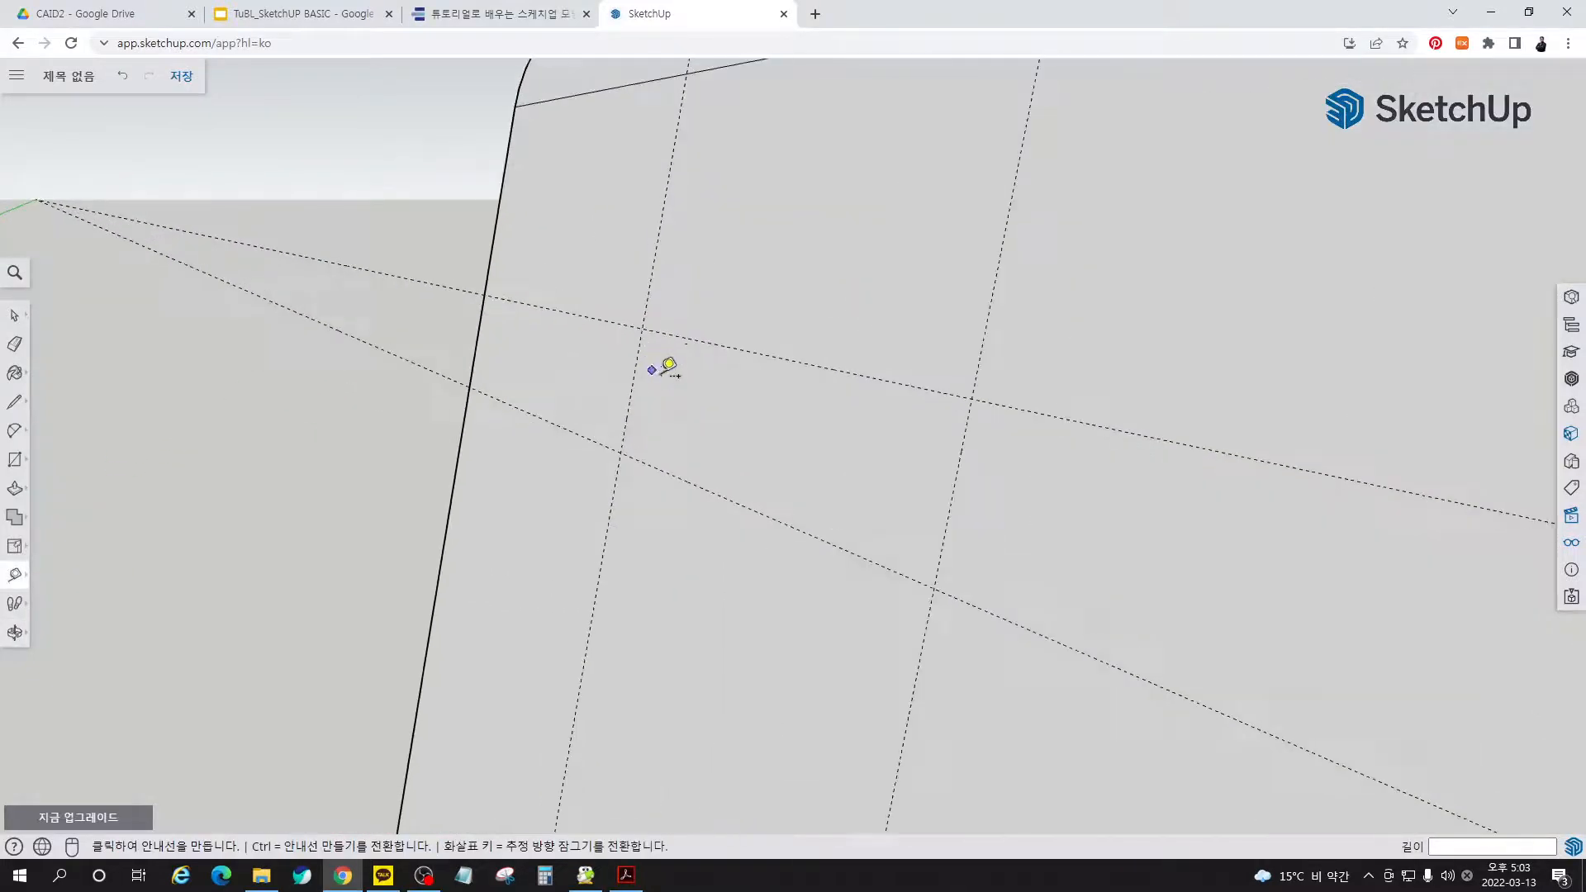
middle_drag(650, 368, 848, 396)
key(t)
middle_drag(485, 389, 712, 446)
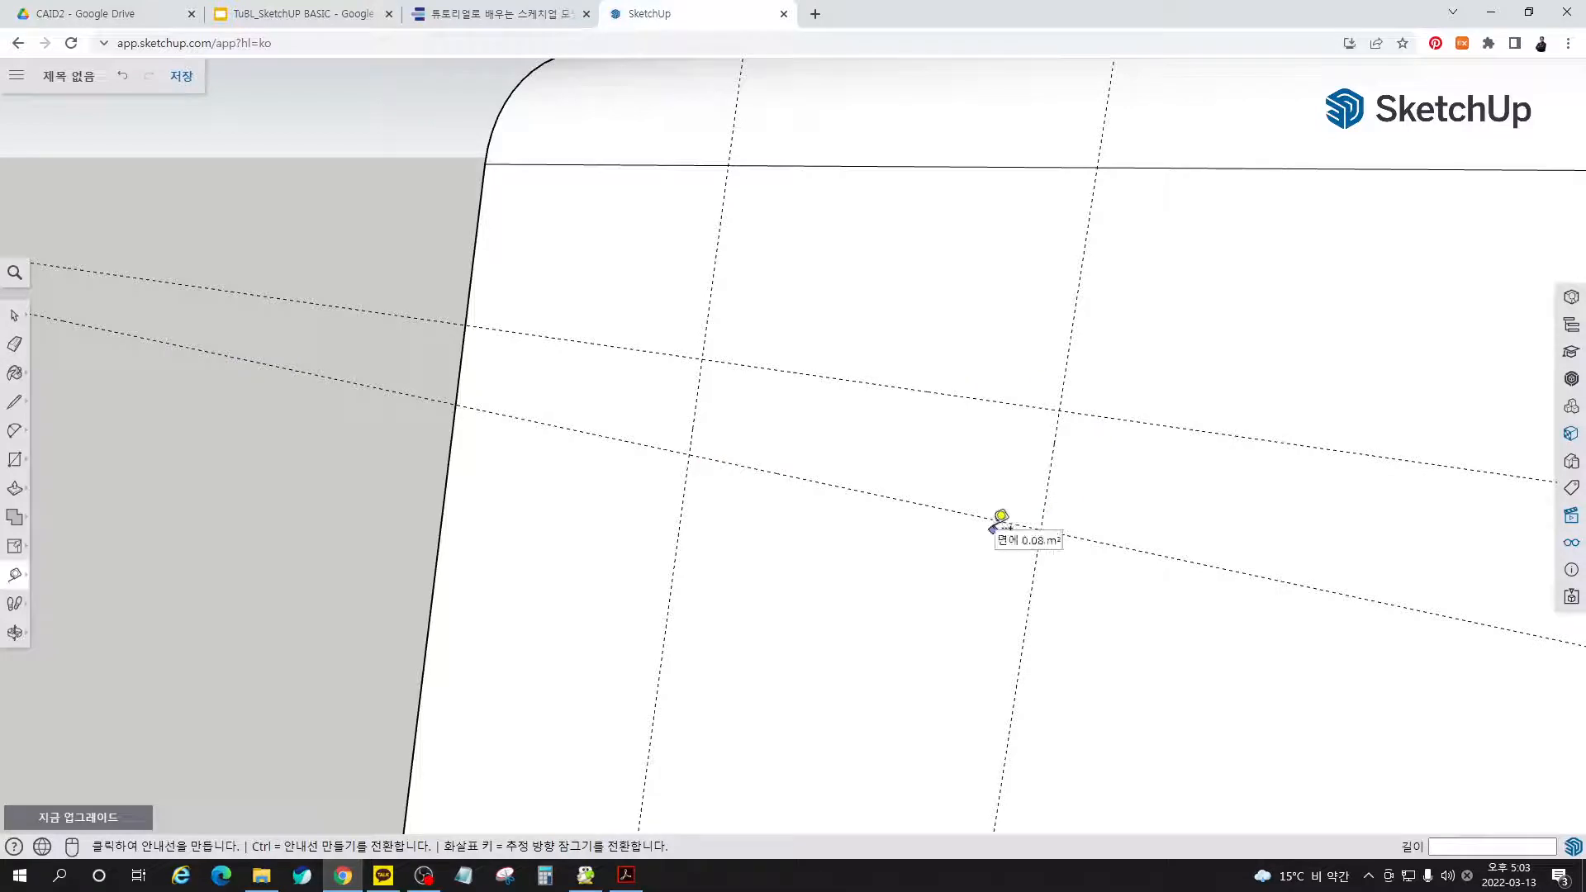
key(c)
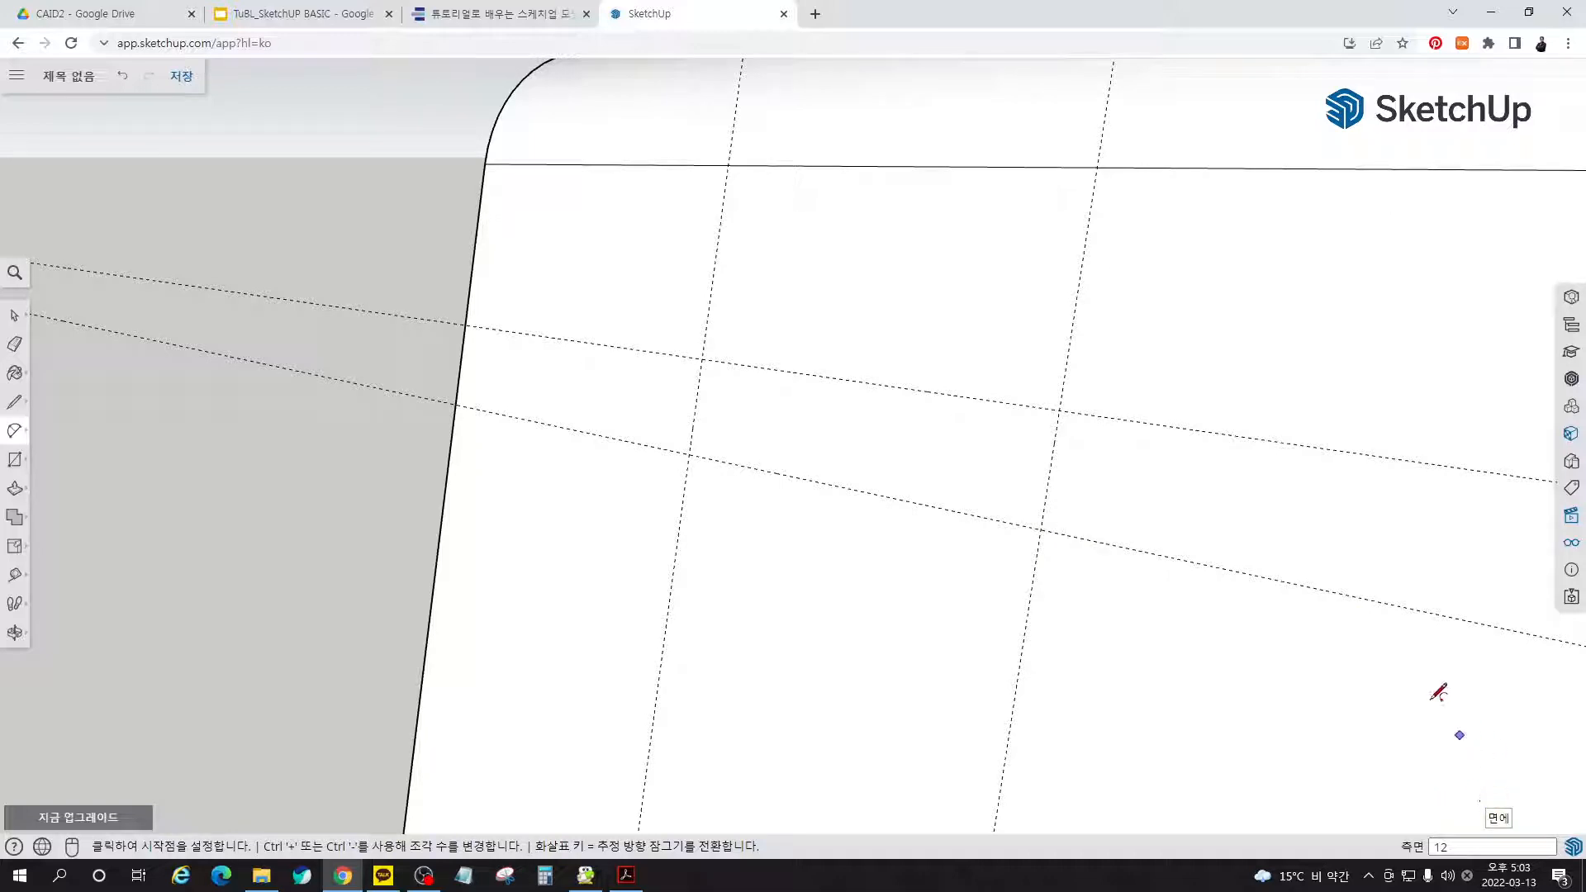
click(1060, 410)
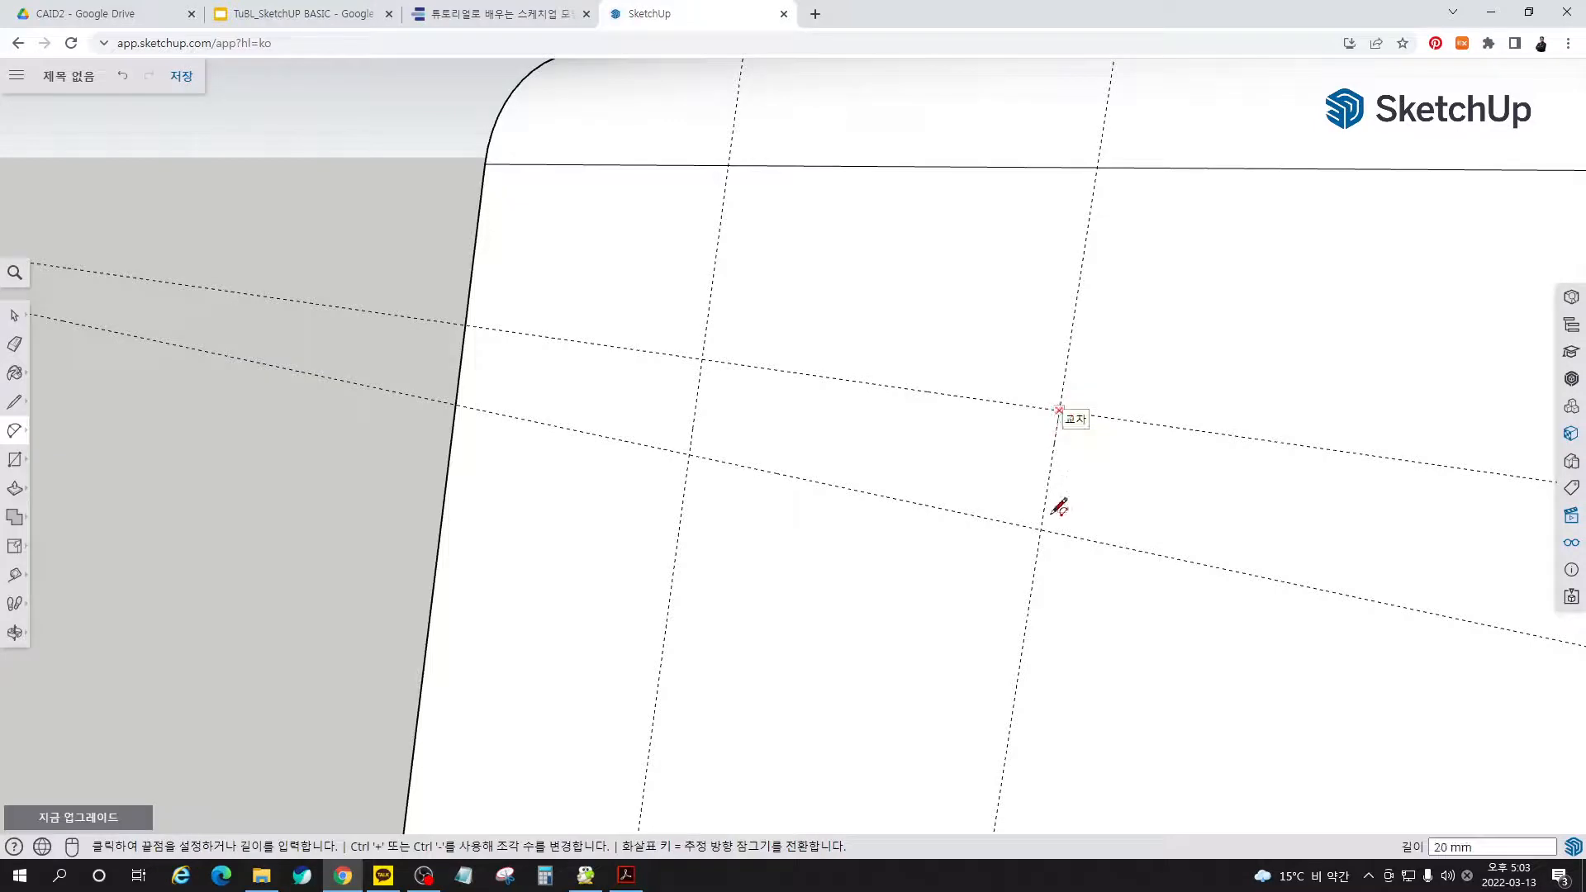
click(1042, 528)
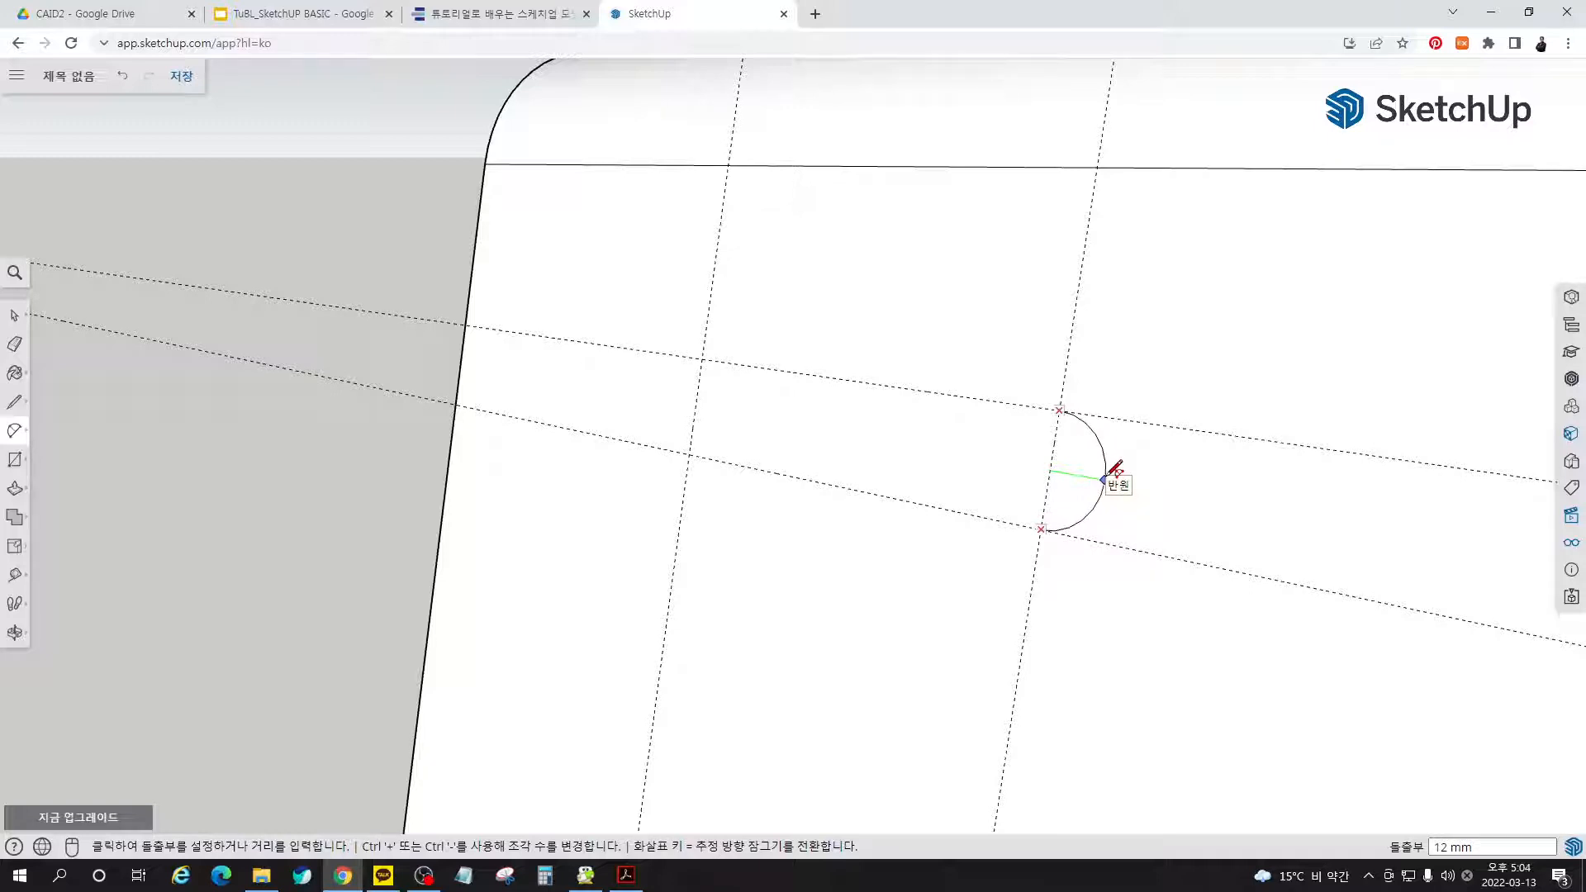
click(1108, 476)
- Draw the opposite half-circle arc between the cross guides on the left-hand leg guide, bulging toward the left edge
scroll(628, 373, up, 5)
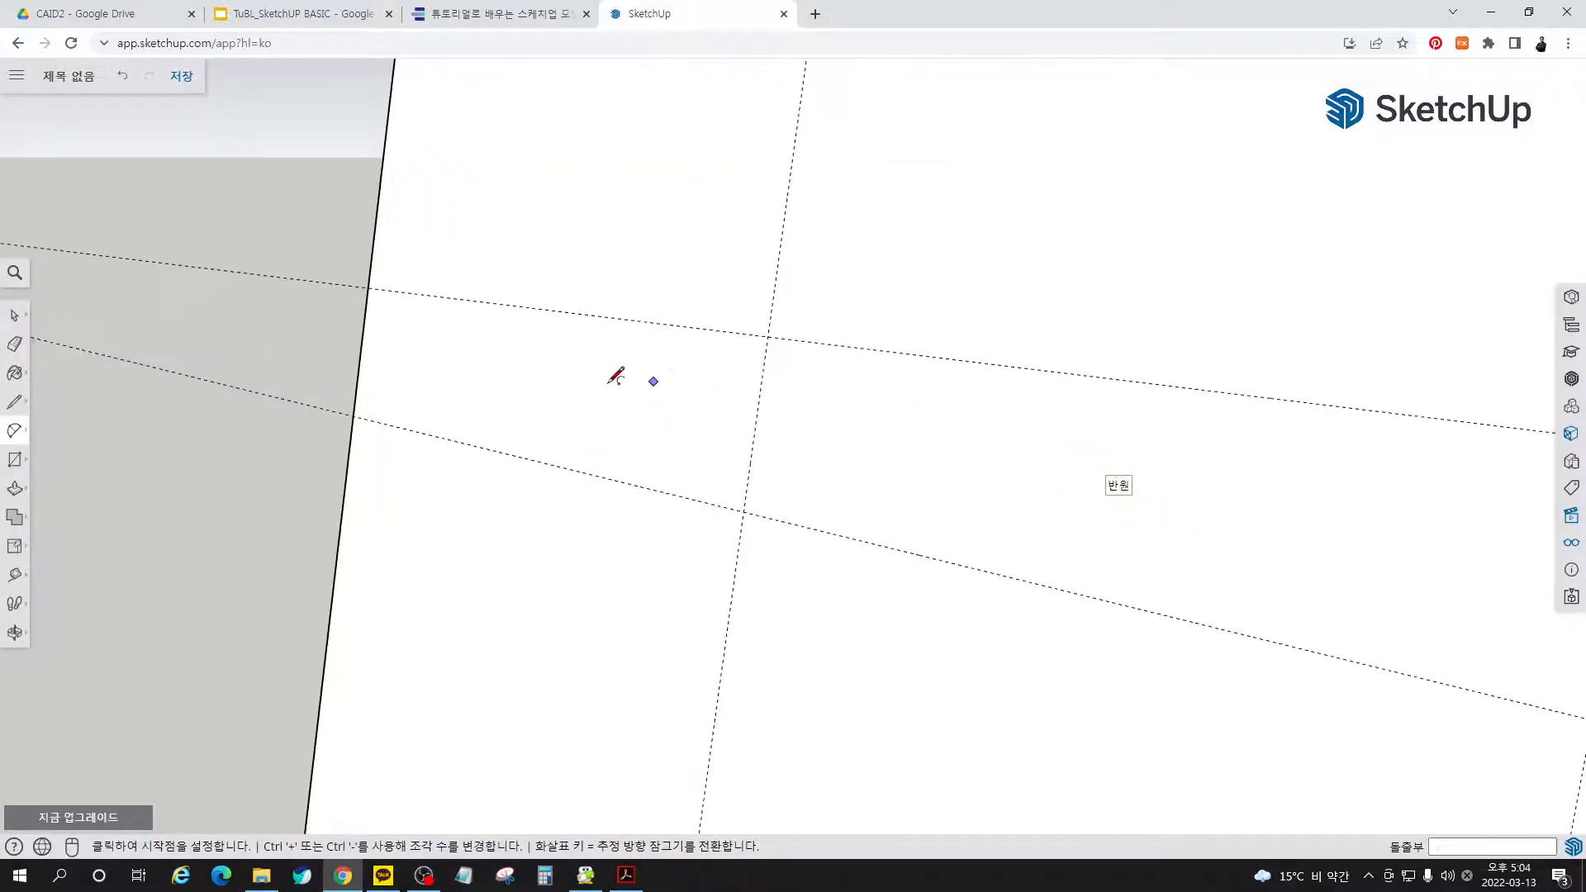
click(767, 336)
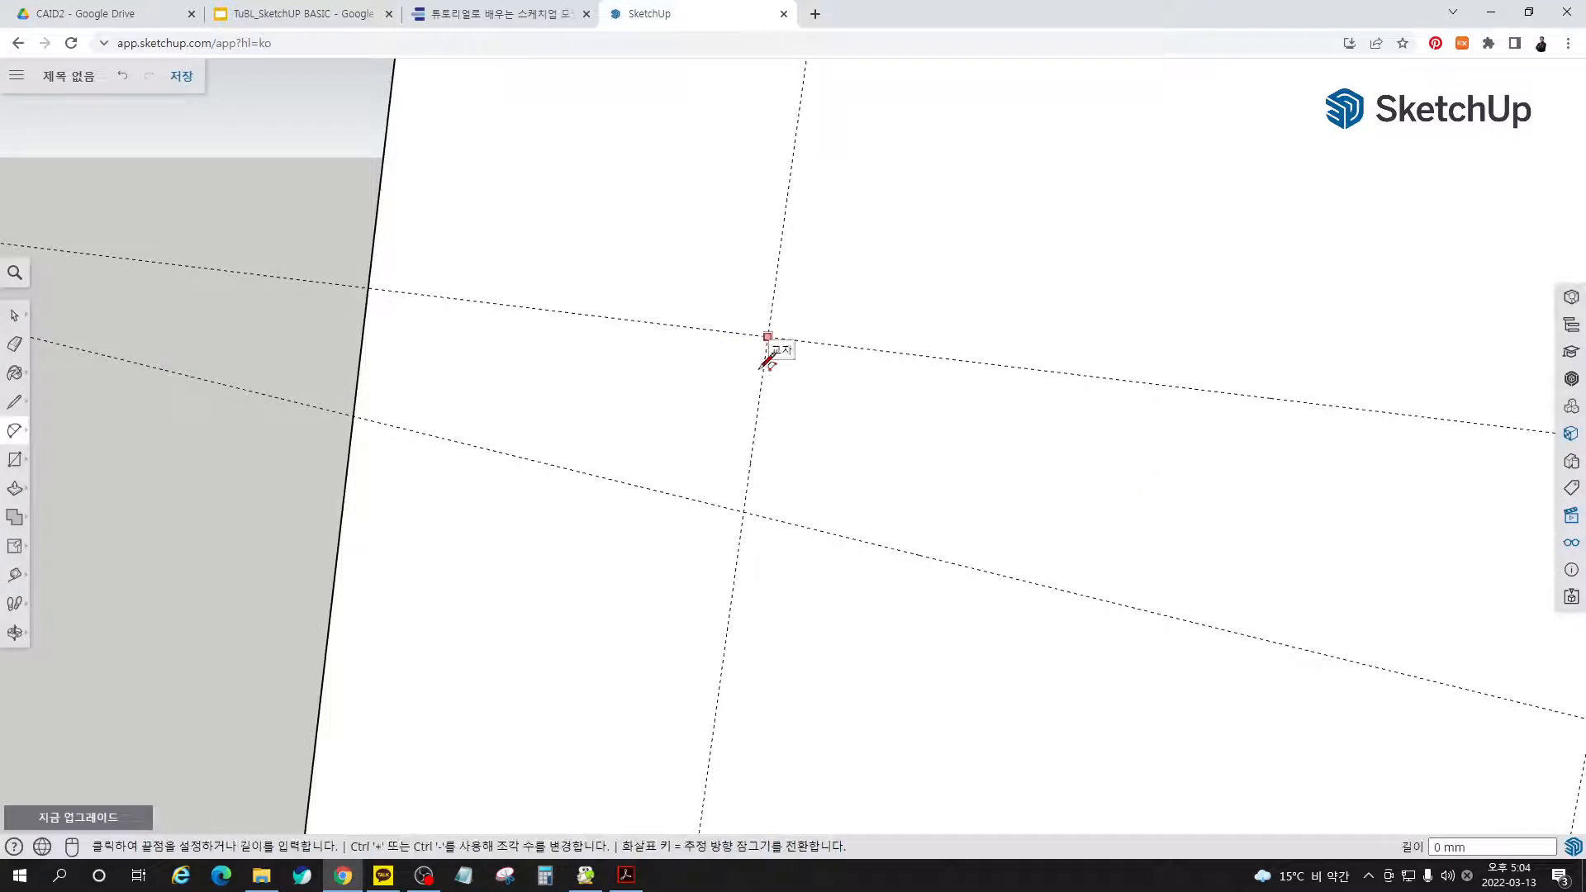
click(744, 511)
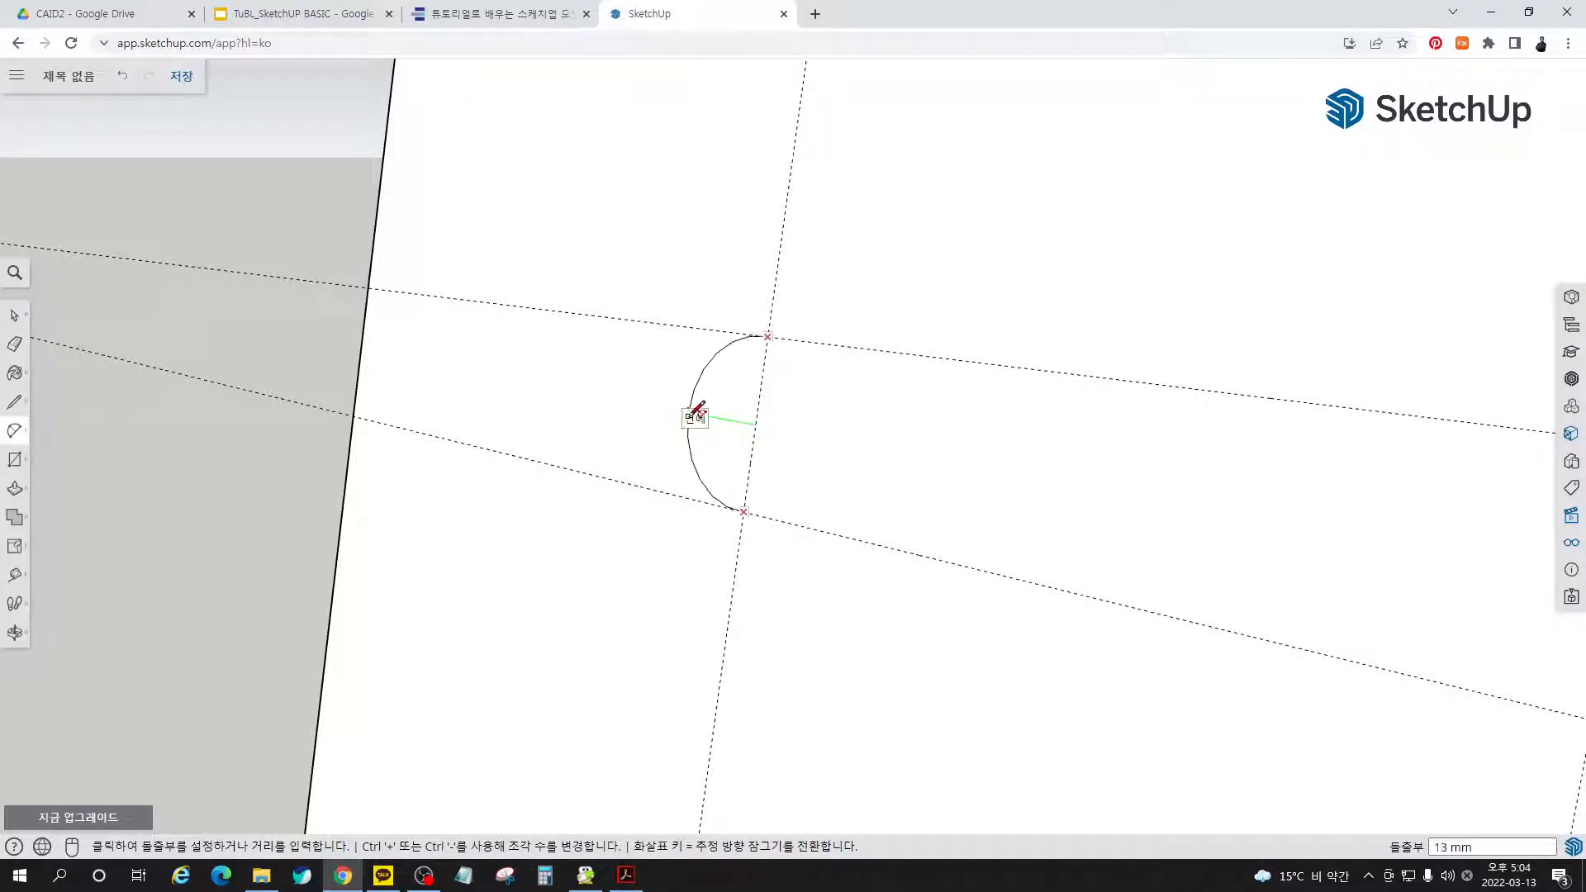
scroll(696, 409, up, 3)
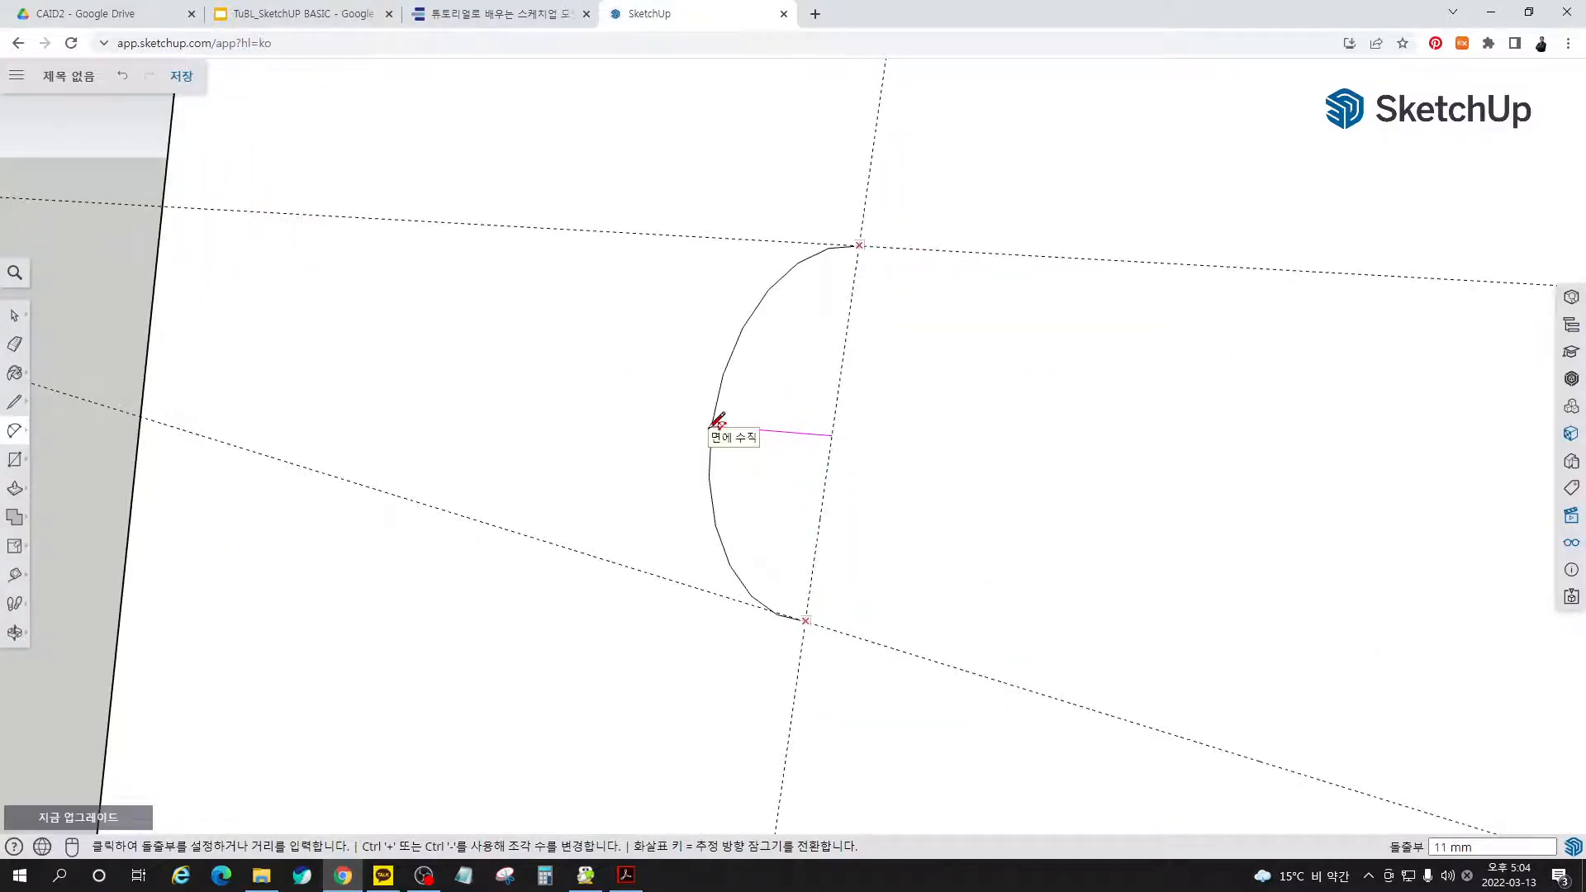
key(o)
drag(736, 445, 1407, 485)
middle_drag(1408, 485, 1419, 484)
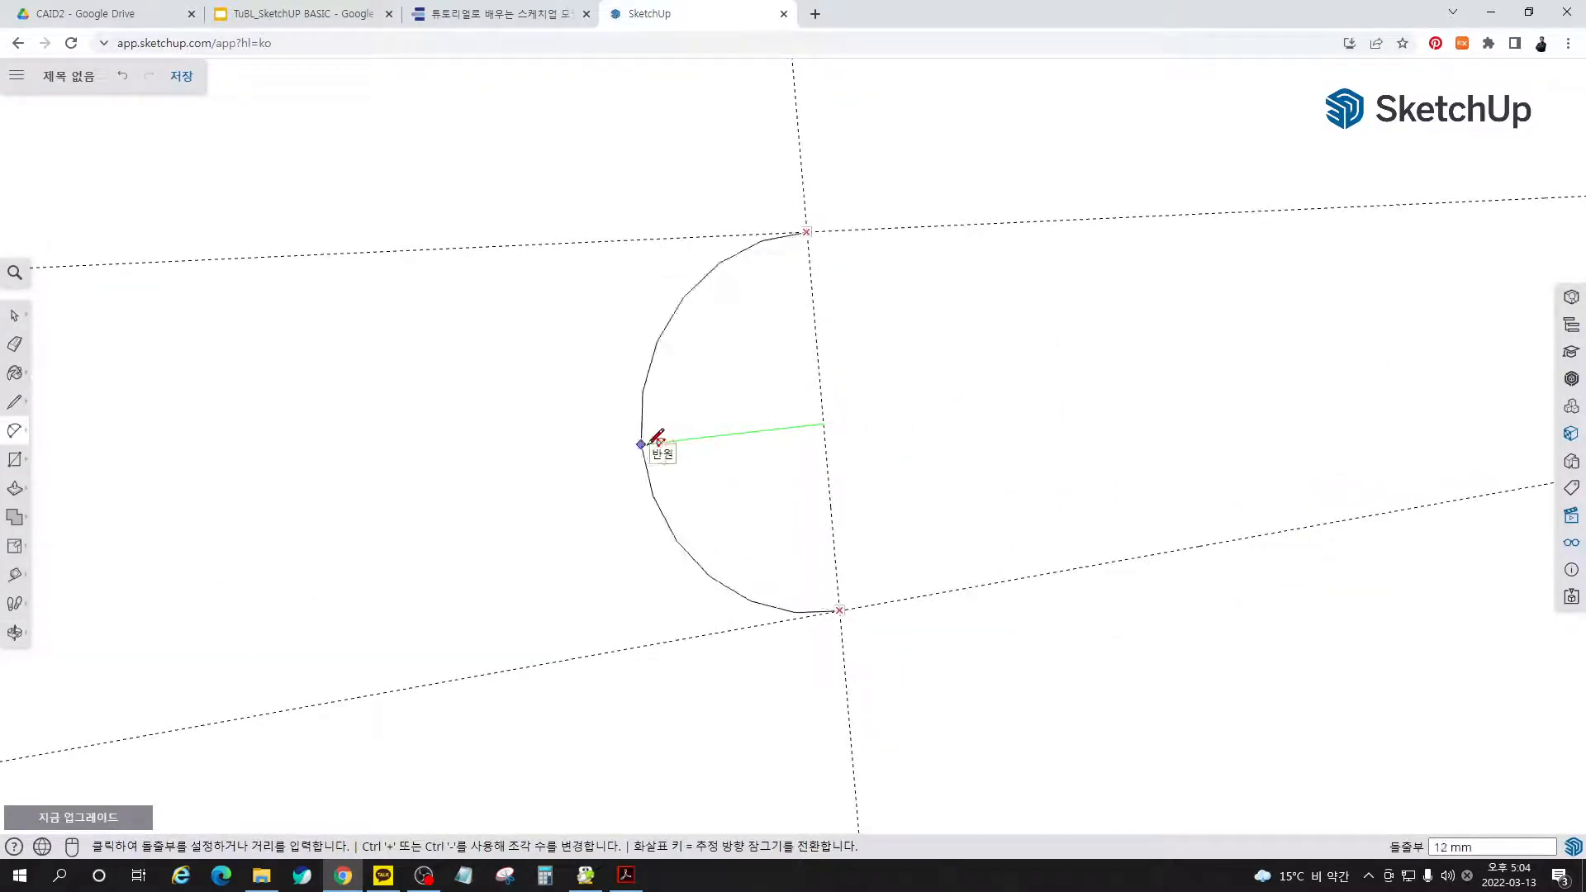
click(652, 441)
- Join the upper ends and the lower ends of the two arcs with straight lines to close the slot outline
middle_drag(651, 446, 555, 551)
key(l)
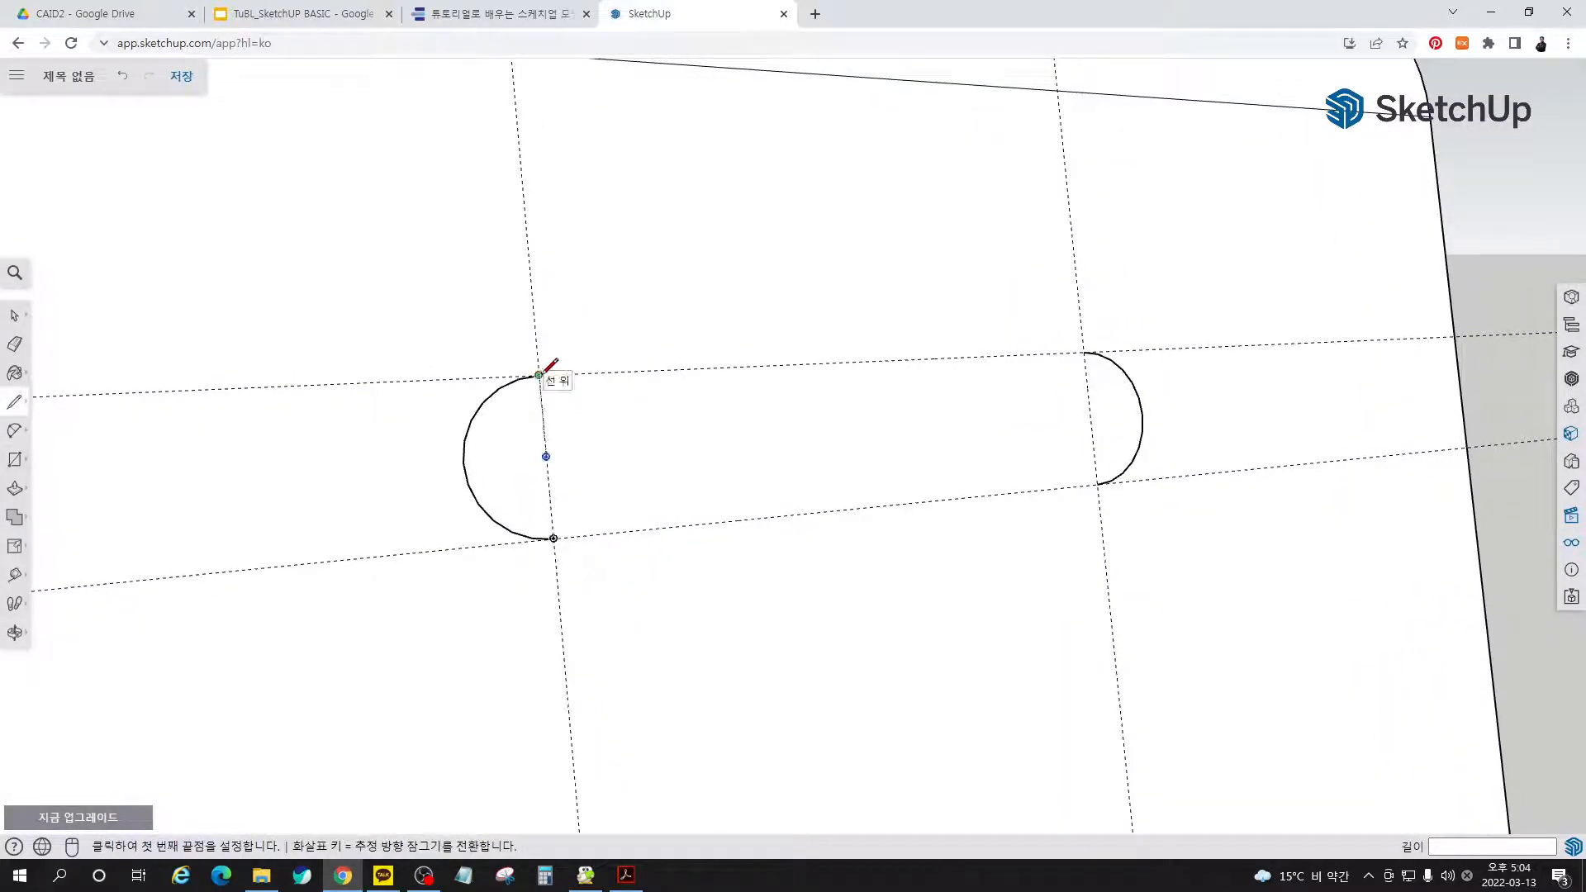
click(539, 374)
click(1084, 352)
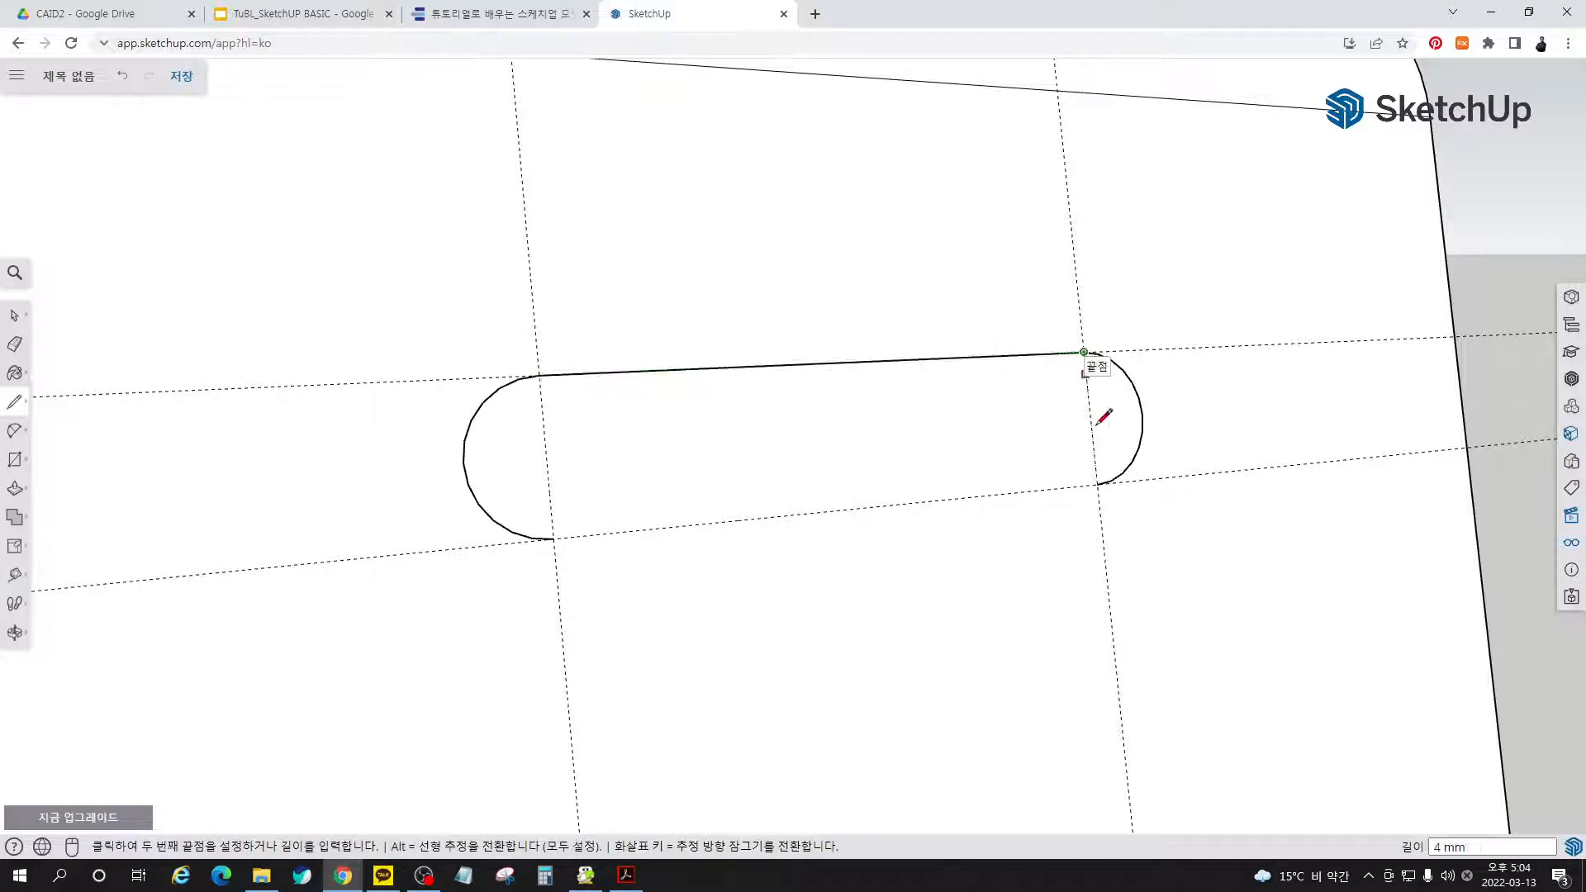
key(space)
key(l)
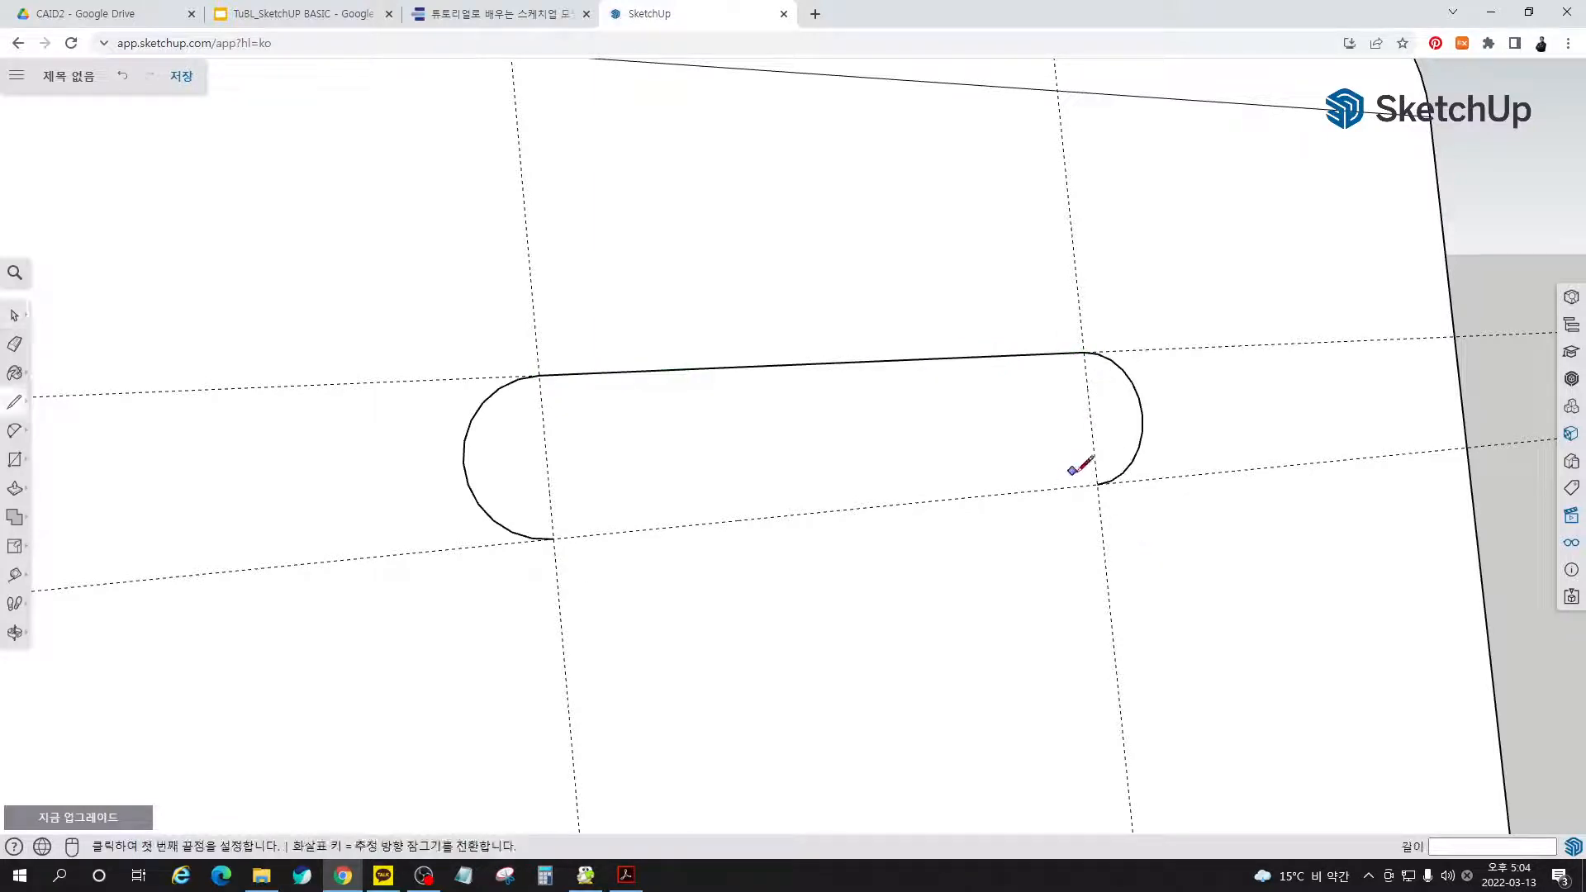
click(1097, 483)
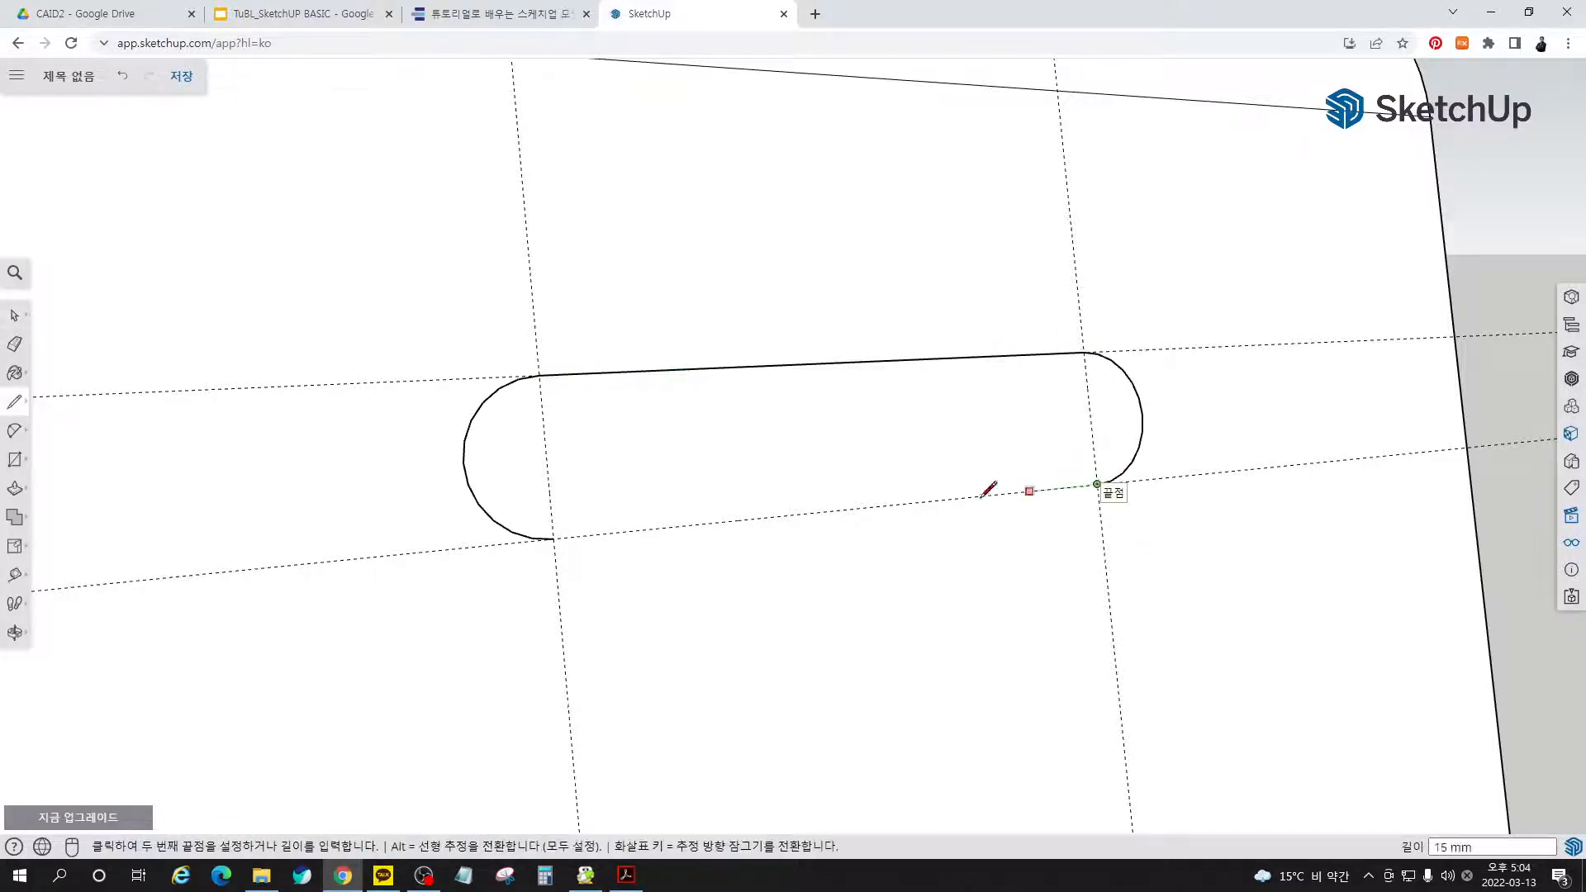
click(555, 536)
key(space)
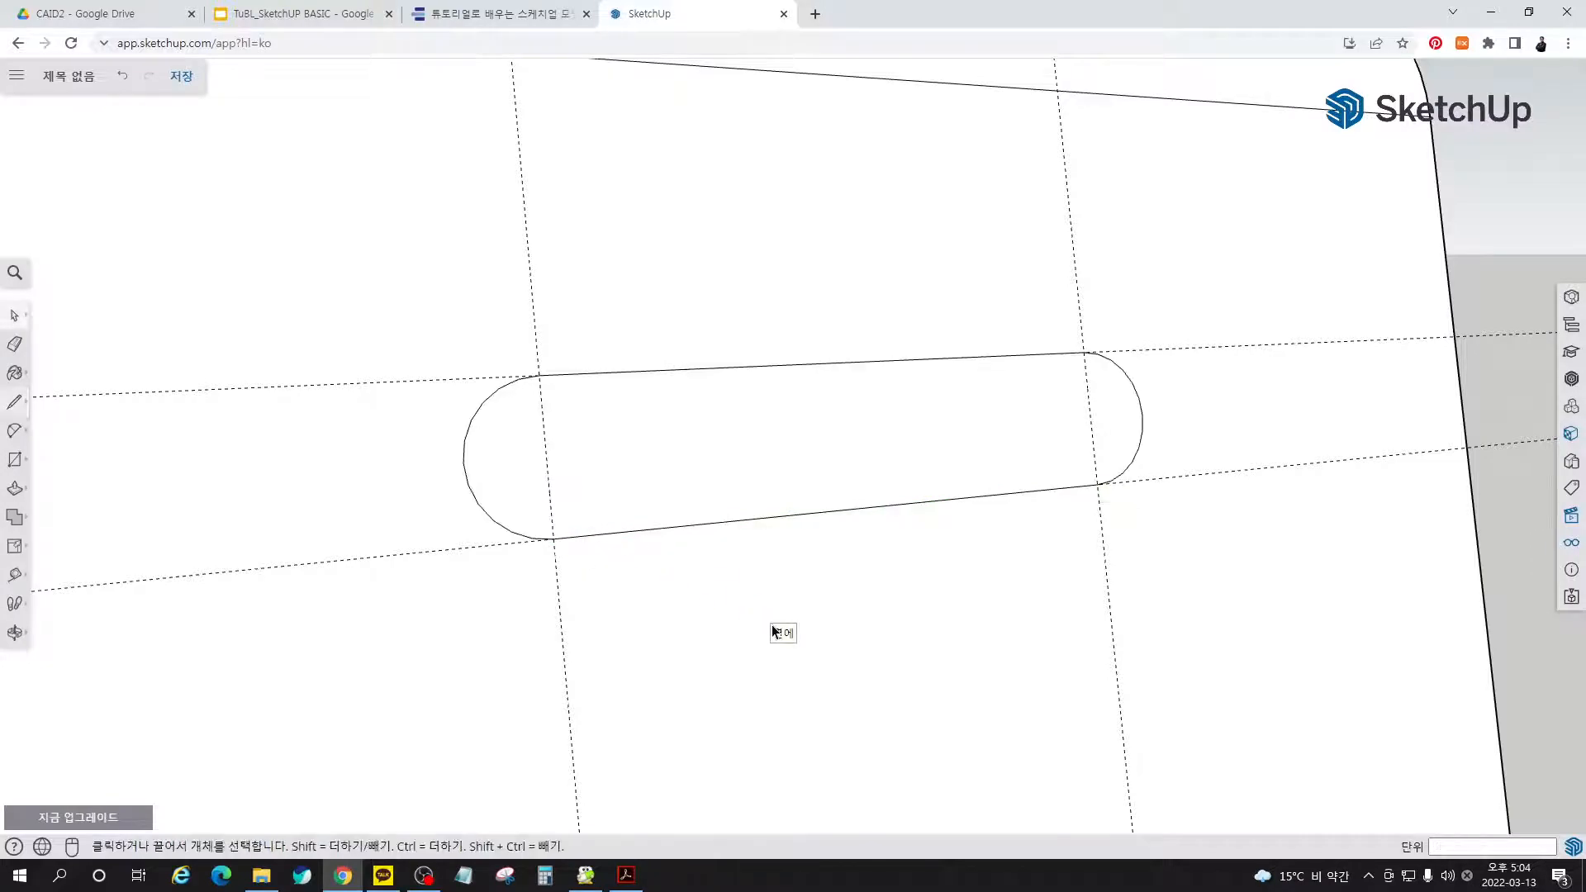
- Select the slot face and push it through the leg's full thickness with Push/Pull to cut the handle opening
click(799, 464)
click(299, 519)
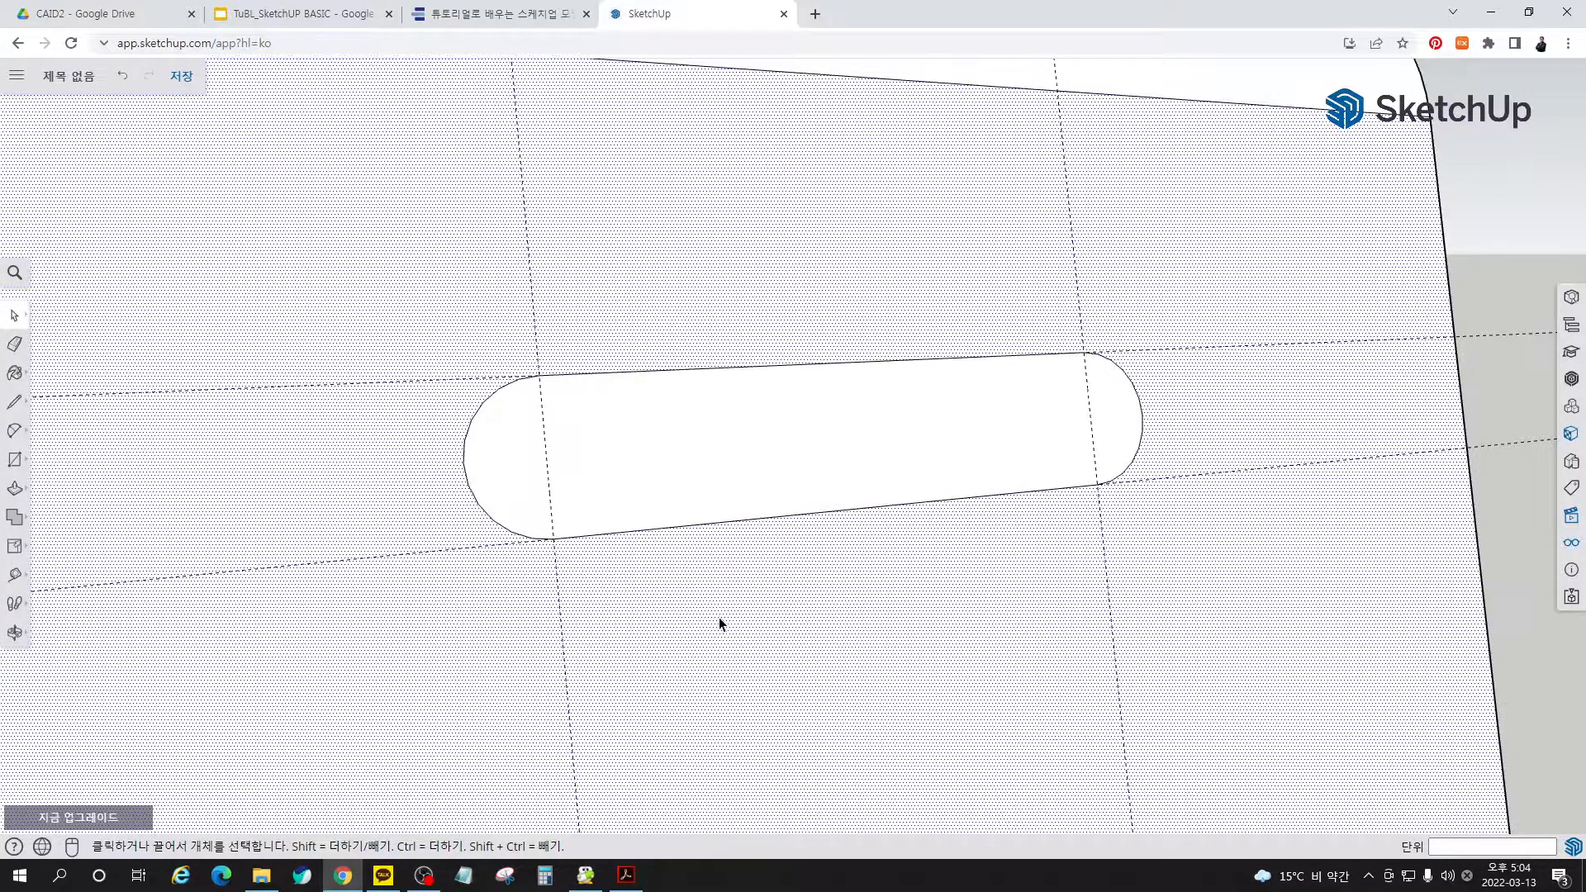
click(705, 461)
click(800, 624)
click(939, 428)
key(p)
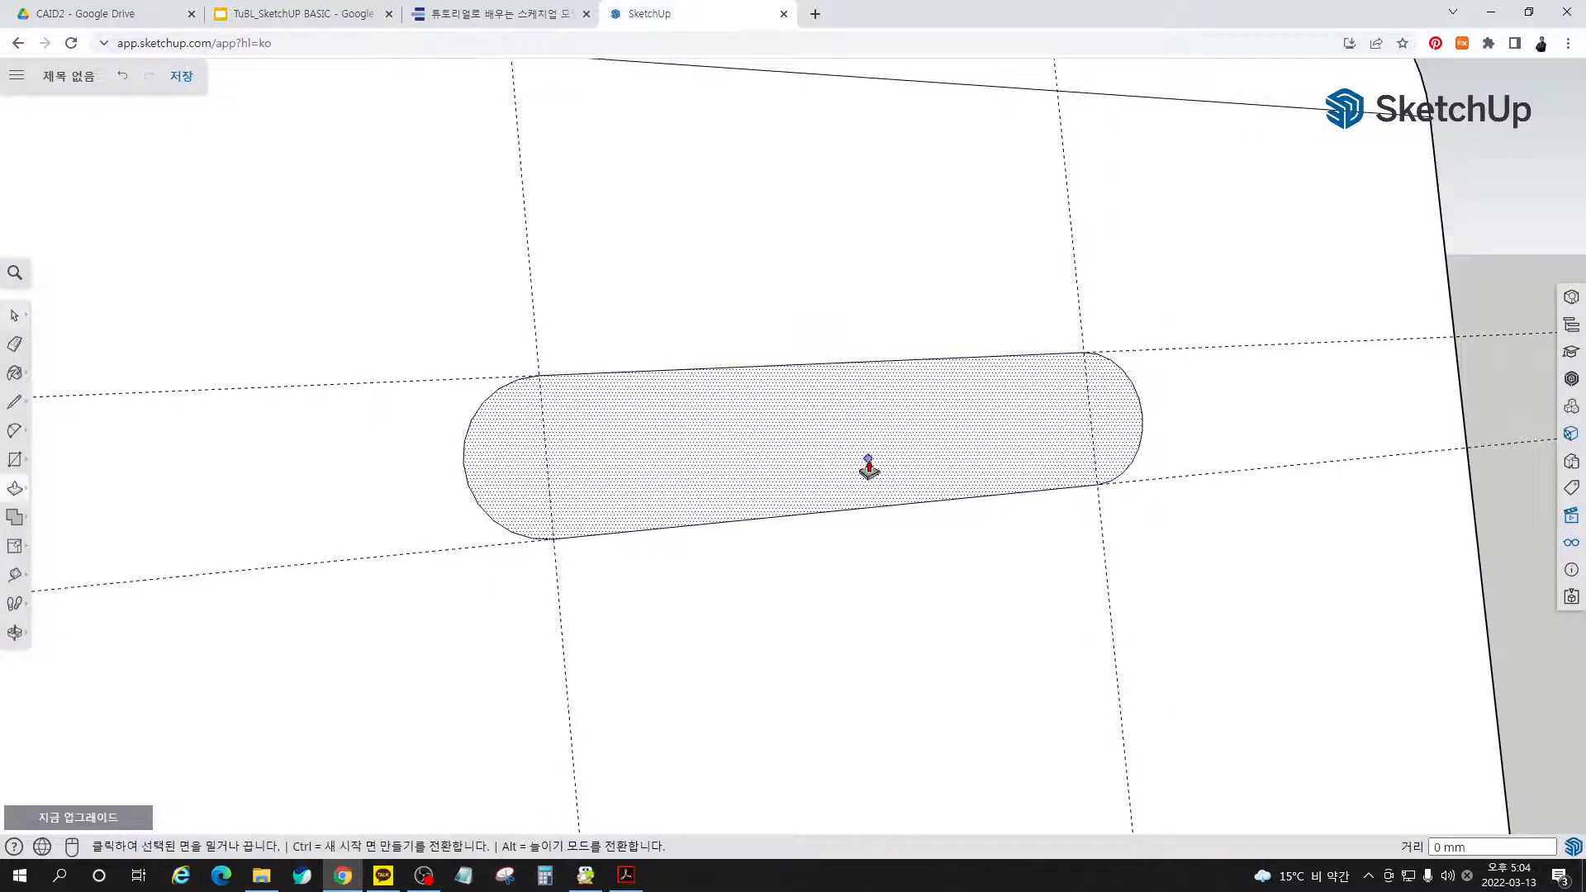
click(863, 465)
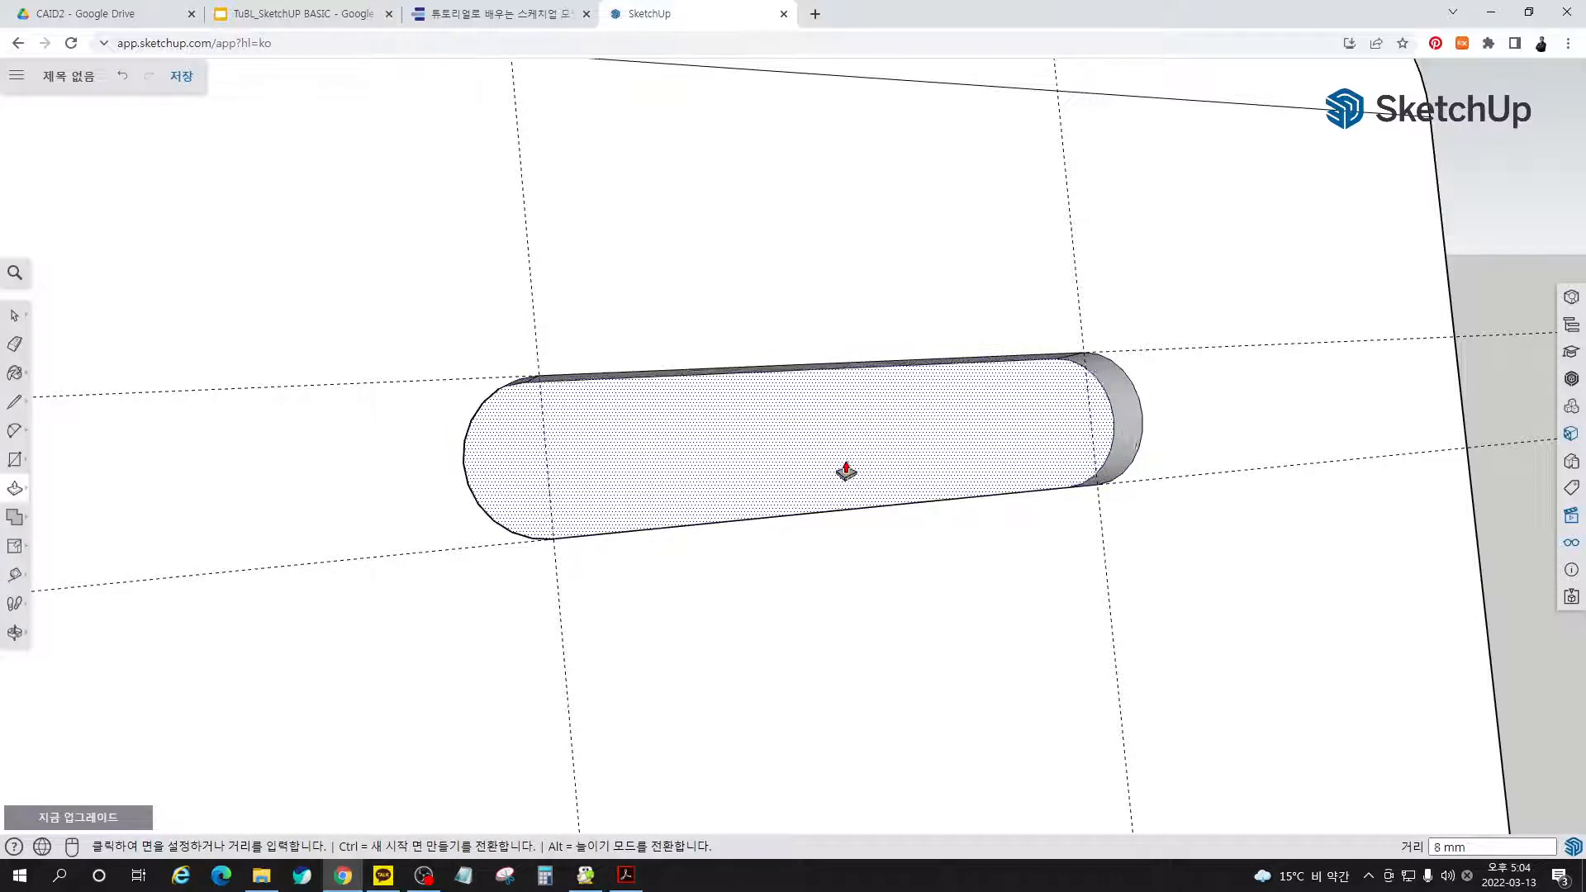
click(829, 470)
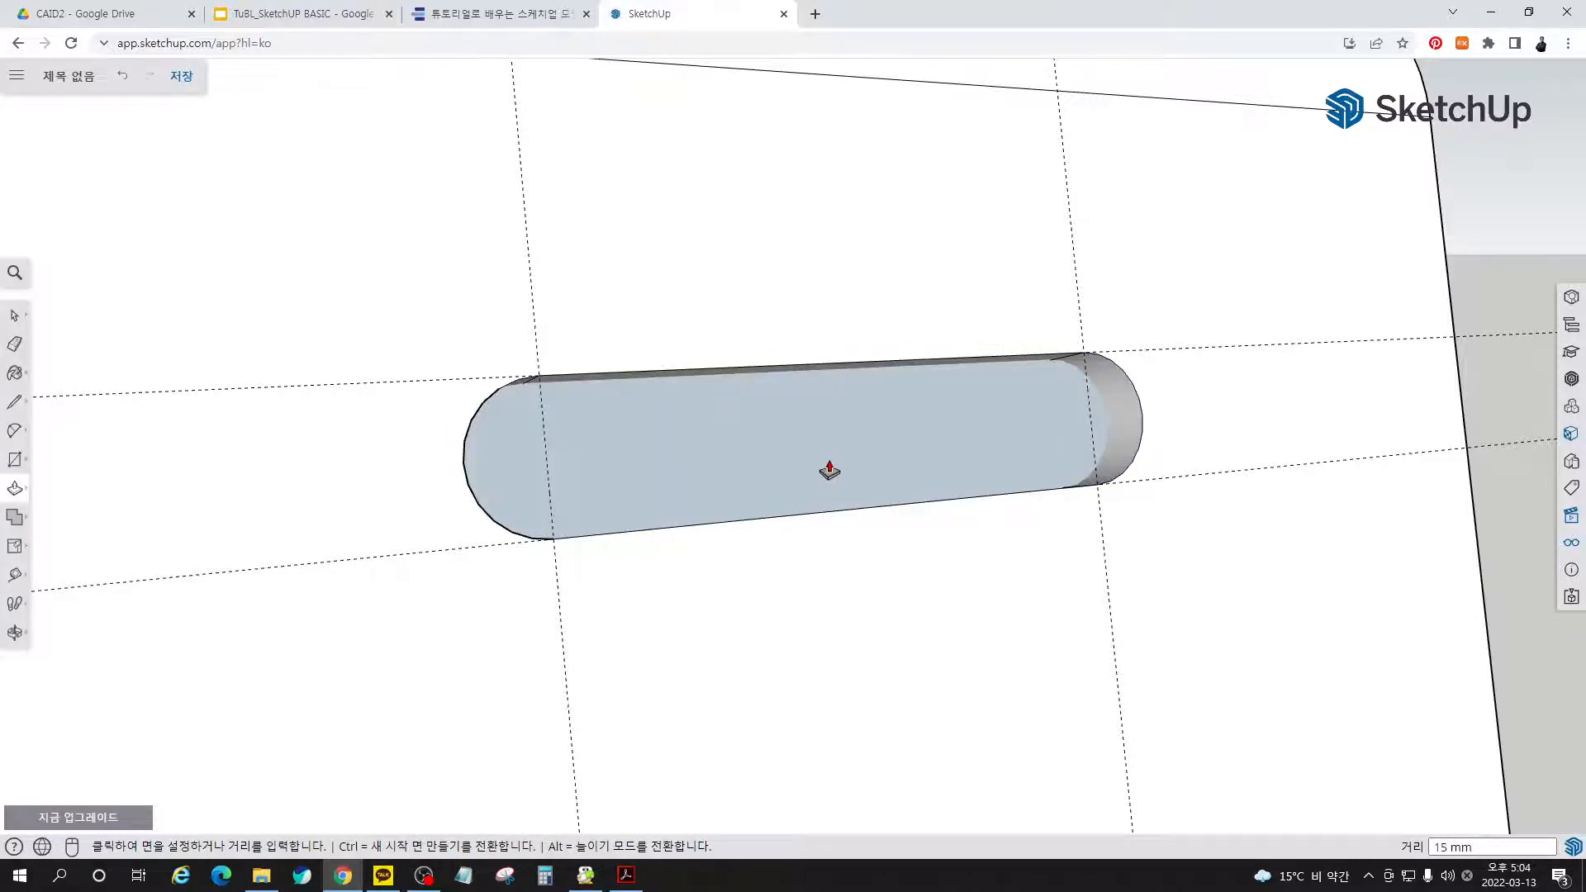
click(683, 505)
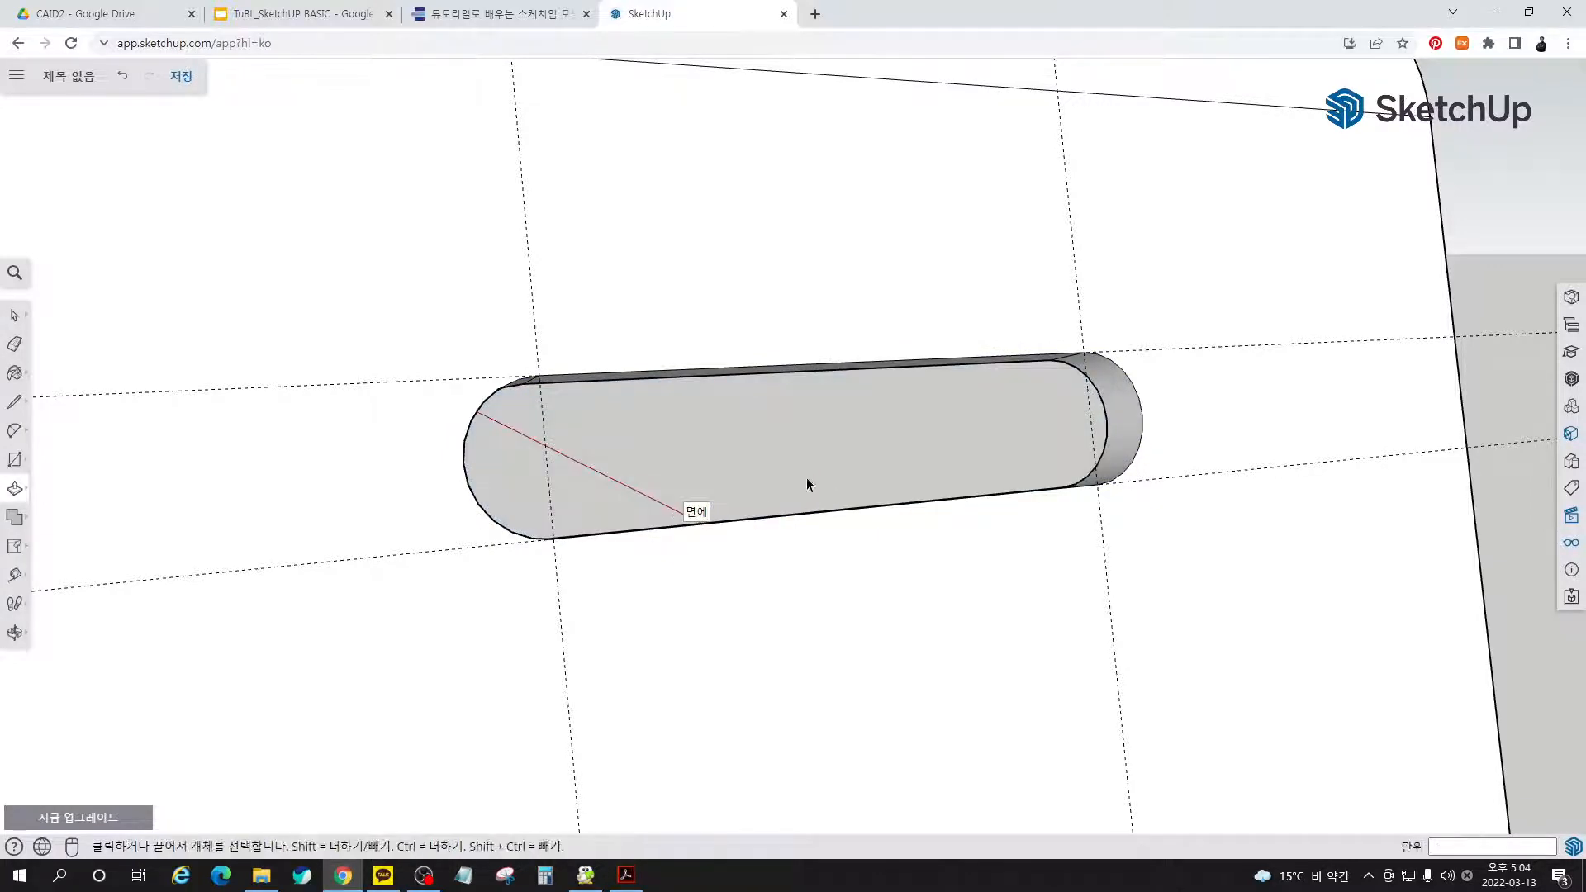
- Place a guide line 12 mm above the leg's bottom edge, parallel to that edge
key(o)
drag(807, 471, 350, 424)
middle_drag(350, 423, 1046, 466)
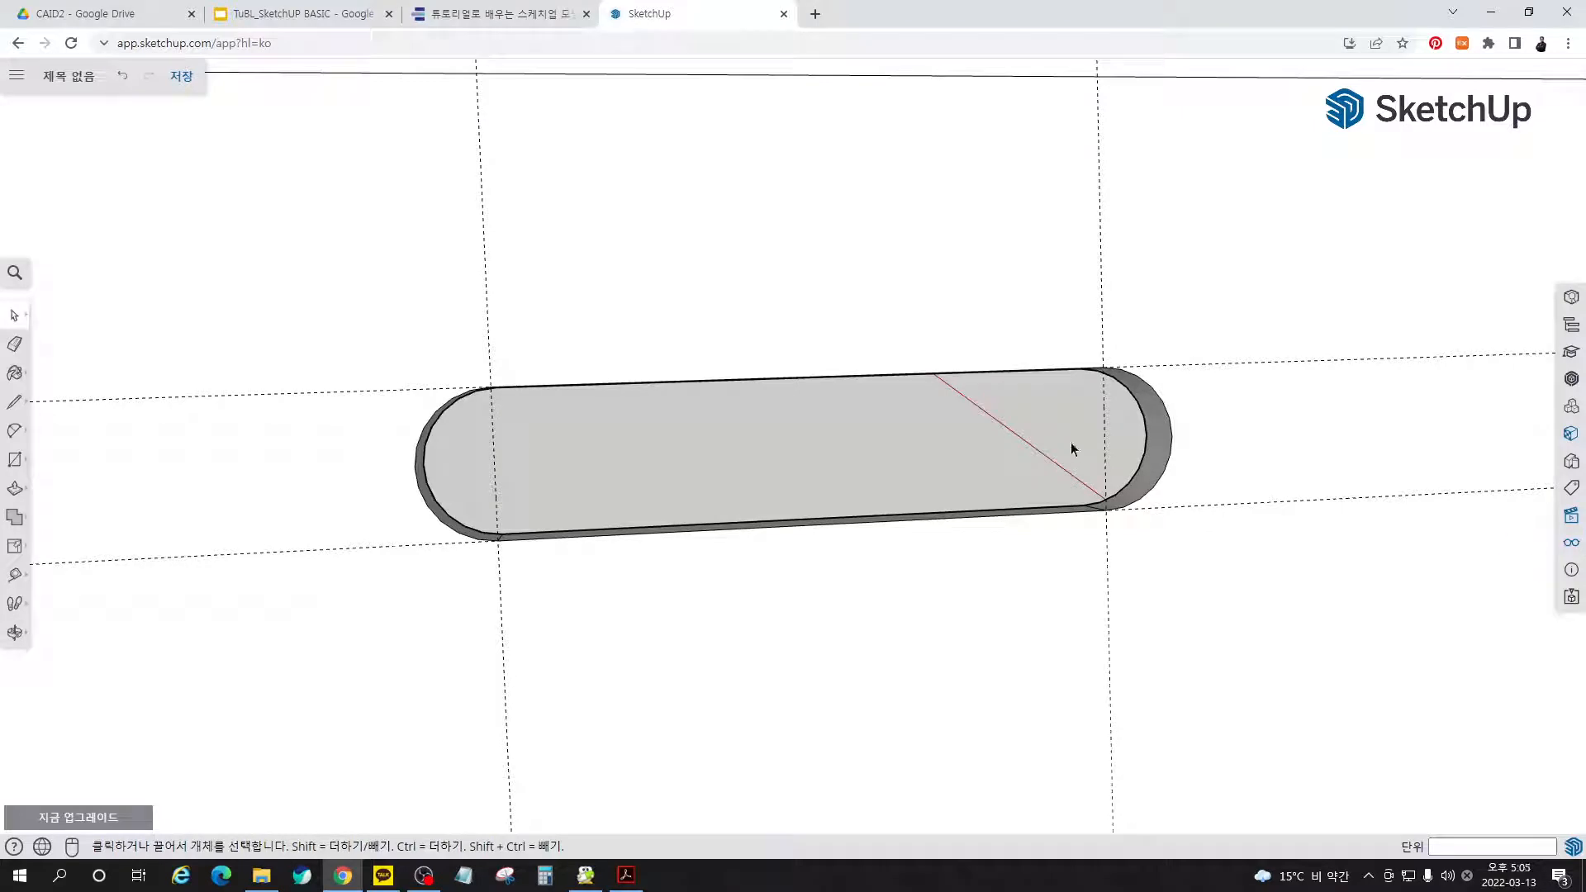
scroll(1070, 442, down, 6)
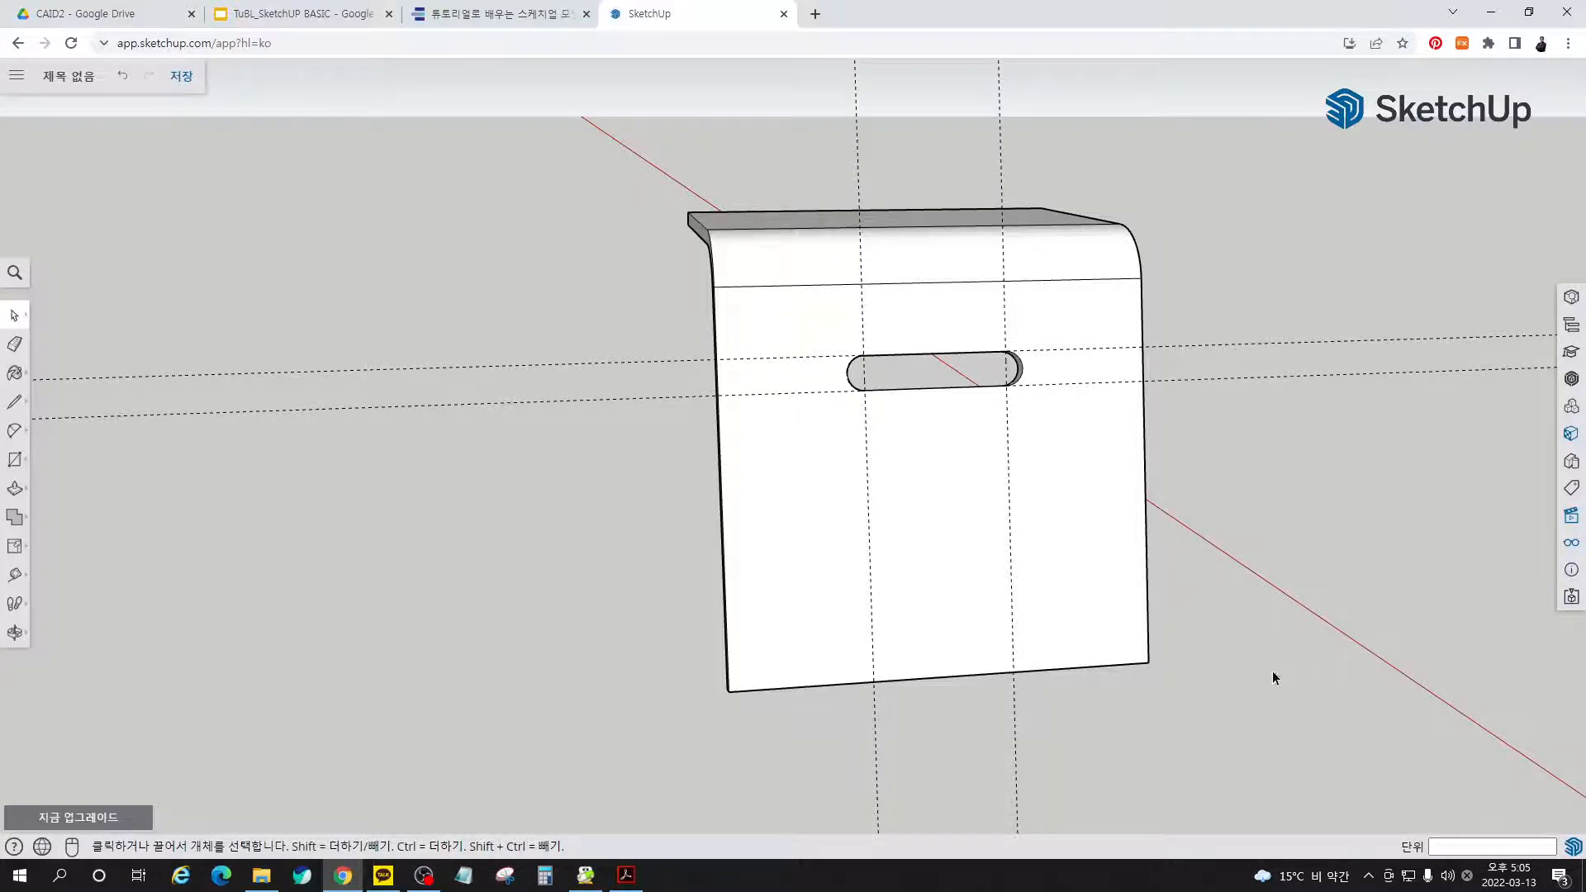
scroll(979, 648, up, 4)
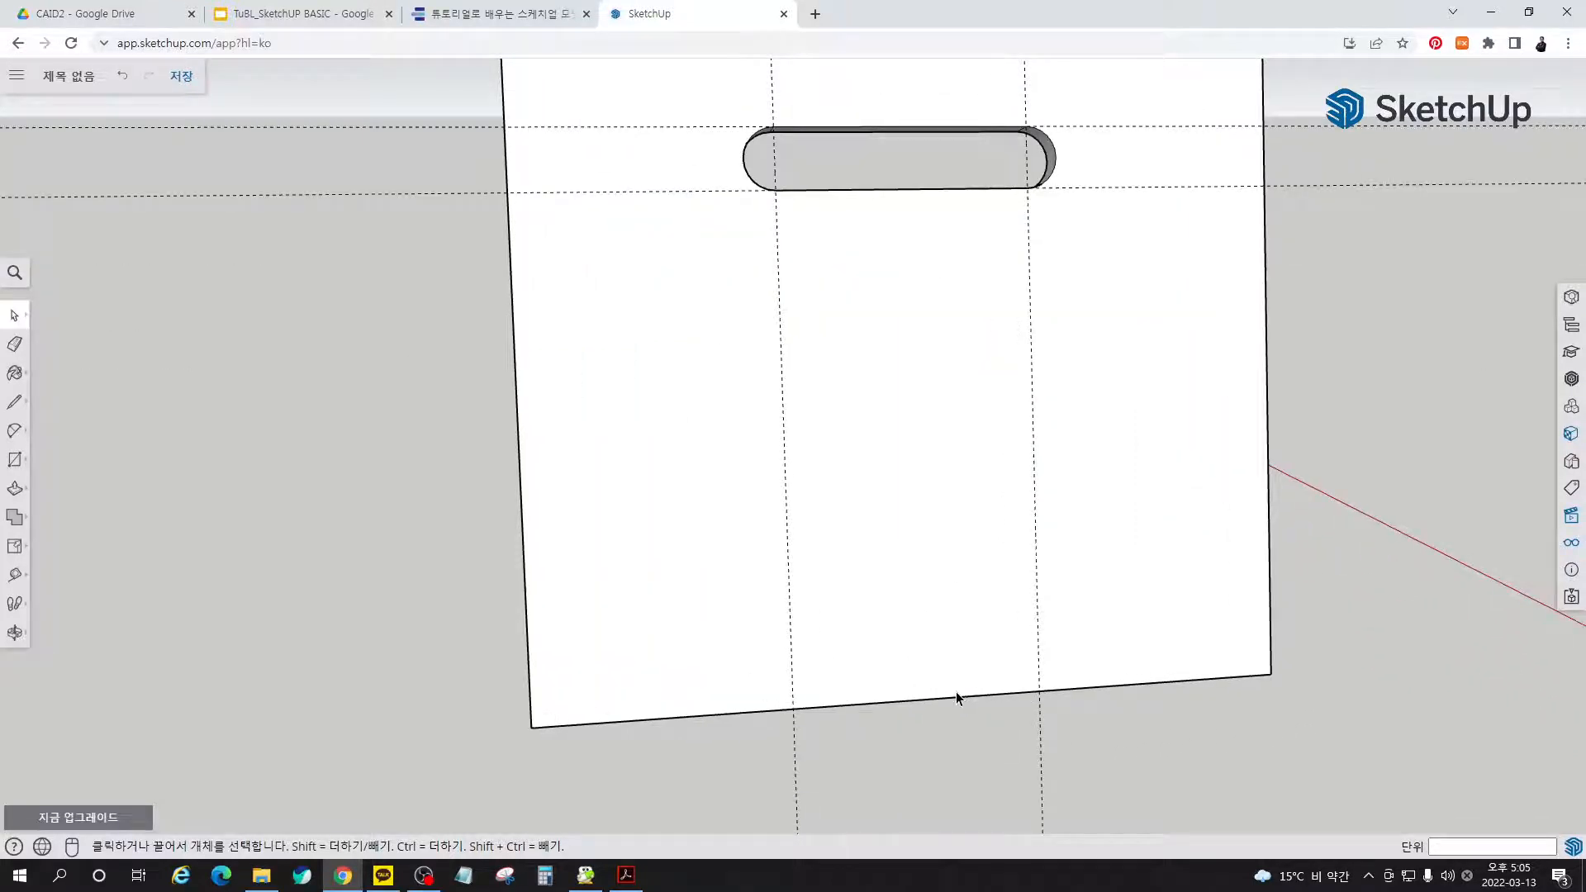
key(t)
click(933, 699)
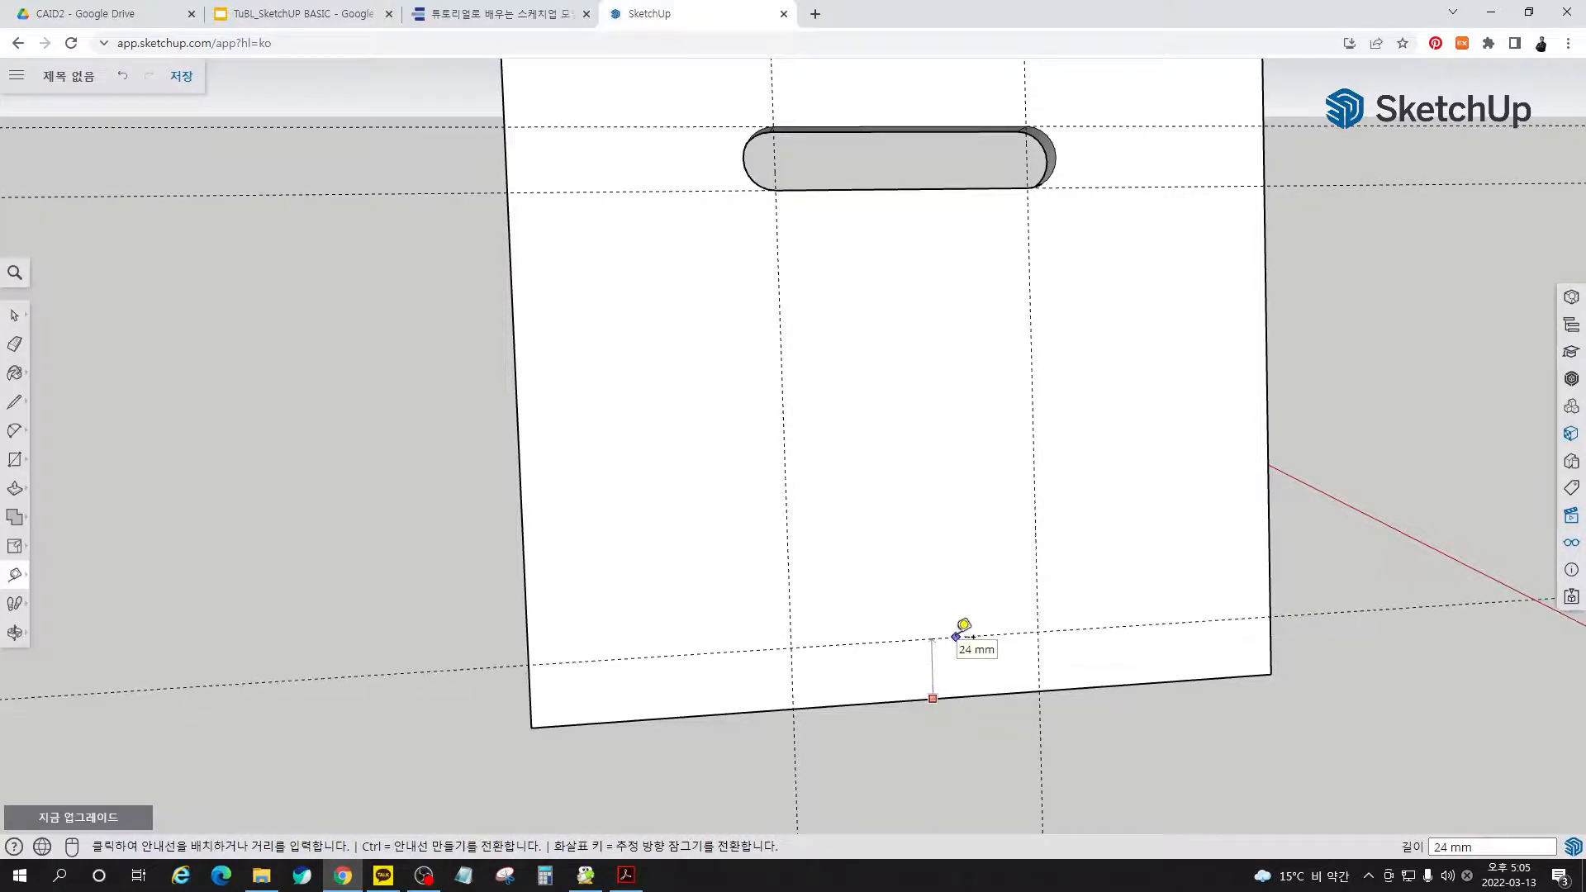
text(12)
key(Return)
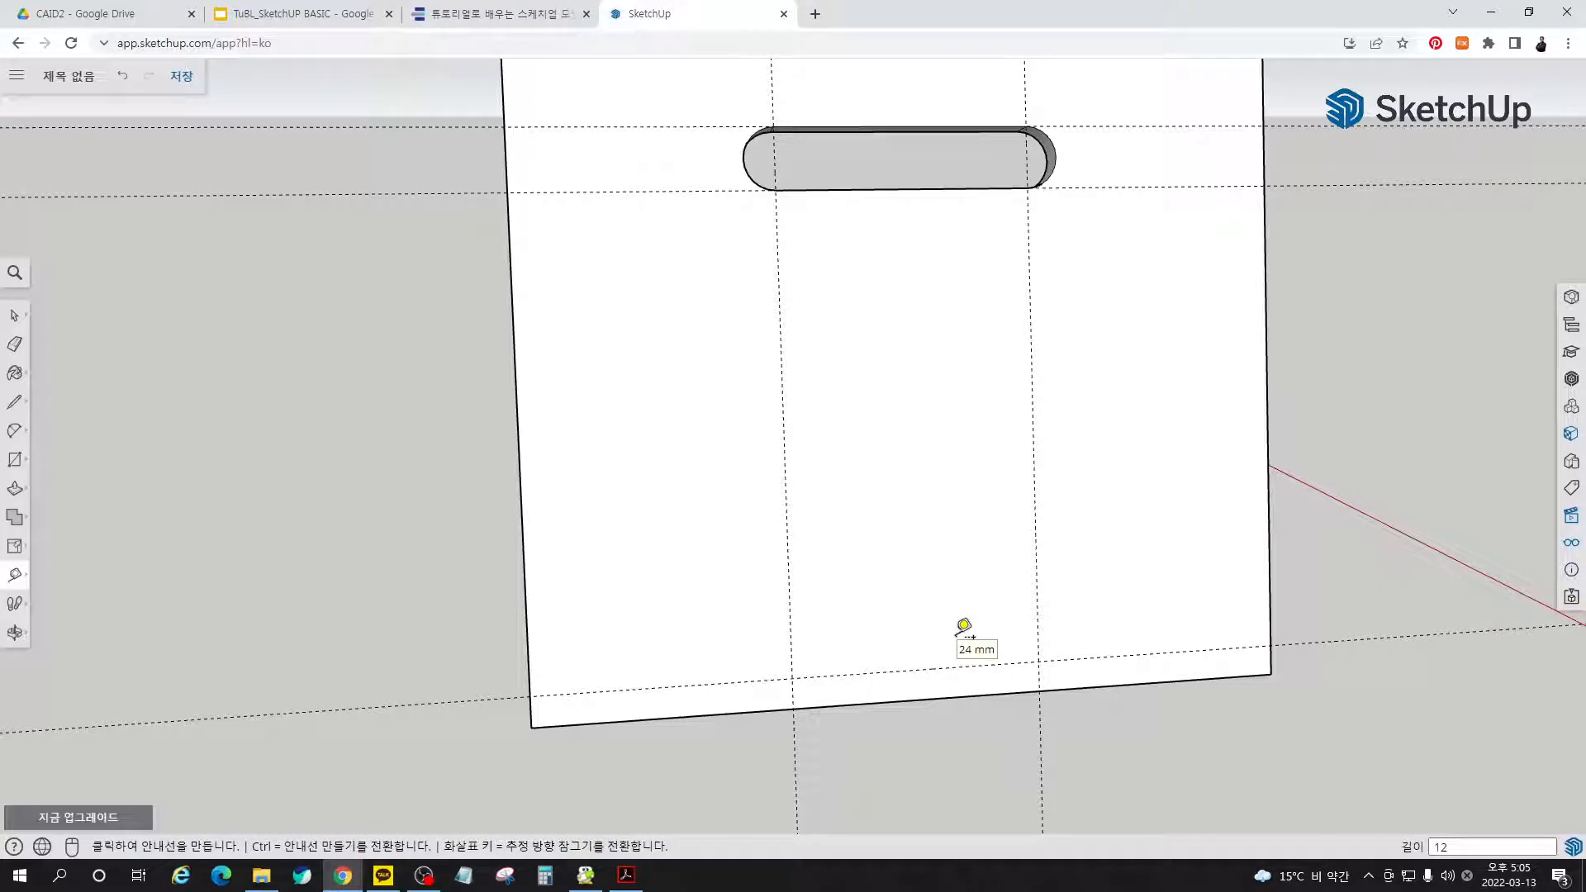
- Add vertical guides 15 mm outward from each of the two vertical slot guides on the leg
click(1037, 607)
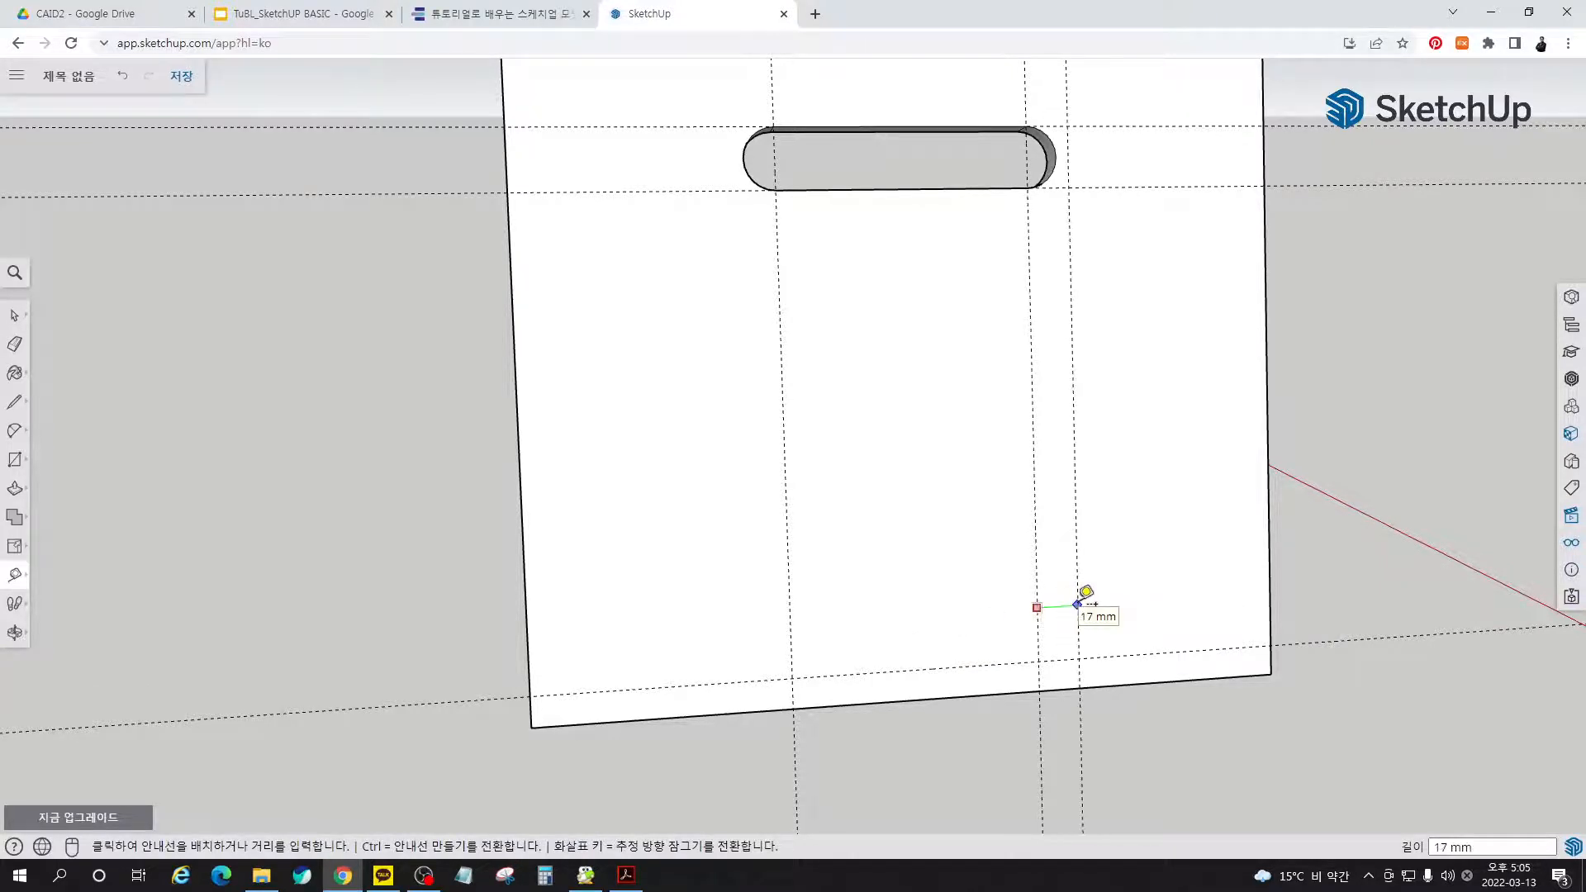
key(Return)
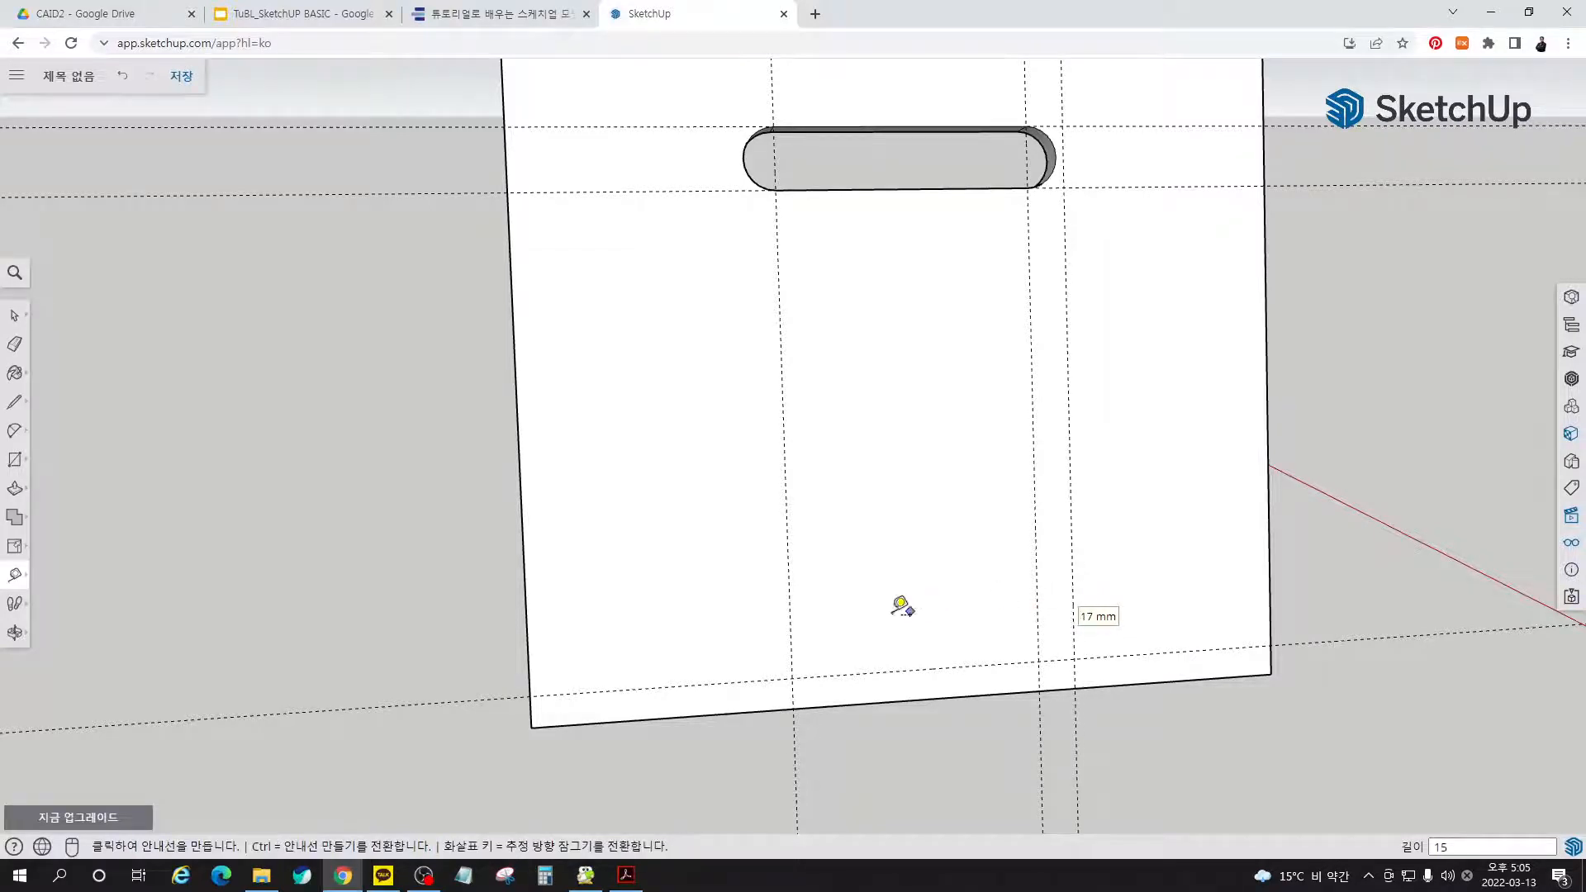
click(790, 631)
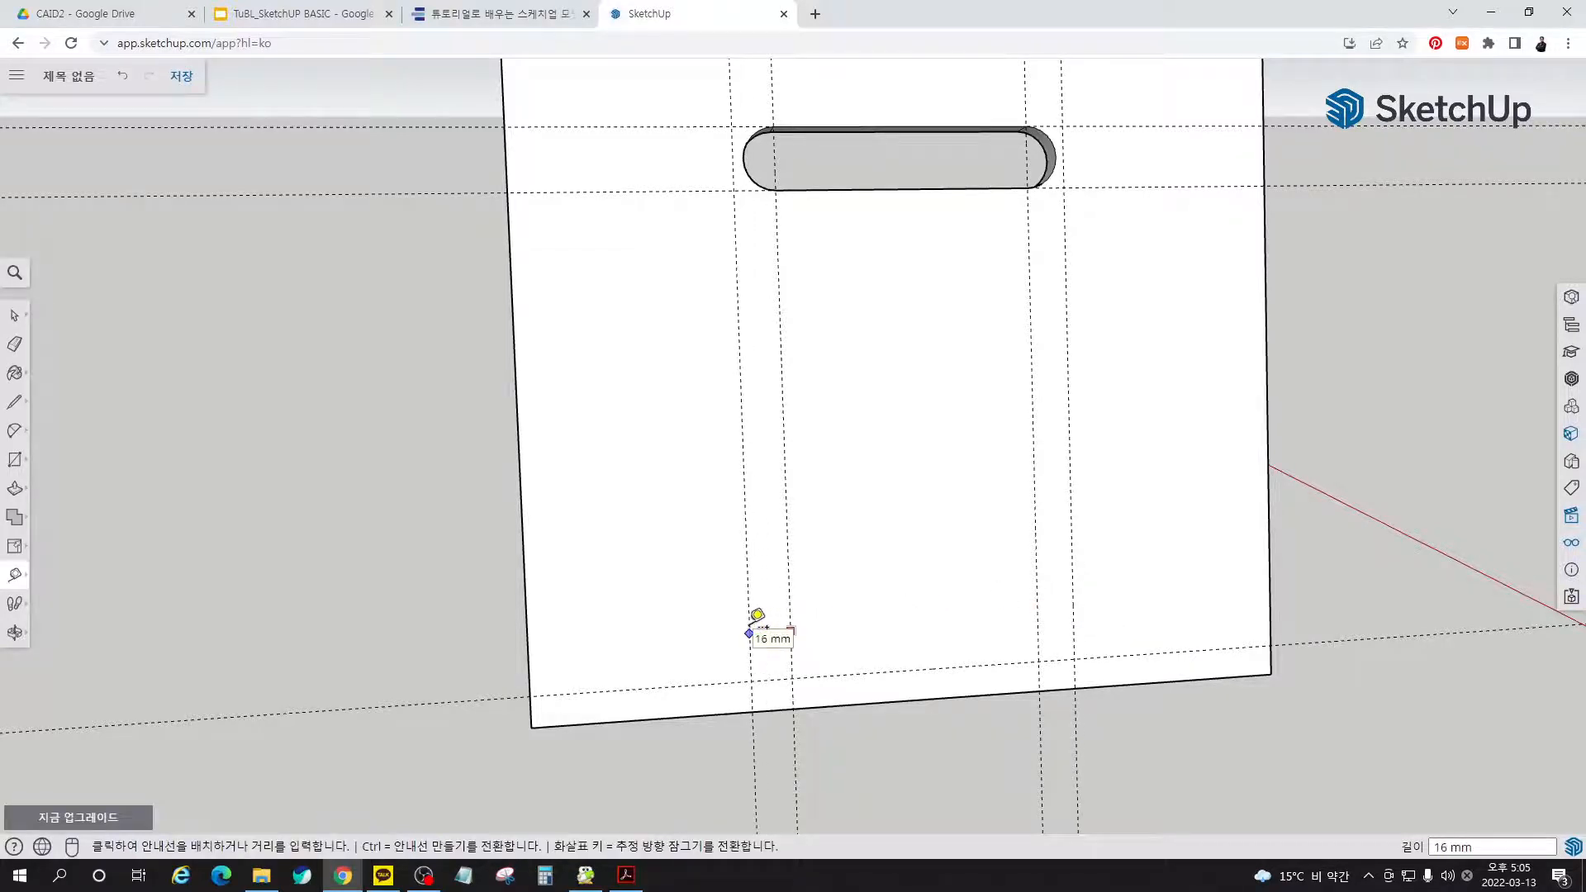
click(751, 625)
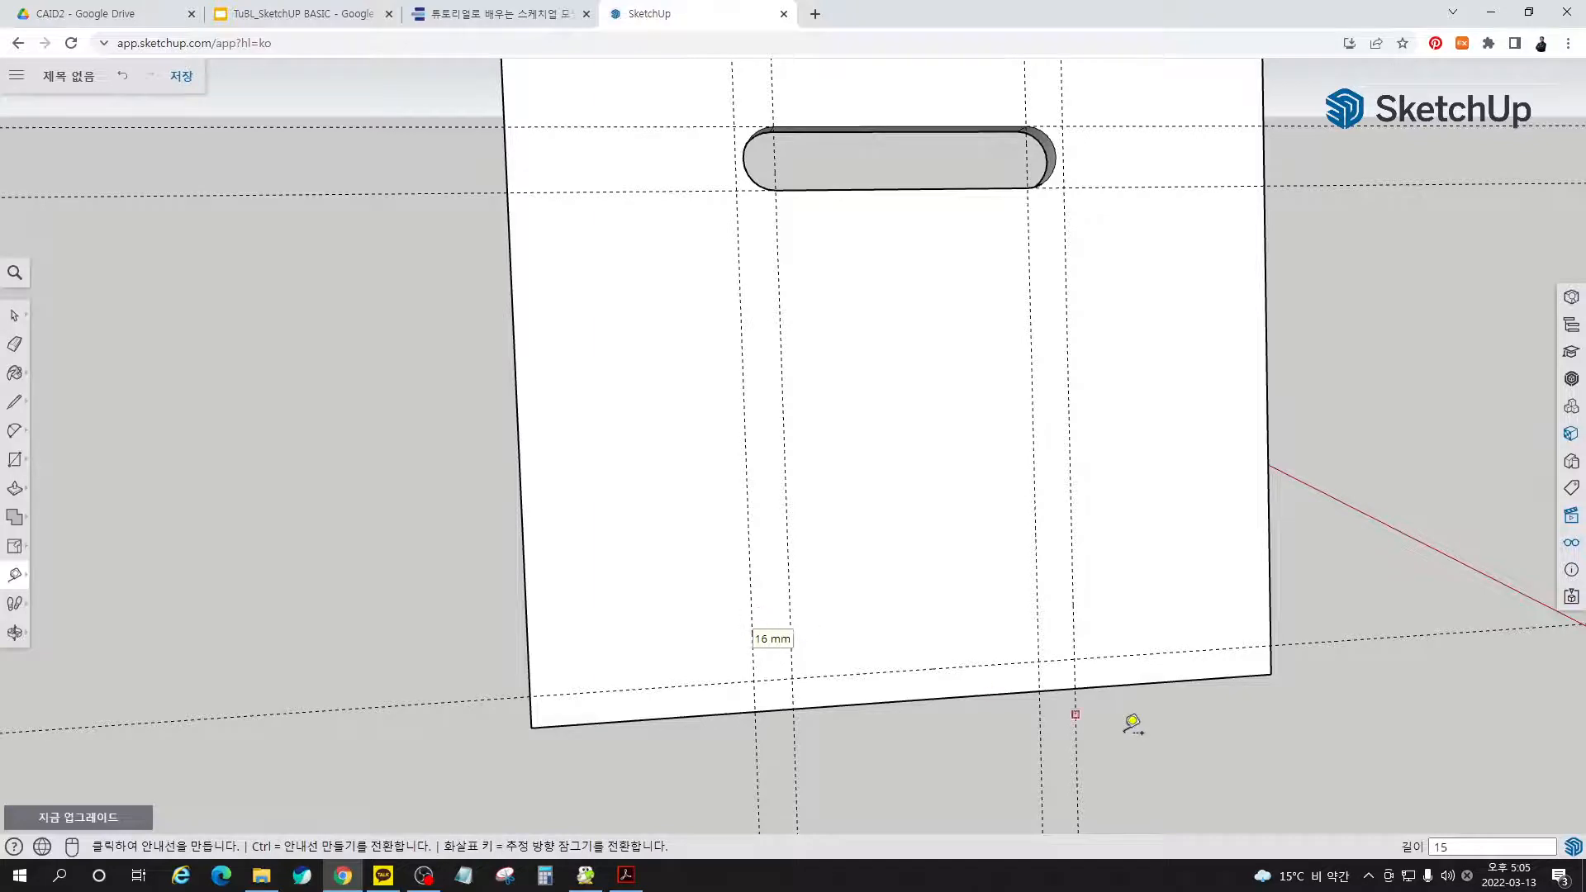
- Draw a trapezoid notch outline from the outer guides at the leg's bottom edge up to the inner guides on the 12 mm guide
middle_drag(1146, 728, 925, 645)
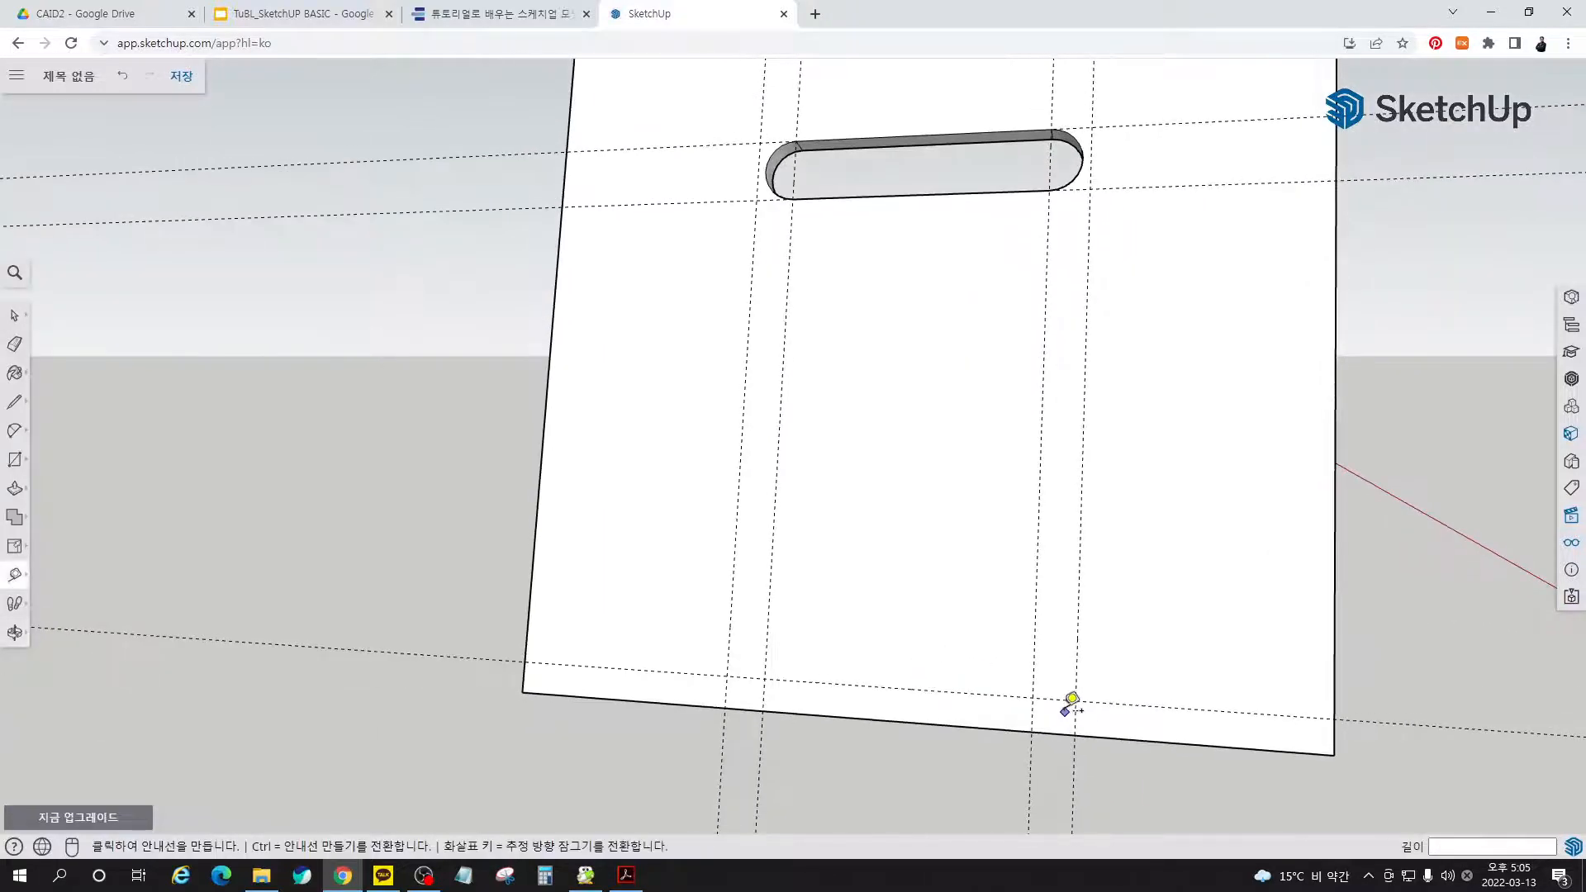
key(l)
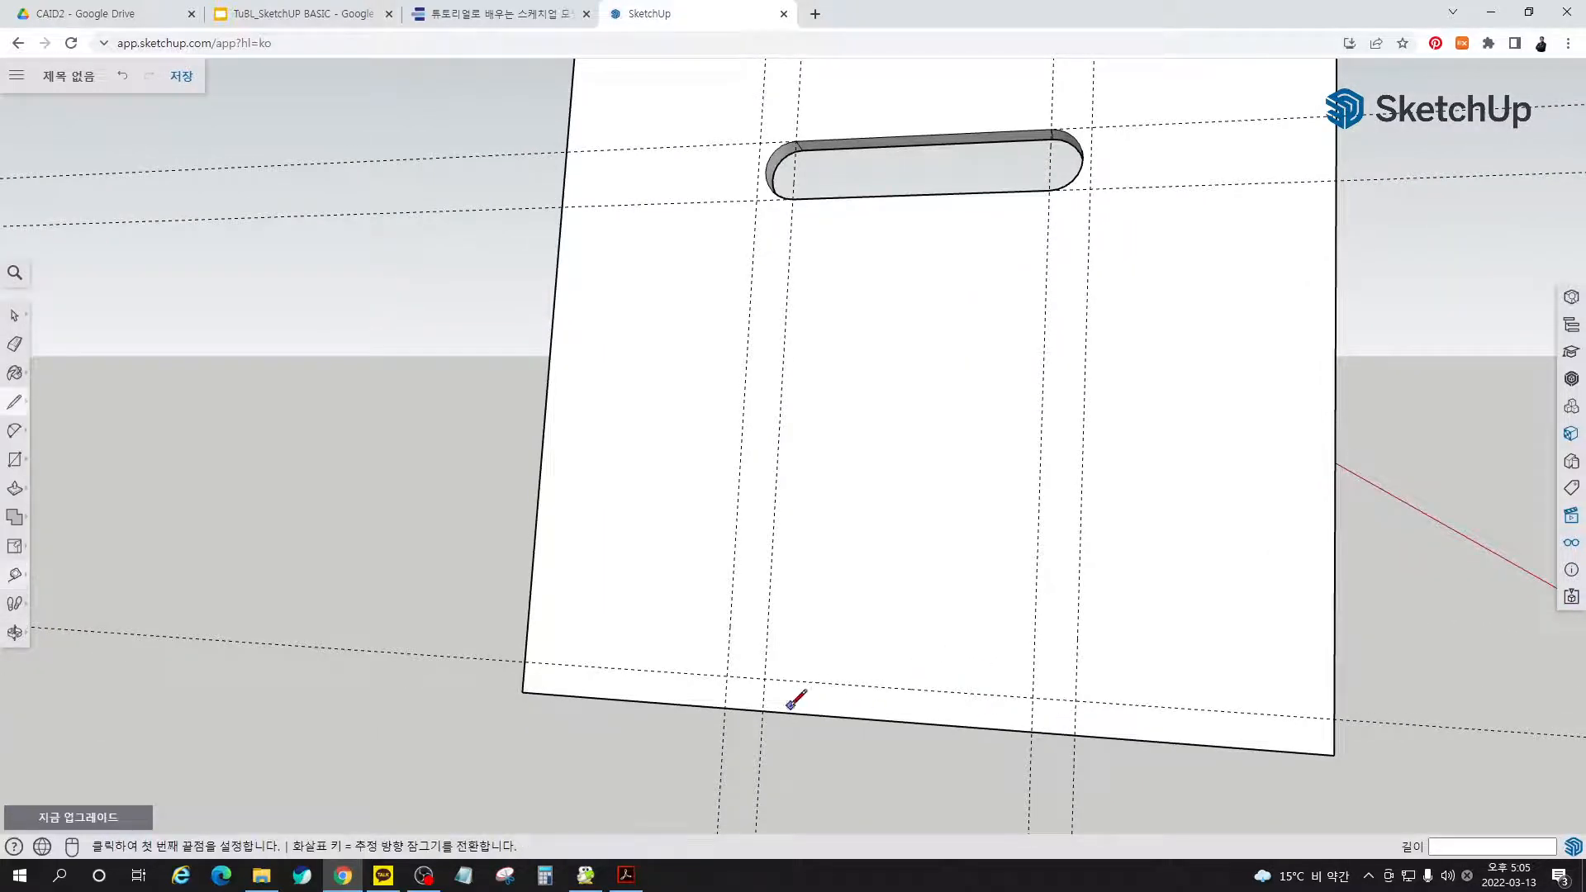
click(724, 707)
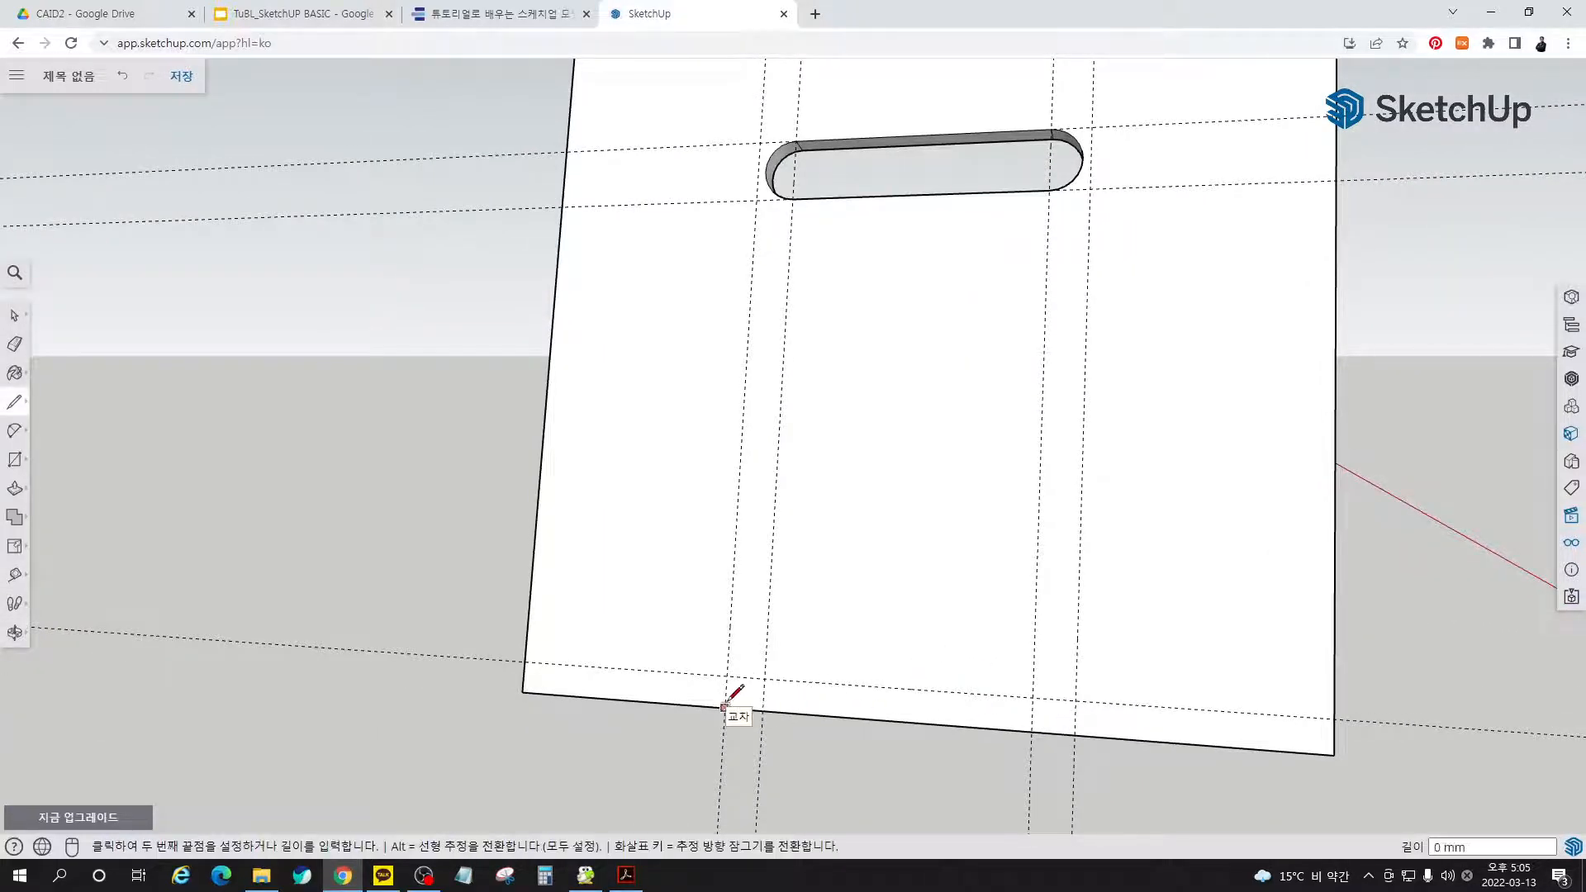
click(764, 678)
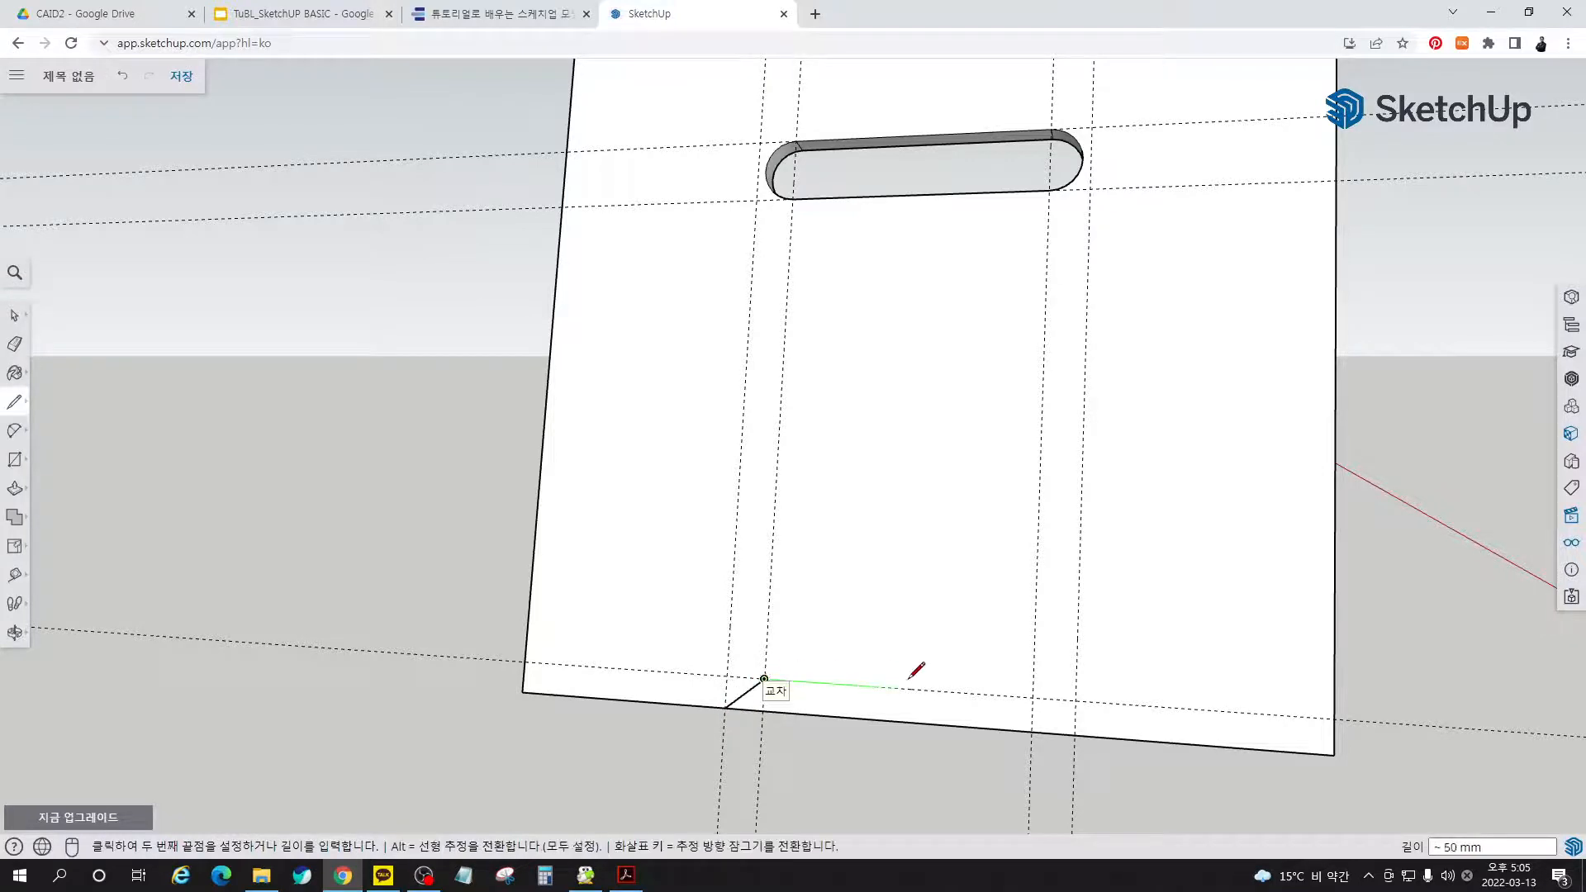
click(1033, 698)
click(1075, 733)
key(space)
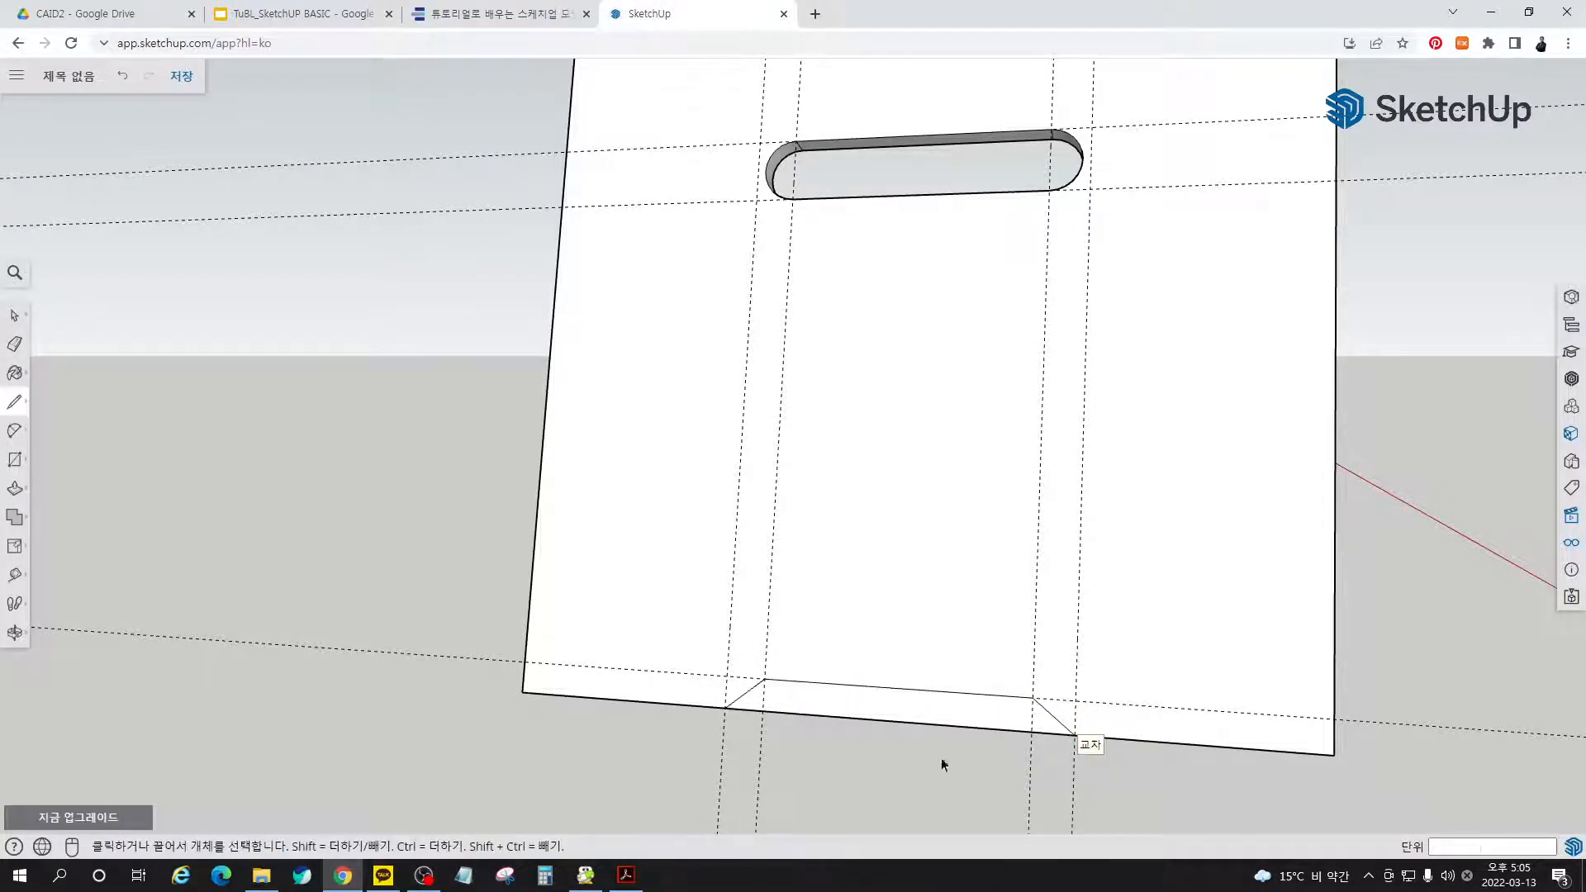
- Try cutting the trapezoid notch 10 mm through the leg with Push/Pull, and undo the cut
click(893, 649)
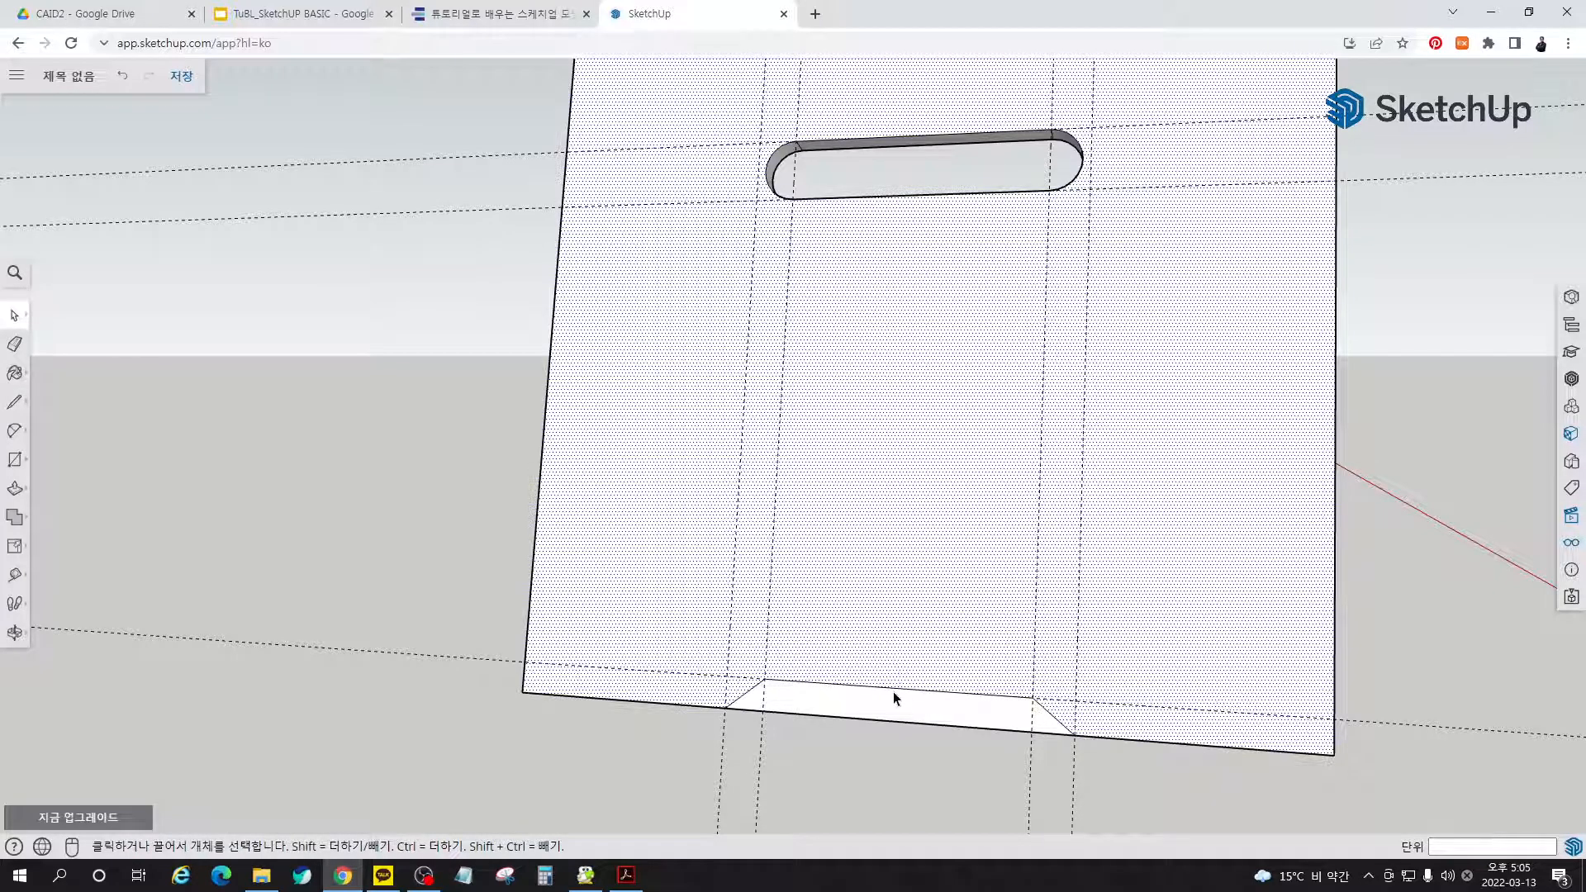
click(894, 696)
click(866, 732)
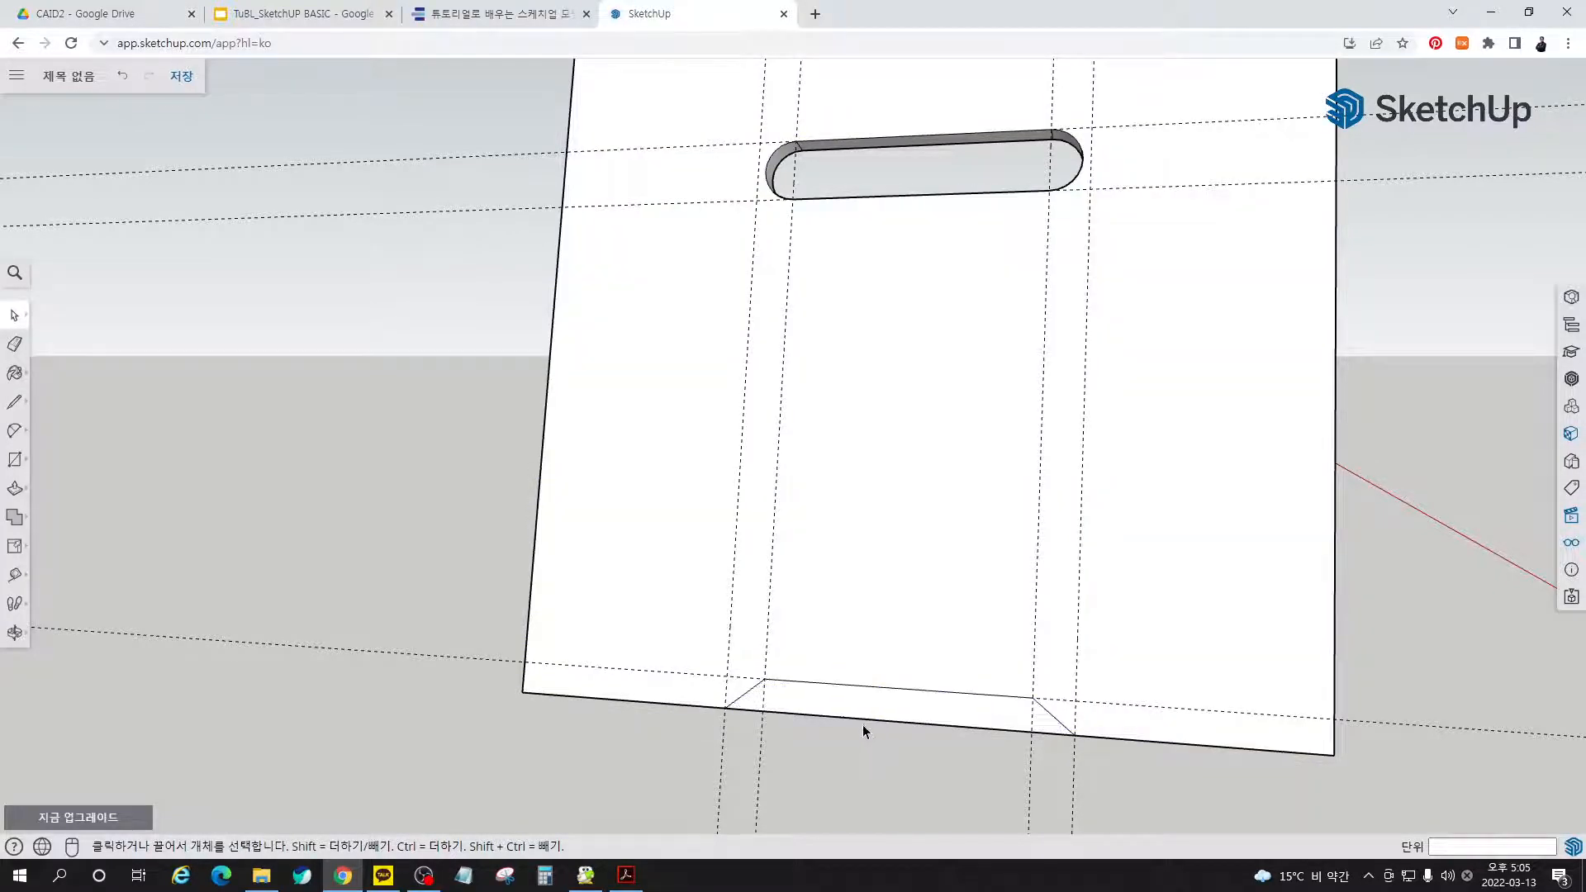
key(p)
click(871, 712)
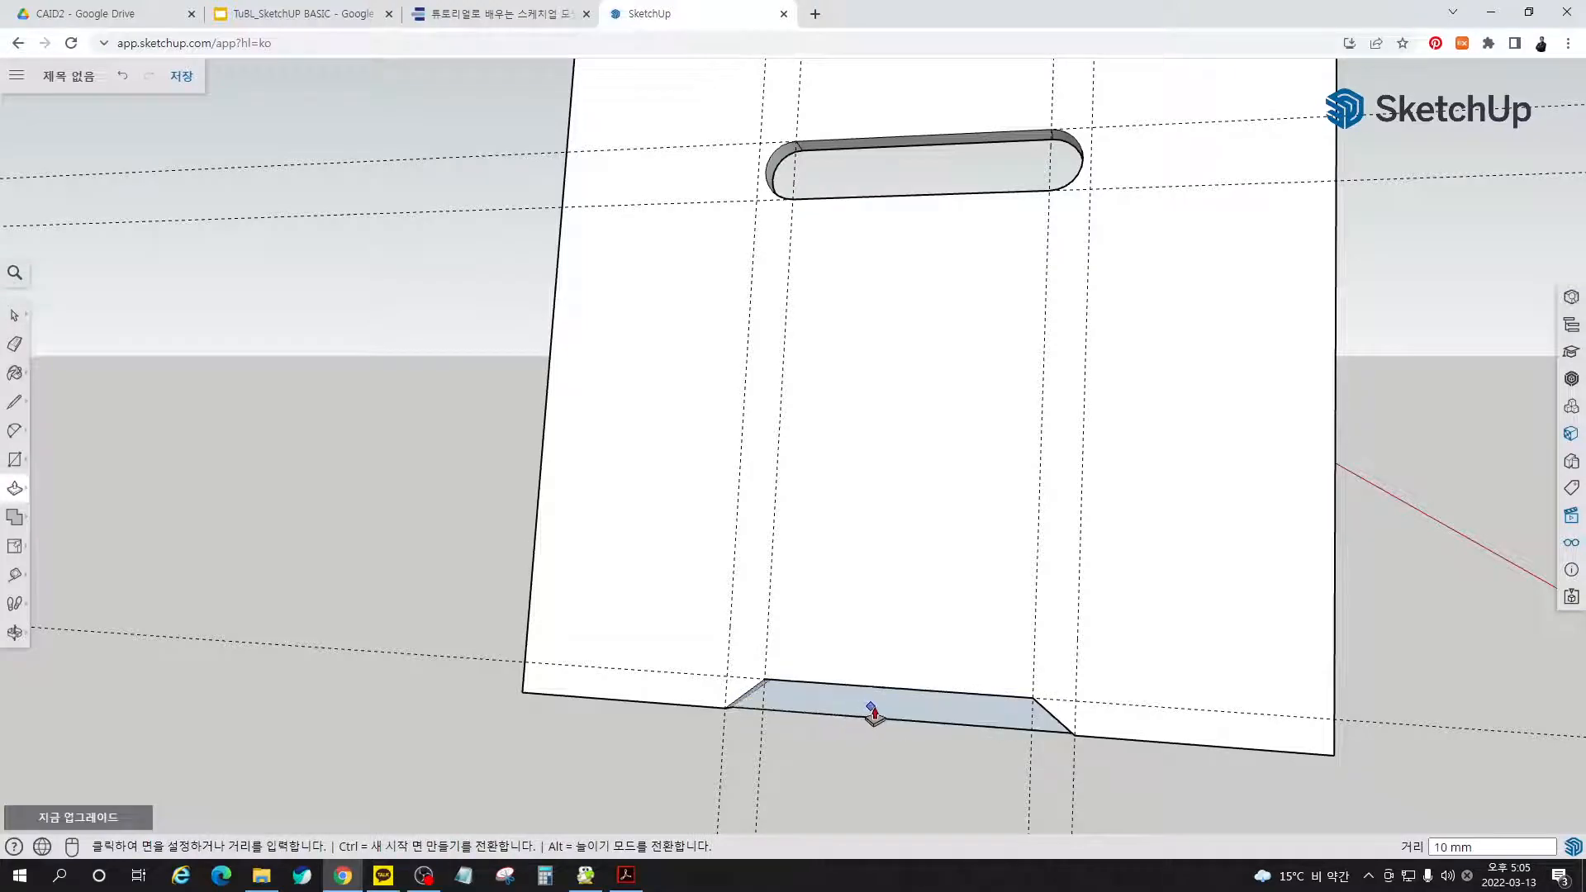
click(913, 717)
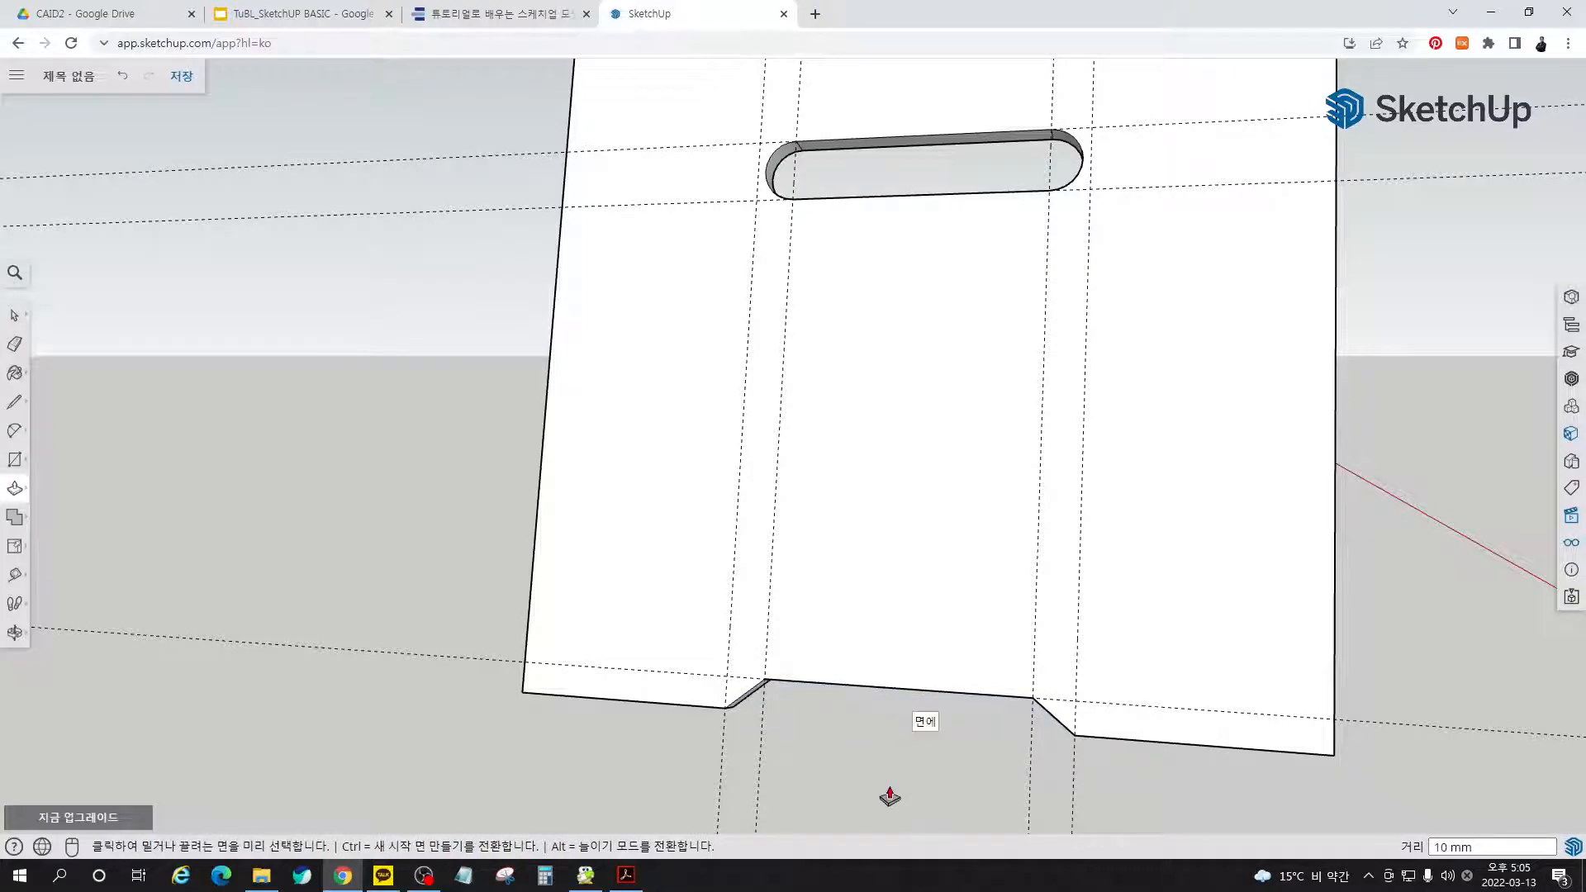
key(ctrl+z)
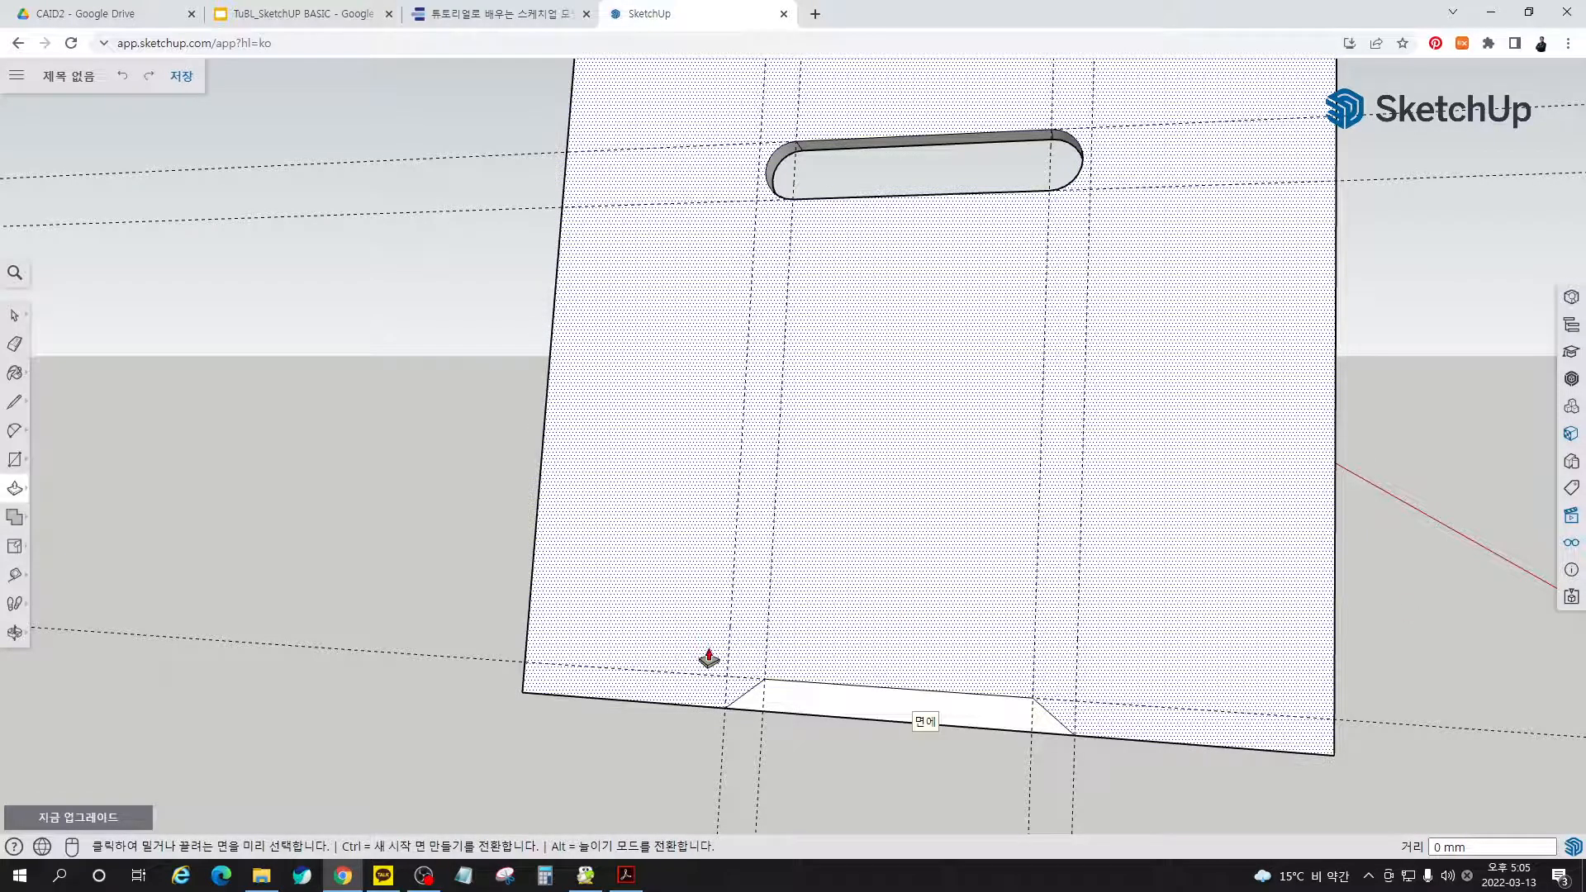
- Add vertical guides 5 mm inward from both upper corners of the trapezoid notch
scroll(709, 658, up, 3)
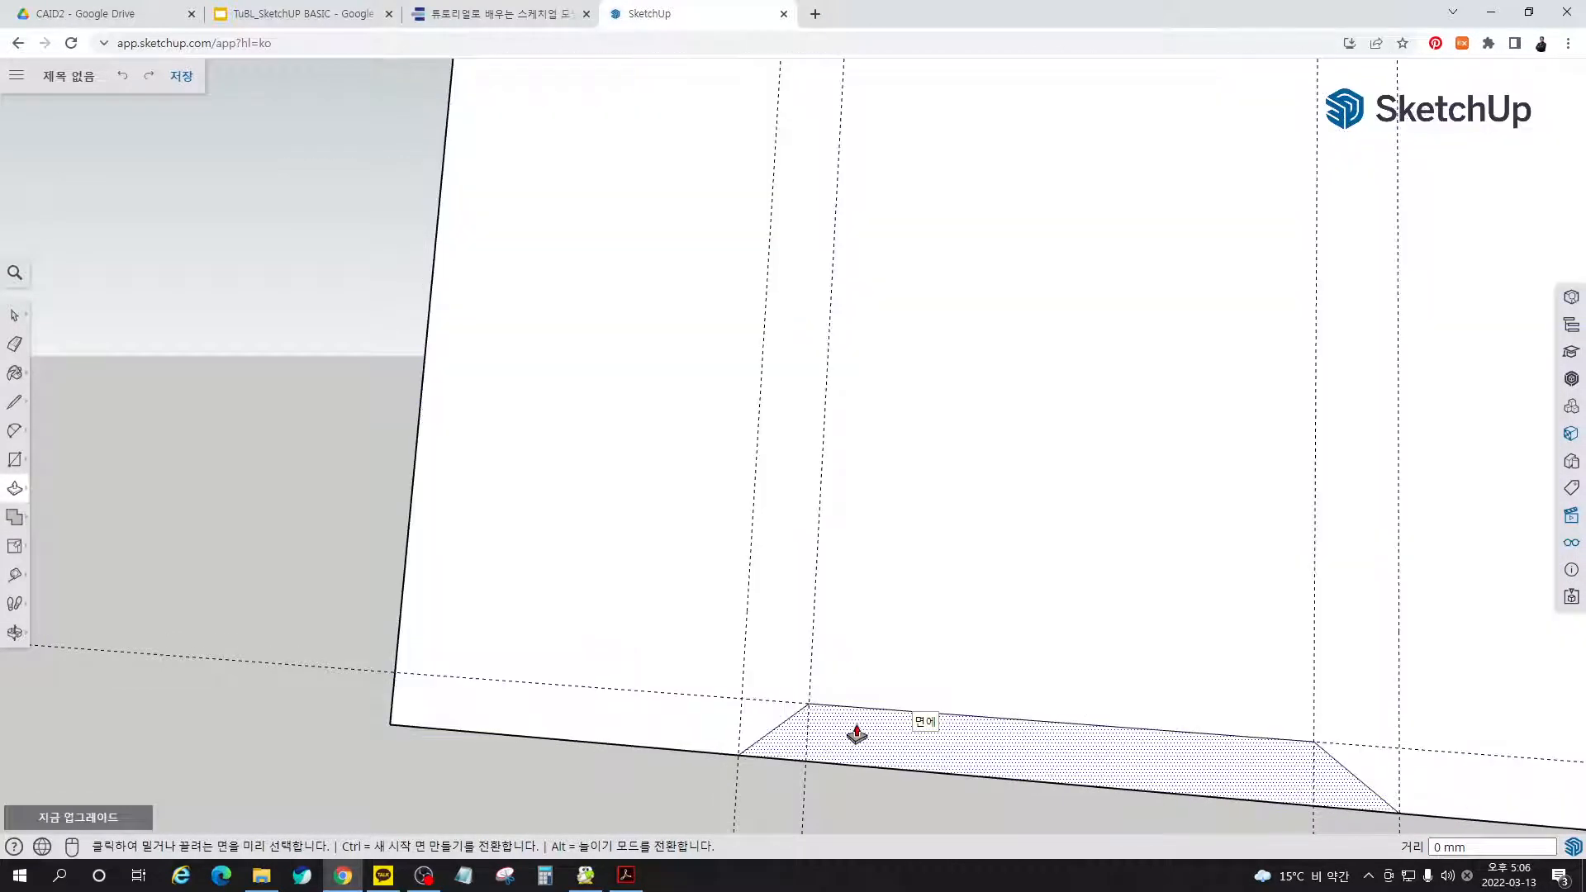
key(t)
click(811, 656)
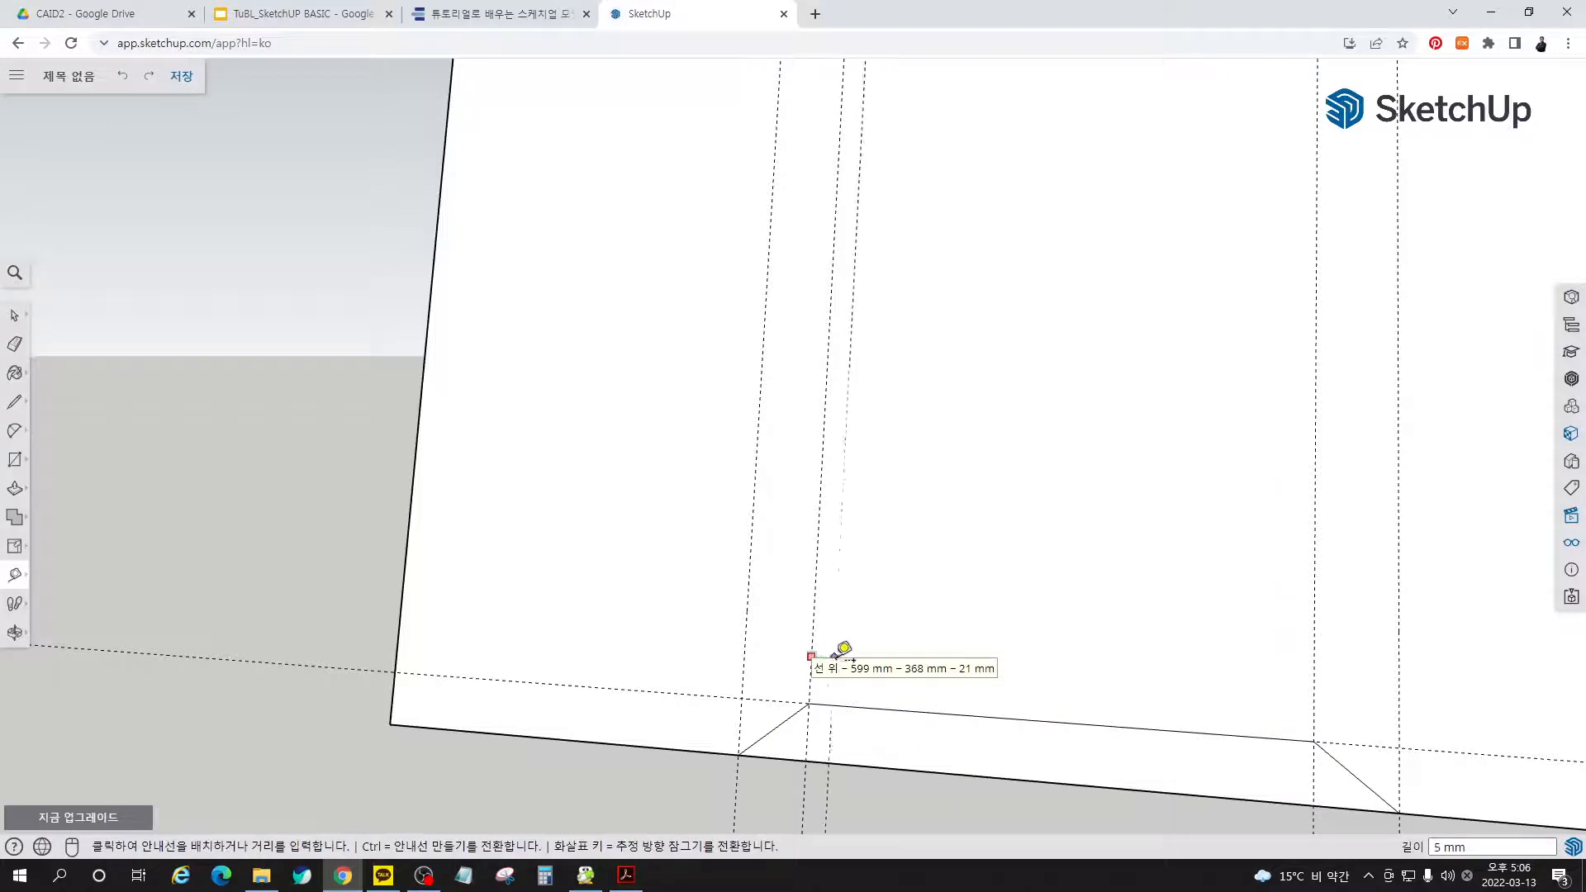
click(848, 651)
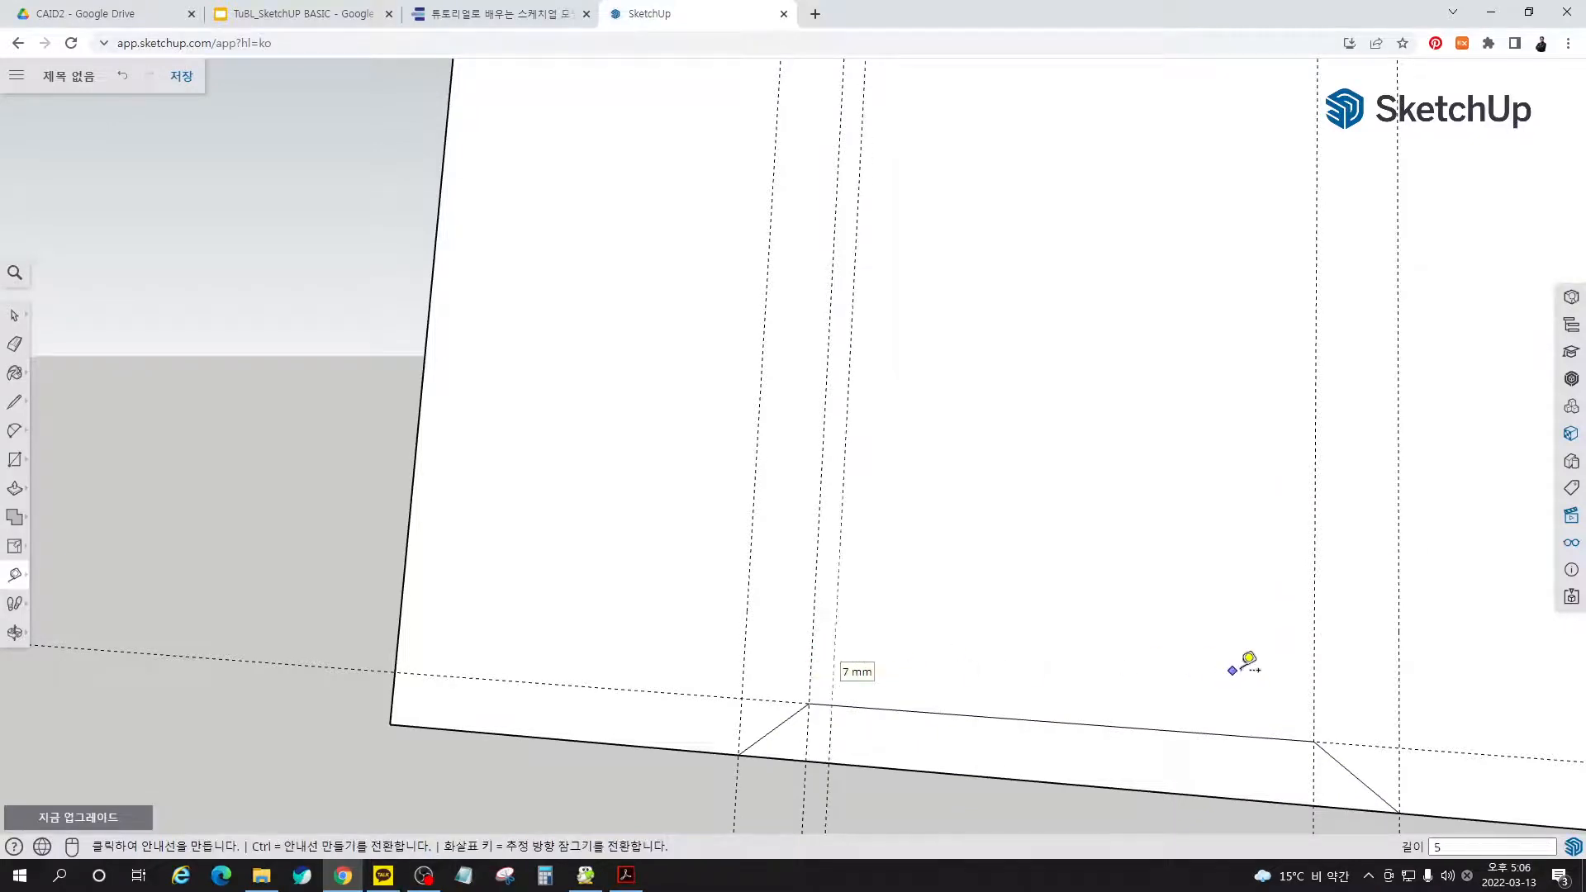
click(1310, 654)
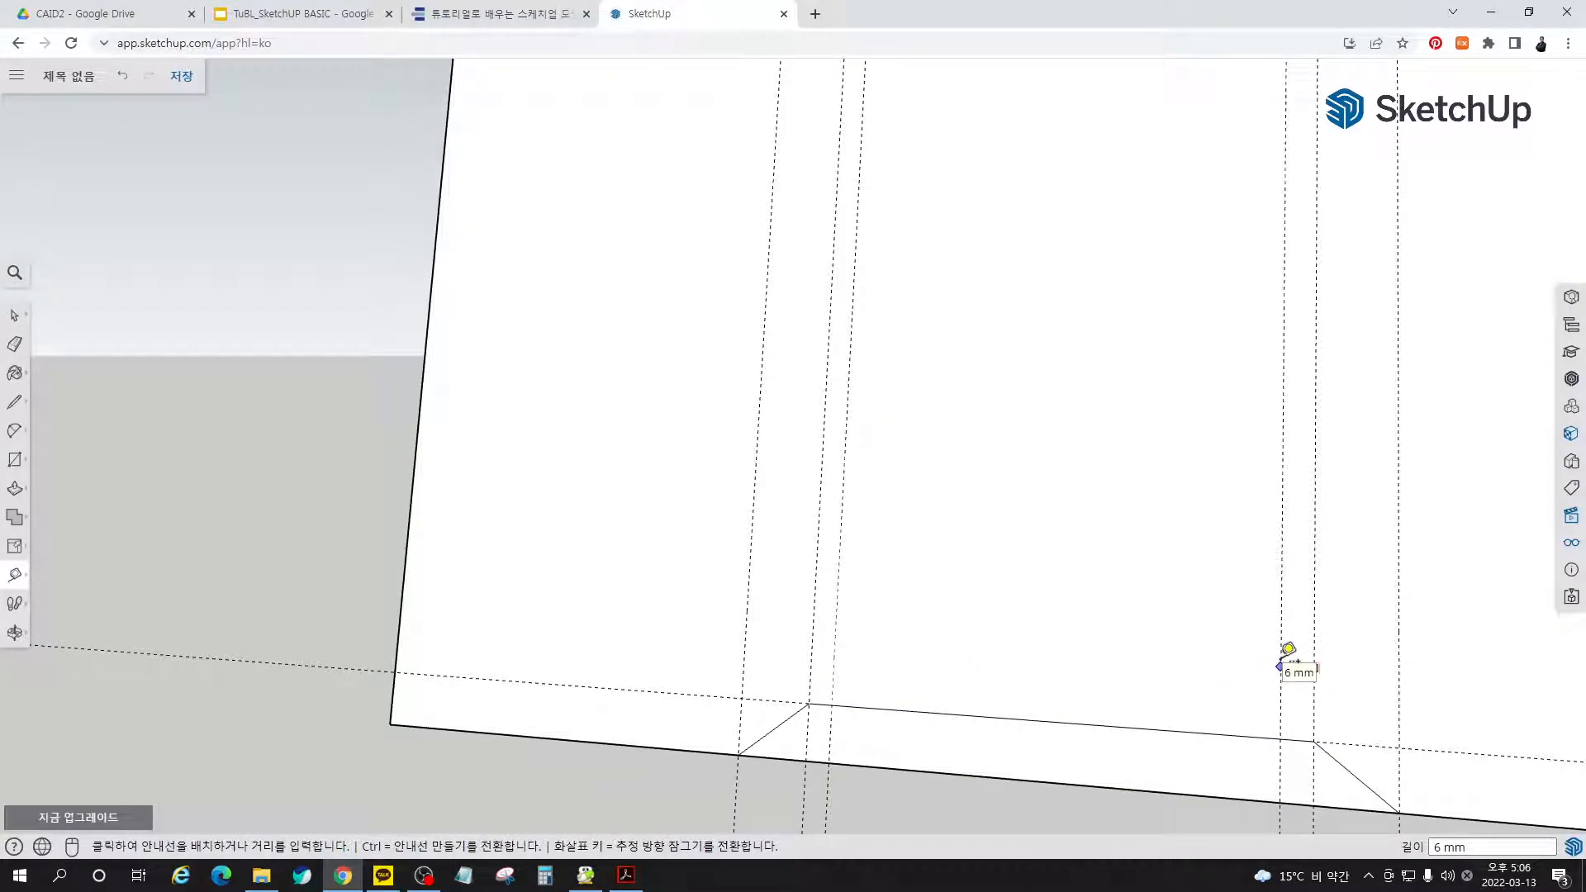
text(5)
- Round the notch's upper-left corner with a 6-segment arc from the 5 mm guide intersection, tangent to the slanted edge
scroll(686, 758, up, 5)
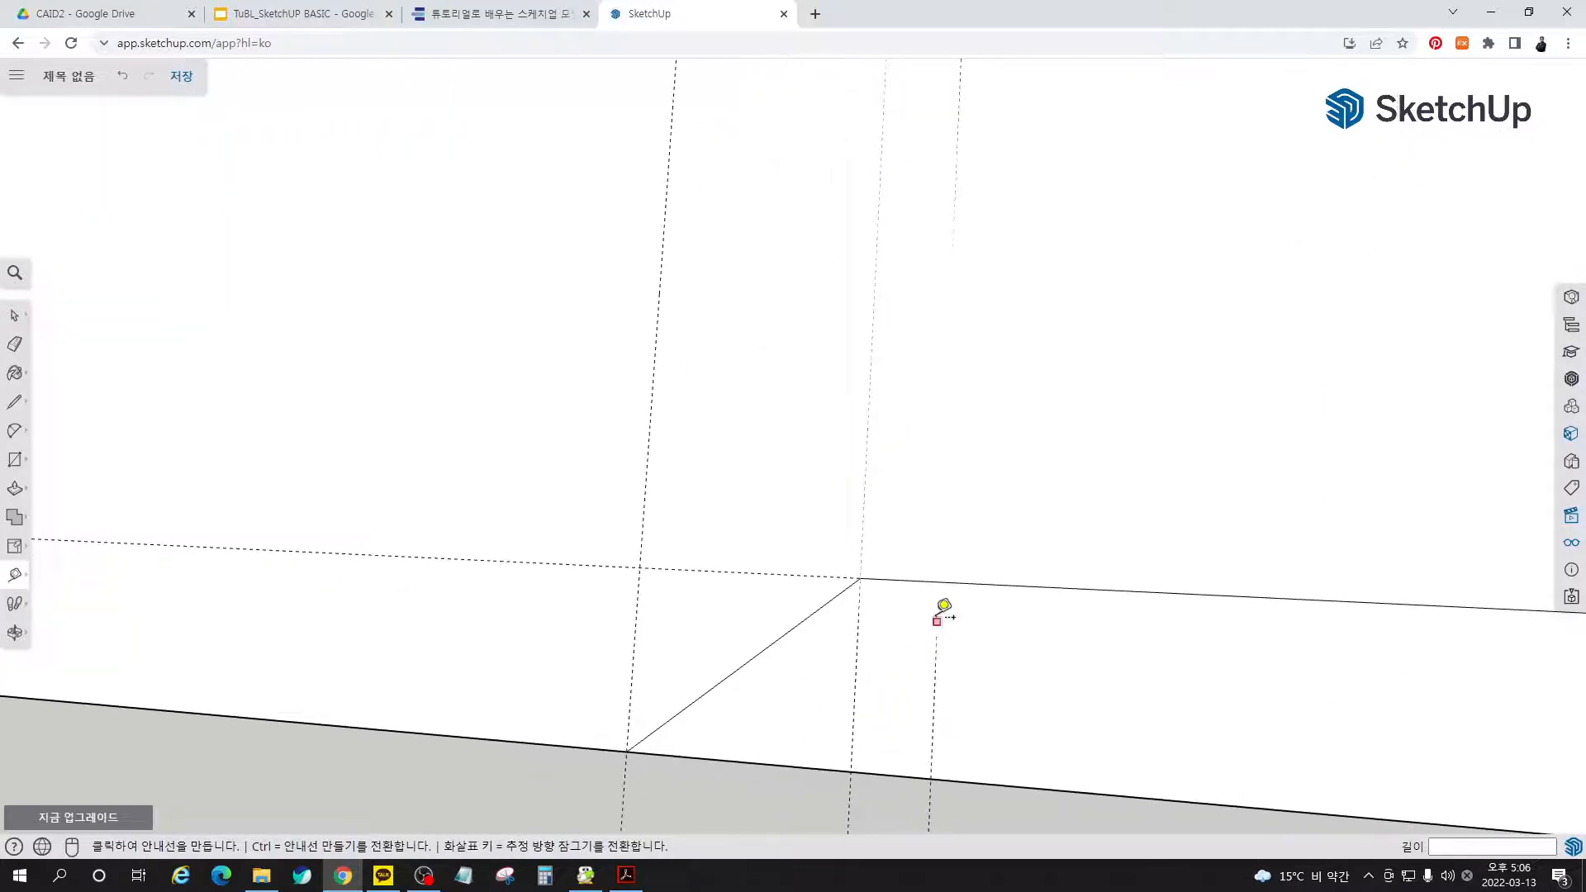
middle_drag(975, 610, 856, 620)
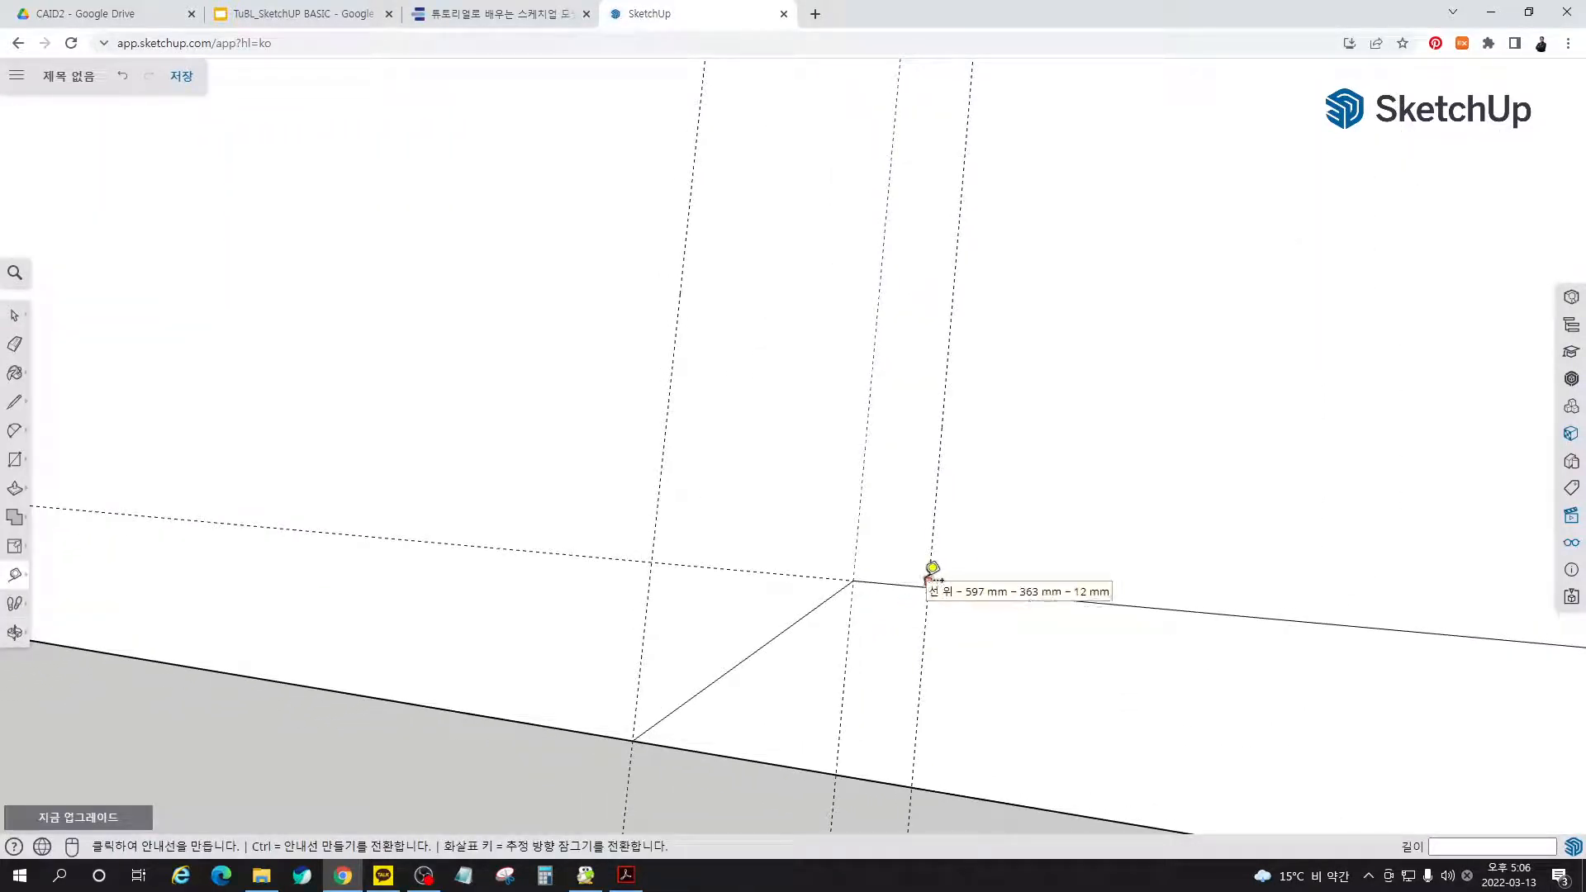
key(a)
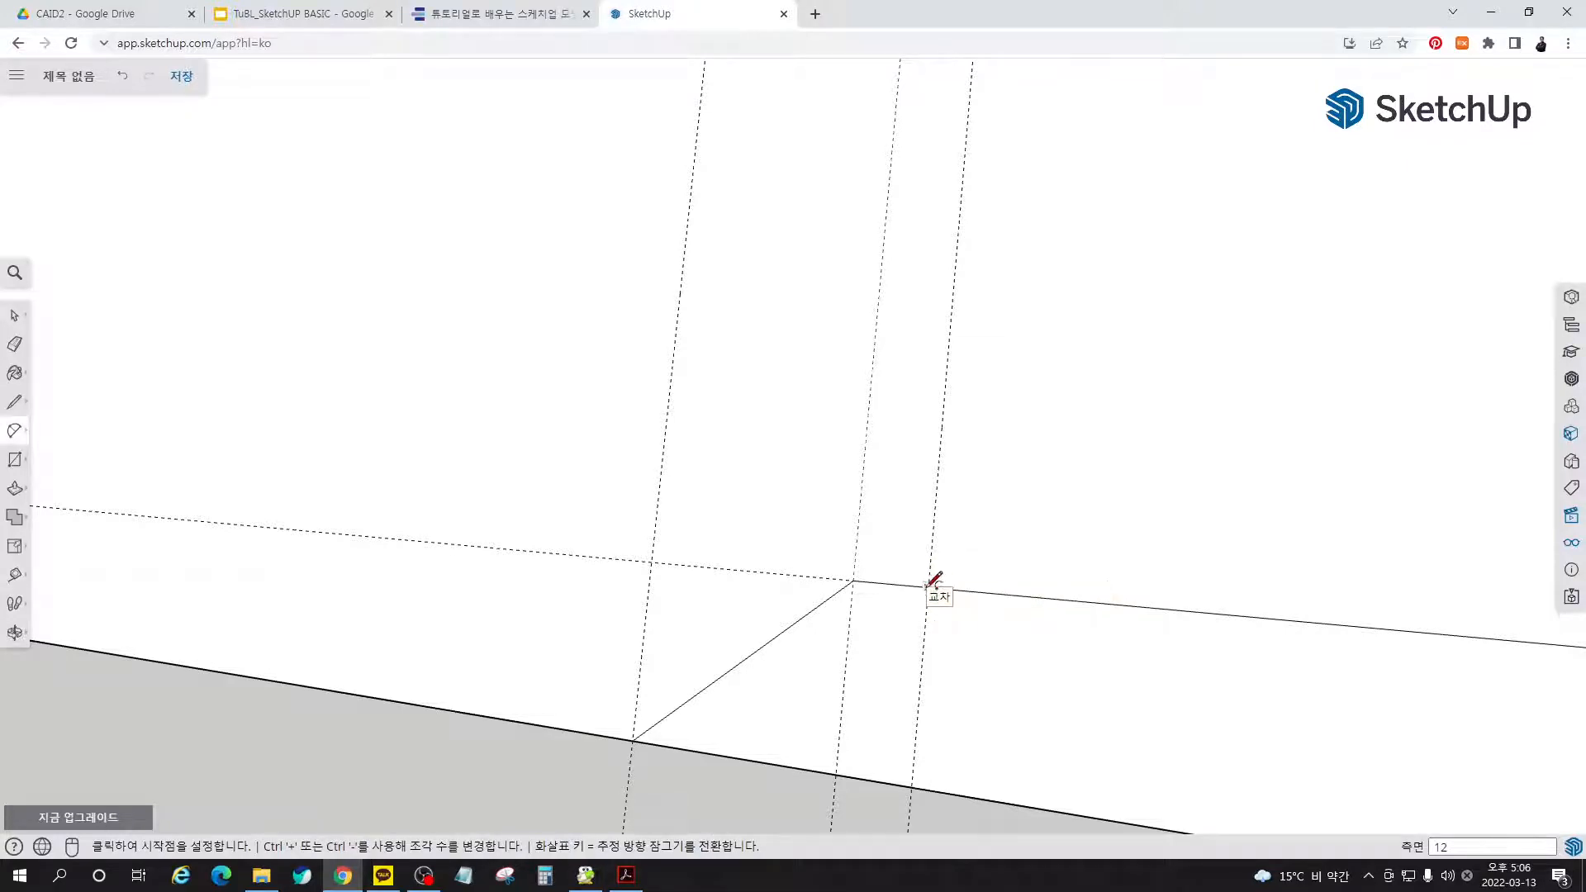
click(927, 586)
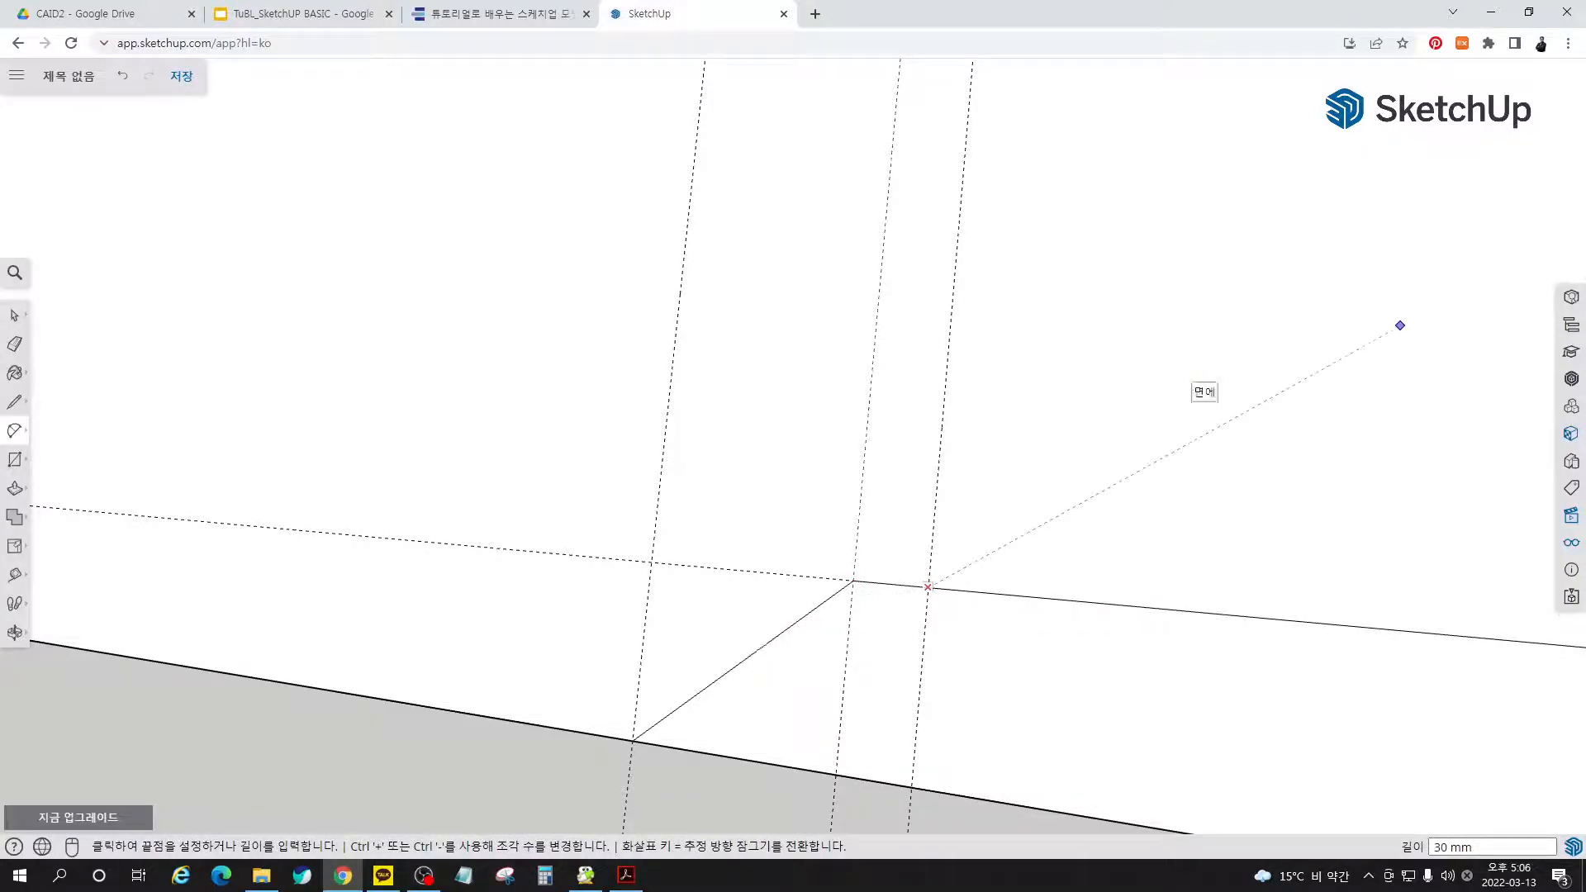
key(Escape)
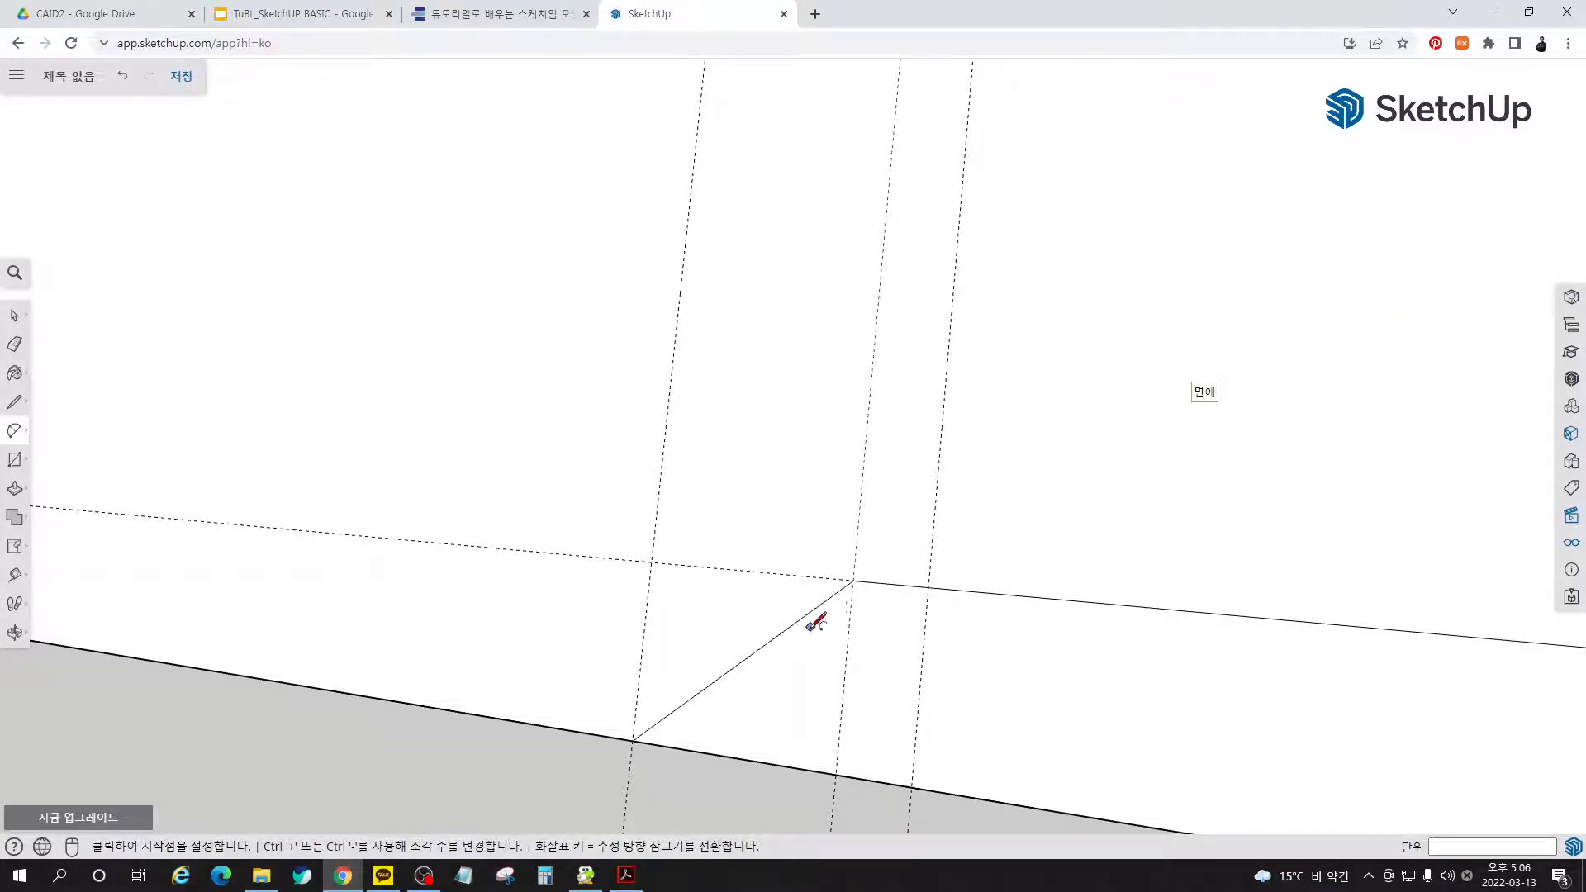
scroll(739, 726, up, 3)
scroll(760, 464, down, 2)
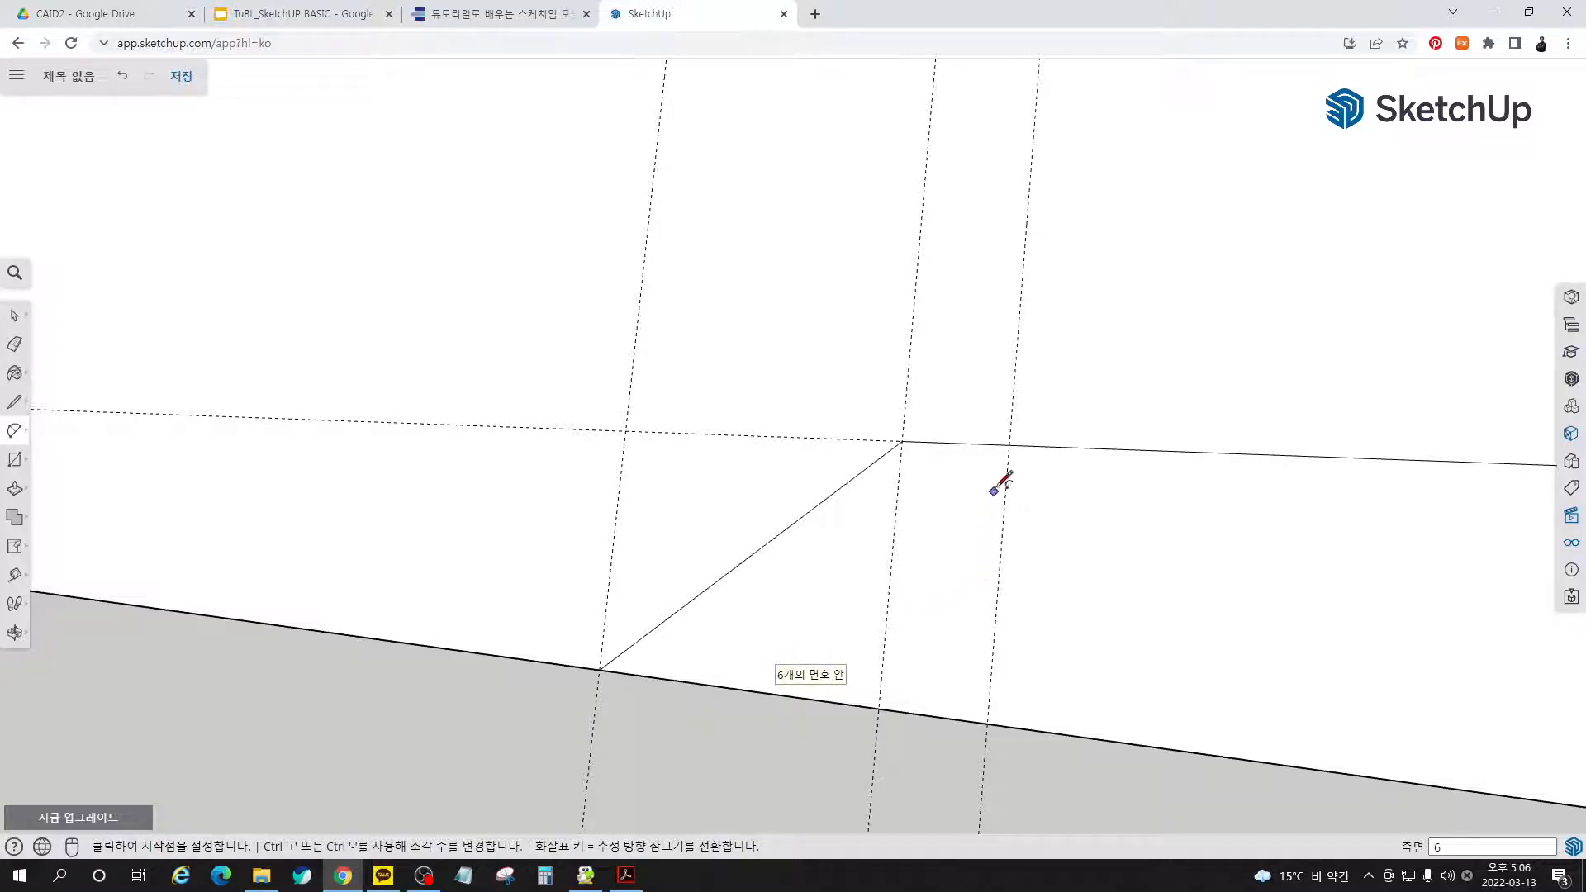
click(1010, 444)
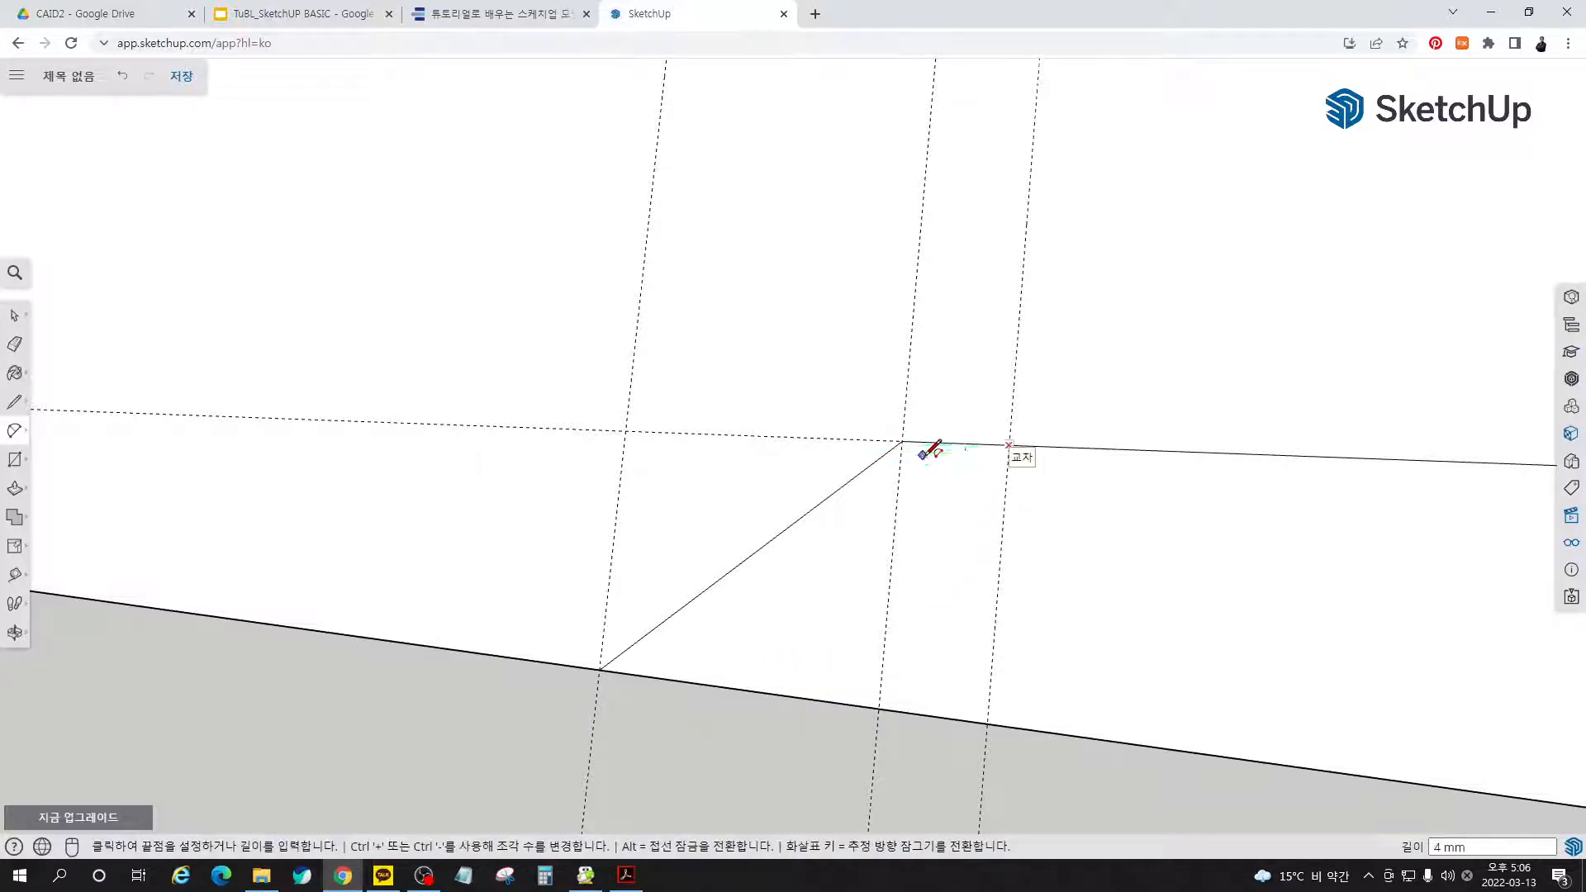
click(824, 498)
- Round the notch's upper-right corner with a matching arc from its 5 mm guide intersection, tangent to the slanted edge
scroll(379, 652, down, 3)
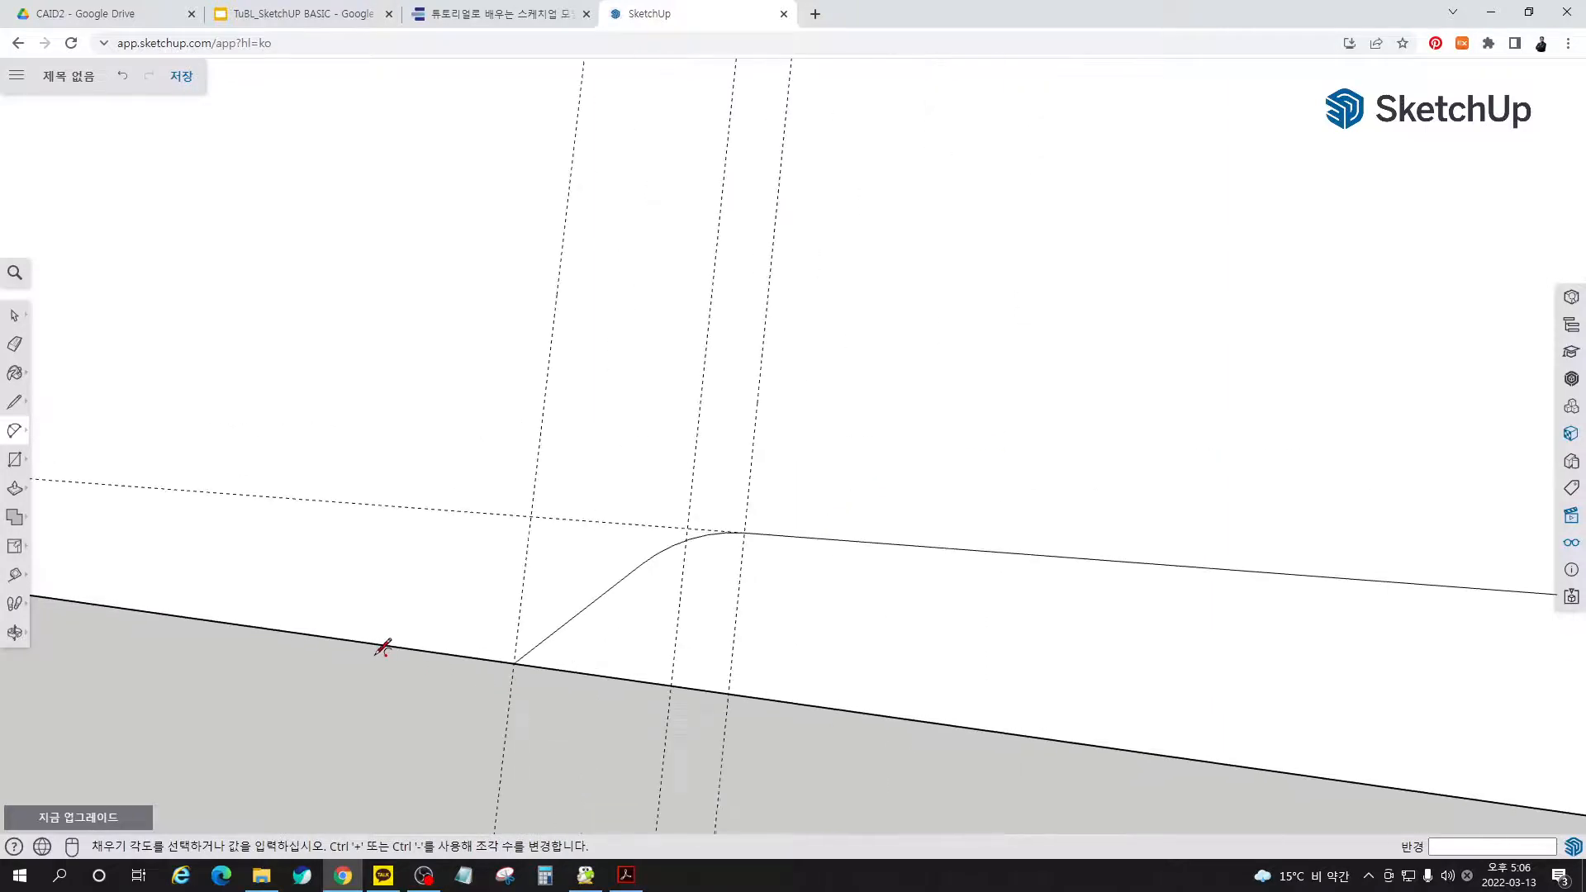
scroll(381, 649, down, 3)
scroll(974, 679, up, 5)
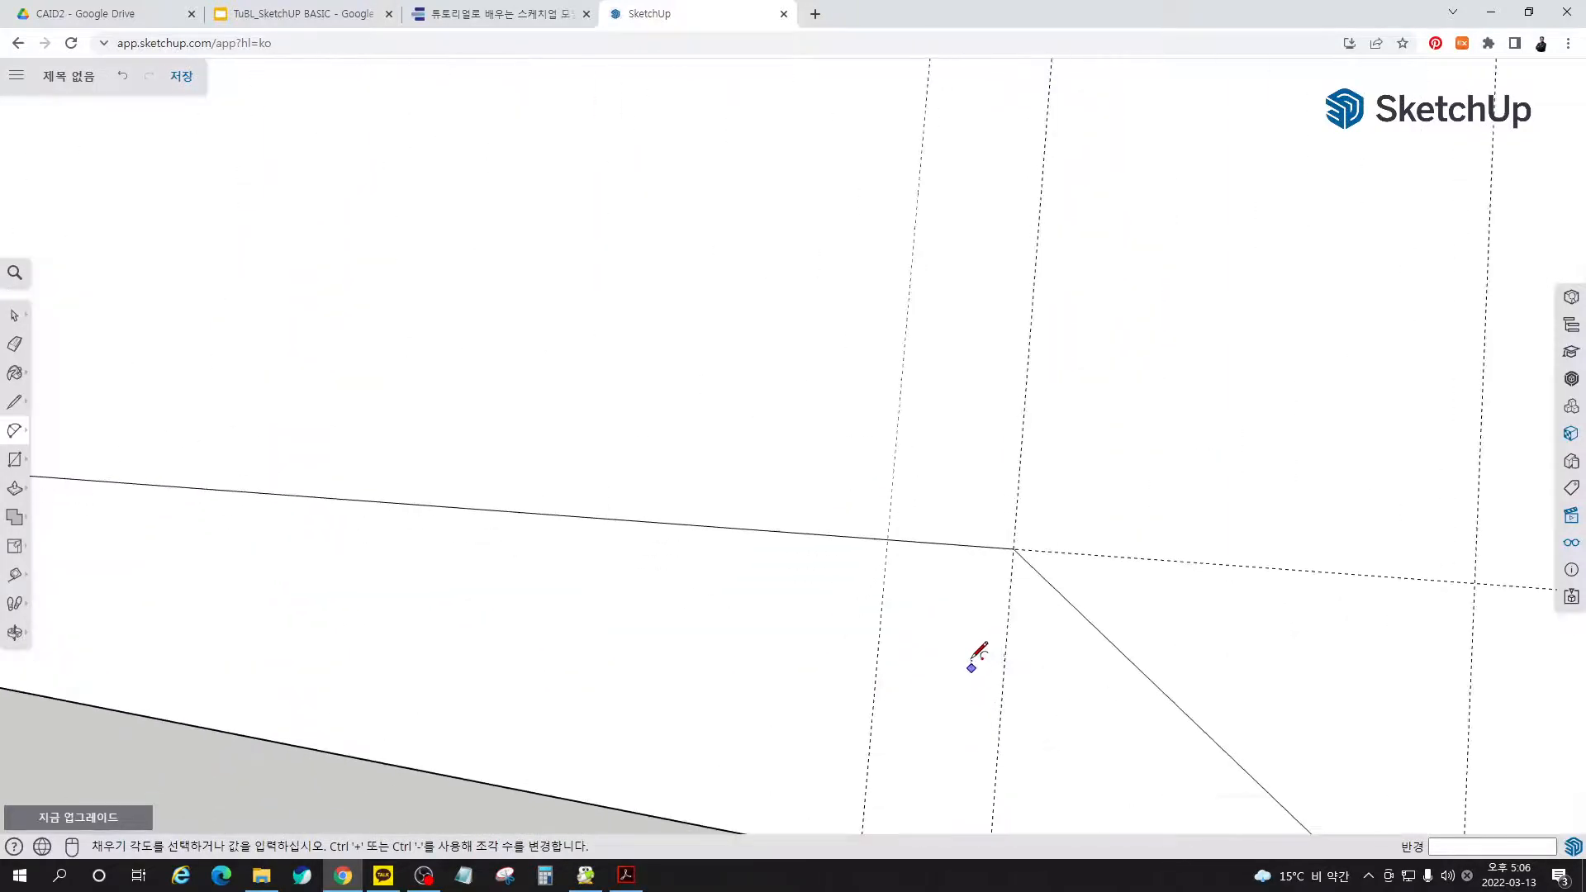
click(888, 538)
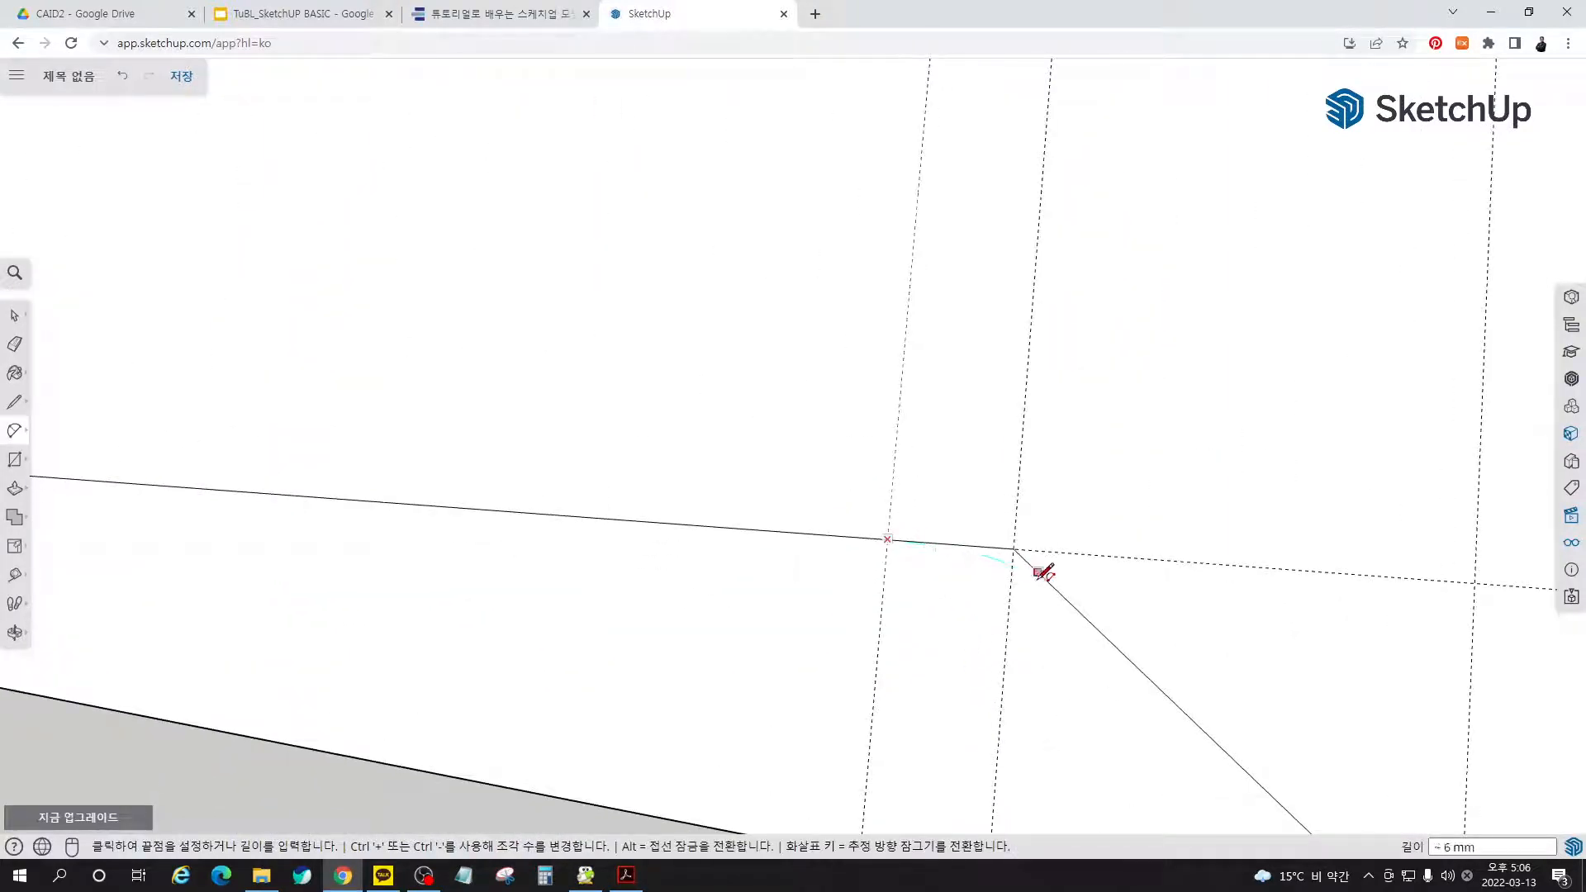
click(1120, 641)
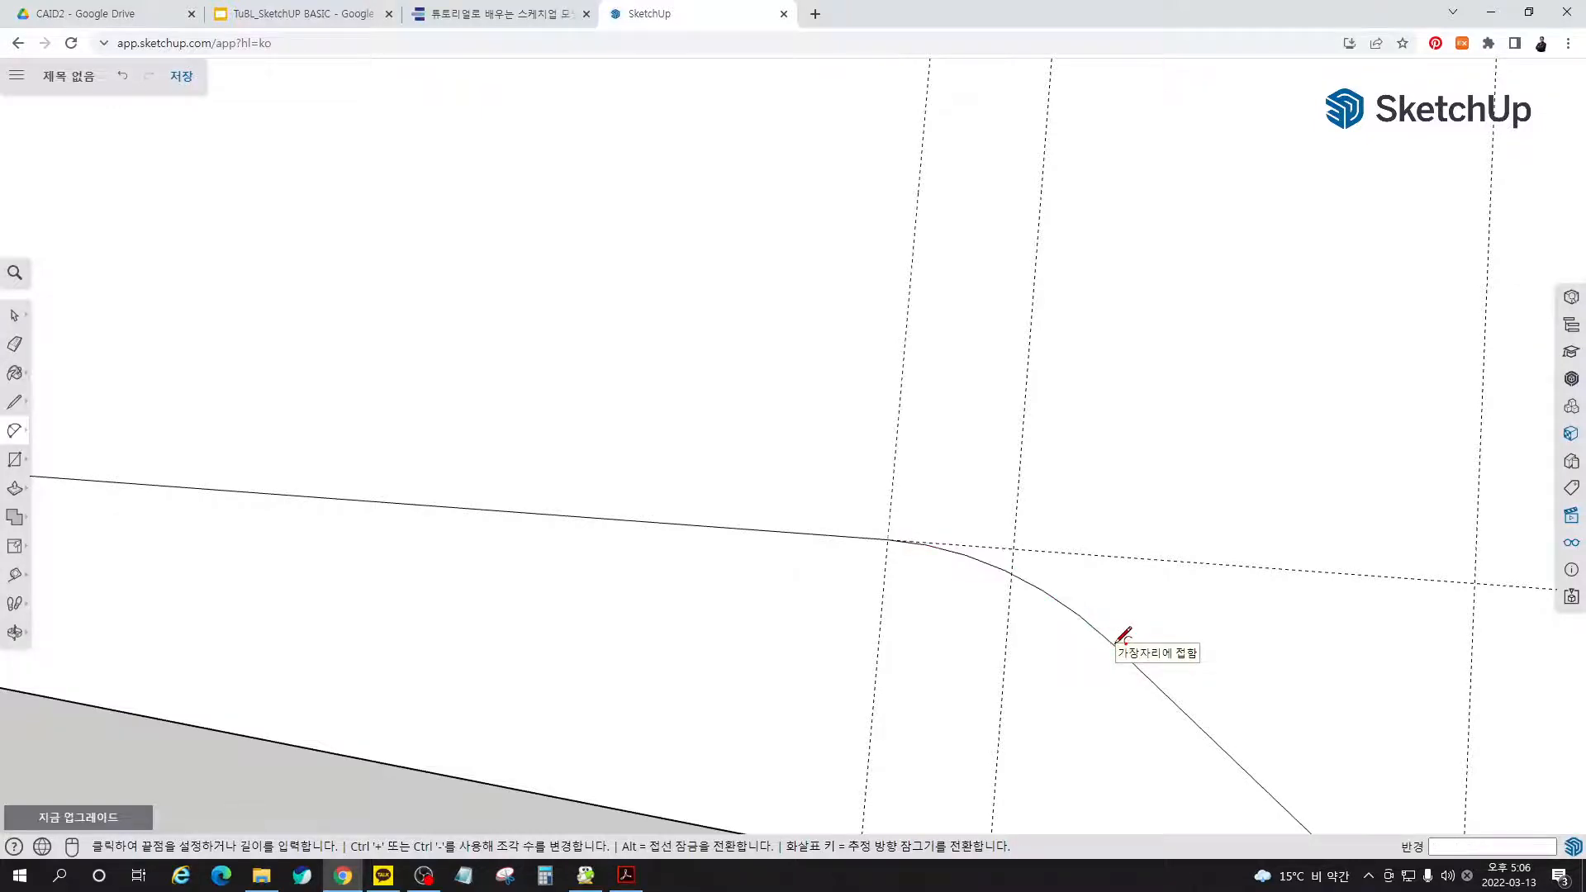
scroll(1074, 504, down, 3)
scroll(1065, 491, down, 2)
key(space)
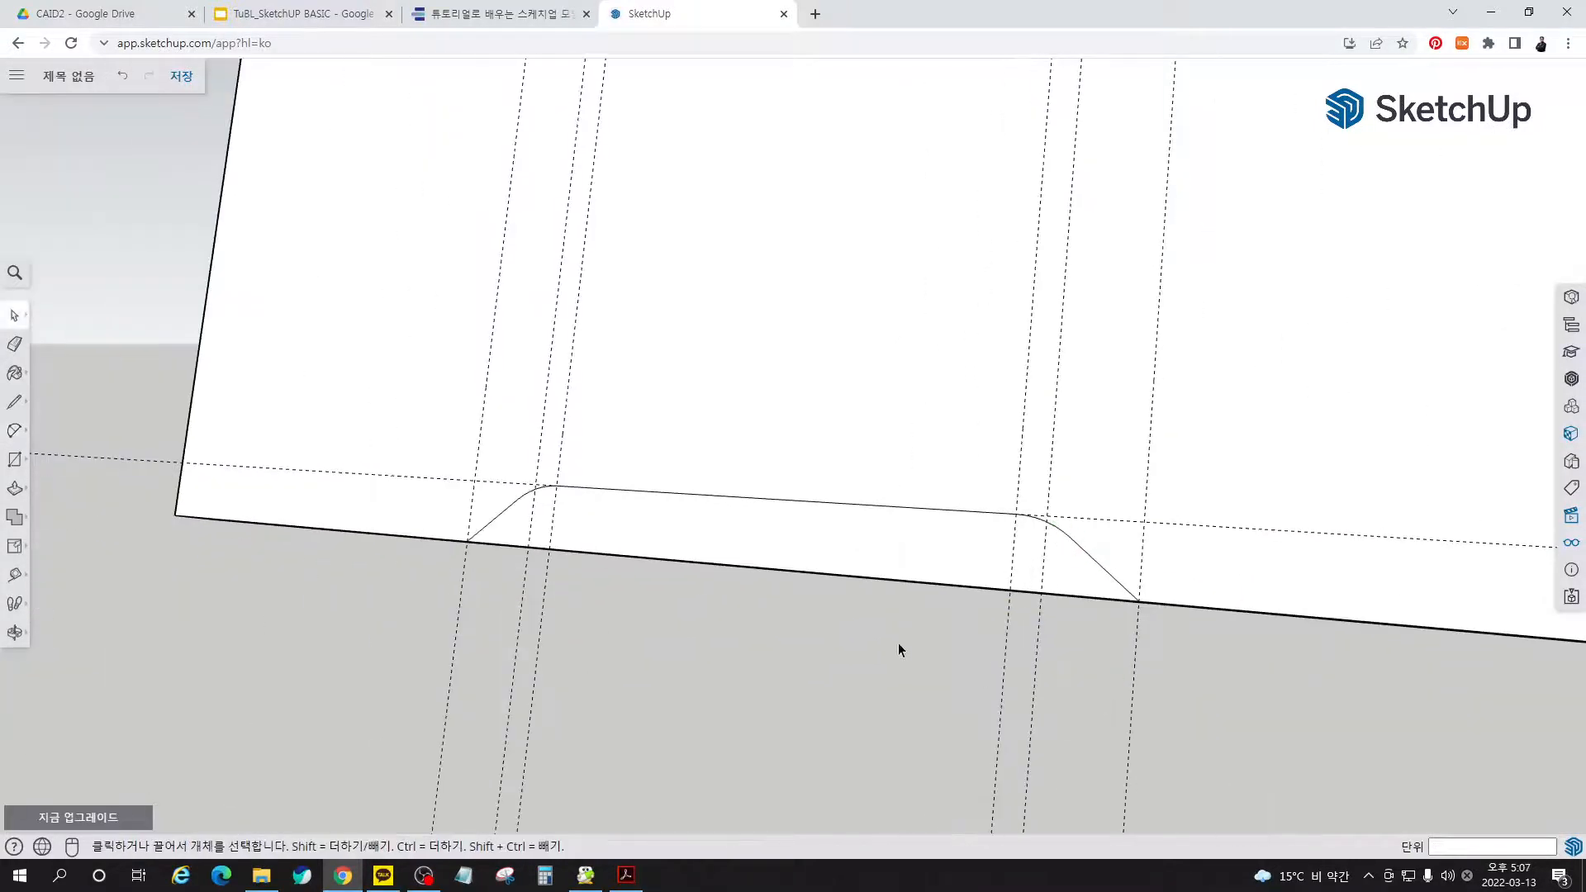
- Delete all construction guides from the model
middle_drag(899, 648, 1027, 723)
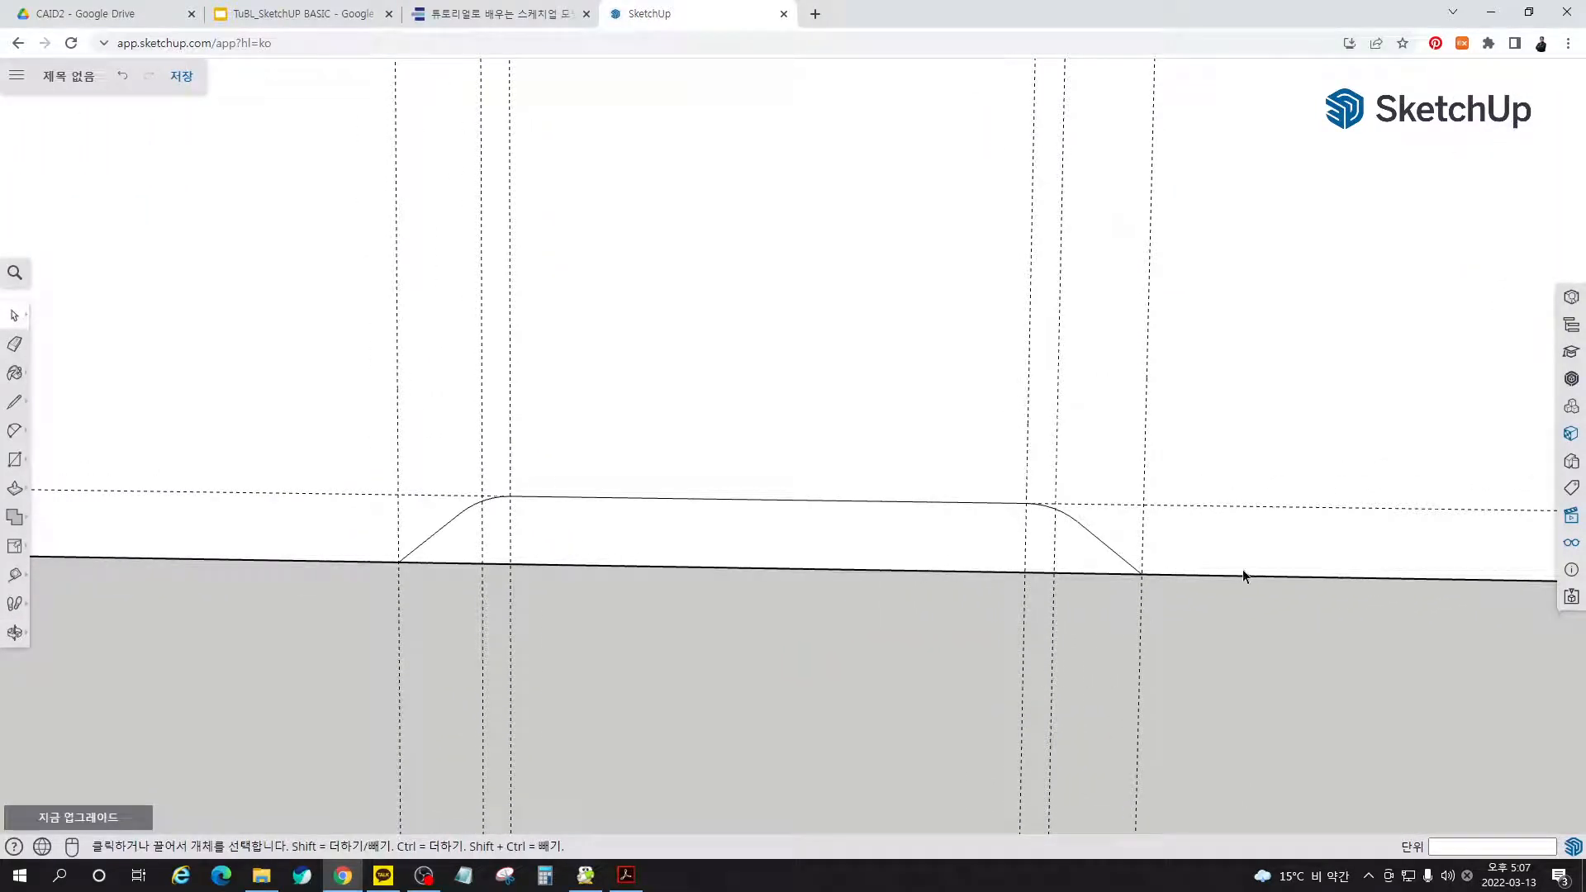
scroll(1033, 570, down, 2)
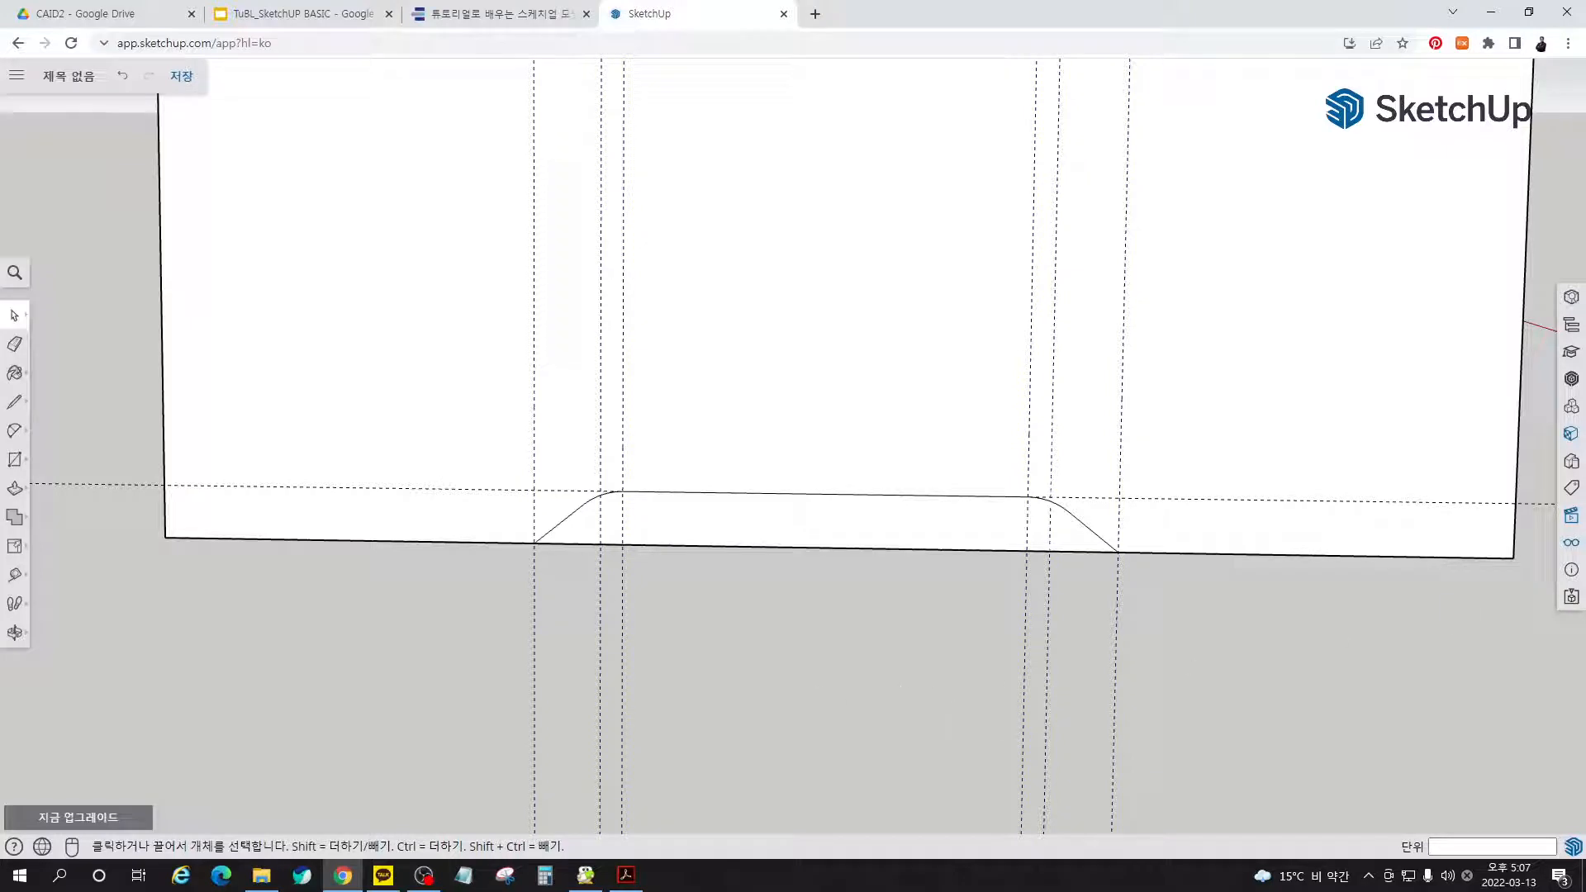
click(1572, 545)
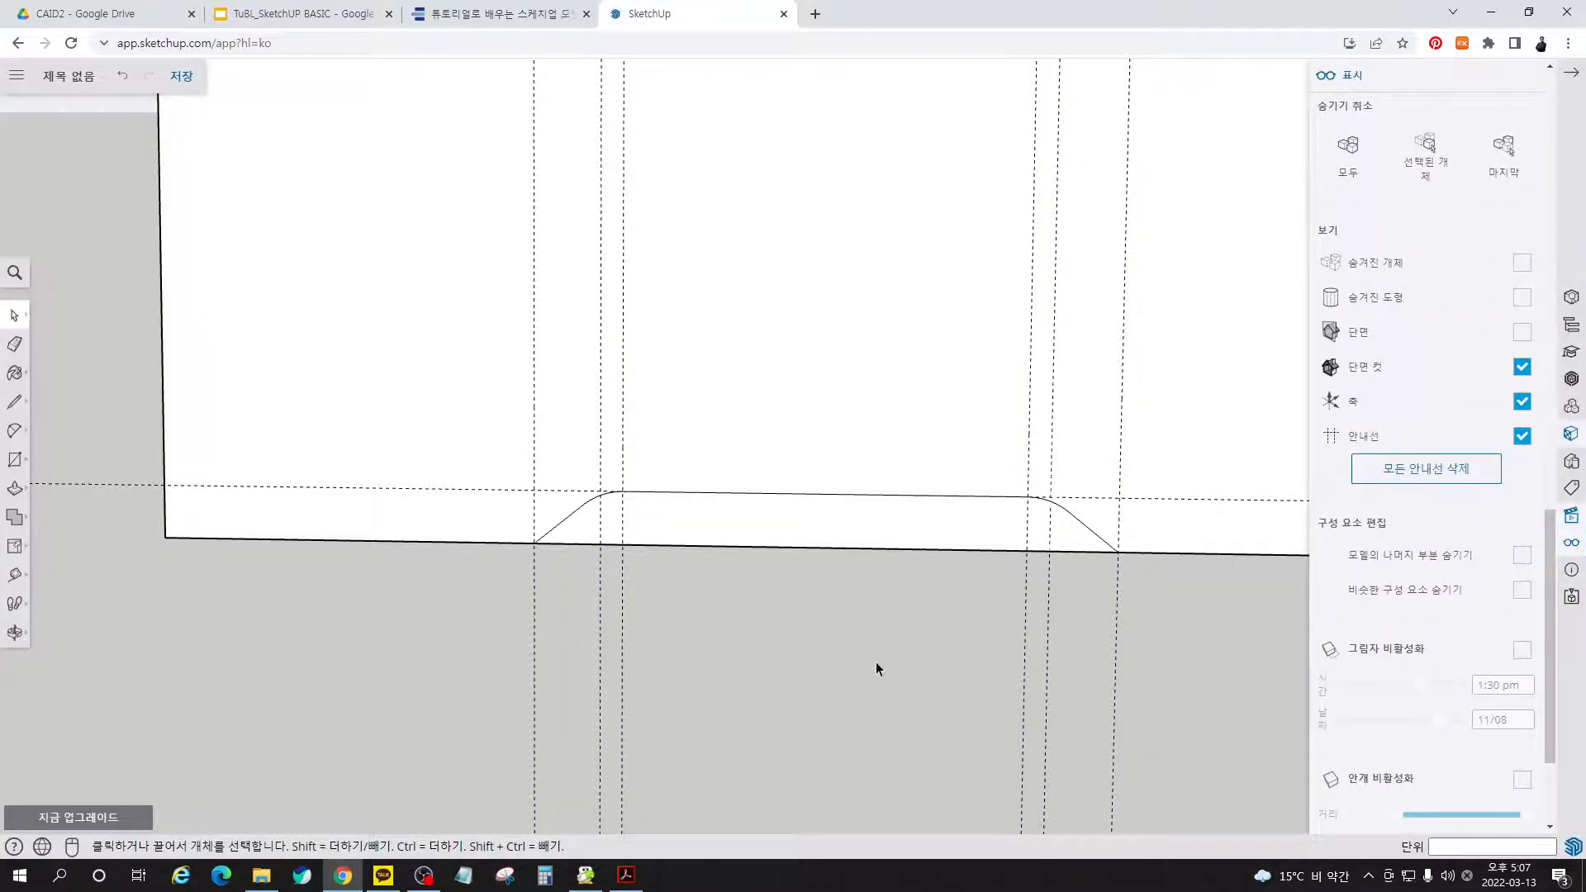
scroll(860, 672, down, 6)
middle_drag(937, 666, 968, 646)
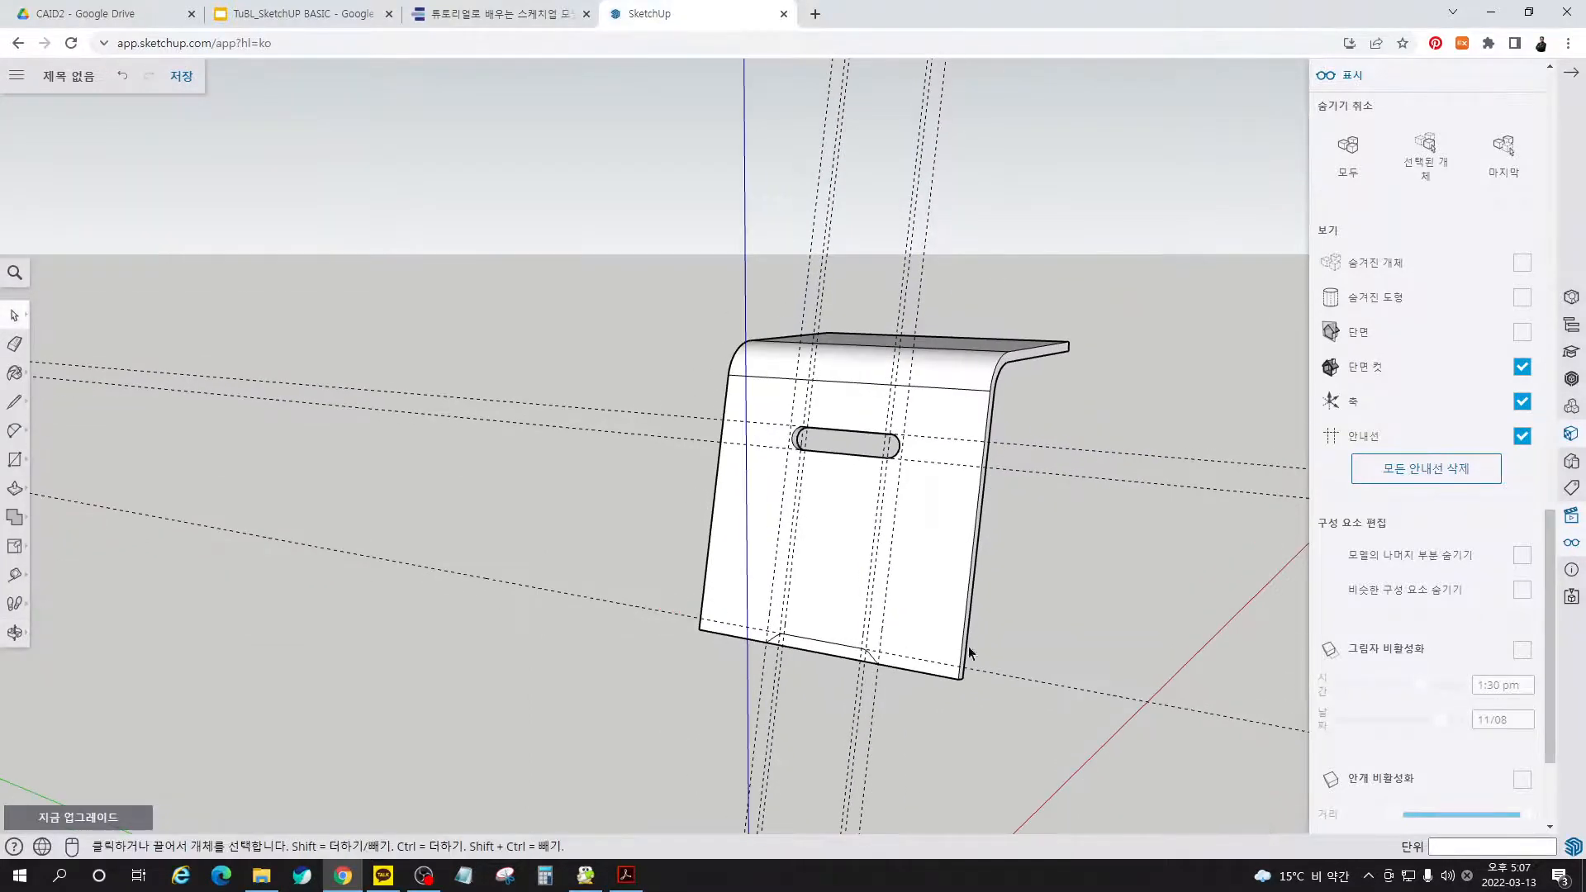
click(1440, 473)
- Cut the rounded notch 10 mm through the bottom of the leg with Push/Pull
scroll(797, 698, up, 6)
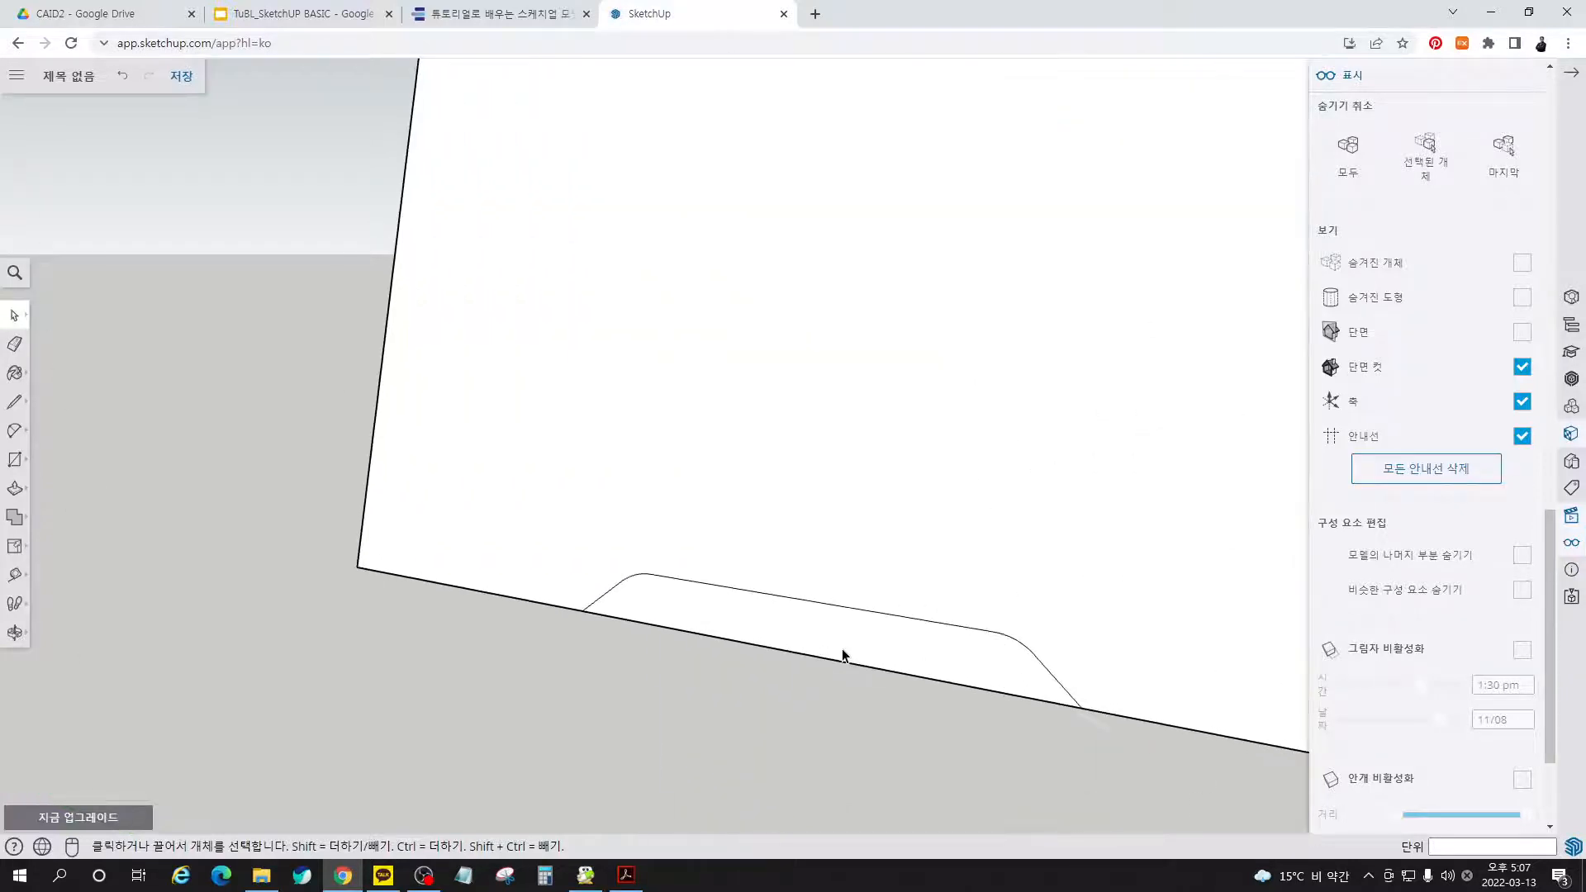
key(p)
click(781, 642)
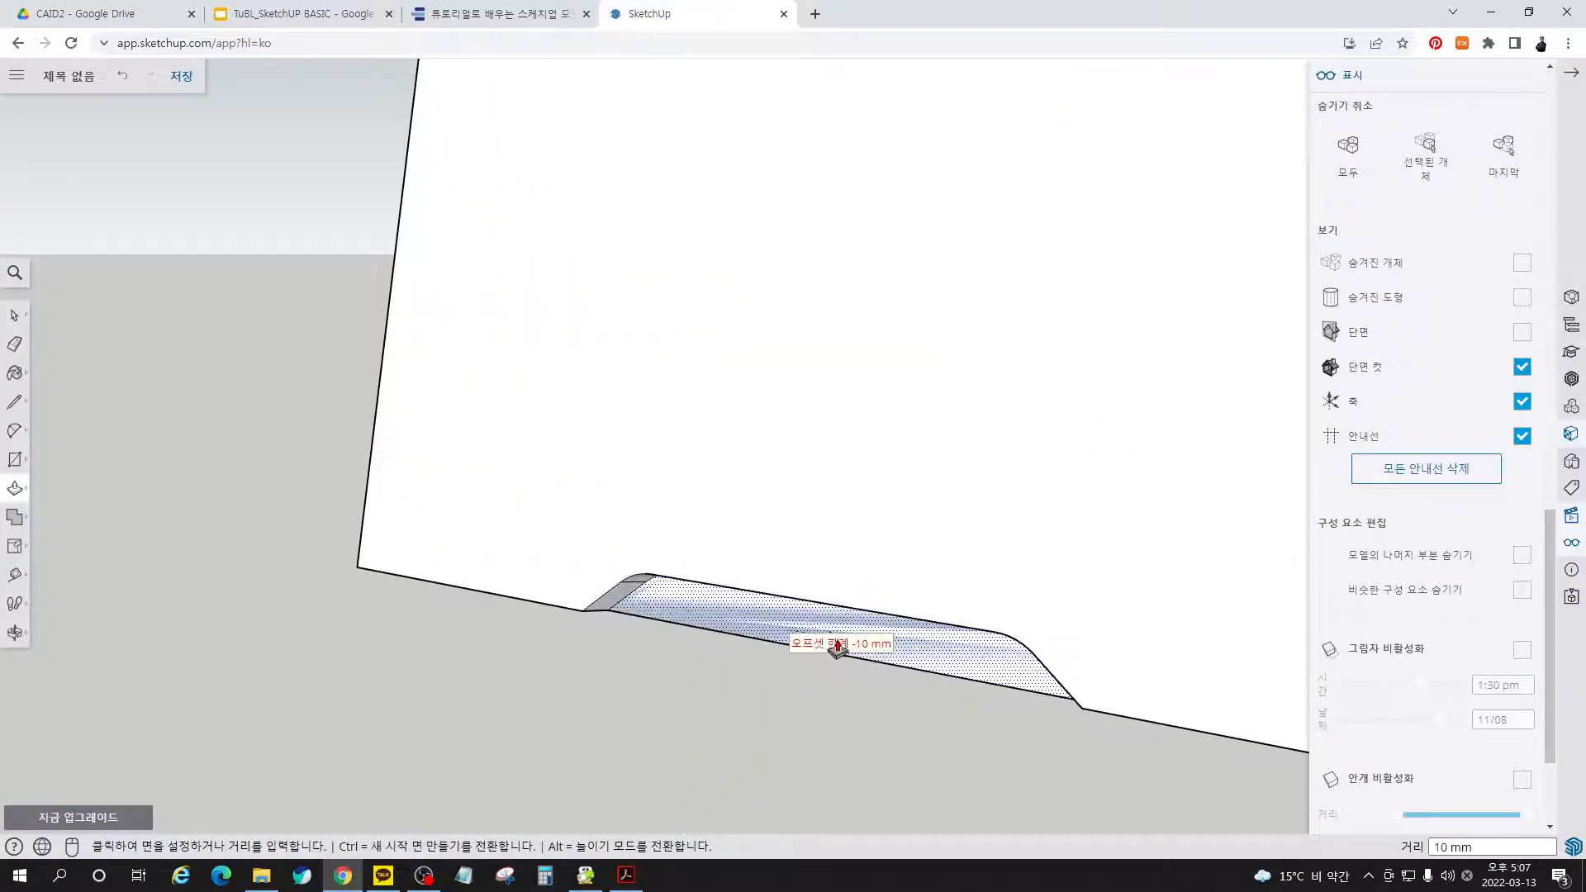
scroll(751, 632, down, 5)
middle_drag(761, 602, 478, 548)
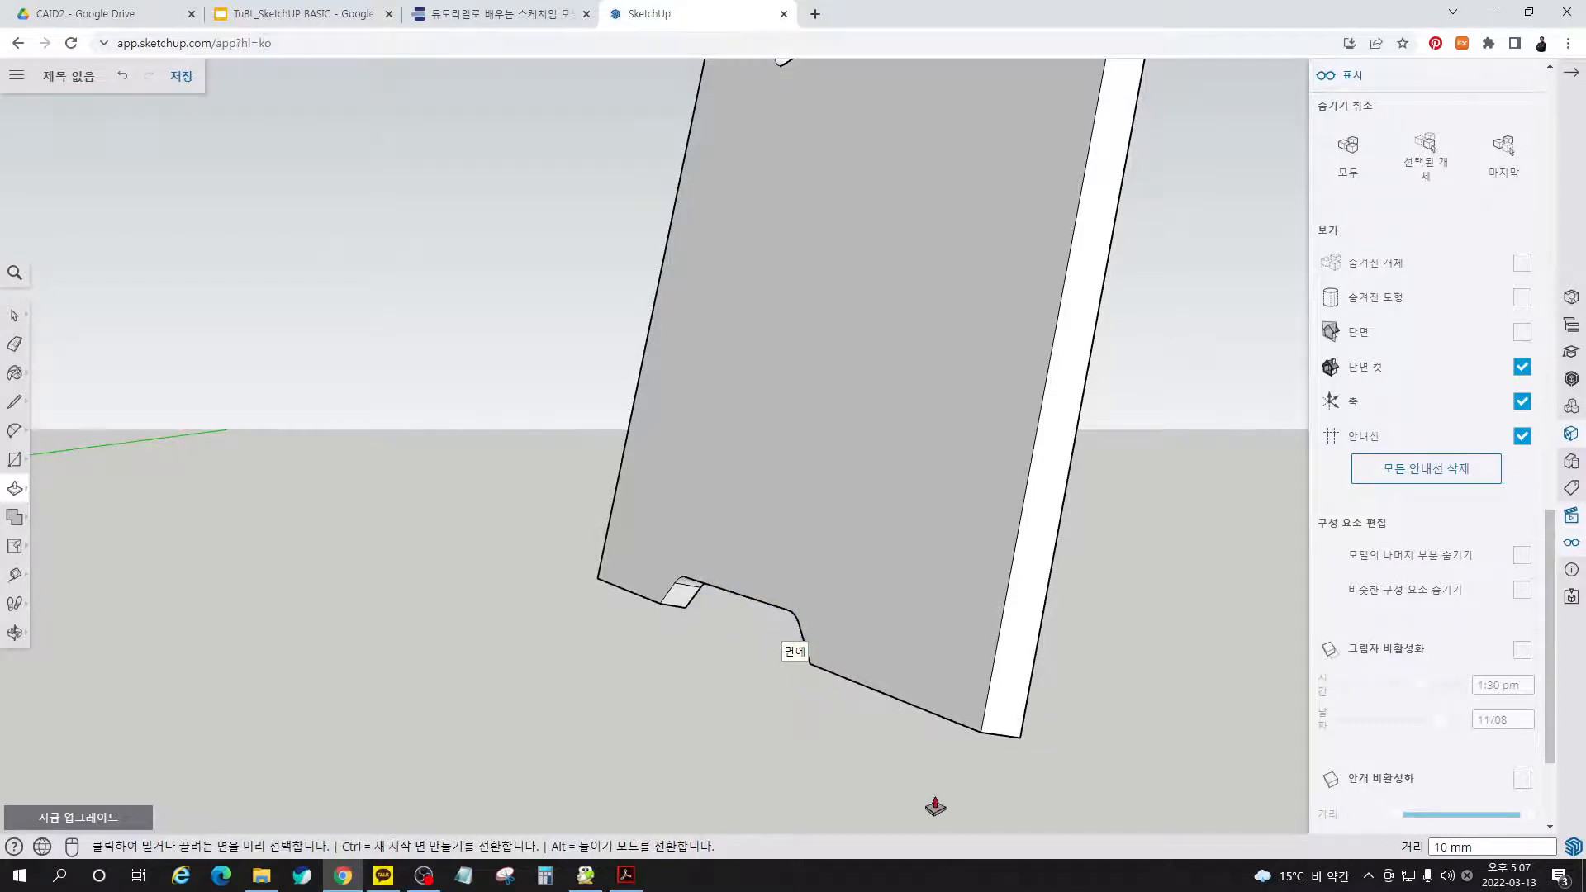
key(o)
drag(968, 725, 1119, 661)
scroll(578, 727, down, 5)
middle_drag(867, 529, 1136, 567)
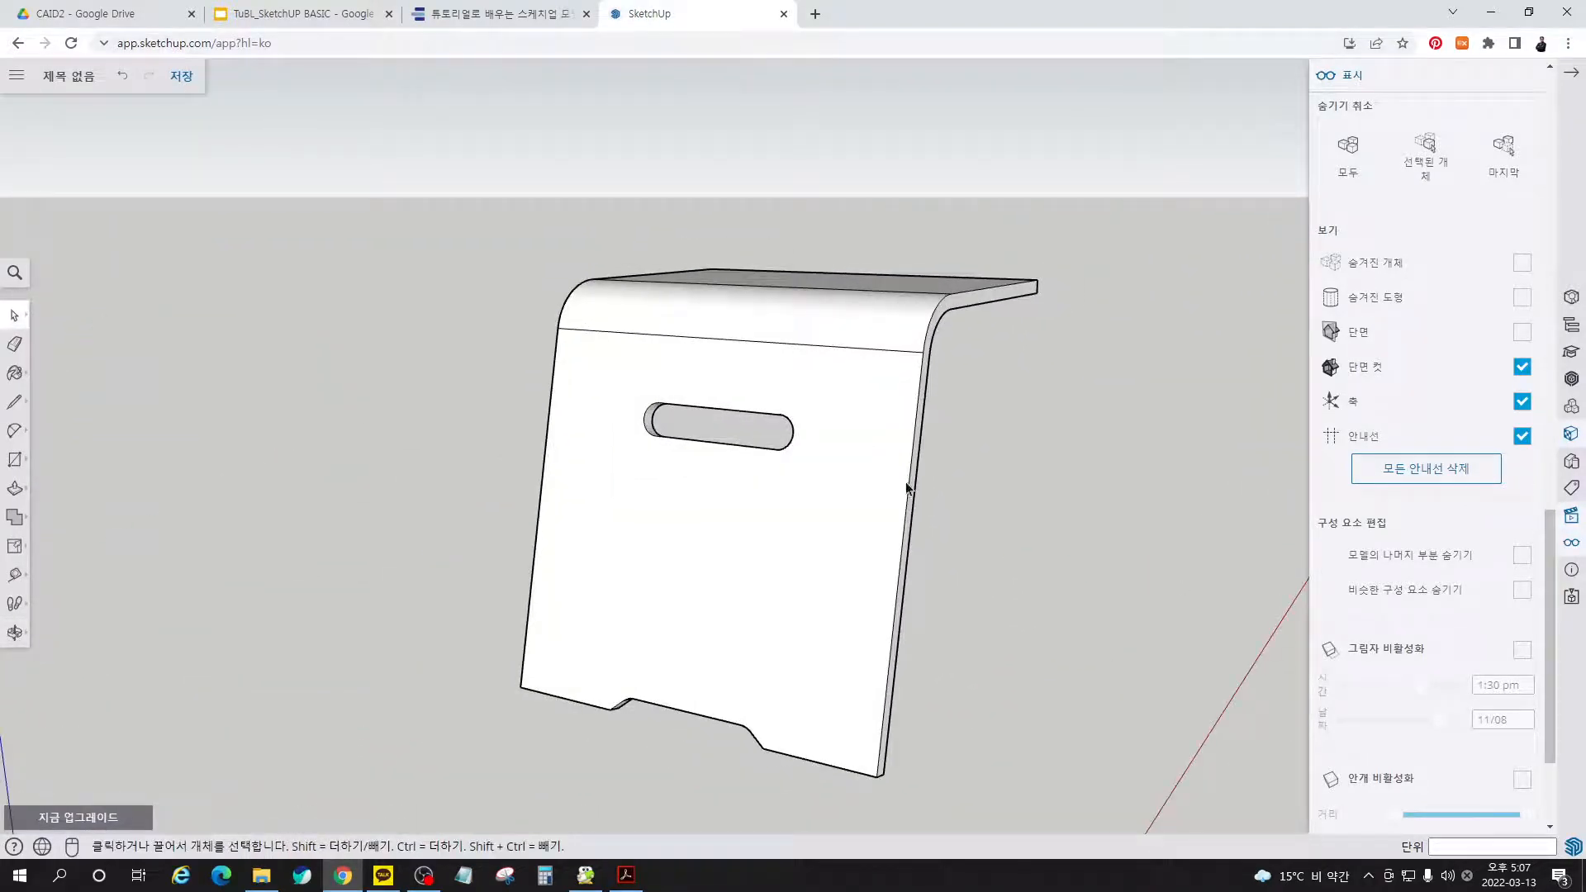
- Soften the two edge lines bounding the outer curved bend between the tabletop and the leg with the Eraser
middle_drag(664, 504, 676, 621)
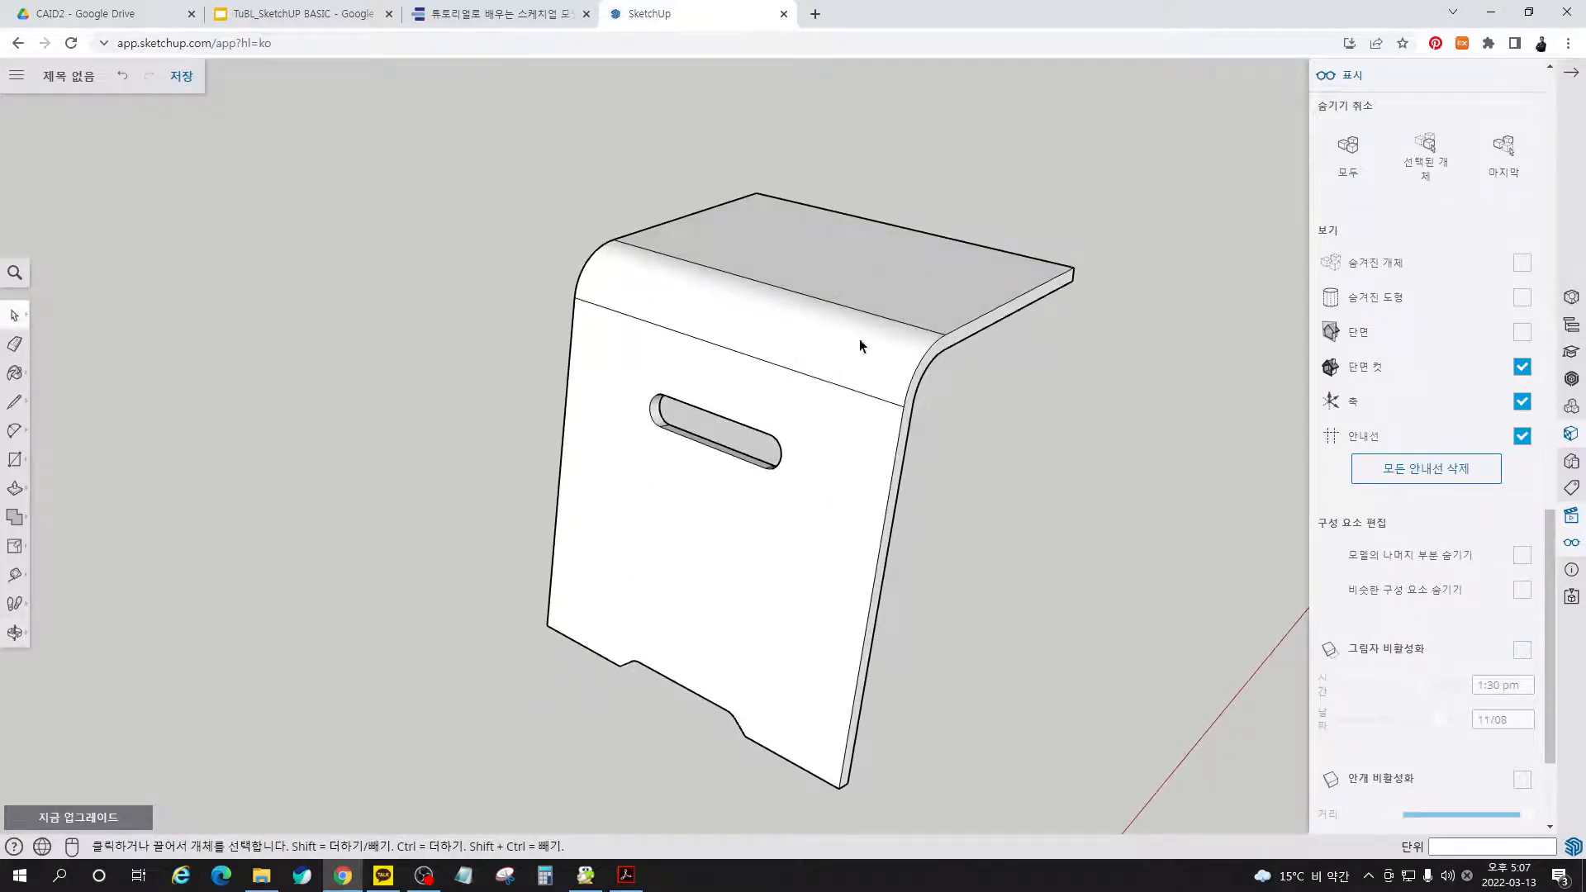
key(e)
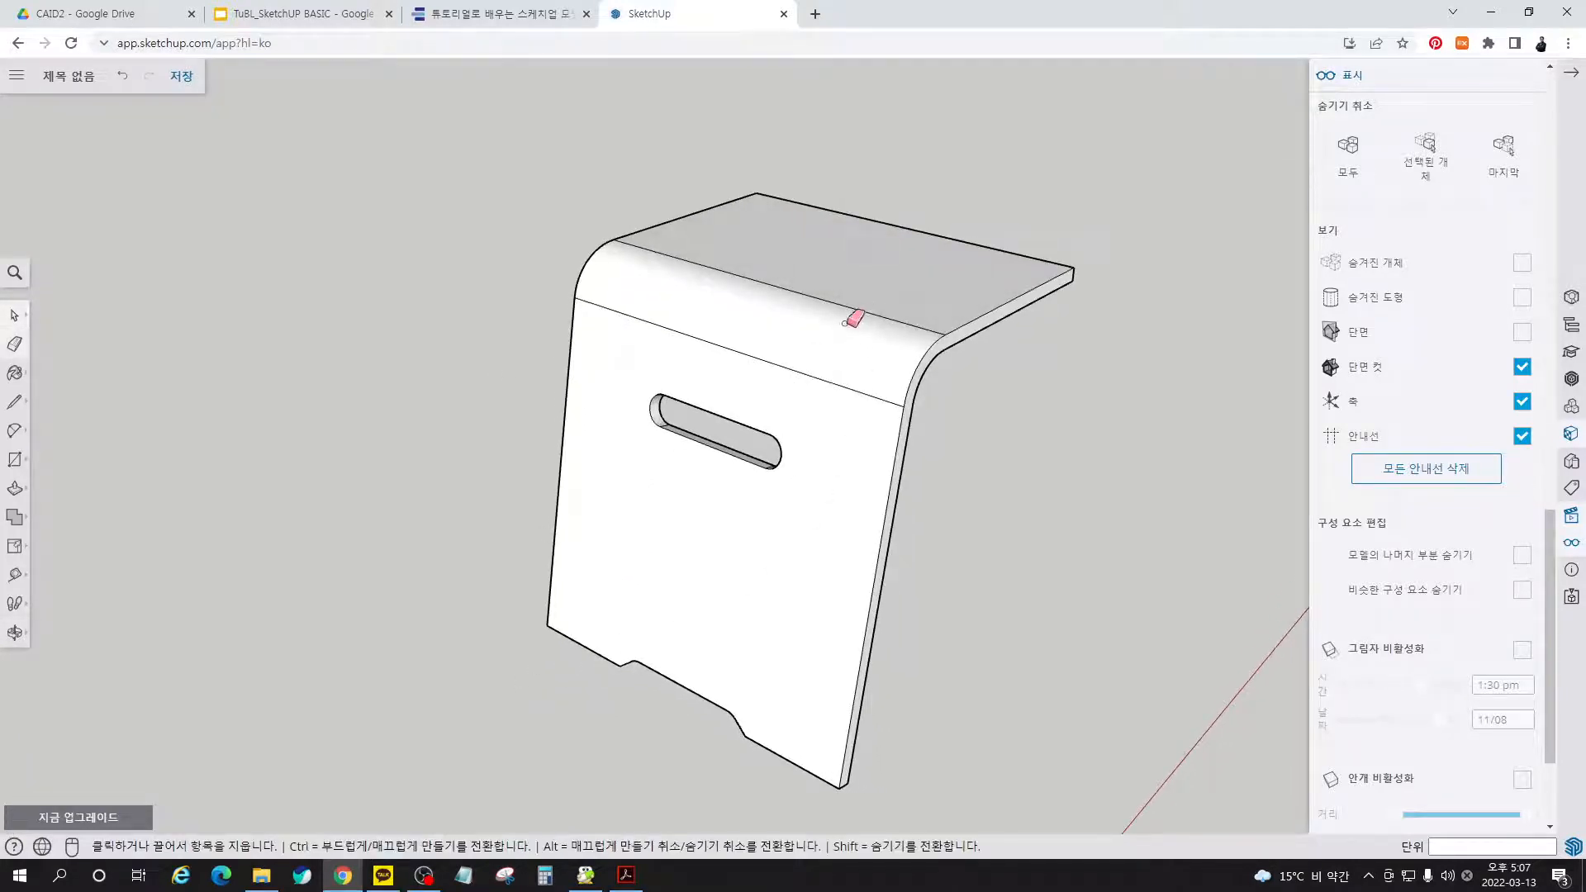
scroll(859, 304, up, 3)
key(ctrl)
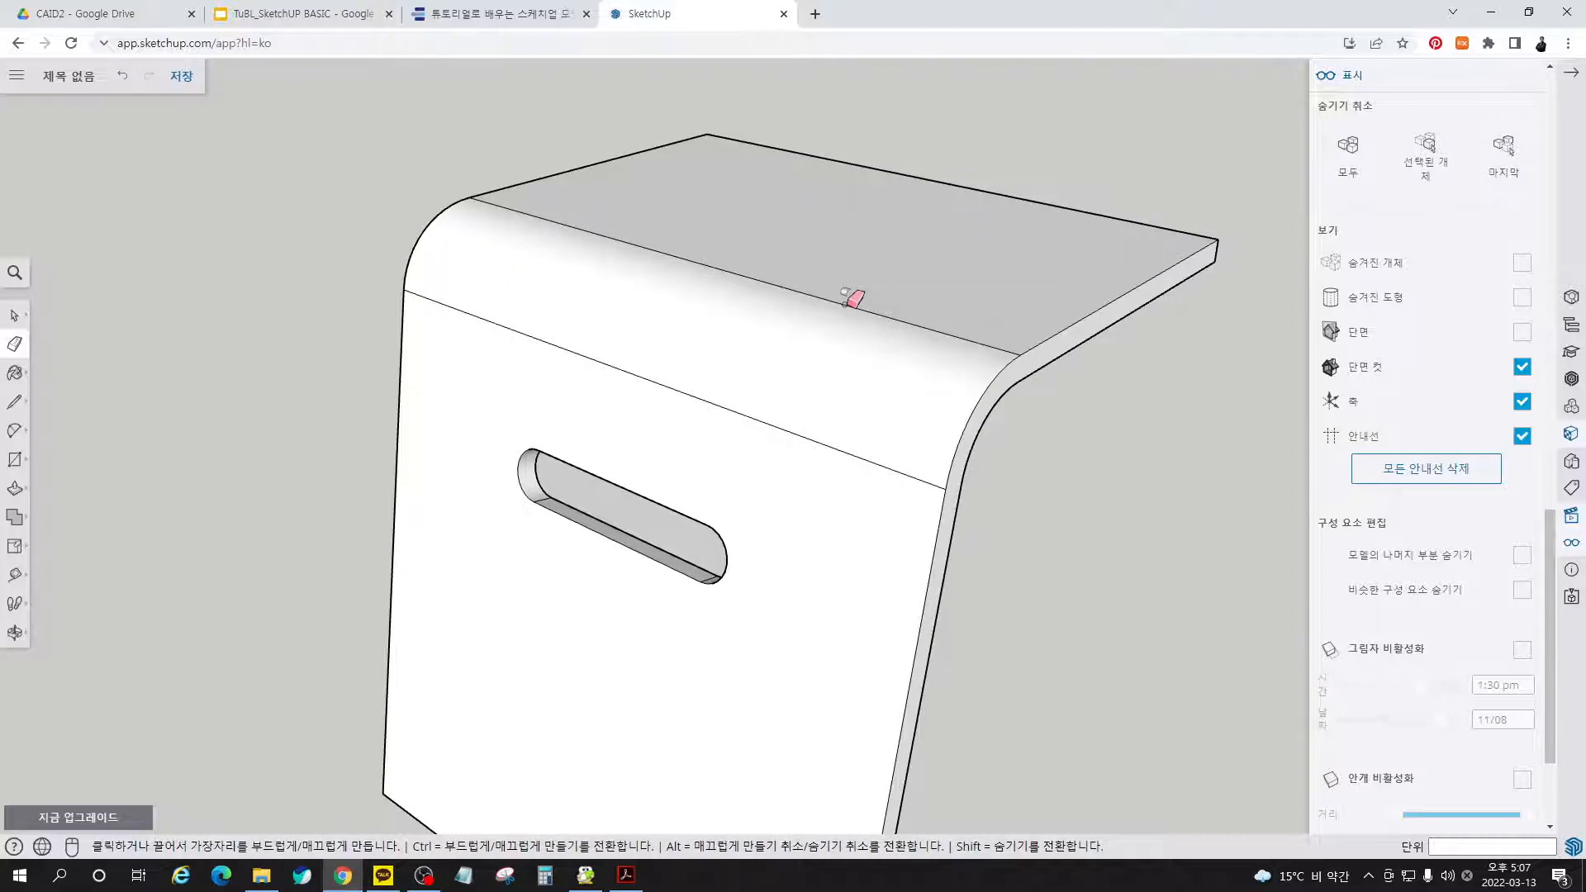
ctrl+click(844, 305)
ctrl+click(789, 432)
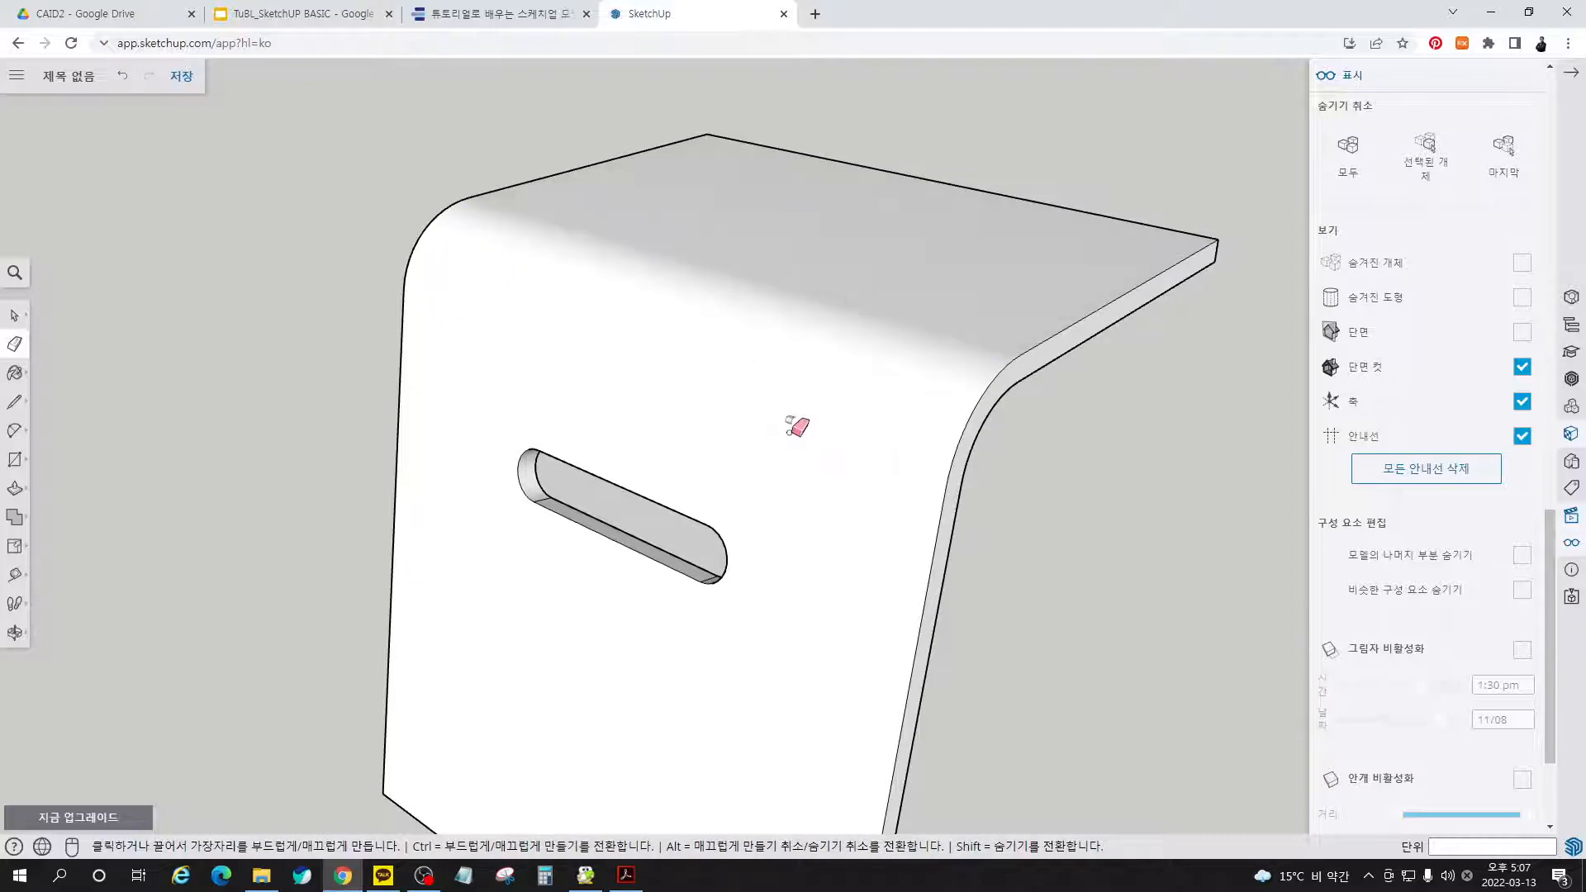
- Smooth away the two edge lines along the inner bend on the underside of the table
mouse_move(904, 557)
middle_down()
mouse_move(202, 275)
mouse_move(669, 311)
middle_up()
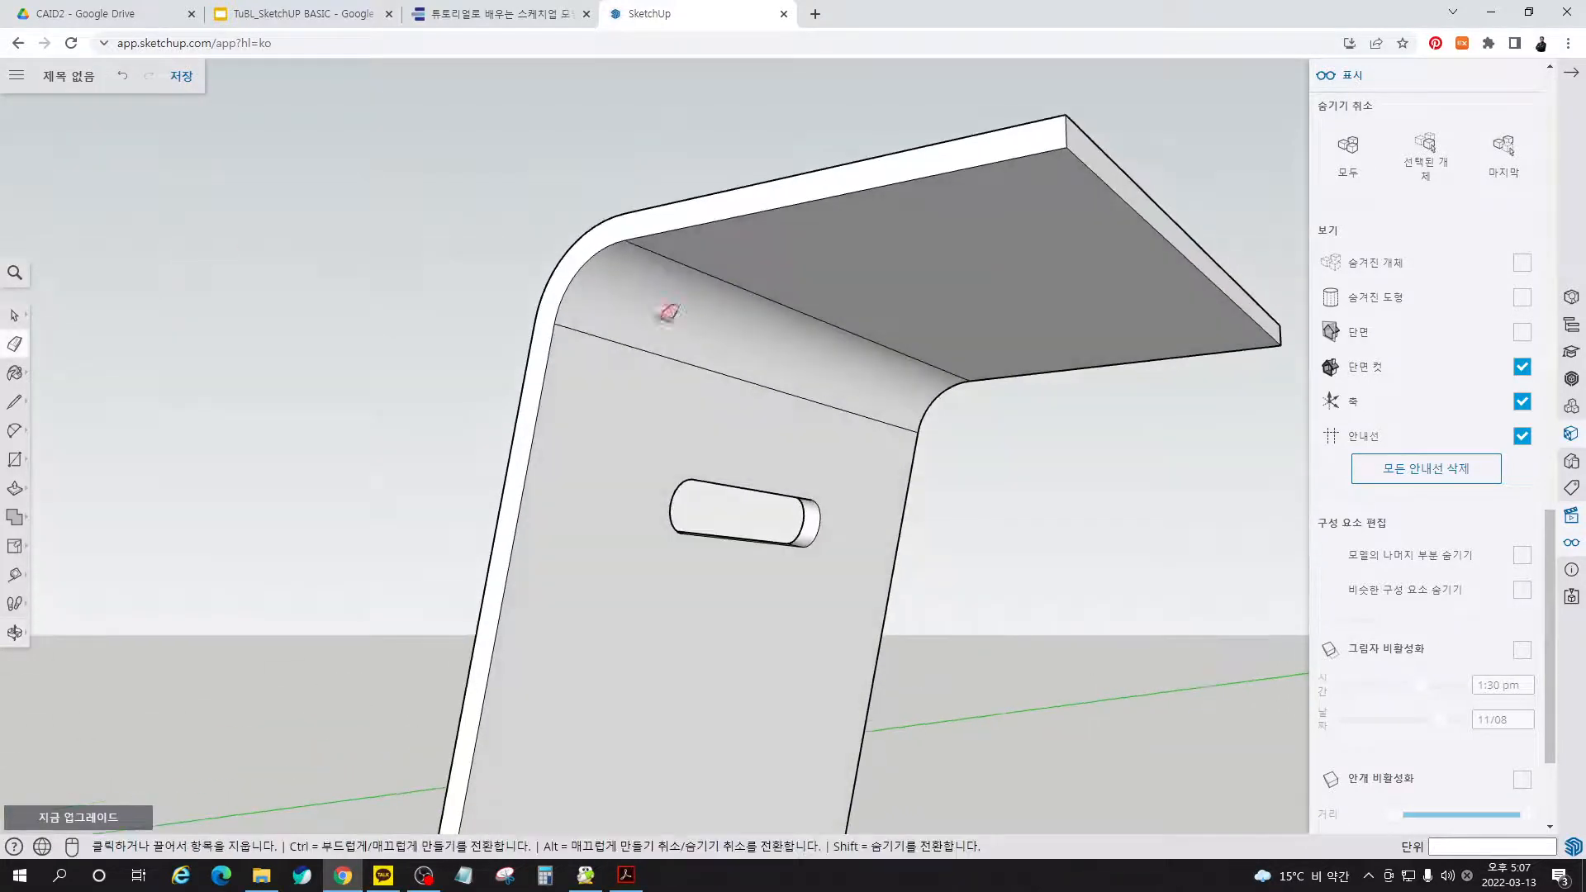
key(ctrl)
ctrl+click(661, 247)
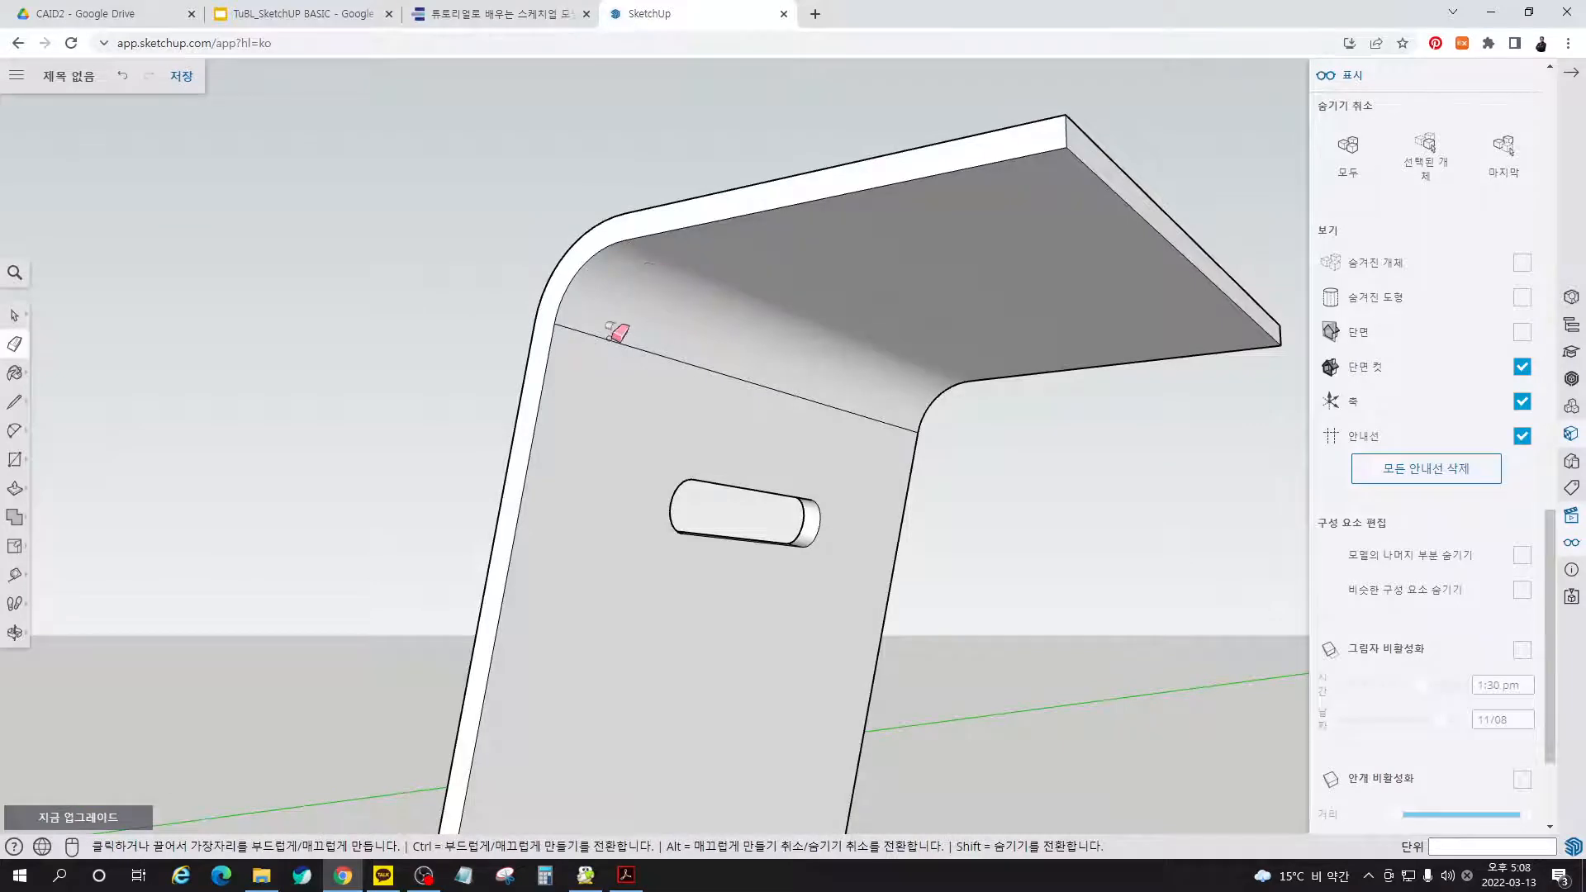
ctrl+click(607, 335)
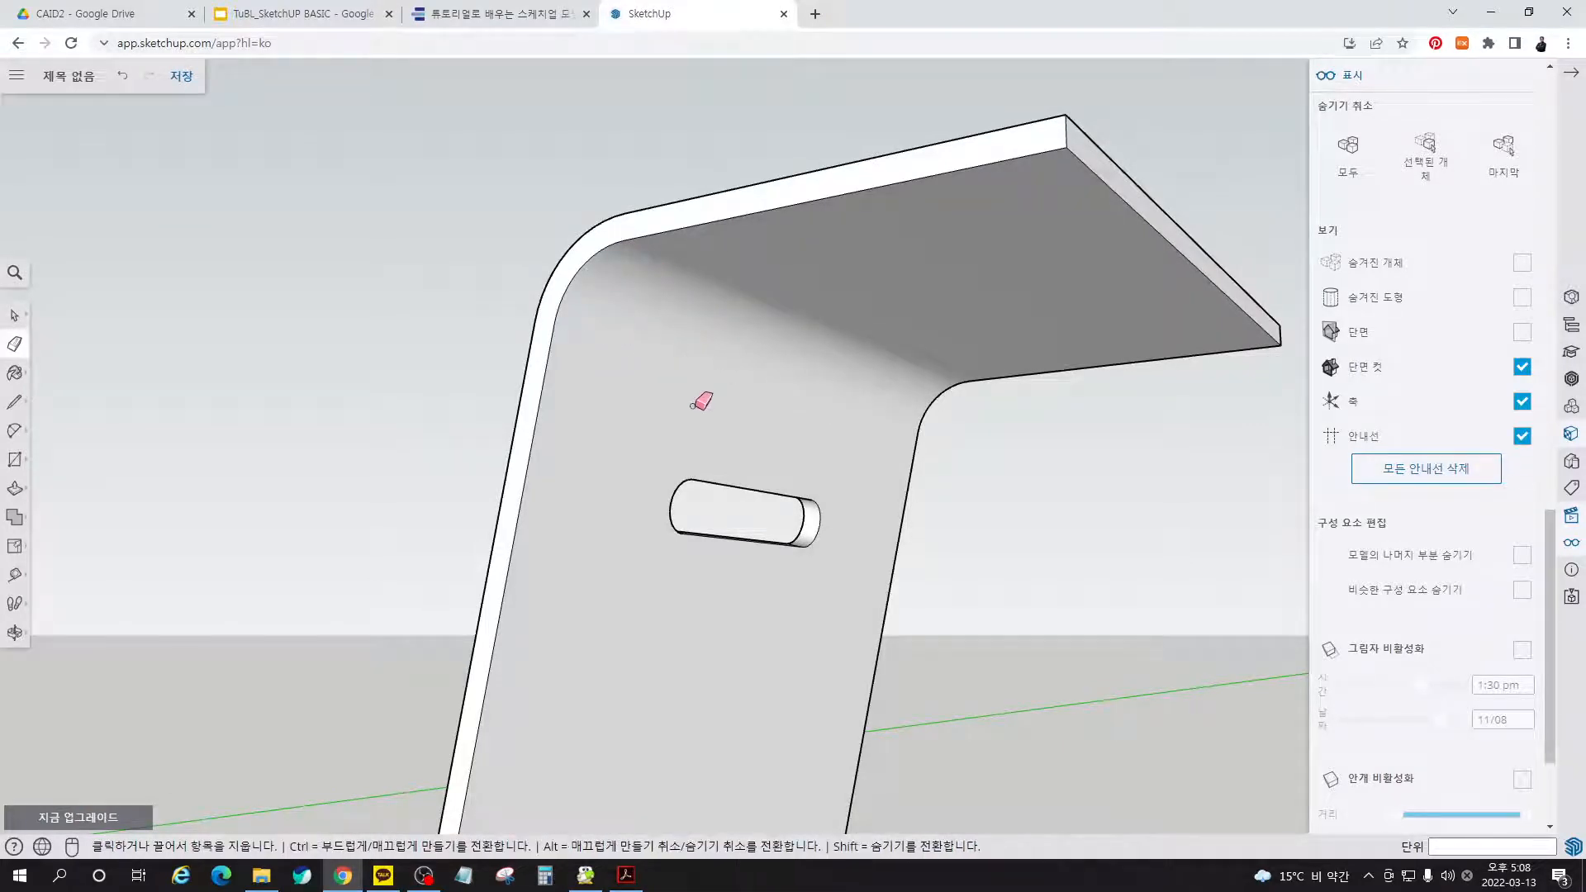
- Soften the seam edges where one rounded end of the handle slot meets its straight walls
middle_drag(592, 469, 903, 542)
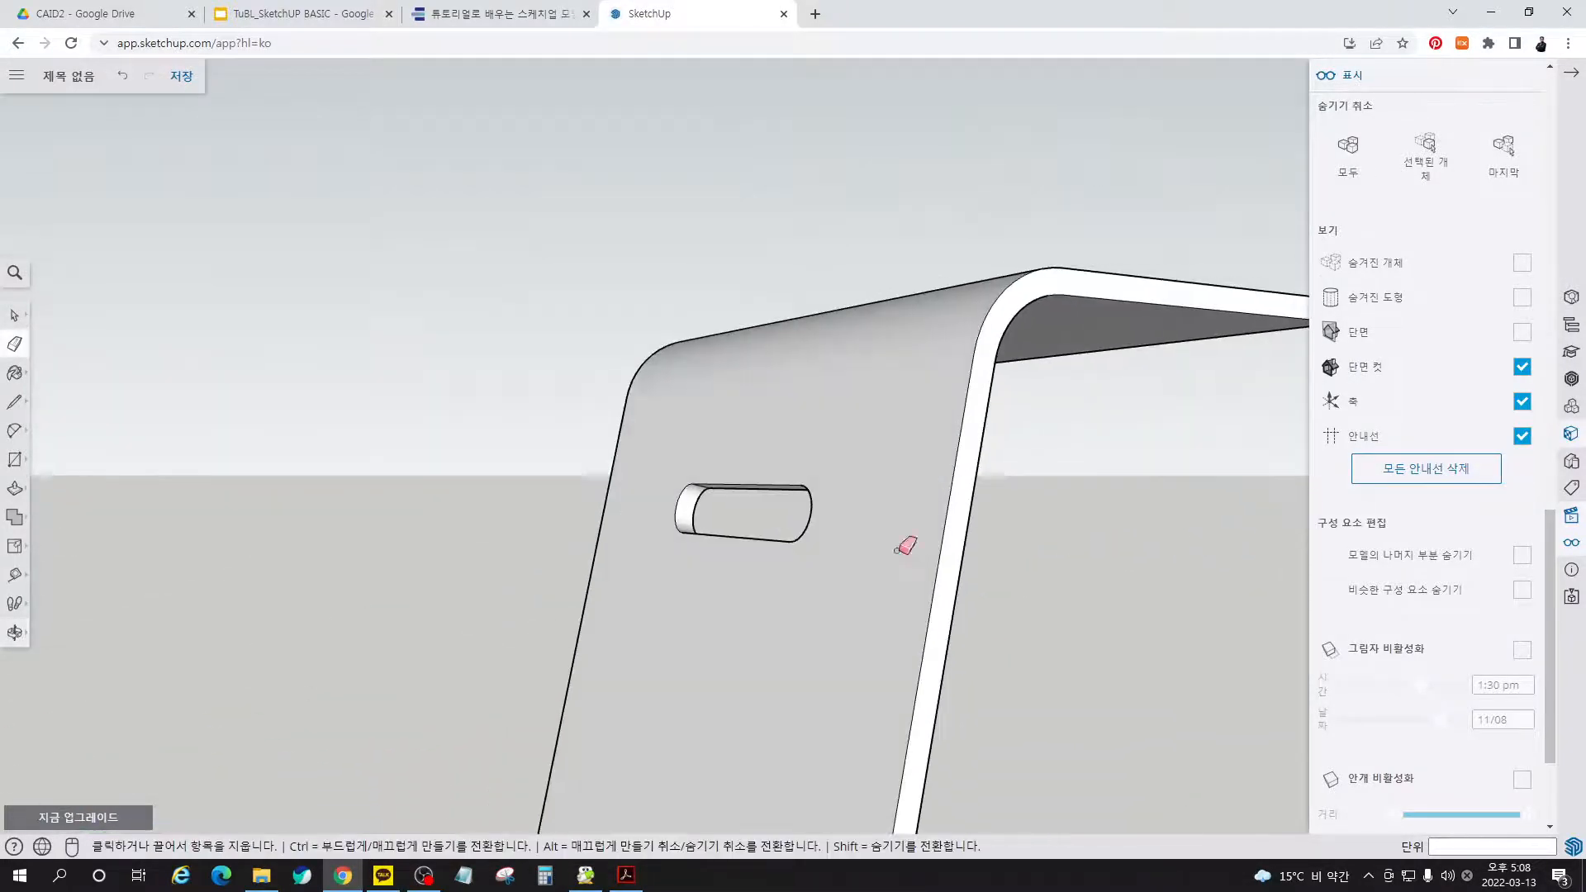
scroll(694, 471, up, 5)
scroll(760, 541, up, 5)
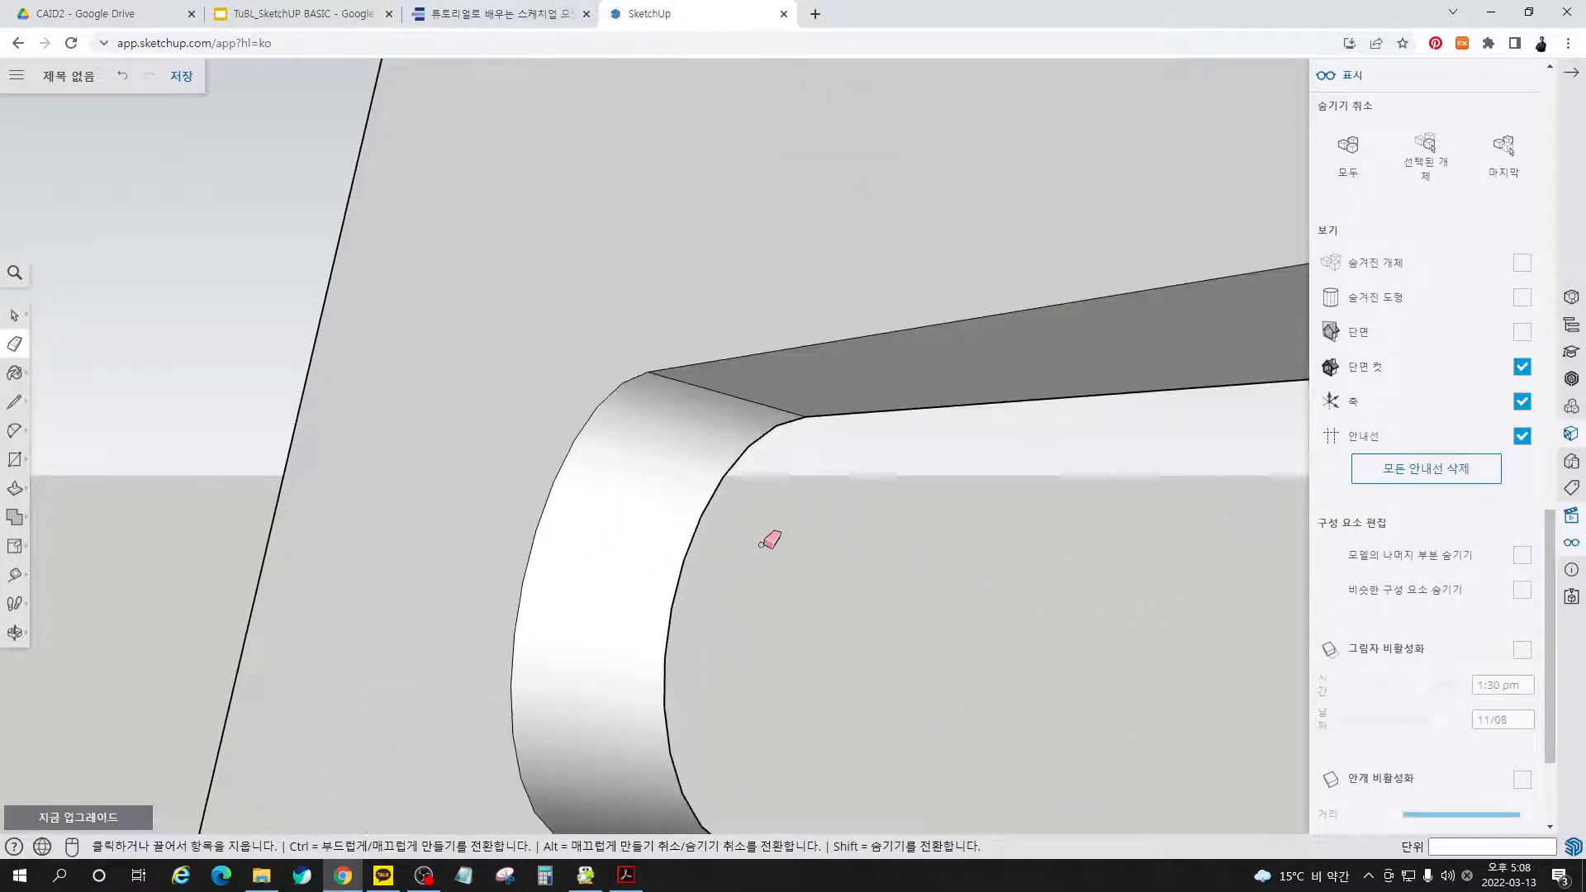
ctrl+click(733, 389)
middle_drag(733, 390, 676, 743)
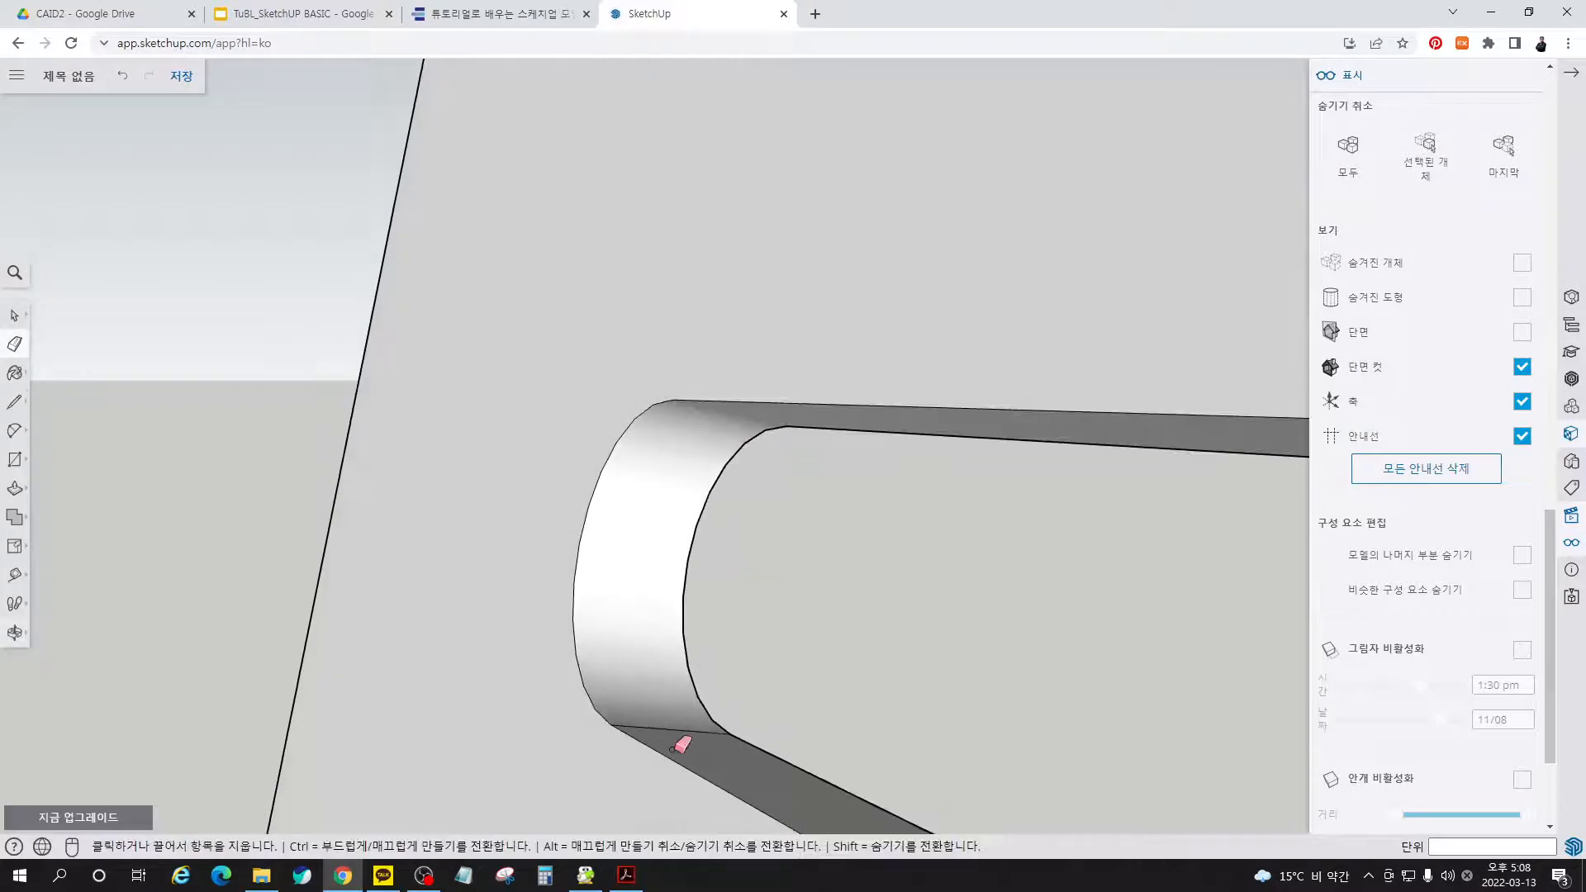
scroll(395, 461, down, 8)
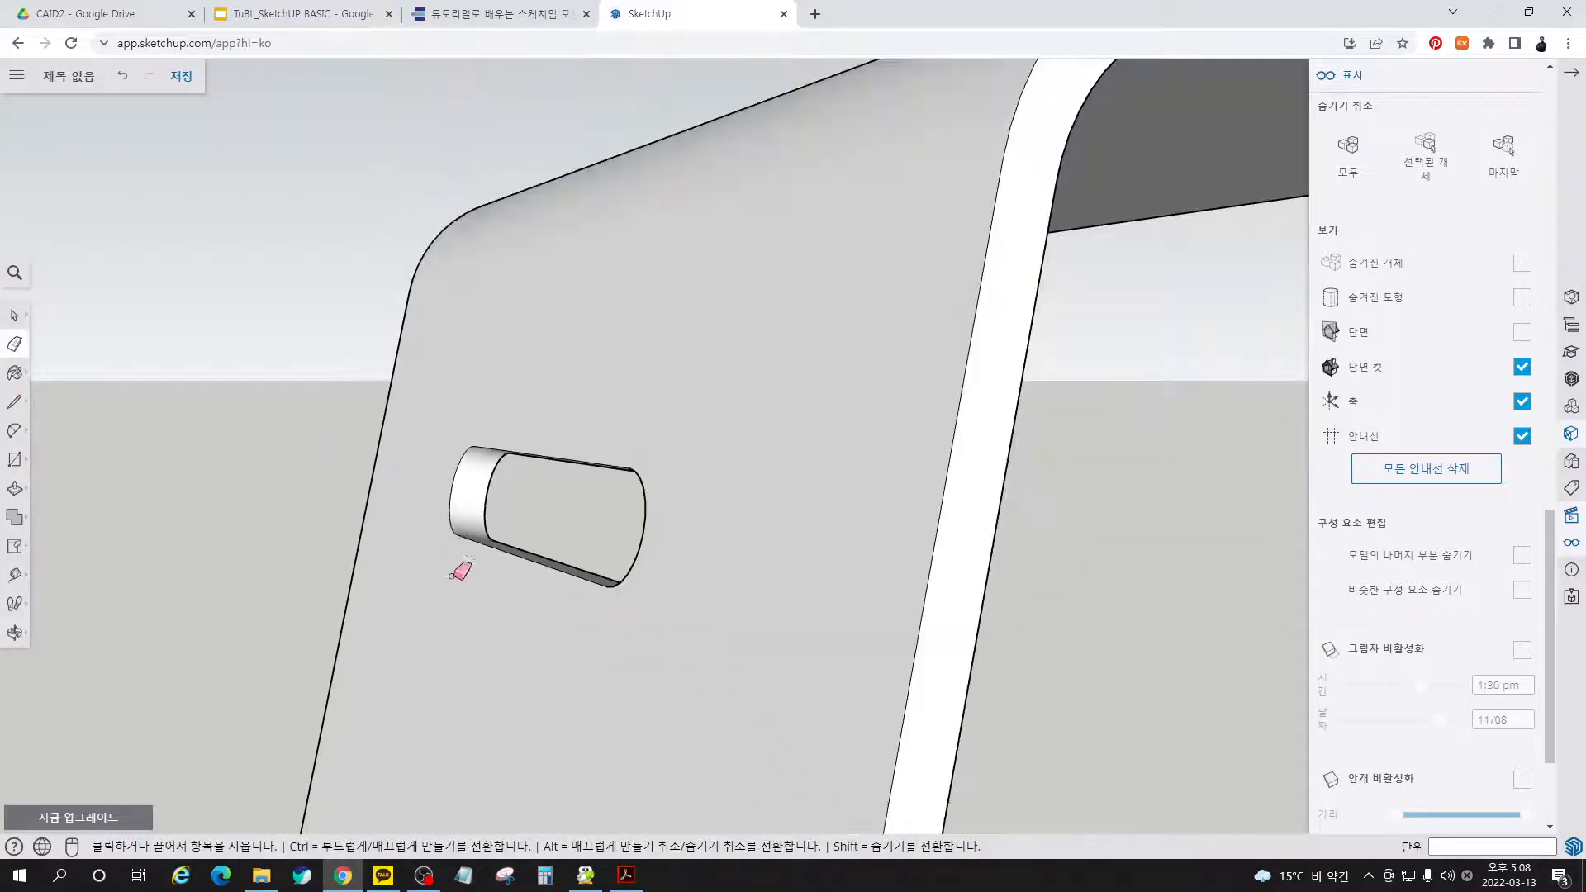
- Soften the seam edges at the opposite rounded end of the handle slot
middle_drag(454, 574, 1255, 621)
scroll(1189, 506, up, 5)
middle_drag(1156, 509, 1148, 494)
scroll(1037, 437, up, 4)
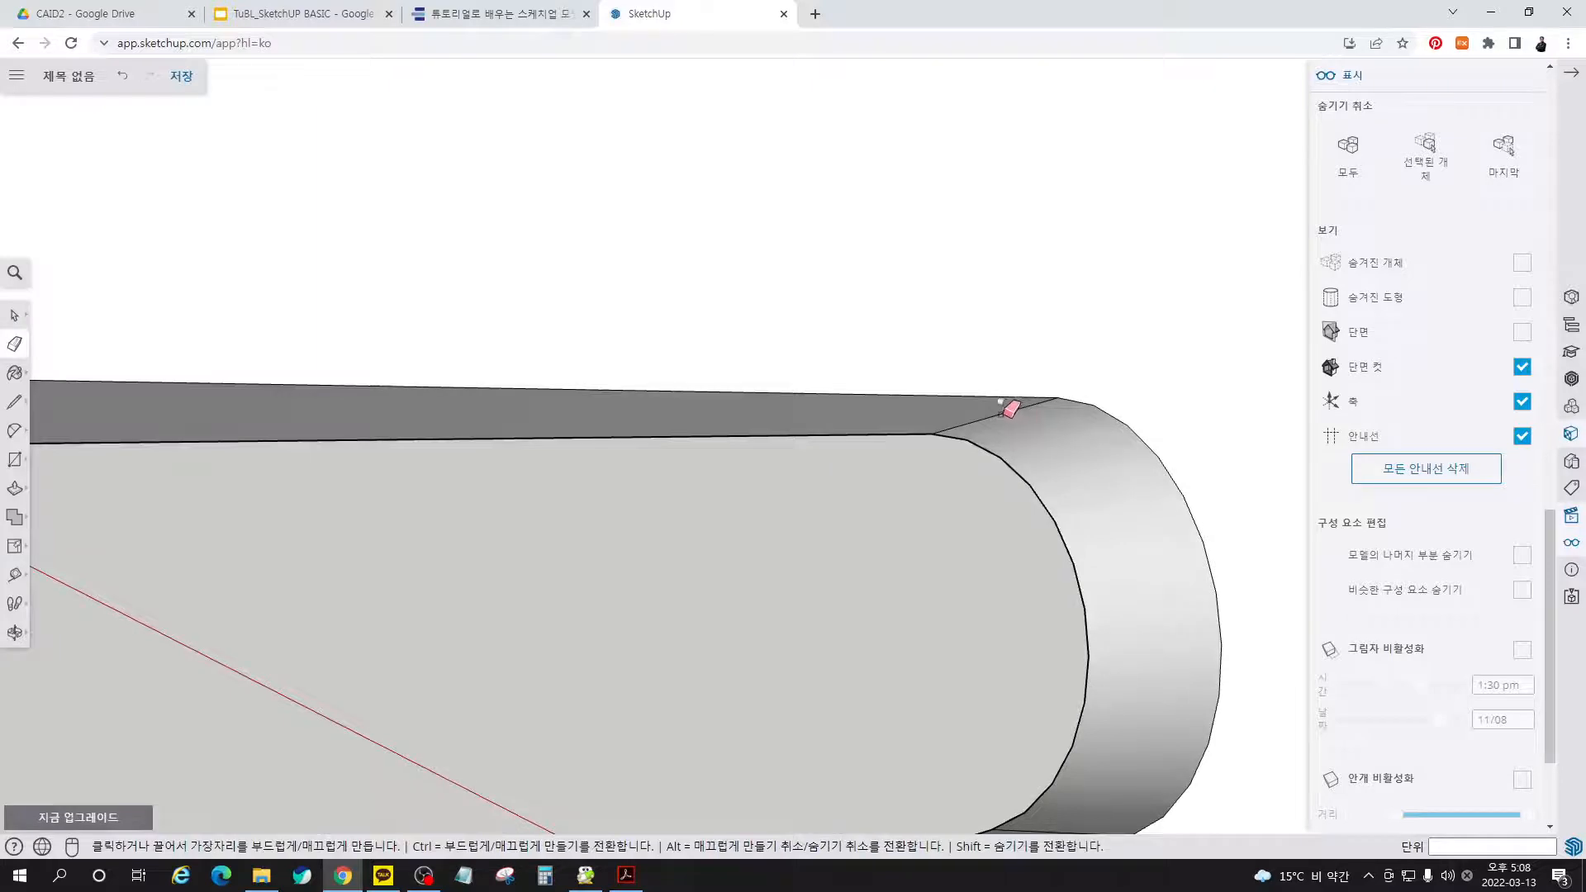
ctrl+click(1002, 404)
middle_drag(1009, 400, 1043, 764)
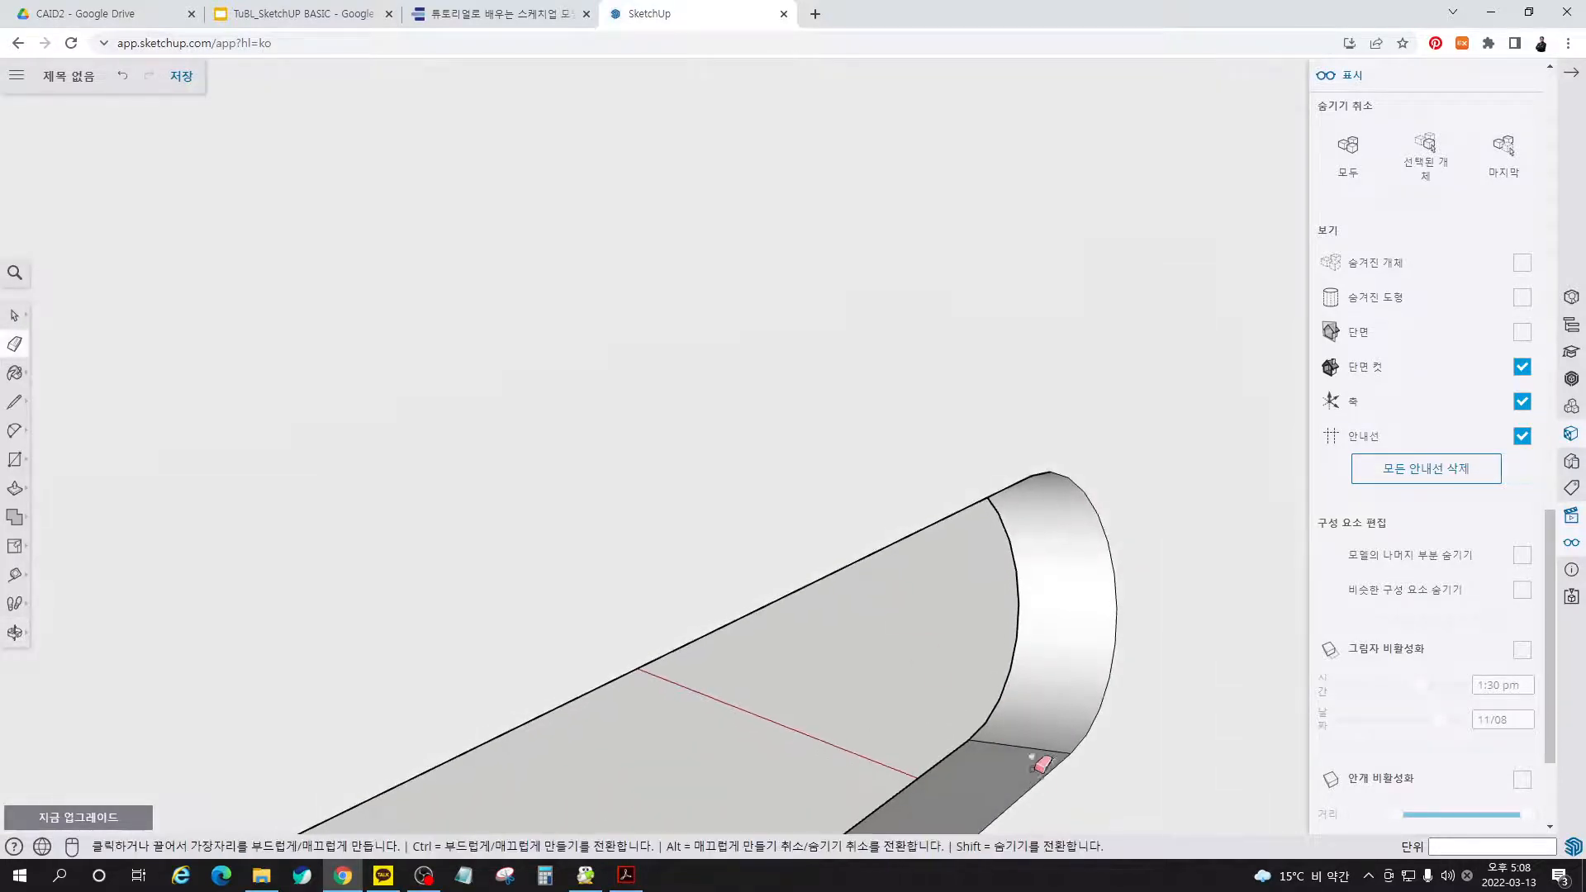
scroll(616, 463, down, 6)
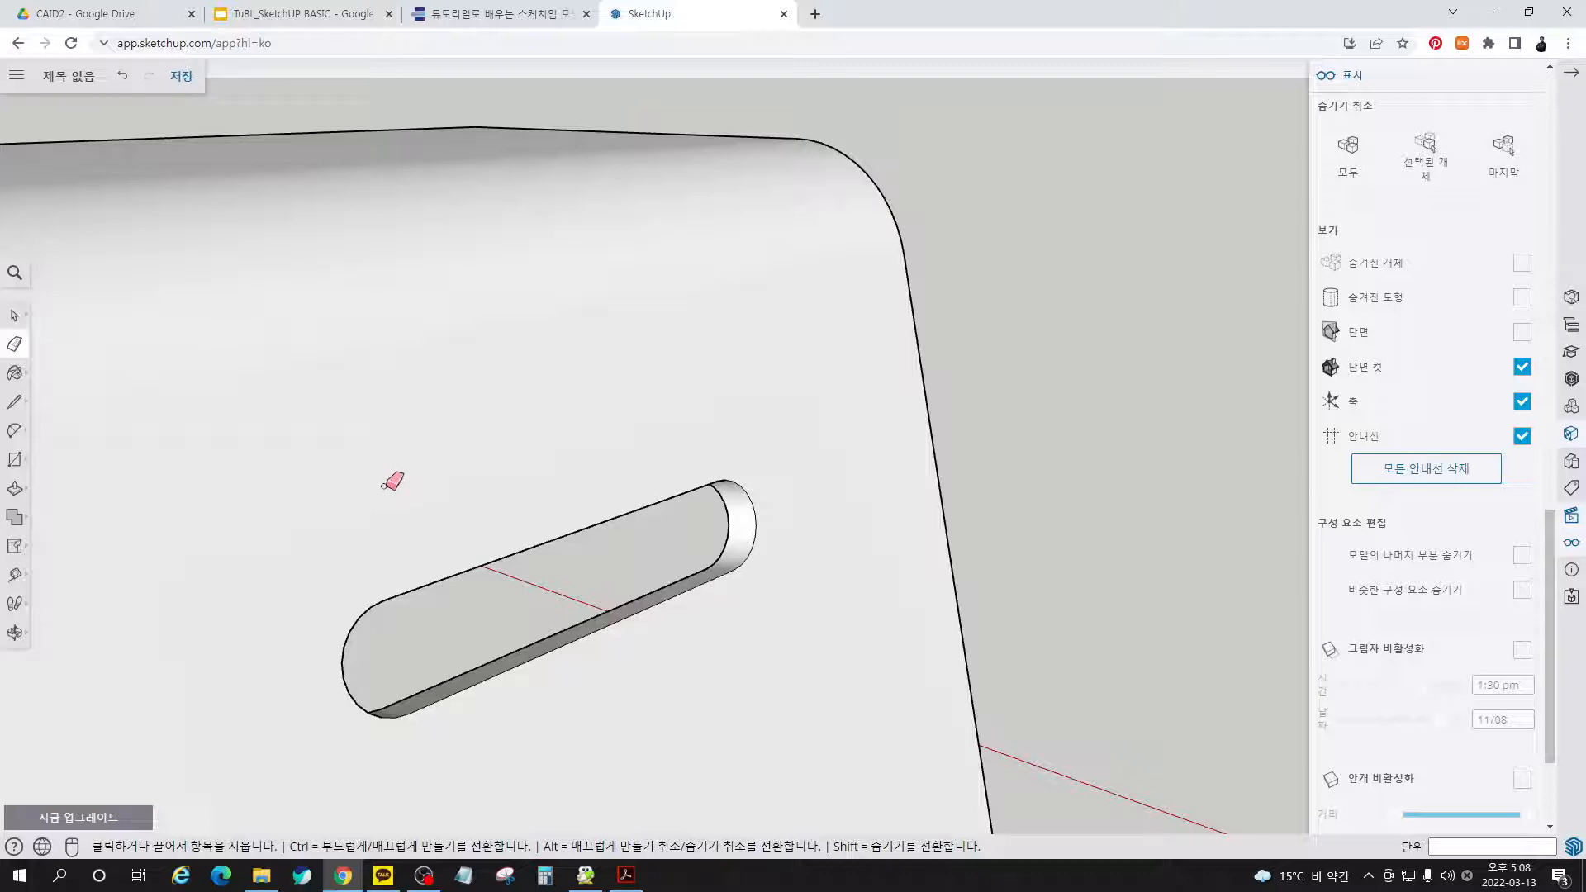
scroll(385, 480, down, 5)
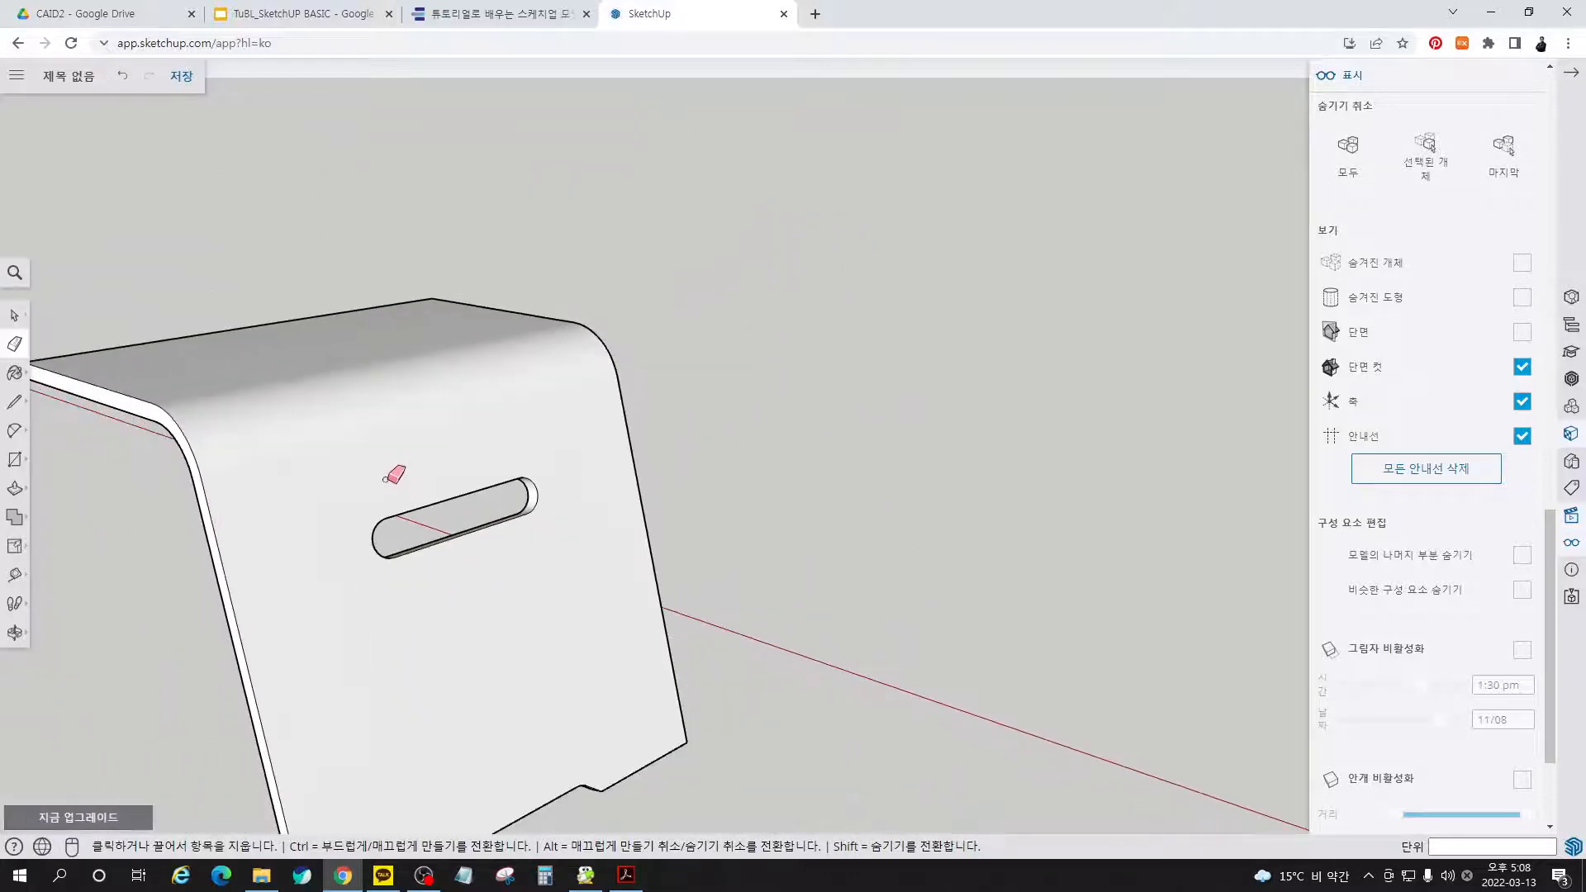
- Soften the seam lines across the thickness at the first rounded corner of the bottom notch
middle_drag(599, 751, 603, 504)
scroll(498, 451, down, 3)
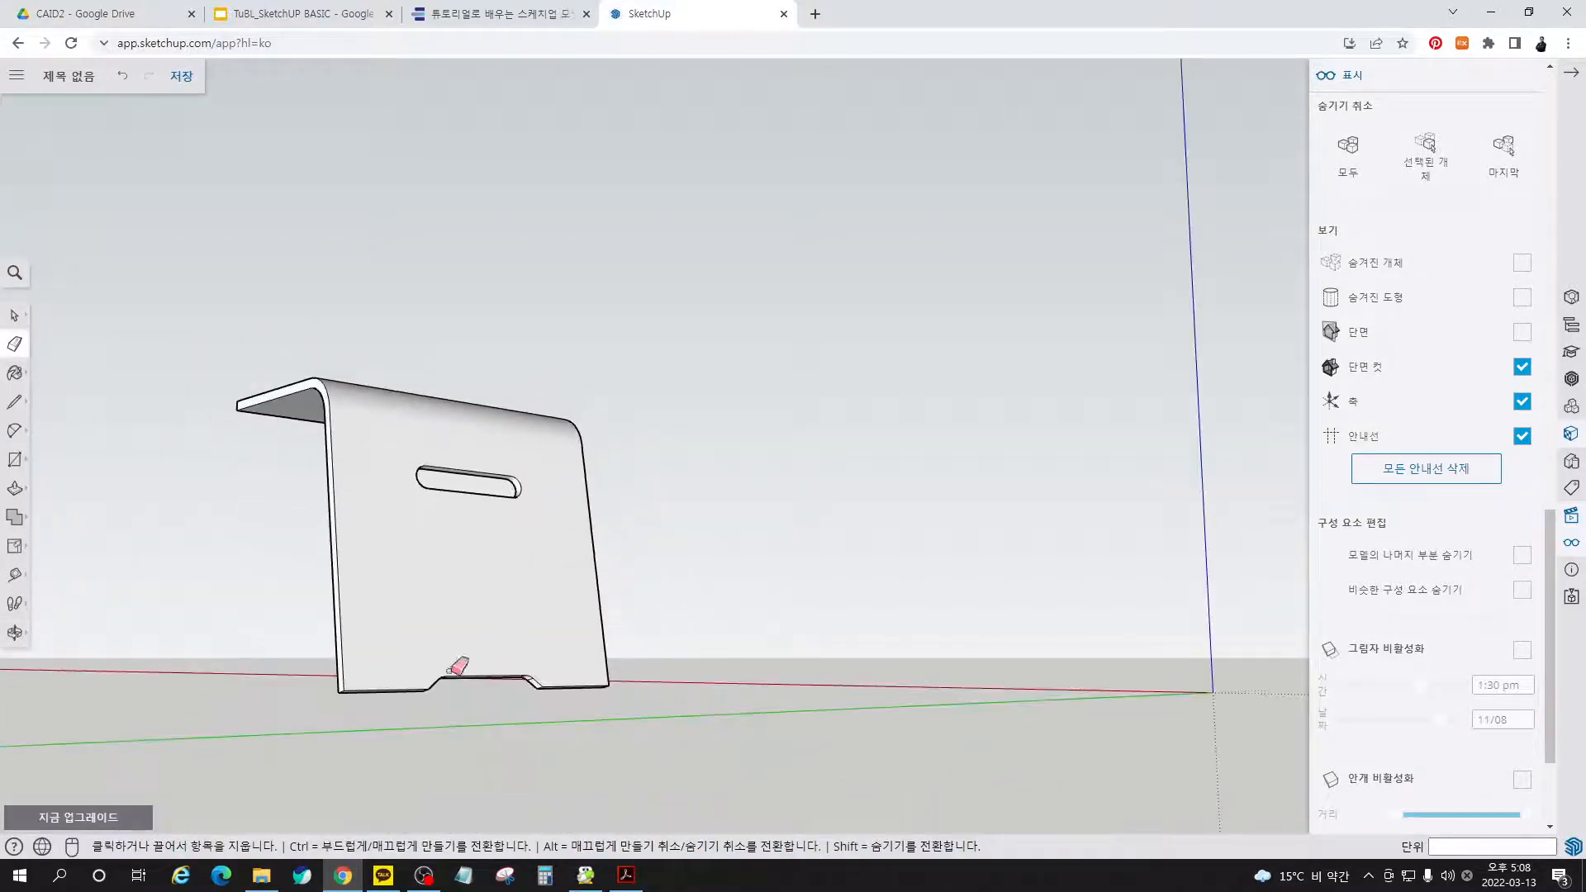
middle_drag(454, 670, 467, 607)
scroll(512, 684, up, 6)
scroll(545, 683, up, 3)
key(ctrl)
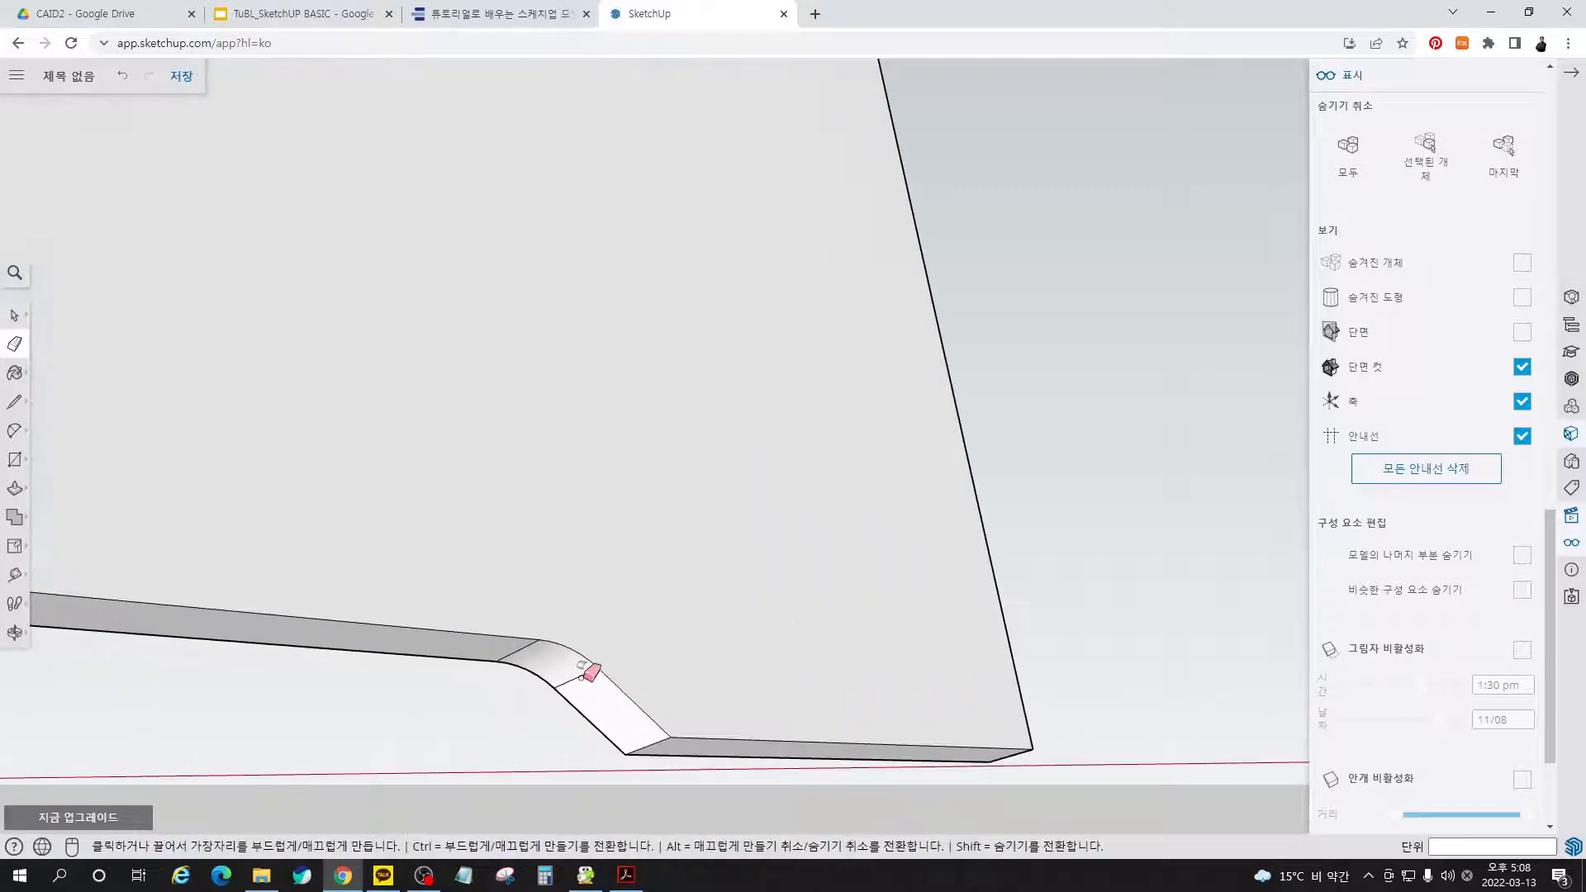
click(577, 677)
scroll(840, 612, down, 3)
- Soften the seam lines across the thickness at the notch's other rounded corner
middle_drag(840, 612, 351, 596)
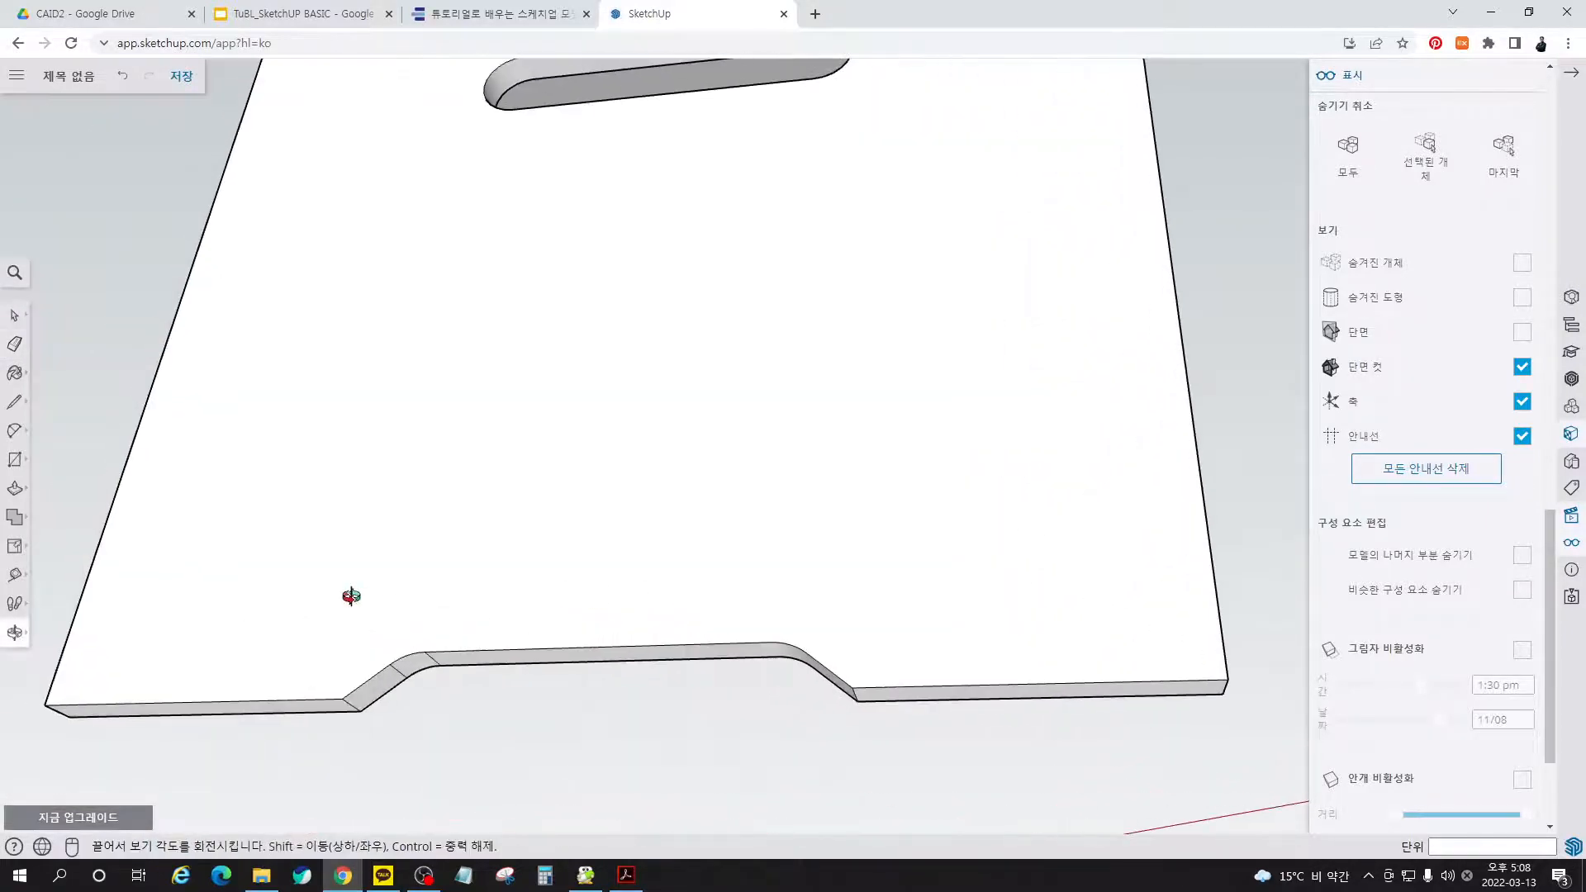
scroll(348, 651, up, 4)
key(ctrl)
ctrl+click(423, 665)
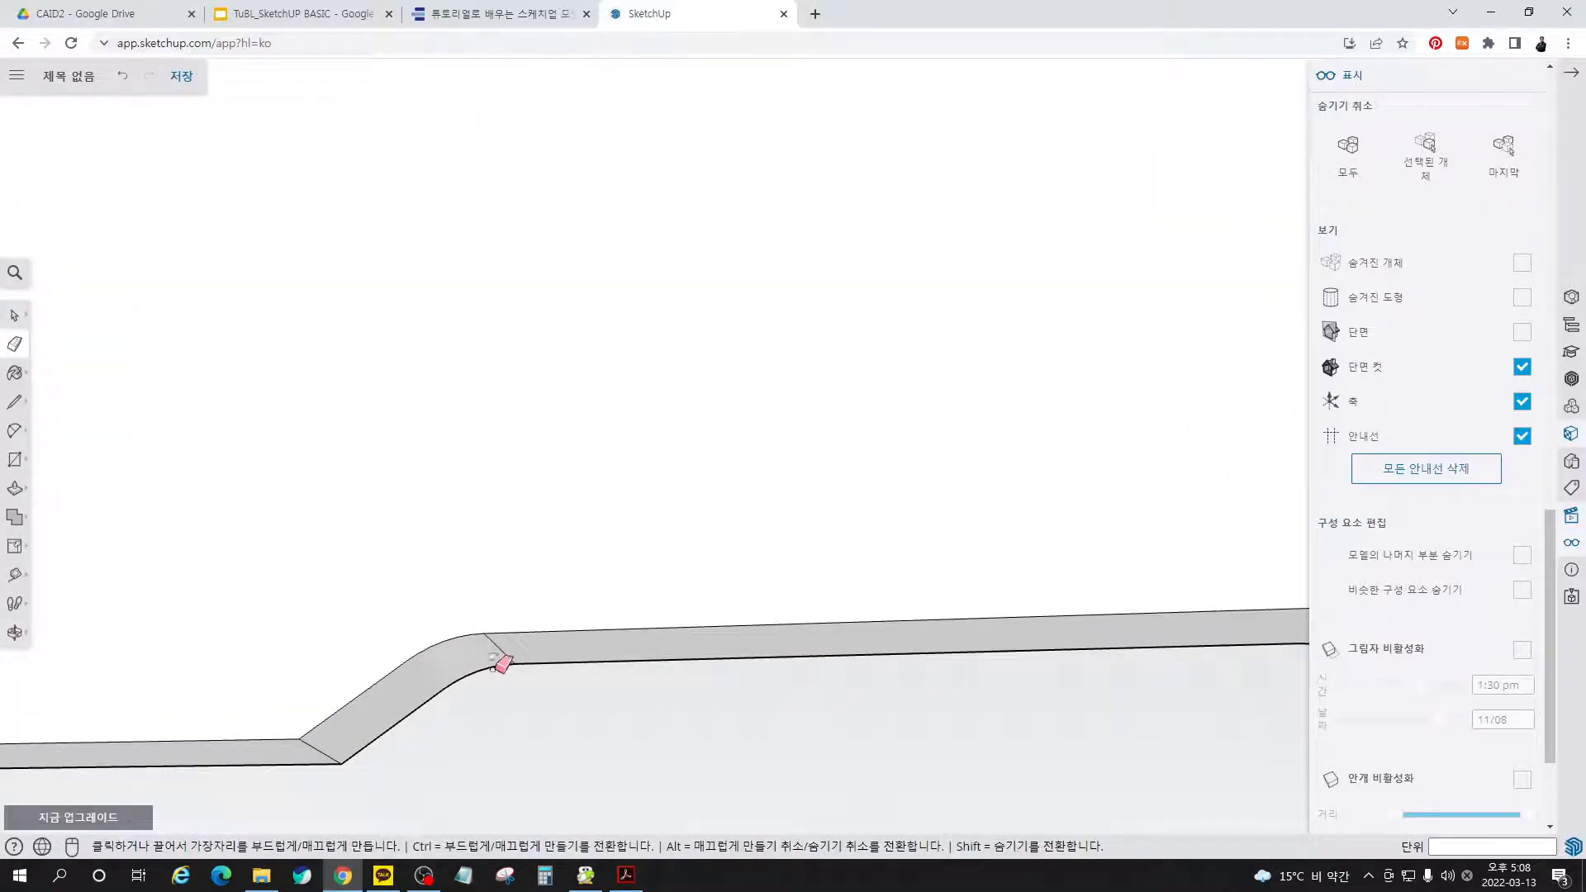
scroll(248, 570, down, 5)
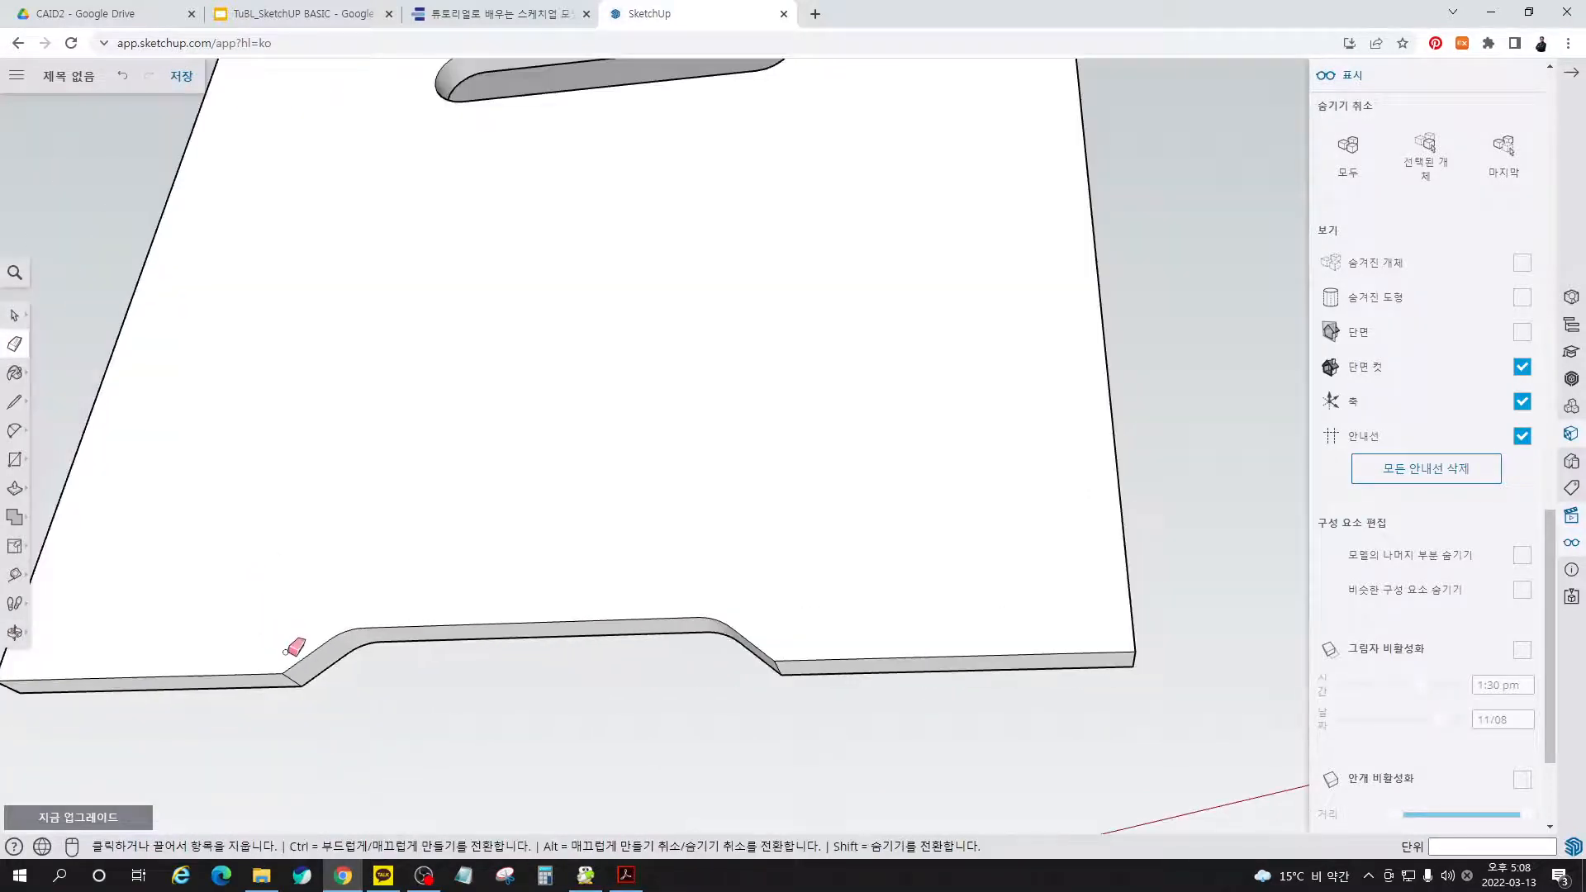
mouse_move(485, 613)
middle_down()
mouse_move(850, 673)
mouse_move(806, 768)
mouse_move(896, 805)
mouse_move(910, 746)
mouse_move(889, 647)
mouse_move(1058, 733)
mouse_move(501, 715)
mouse_move(520, 710)
middle_up()
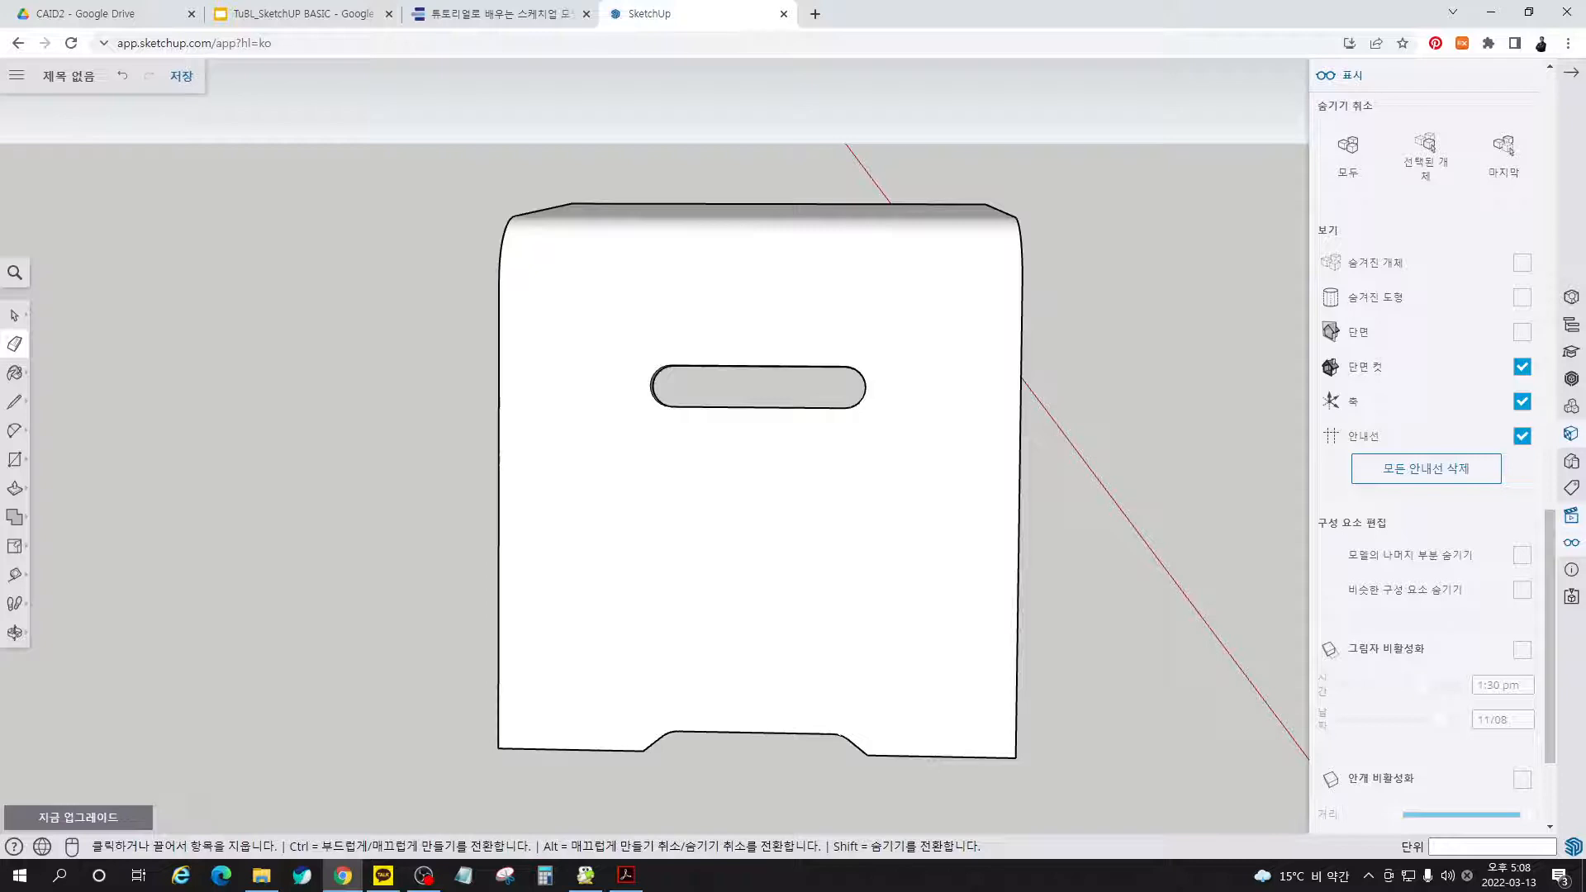
- Select all connected geometry of the half table and make it a component
scroll(843, 467, down, 3)
middle_drag(842, 467, 531, 566)
key(space)
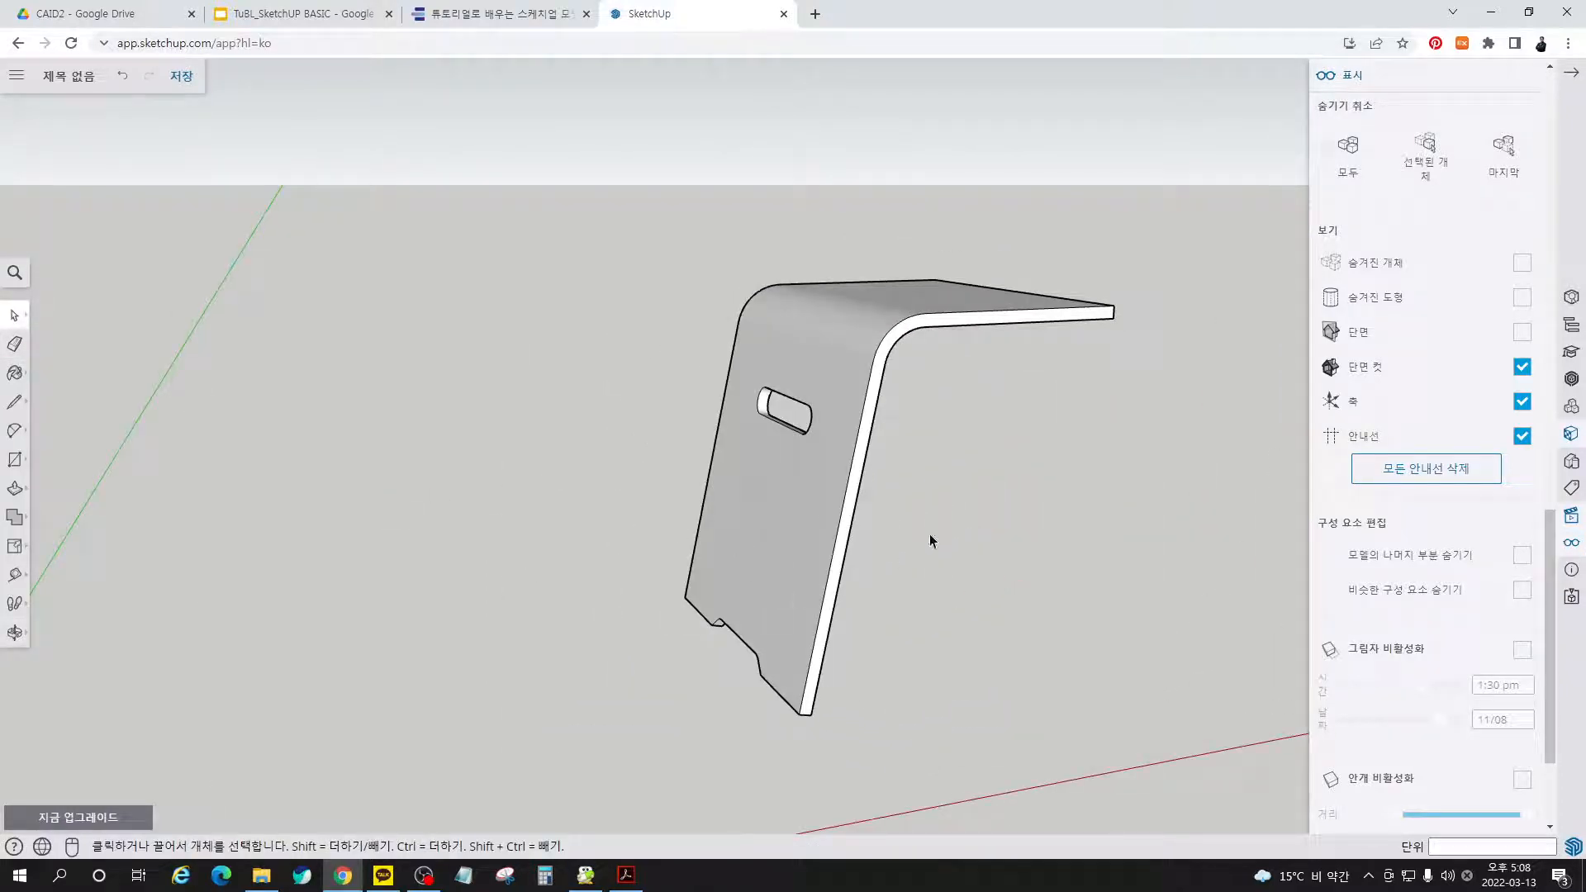
middle_drag(877, 383, 636, 522)
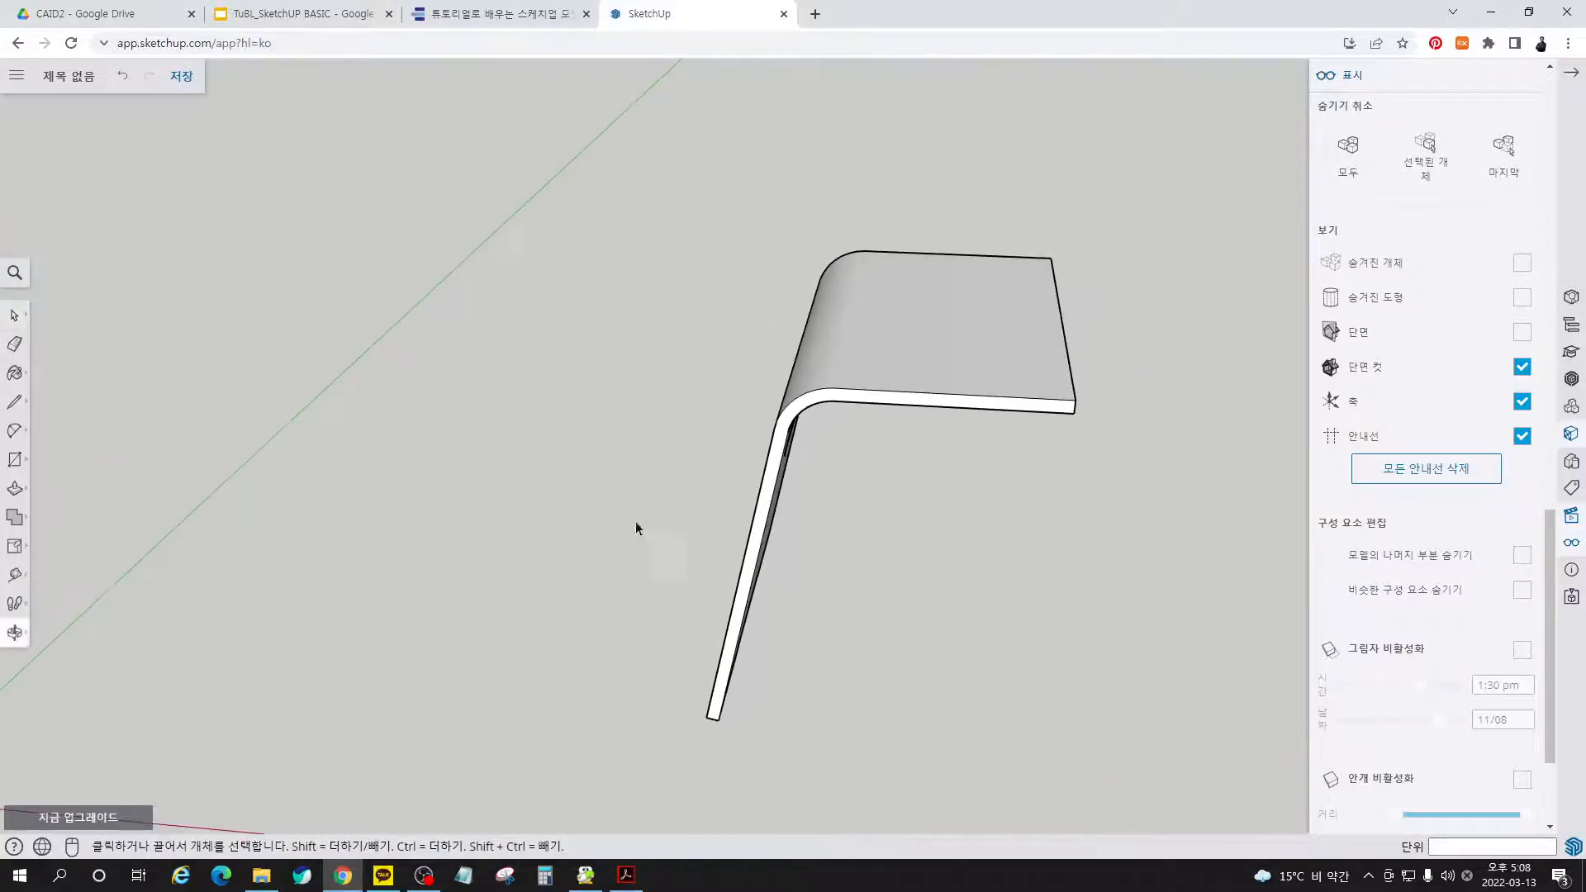
triple_click(1037, 340)
right_click(968, 335)
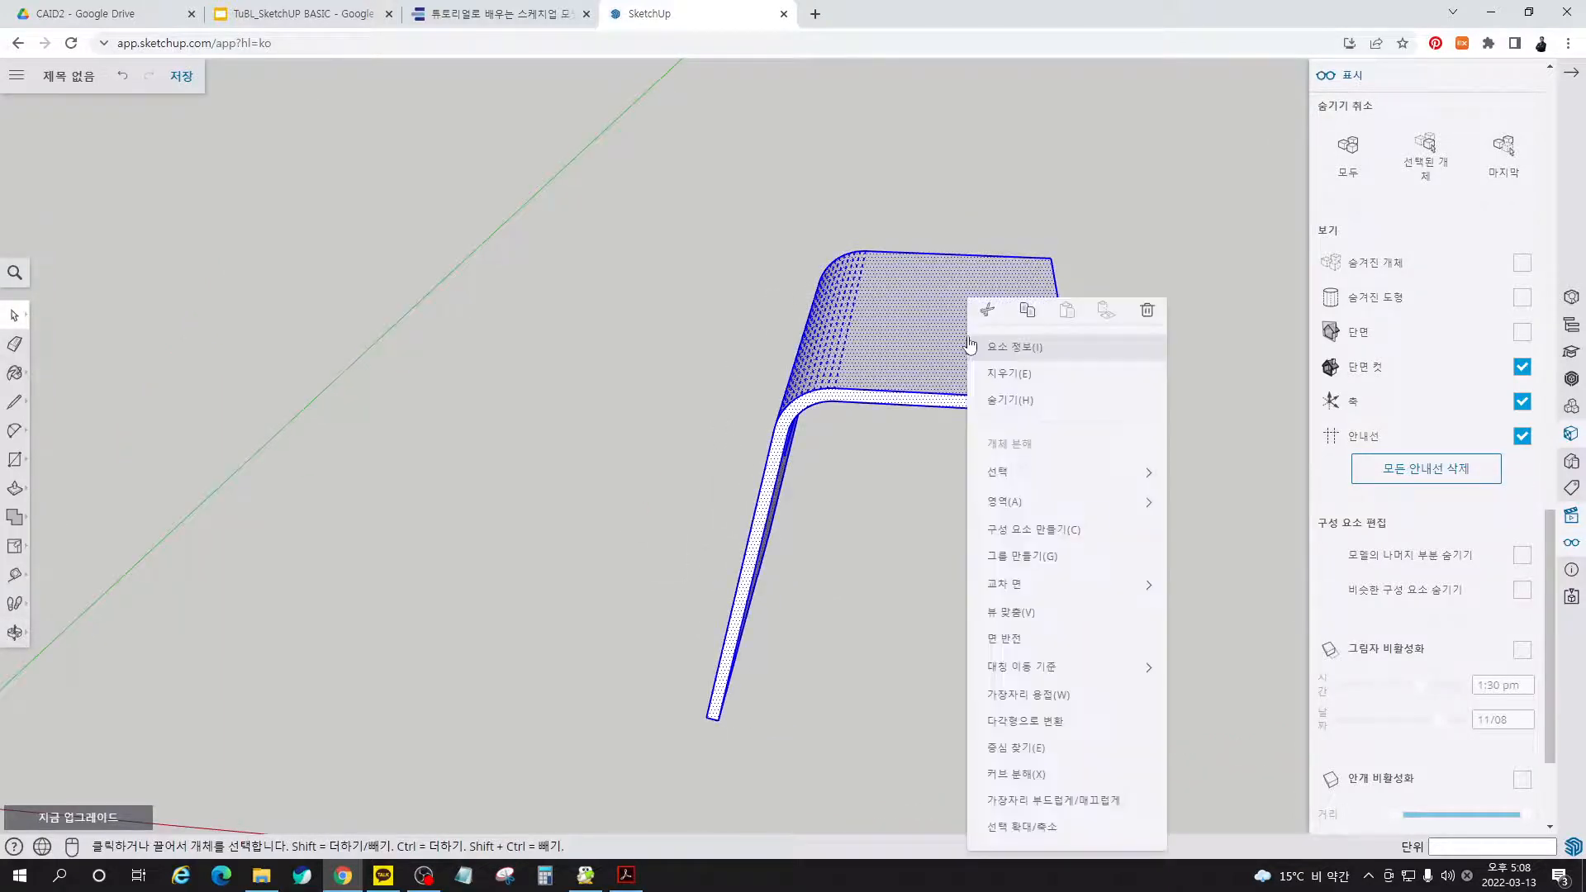
click(1061, 526)
- Copy the half table about 568 mm along the red axis
middle_drag(1051, 556, 964, 448)
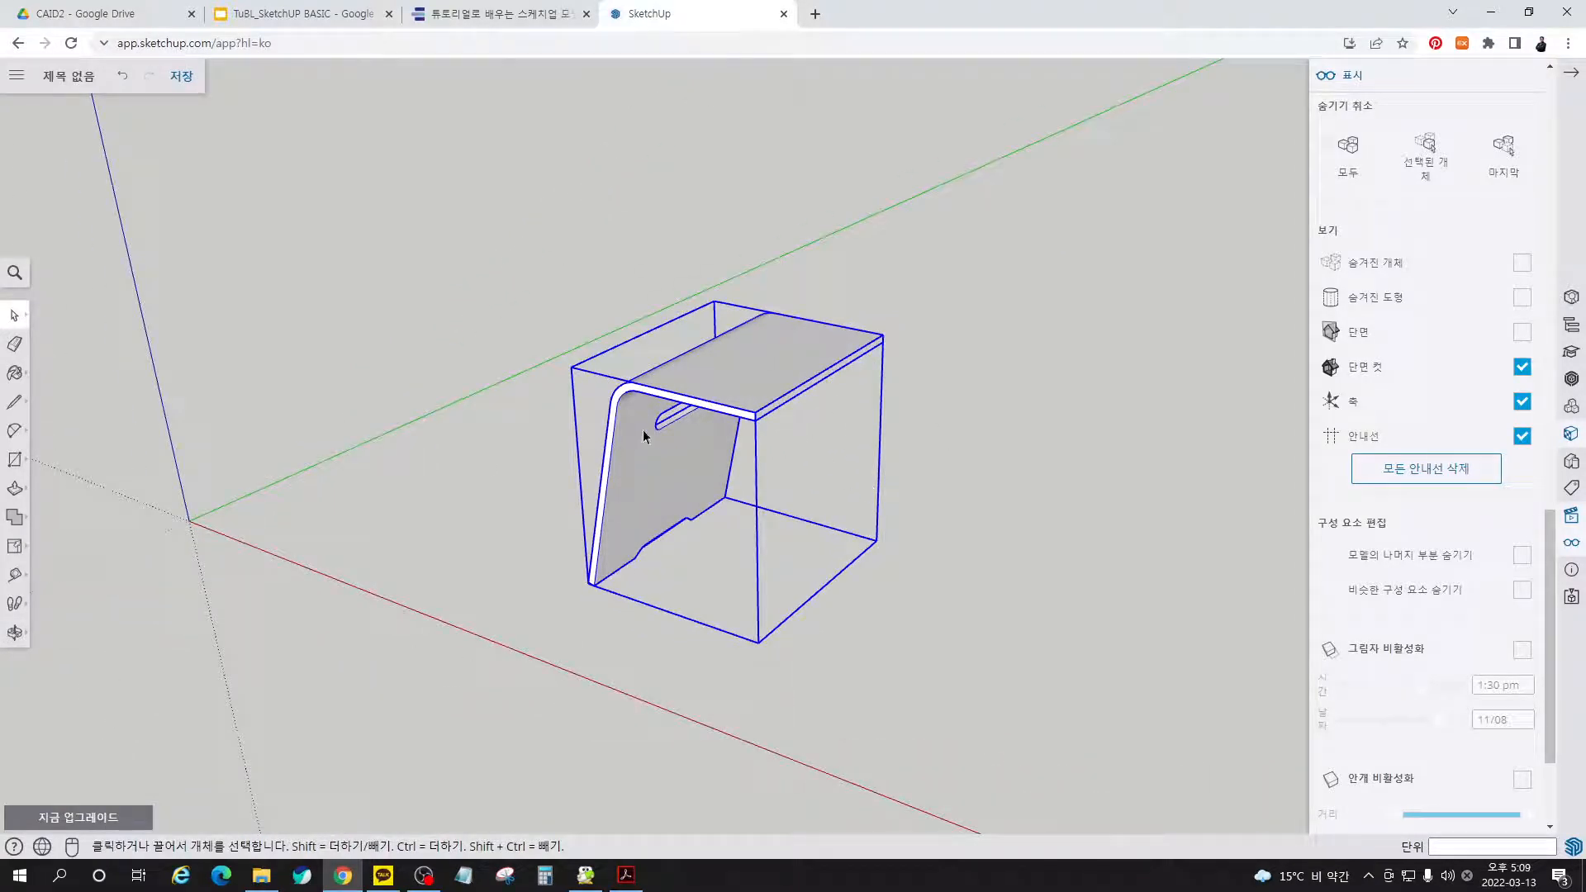
click(1570, 80)
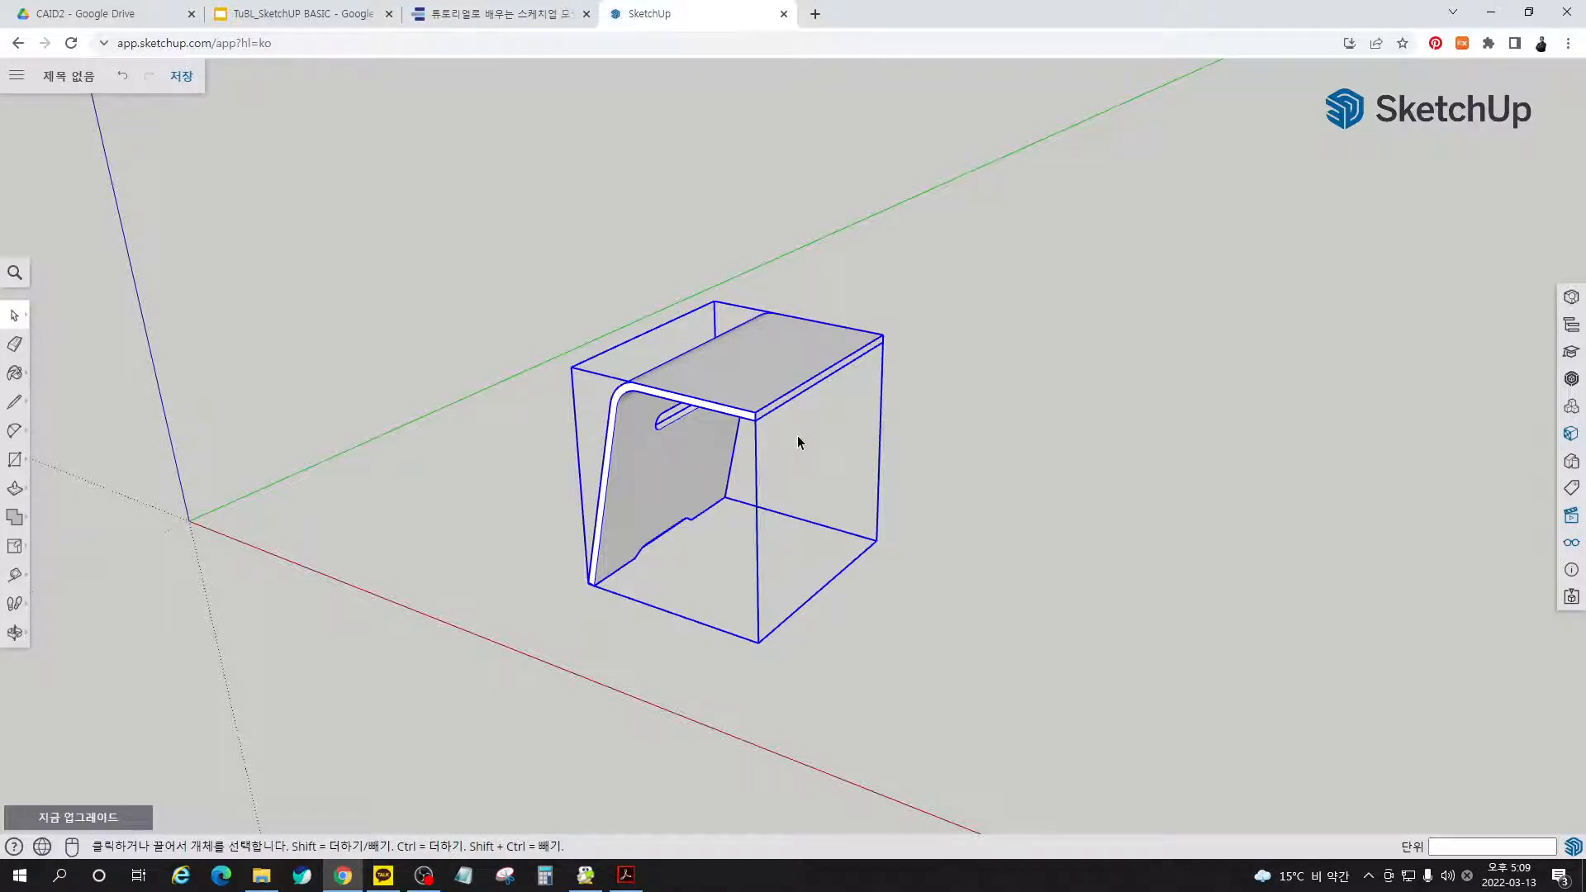
key(m)
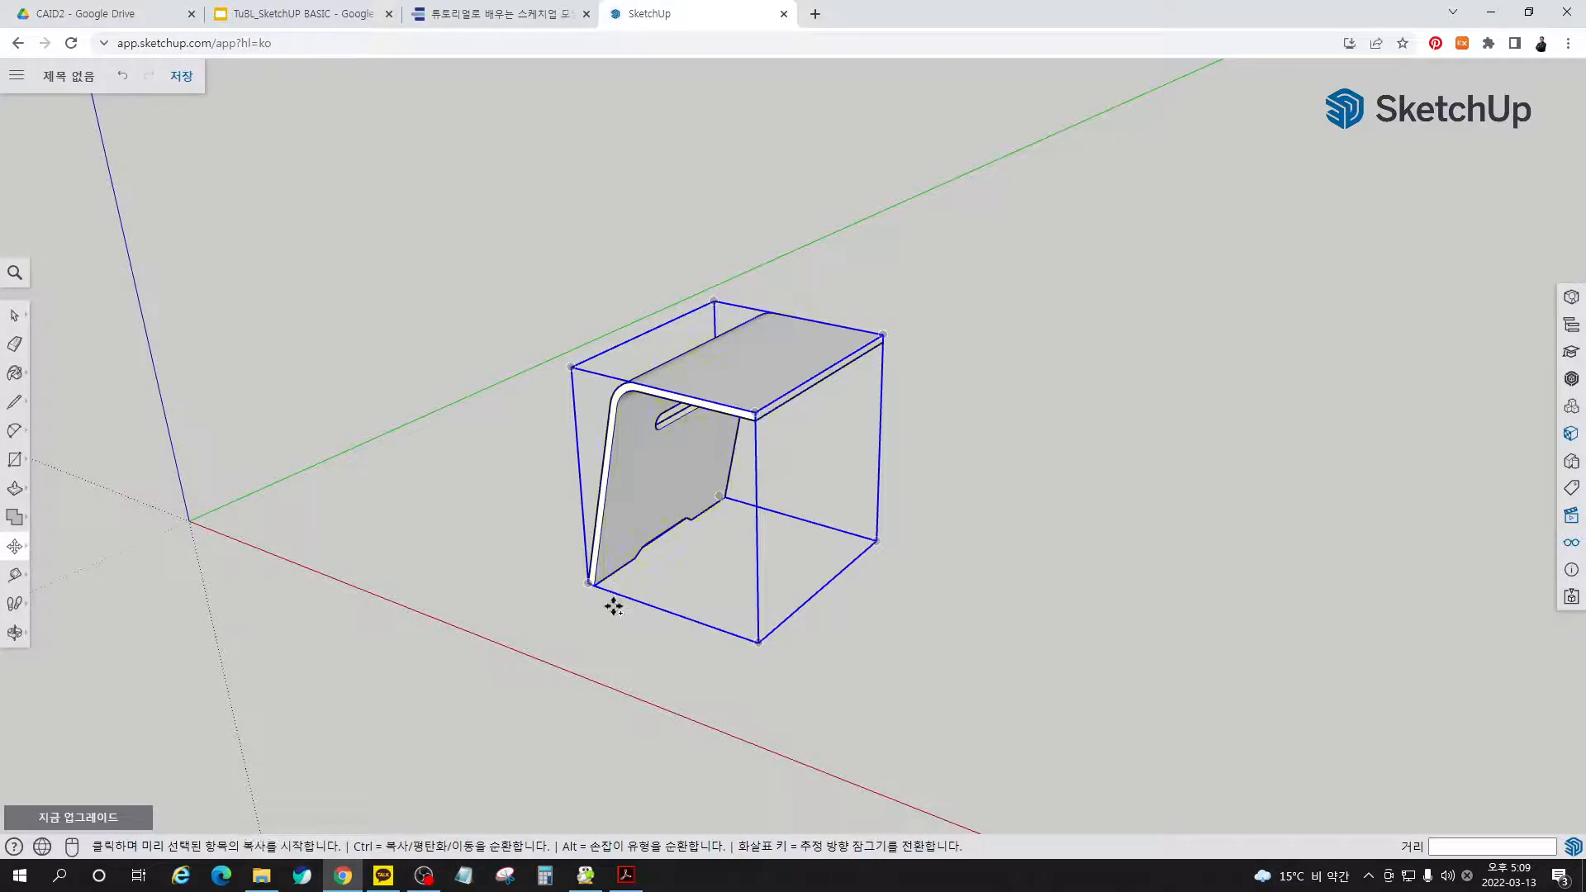
click(614, 607)
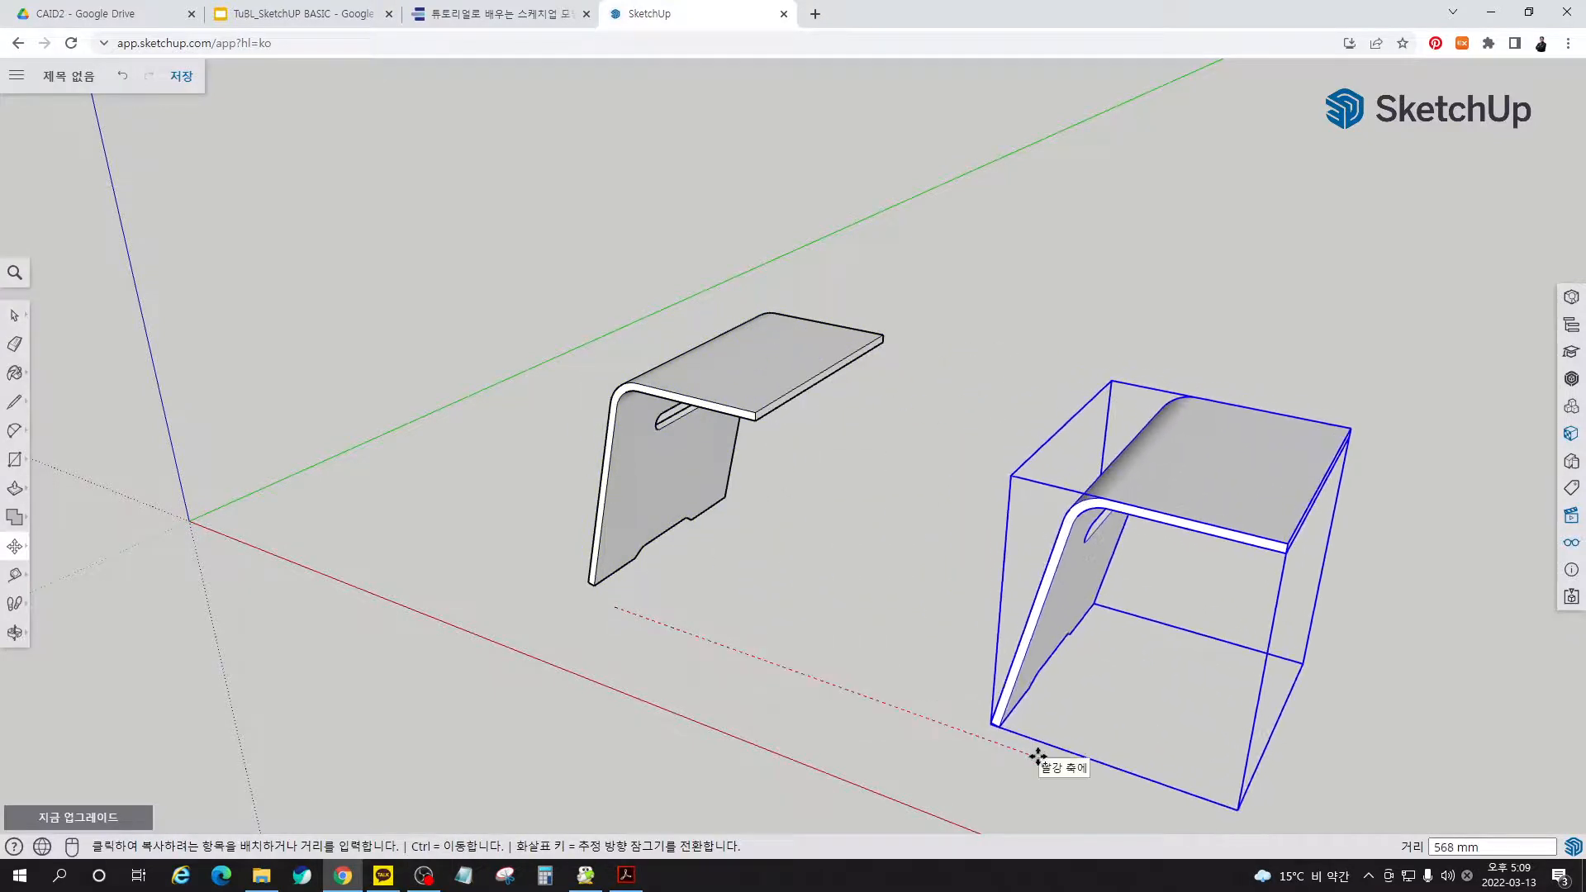
click(1039, 757)
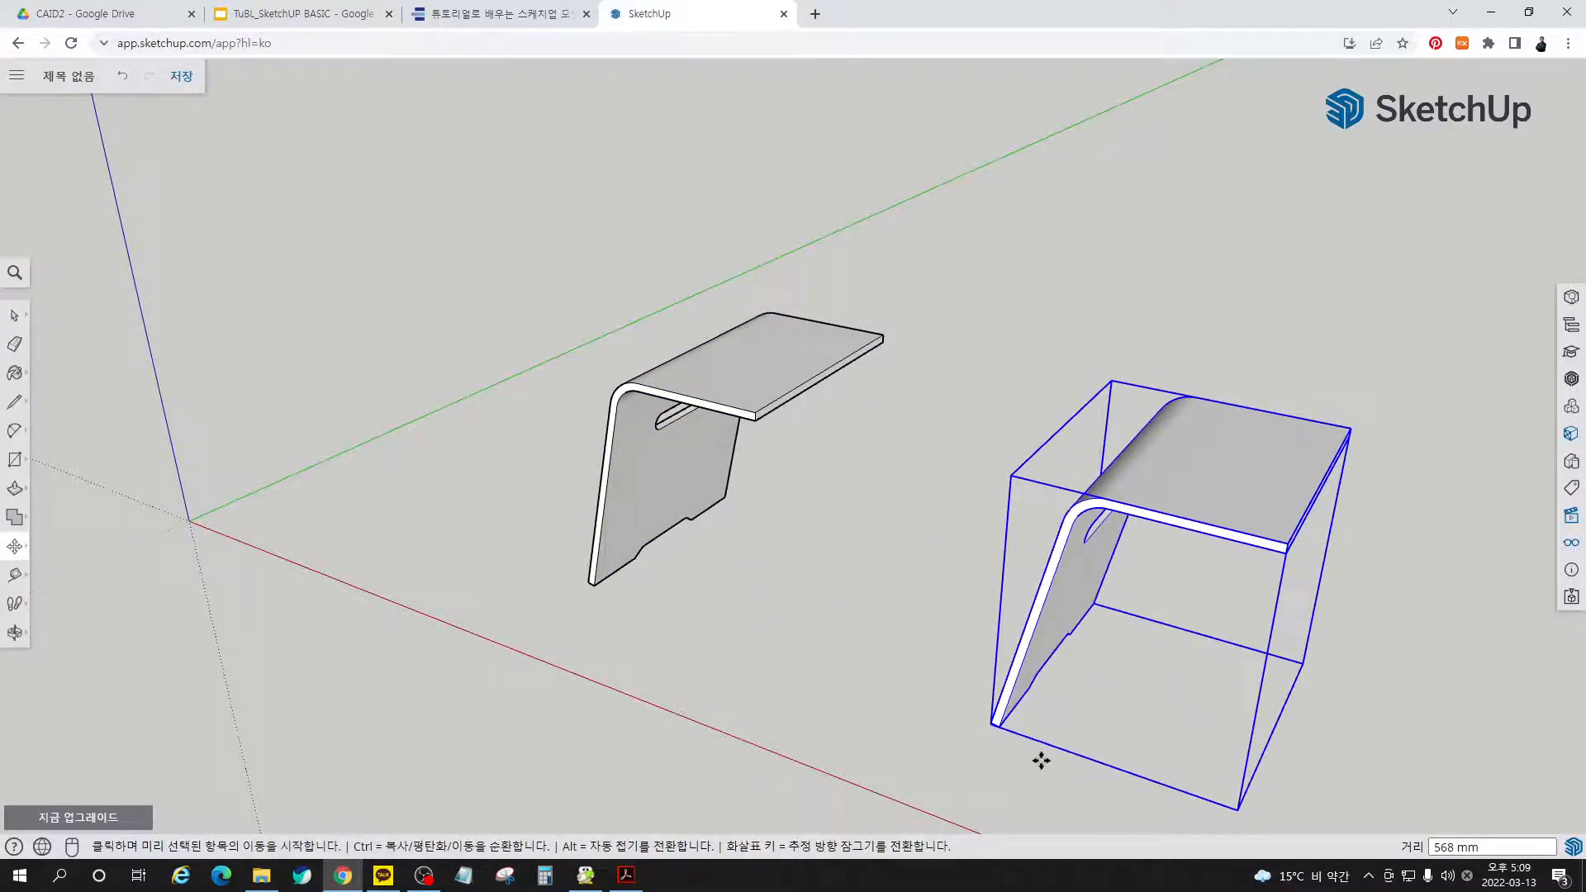
- Try to rotate the copied half 180° in the horizontal plane, and undo the rotation
key(q)
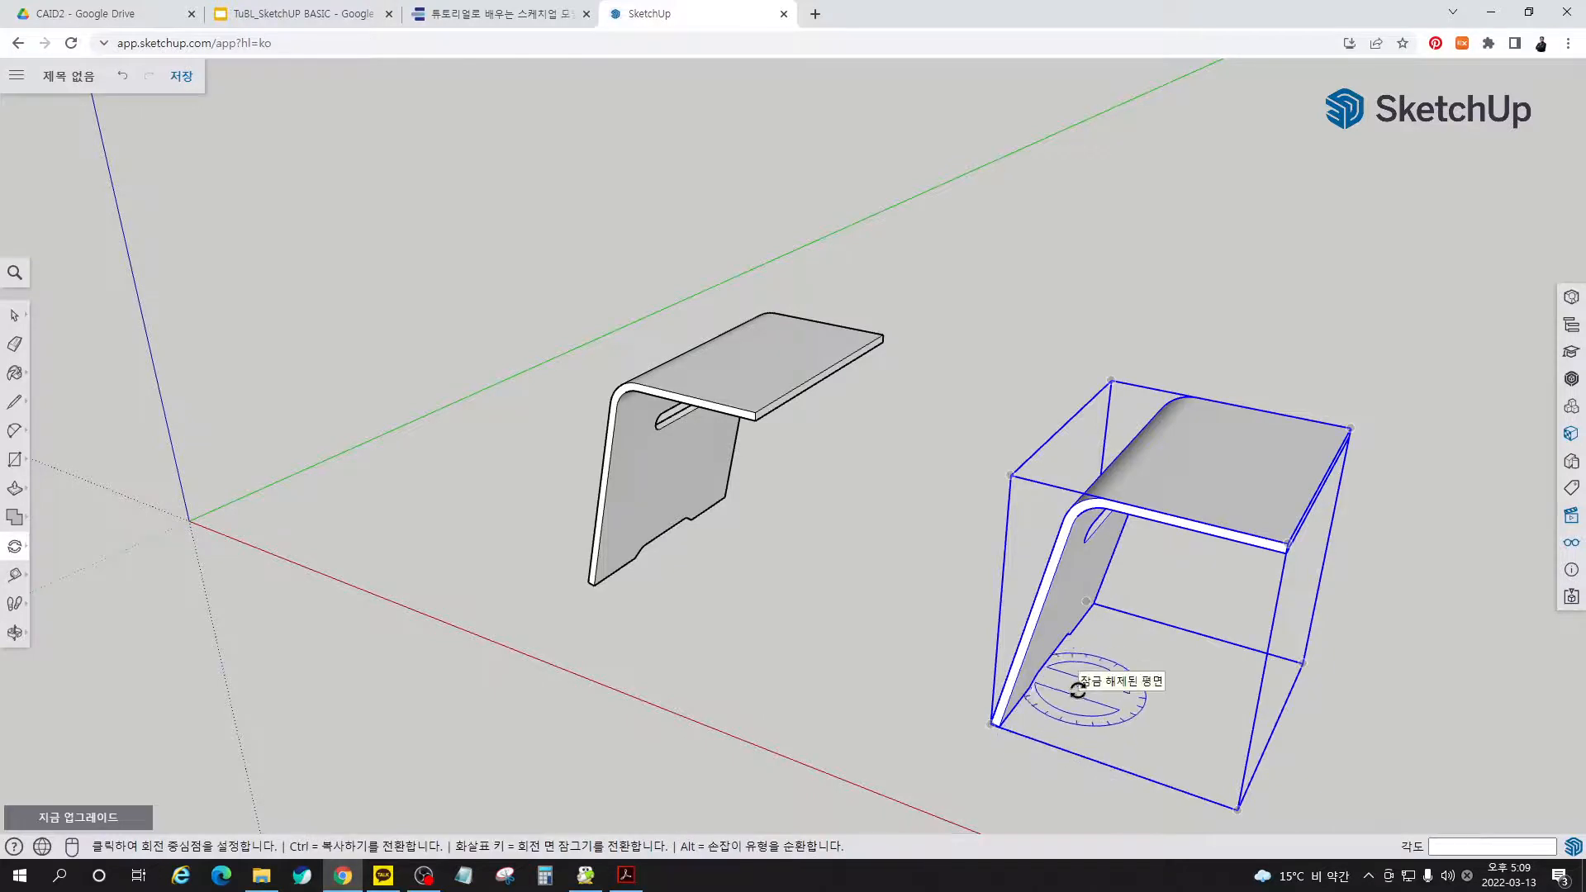
click(1077, 682)
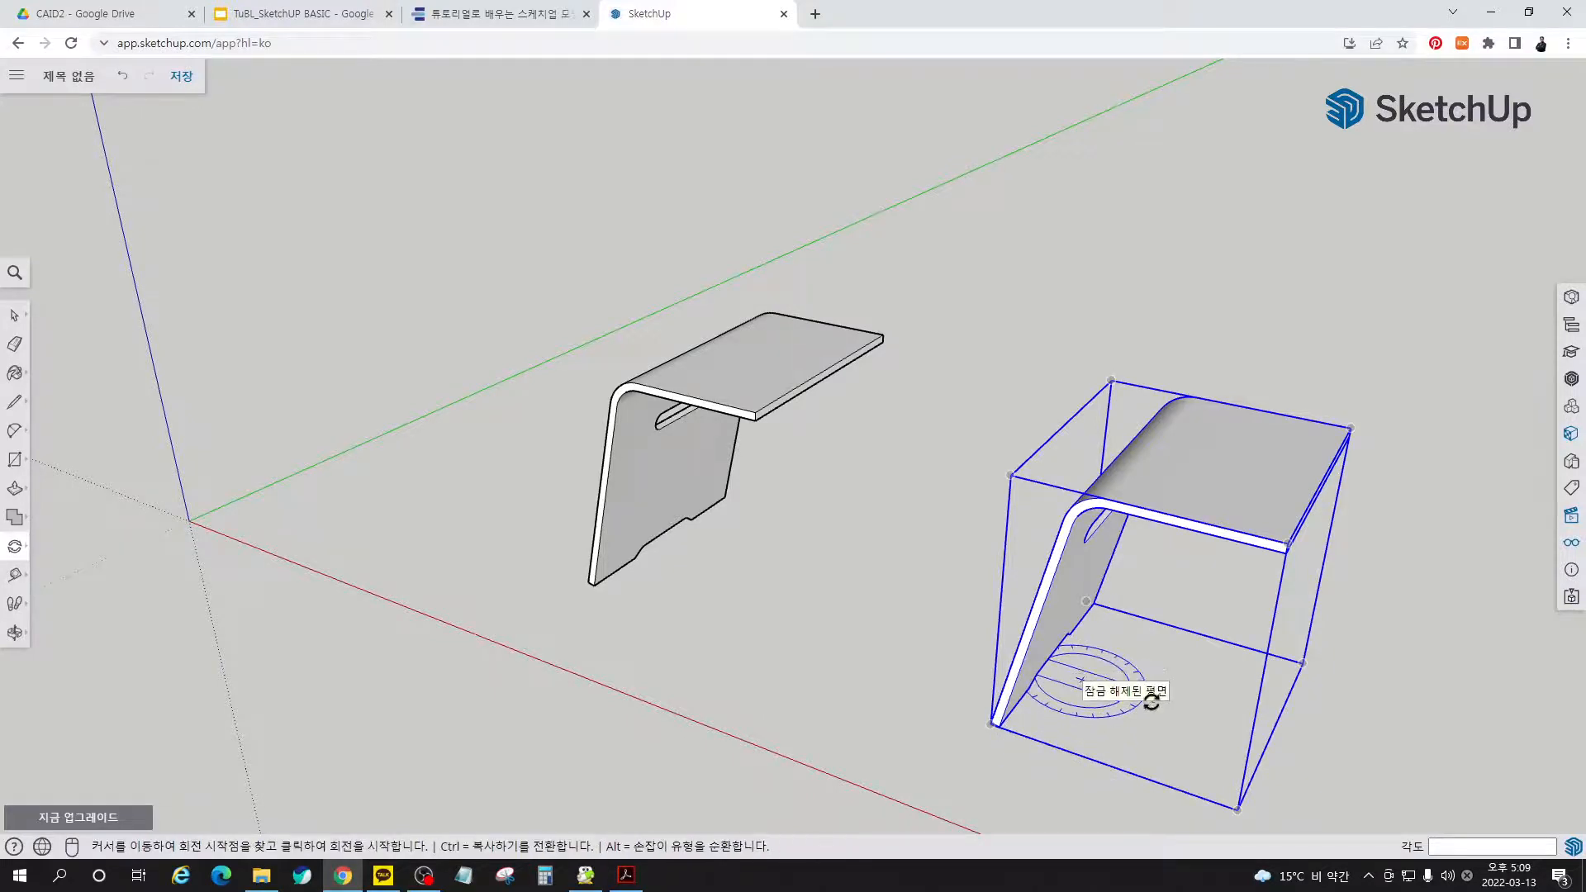
click(1204, 721)
click(817, 599)
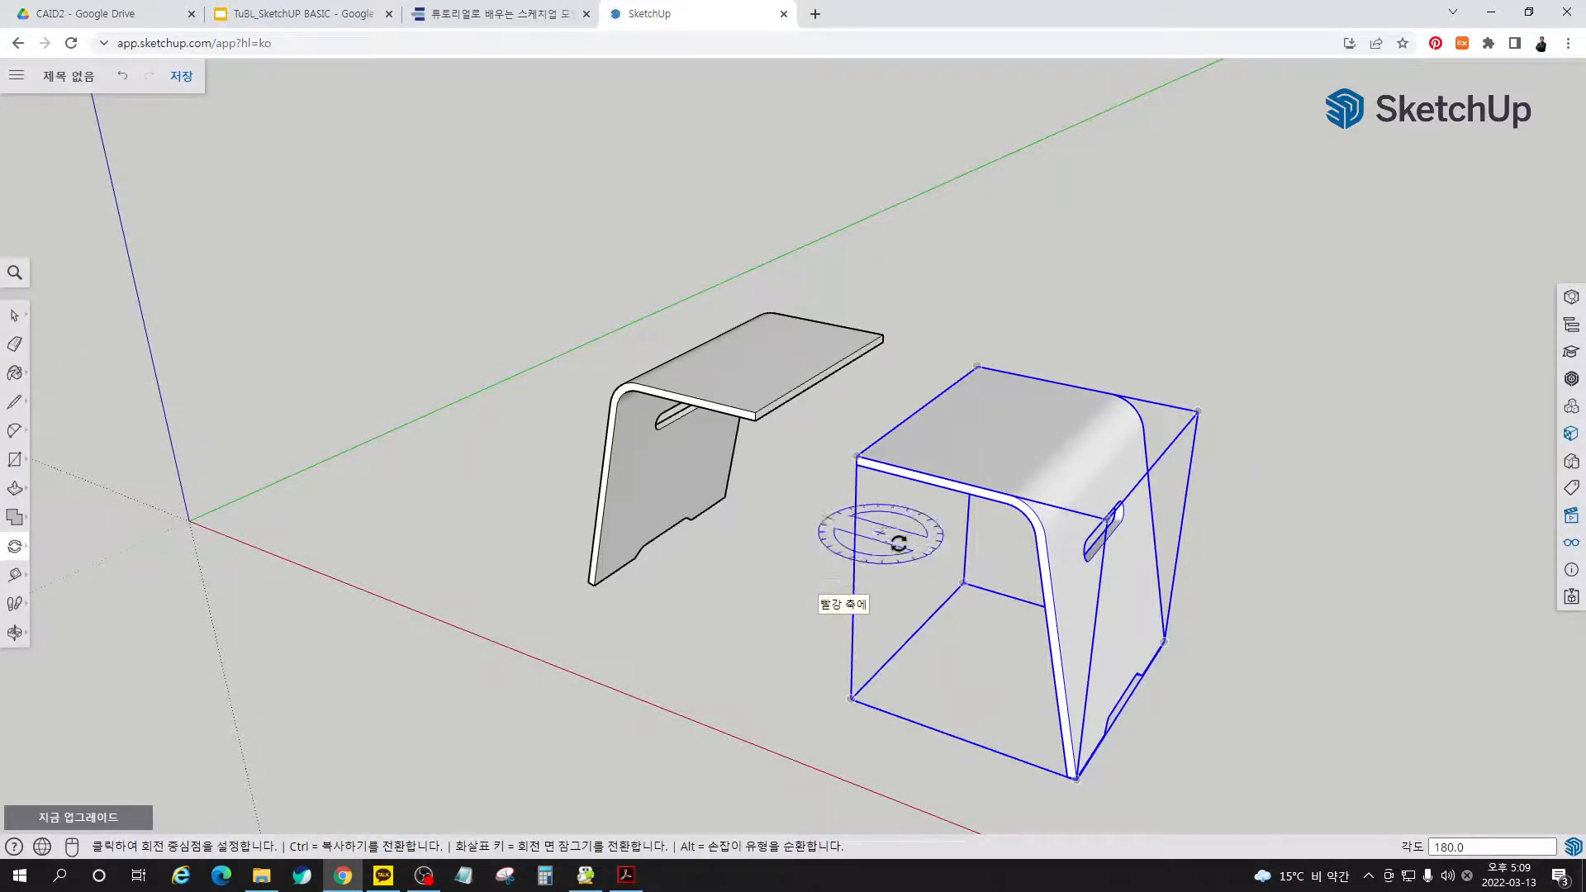
key(ctrl+z)
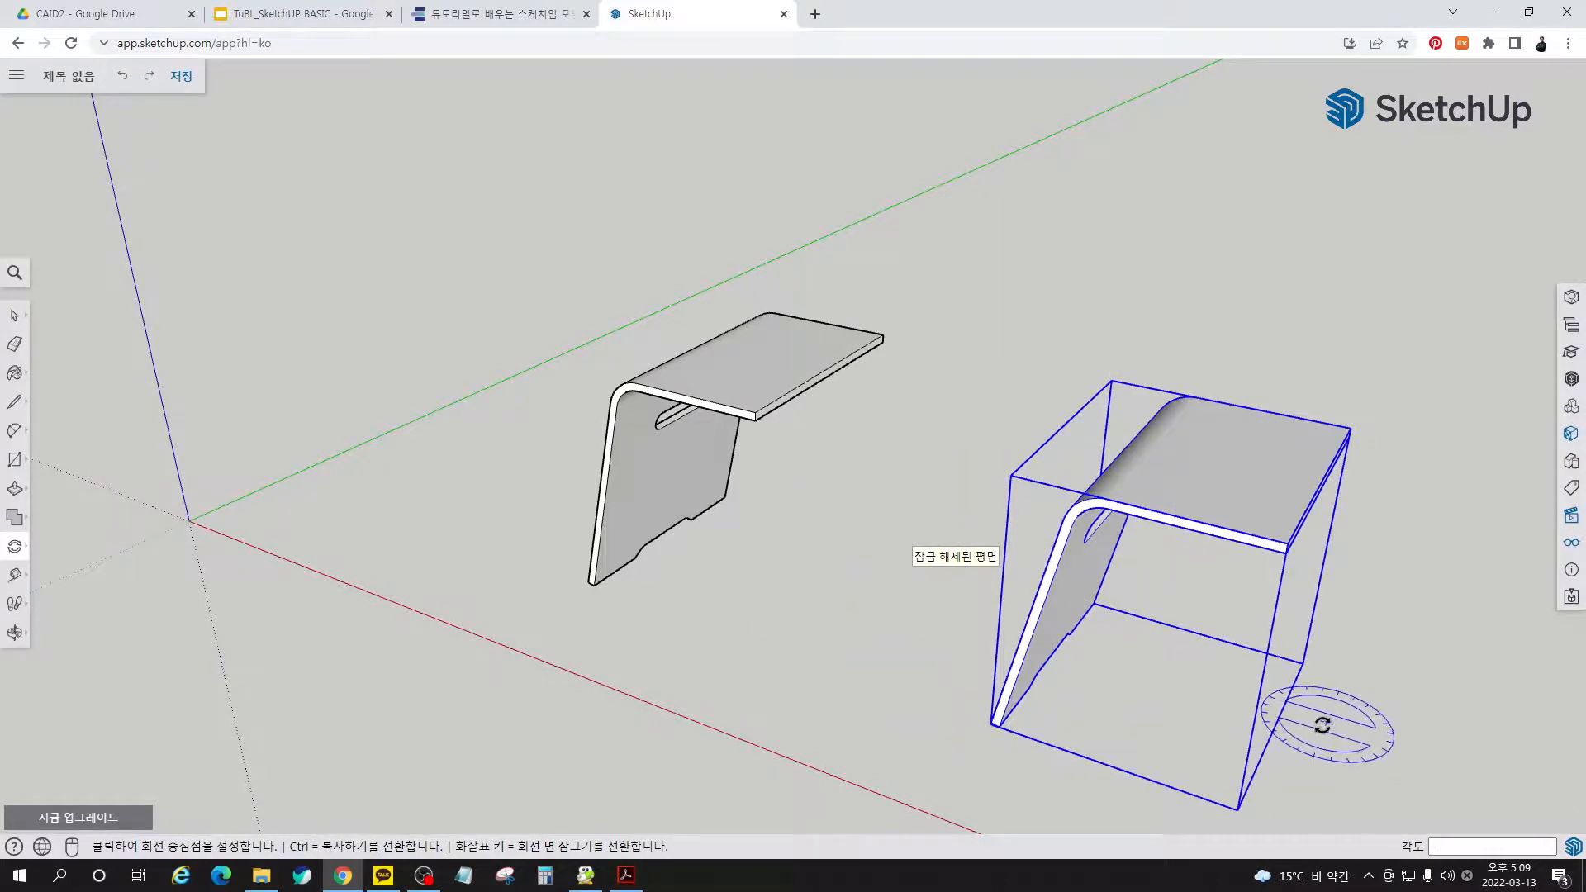
- Mirror the copied half along the red axis by scaling it to -1.00
key(s)
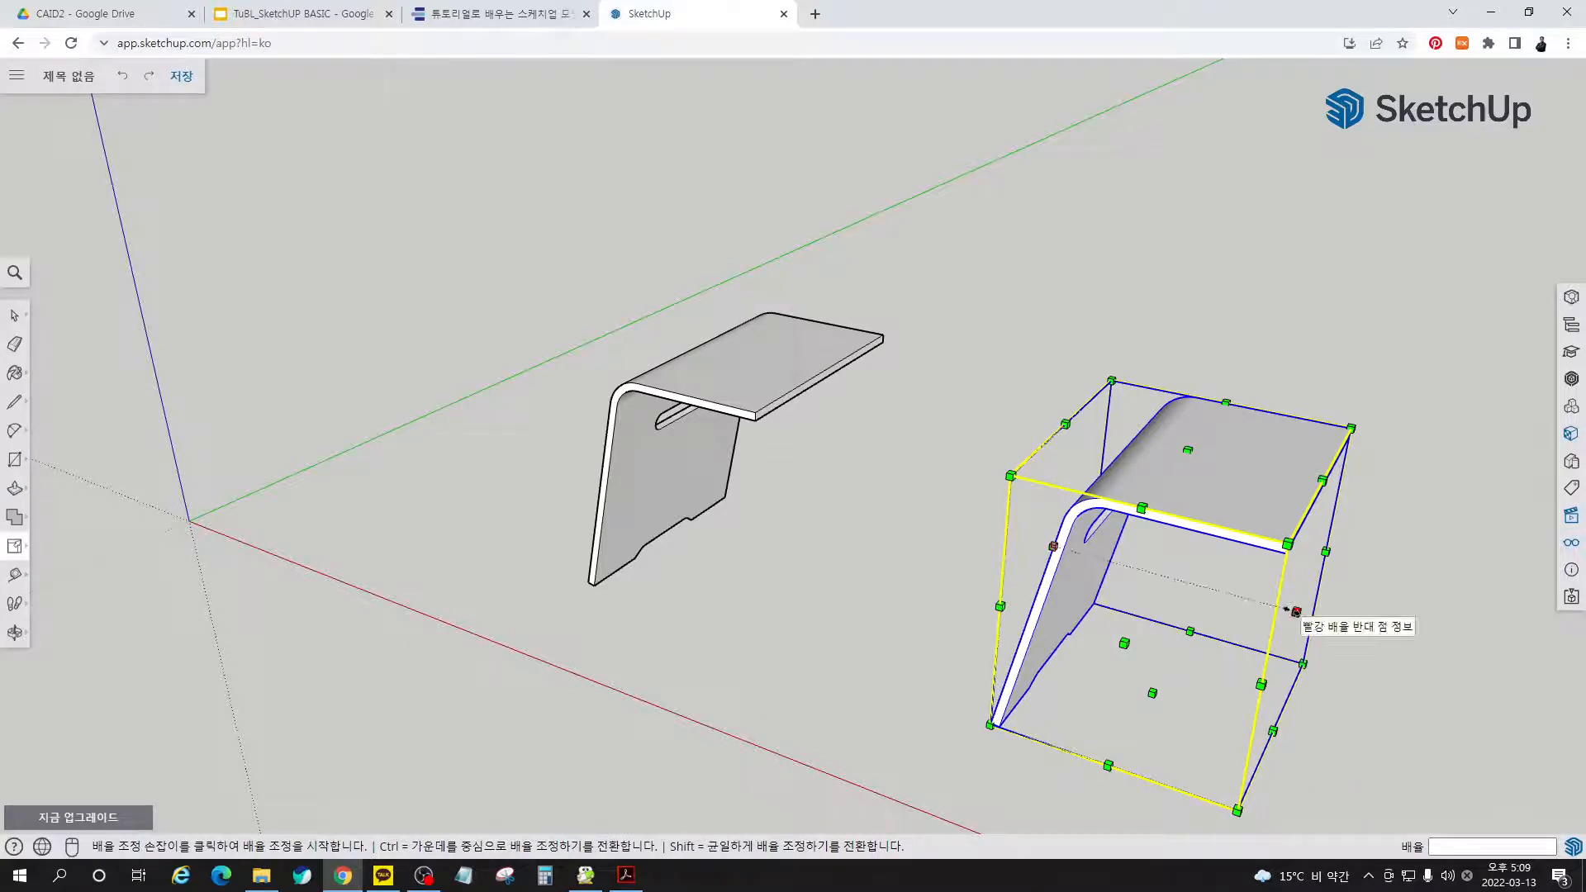
drag(1296, 612, 839, 513)
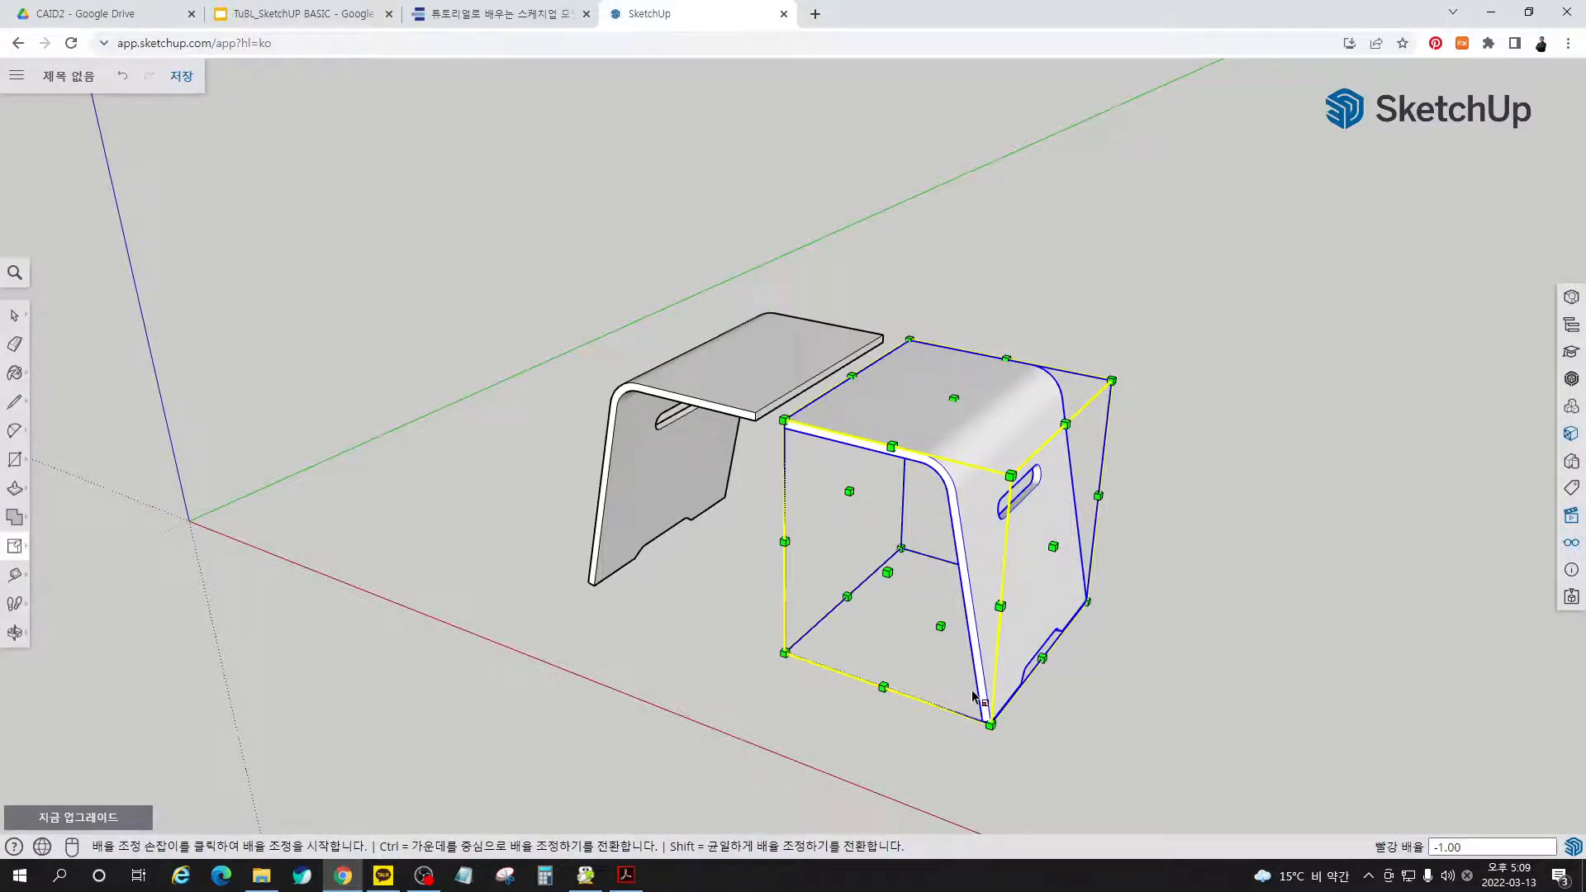
key(space)
click(867, 683)
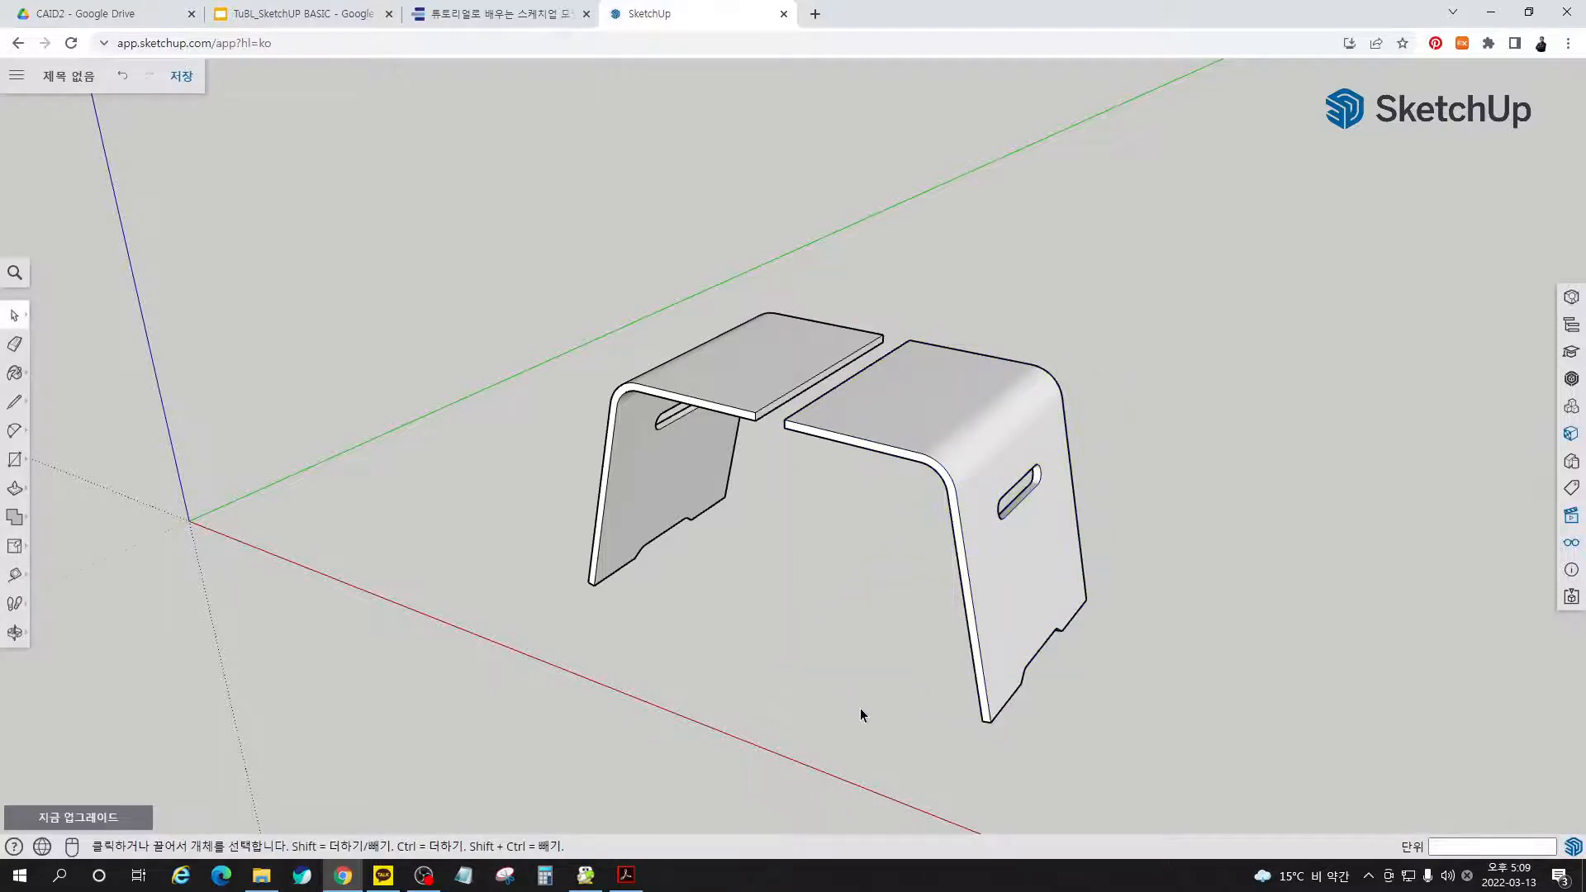
- Move the mirrored half by its top corner to join the original half's matching corner at the tabletop seam
key(m)
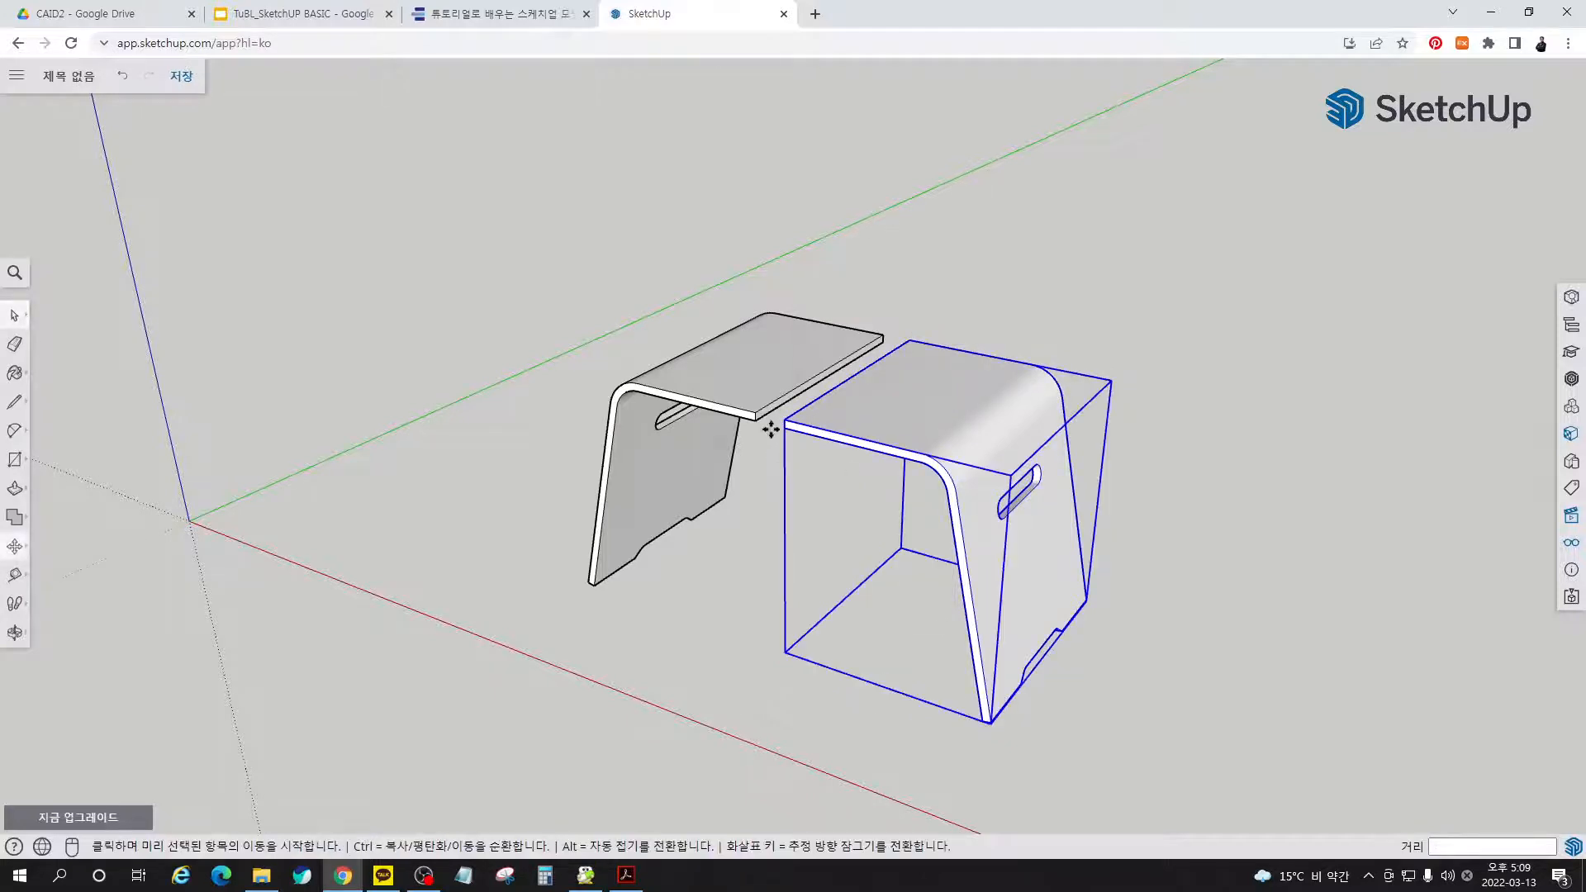
click(784, 425)
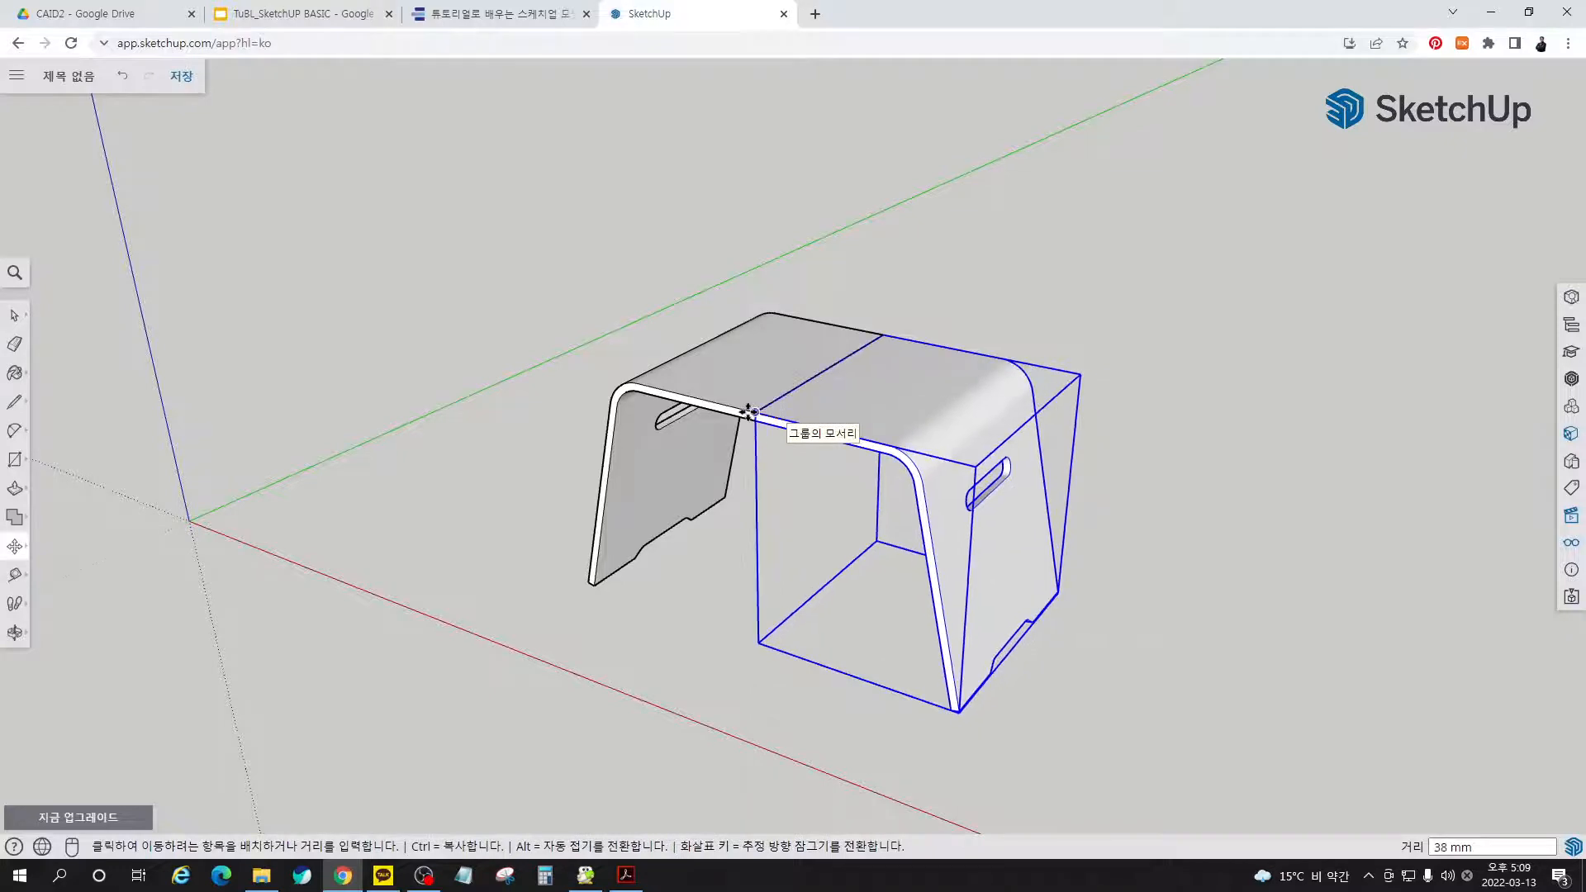
click(748, 411)
key(space)
click(731, 547)
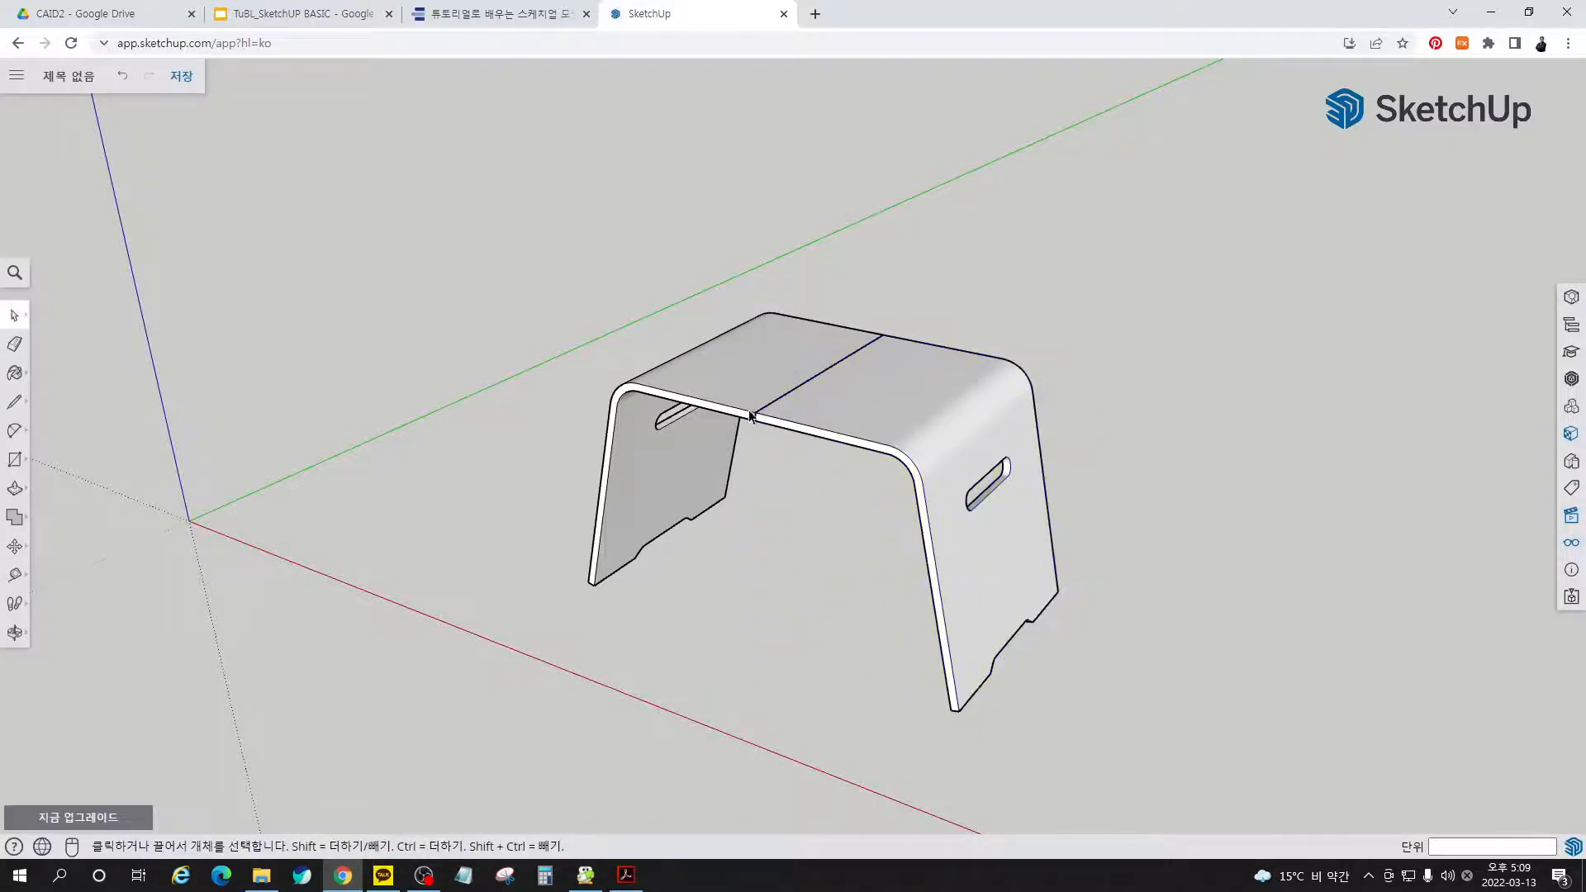
- Delete the mirrored half and undo the changes back to the single original half
middle_drag(1006, 488, 686, 669)
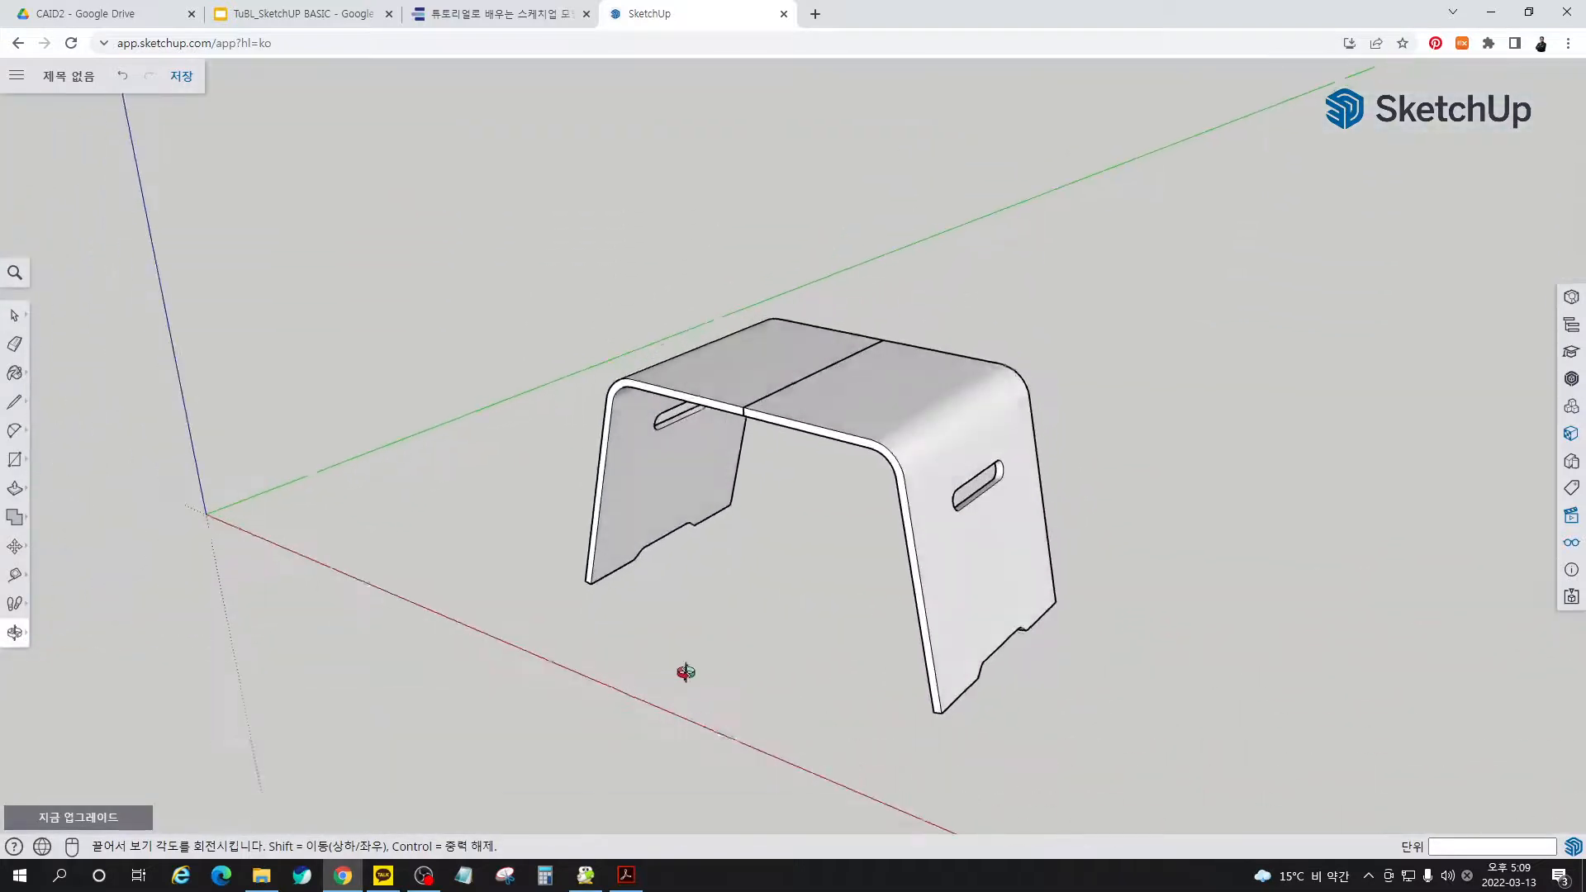
click(909, 442)
key(Delete)
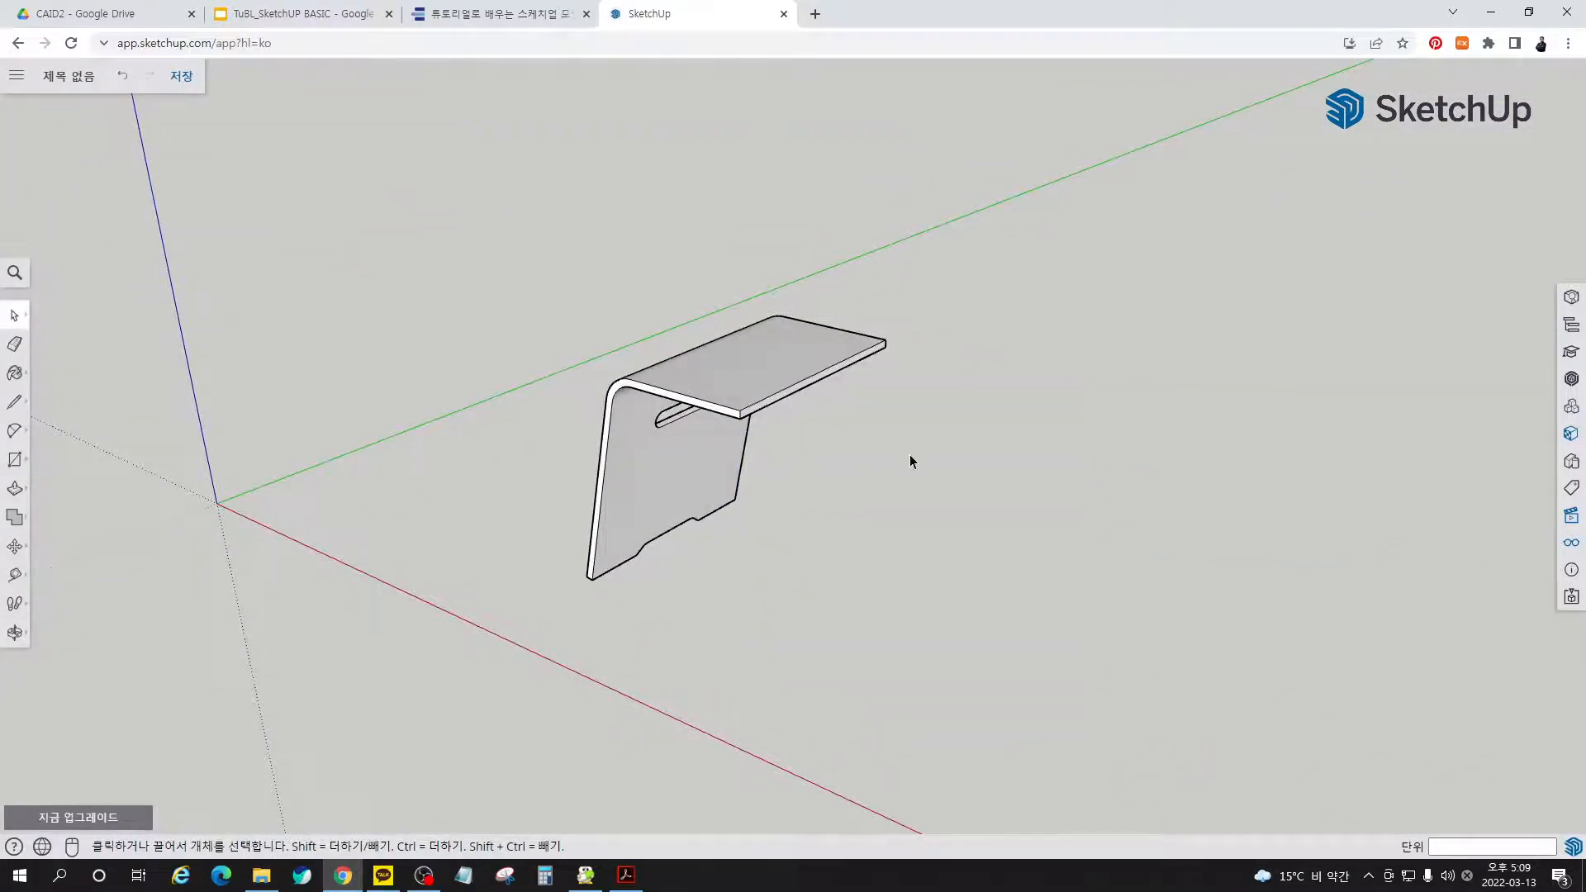
key(ctrl+z)
key(ctrl+z)
key(ctrl+z)
- Explode the group of the remaining half table into loose geometry
click(760, 394)
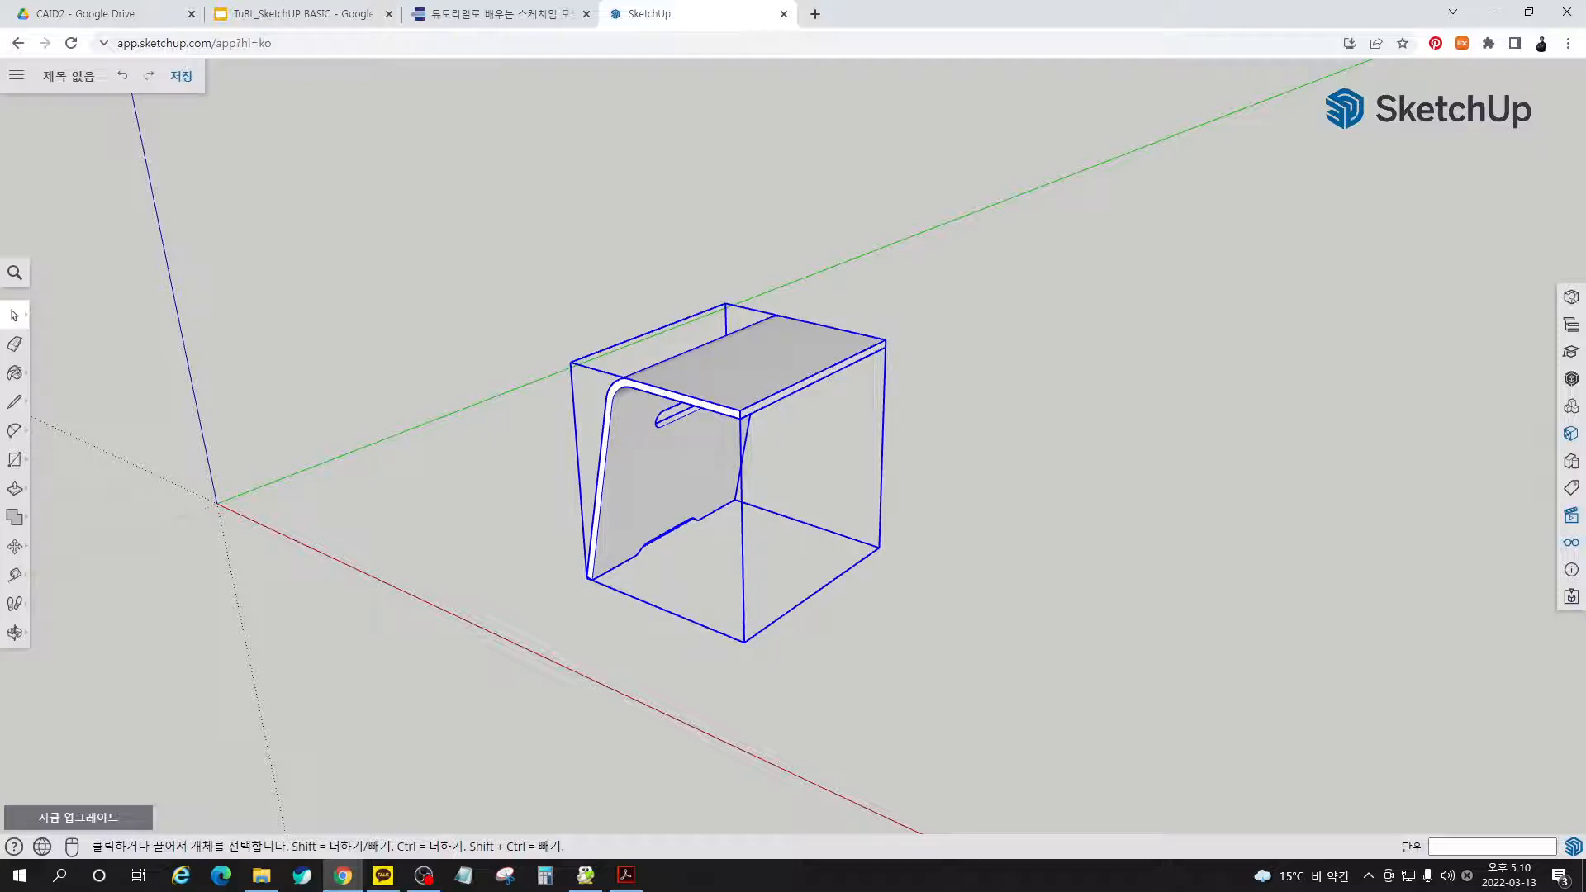
right_click(694, 379)
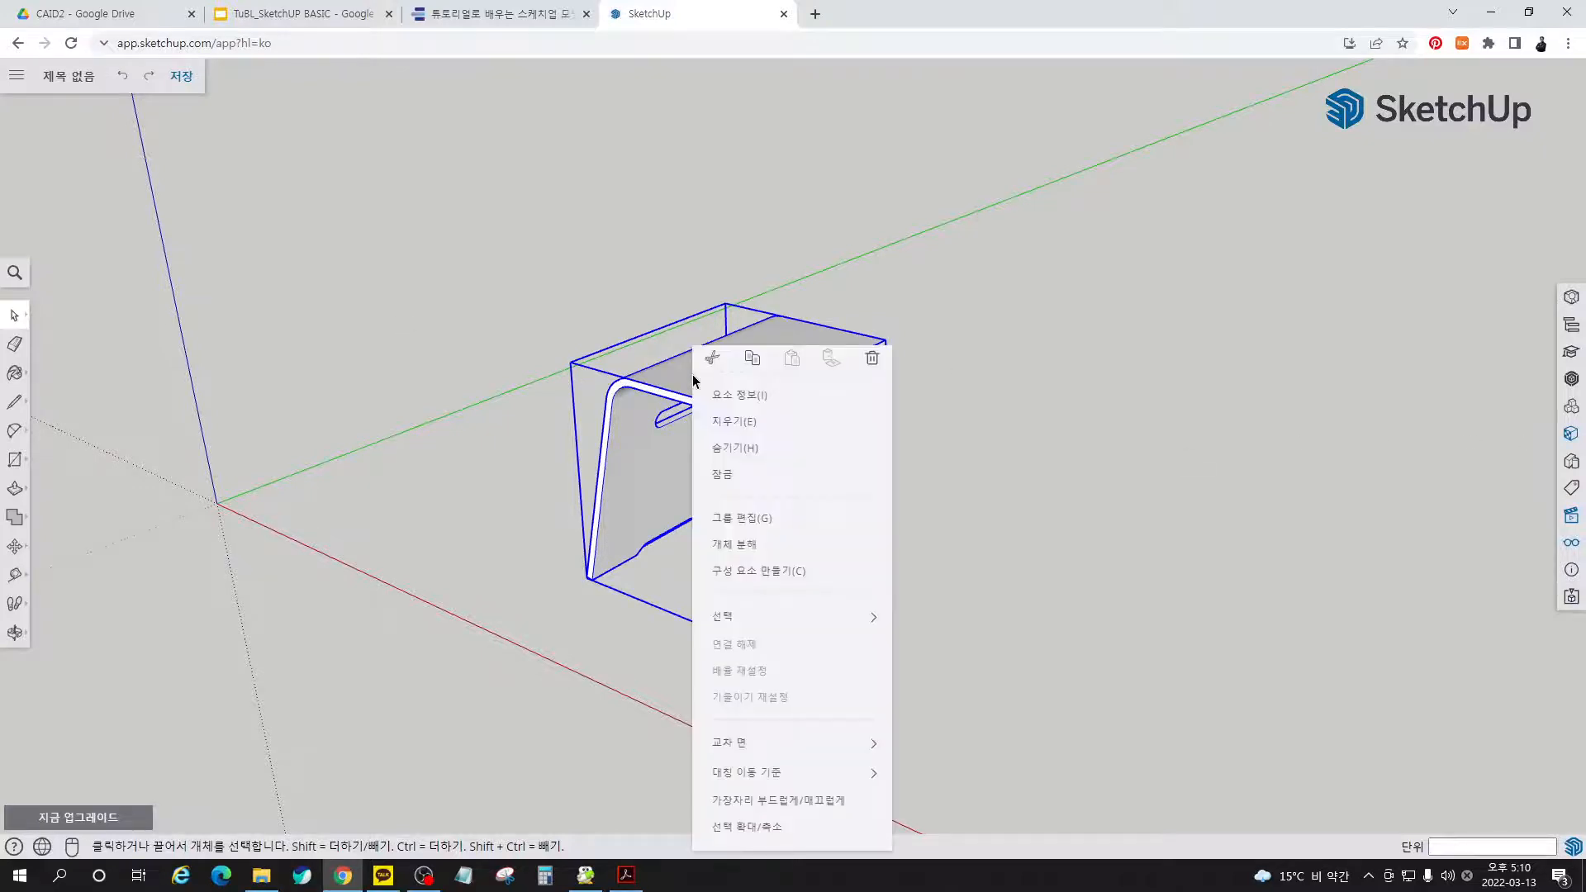
click(756, 543)
click(924, 549)
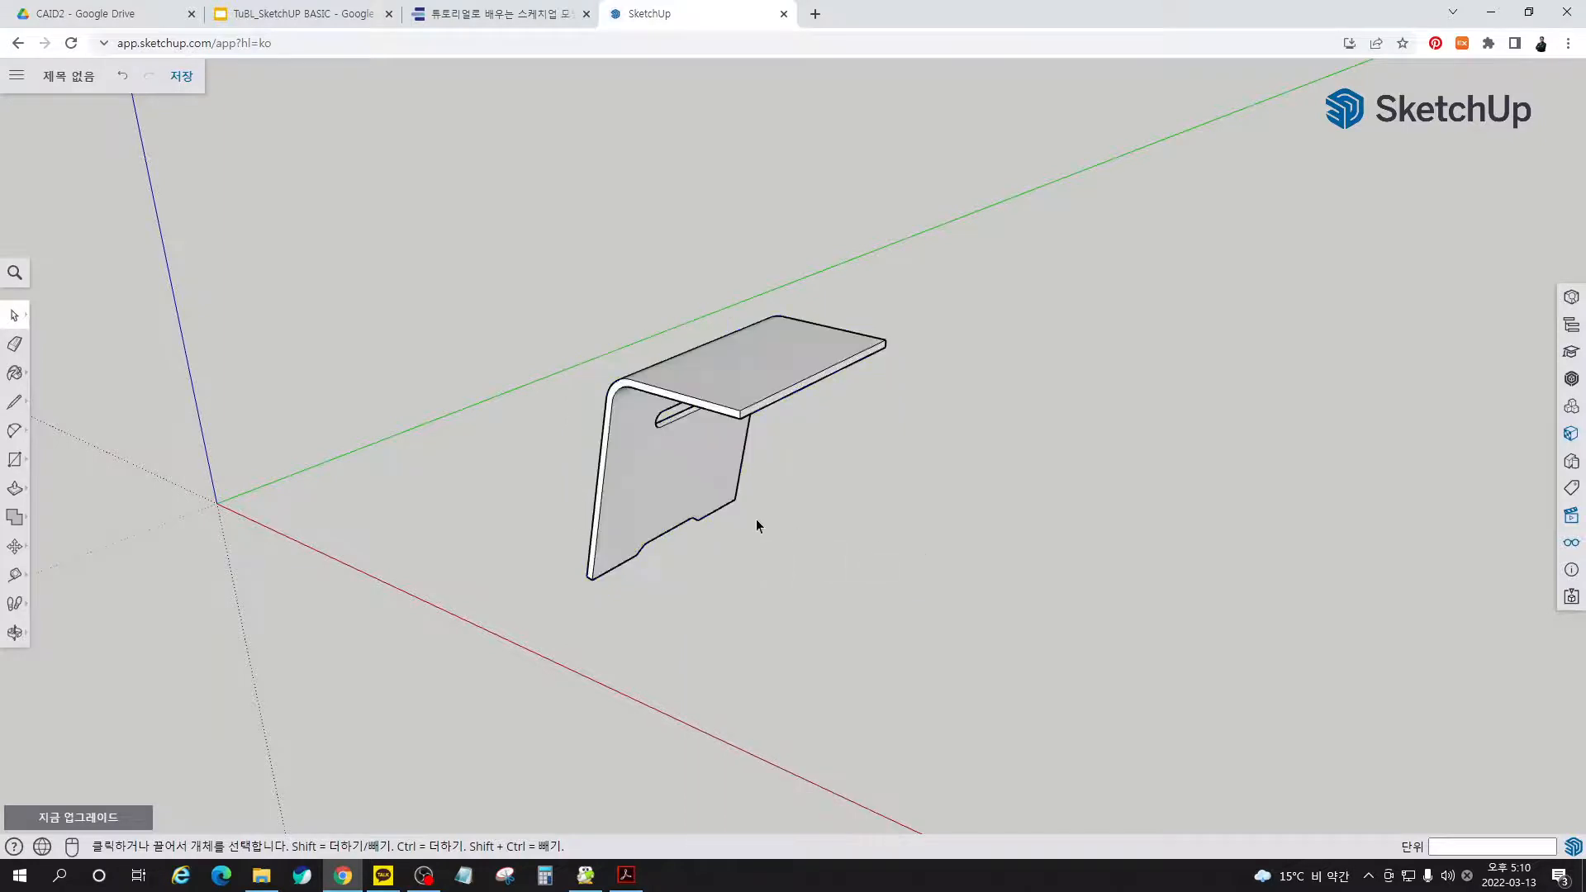
- Delete the thin end face of the tabletop where the two halves join
middle_drag(757, 525, 868, 349)
scroll(864, 389, up, 5)
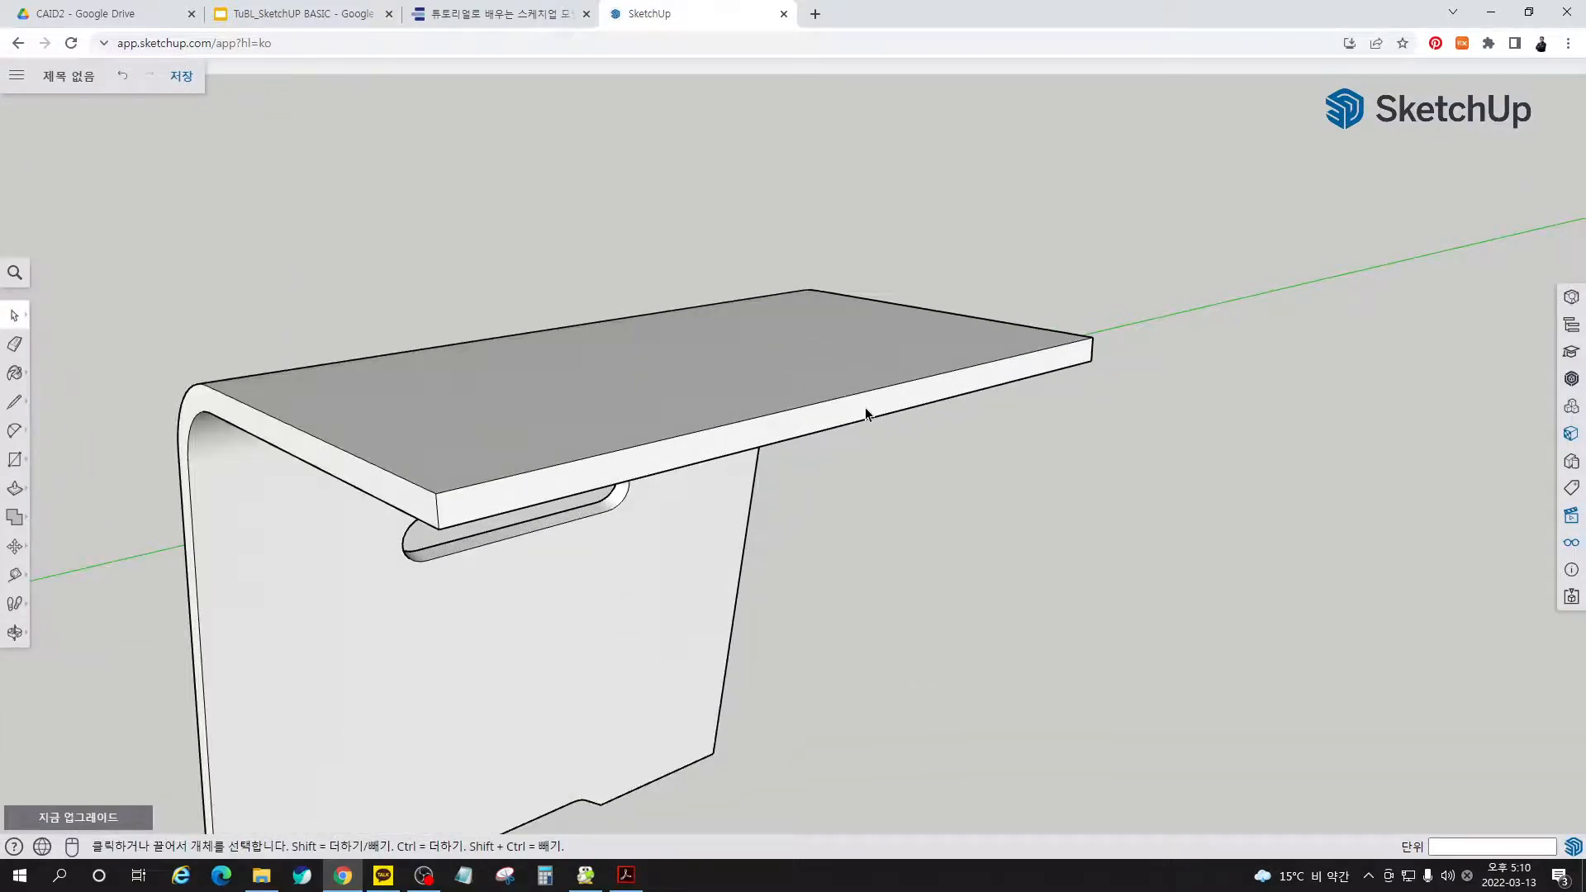
click(866, 412)
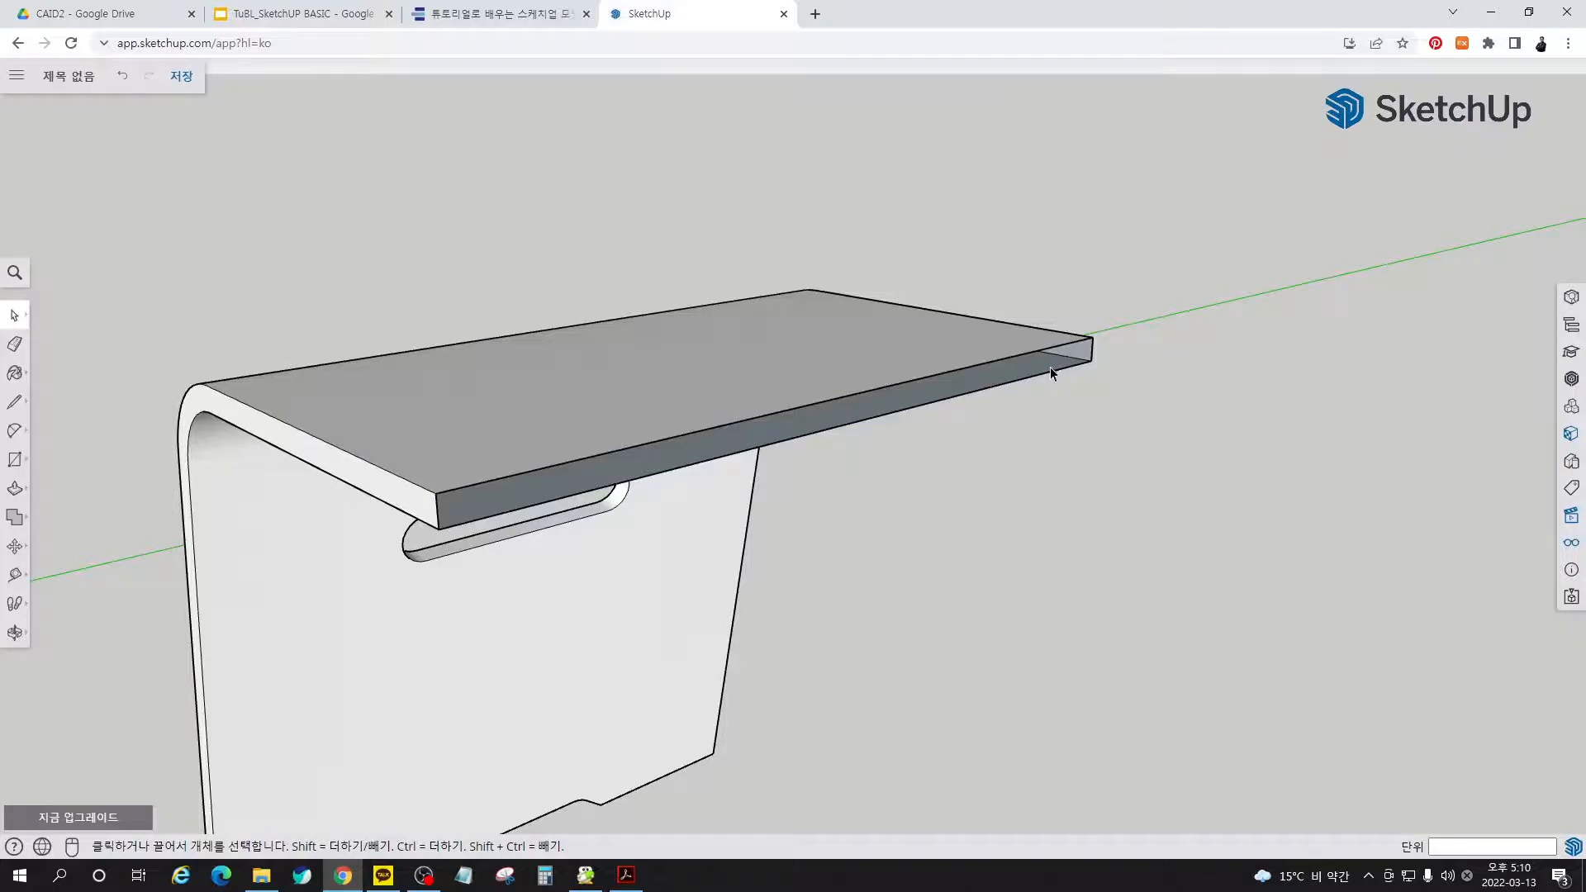
- Try to delete the upper long edge of the open tabletop end, and undo the deletion
middle_drag(1049, 366, 1019, 407)
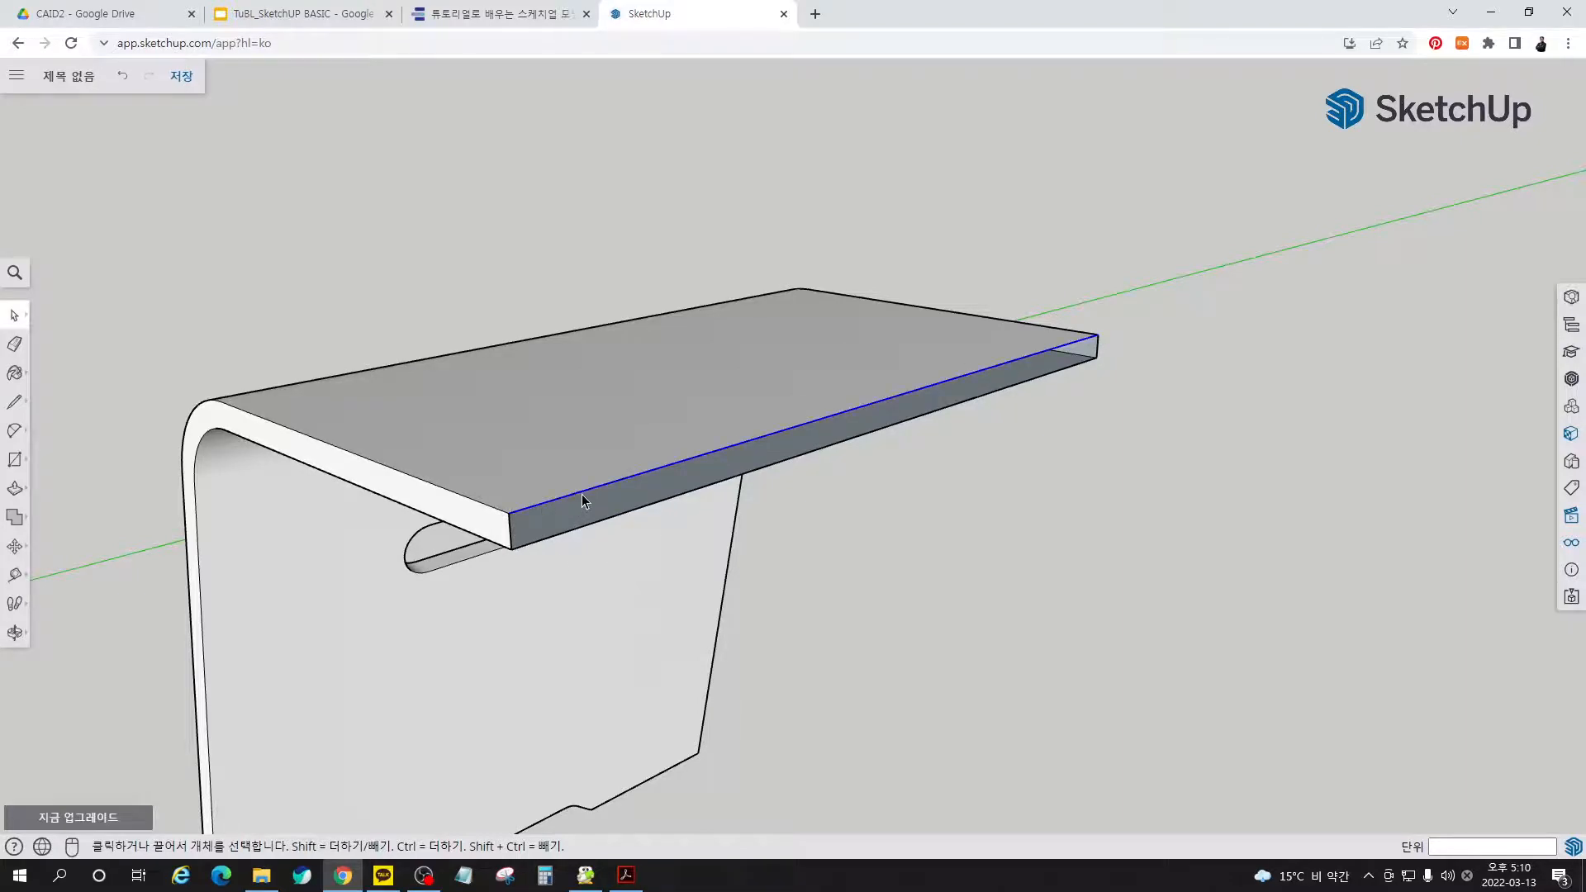
key(Delete)
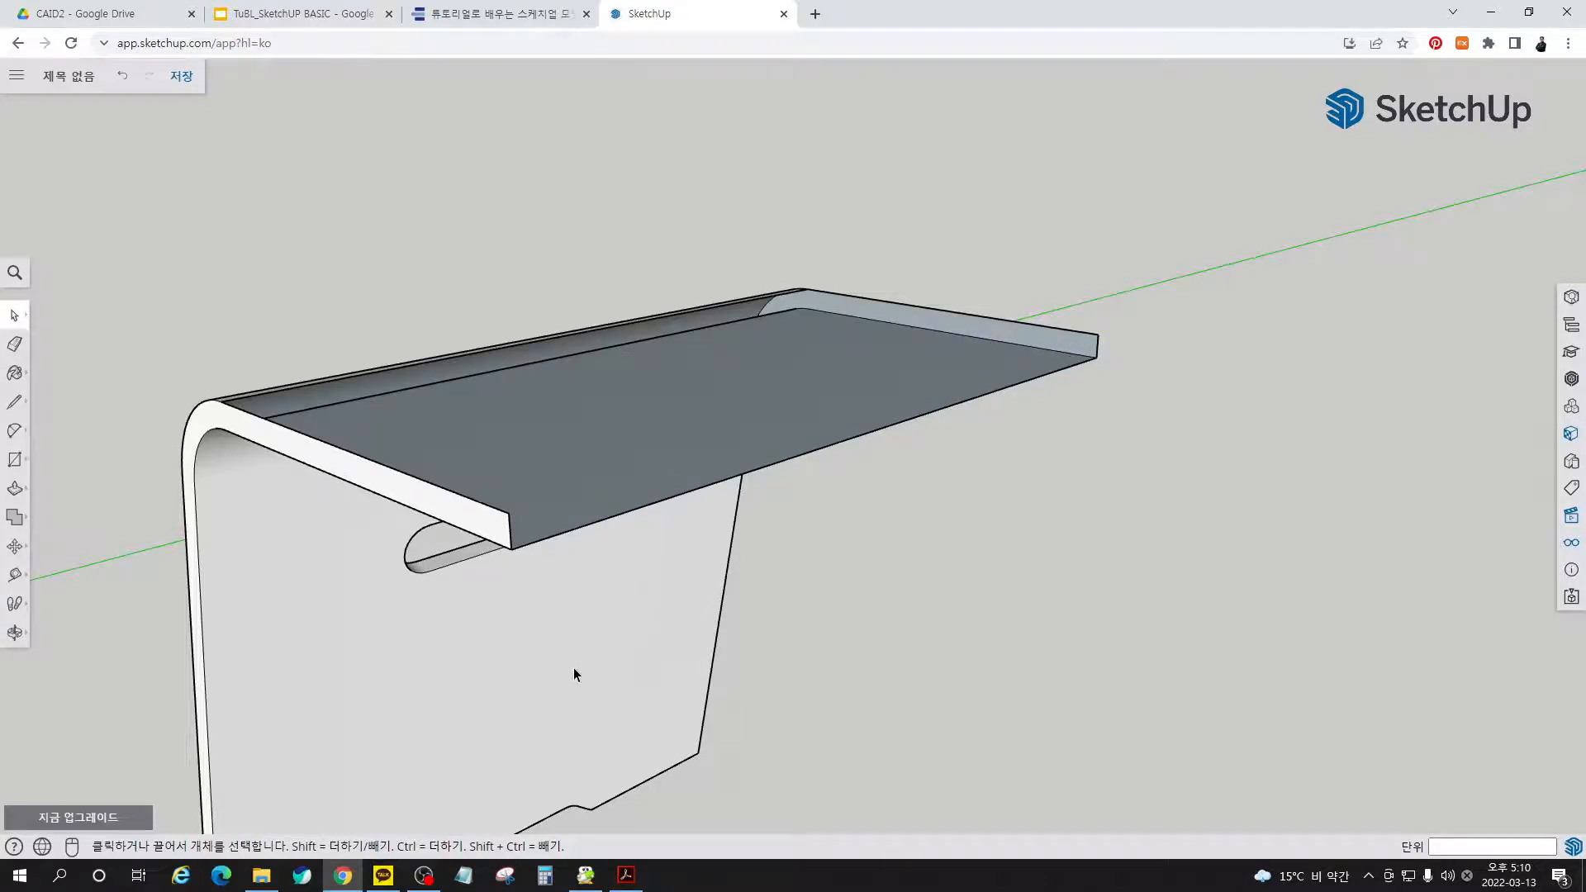
key(ctrl+z)
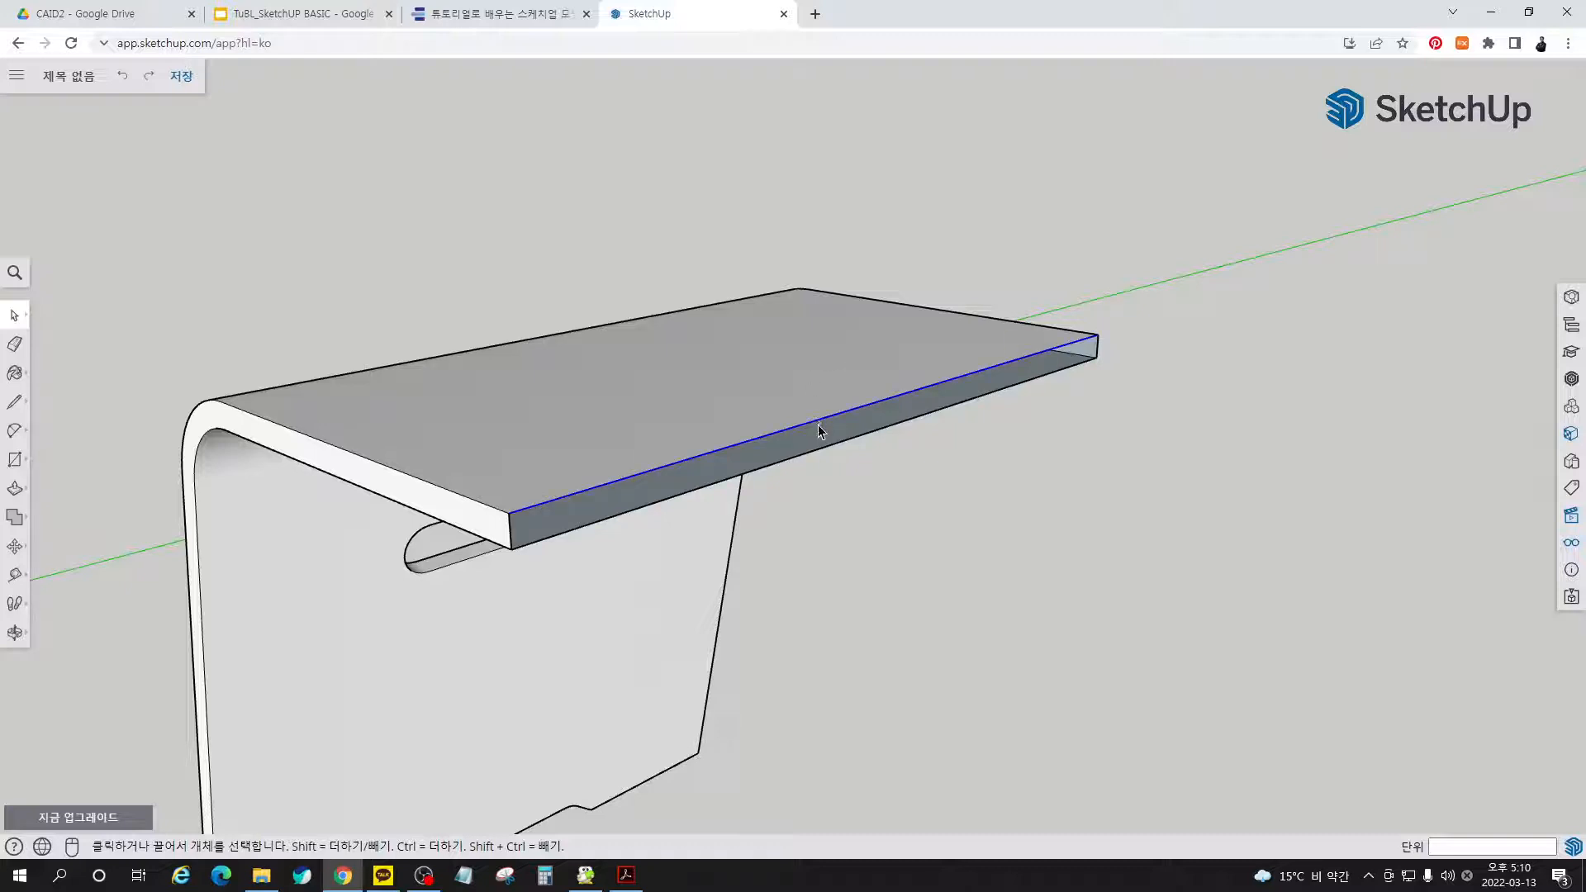
- Hide the upper and lower long edges and the far short vertical edge of the open tabletop end
right_click(931, 391)
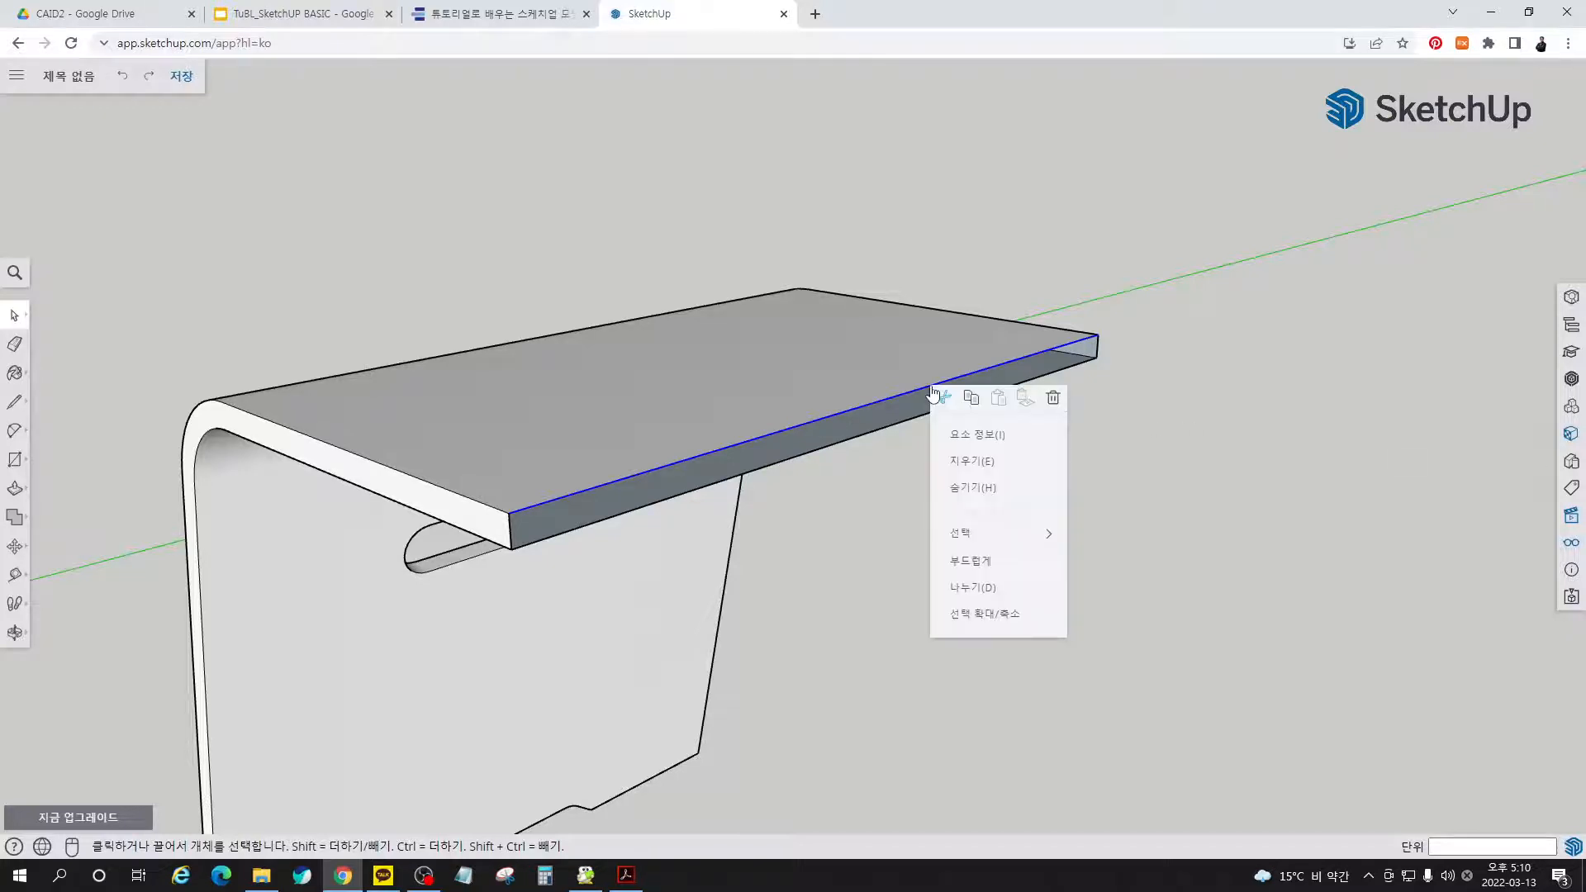
click(980, 495)
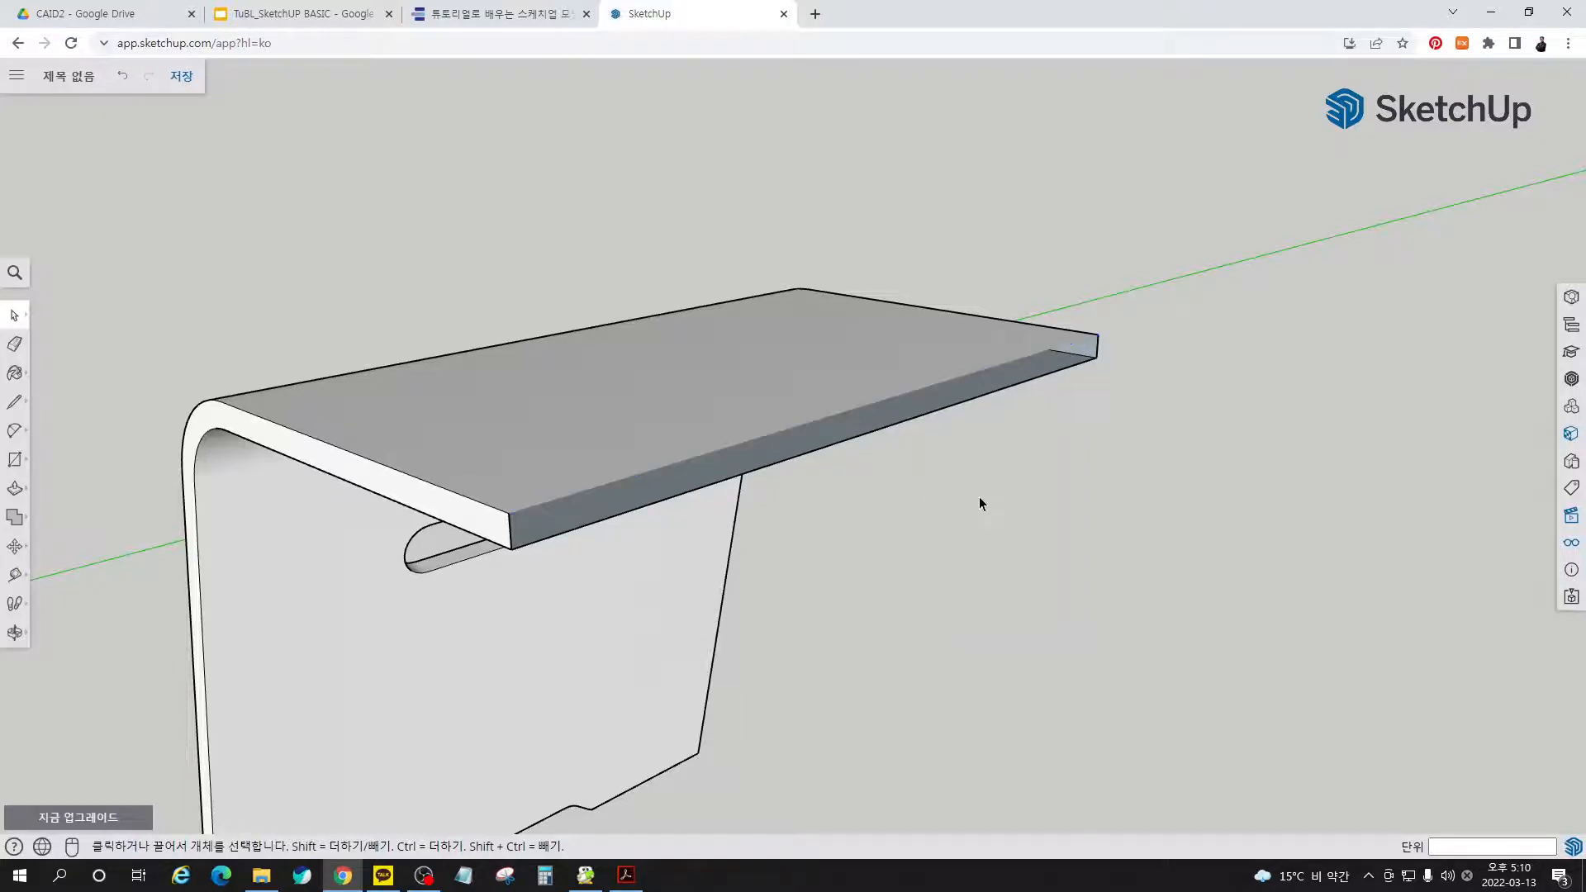
key(e)
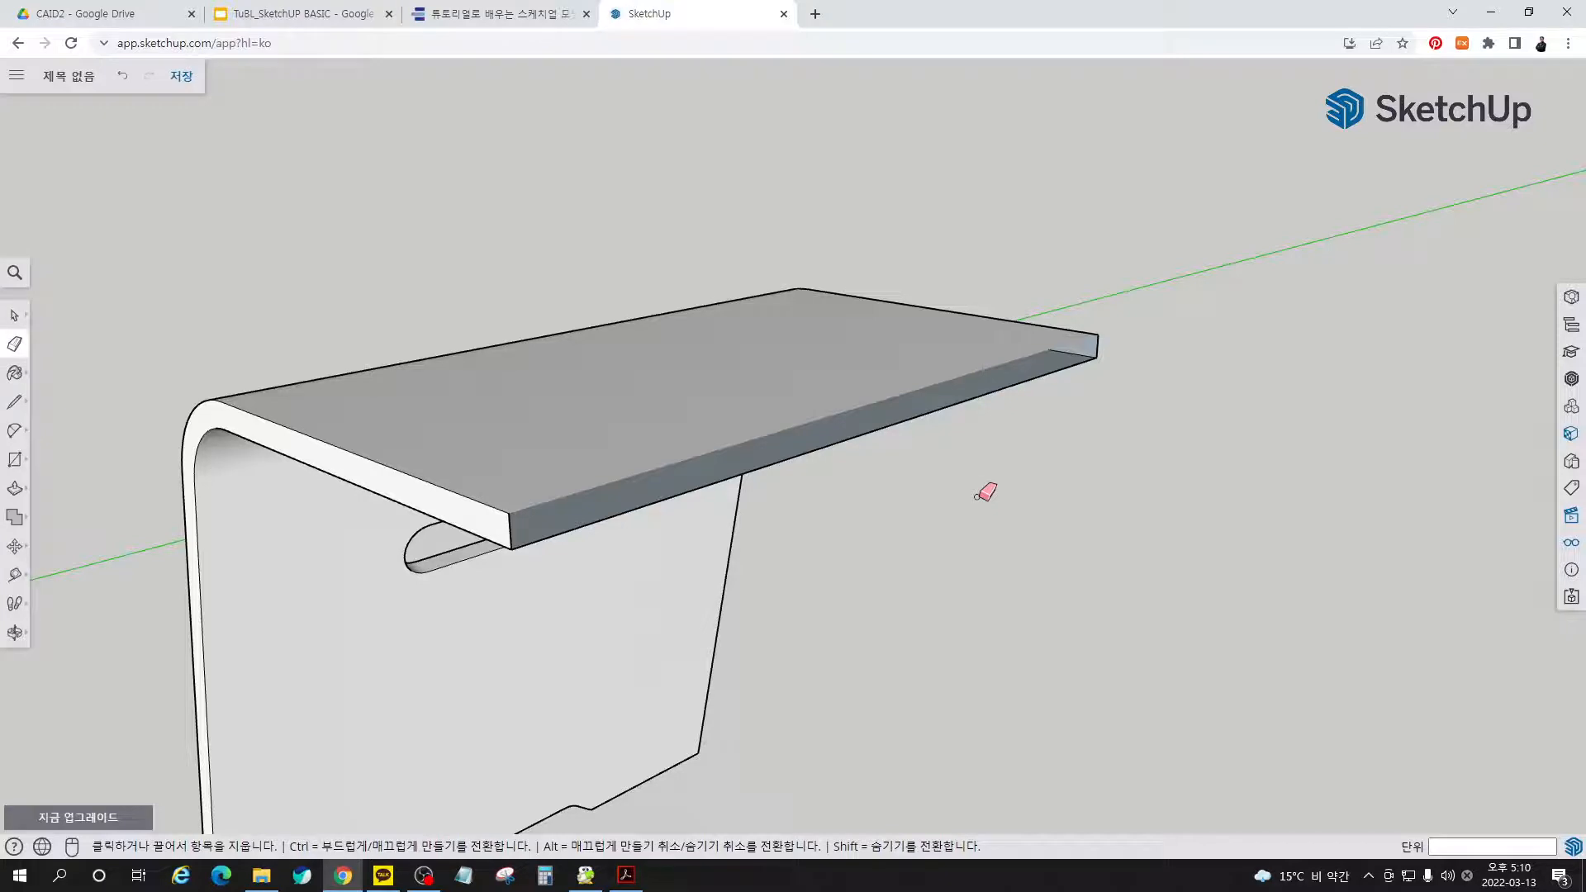
key(shift)
scroll(1107, 342, up, 5)
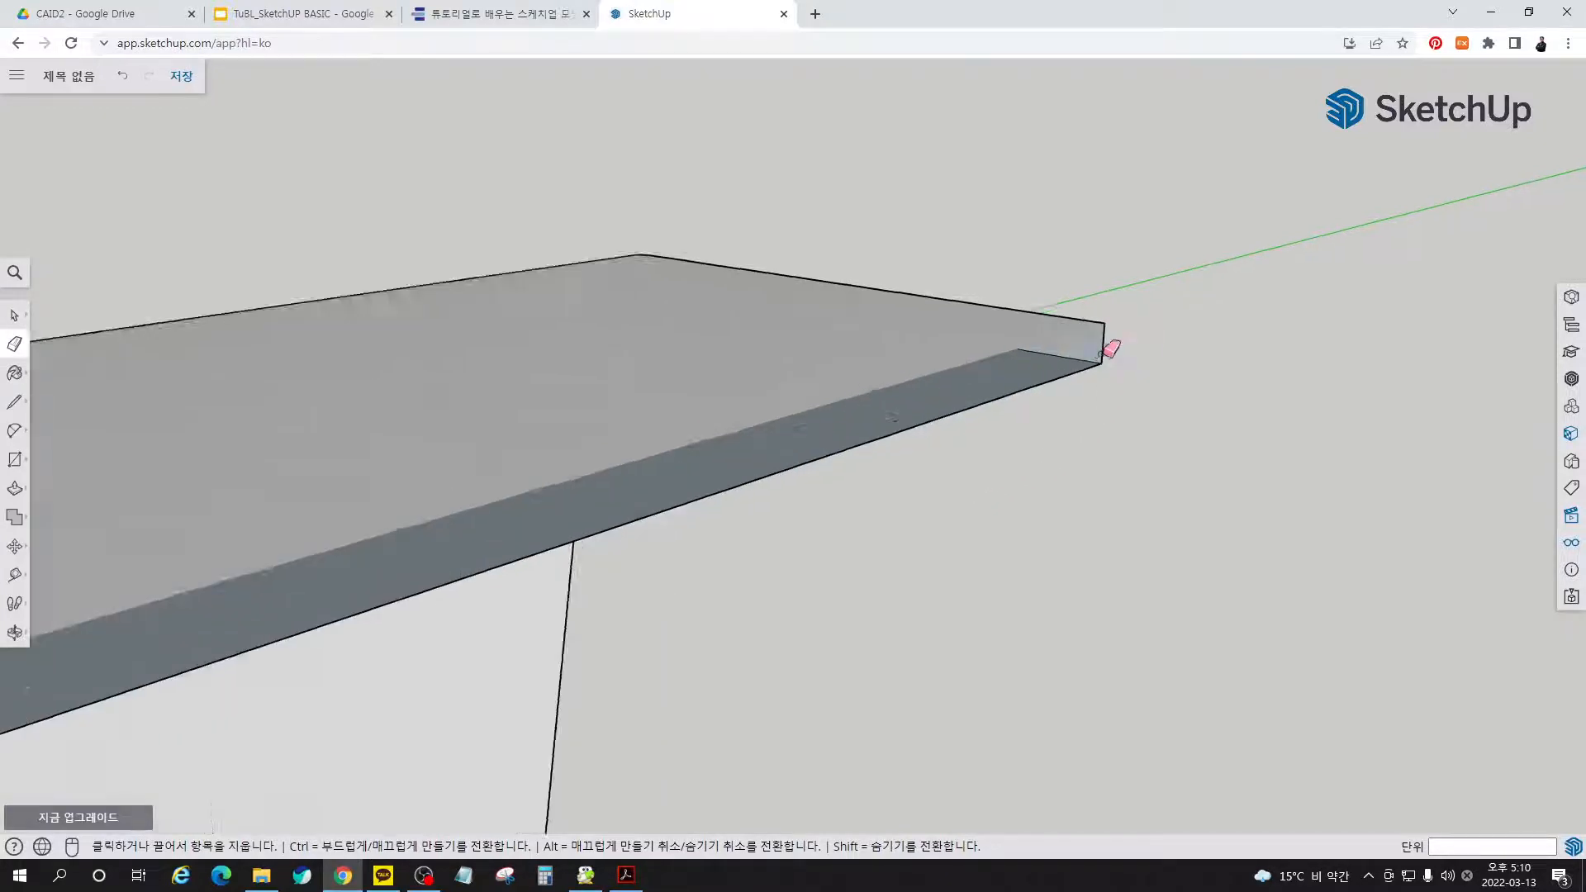
scroll(1125, 322, down, 2)
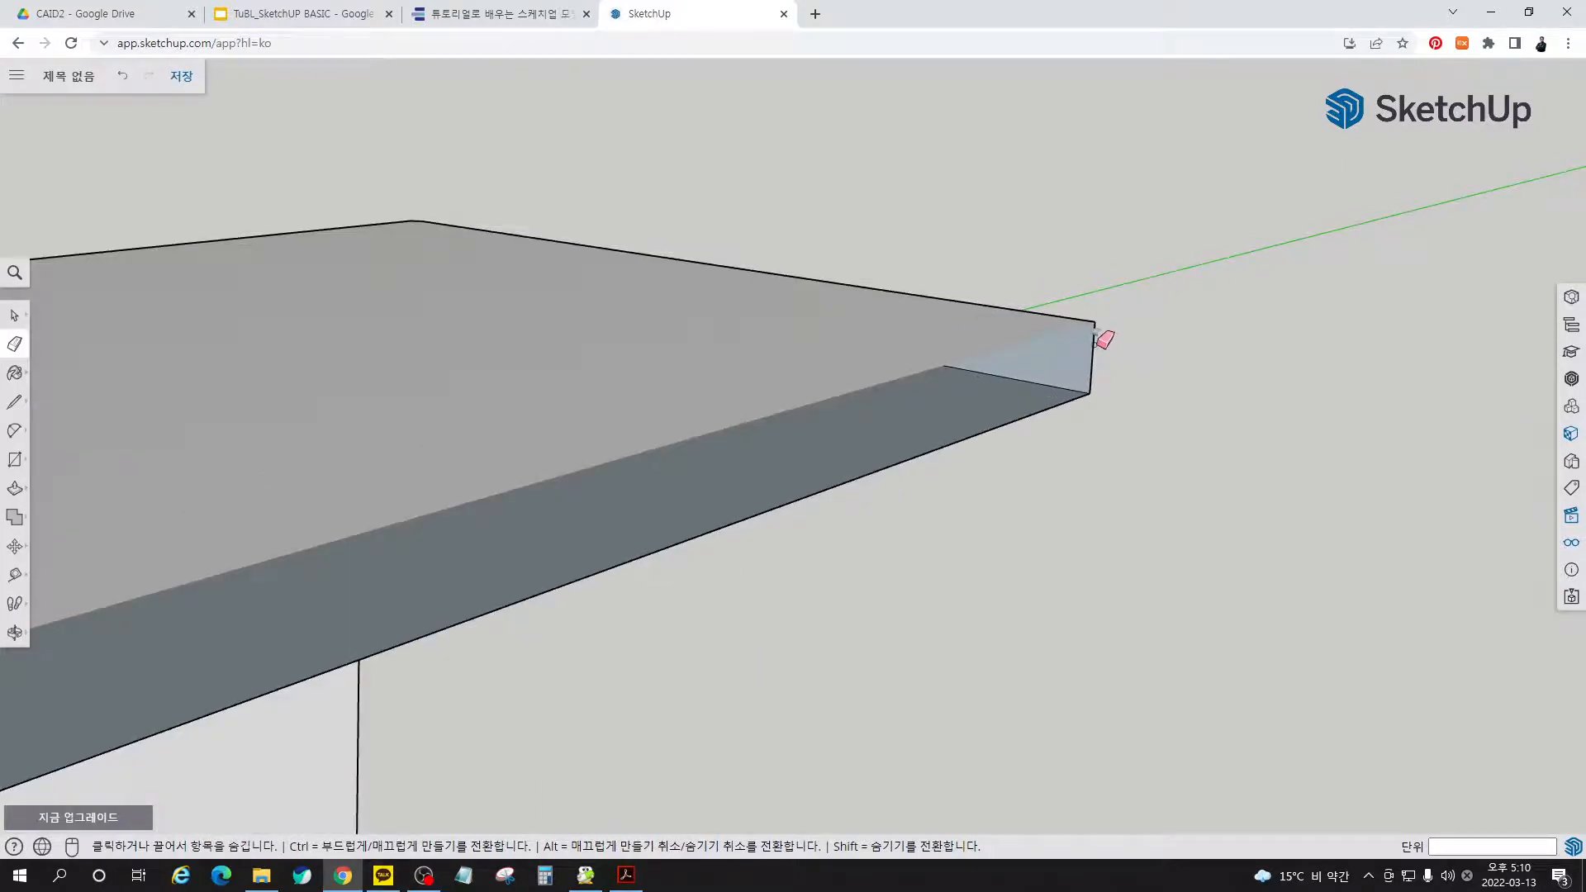
click(1095, 342)
click(1083, 396)
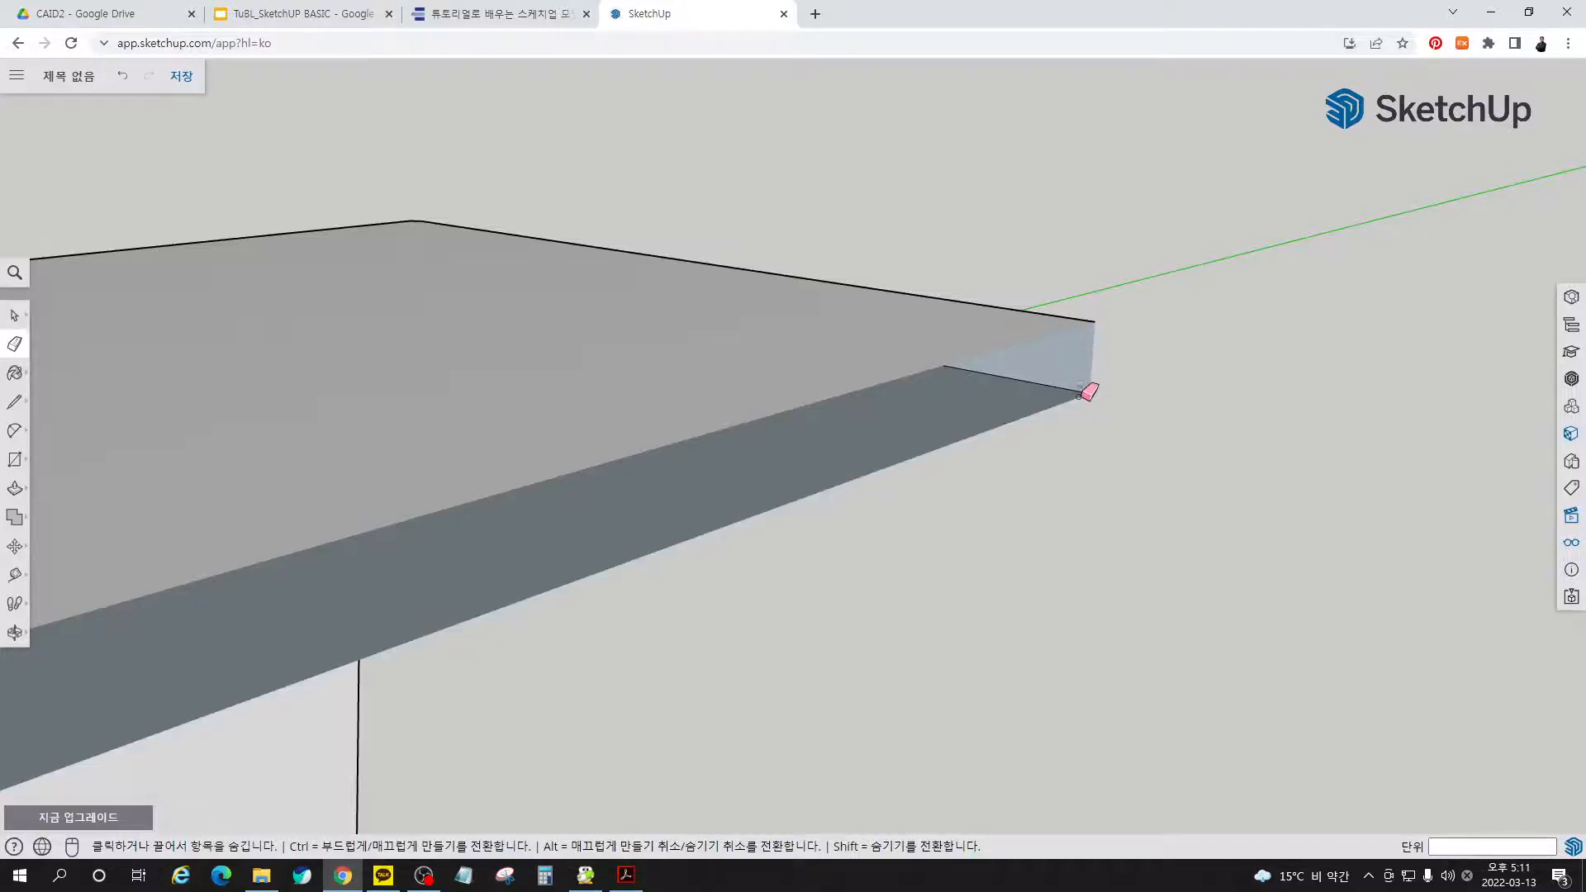
- Hide the near short vertical edge of the open tabletop end with the Eraser
scroll(1198, 349, down, 5)
scroll(518, 575, up, 2)
scroll(518, 575, up, 2)
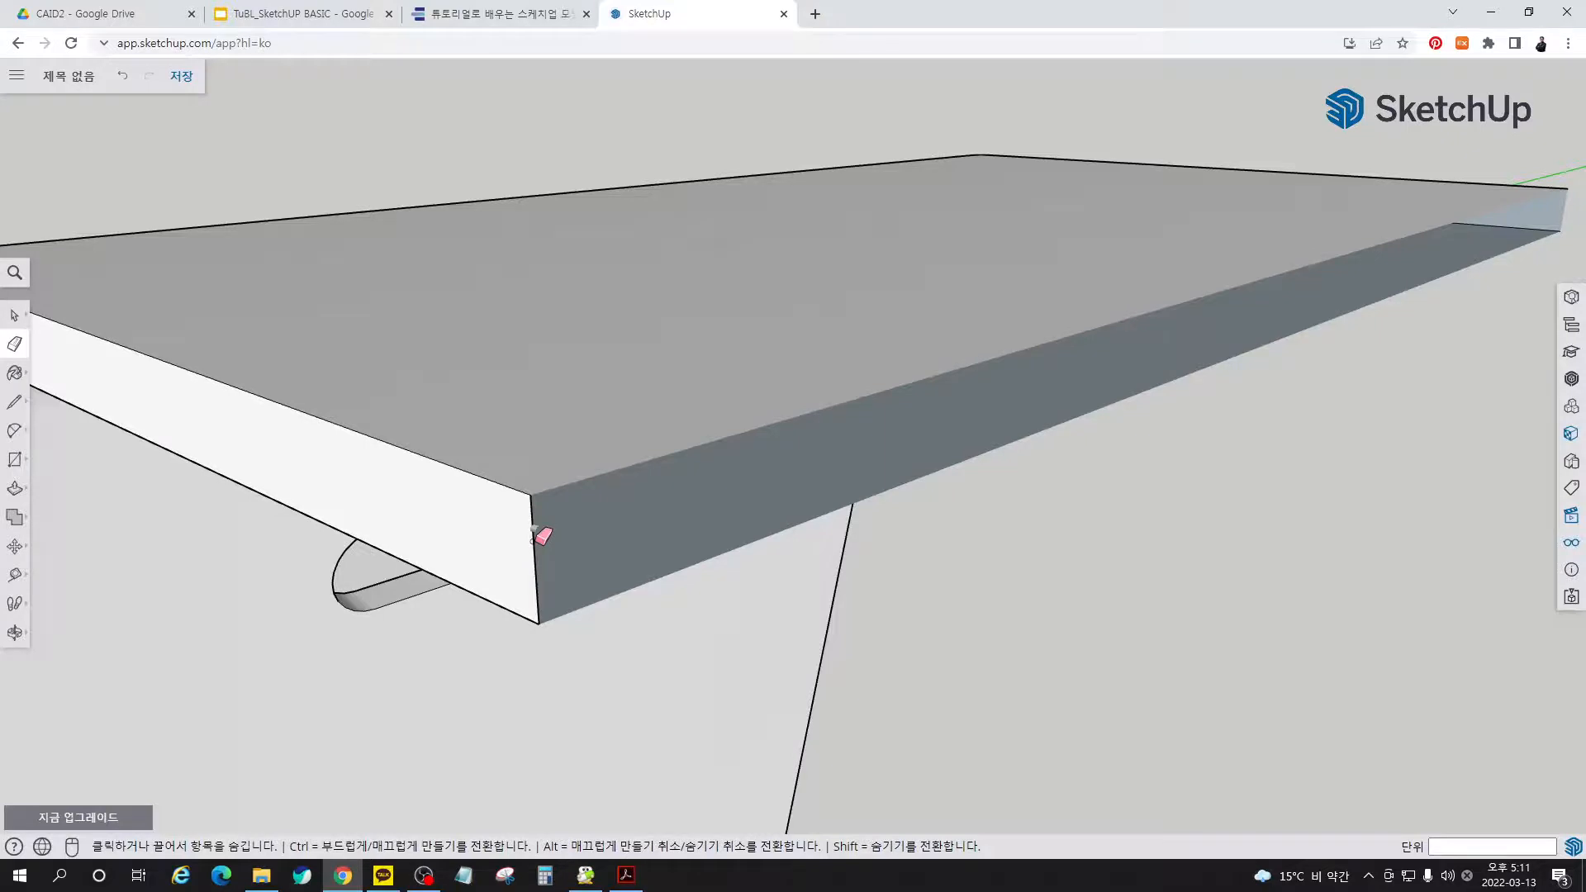
middle_drag(541, 536, 723, 533)
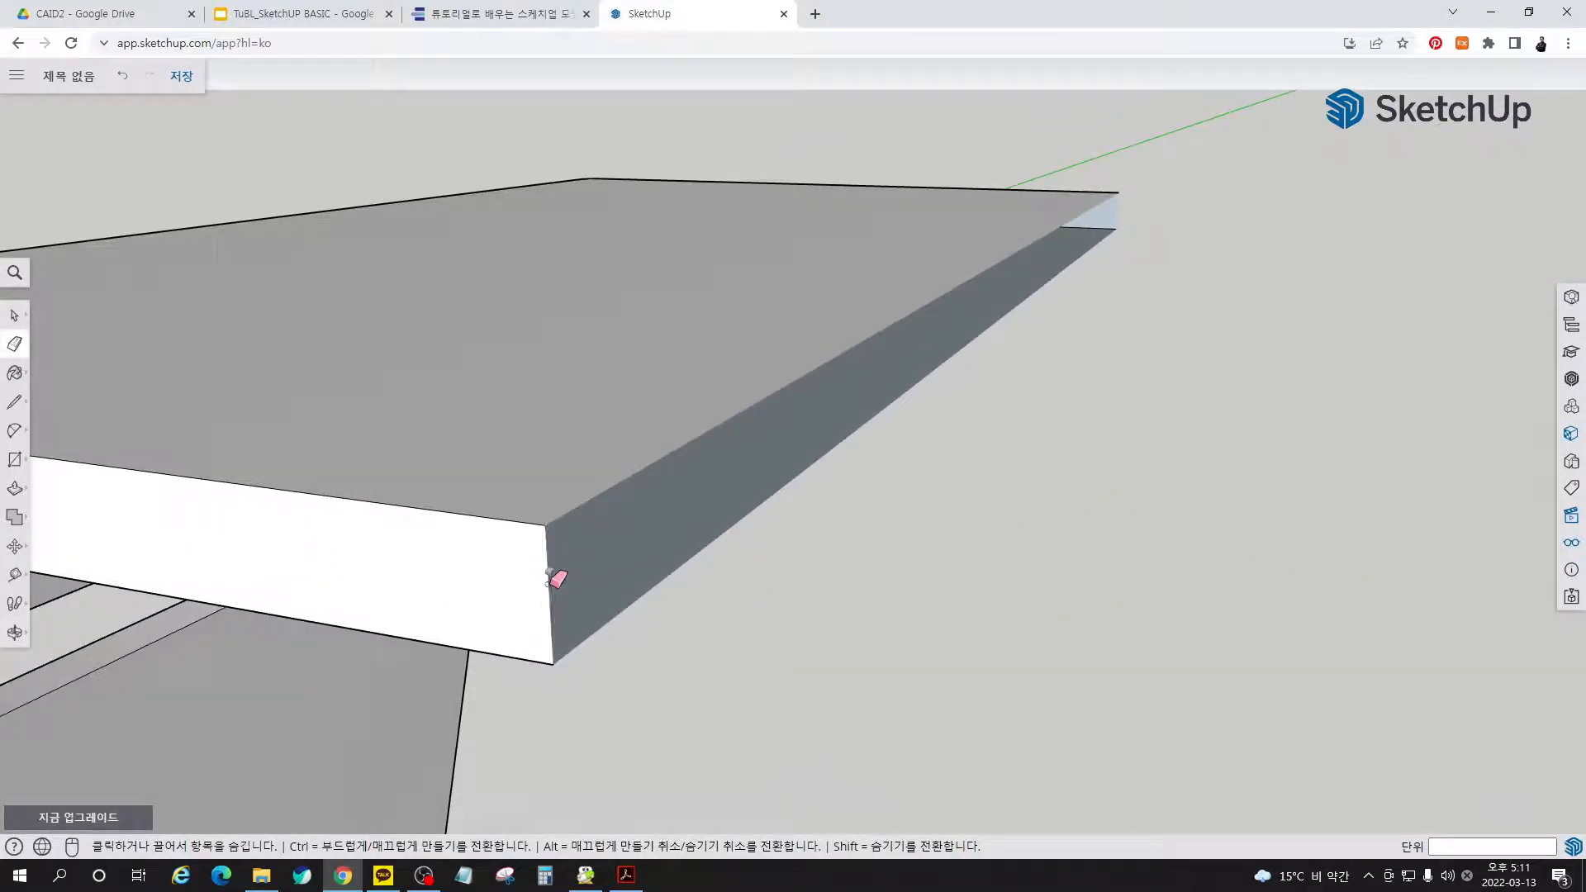
mouse_move(718, 605)
middle_down()
mouse_move(810, 581)
mouse_move(1001, 402)
mouse_move(1118, 414)
mouse_move(563, 531)
mouse_move(357, 555)
middle_up()
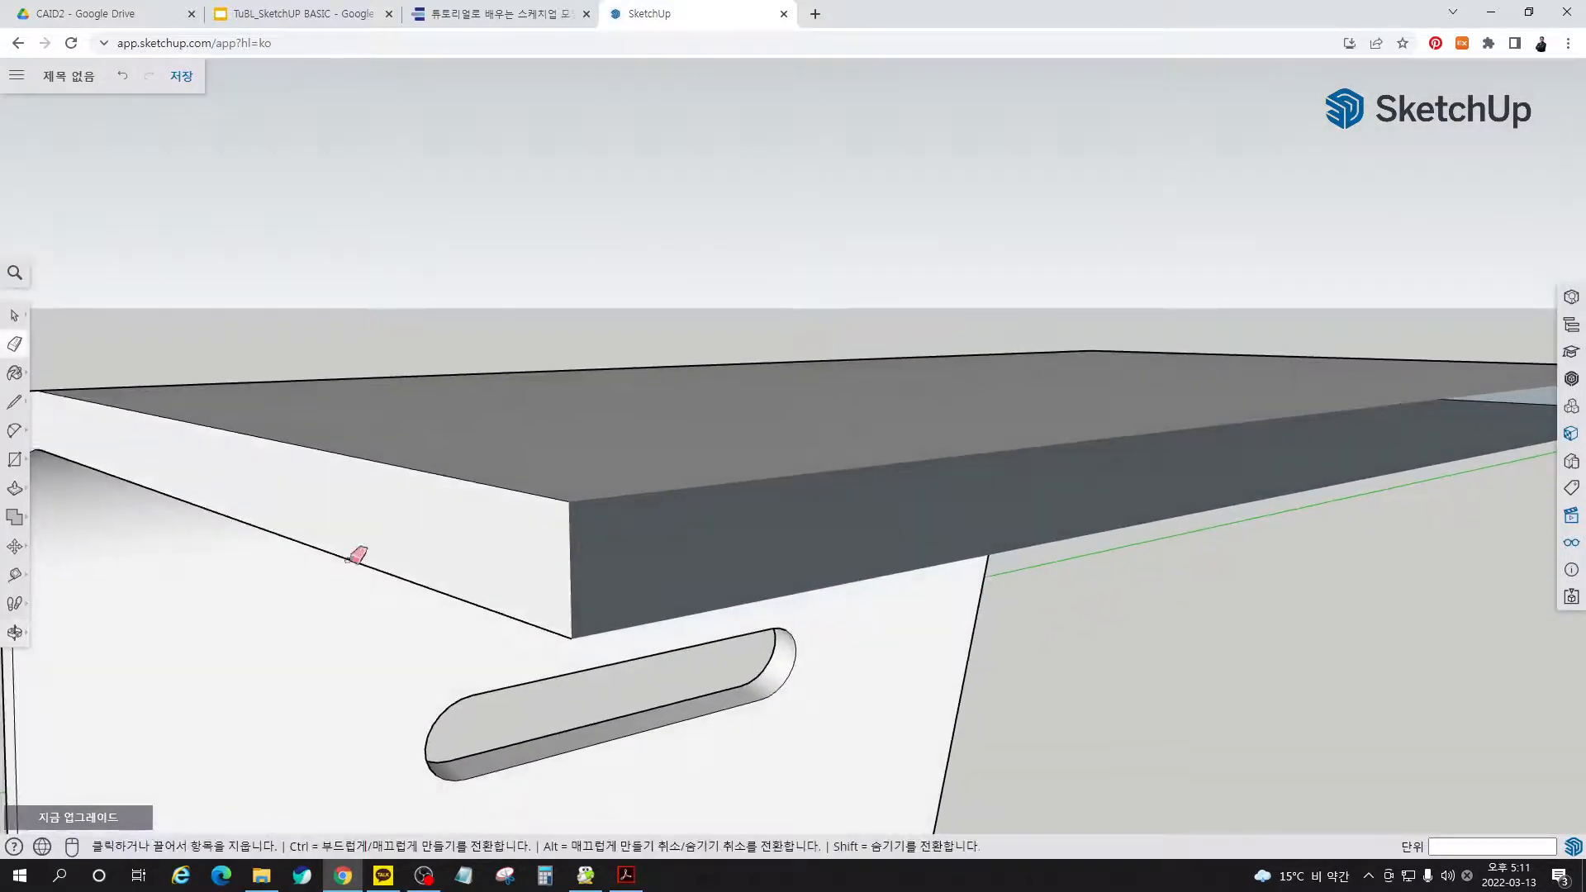
key(space)
scroll(393, 378, down, 5)
middle_drag(619, 319, 620, 421)
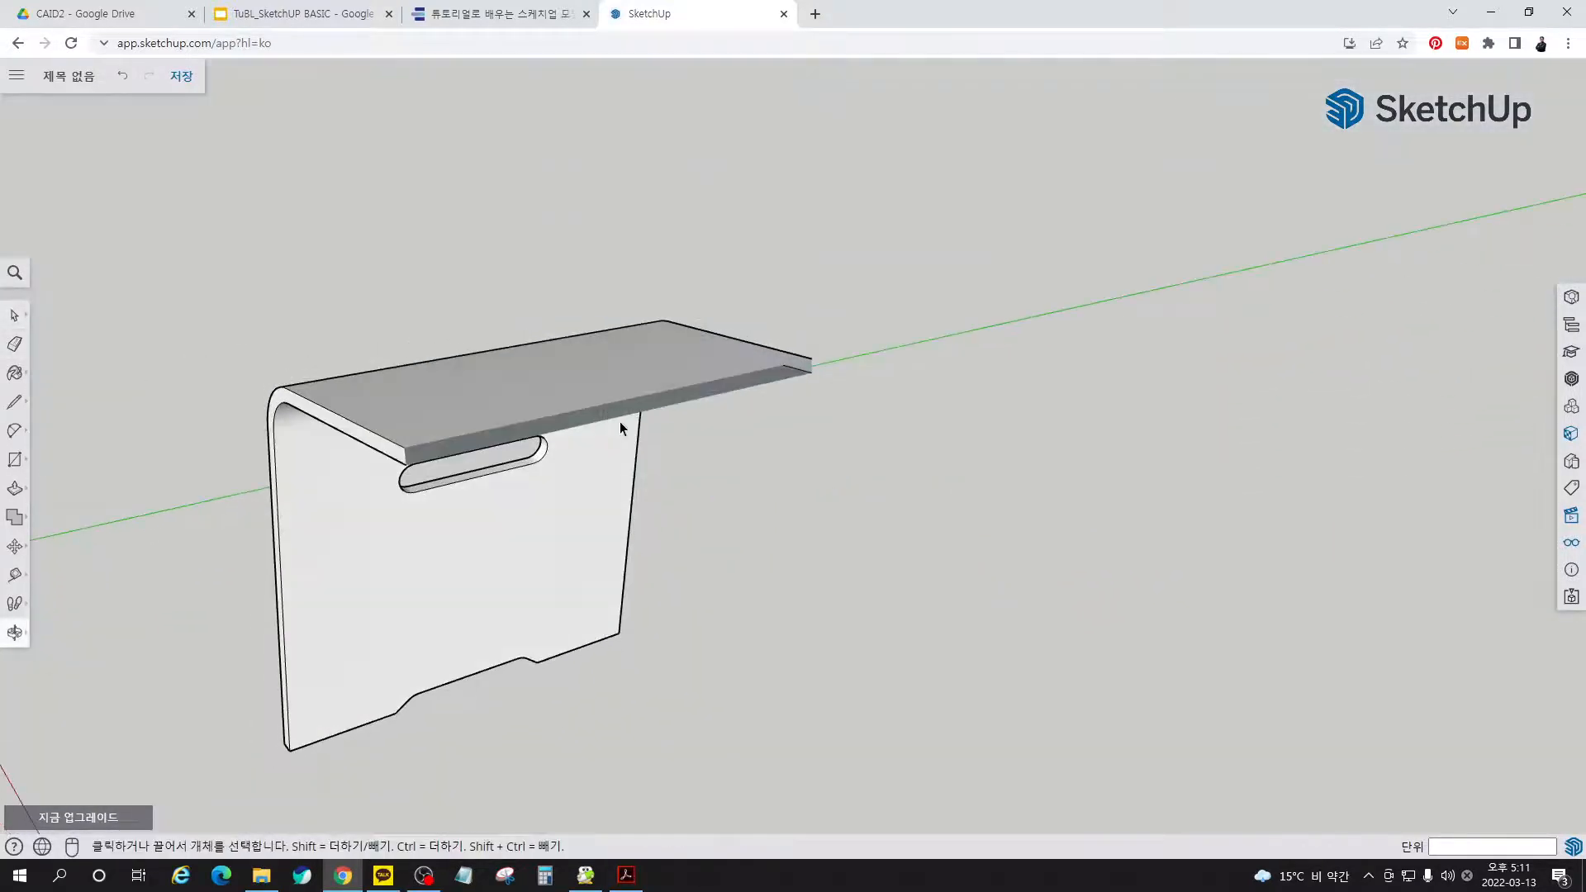
- Make all connected geometry of the table half into one group
triple_click(579, 375)
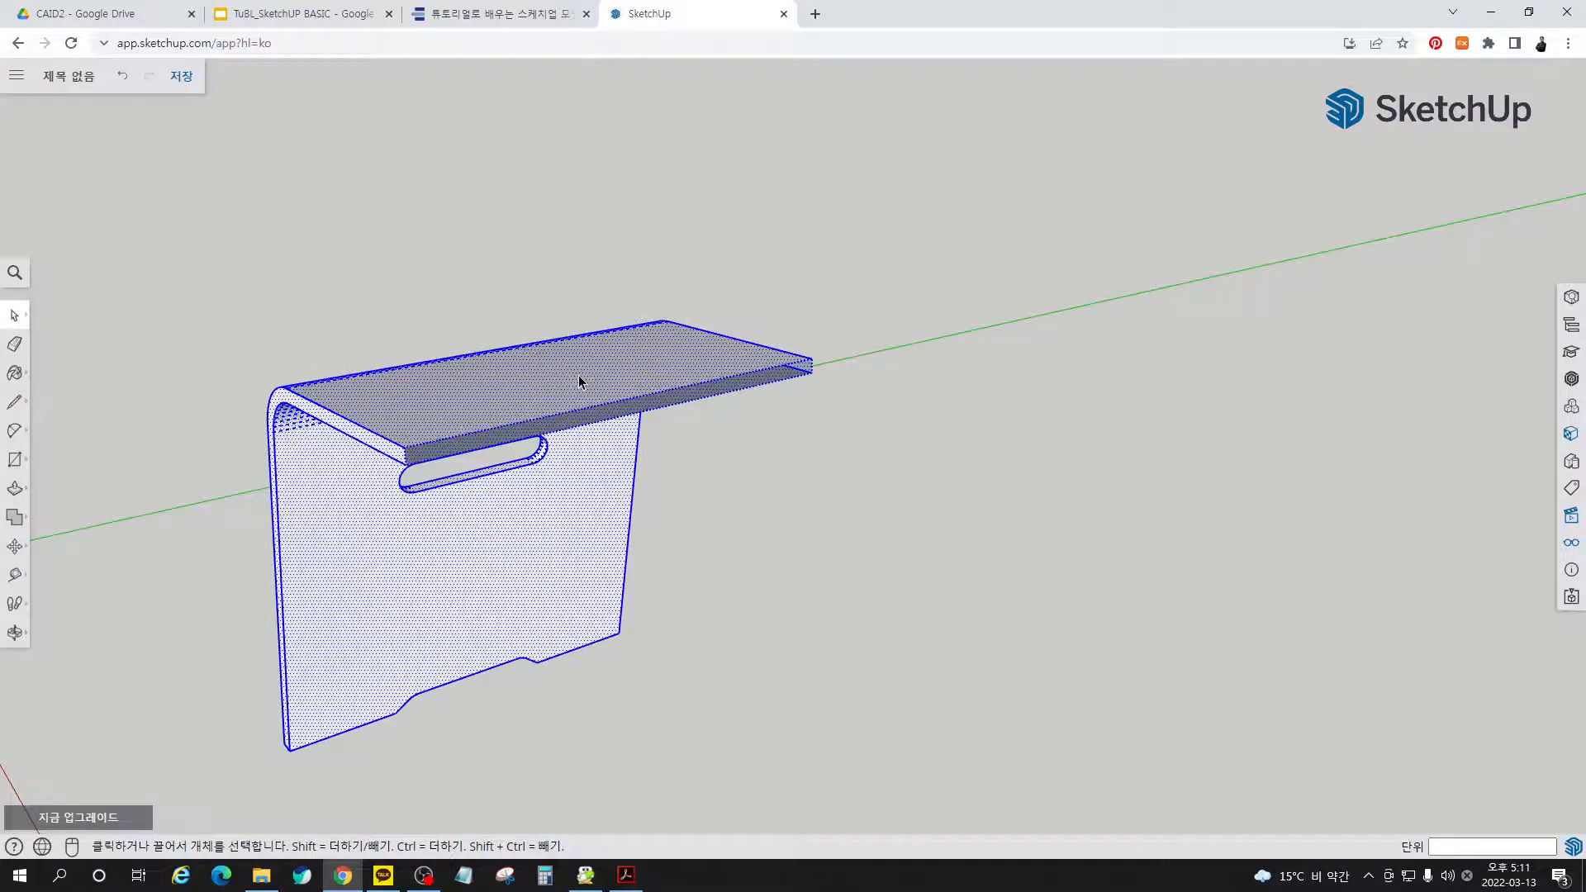
right_click(578, 382)
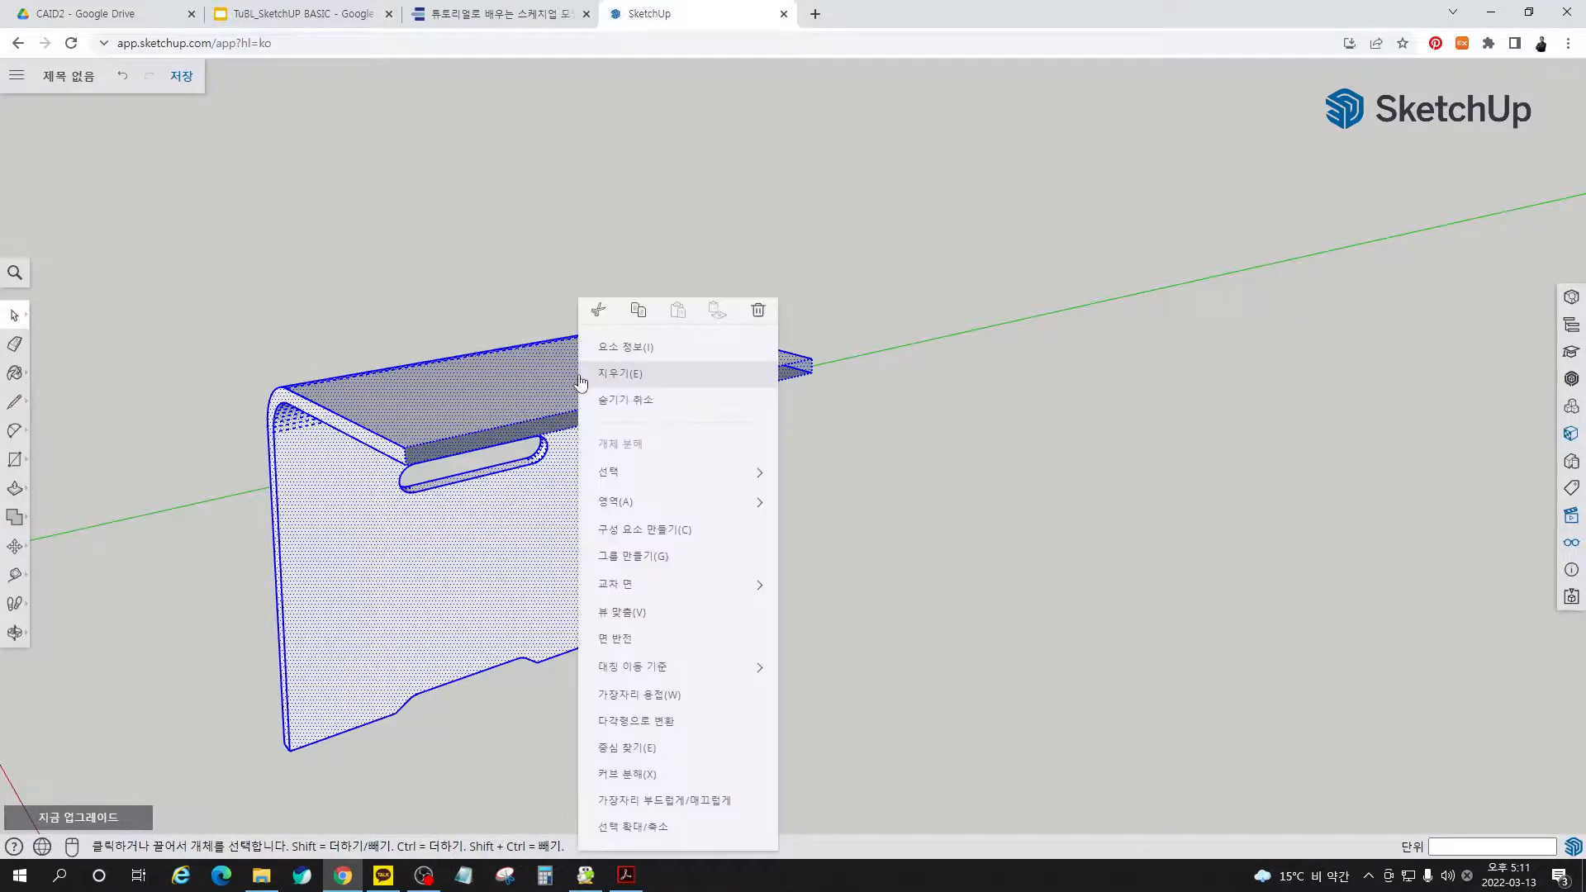
click(644, 557)
click(850, 529)
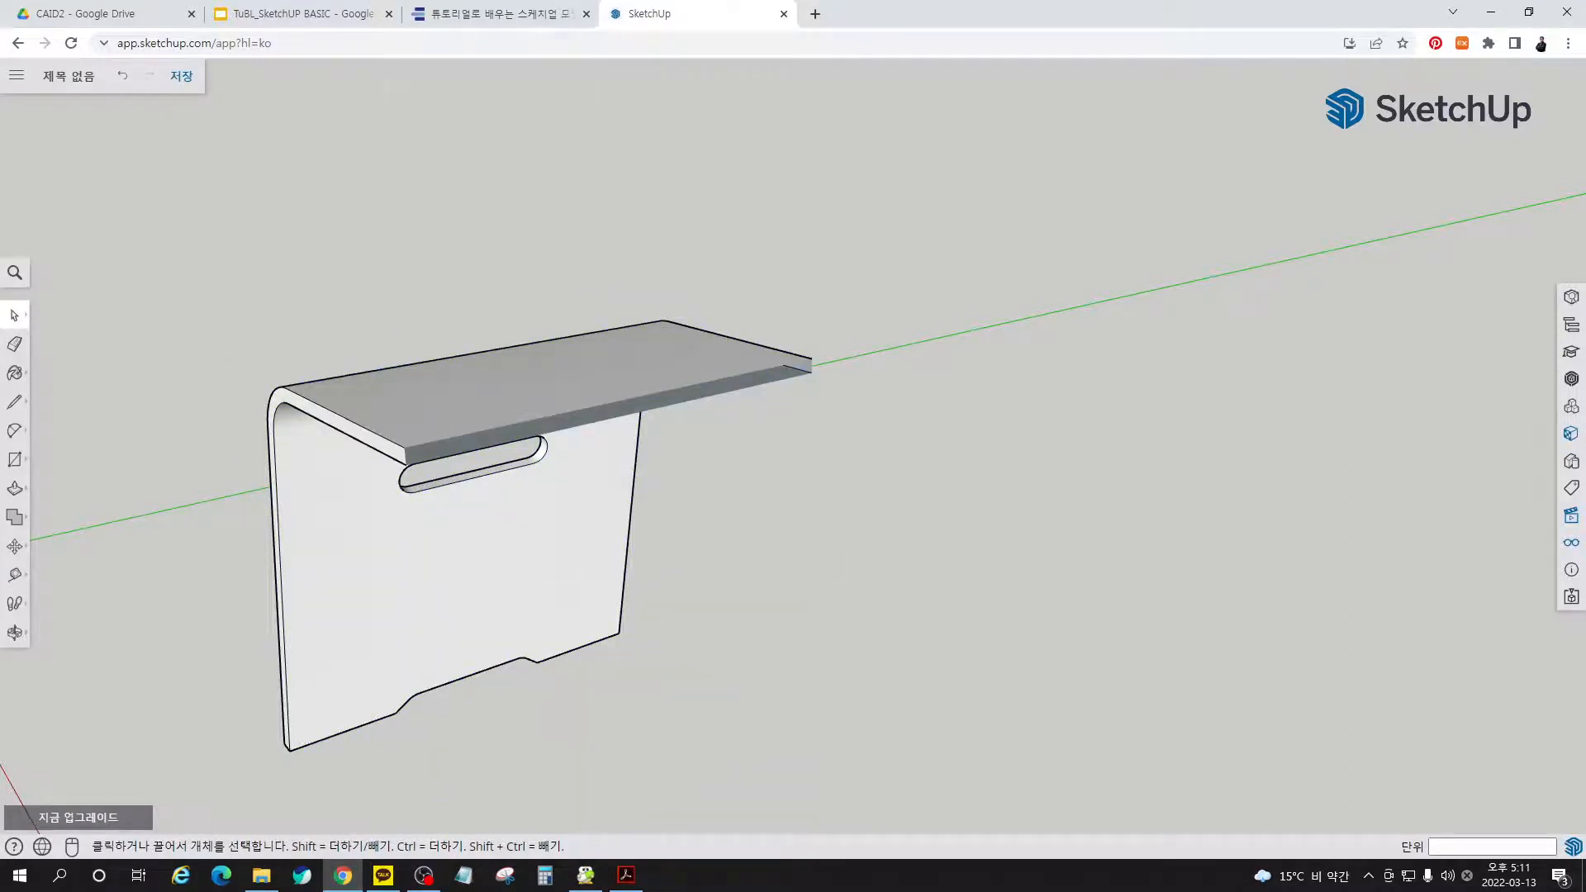
- Copy the table-half group about 494 mm along the red axis
middle_drag(637, 382, 711, 372)
click(523, 413)
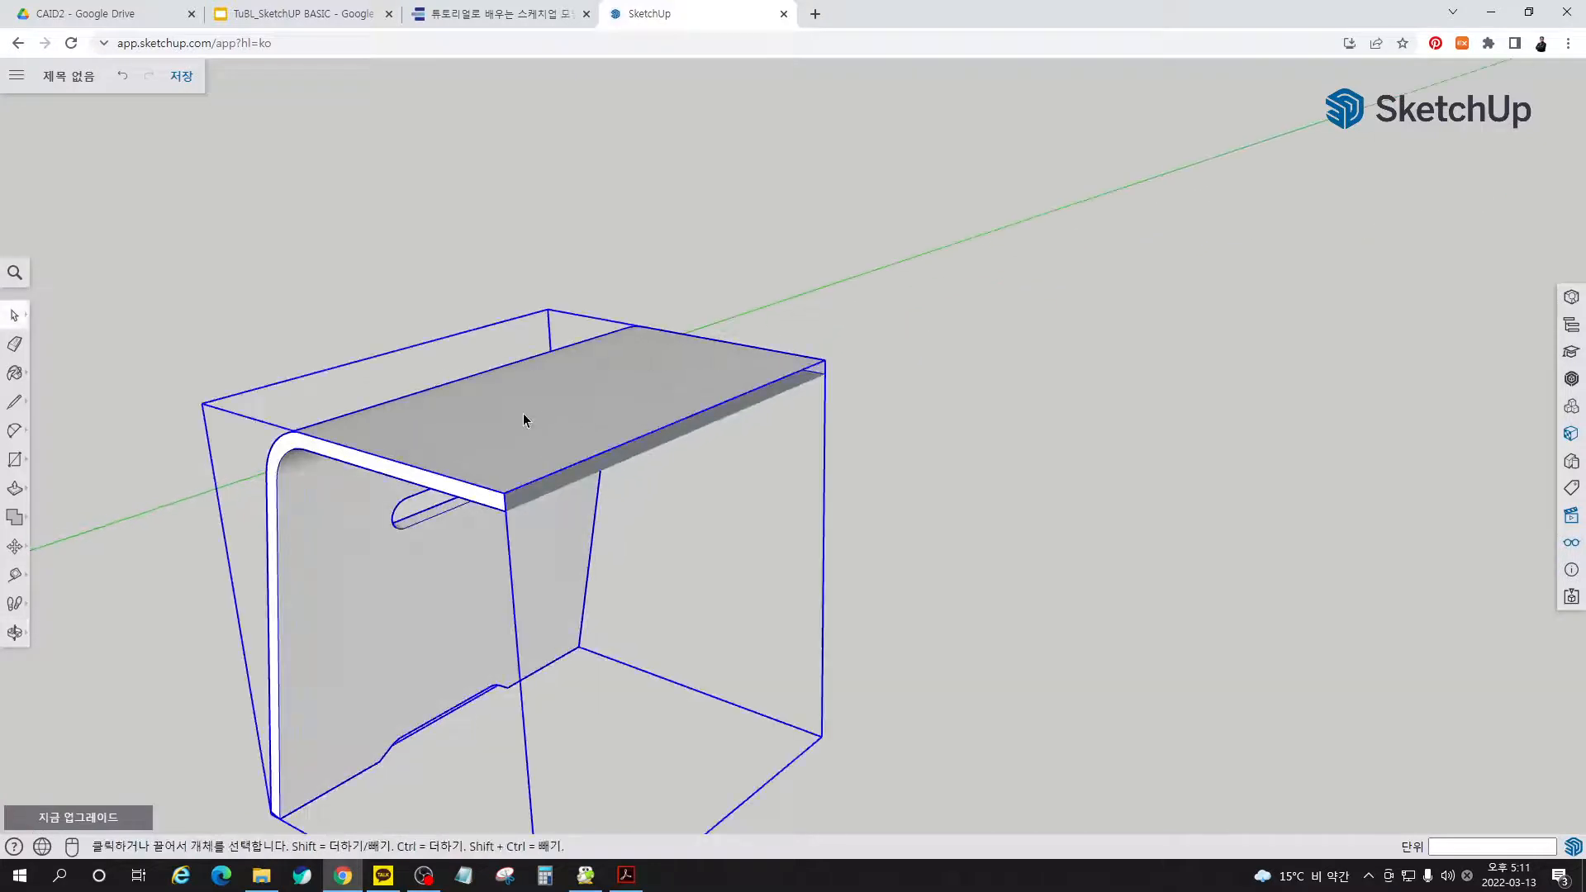
scroll(618, 380, down, 3)
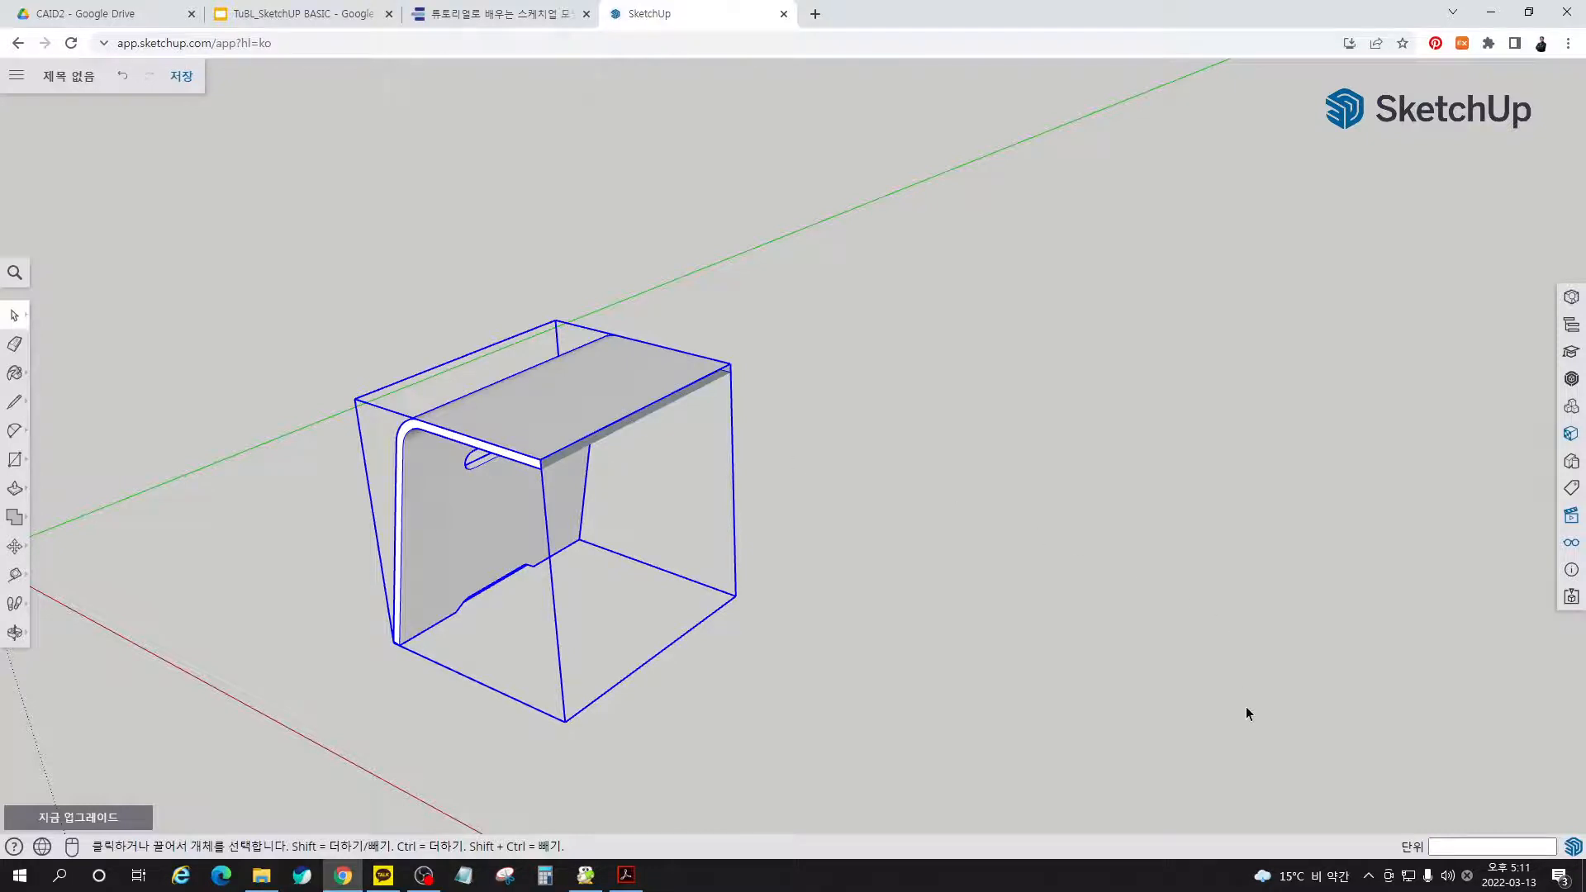
scroll(531, 351, down, 2)
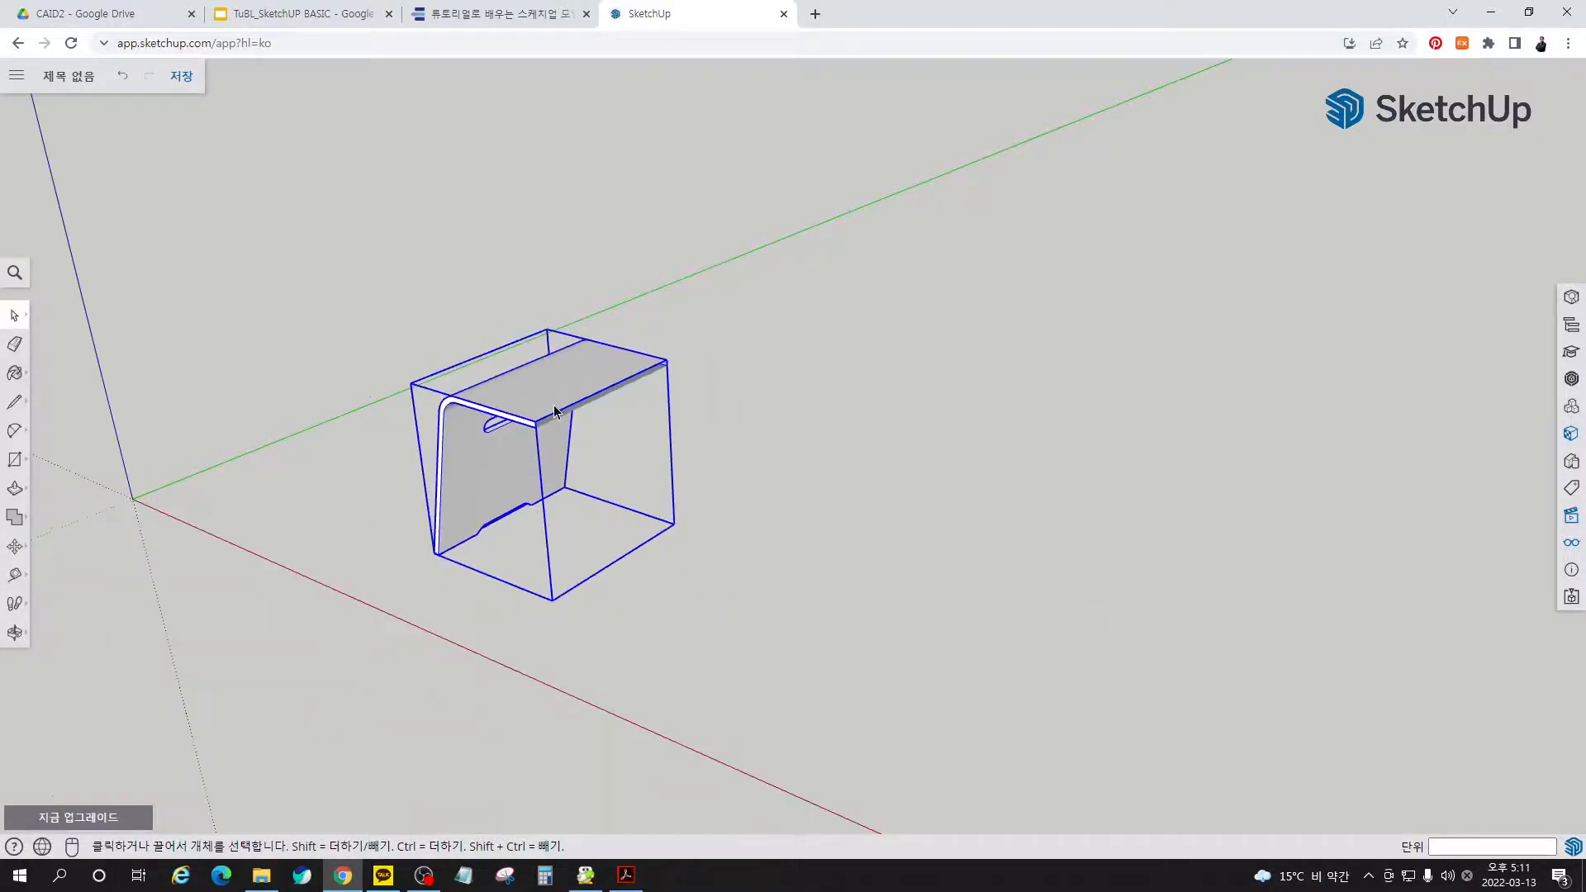
key(m)
click(521, 588)
key(ctrl)
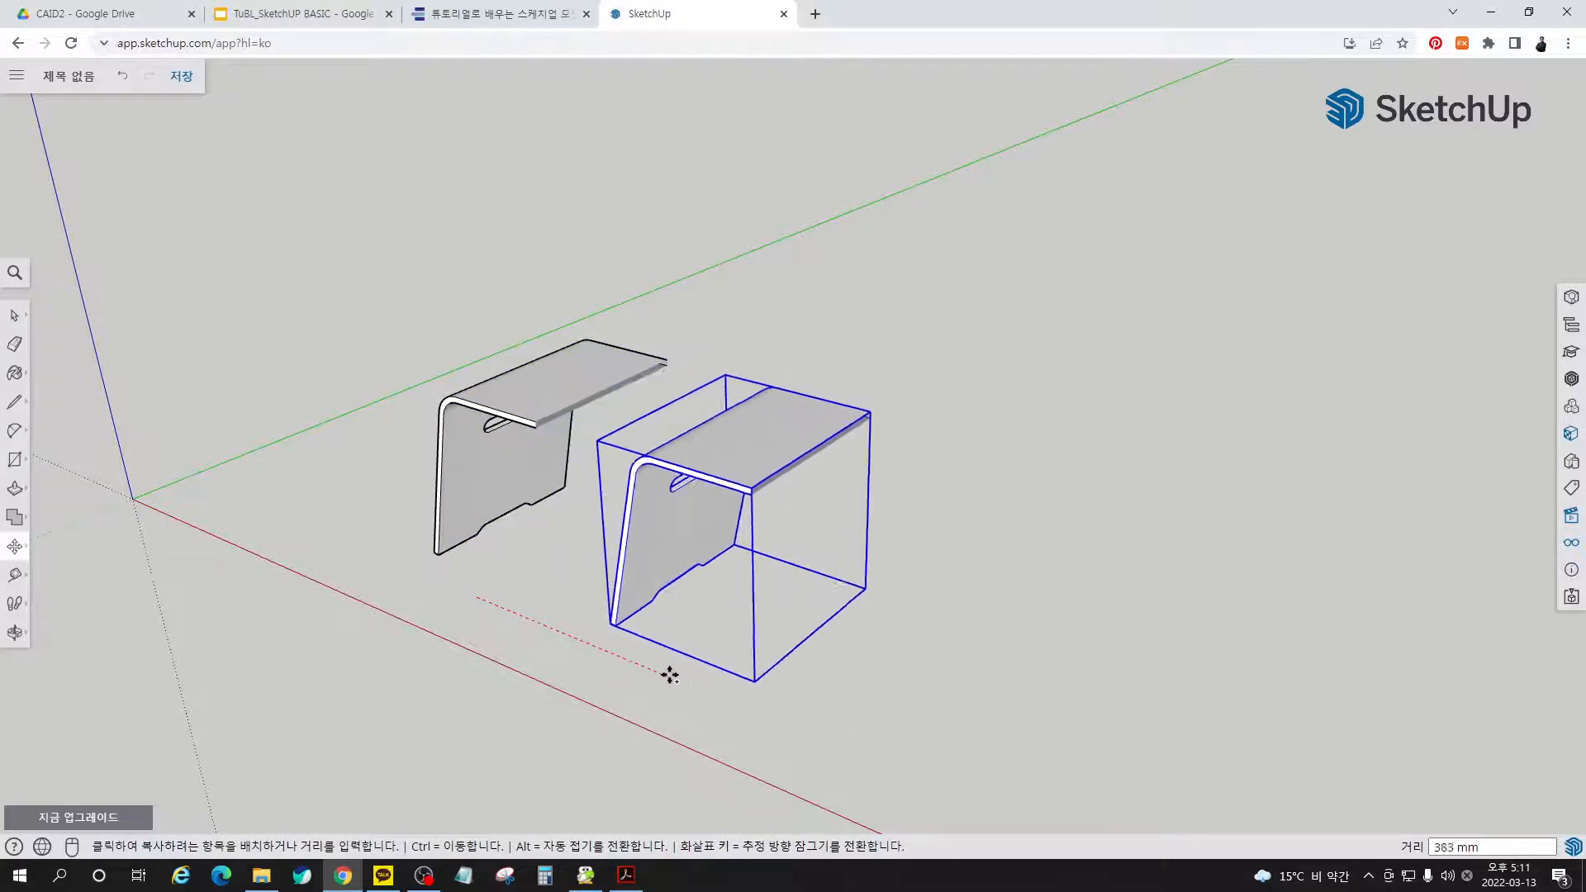
click(732, 704)
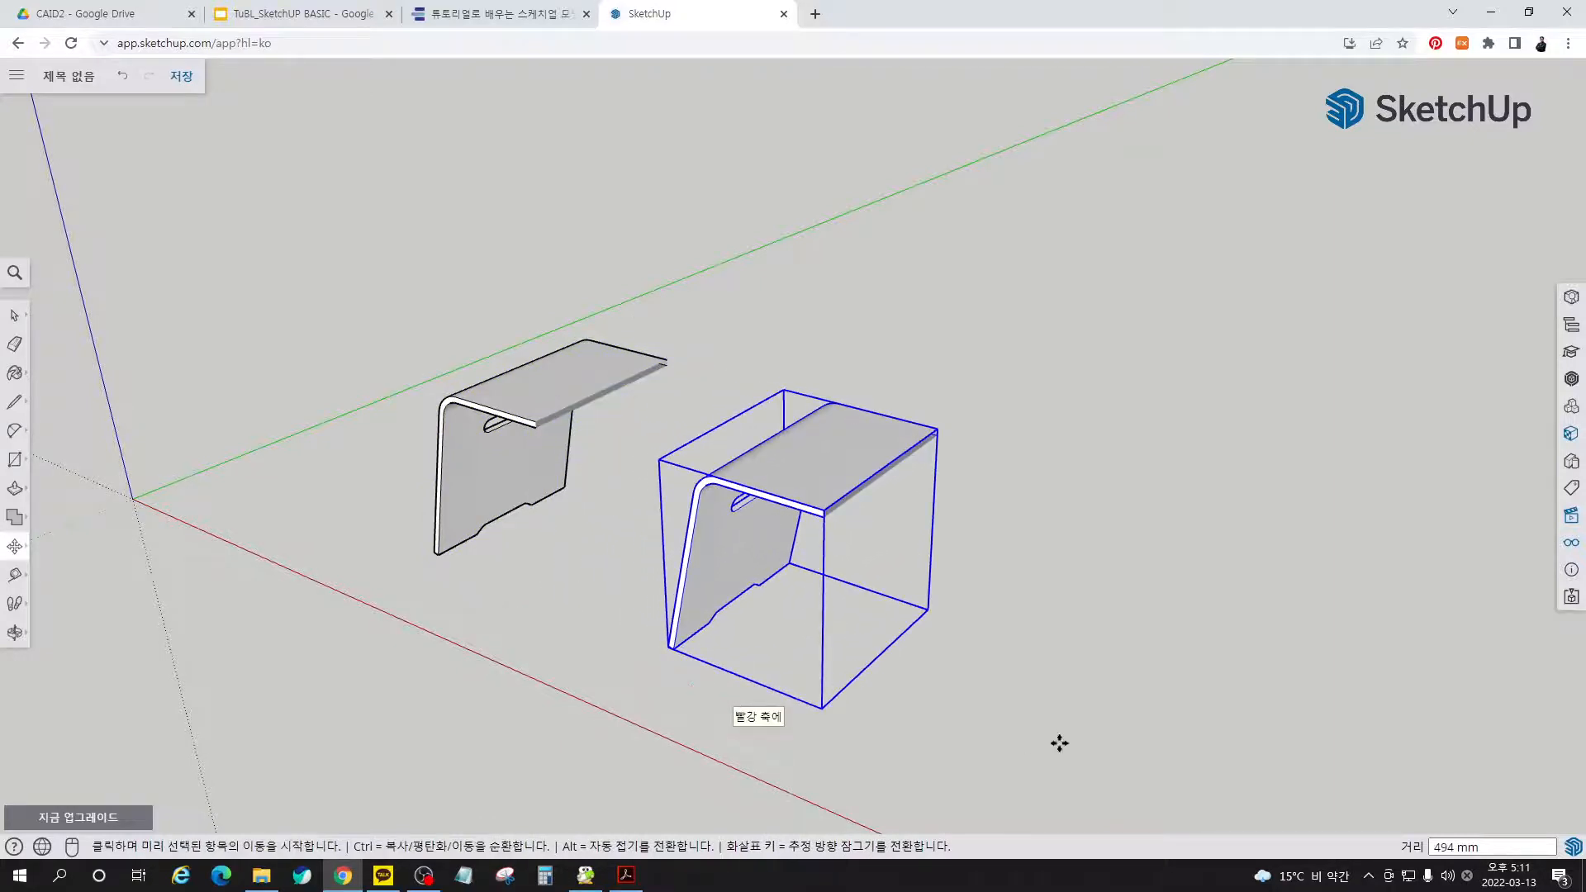
- Mirror the copied half with Scale at a factor of -1 along the red axis
key(s)
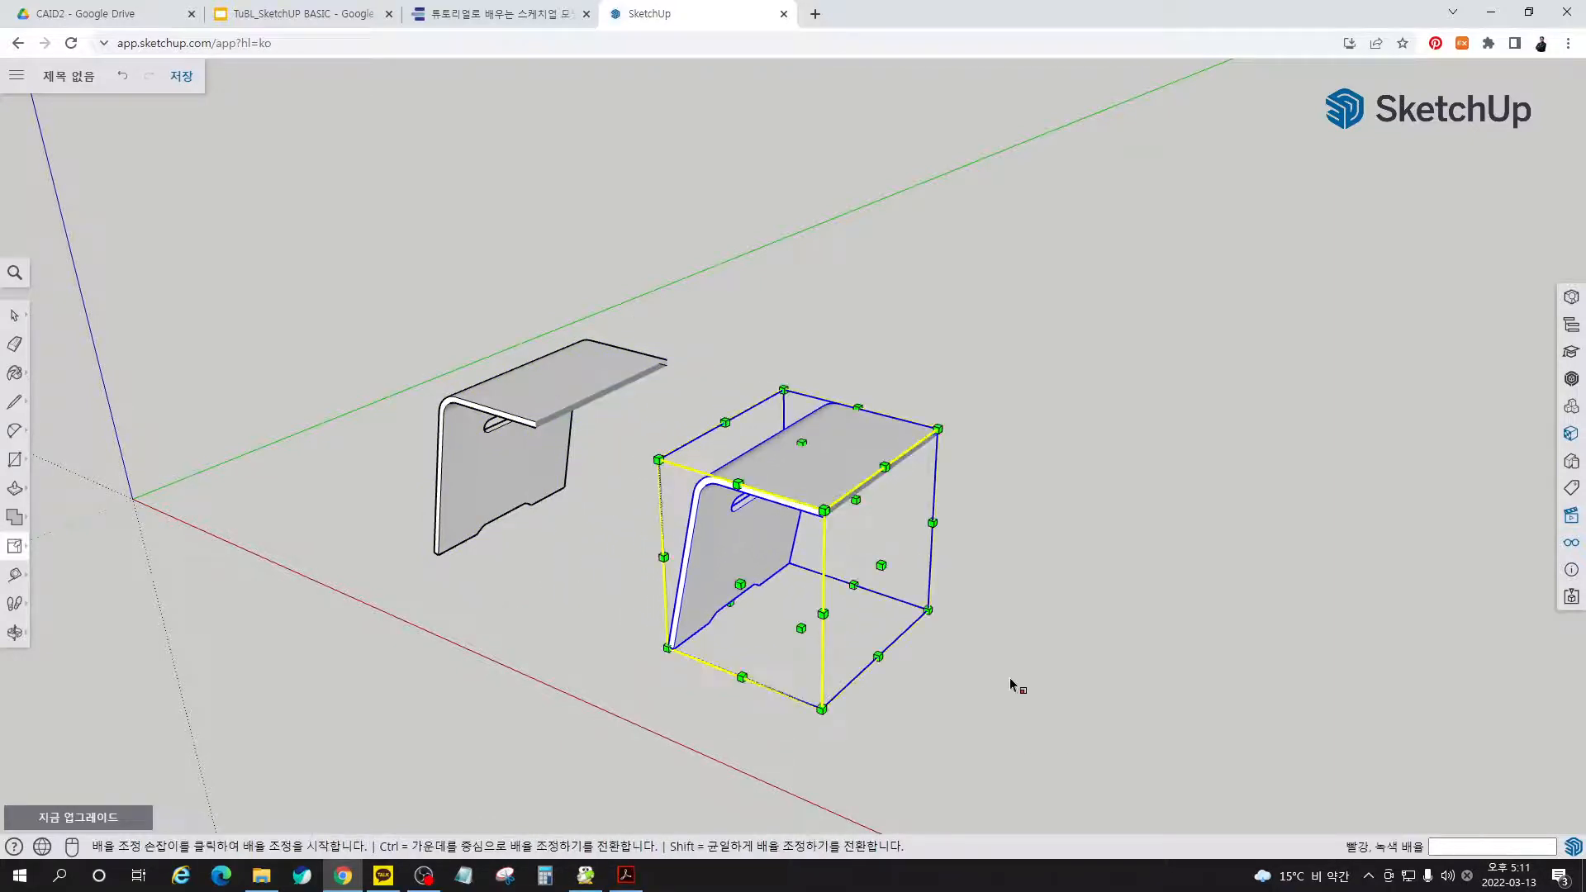
click(902, 591)
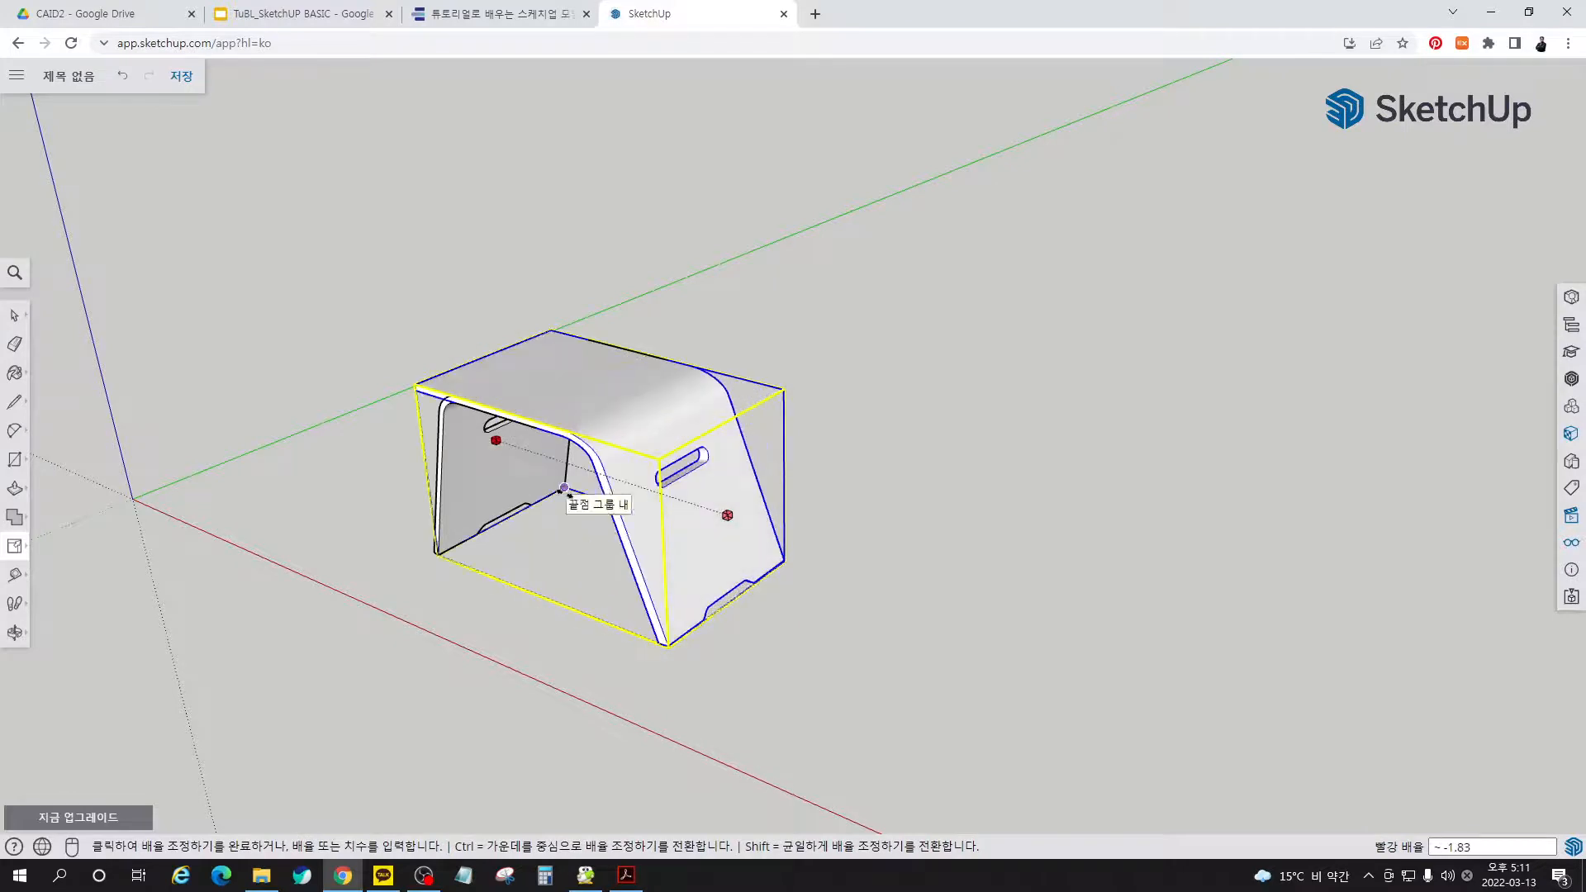
click(589, 504)
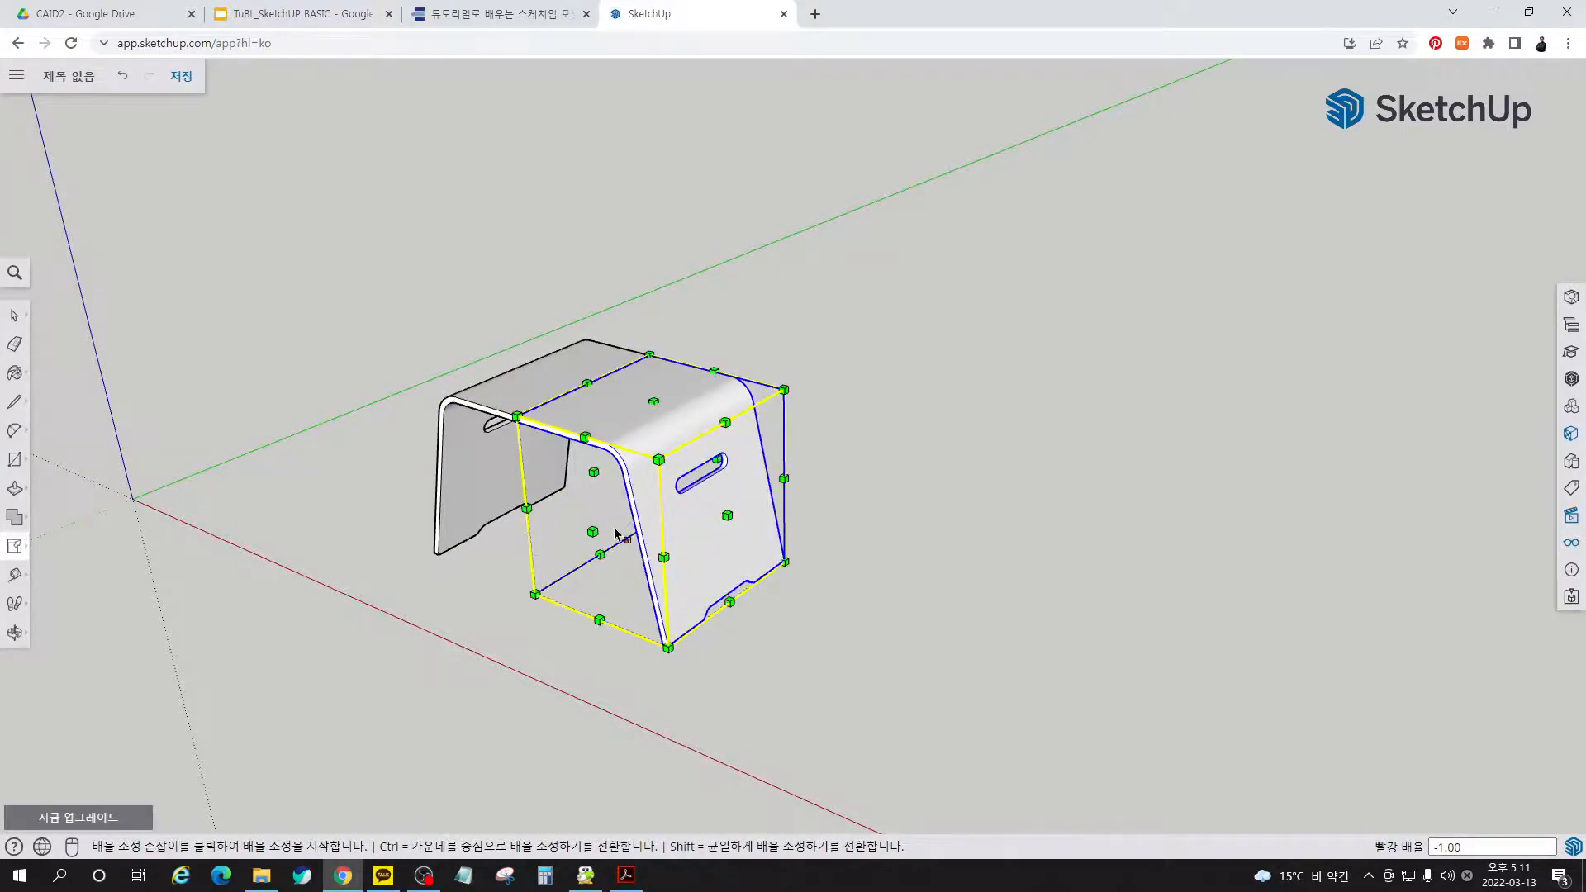
- Move the mirrored copy so the upper corner of its open end snaps to the matching corner of the original half
key(m)
click(558, 642)
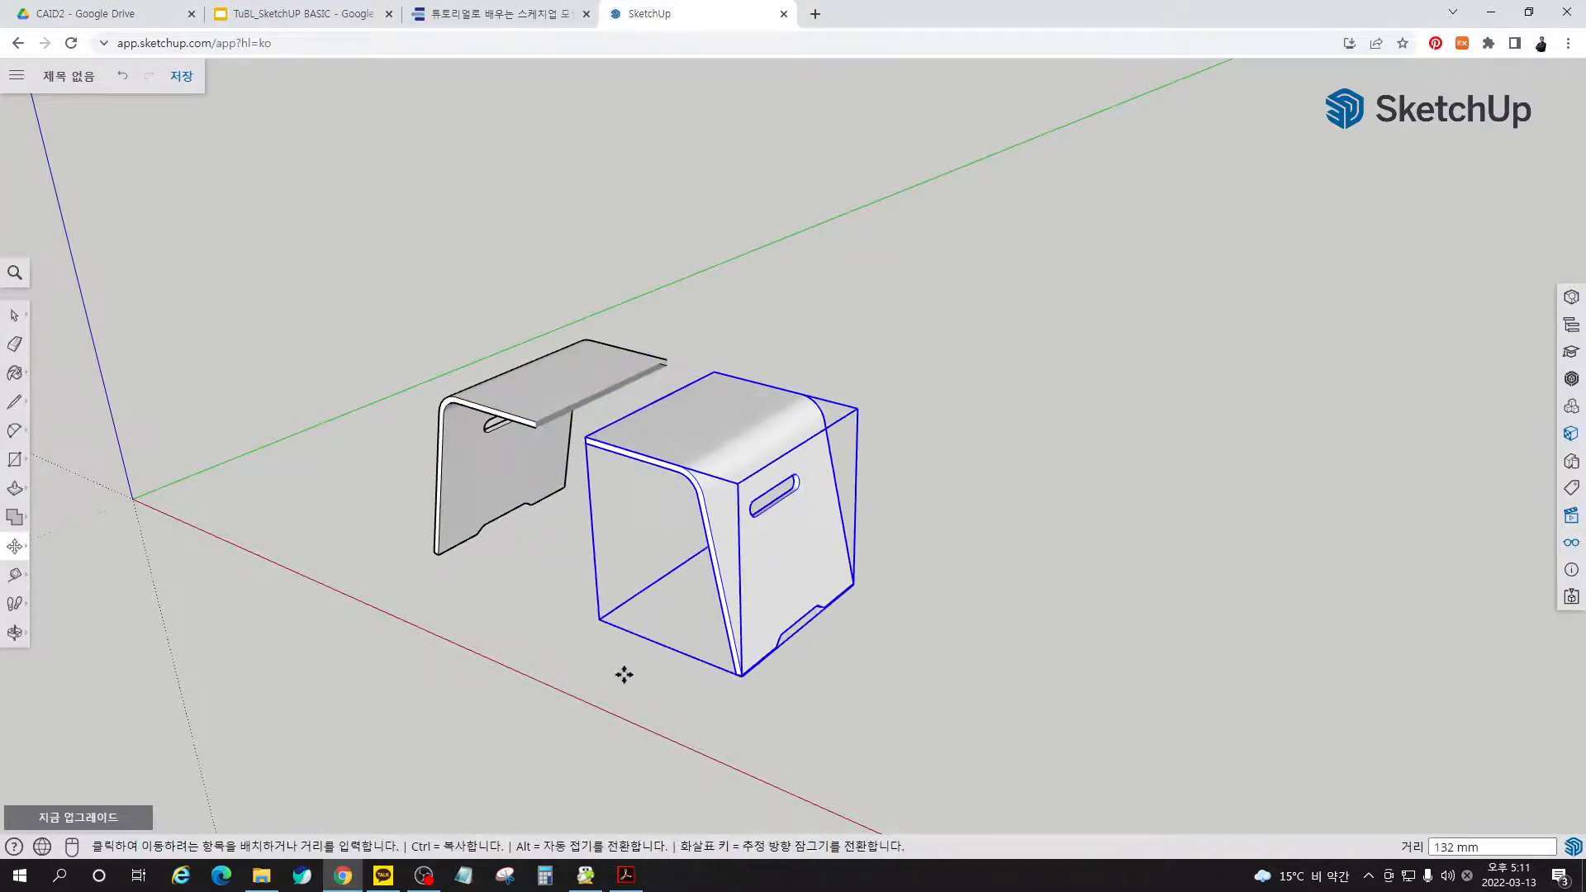
click(624, 673)
scroll(541, 393, up, 5)
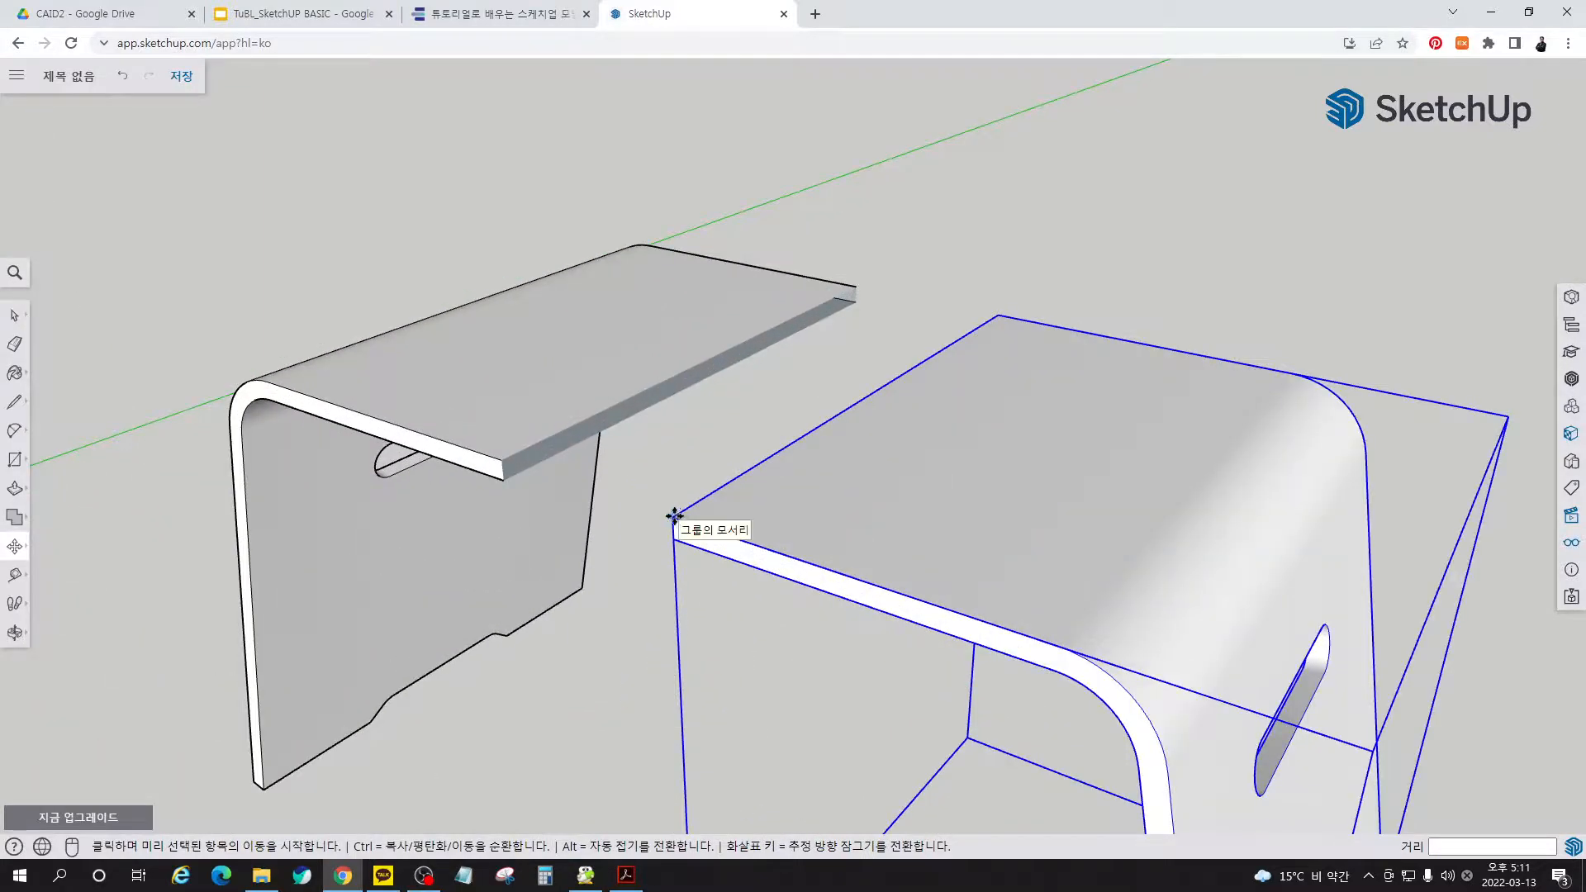
click(676, 518)
click(501, 461)
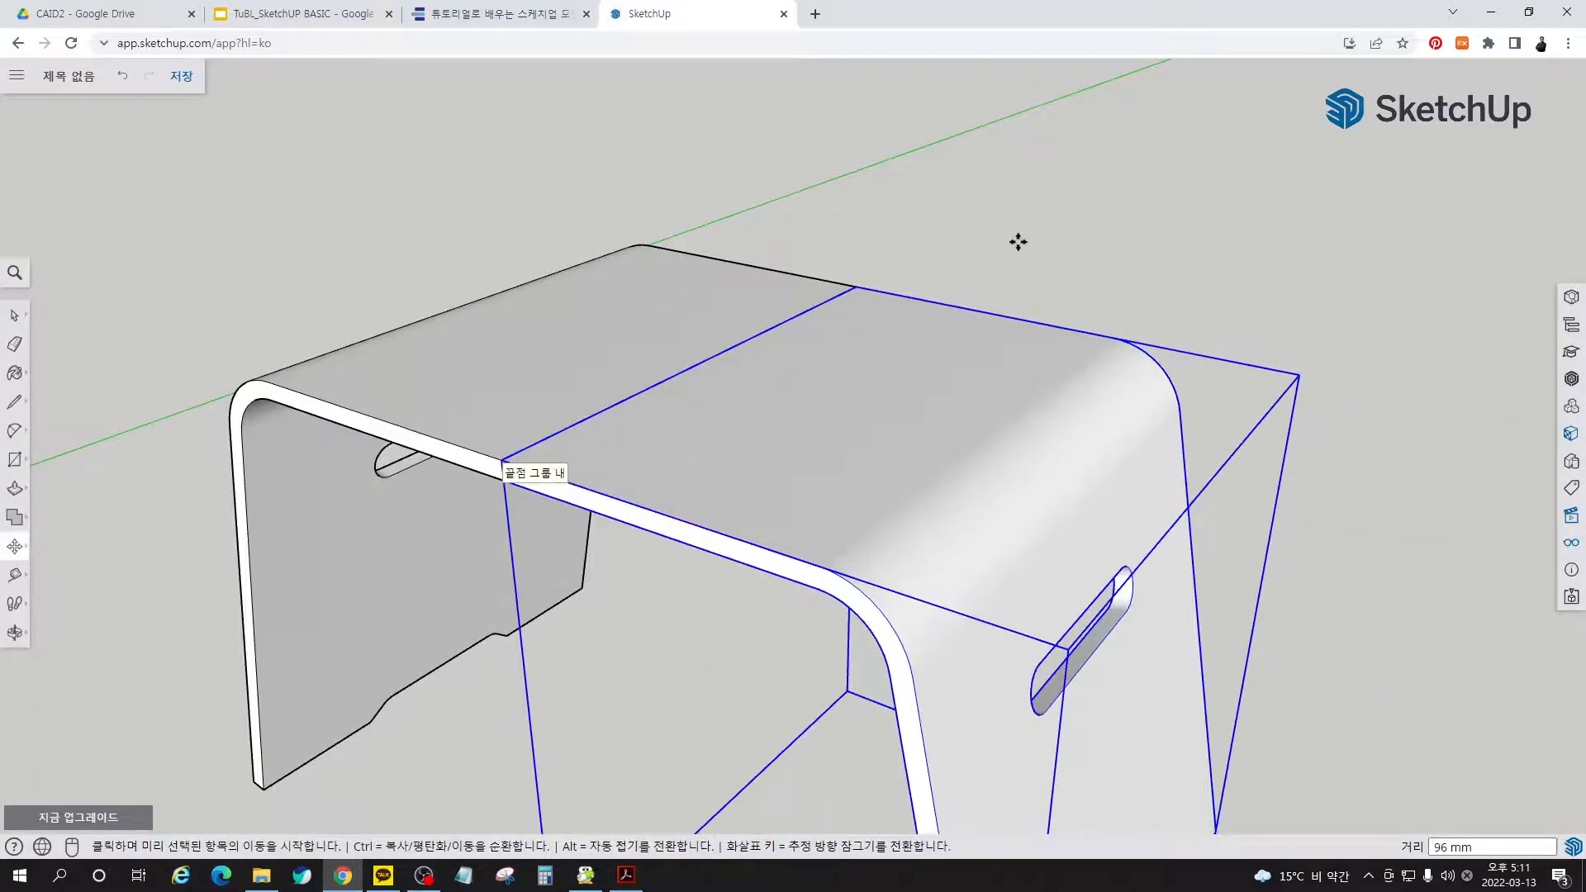
key(space)
click(1020, 243)
- Examine the joined tabletop for a visible seam and view the grouping option for both selected halves
middle_drag(724, 473, 650, 338)
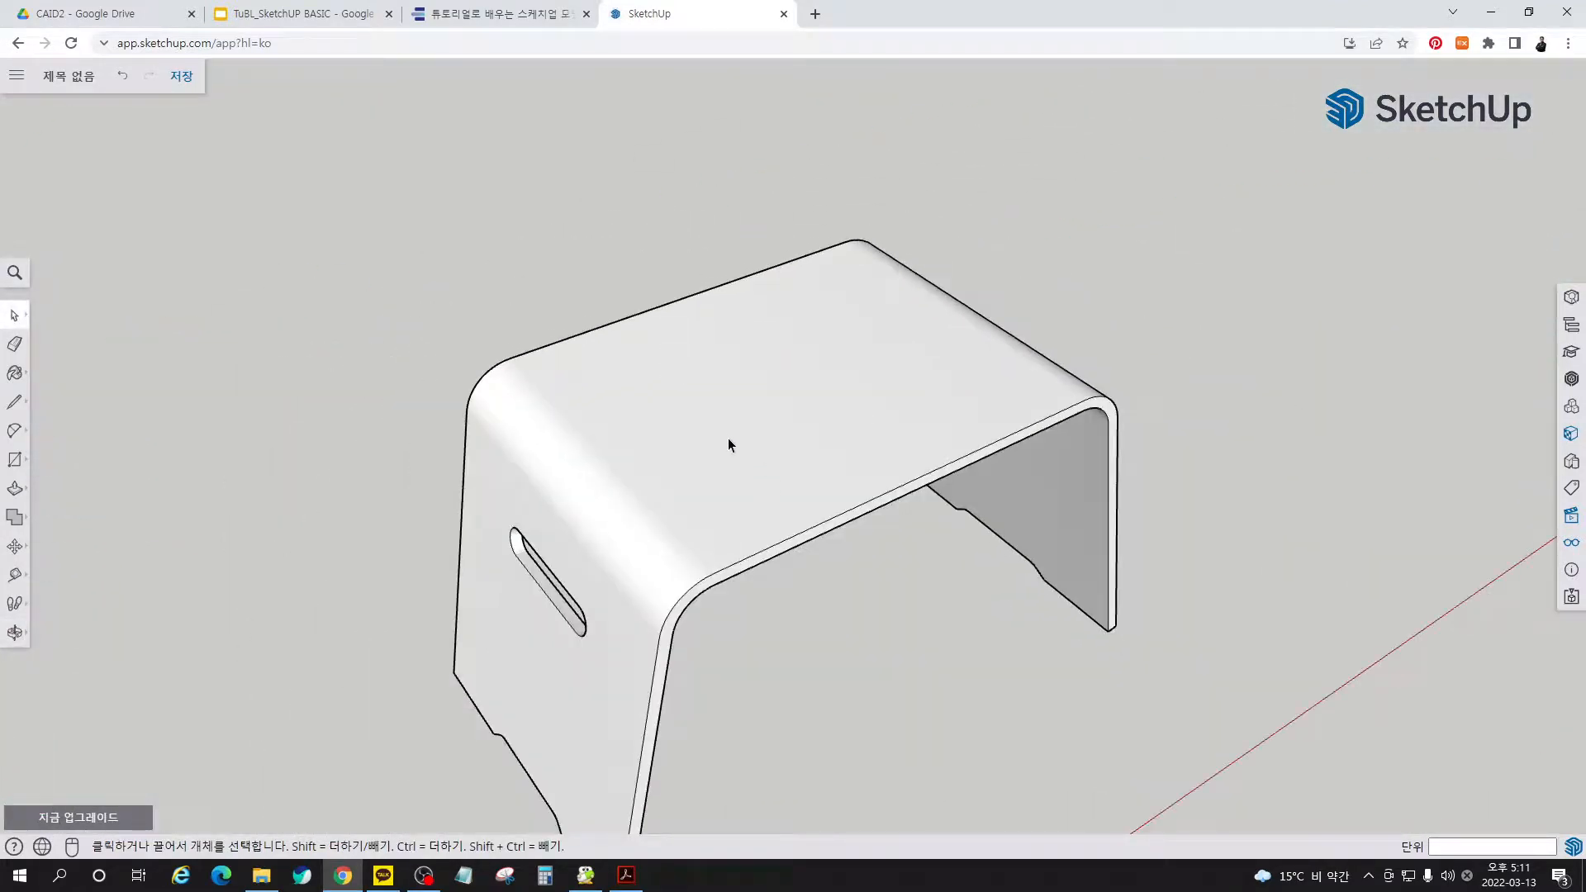
click(946, 388)
click(730, 489)
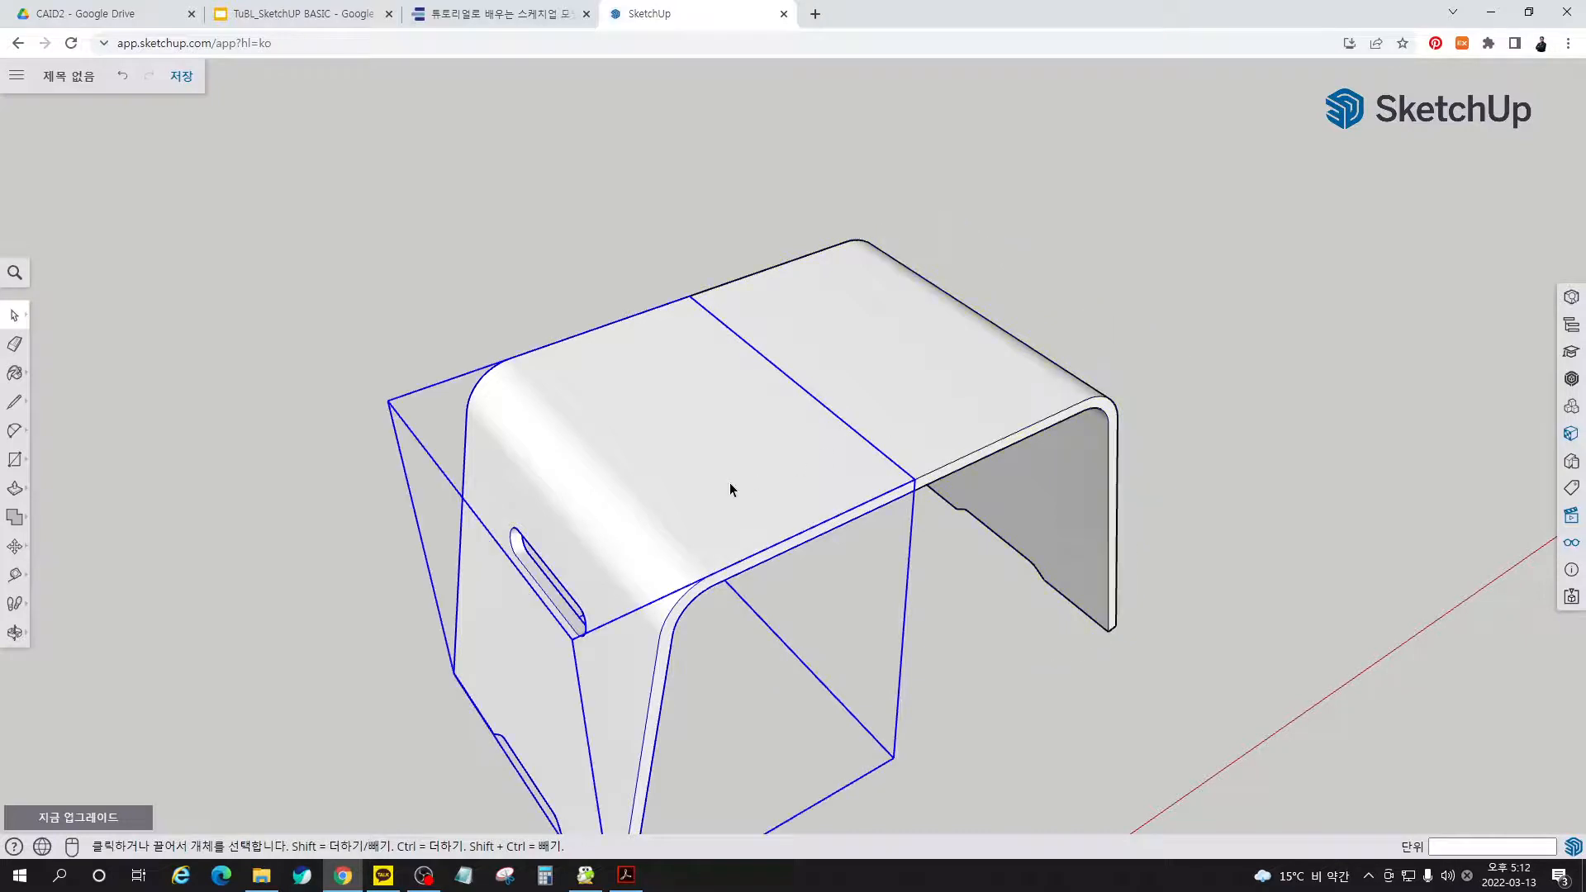
shift+click(922, 410)
right_click(923, 406)
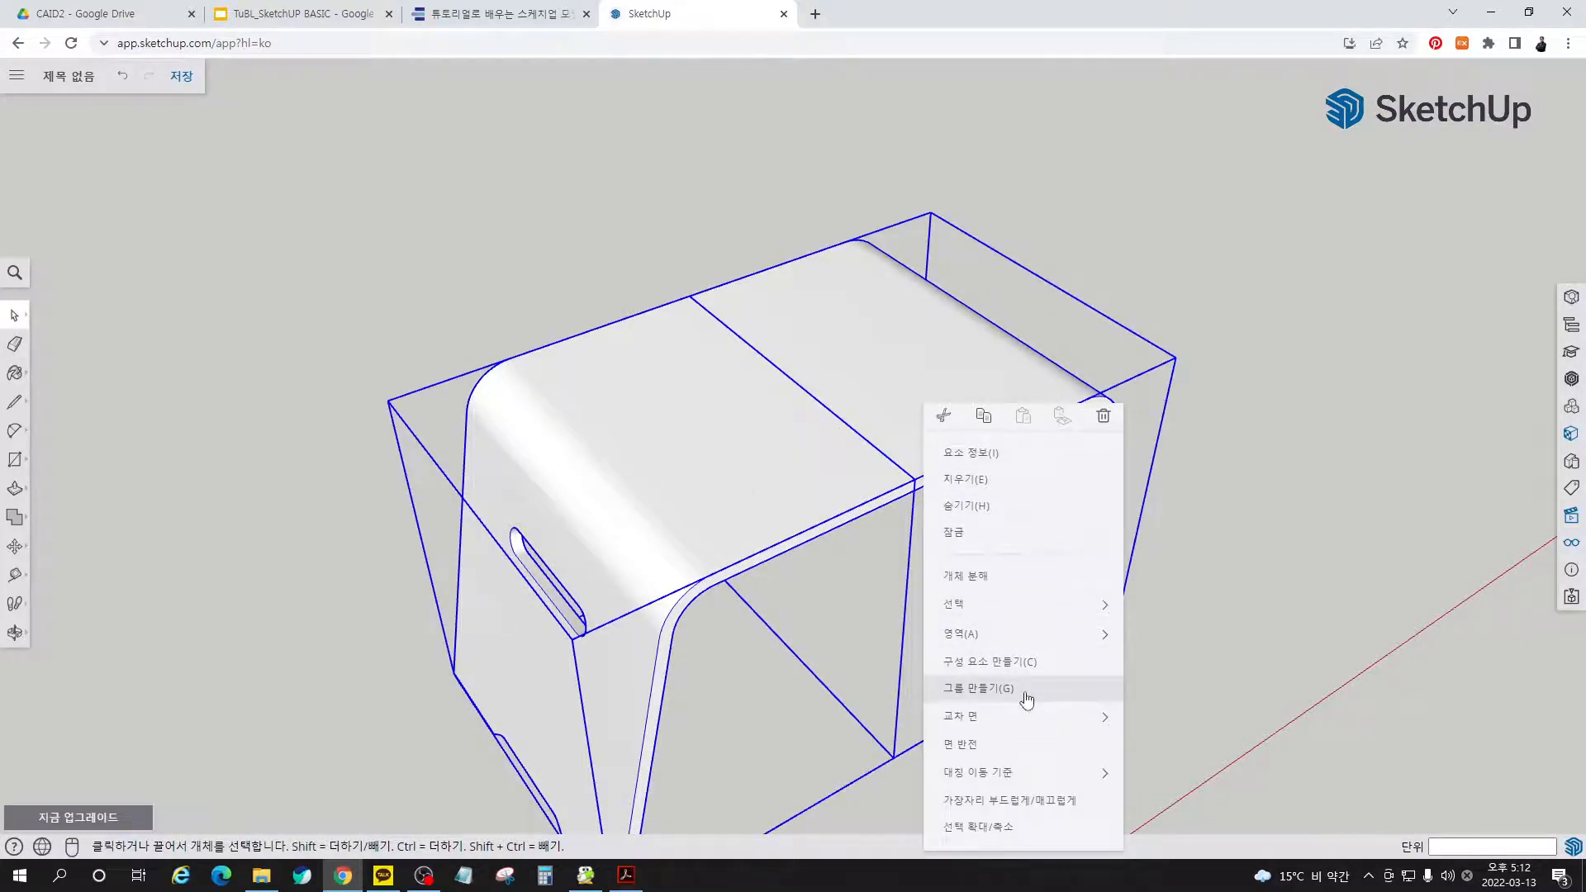
click(1247, 428)
scroll(553, 441, down, 2)
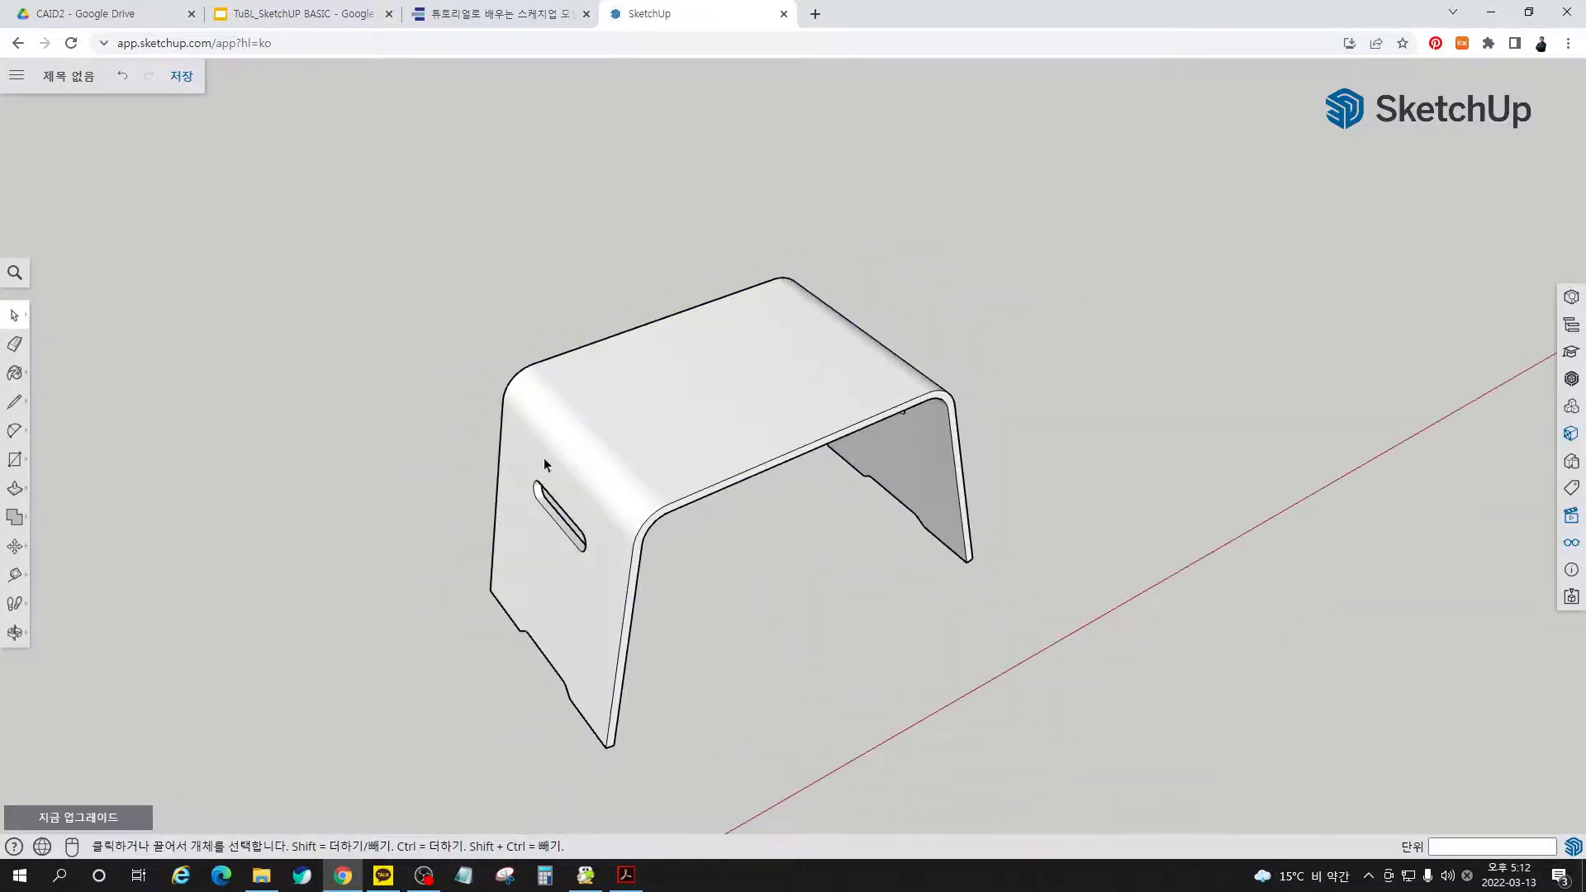
middle_drag(923, 423, 487, 438)
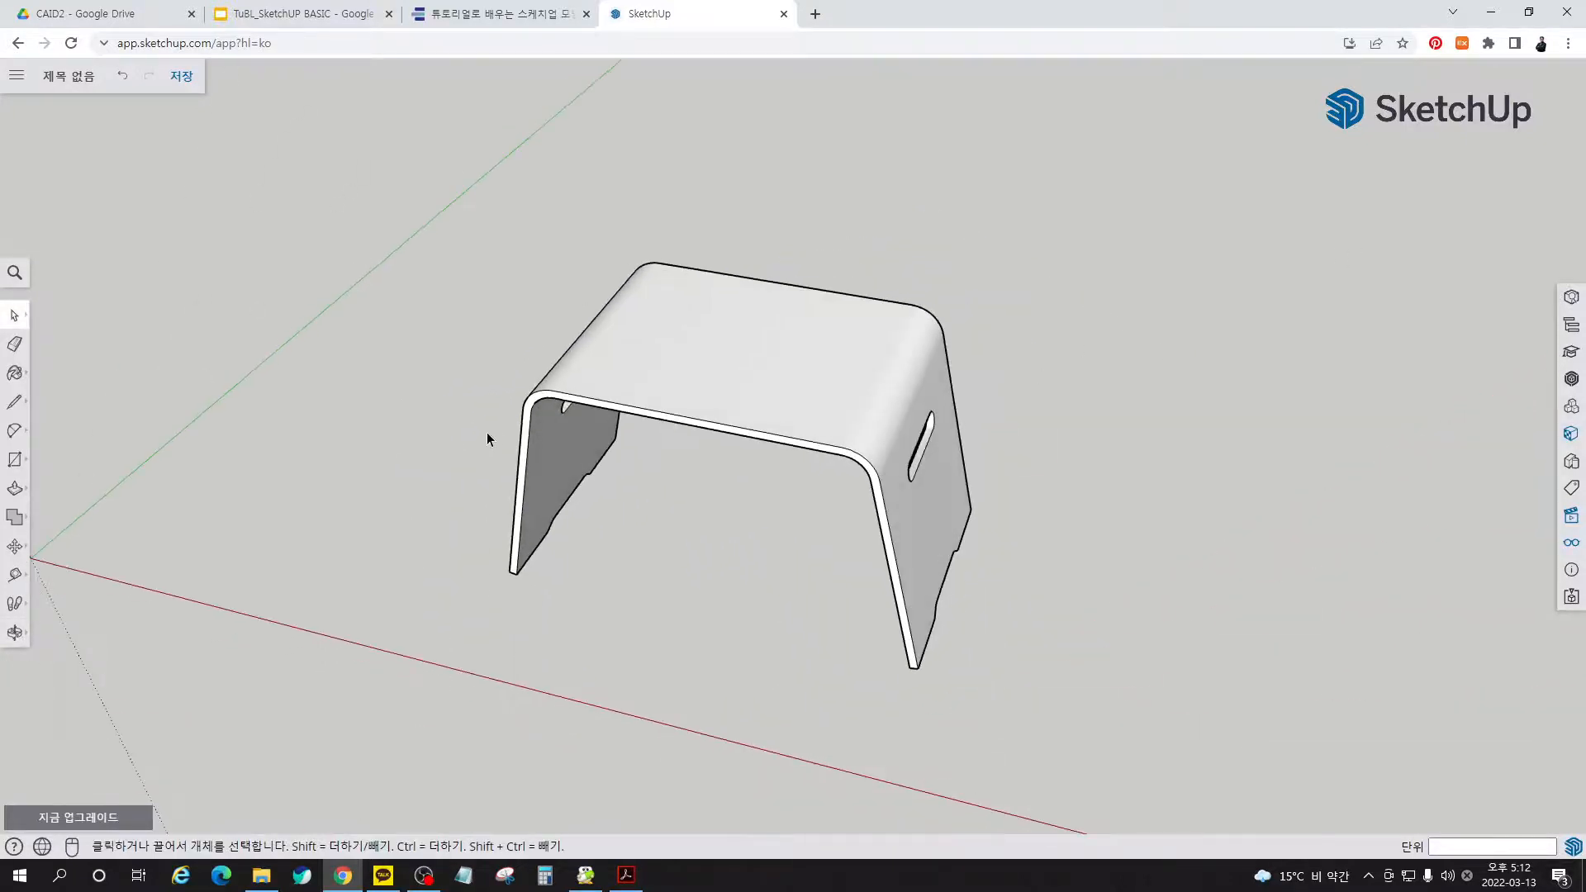
- Move the mirrored half about 463 mm along the red axis, away from the original half
click(899, 527)
key(m)
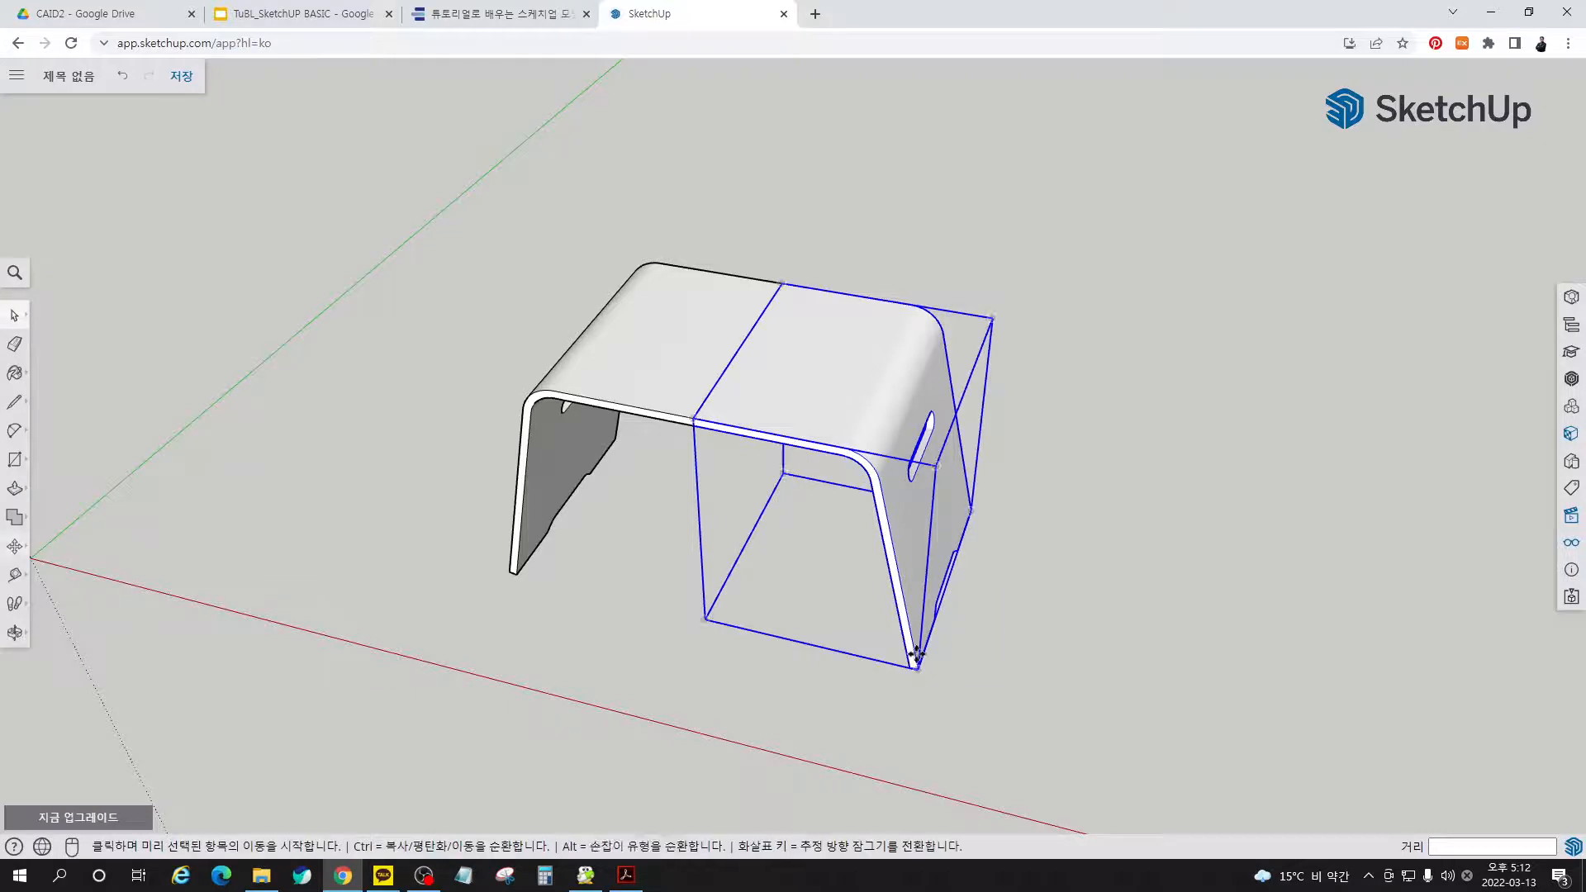
click(920, 702)
click(1346, 797)
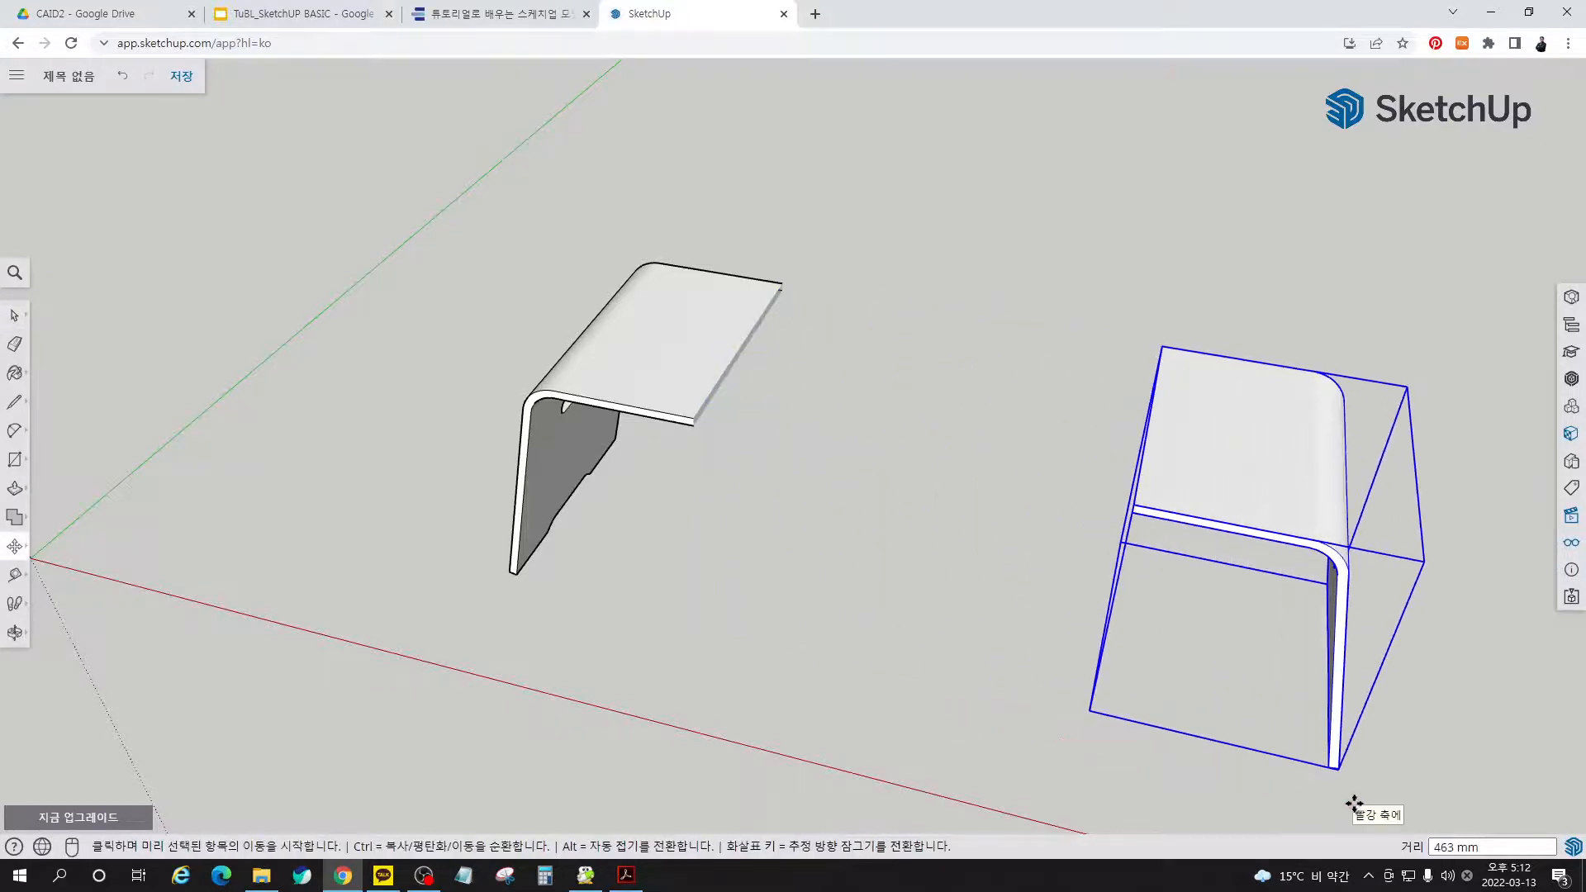
key(space)
- Copy the original half group and paste the duplicate in place
click(661, 423)
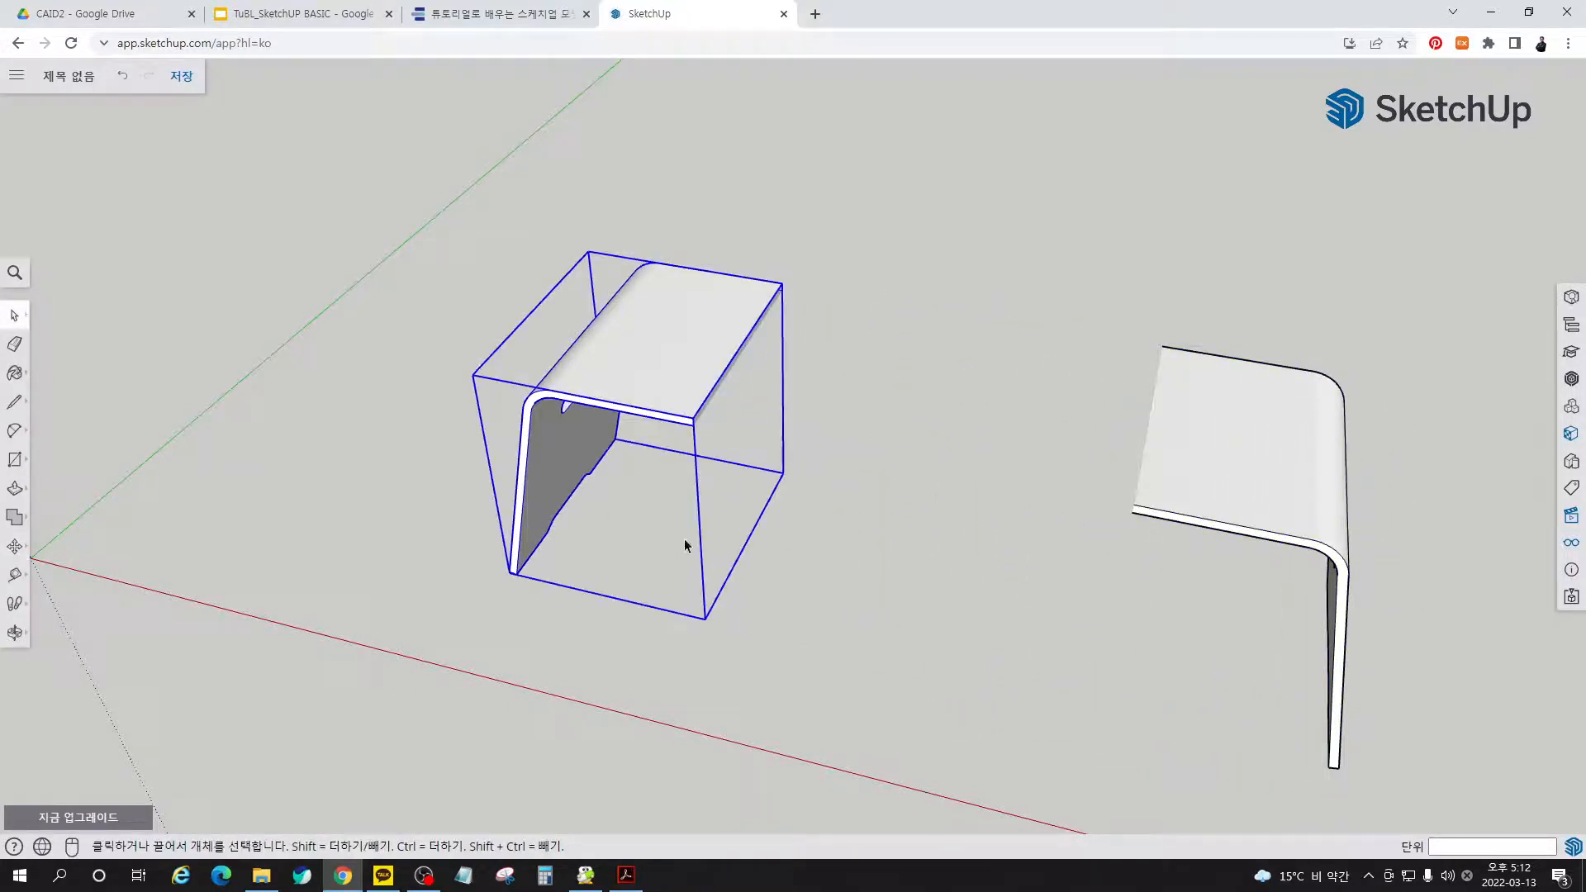
right_click(652, 393)
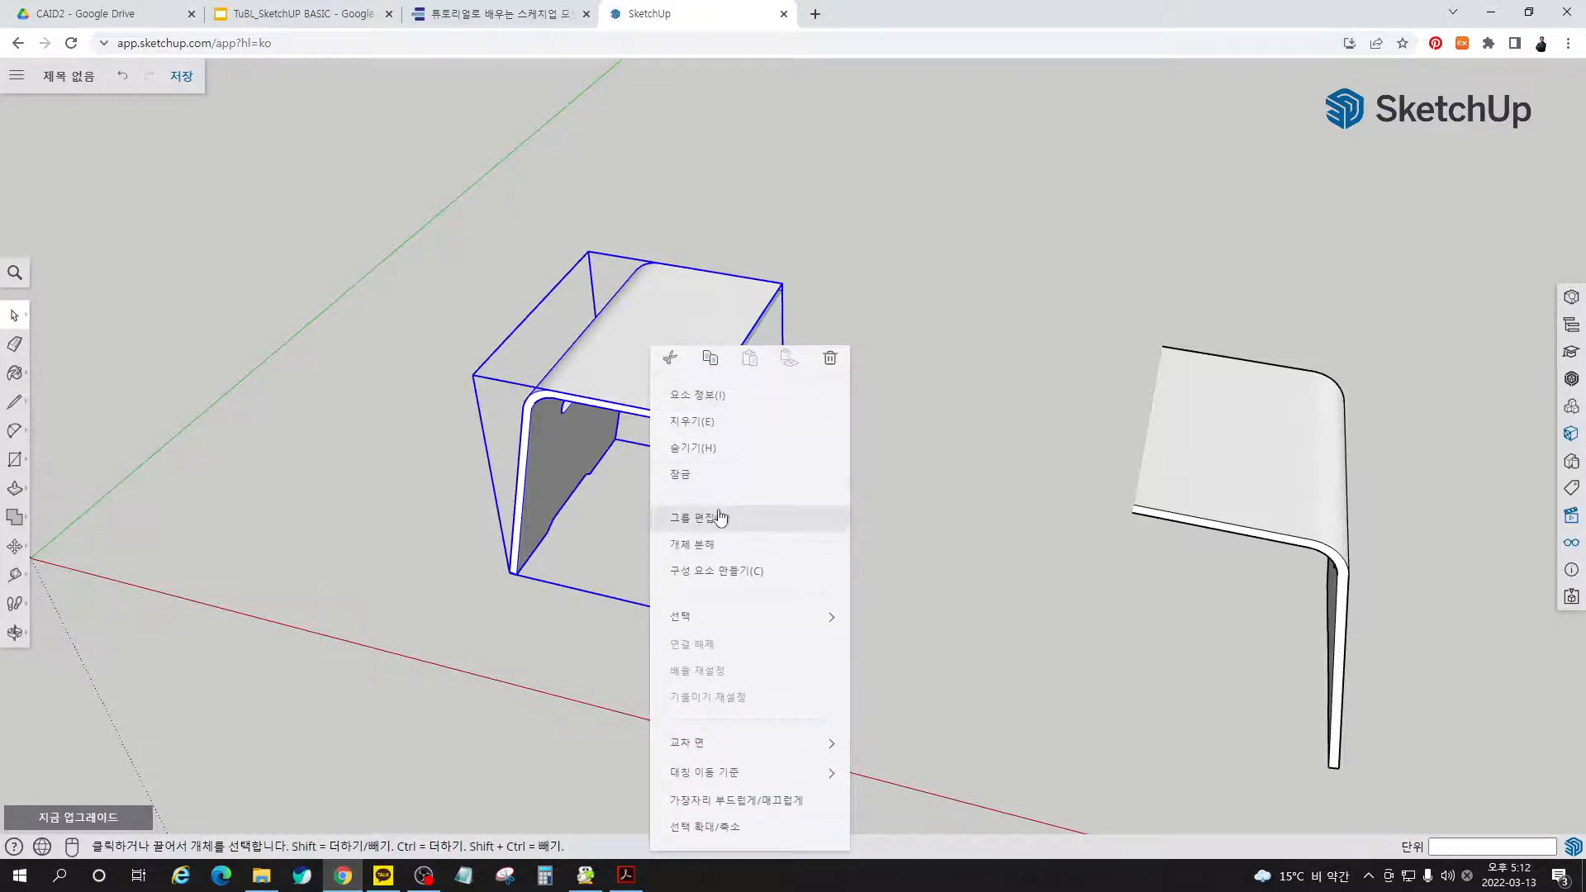
right_click(721, 299)
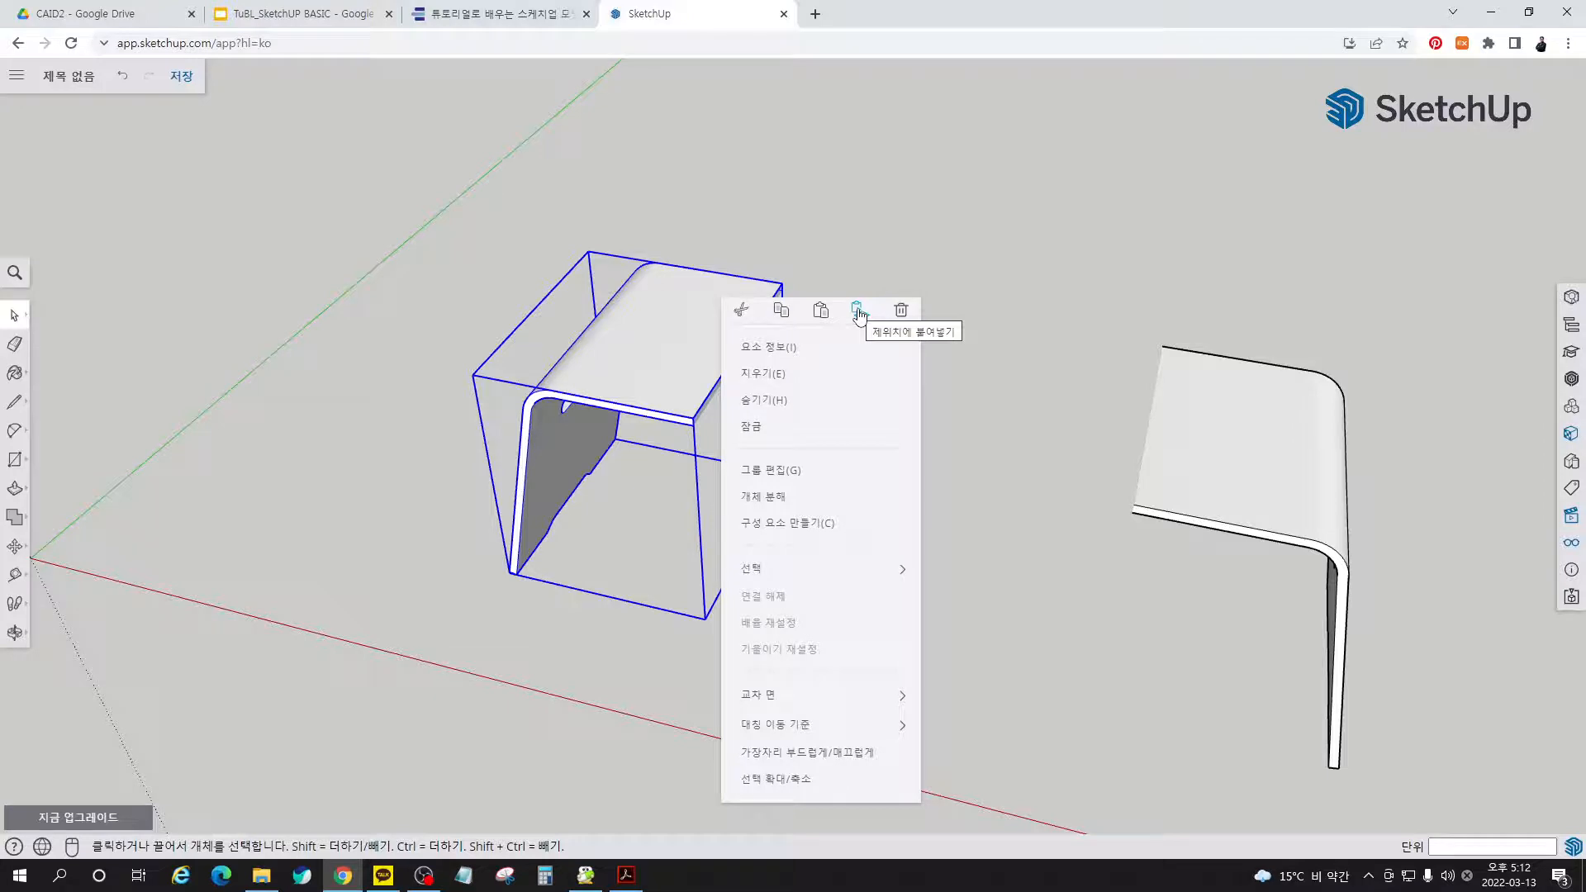
click(997, 448)
- Try moving the pasted duplicate about 532 mm away to check the overlap, then undo the move
click(613, 385)
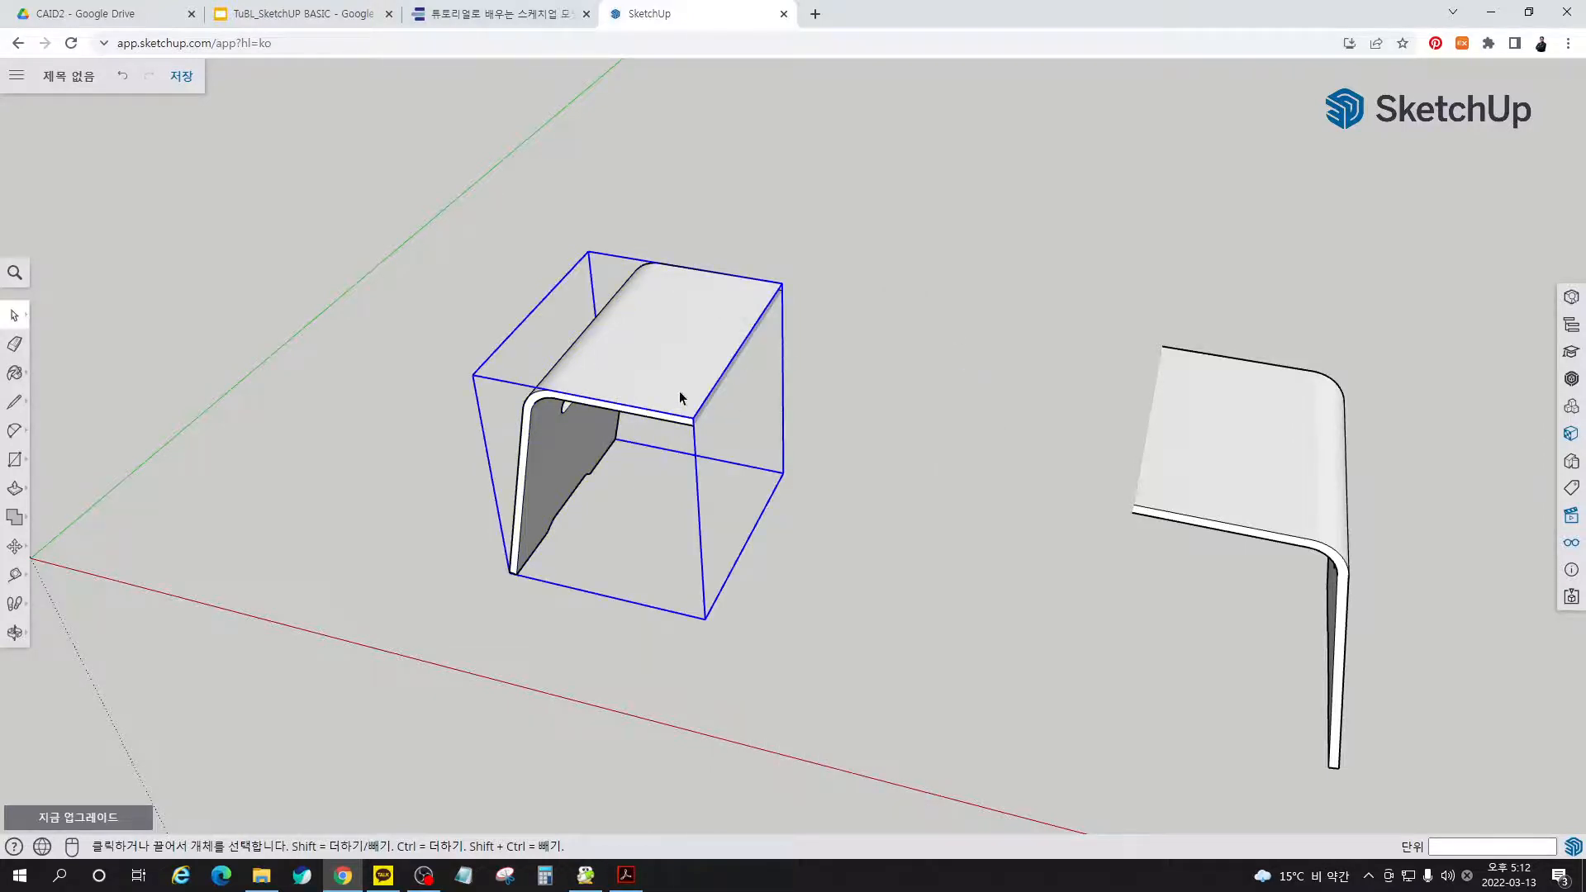
key(m)
key(ctrl)
click(793, 534)
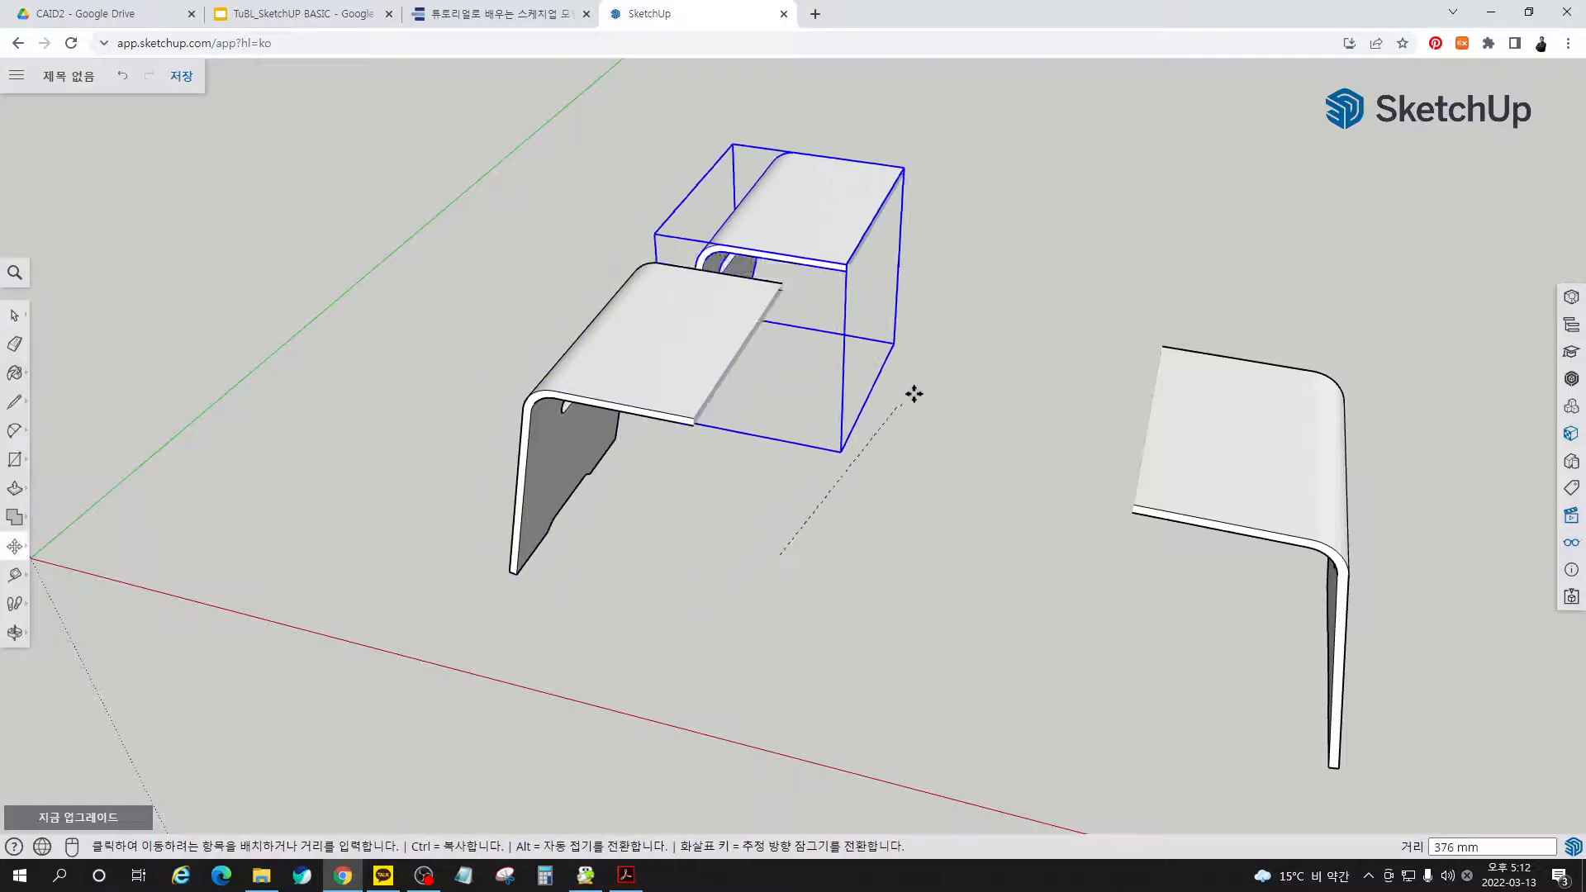
click(1001, 375)
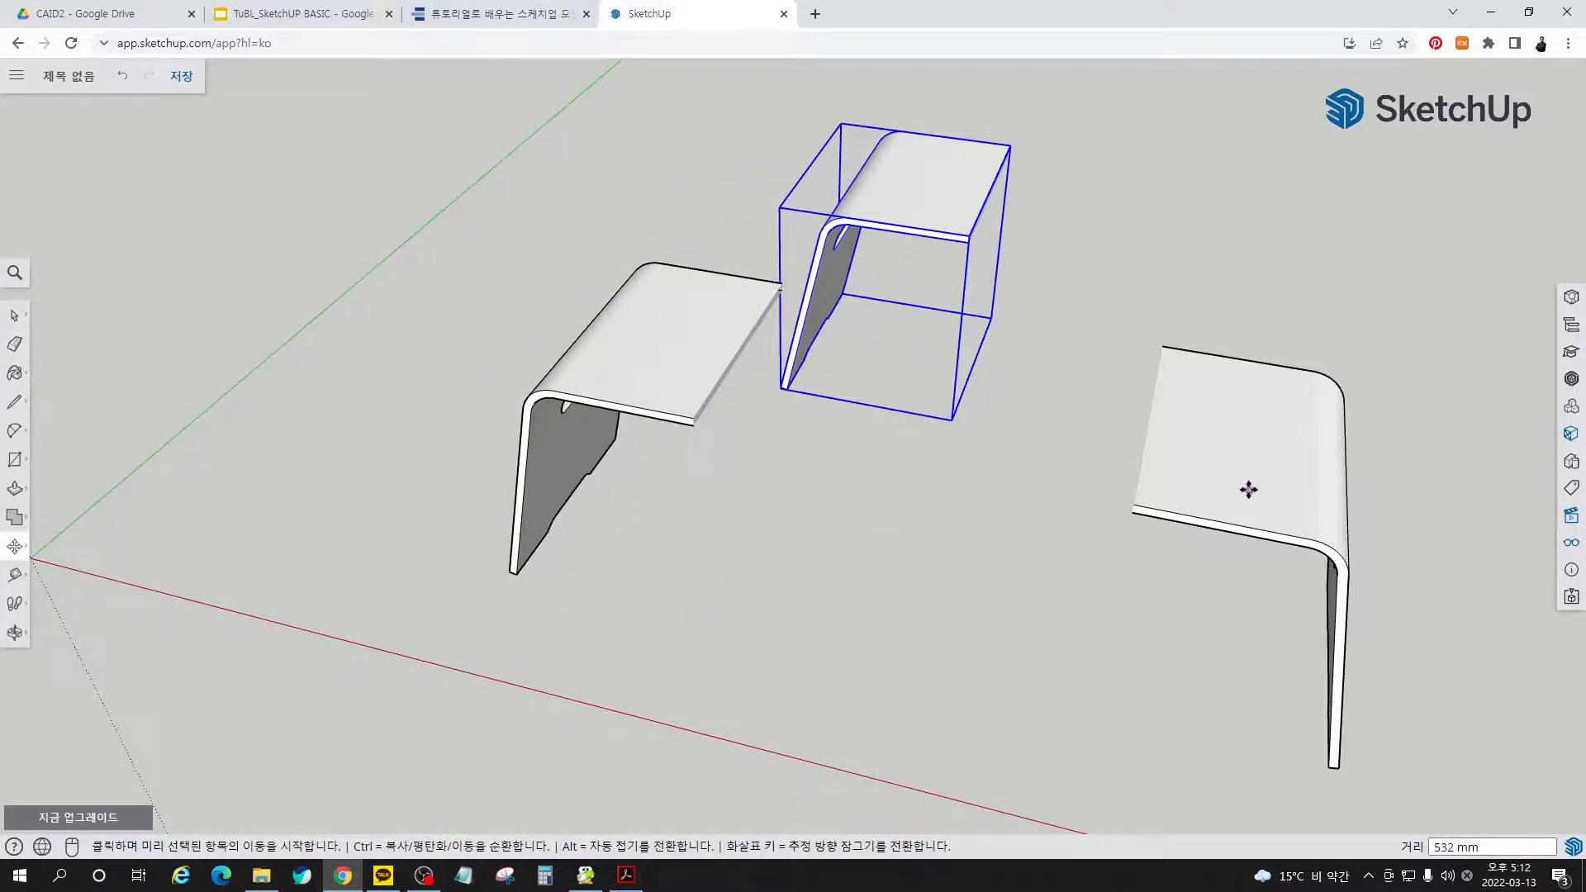
key(ctrl+z)
click(1027, 602)
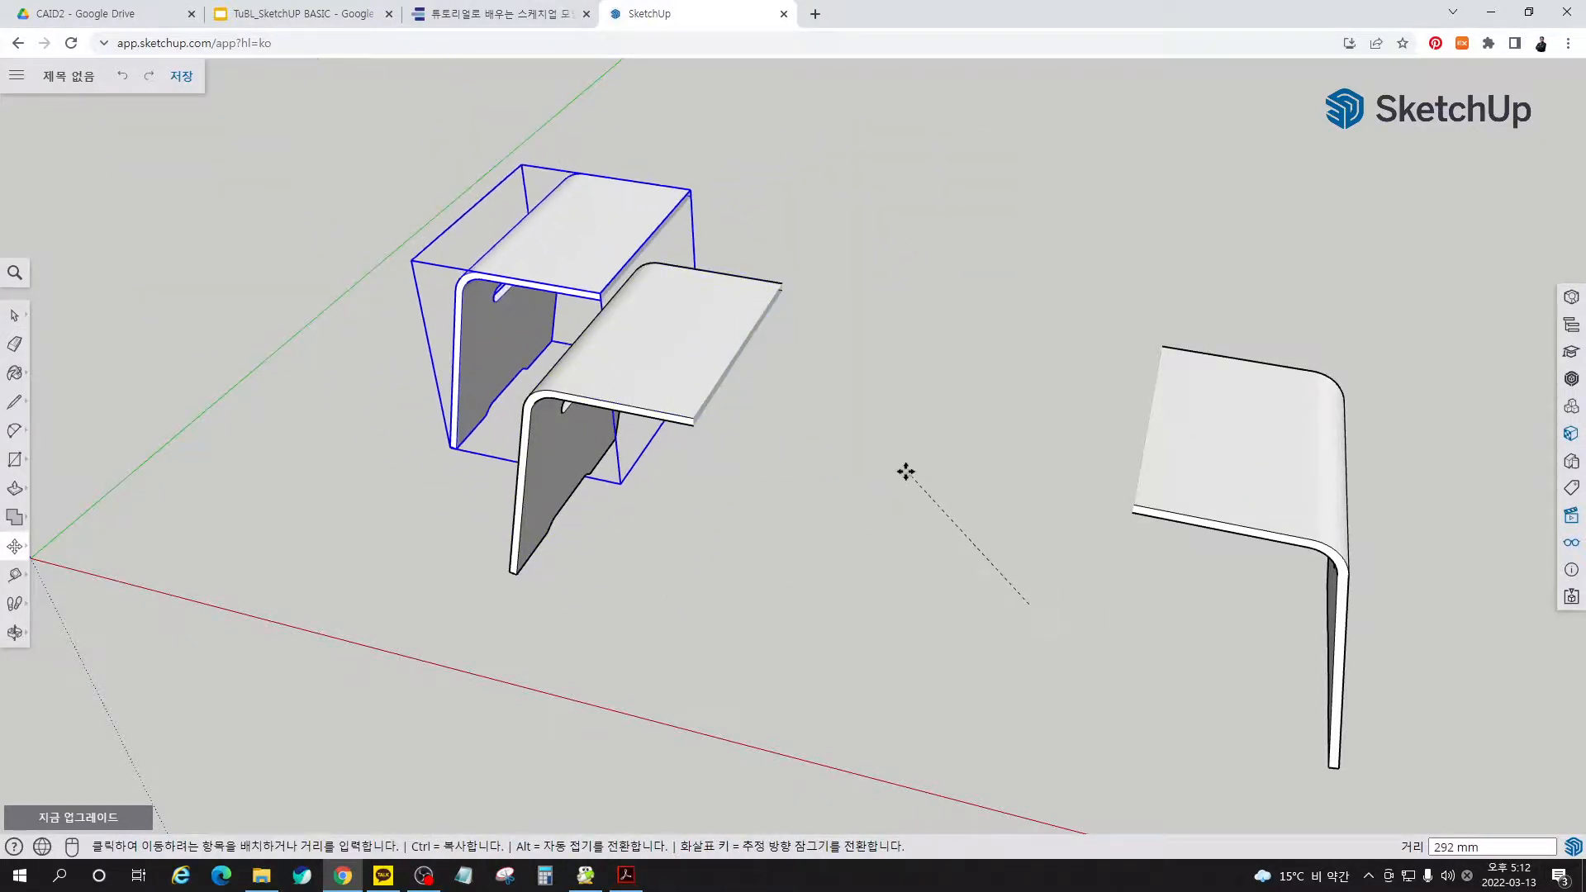
key(Escape)
key(space)
- Mirror one of the two overlapping halves across the open tabletop end with Scale at -1 along the red axis
click(547, 513)
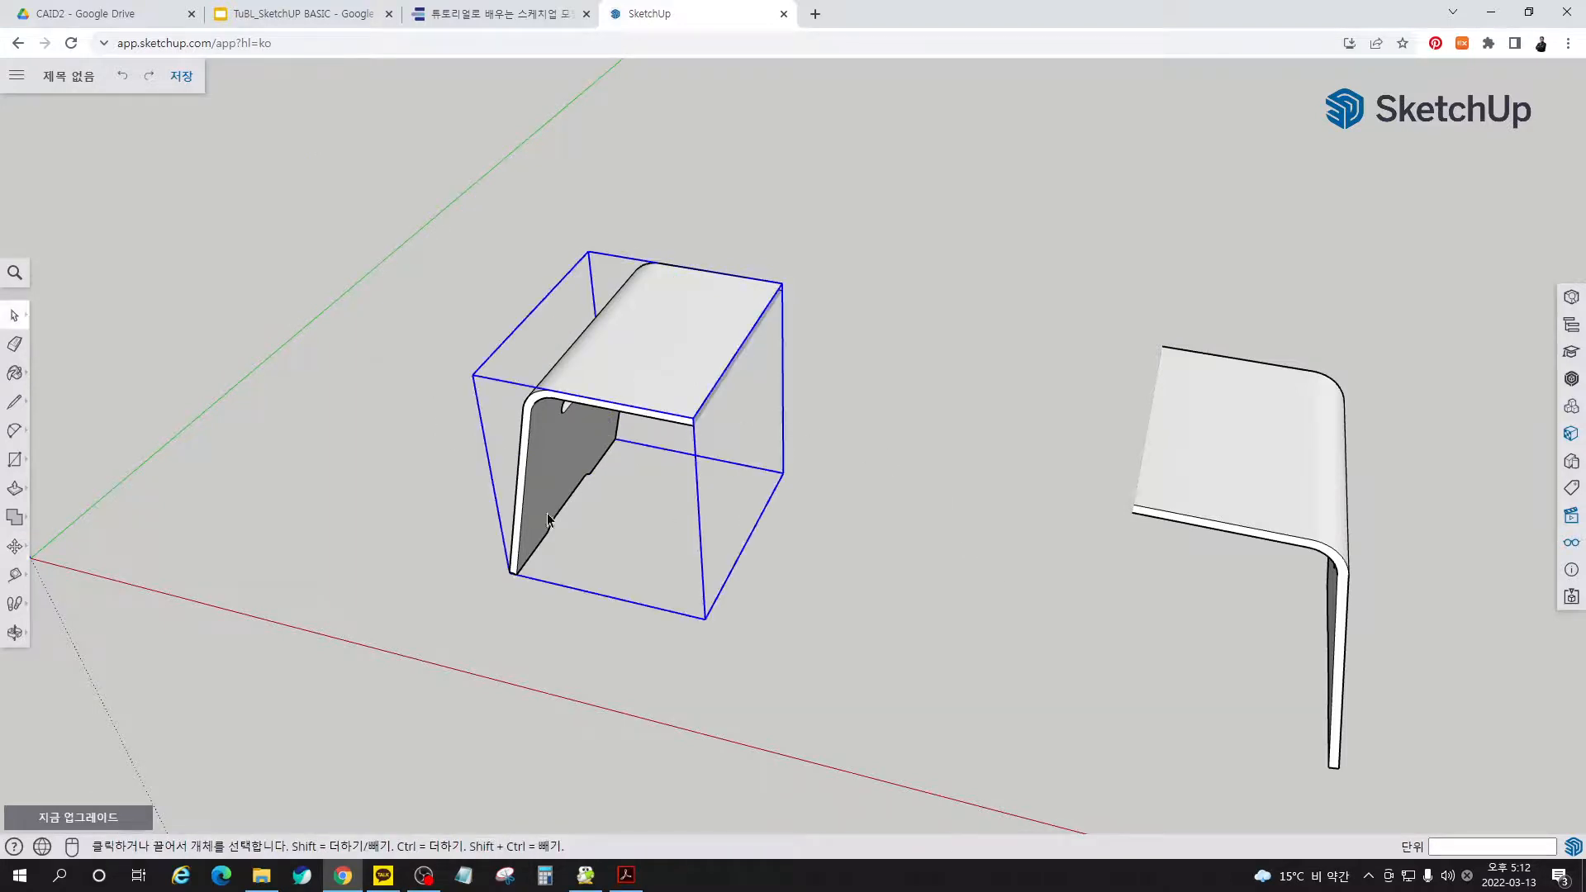
key(s)
middle_drag(609, 459, 545, 513)
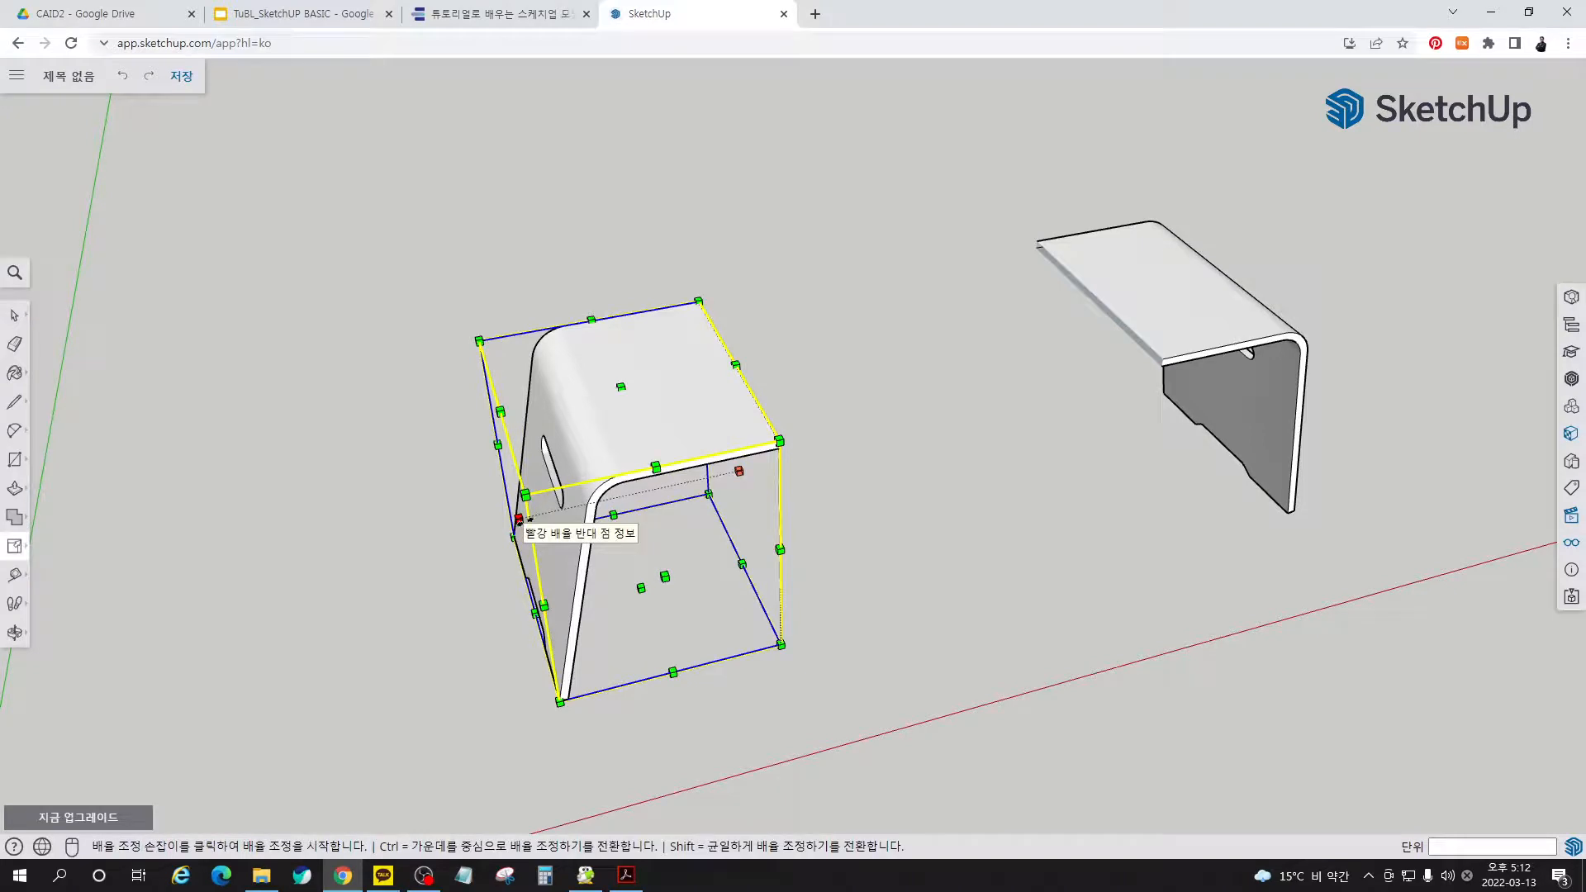
click(520, 518)
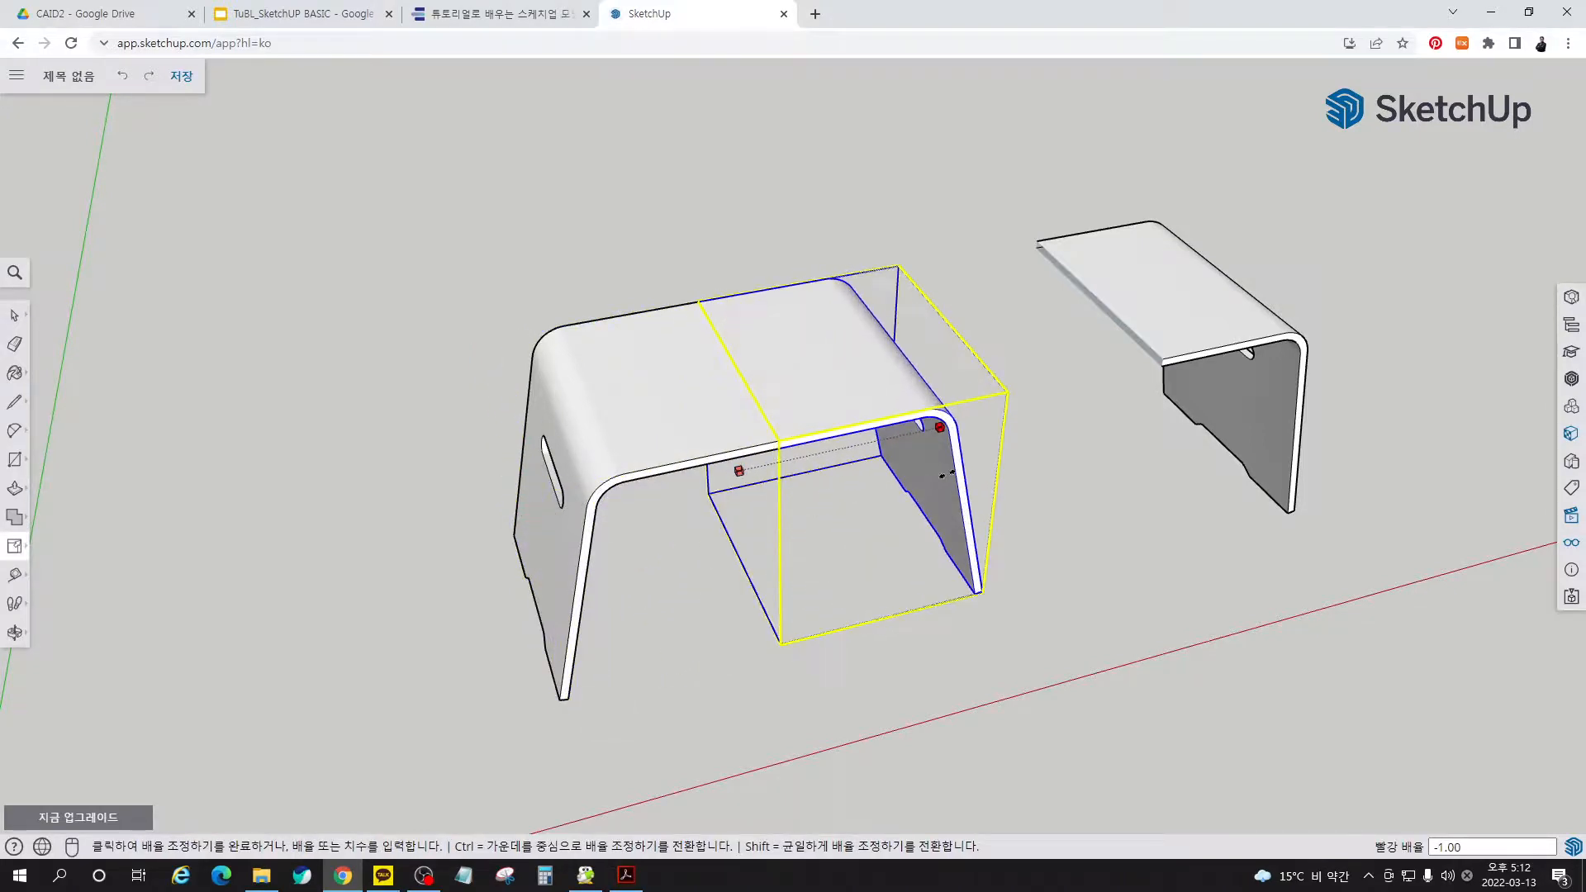
click(939, 427)
key(space)
click(1051, 603)
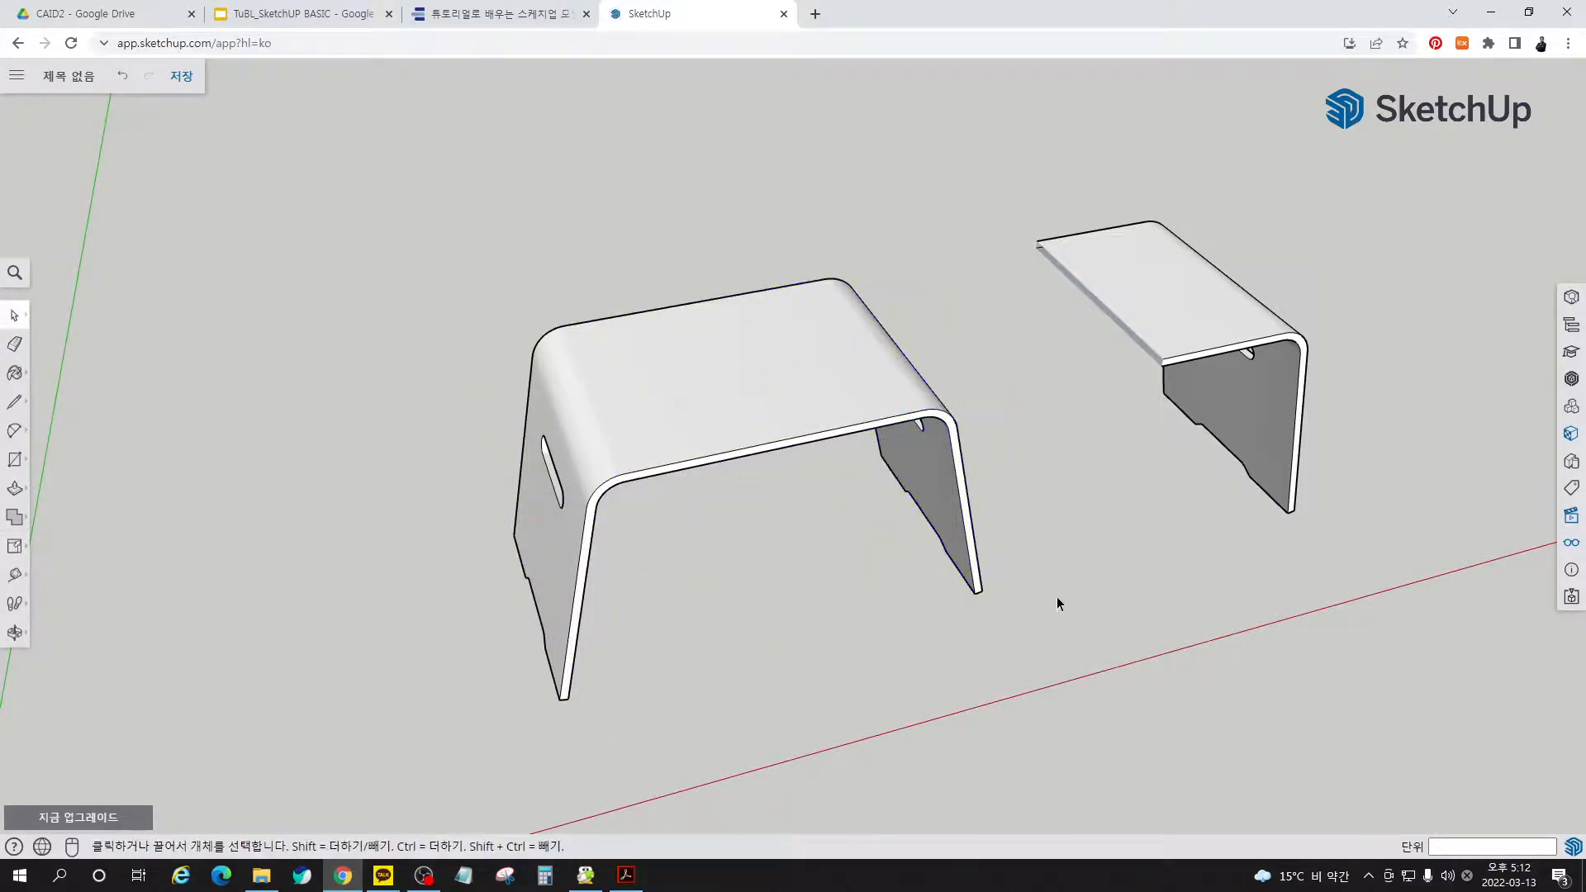
- Delete the spare mirrored half standing beside the completed table
middle_drag(1072, 494, 556, 308)
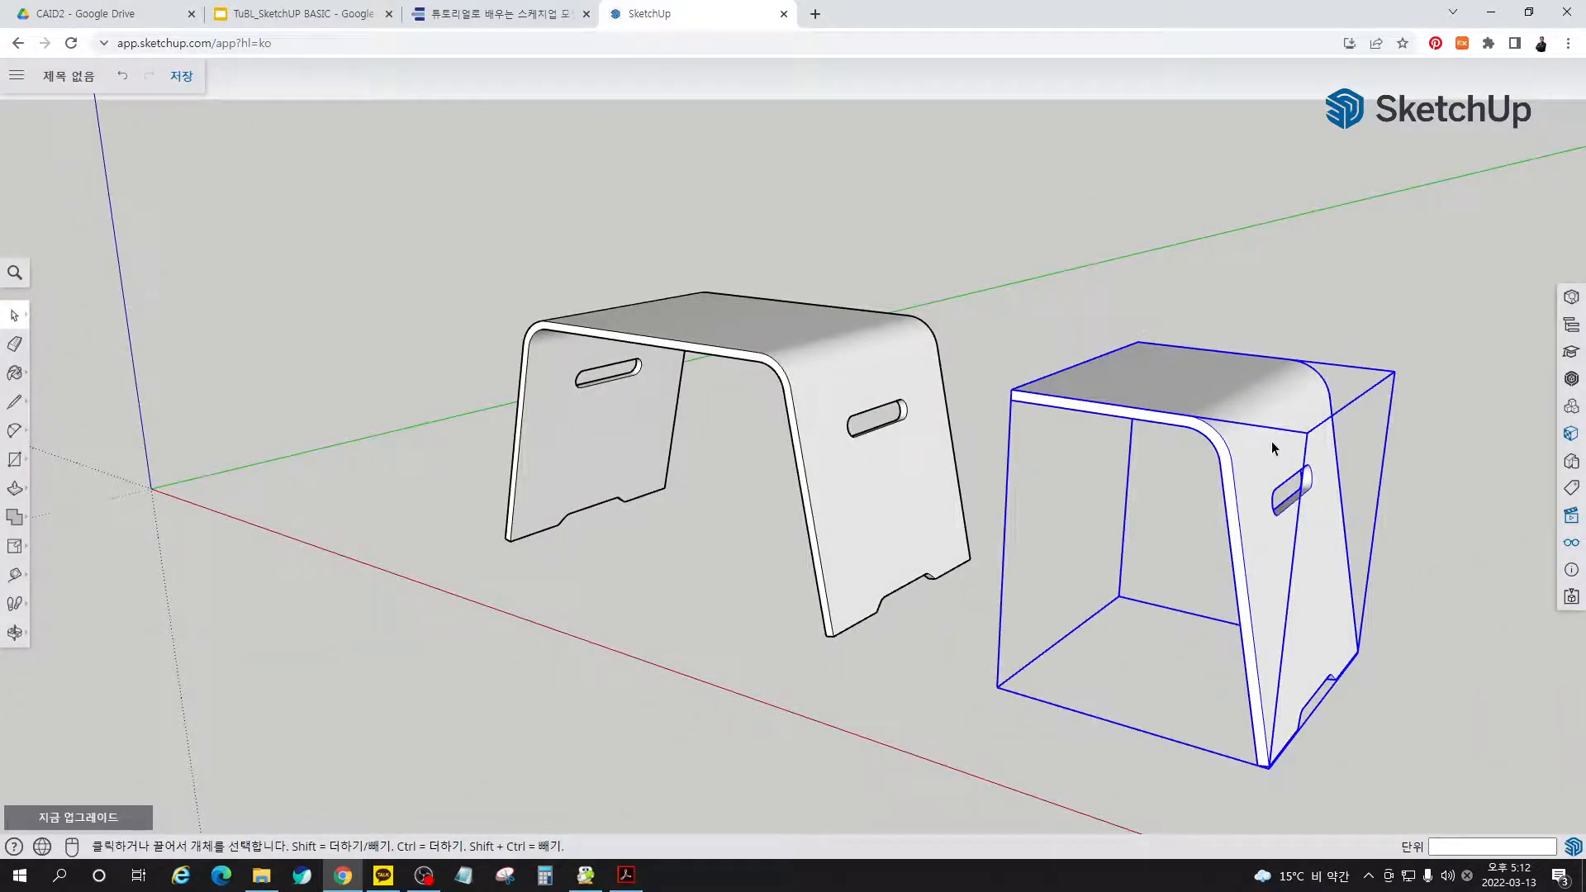
key(Delete)
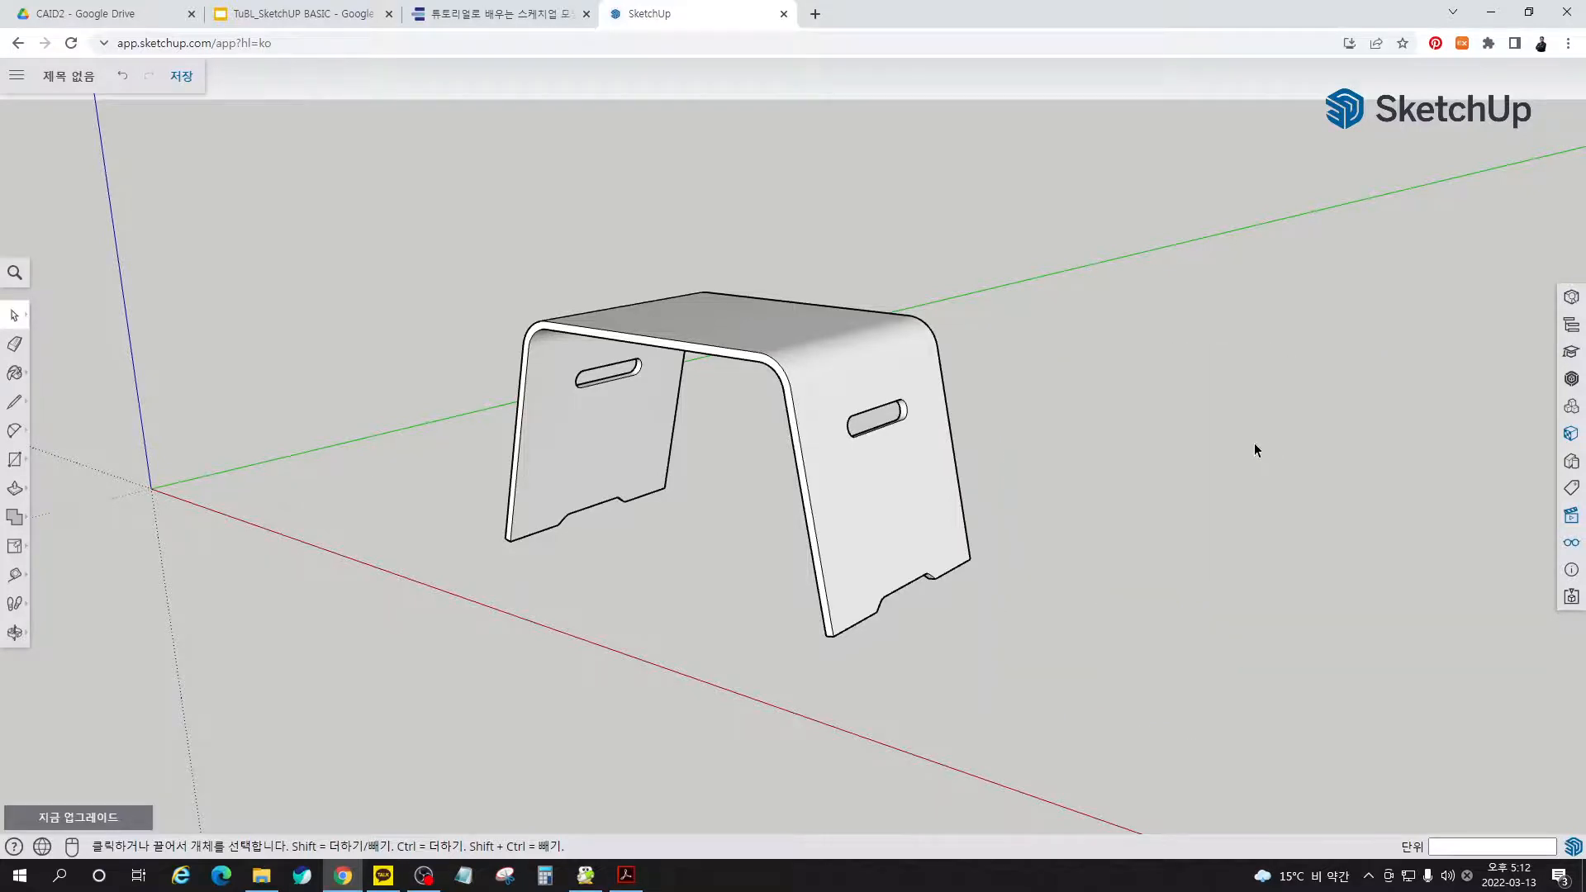
scroll(1184, 481, down, 1)
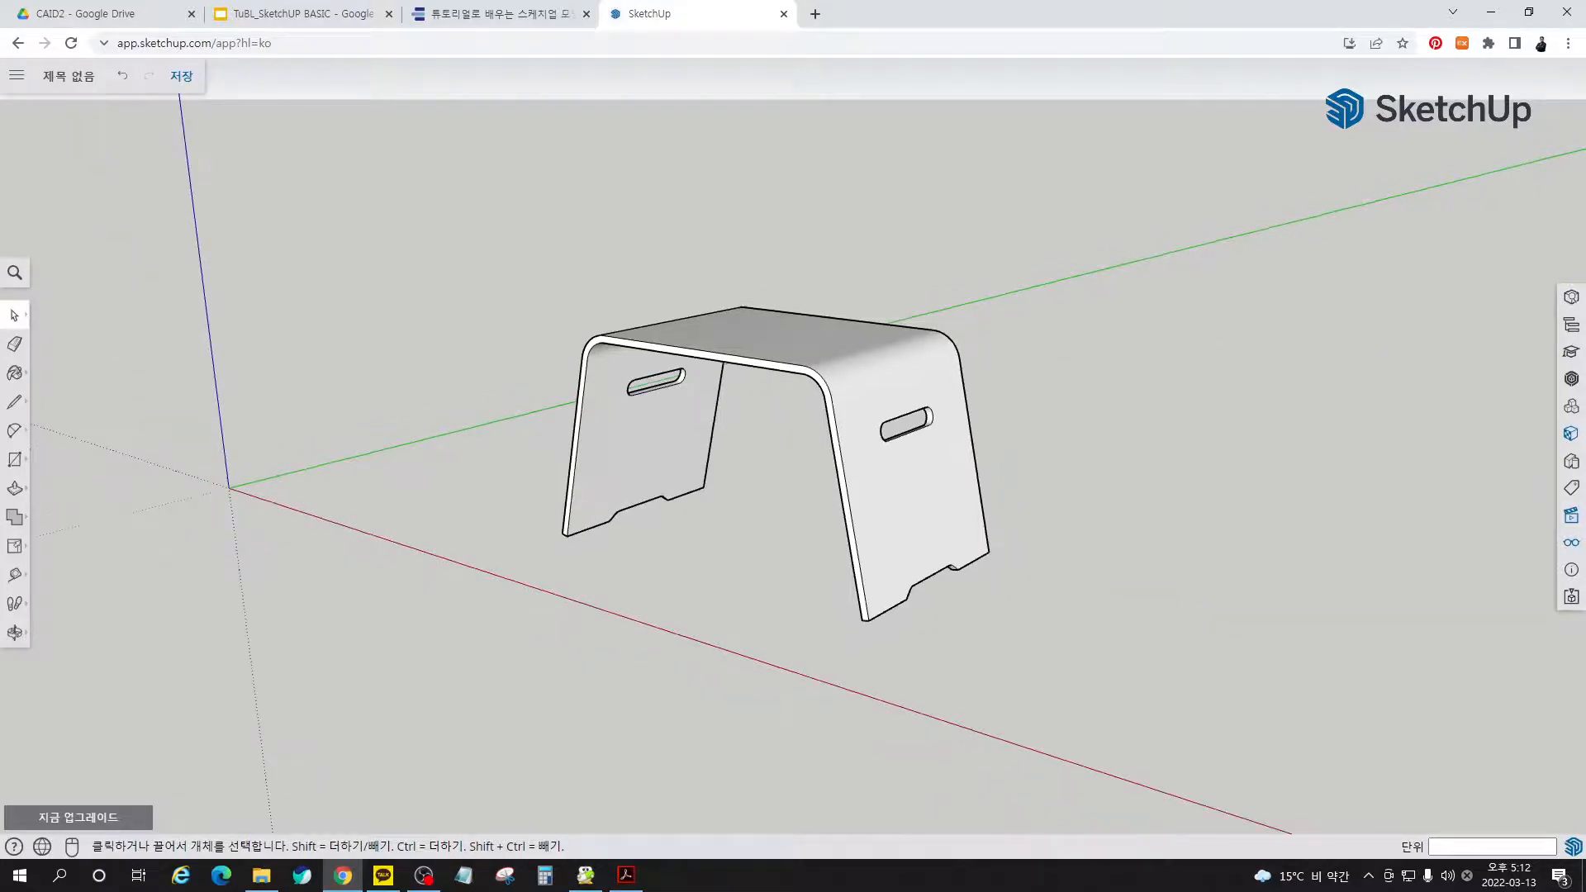
- Combine the two mirrored halves of the table into one group
middle_drag(1185, 481, 1025, 553)
key(ctrl+z)
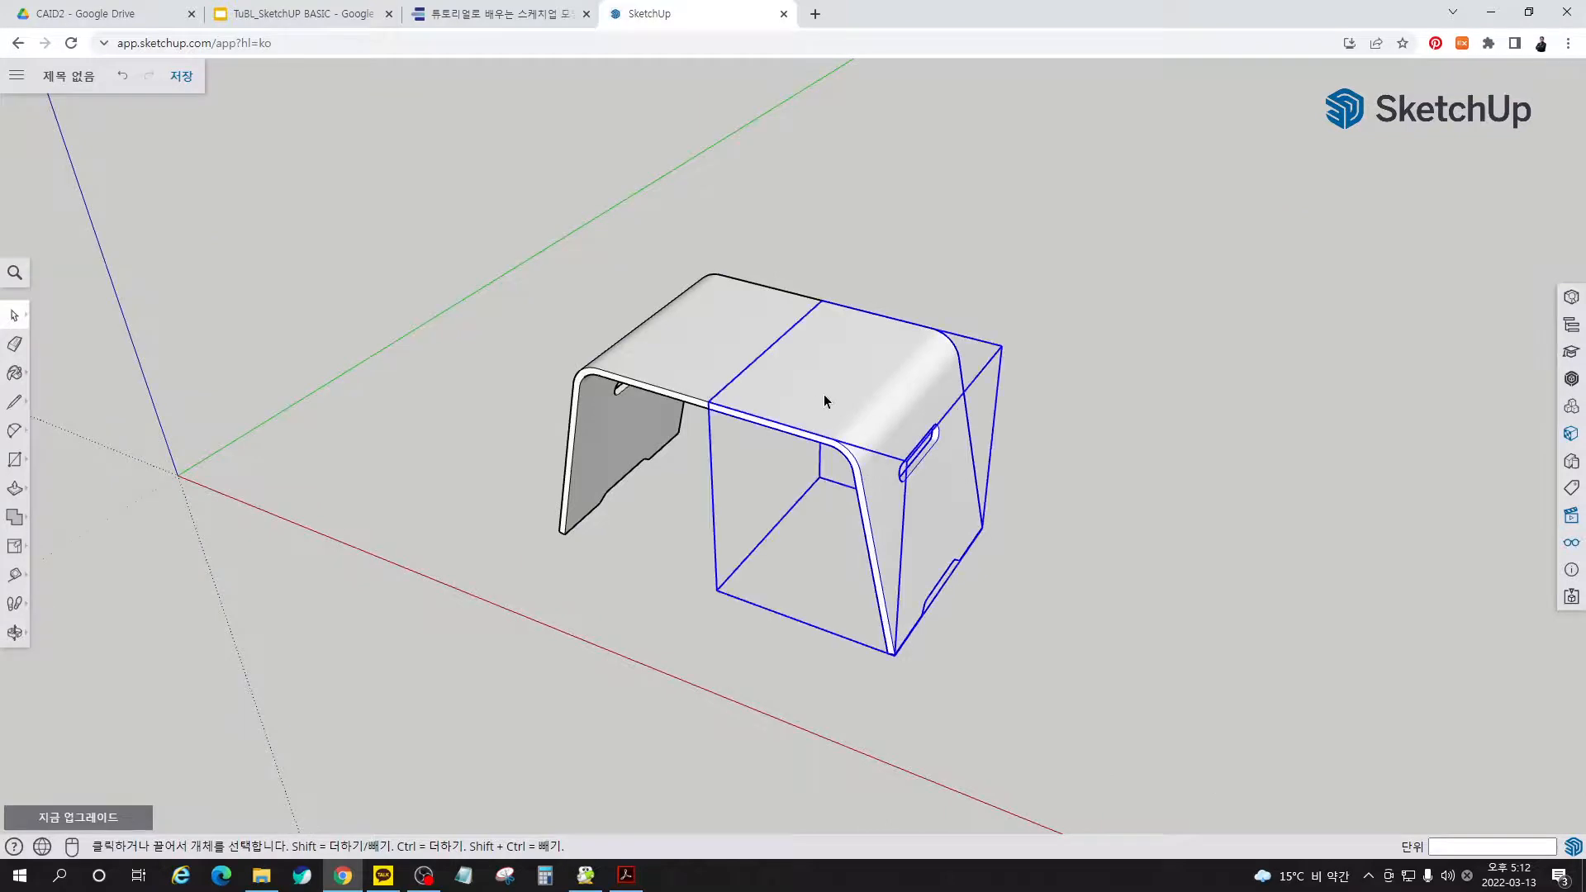
shift+click(717, 365)
right_click(717, 365)
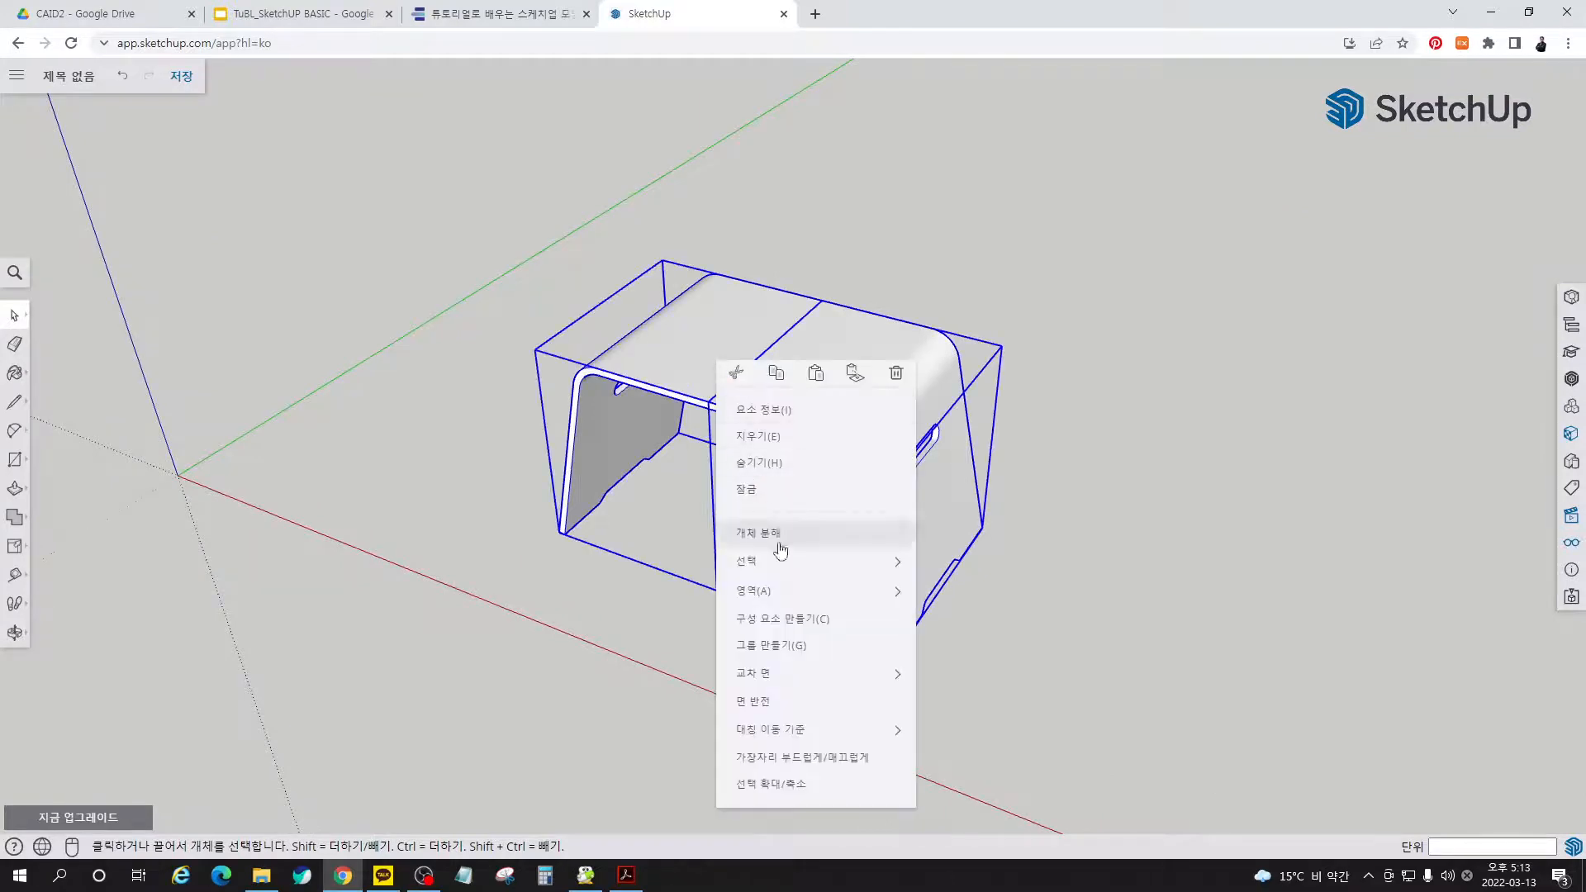
click(815, 643)
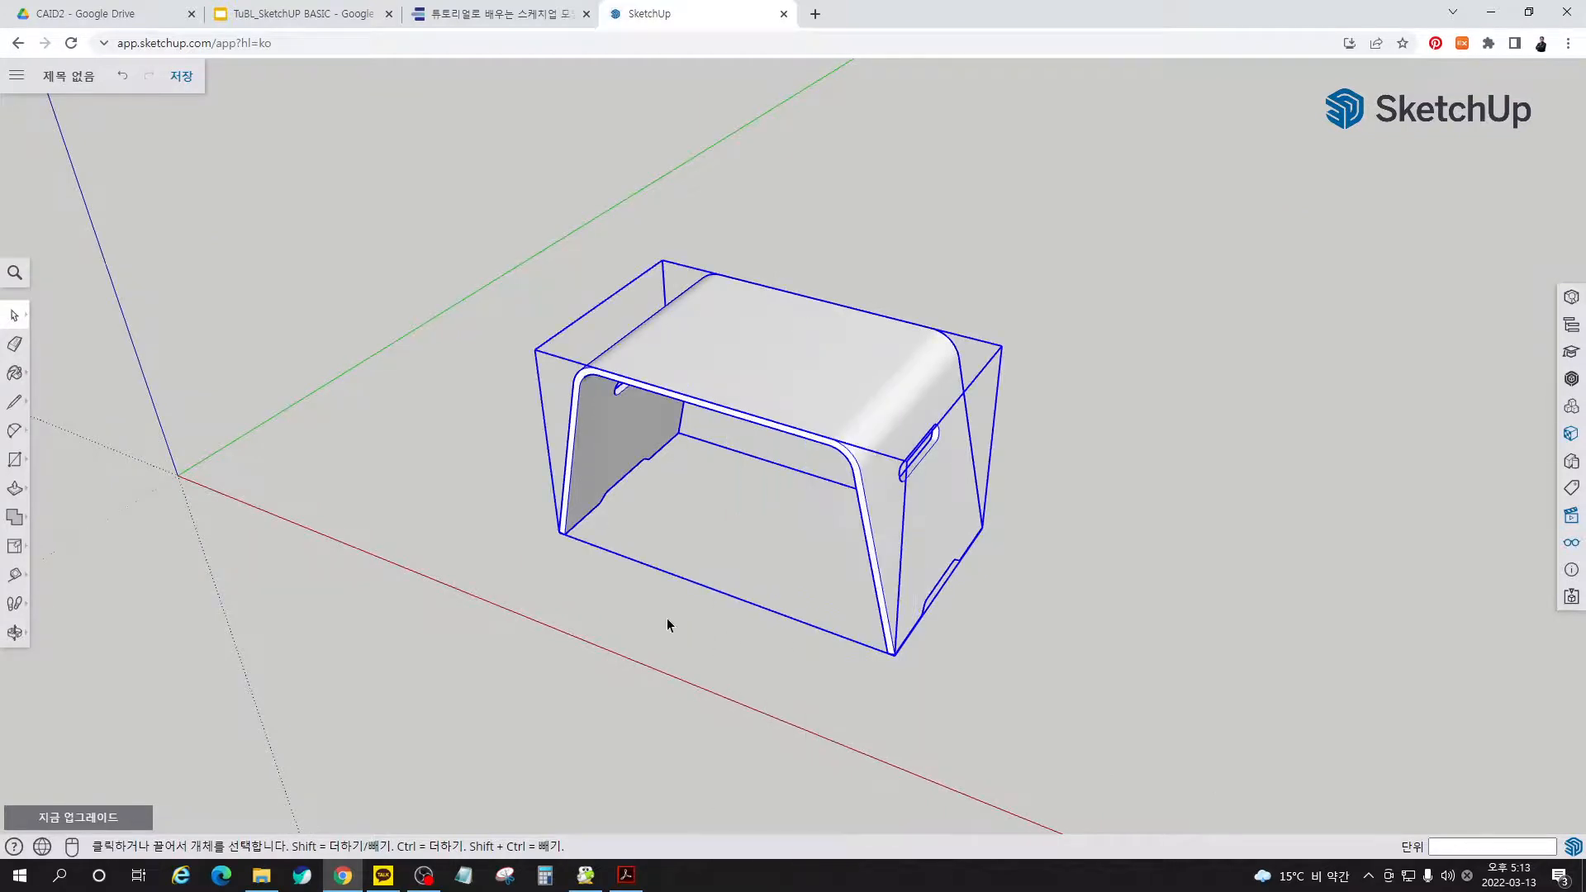
click(717, 616)
- Open the combined table group, check each nested half individually, and leave the group
click(648, 460)
double_click(865, 397)
click(872, 400)
click(706, 341)
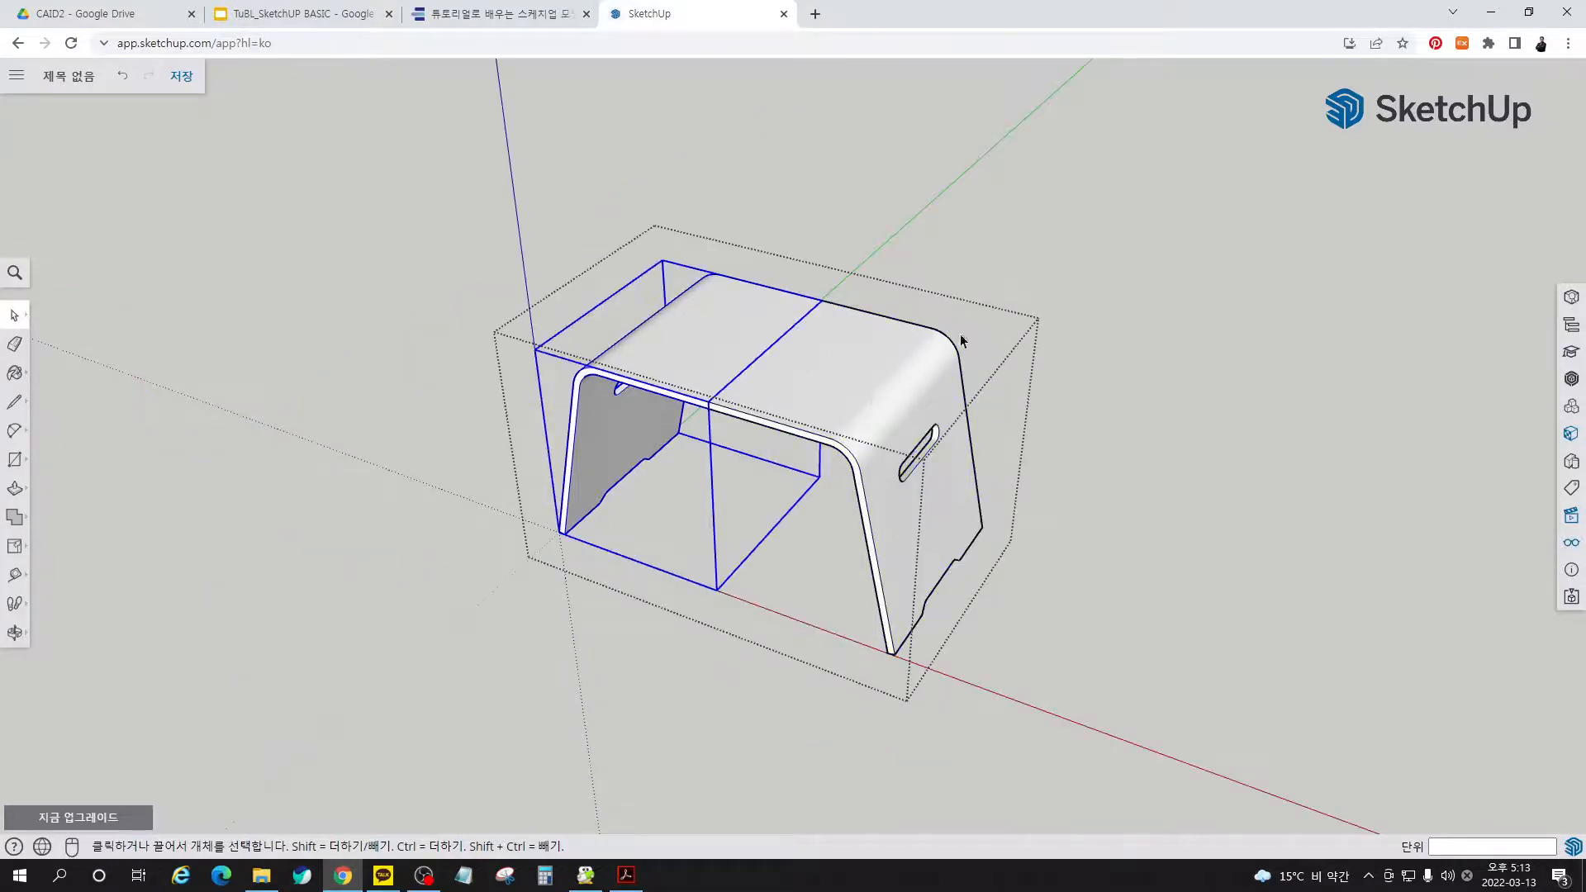
click(1033, 297)
click(1033, 297)
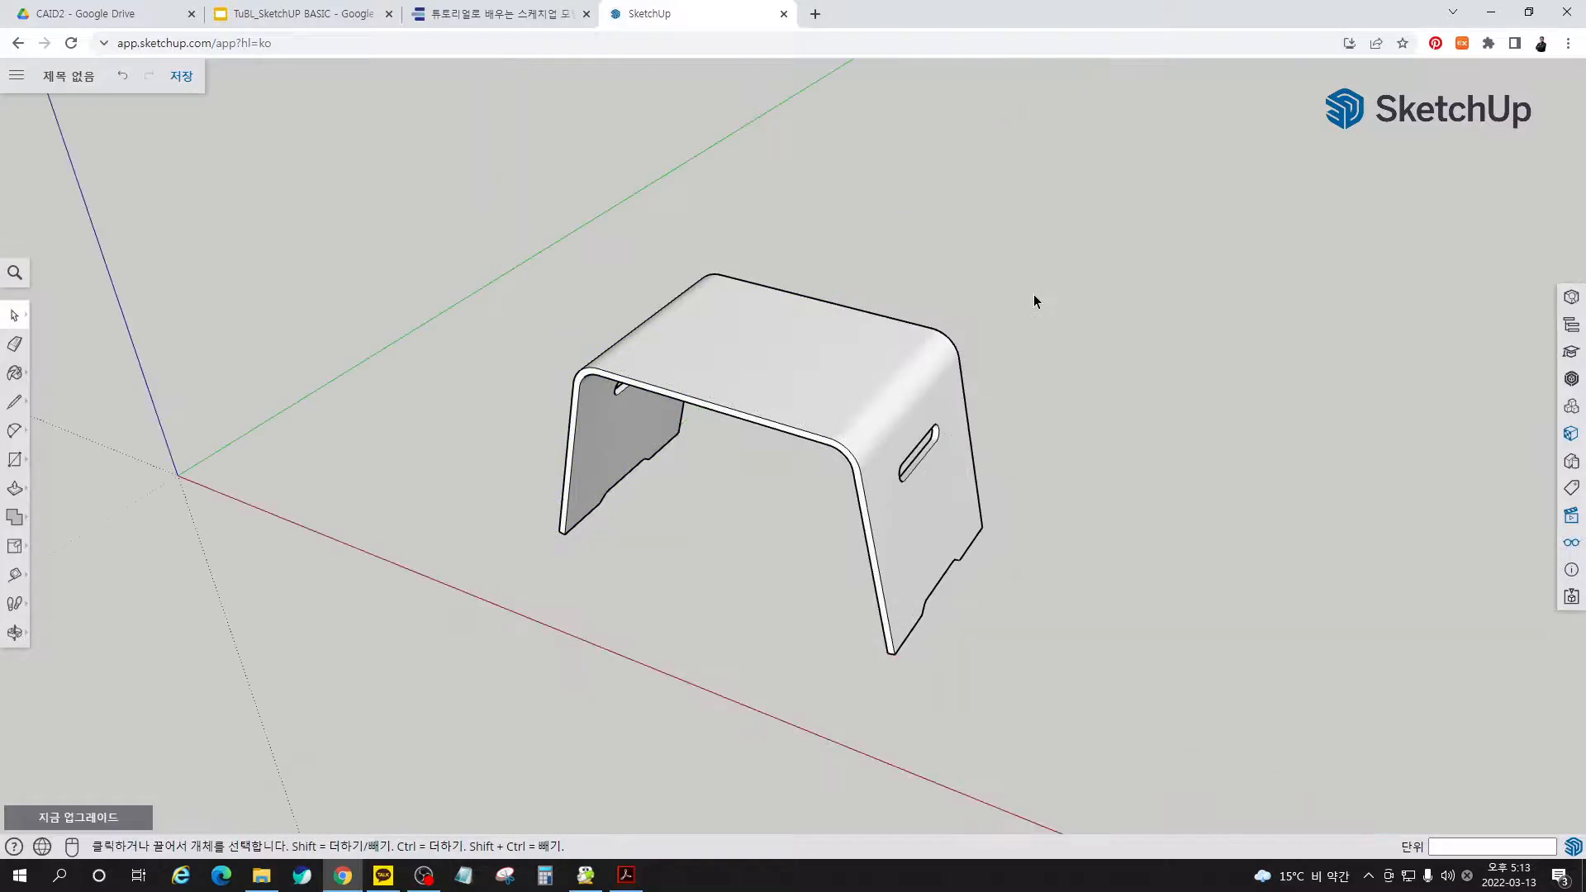
- Draw a rectangle on the ground plane beside the table, near the red axis
scroll(442, 362, down, 2)
middle_drag(783, 489, 414, 502)
key(r)
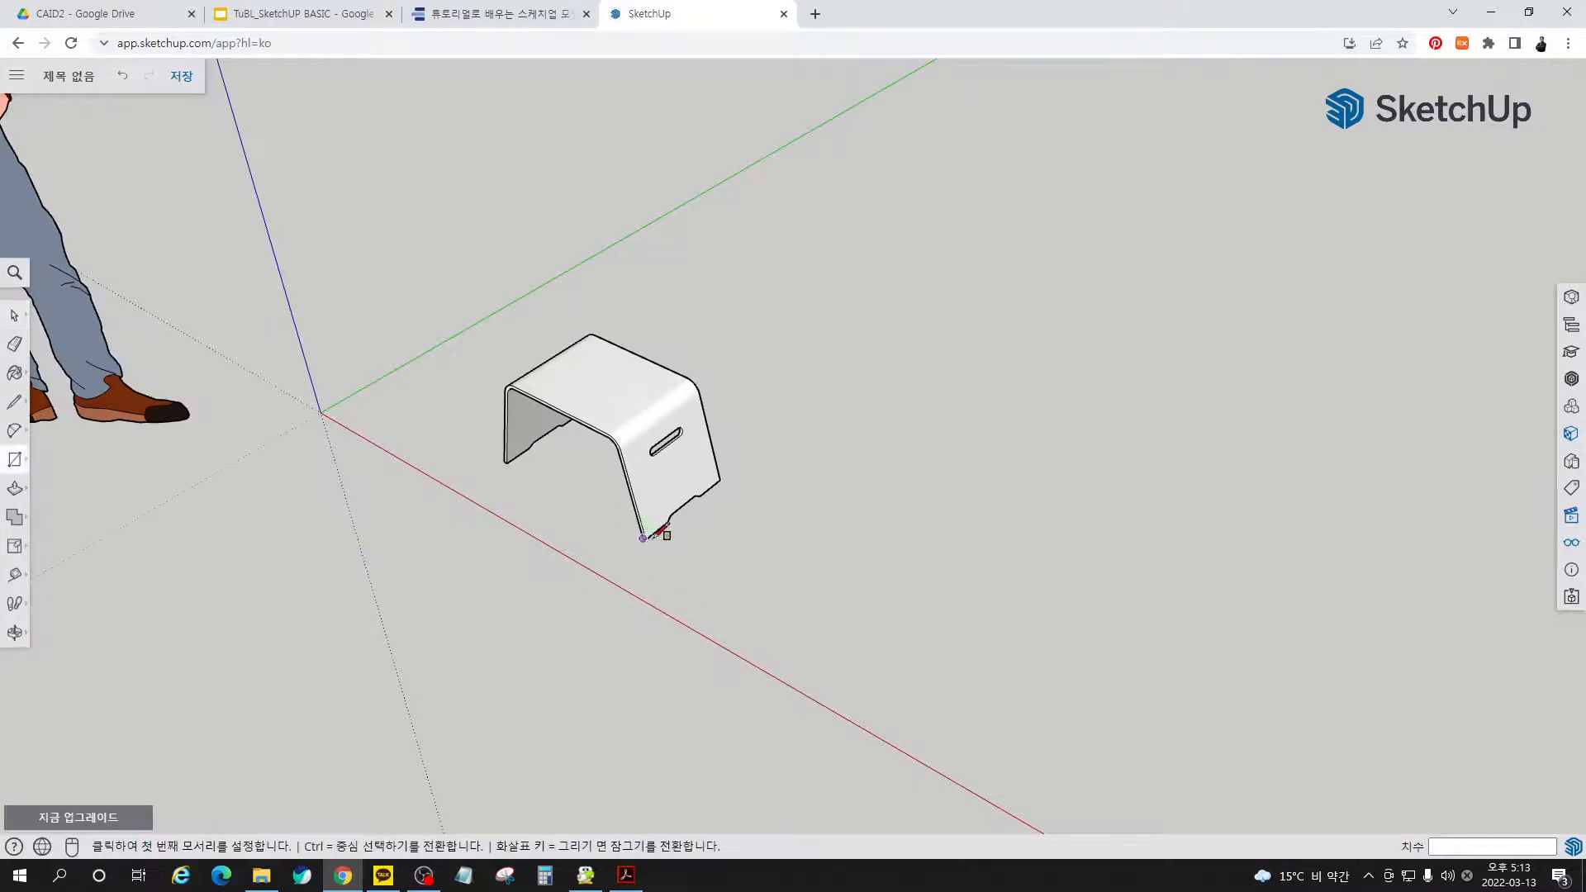
click(706, 585)
click(901, 545)
key(space)
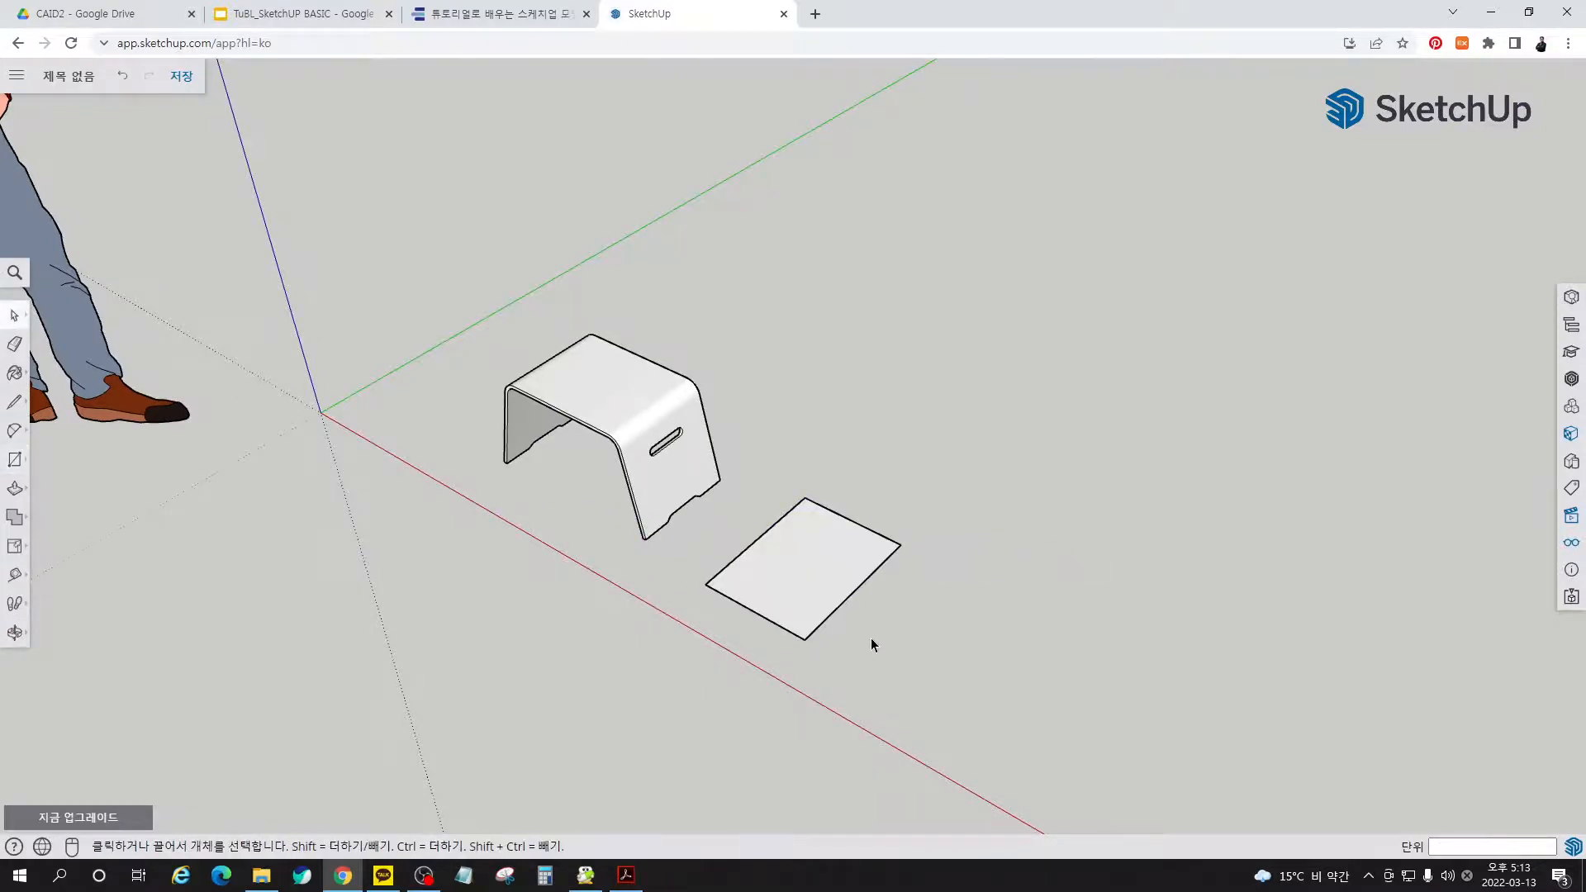
click(815, 577)
right_click(814, 577)
mouse_move(818, 583)
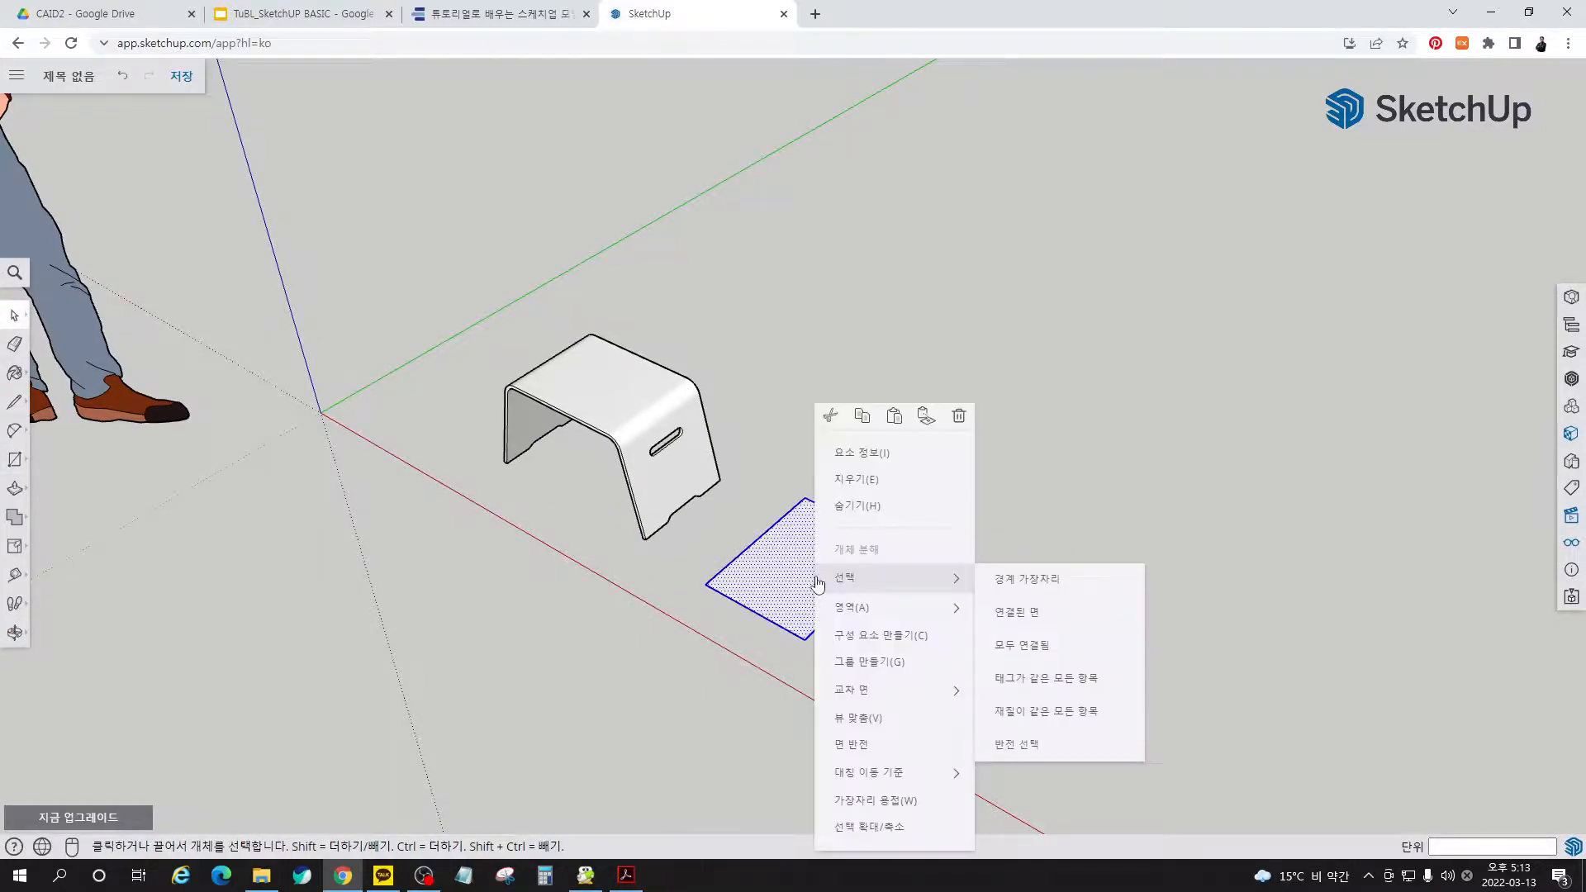
click(1132, 486)
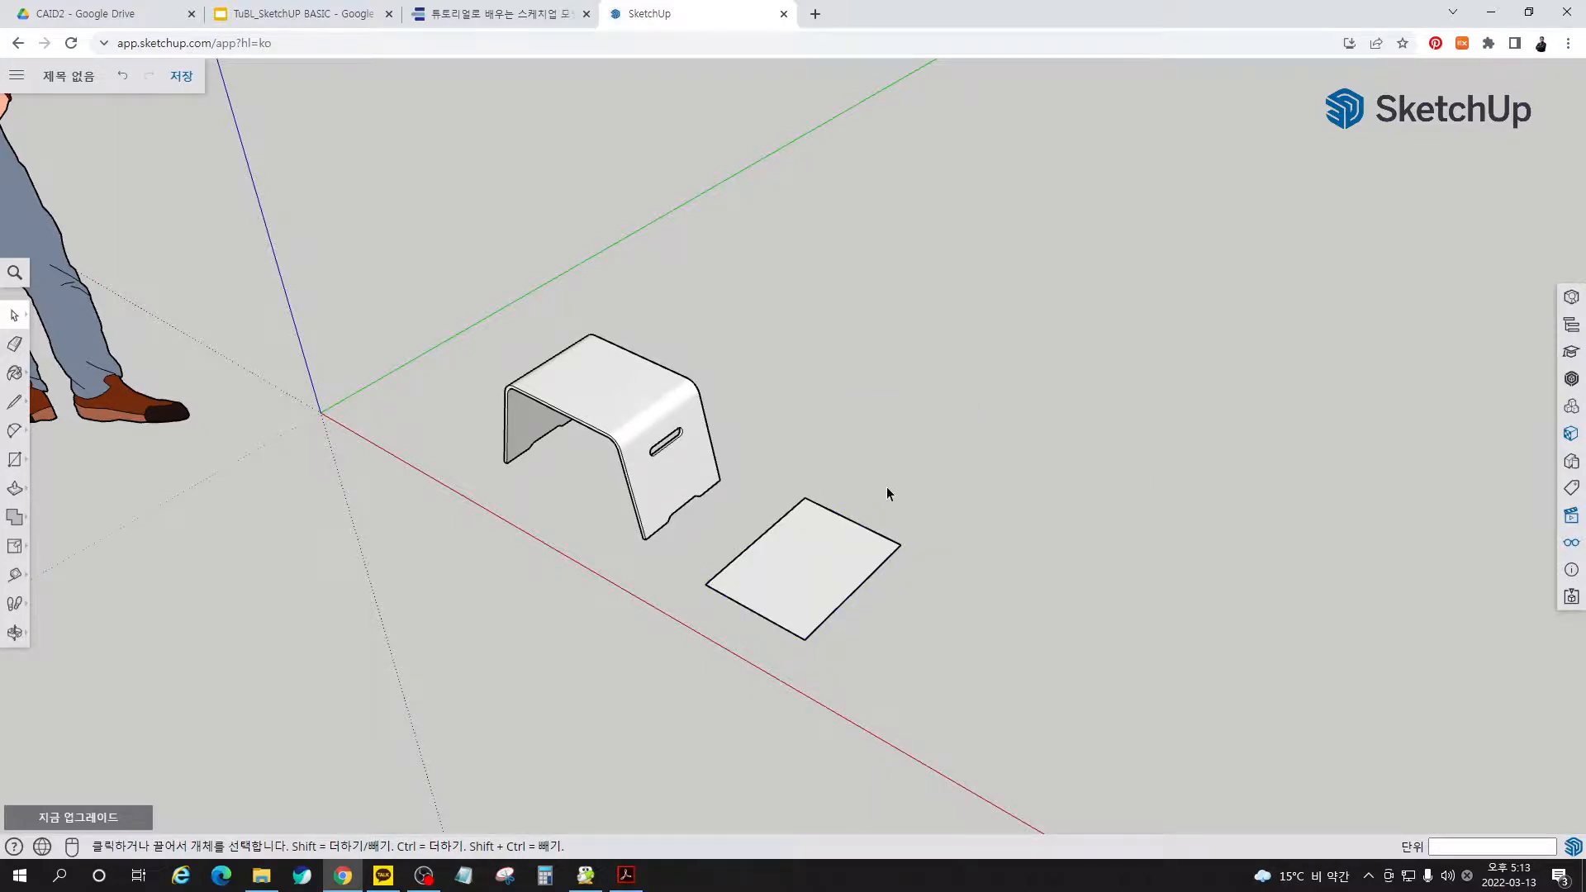
- Draw a second ground rectangle about 378 × 347 mm behind the first one and make it a group
key(r)
click(873, 456)
click(1051, 447)
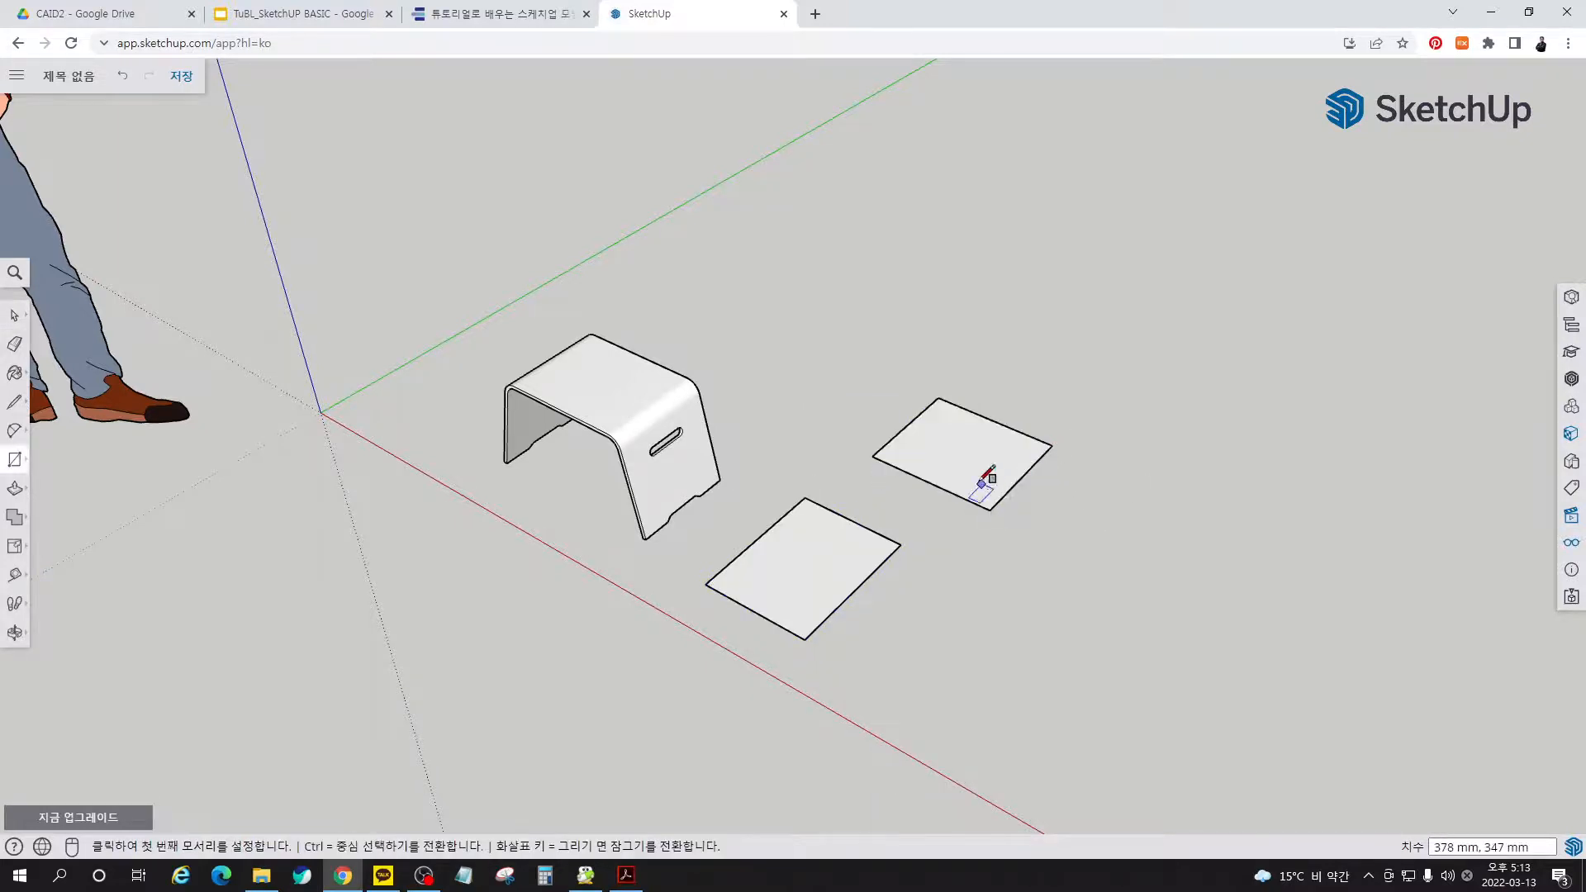
key(space)
click(971, 463)
right_click(972, 462)
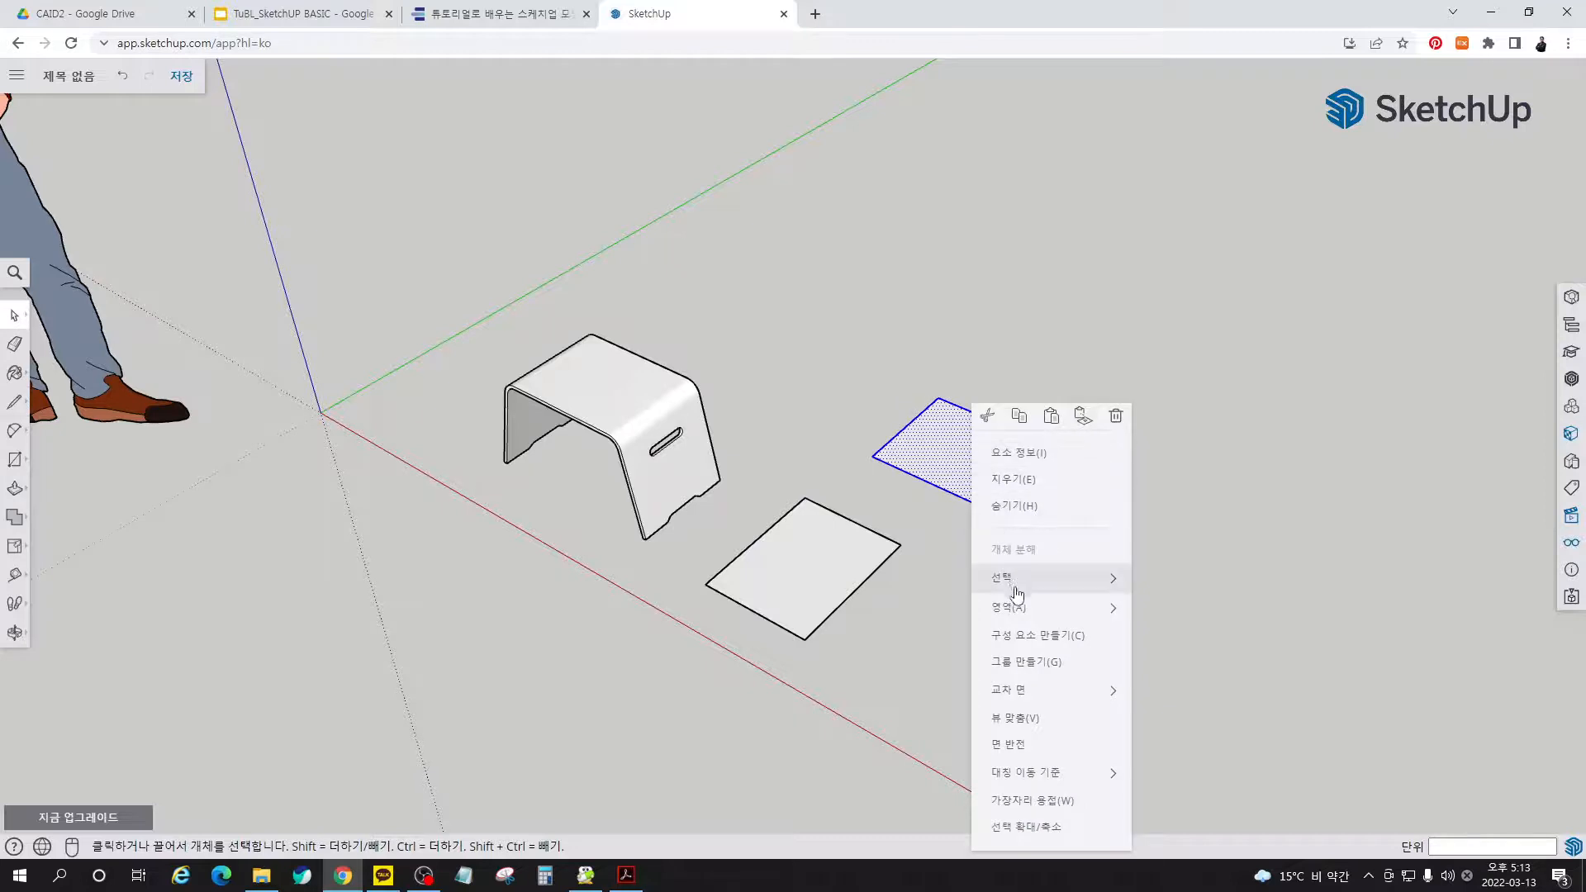
click(1021, 661)
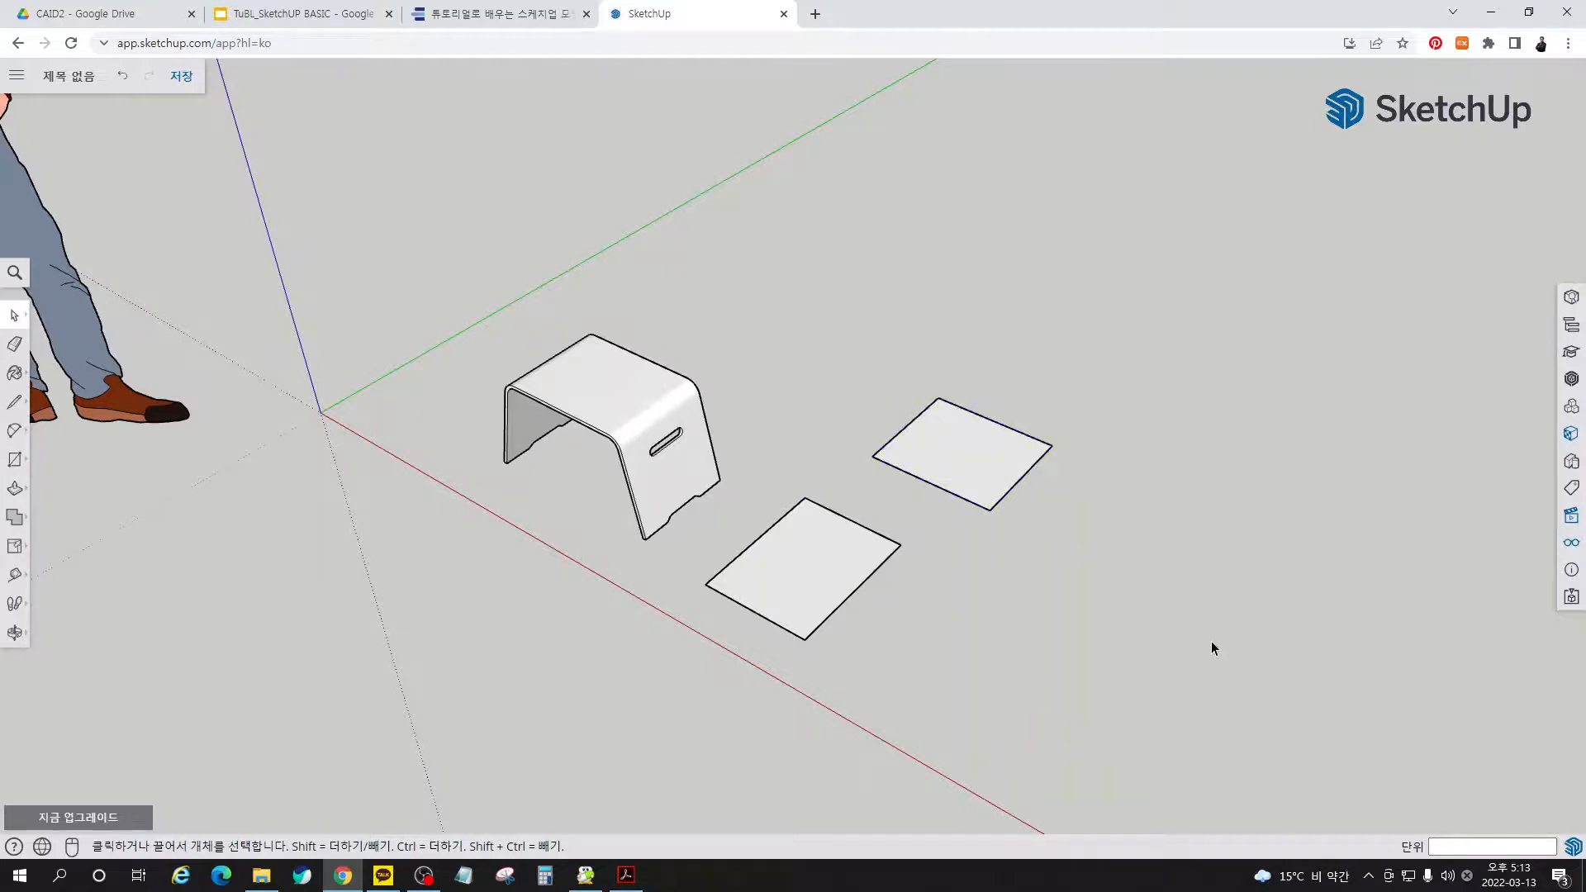
- Hide the grouped rectangle, and hide the ungrouped rectangle together with its edges
middle_drag(900, 592, 963, 485)
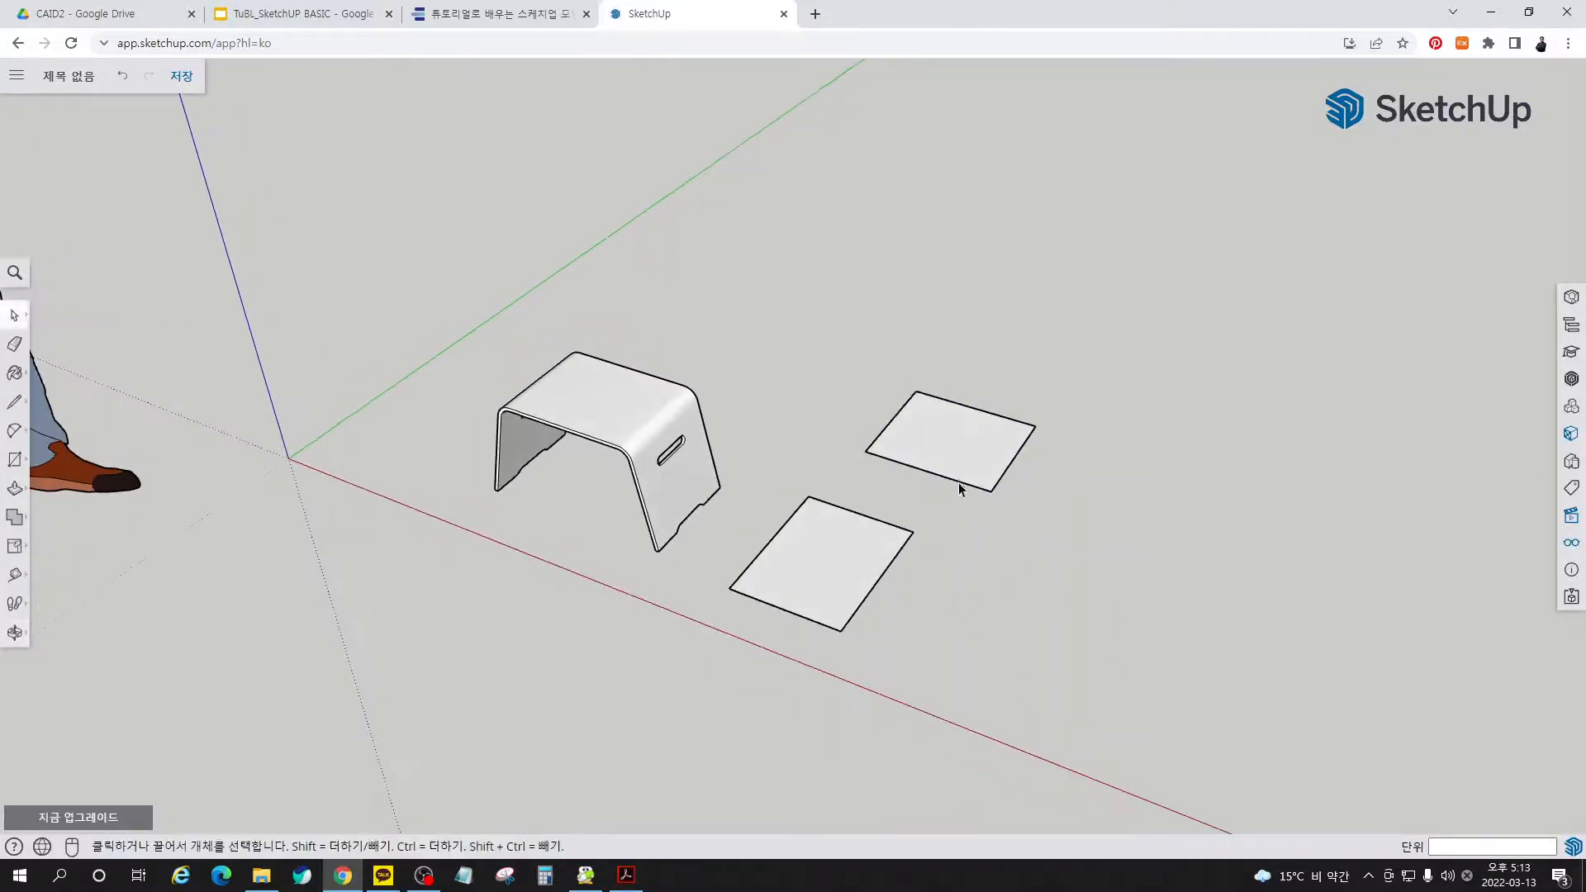
right_click(963, 458)
click(1014, 478)
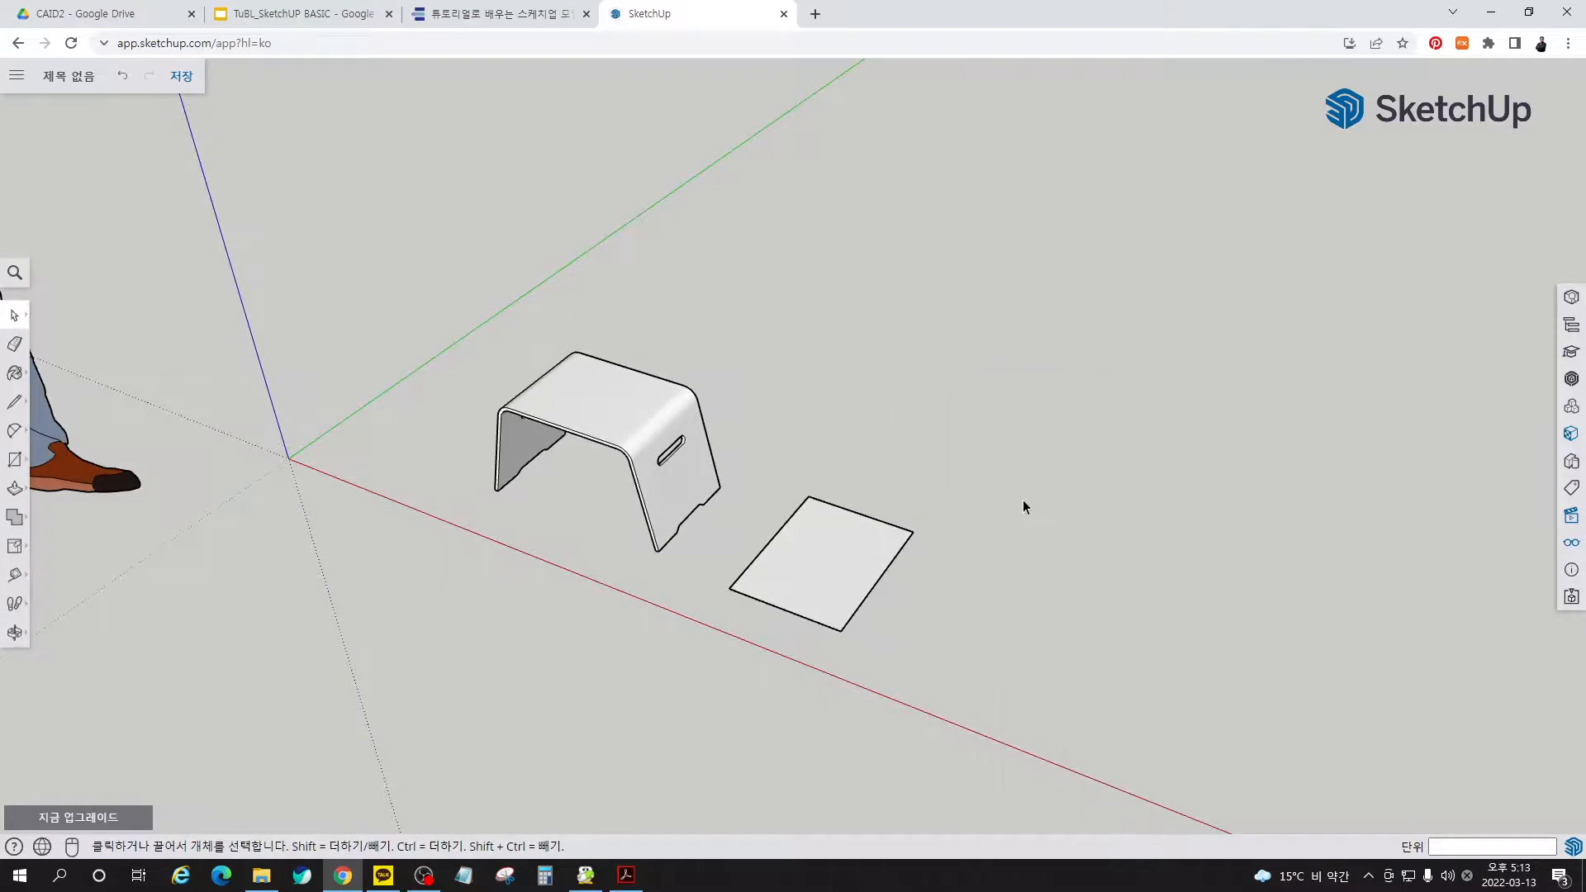
click(801, 554)
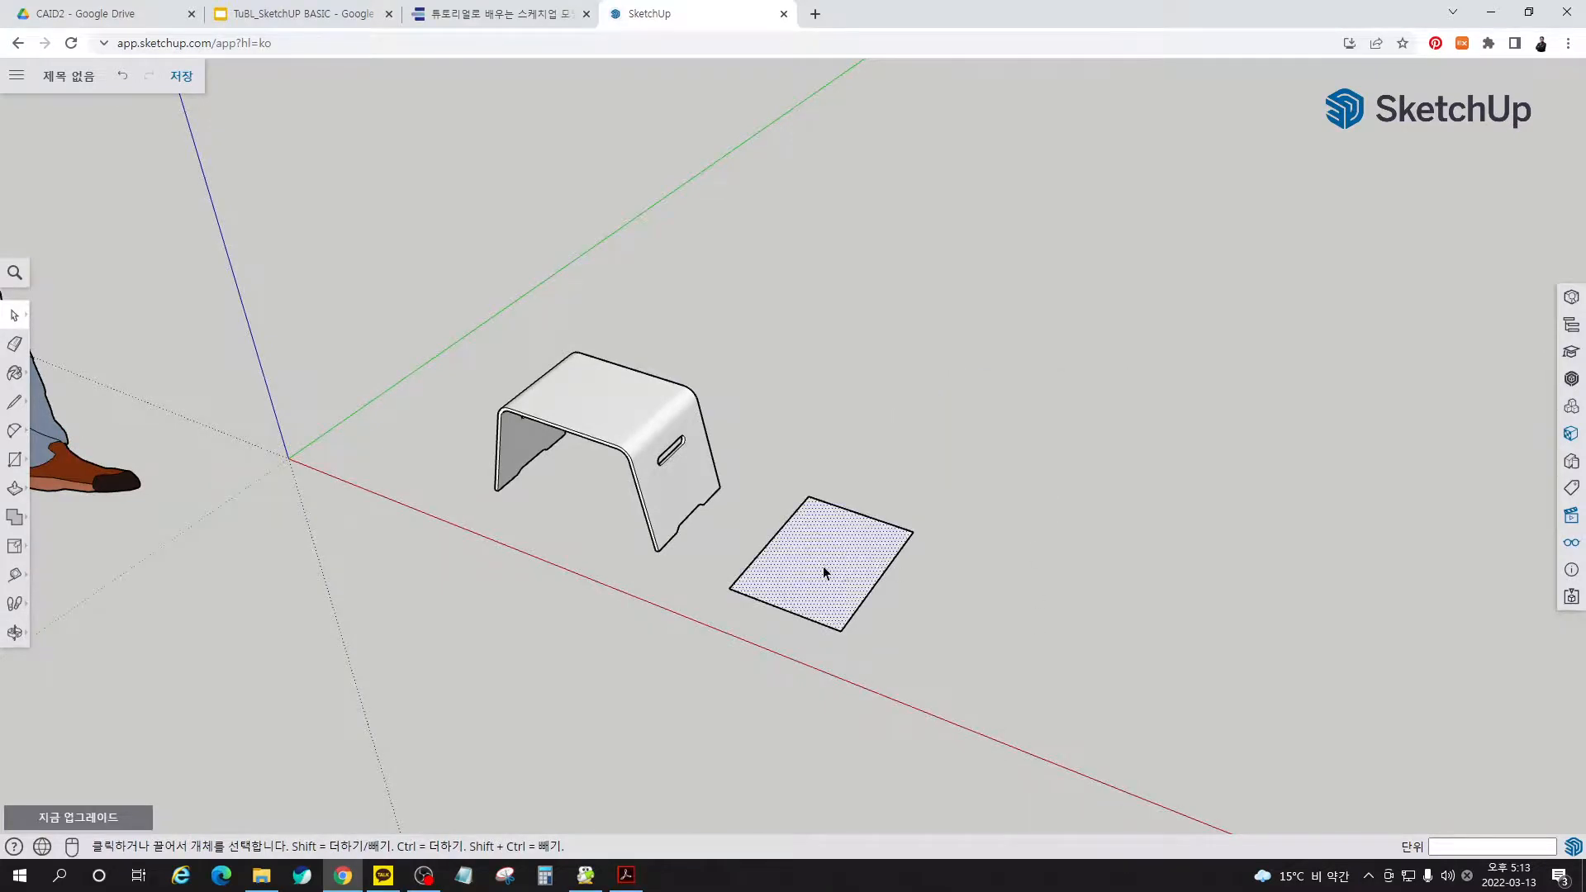
double_click(825, 565)
right_click(825, 564)
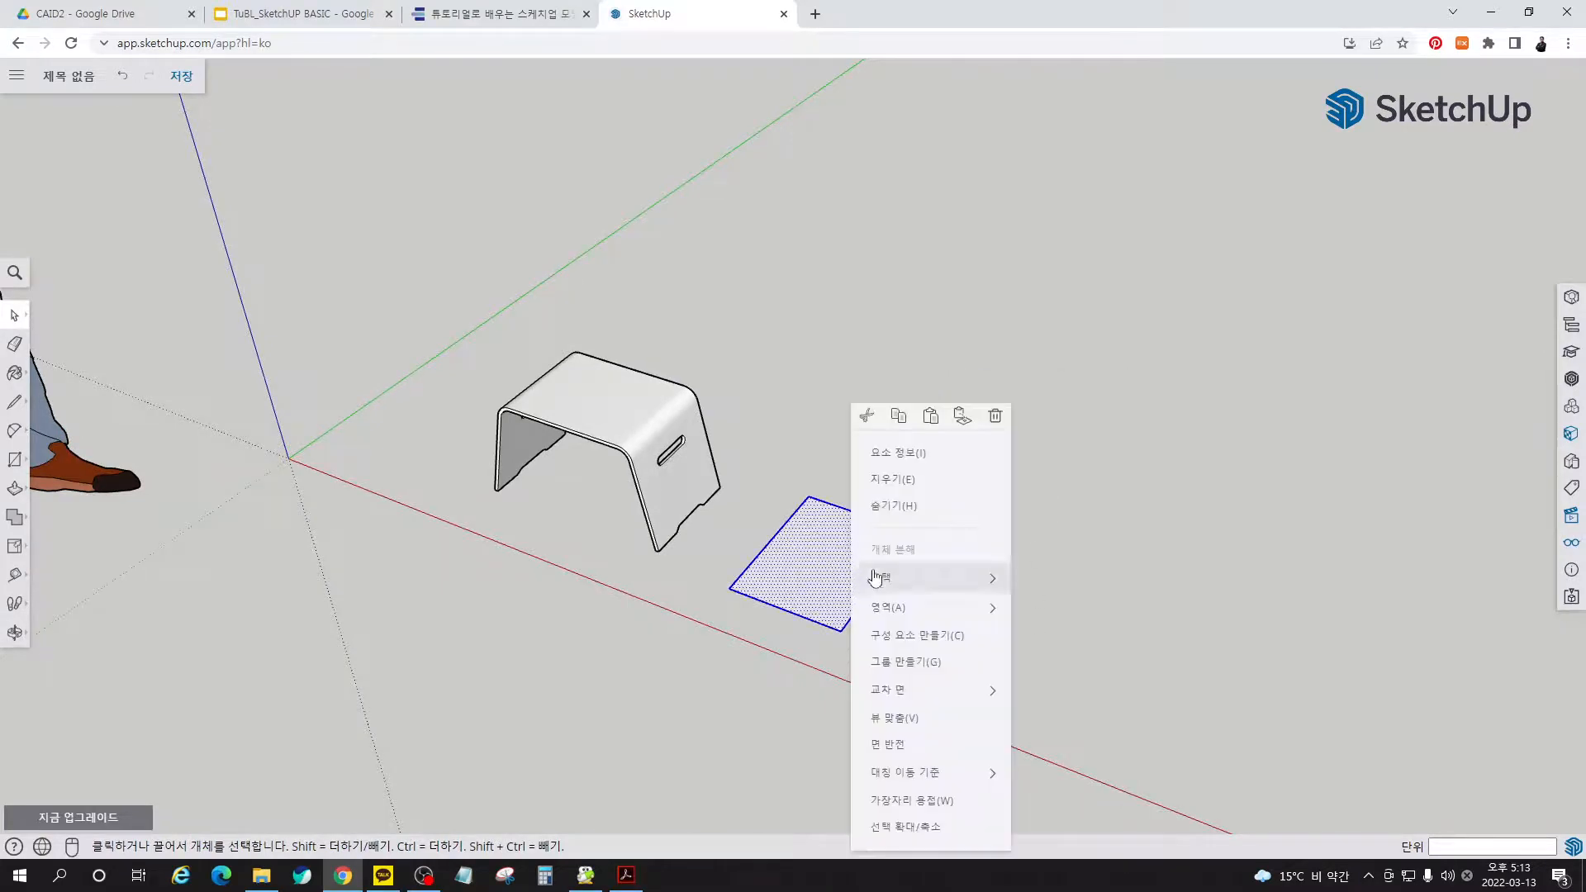
click(923, 505)
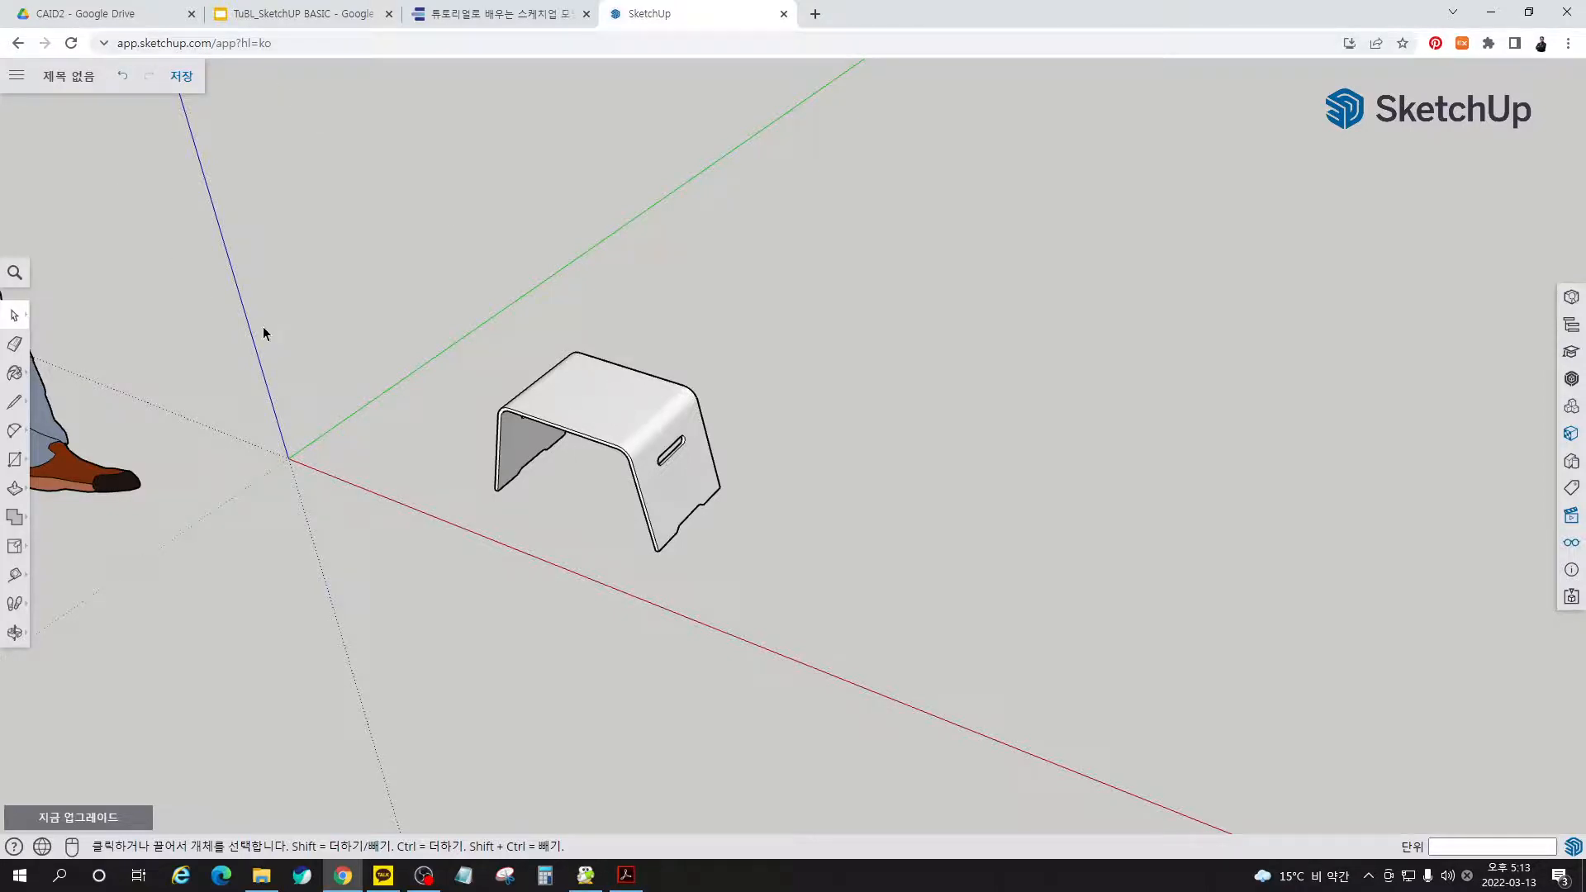
- Search the commands for "숨기" and try the toggle for viewing hidden objects
click(14, 273)
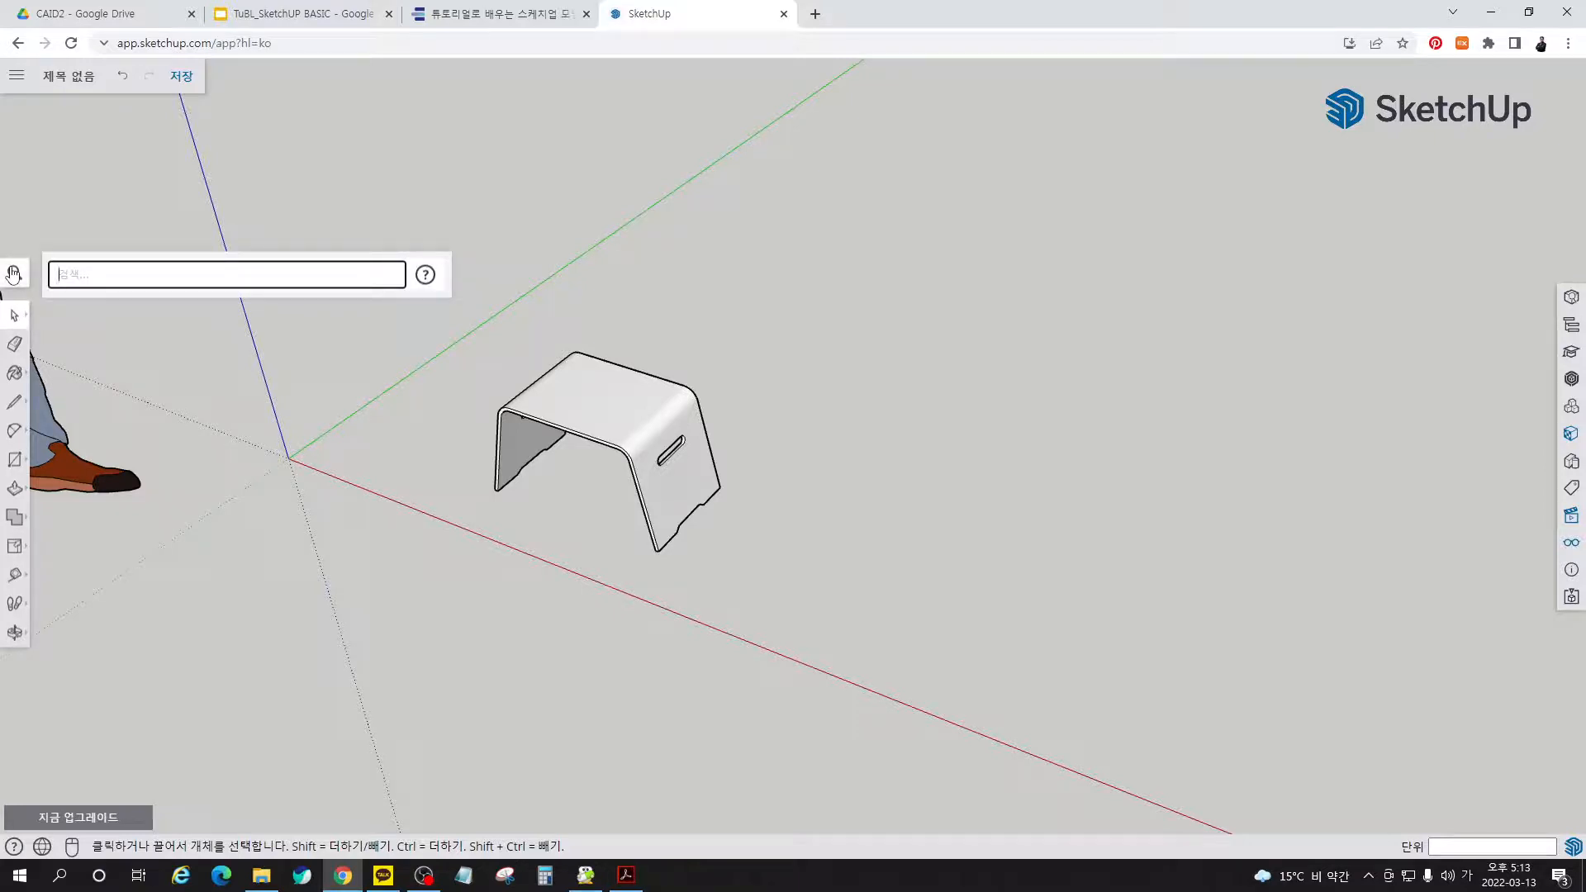
text(ㅅ)
text(ㅗㄹ)
text(기)
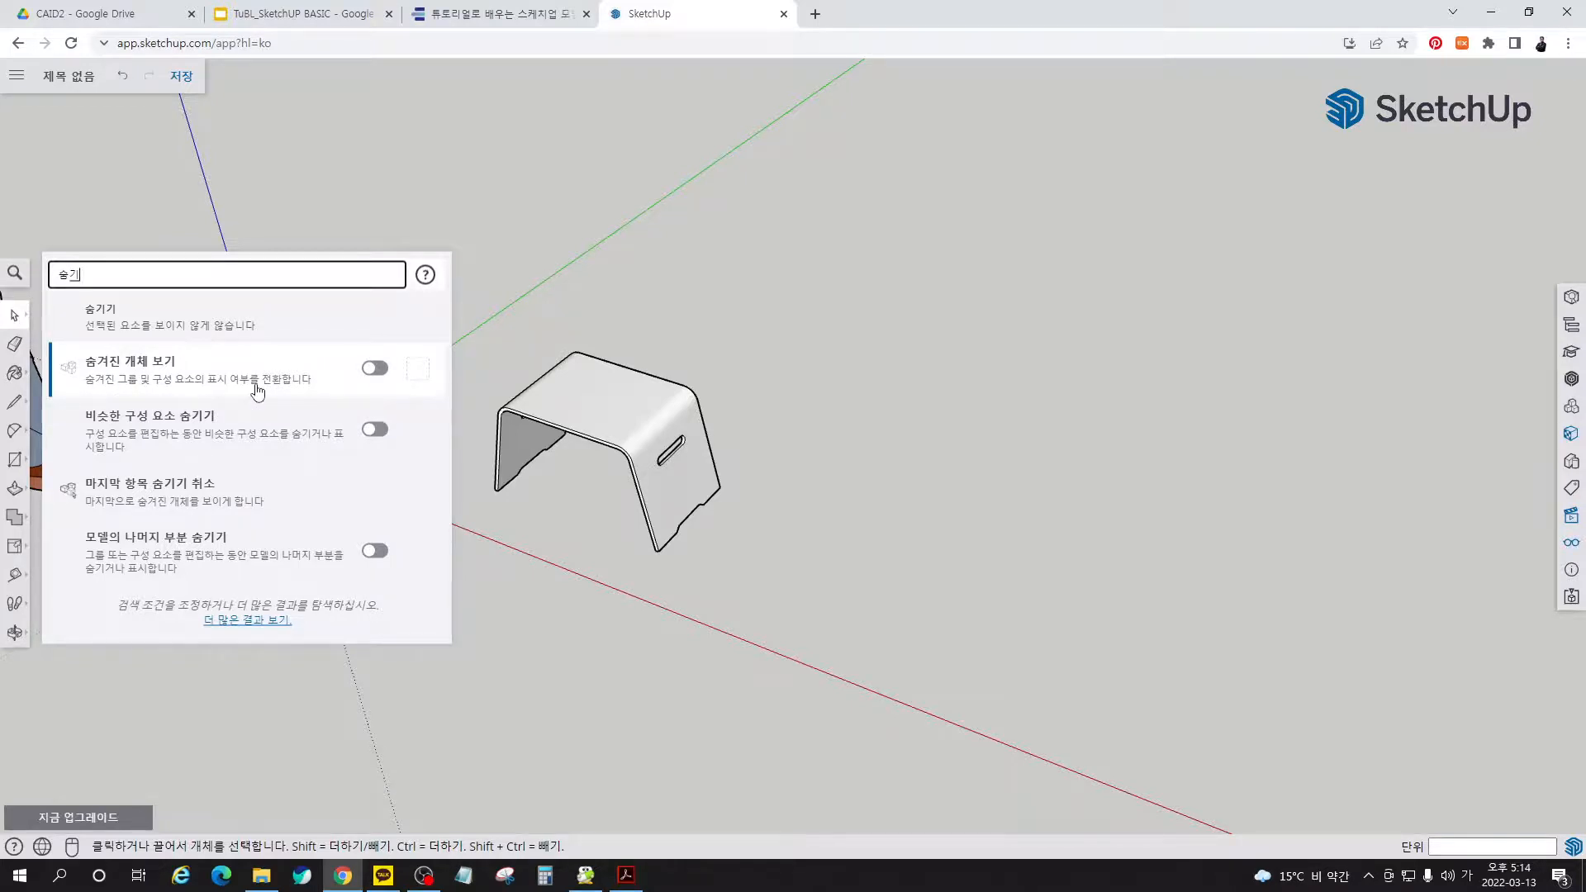
click(376, 369)
click(616, 581)
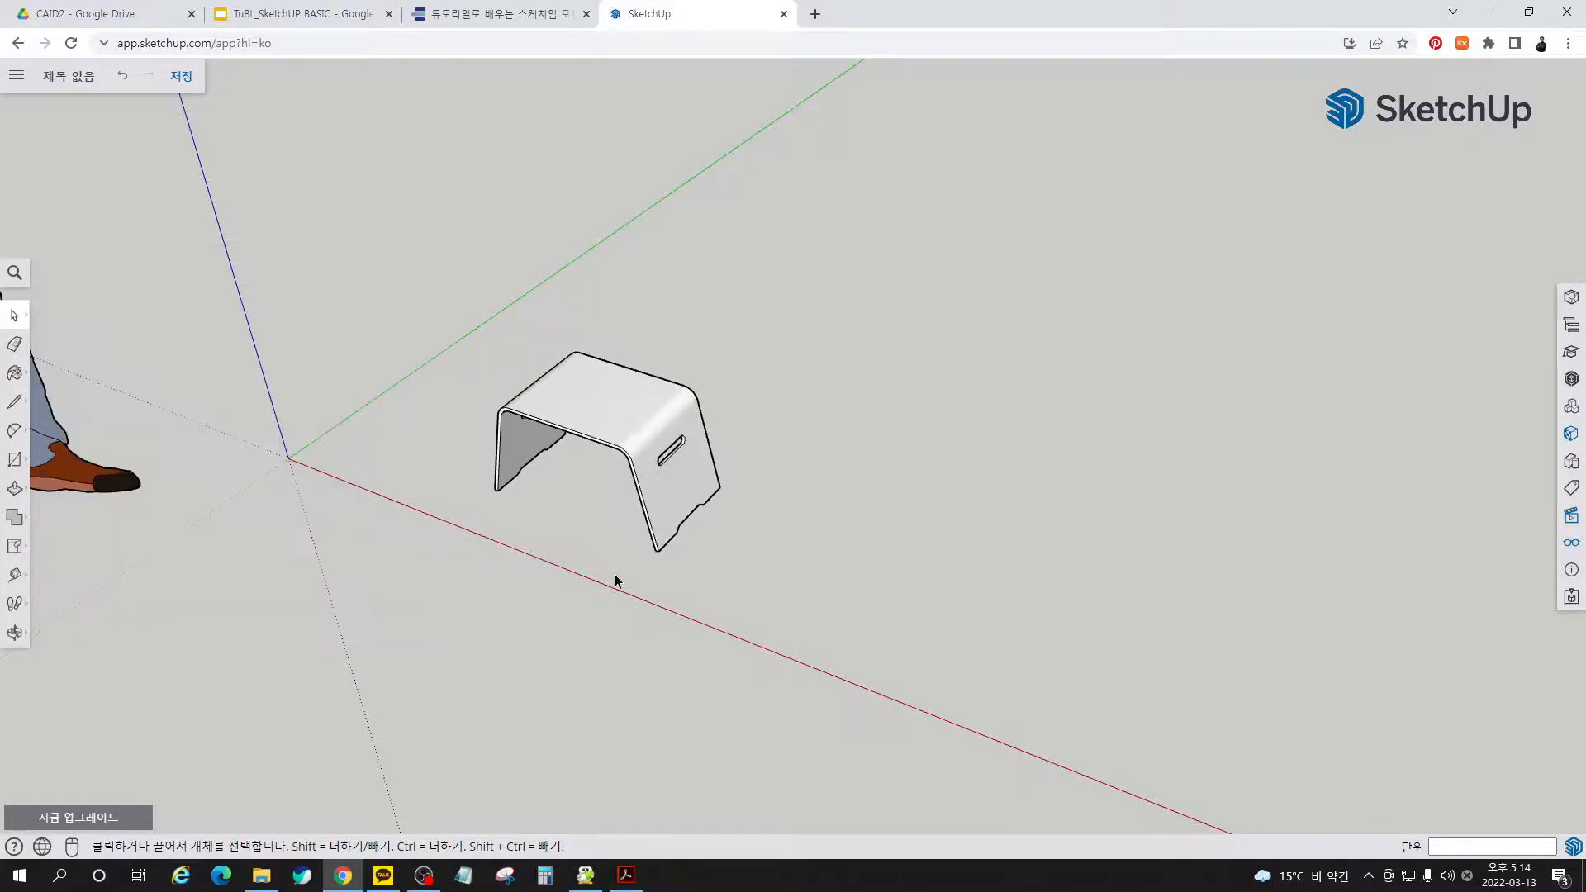
click(16, 276)
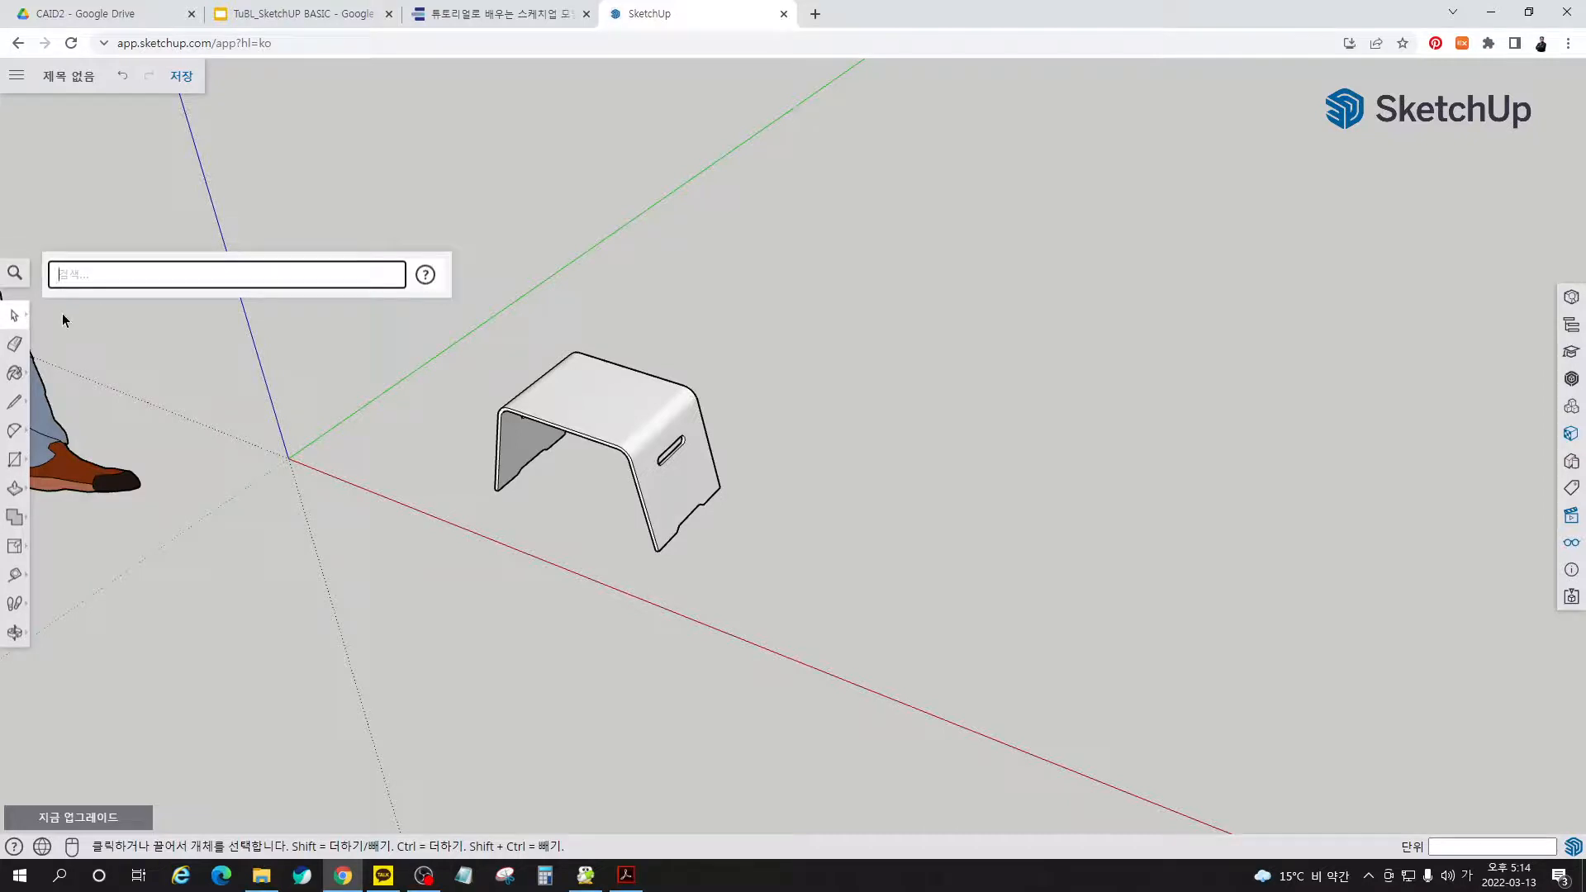
text(숨기)
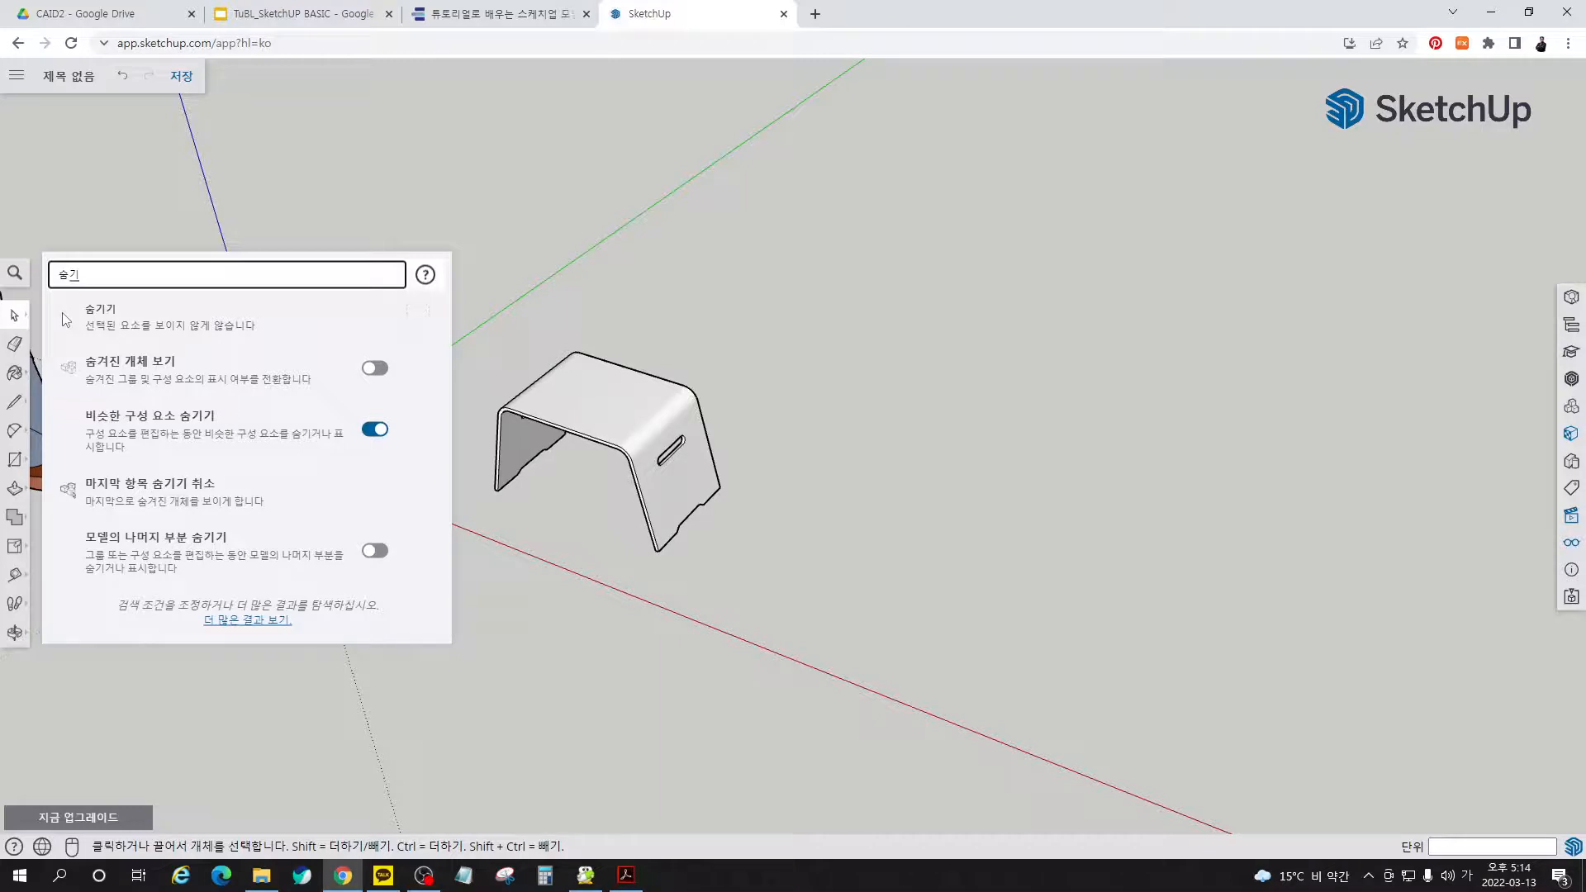
click(636, 251)
- Check the hidden rectangles by switching the hidden-object and hidden-geometry displays on and off, and unhide everything
click(1571, 543)
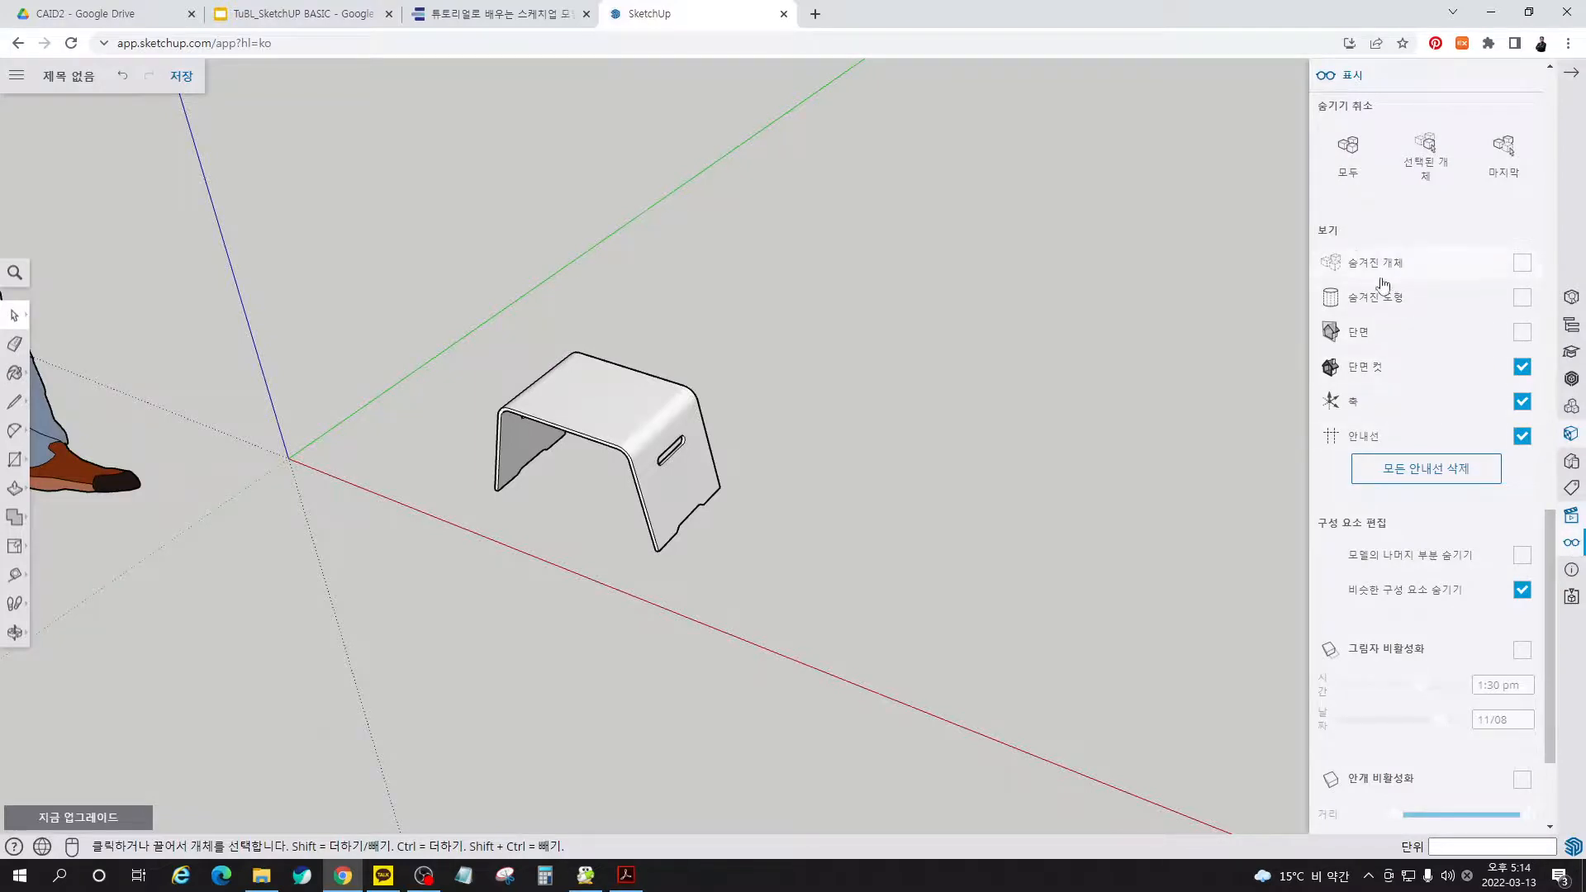
click(1524, 263)
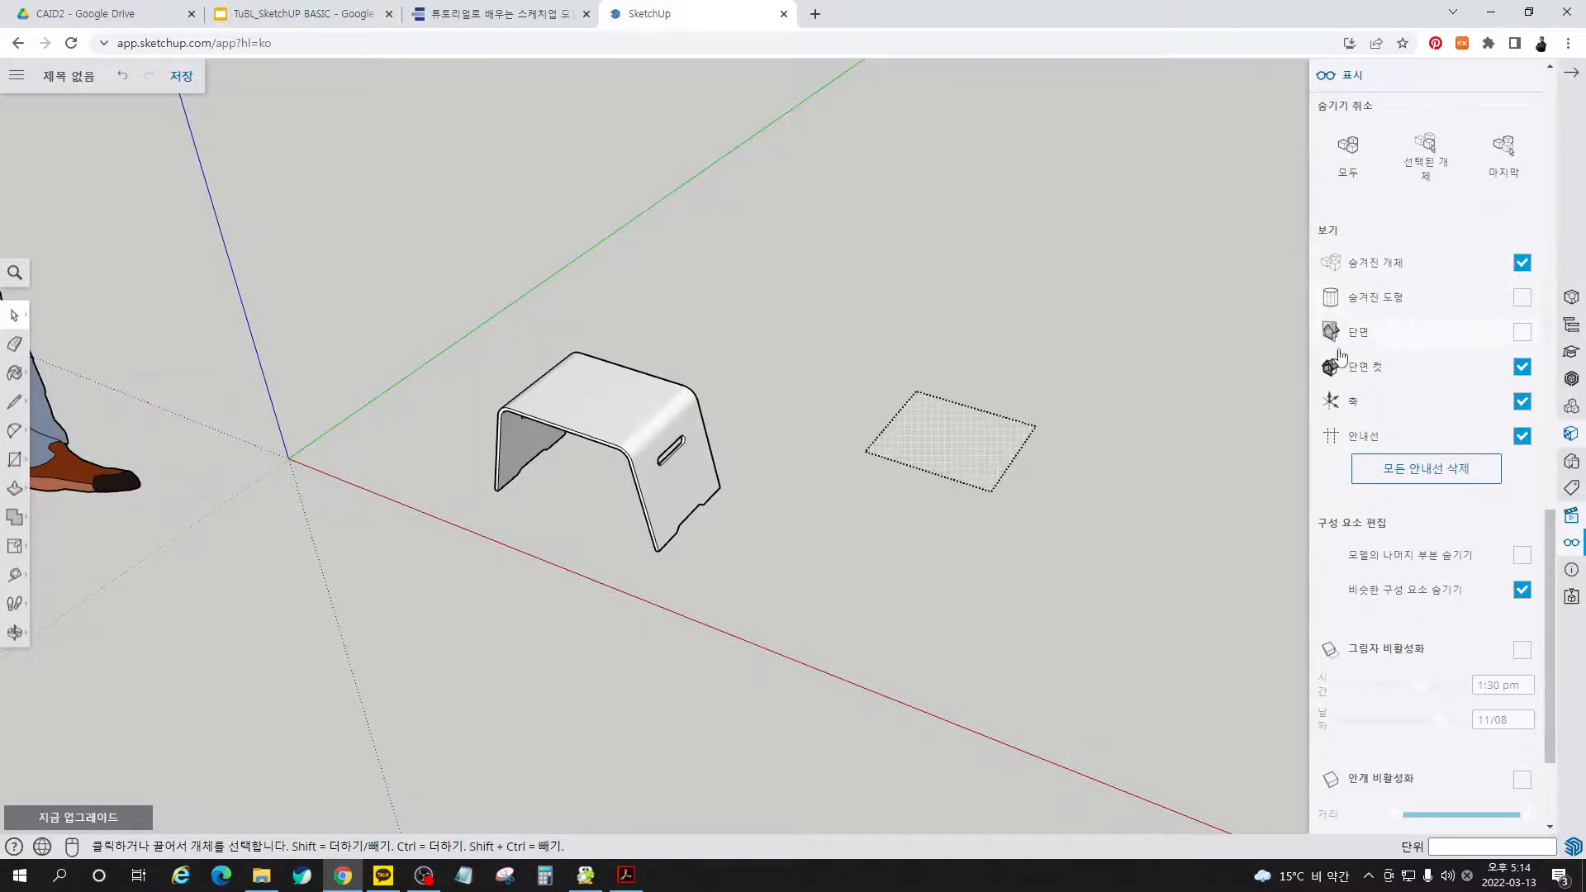
click(1523, 263)
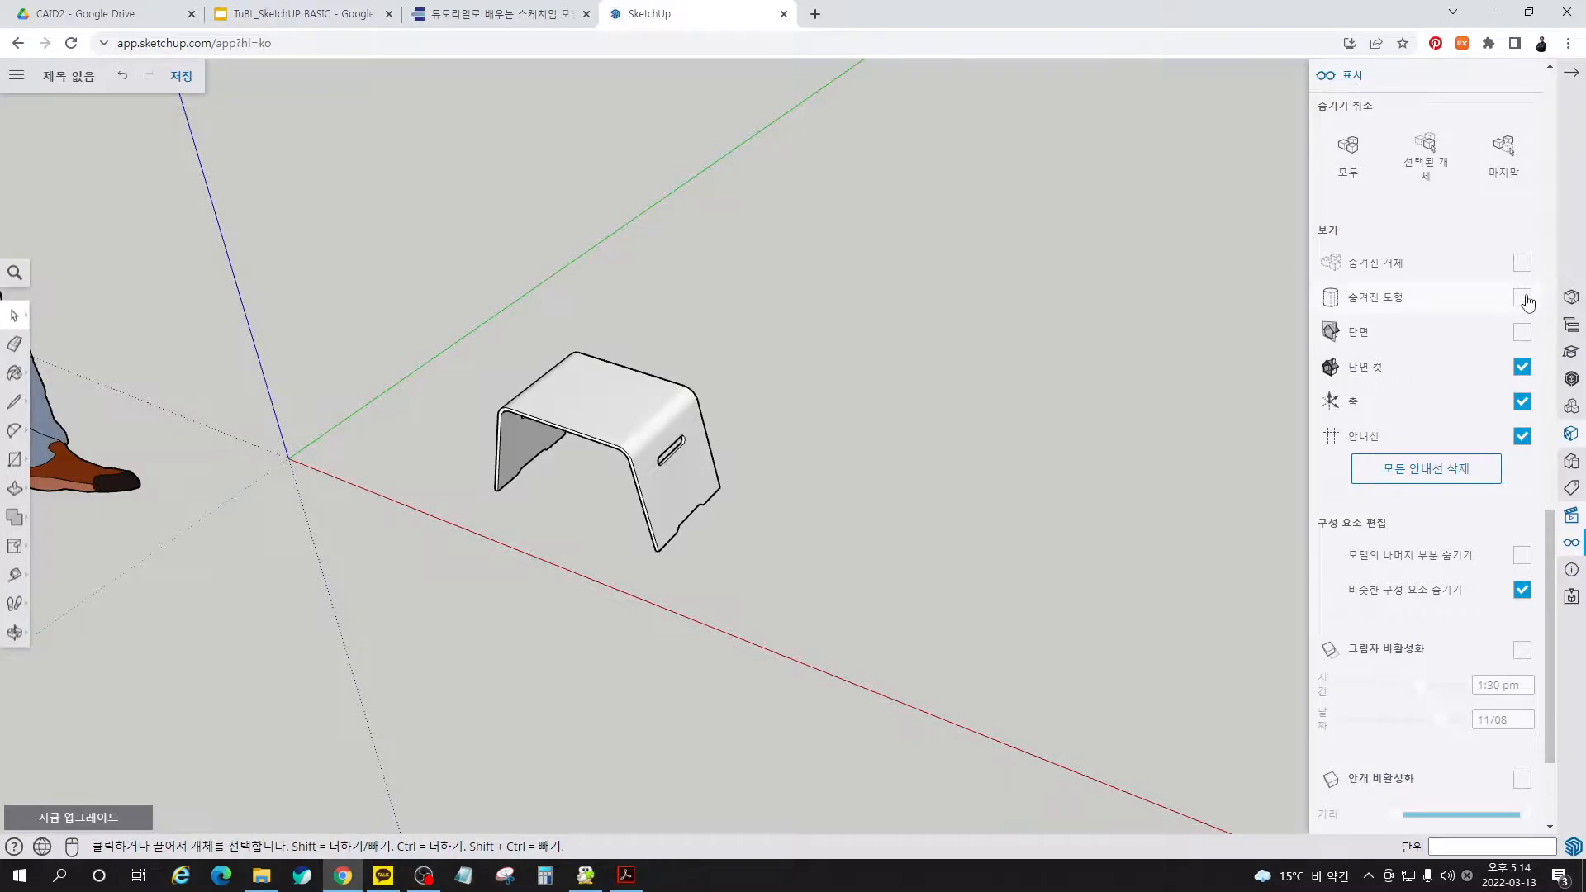
click(1522, 299)
click(1524, 298)
click(1348, 149)
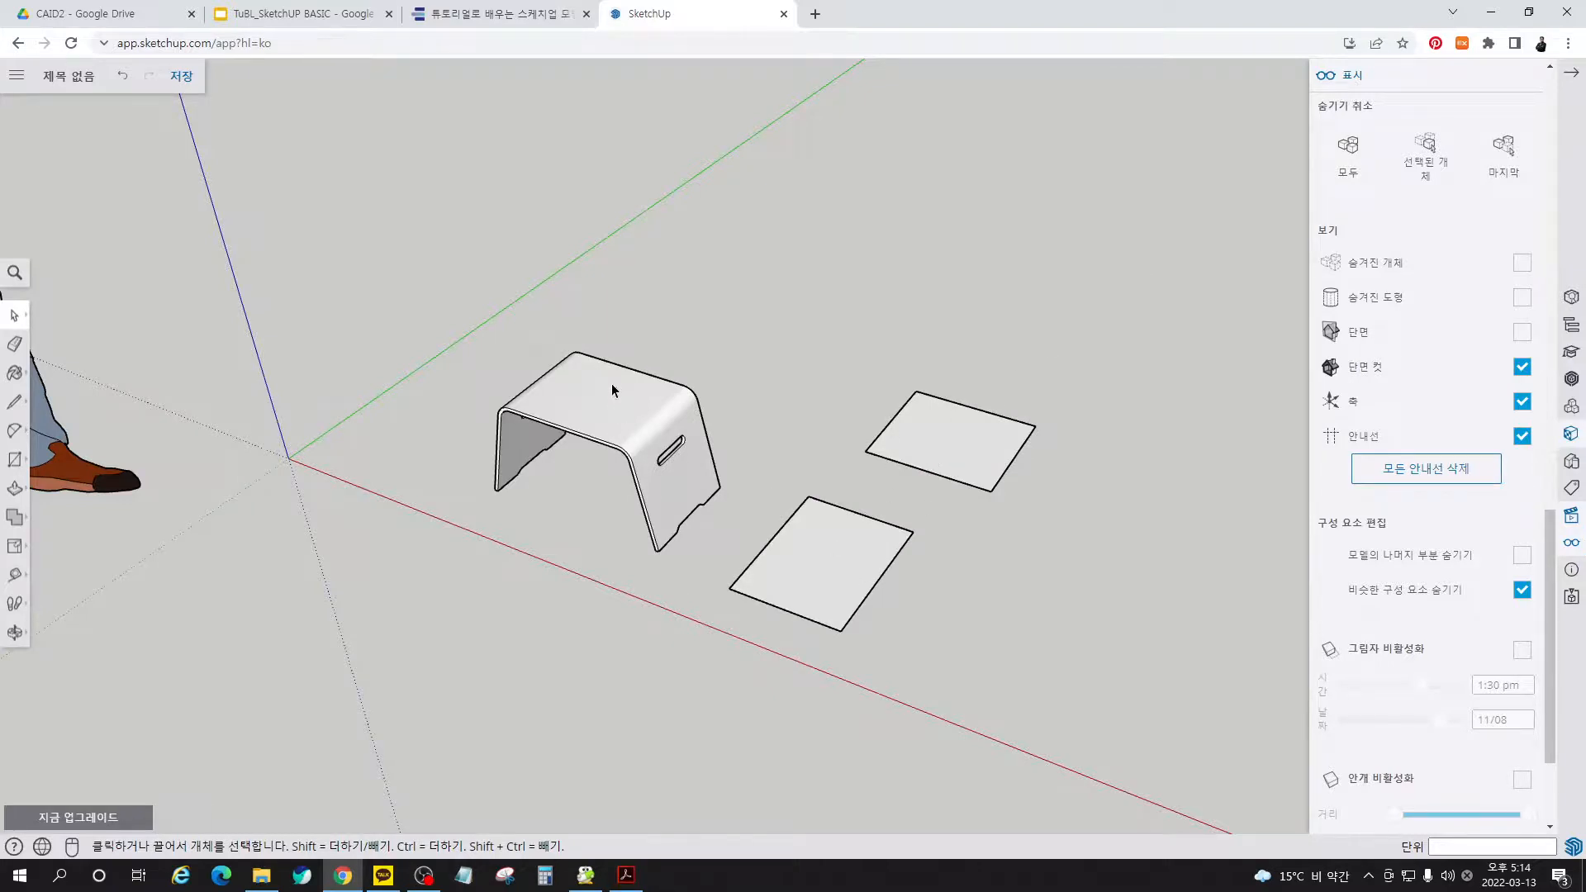
- Open the nested table half with the visible outer handle slot, unhide everything inside it, and leave the groups
click(619, 429)
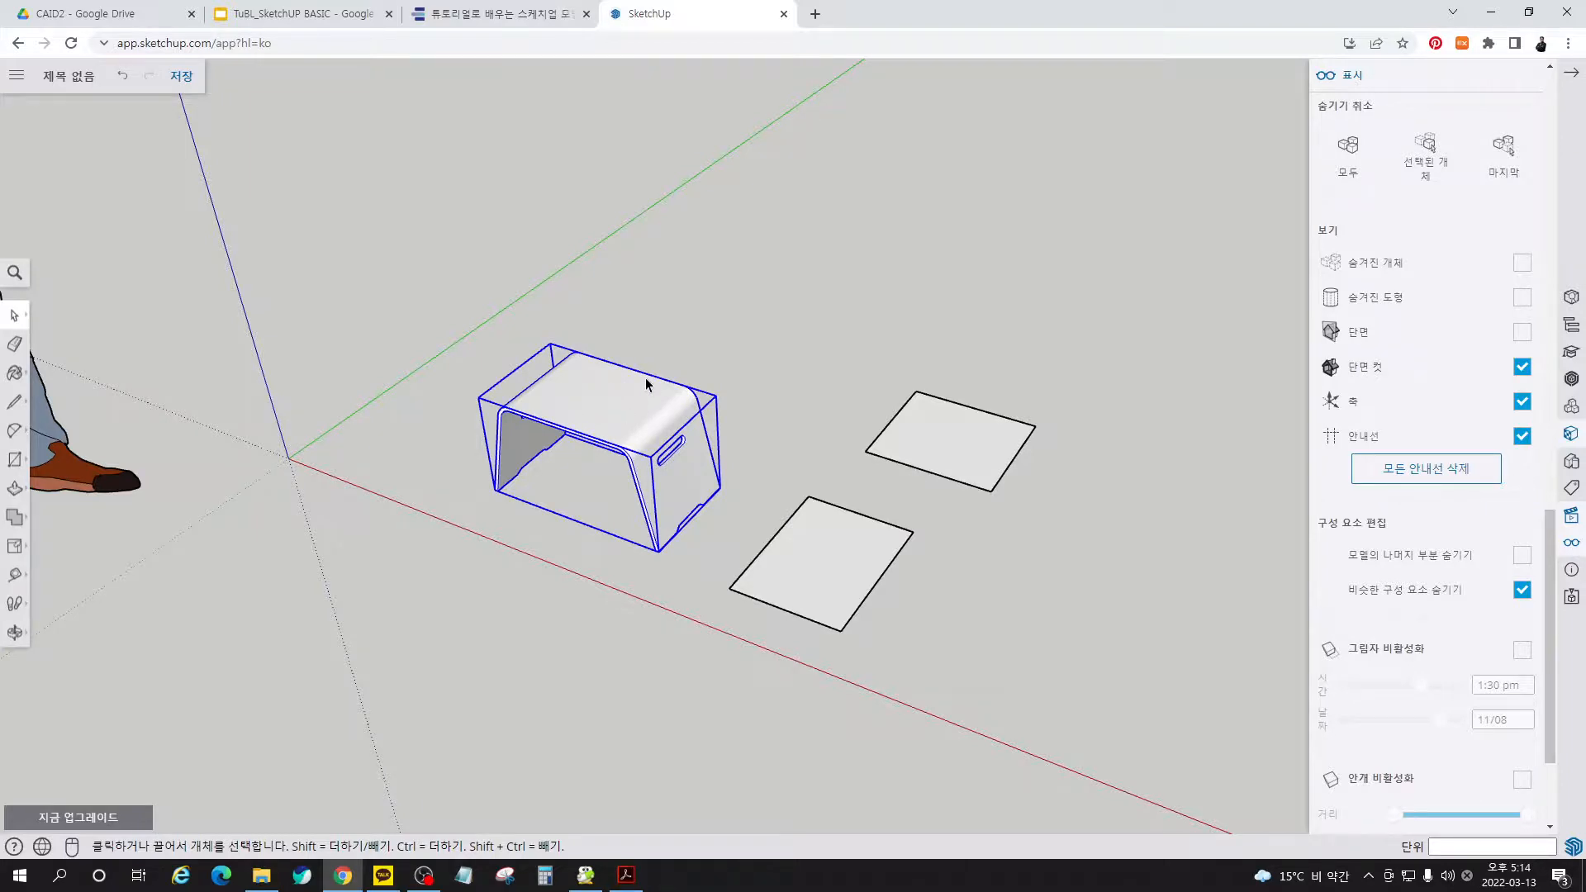
double_click(615, 420)
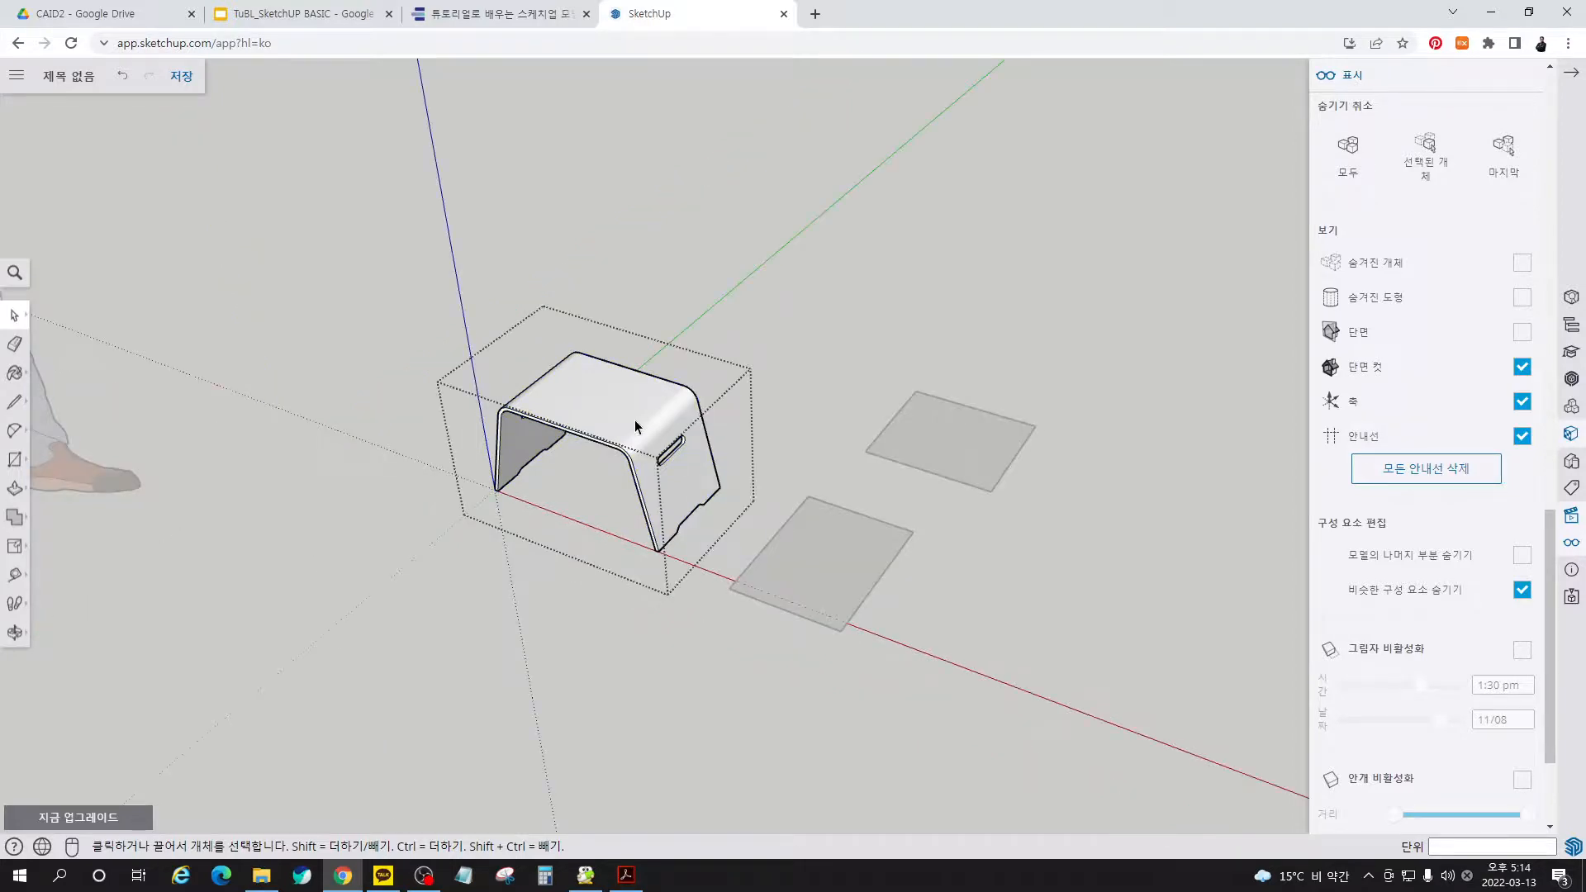
double_click(635, 423)
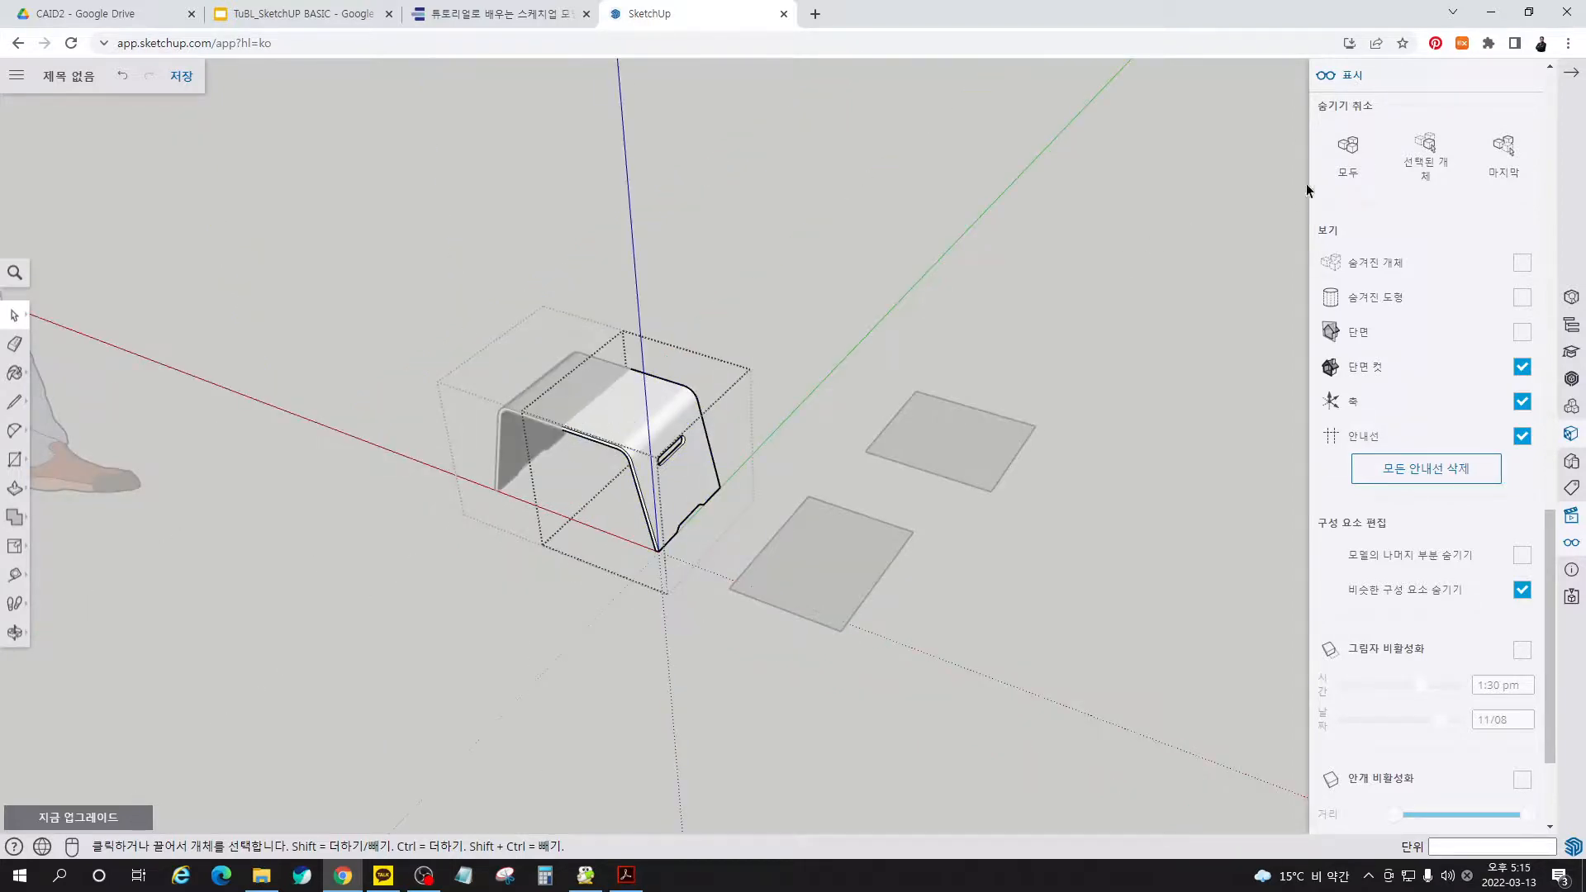
click(1347, 149)
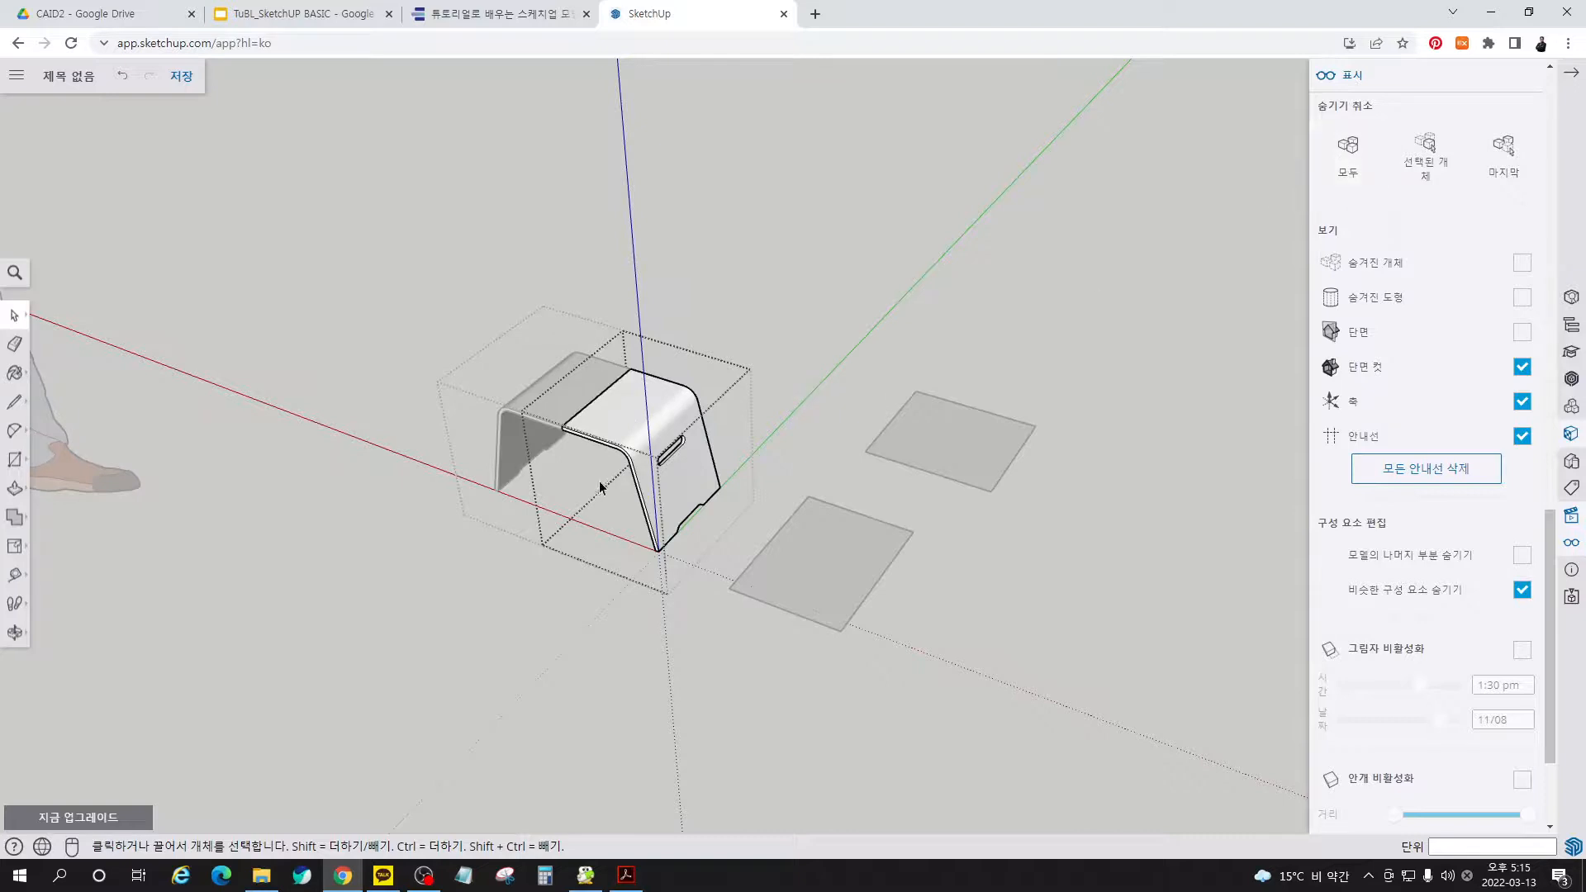
click(577, 416)
key(h)
click(915, 315)
click(959, 568)
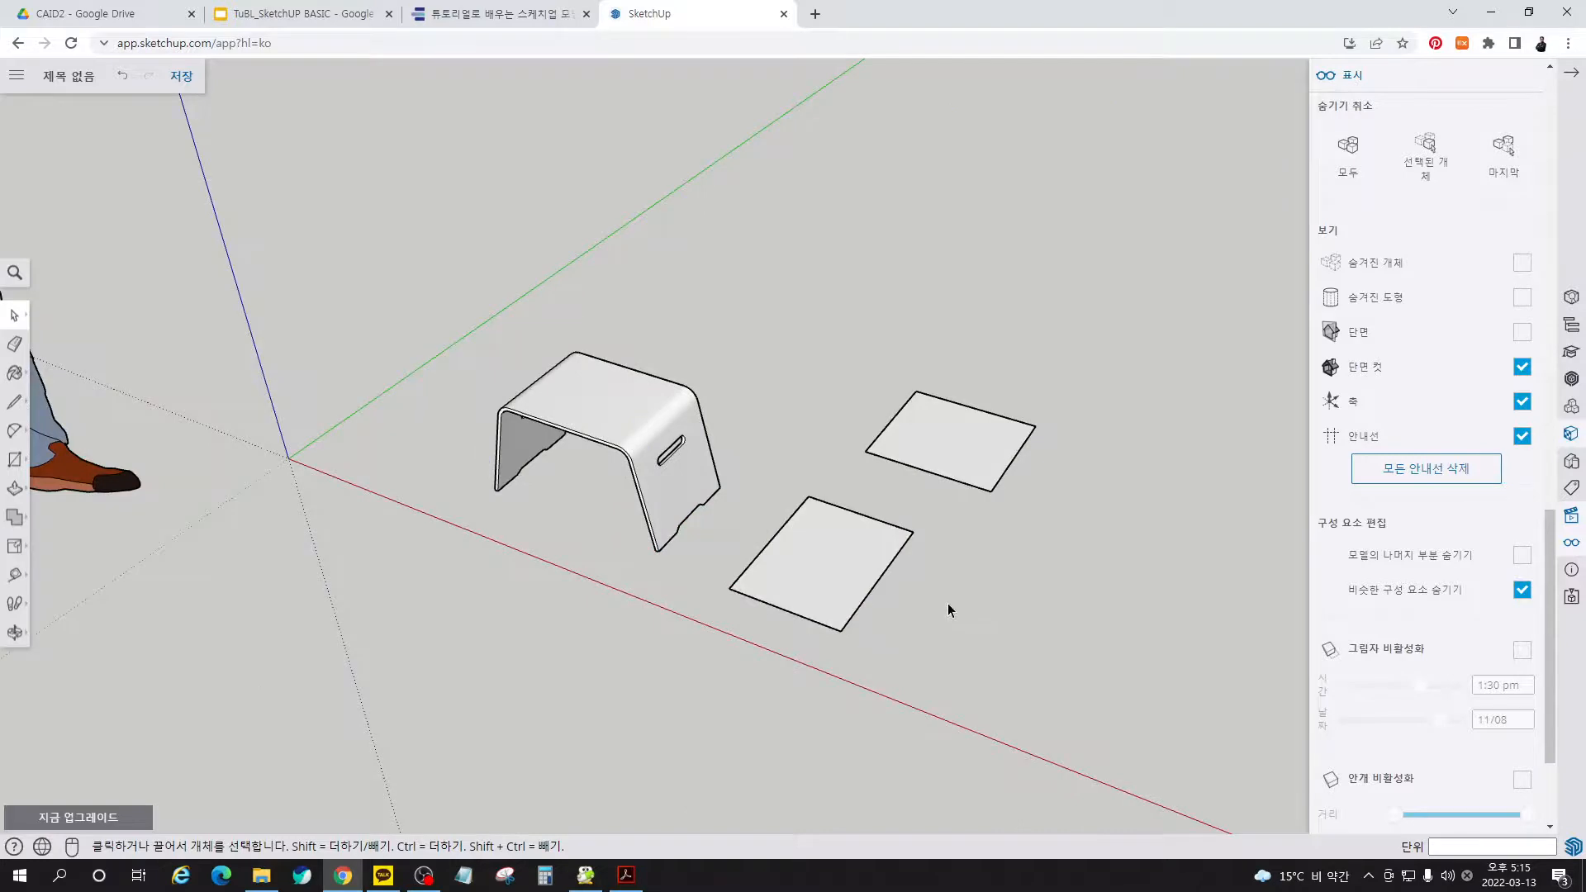
- Delete both ground rectangles and draw a new one about 351 × 463 mm beside the table
drag(1092, 714, 746, 333)
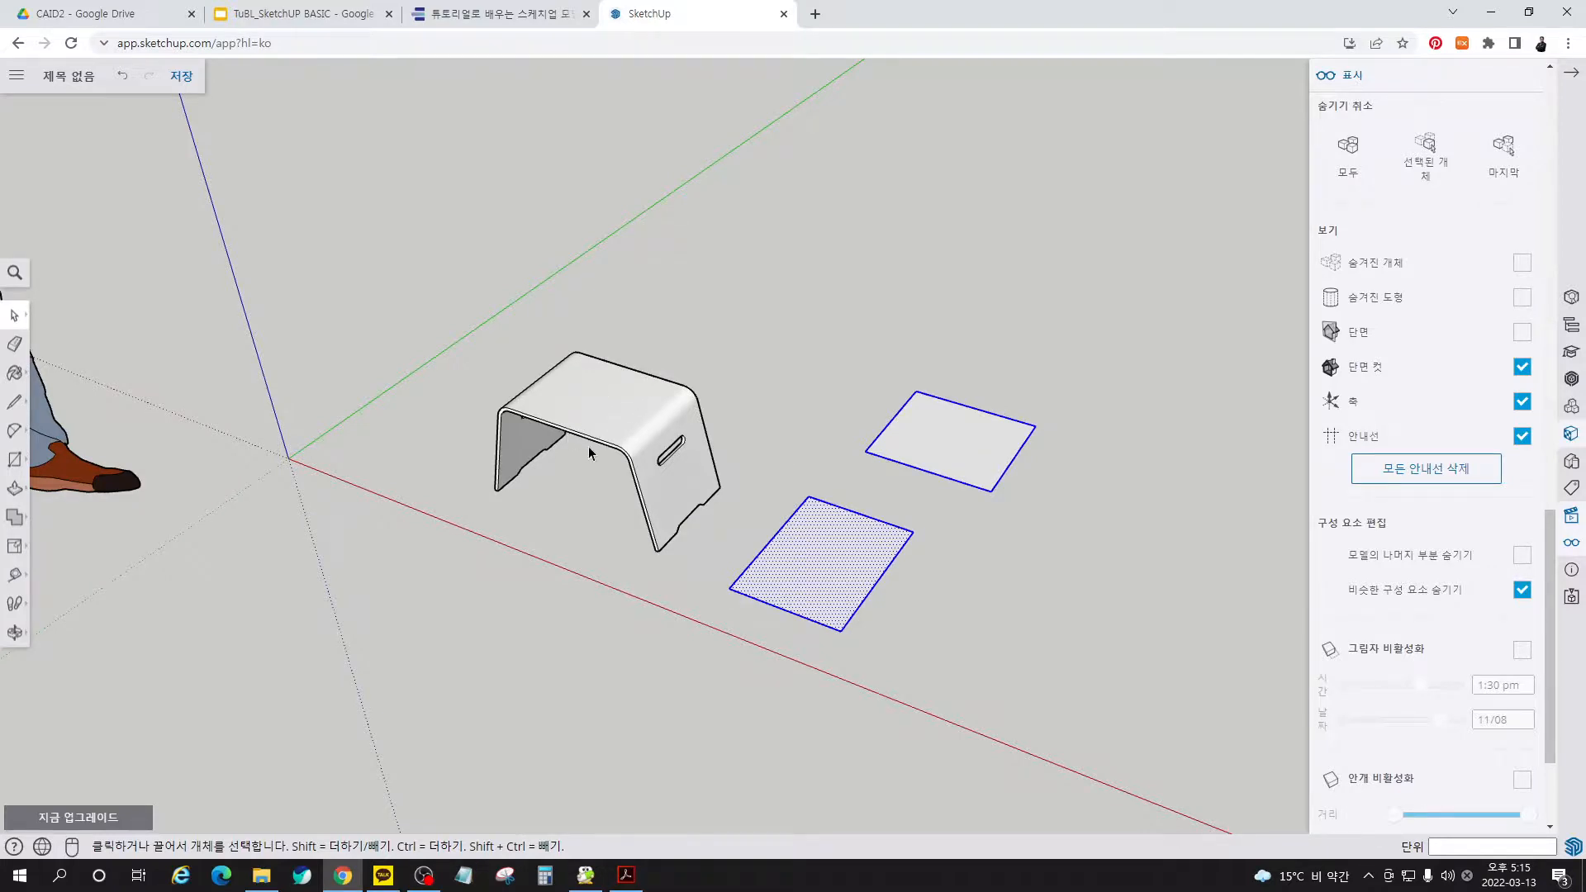
key(Delete)
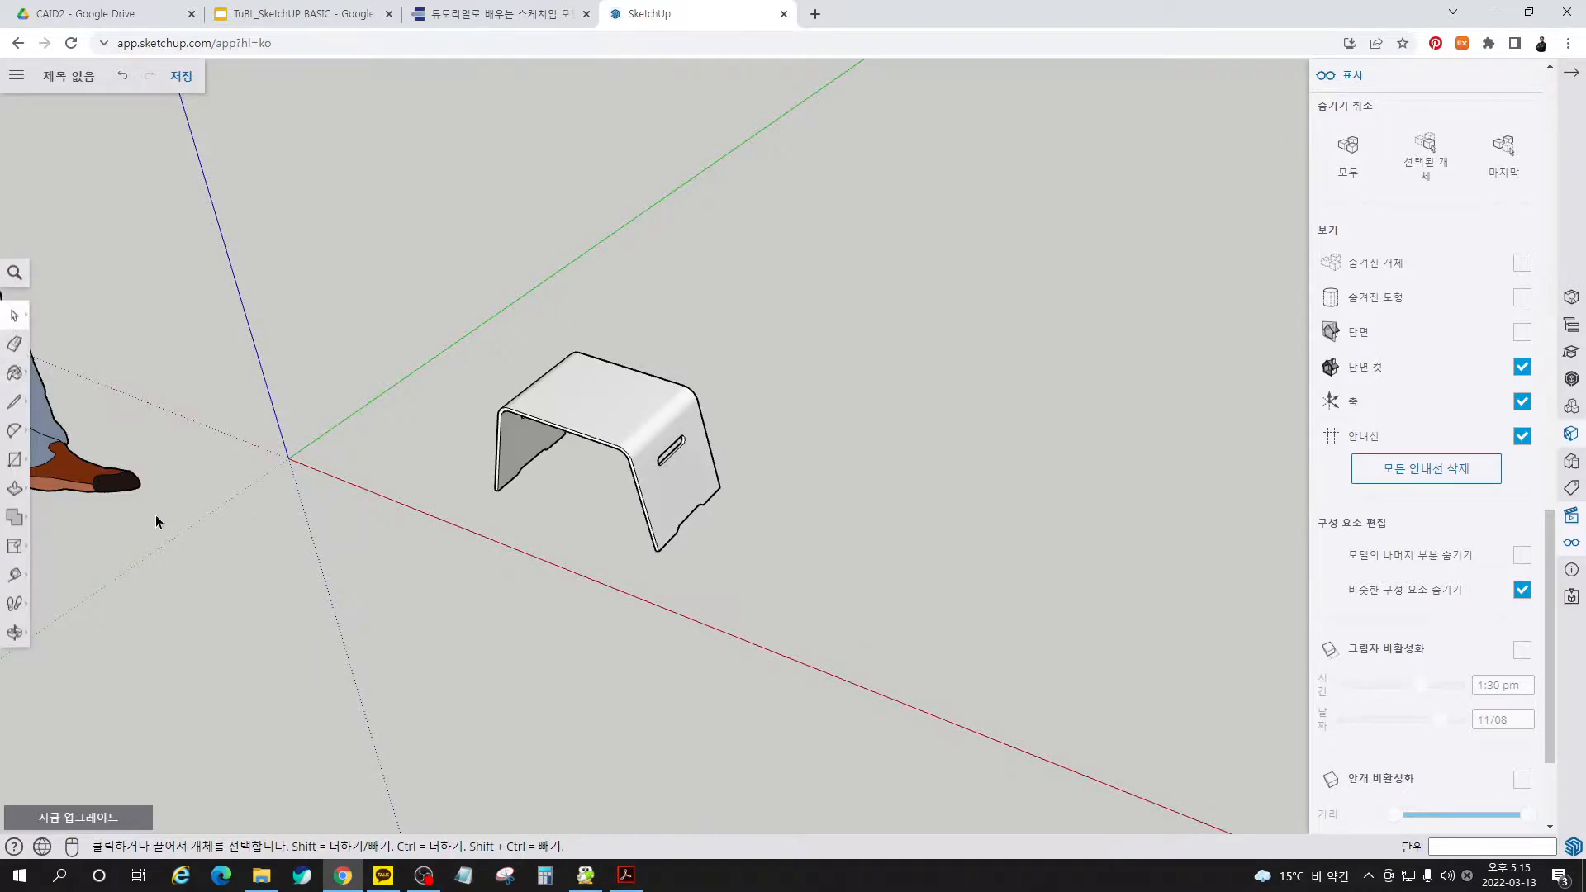
key(r)
click(738, 569)
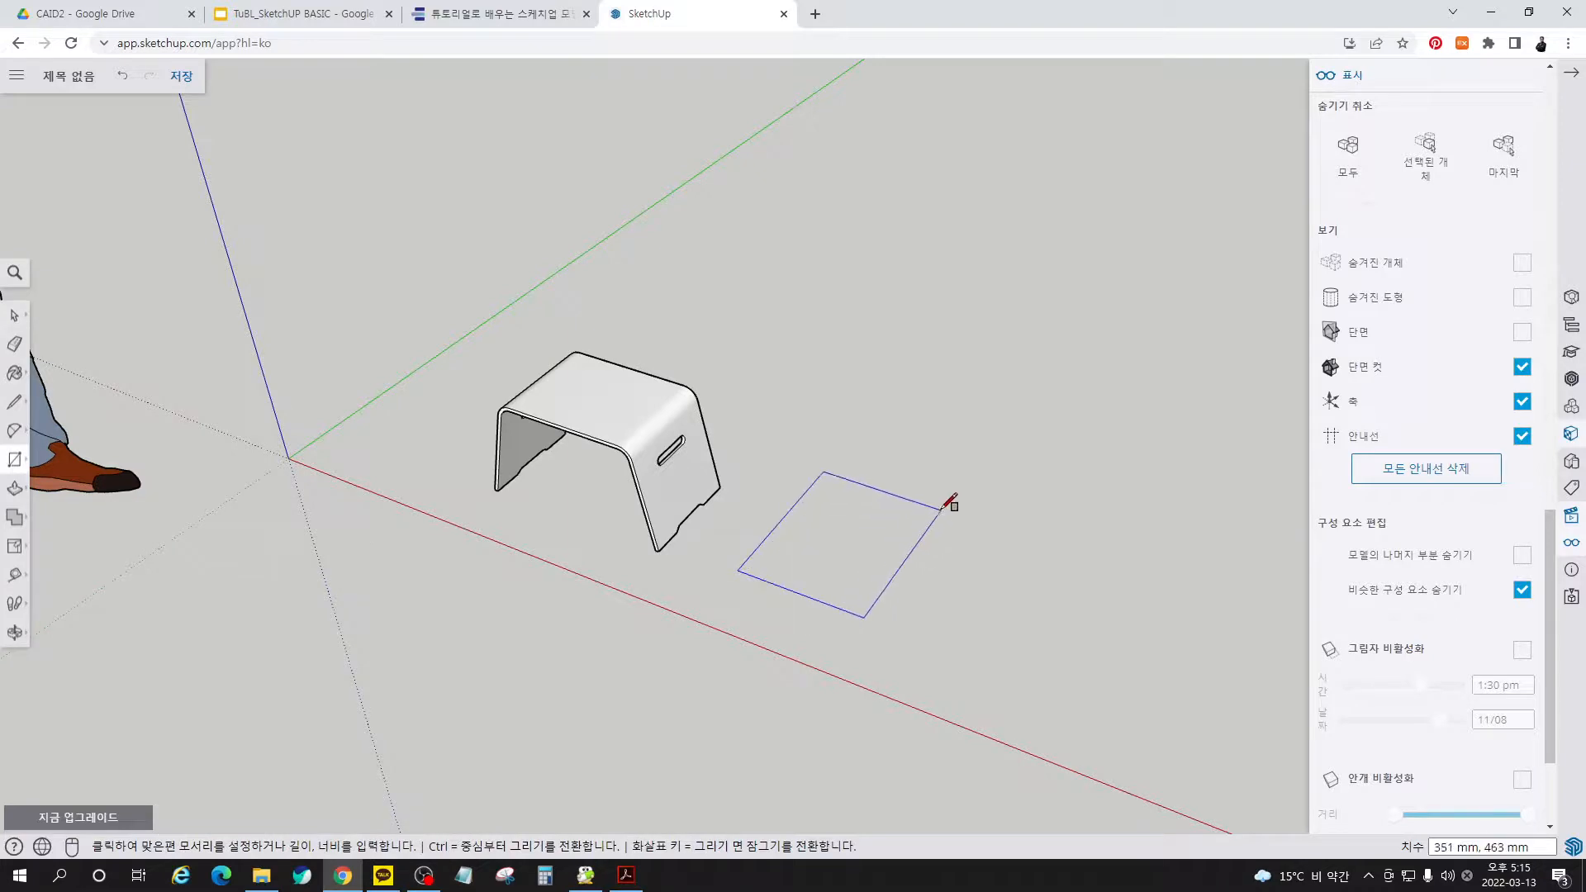
click(942, 505)
key(space)
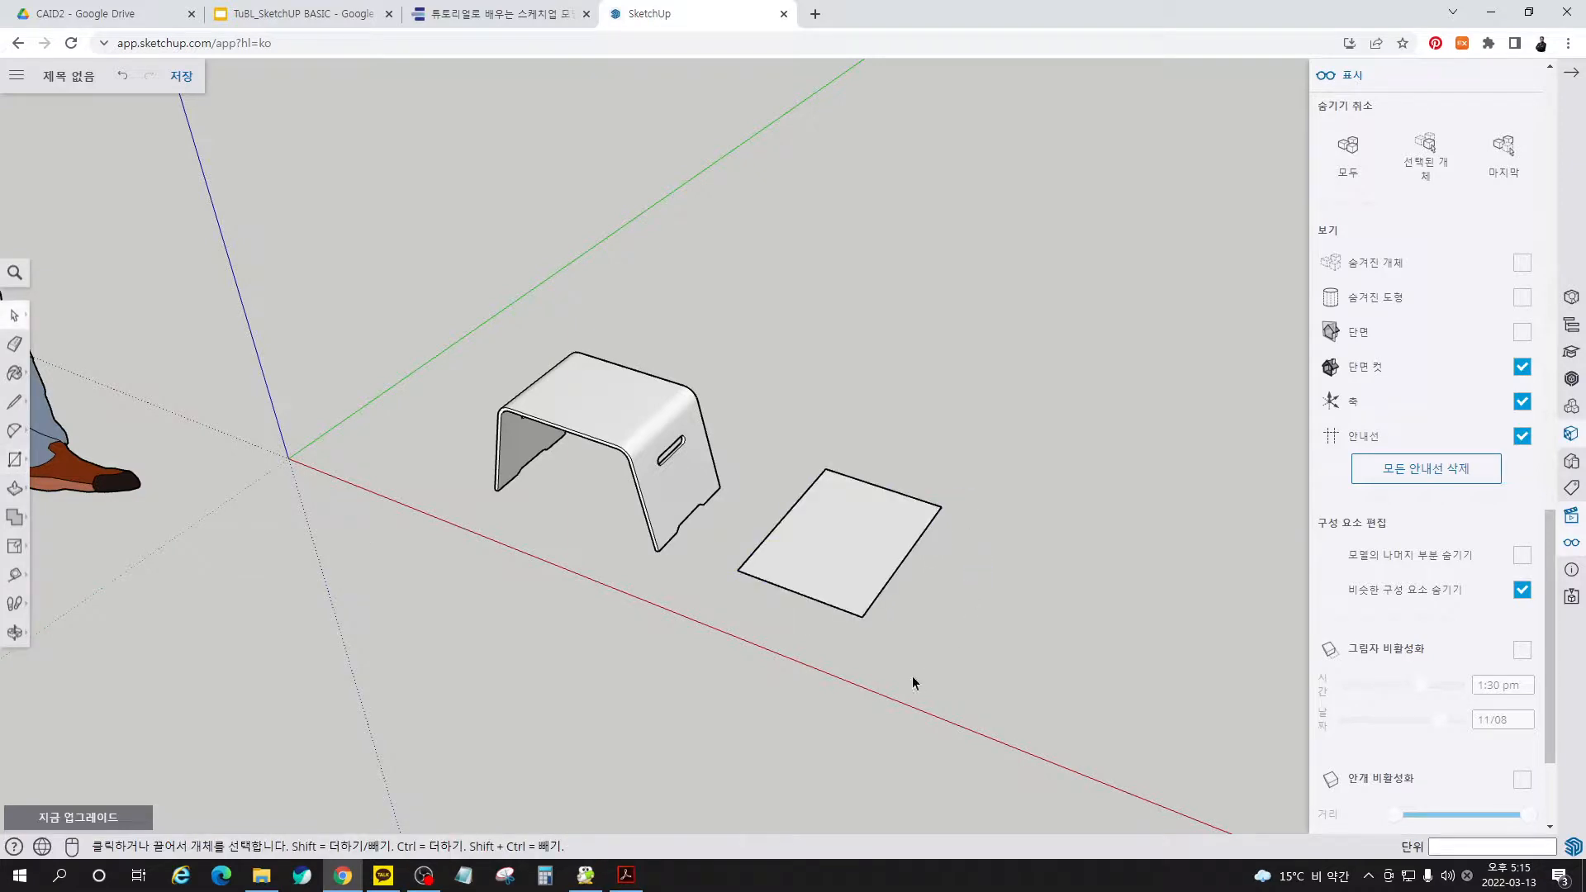
- Hide the ungrouped ground rectangle beside the table and bring it back by unhiding everything
click(859, 527)
right_click(859, 528)
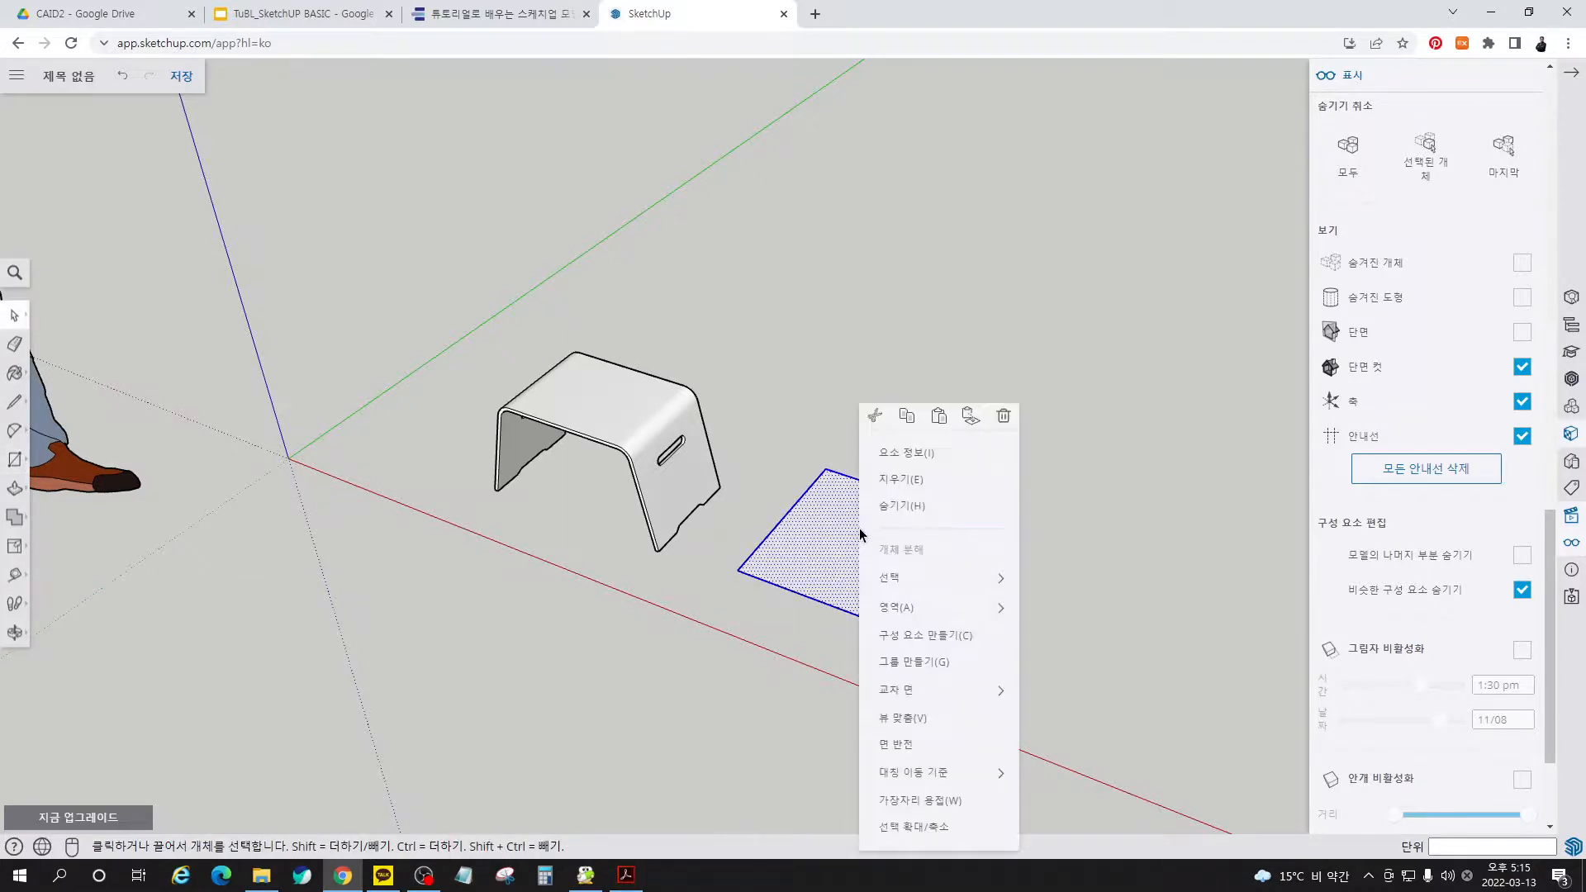
click(903, 516)
middle_drag(688, 670, 823, 640)
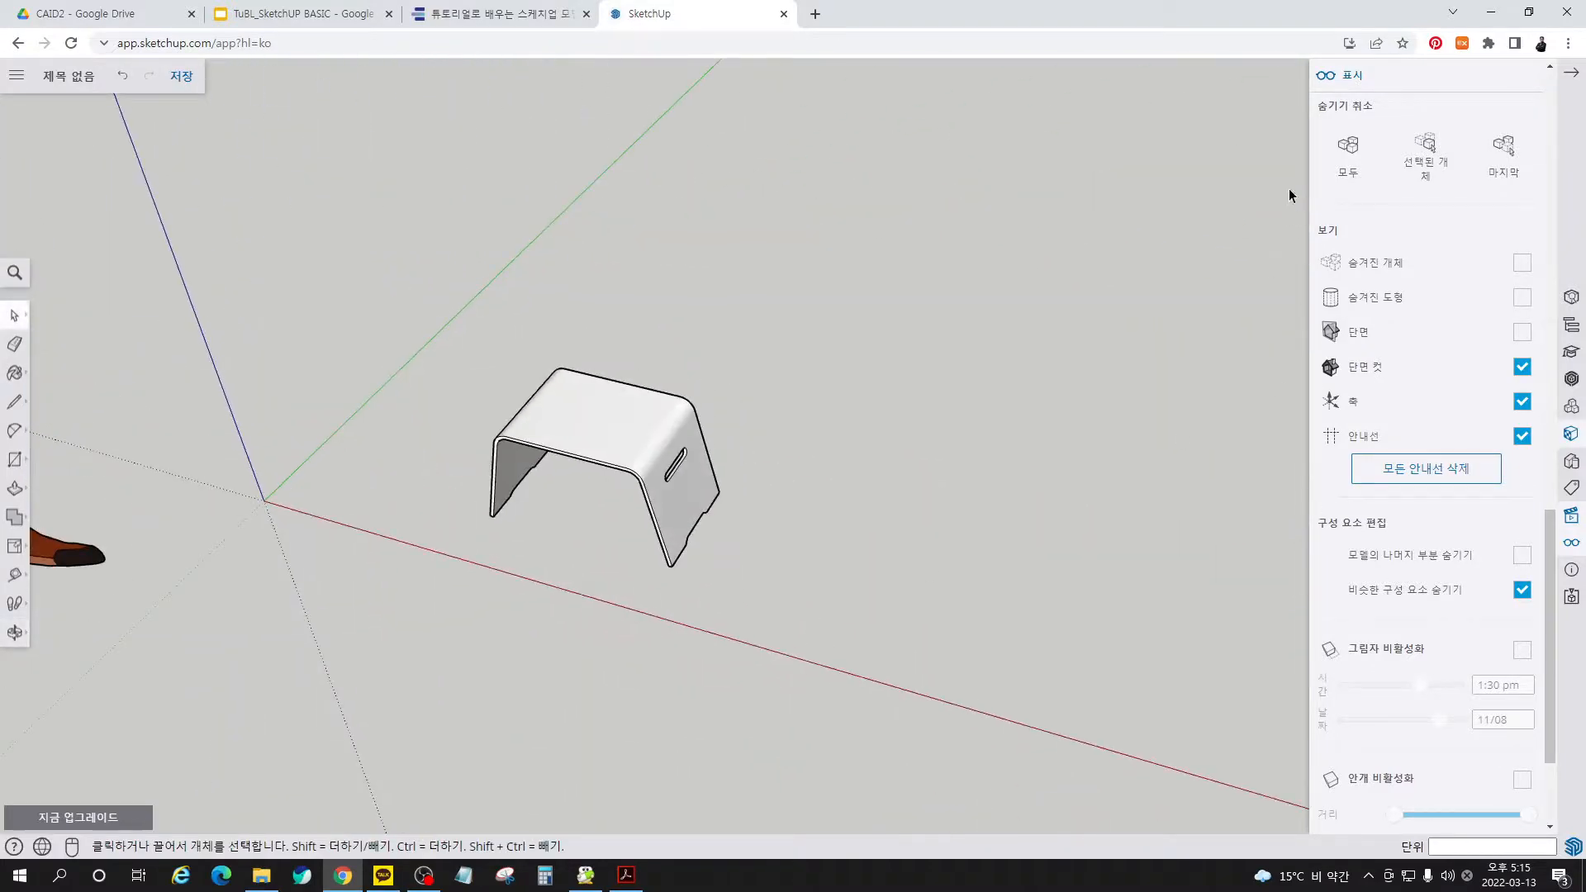
click(1352, 154)
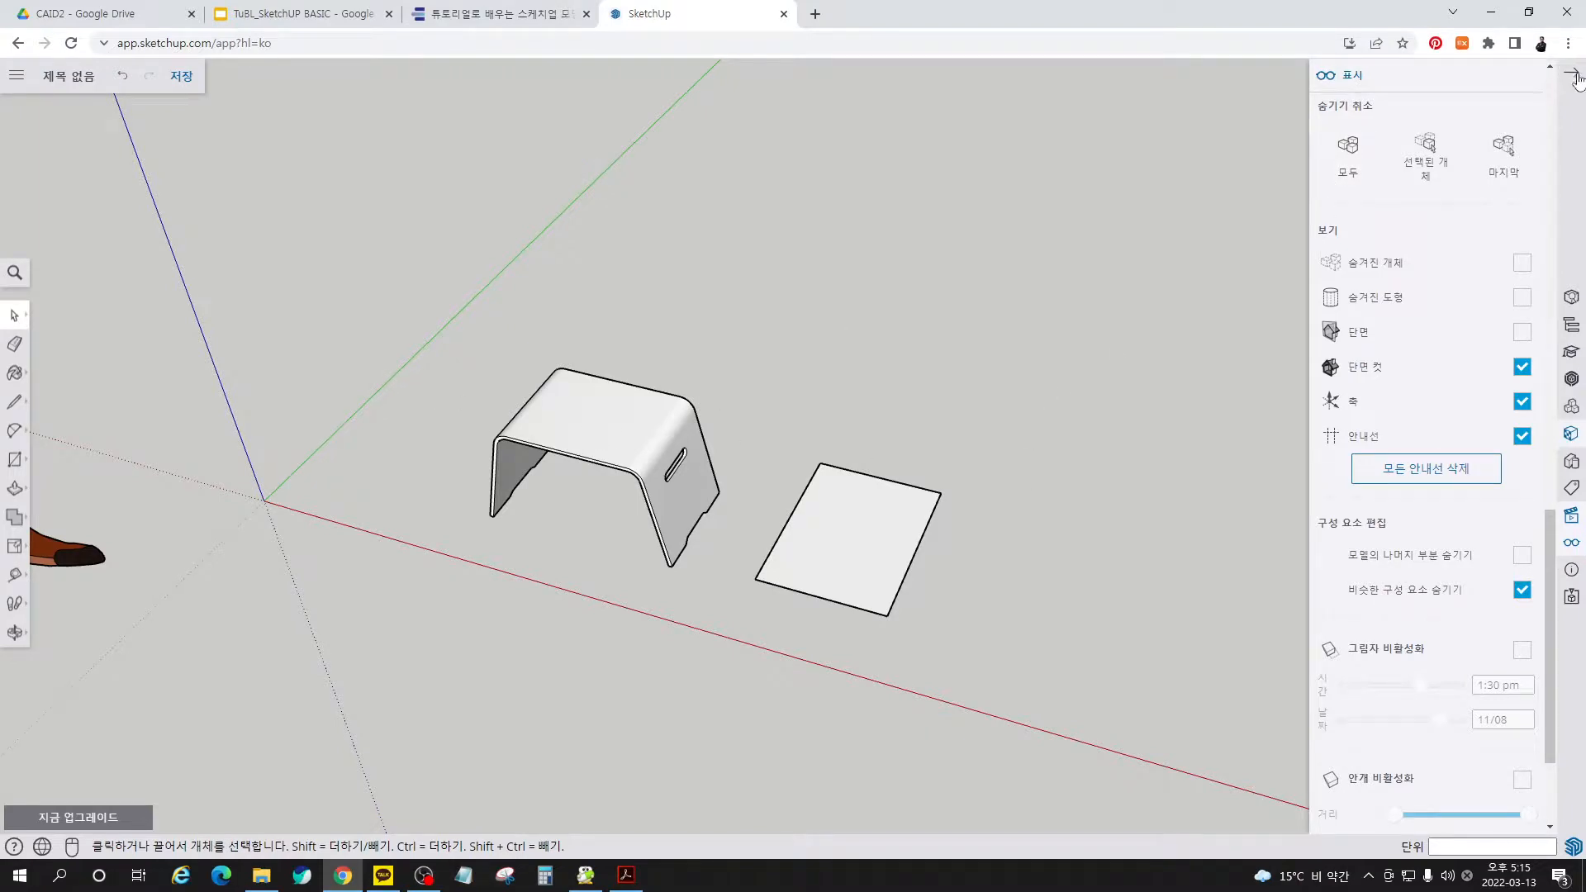
click(1571, 72)
- Delete the face and edges of the ground rectangle beside the table
click(869, 522)
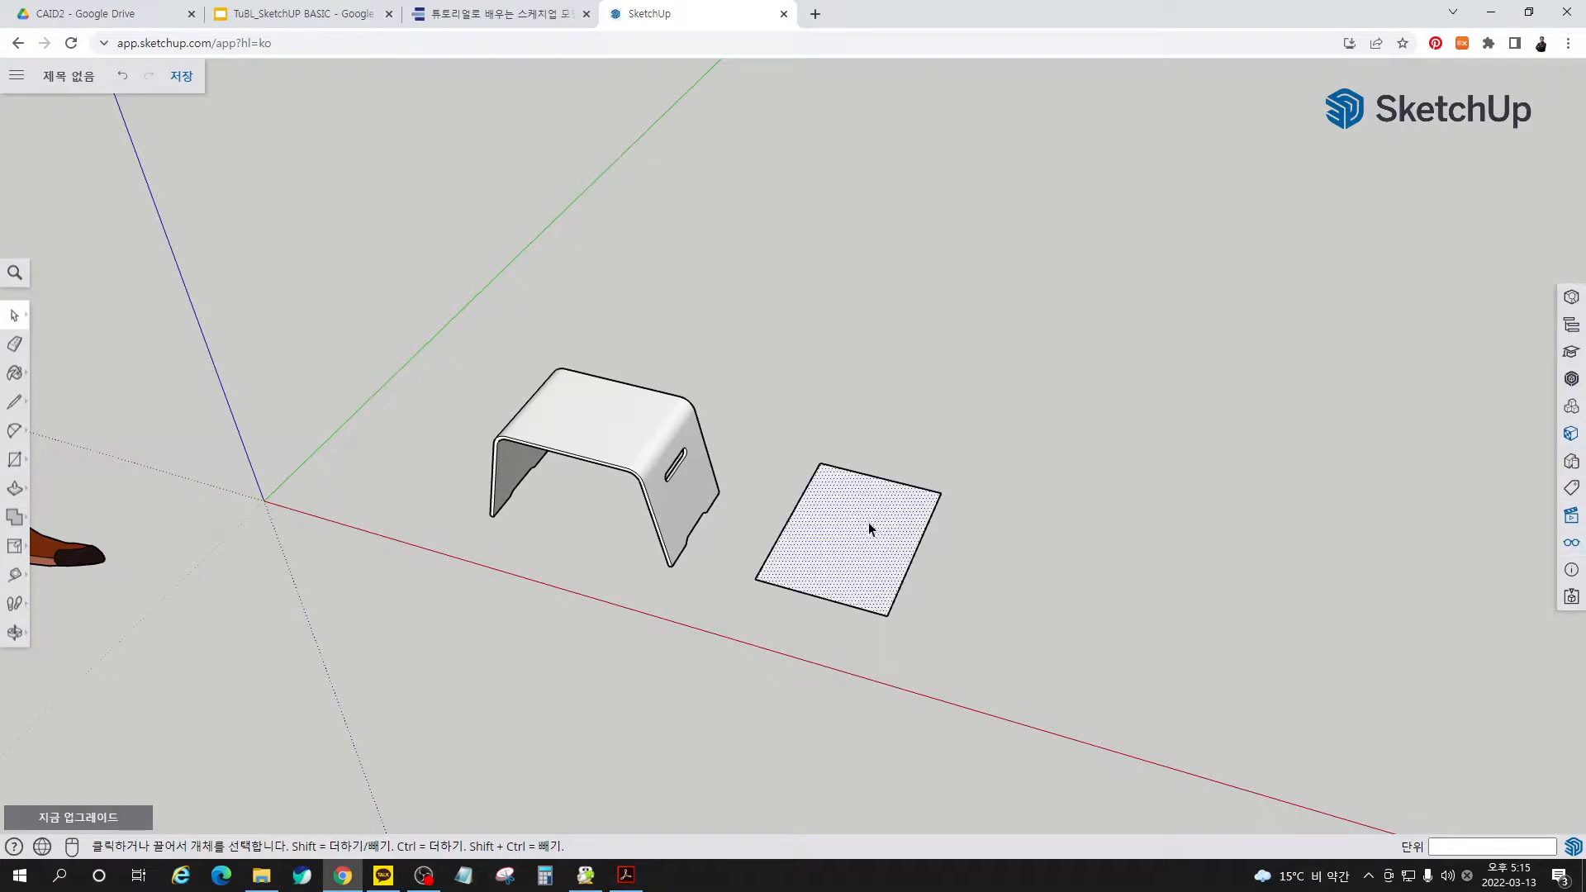
key(Delete)
scroll(523, 468, up, 5)
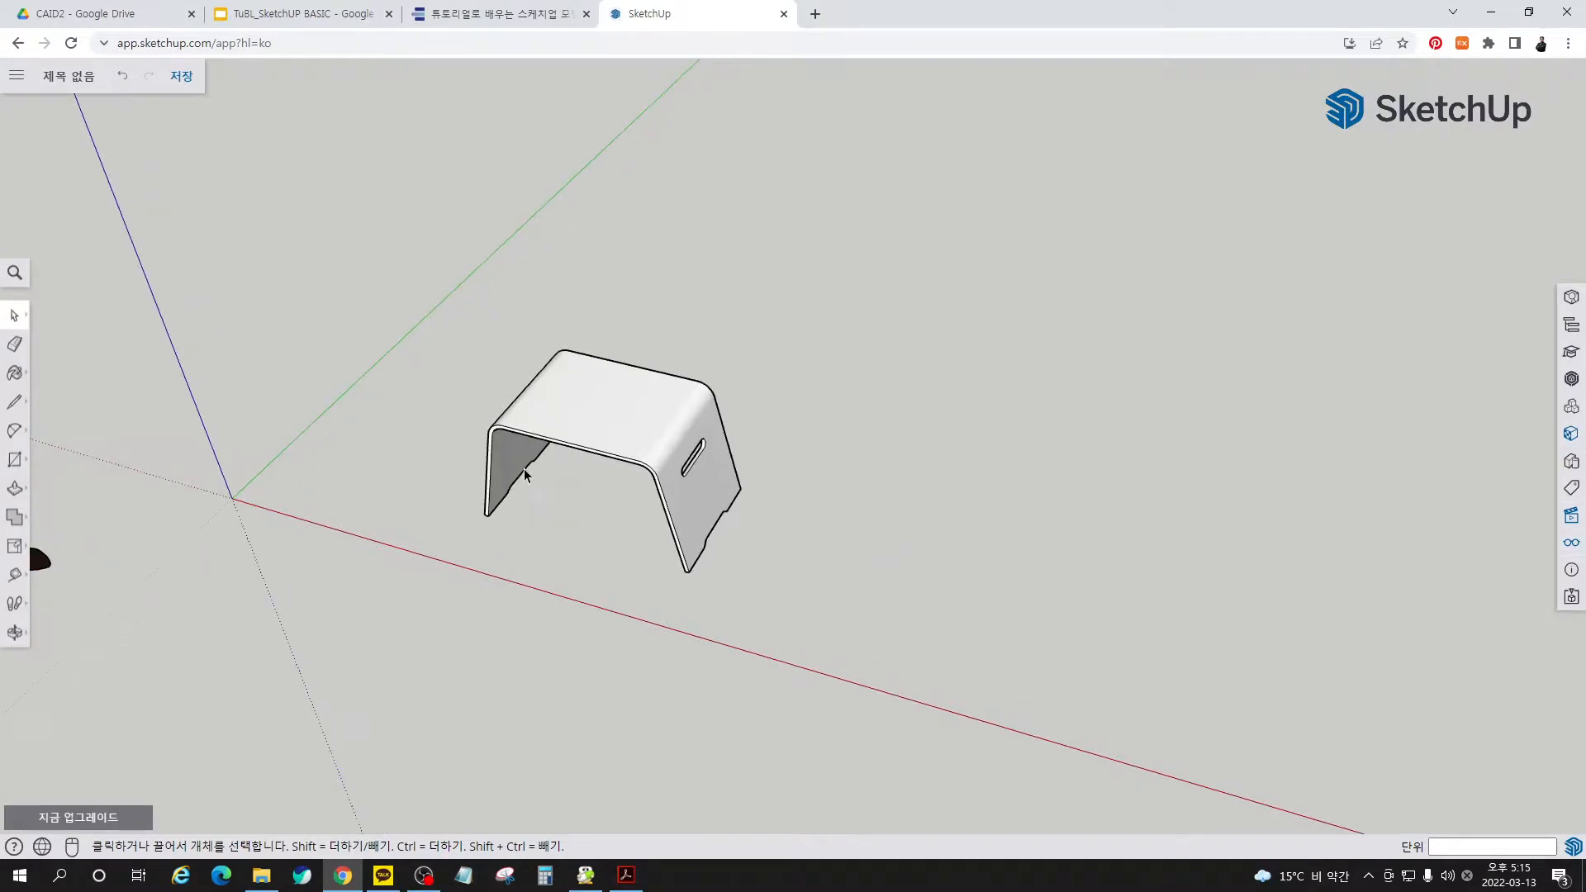
middle_drag(613, 507, 495, 411)
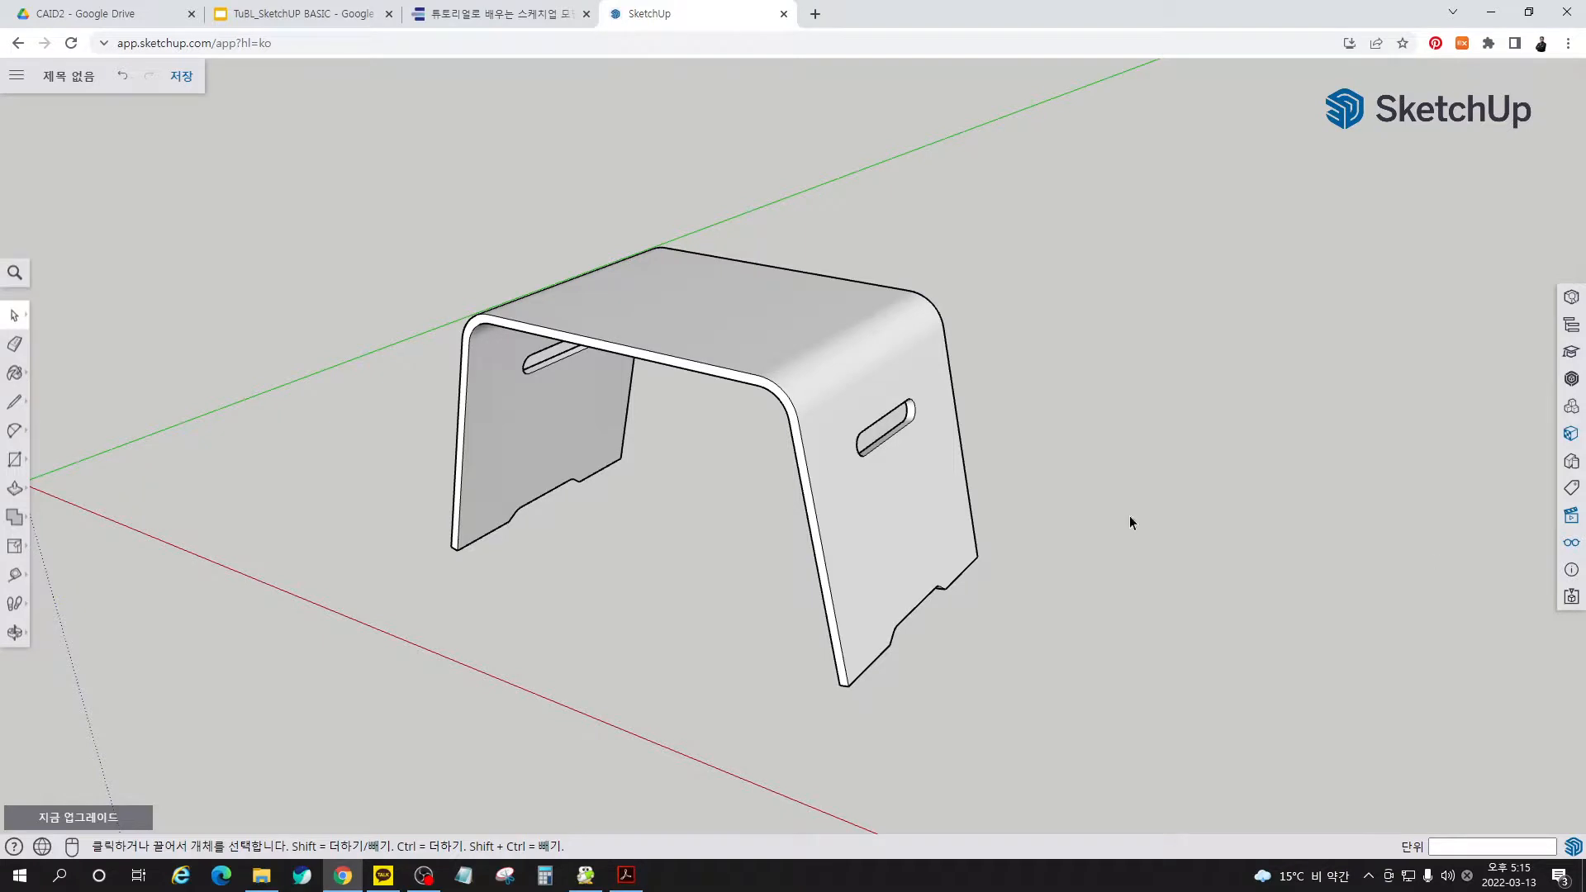
scroll(811, 330, up, 3)
middle_drag(811, 330, 906, 393)
scroll(1019, 326, down, 3)
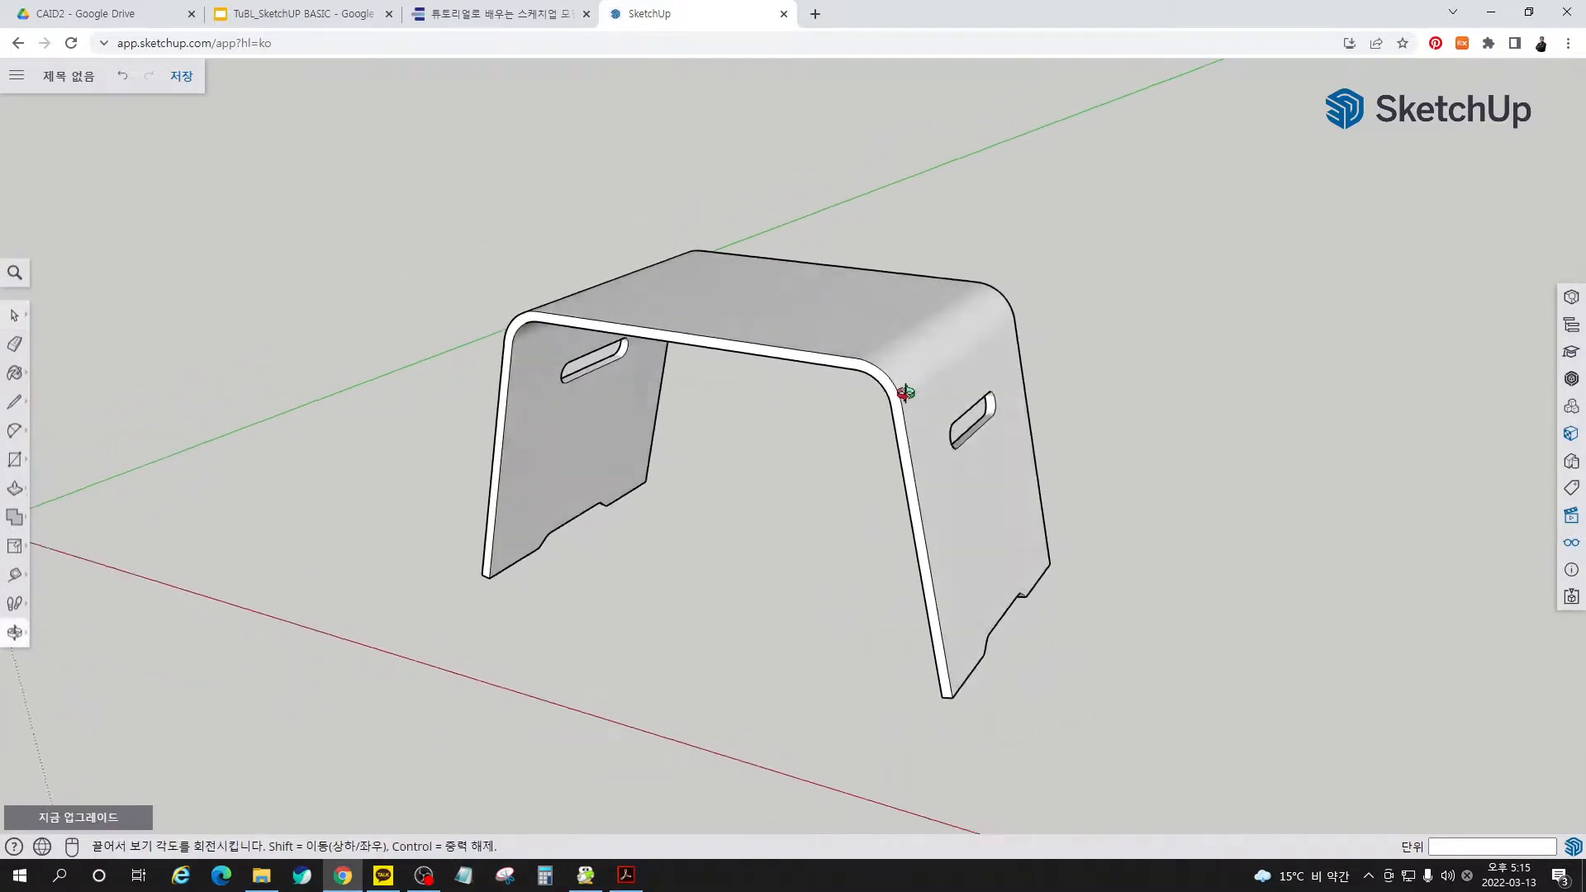
- Save the model as "튜토리얼09_침대테이블만들기" in the SketchUp project's "튜토리얼로 배우는 스케치업 모델링" folder
click(181, 75)
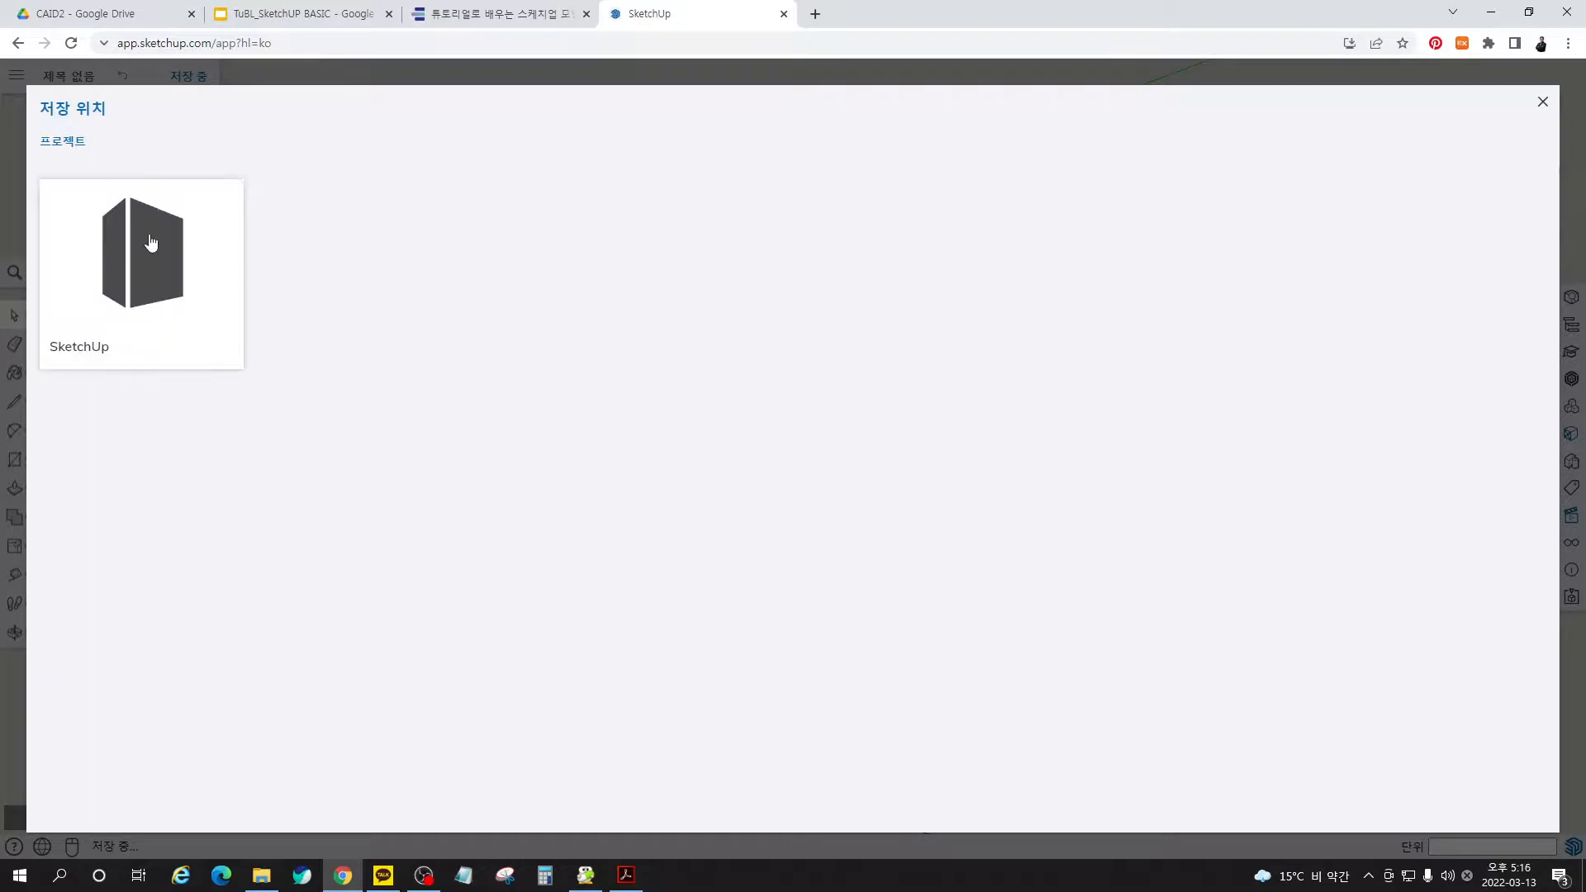
click(151, 242)
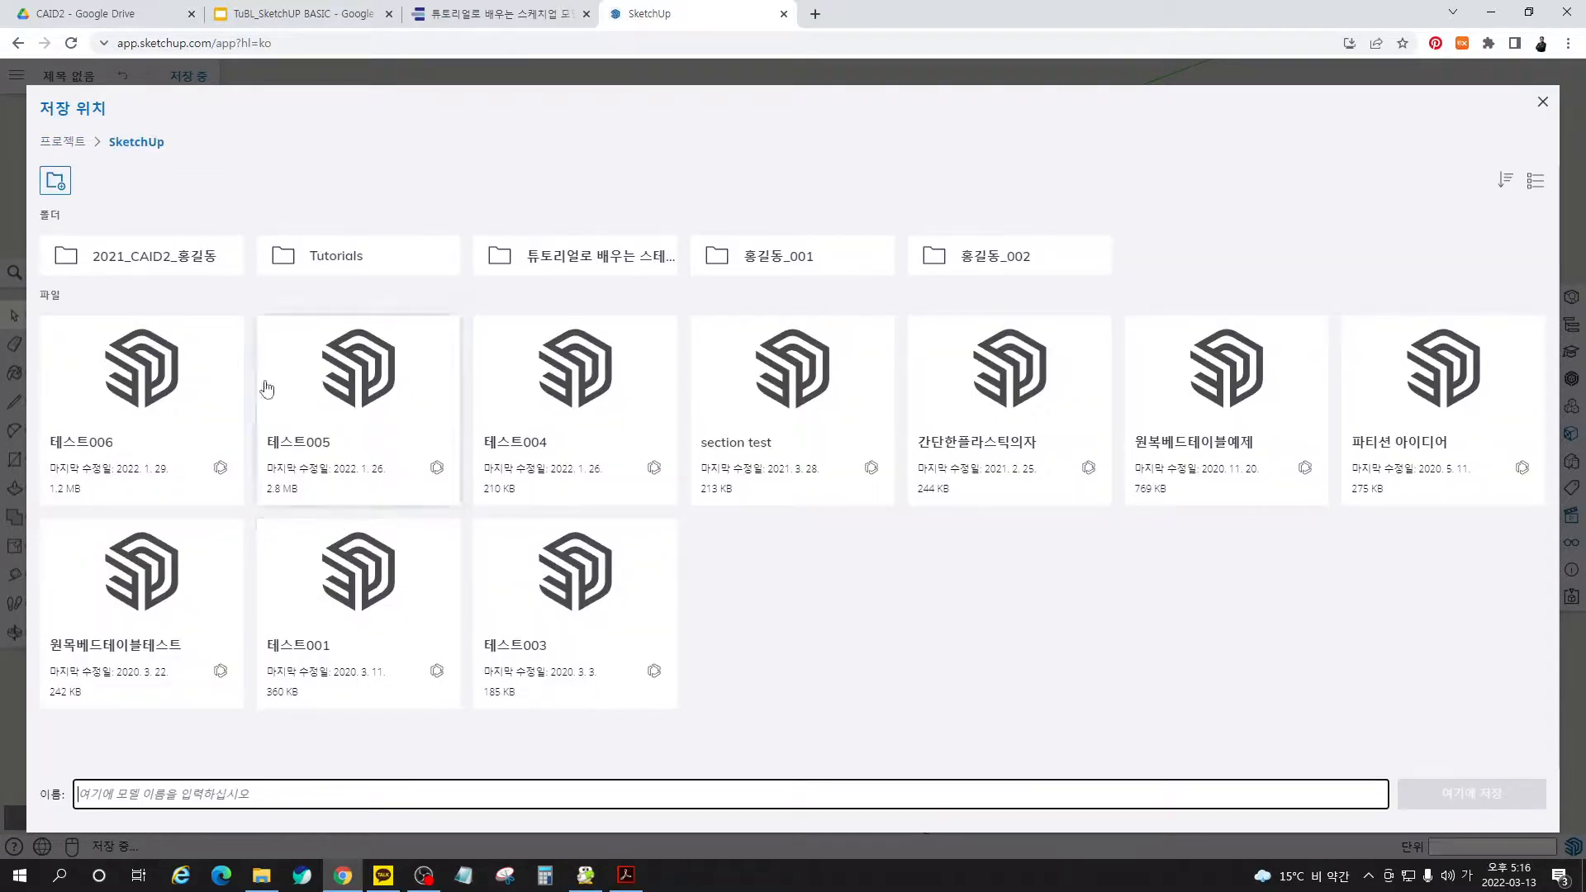
click(559, 257)
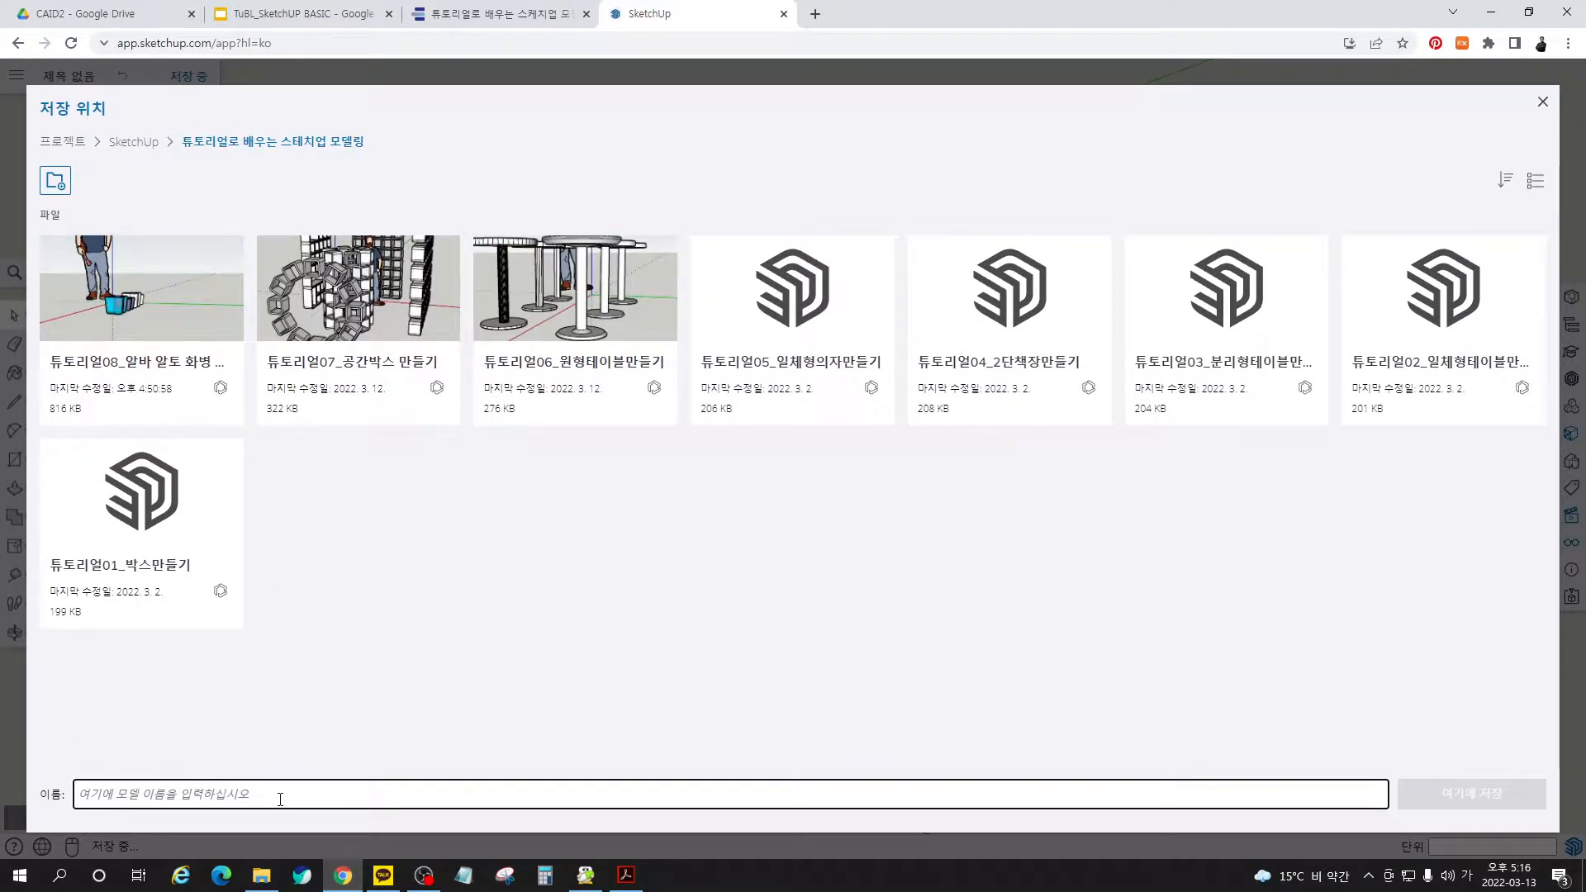
text(튜토리)
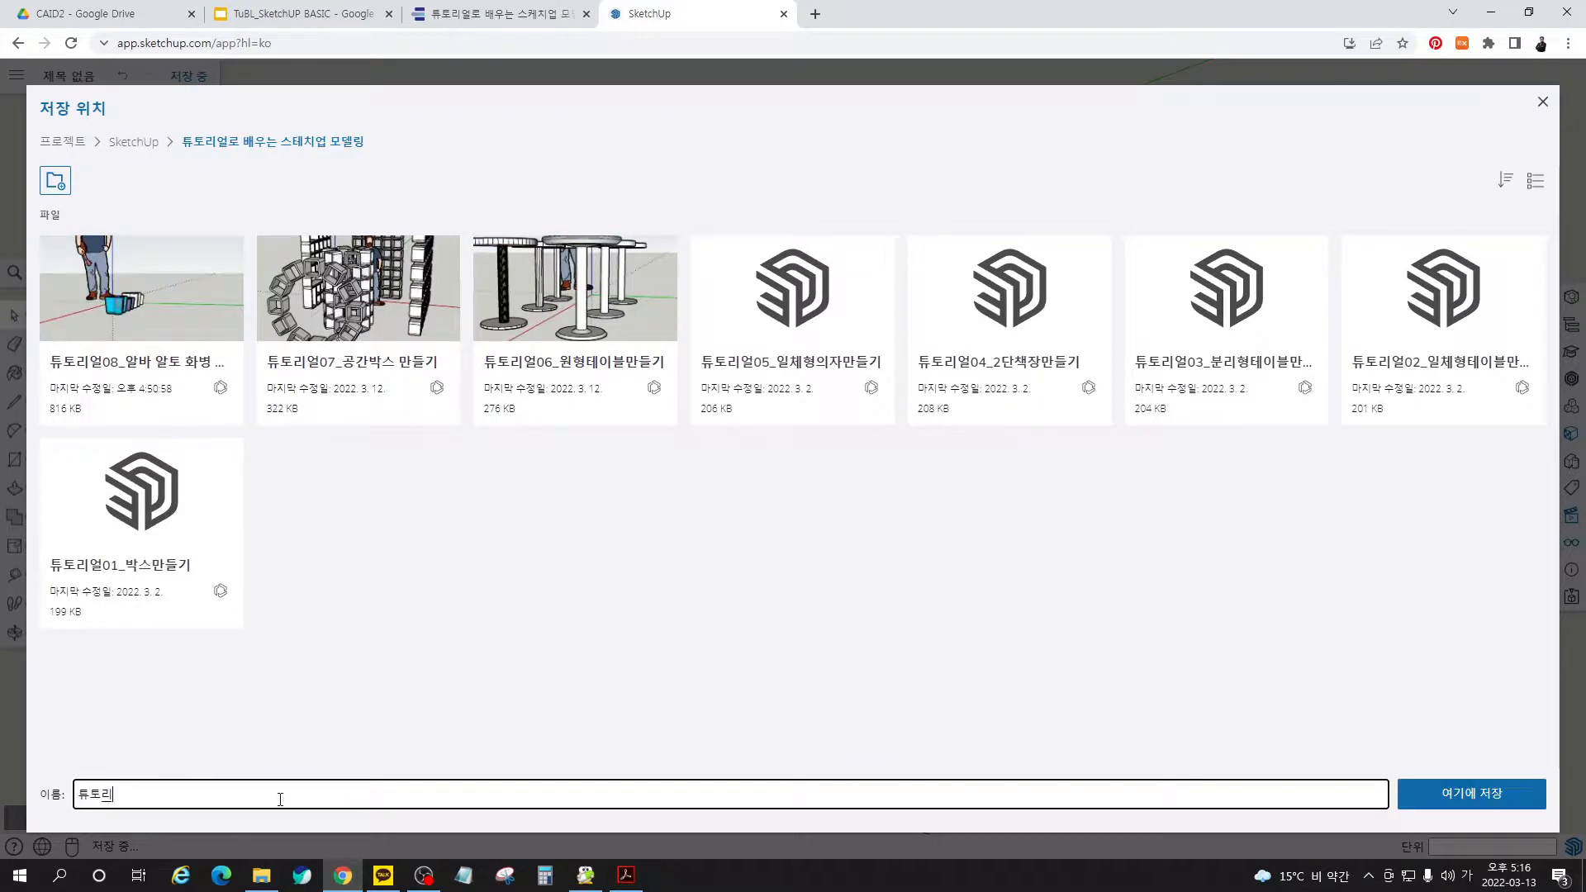
text(얼0)
text(9_)
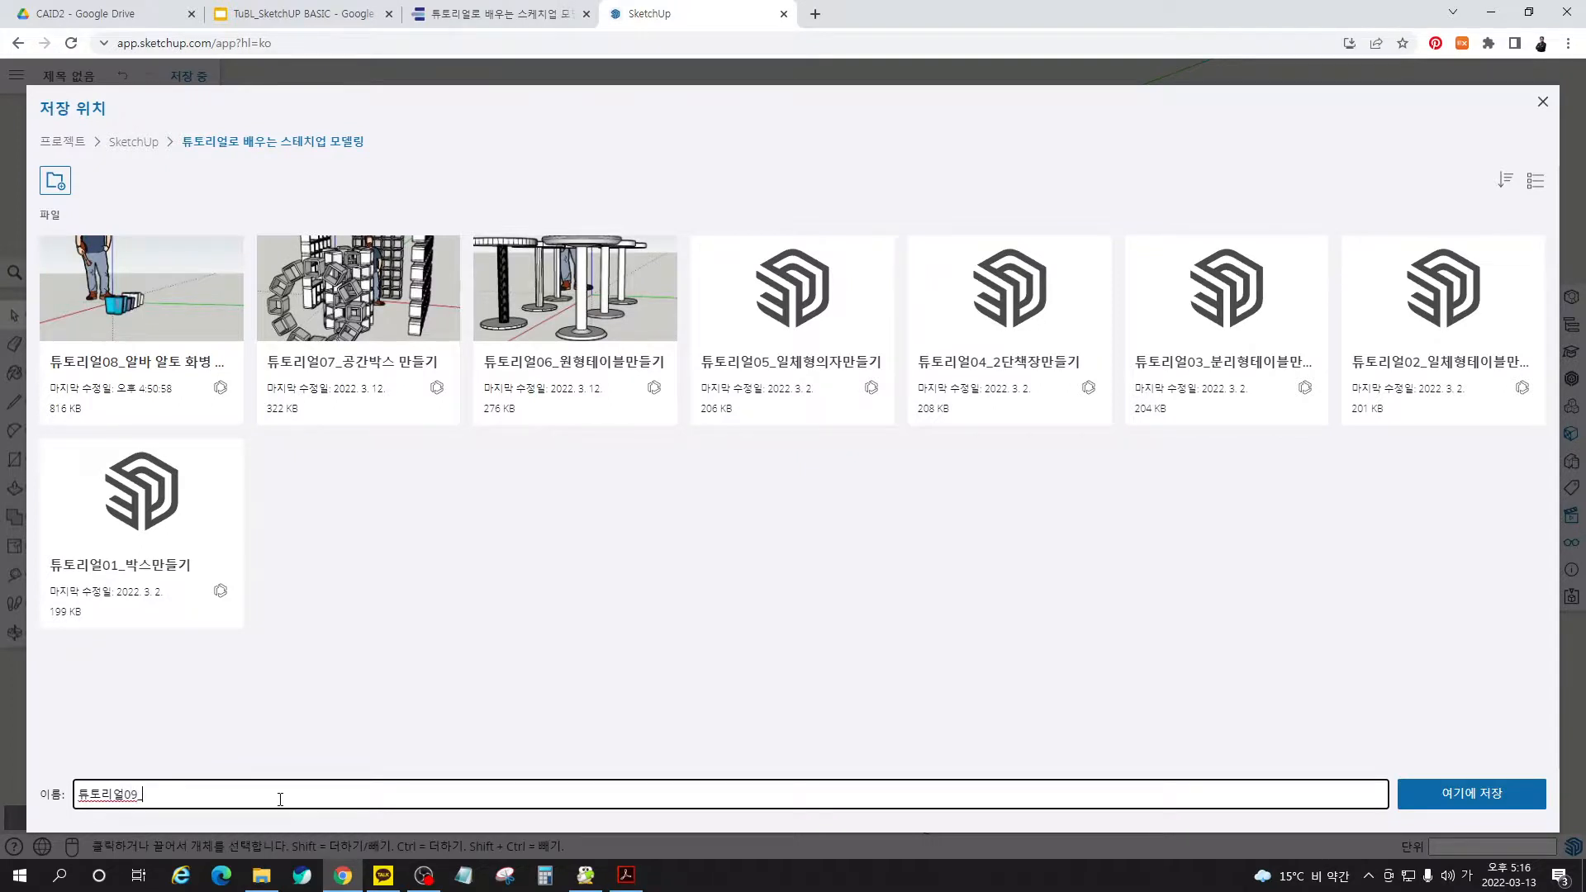
text(침대)
text(테이블매)
text(들기)
click(1469, 794)
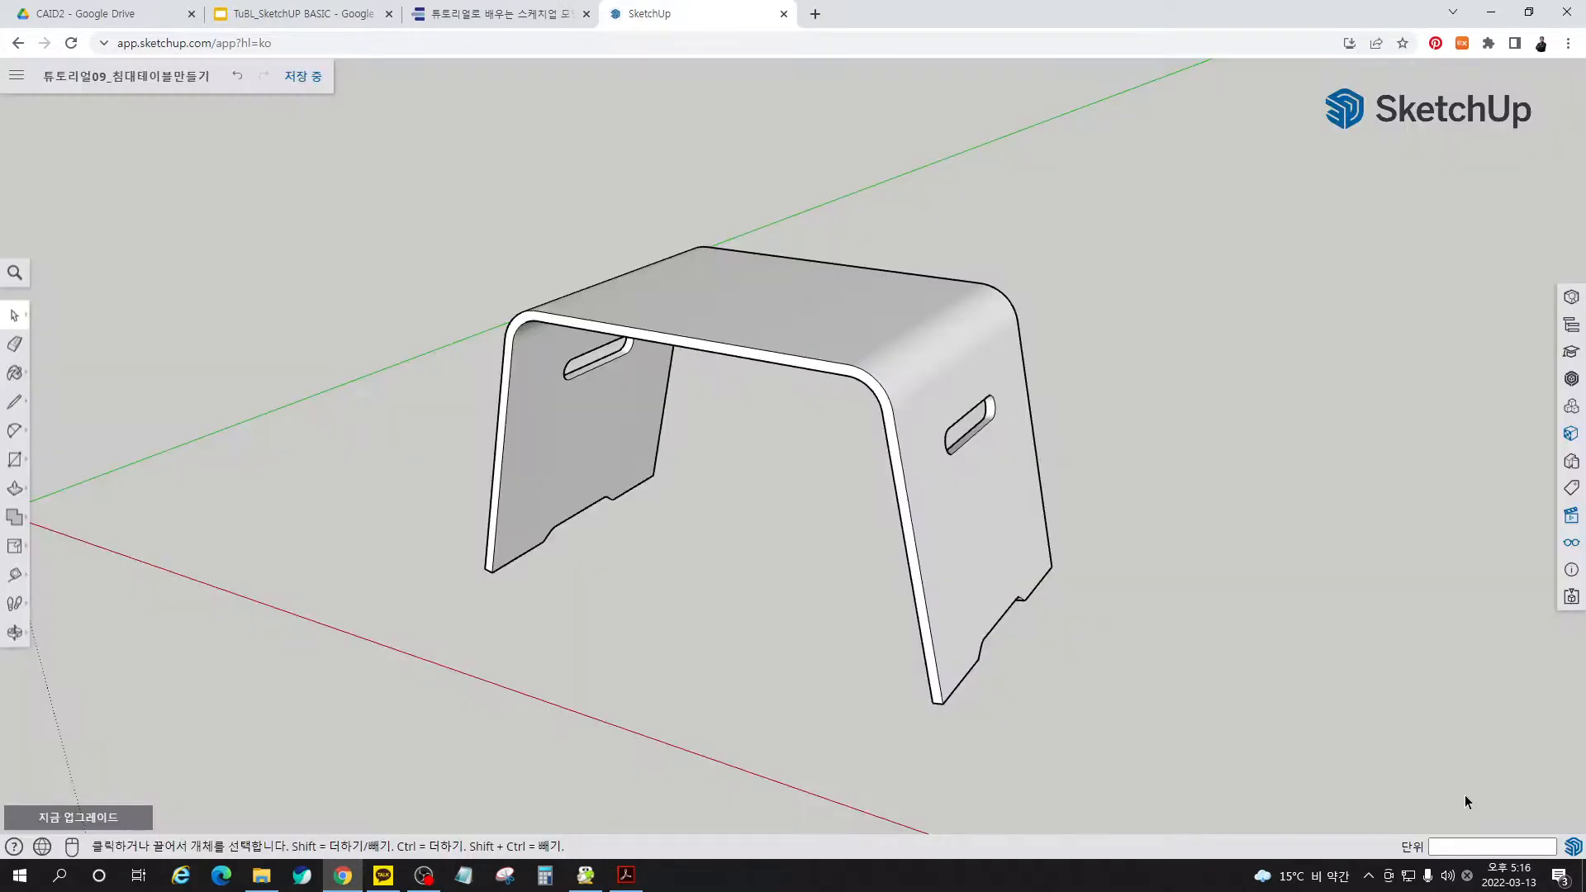
- Turn off the display of the drawing axes around the finished table
scroll(1028, 593, down, 3)
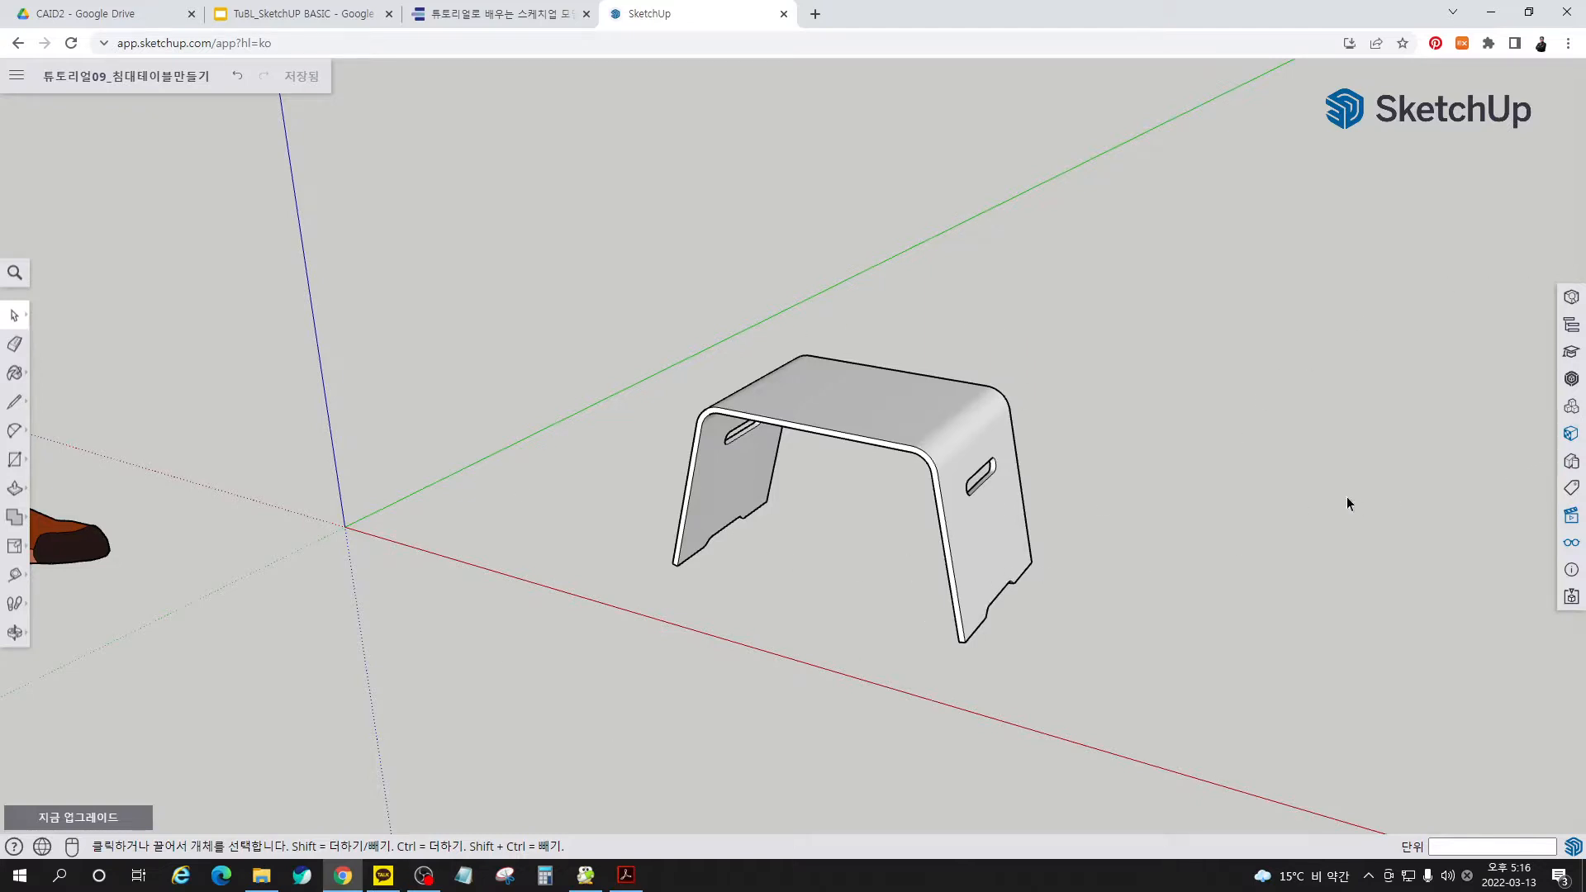
middle_drag(265, 403, 722, 573)
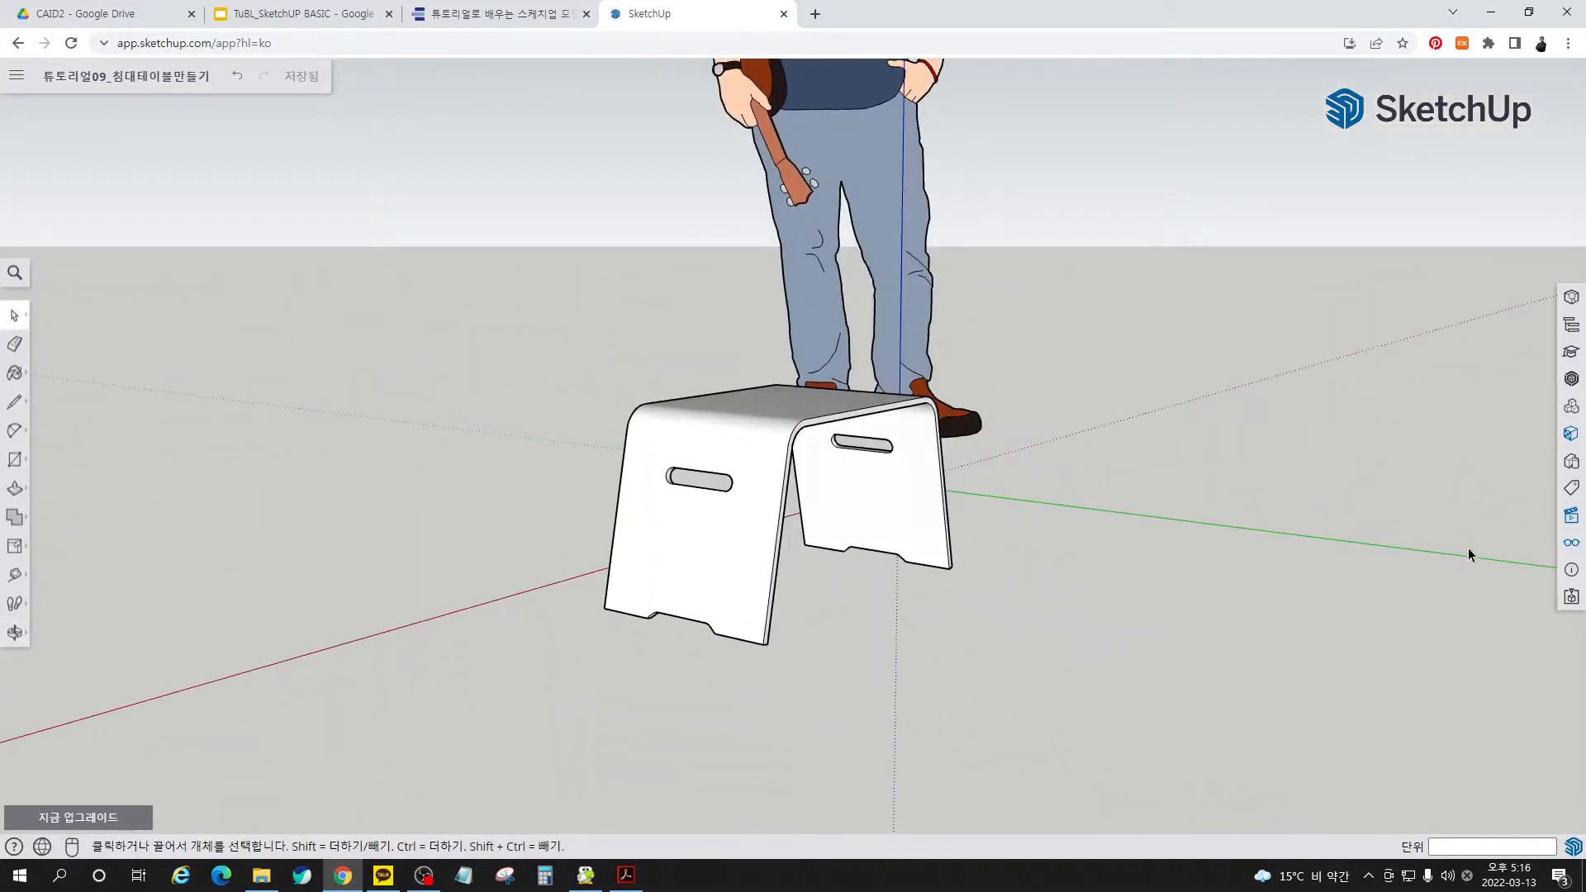
click(1571, 543)
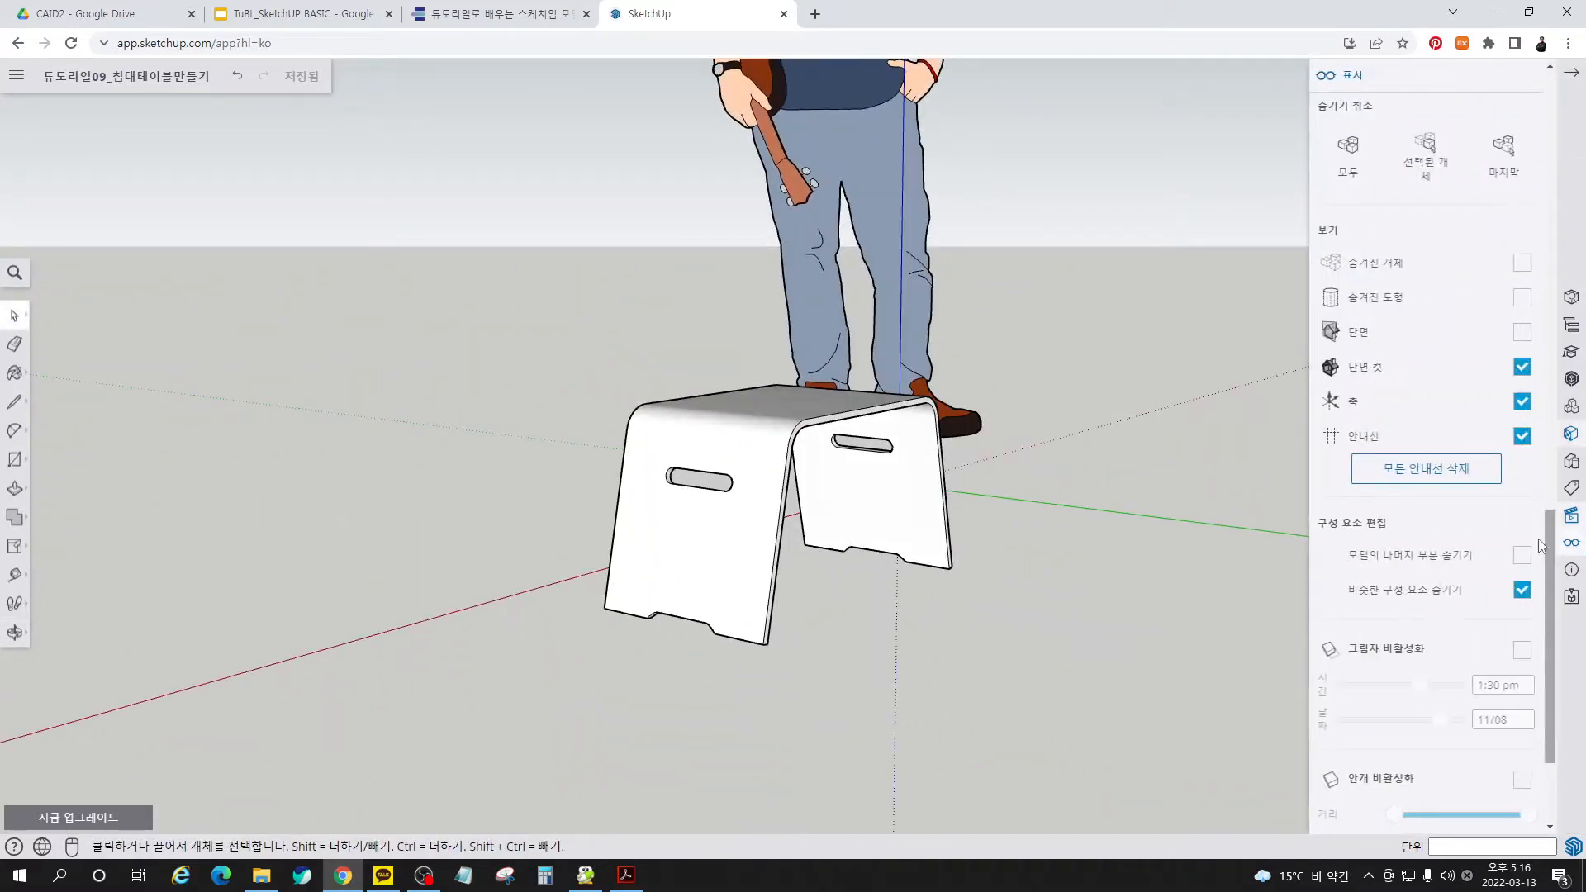
click(1522, 402)
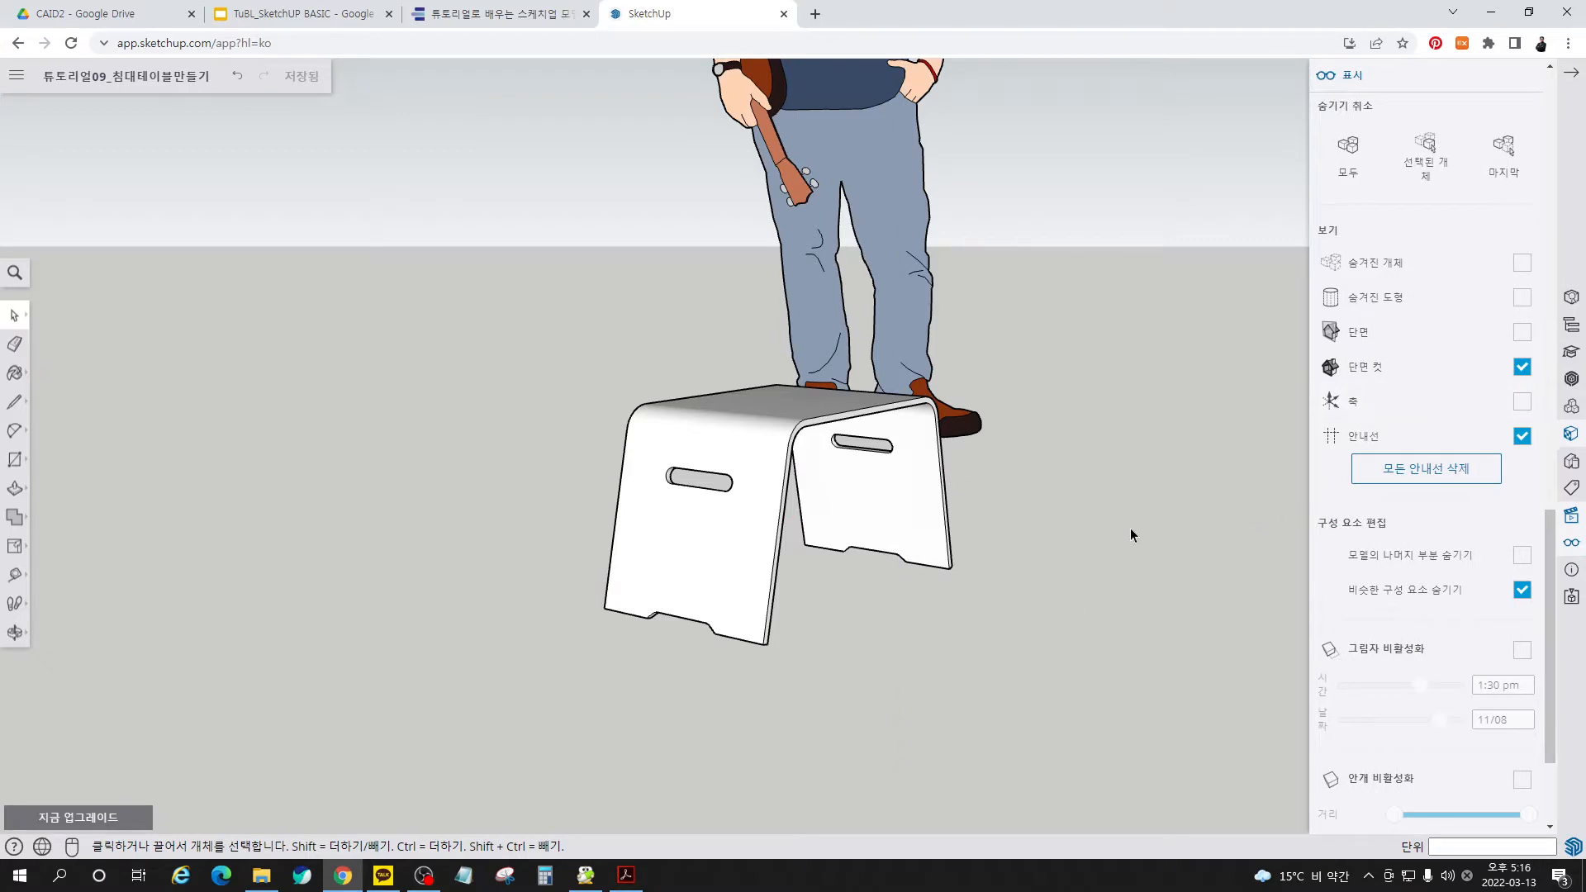
- Search the commands for "프로" and turn off the profile edges so the table shows thin outlines
scroll(953, 360, up, 3)
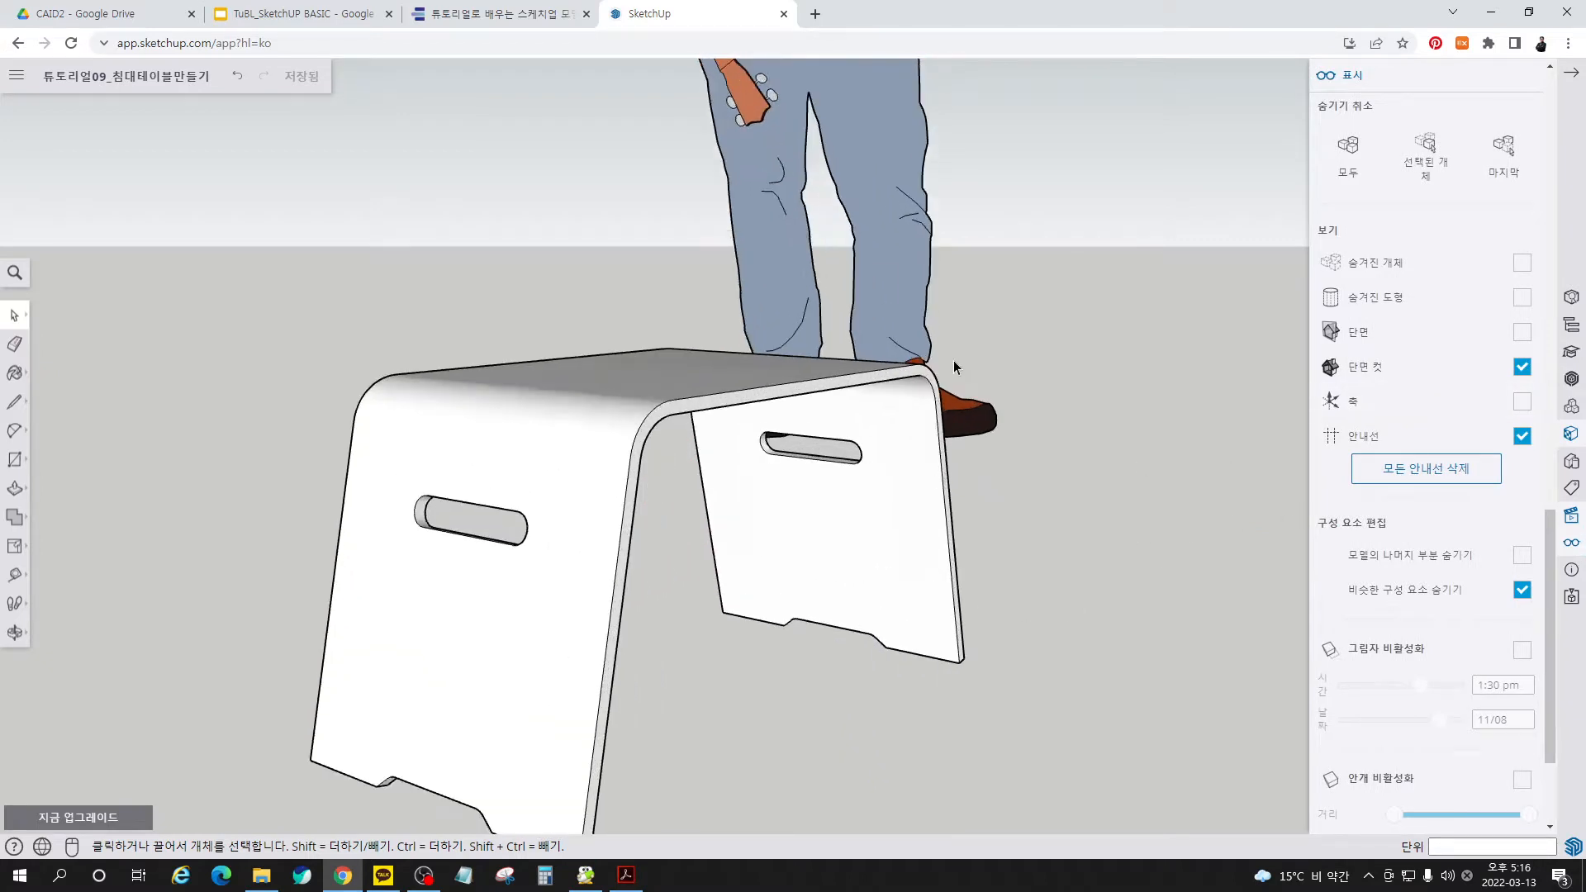
scroll(646, 600, up, 2)
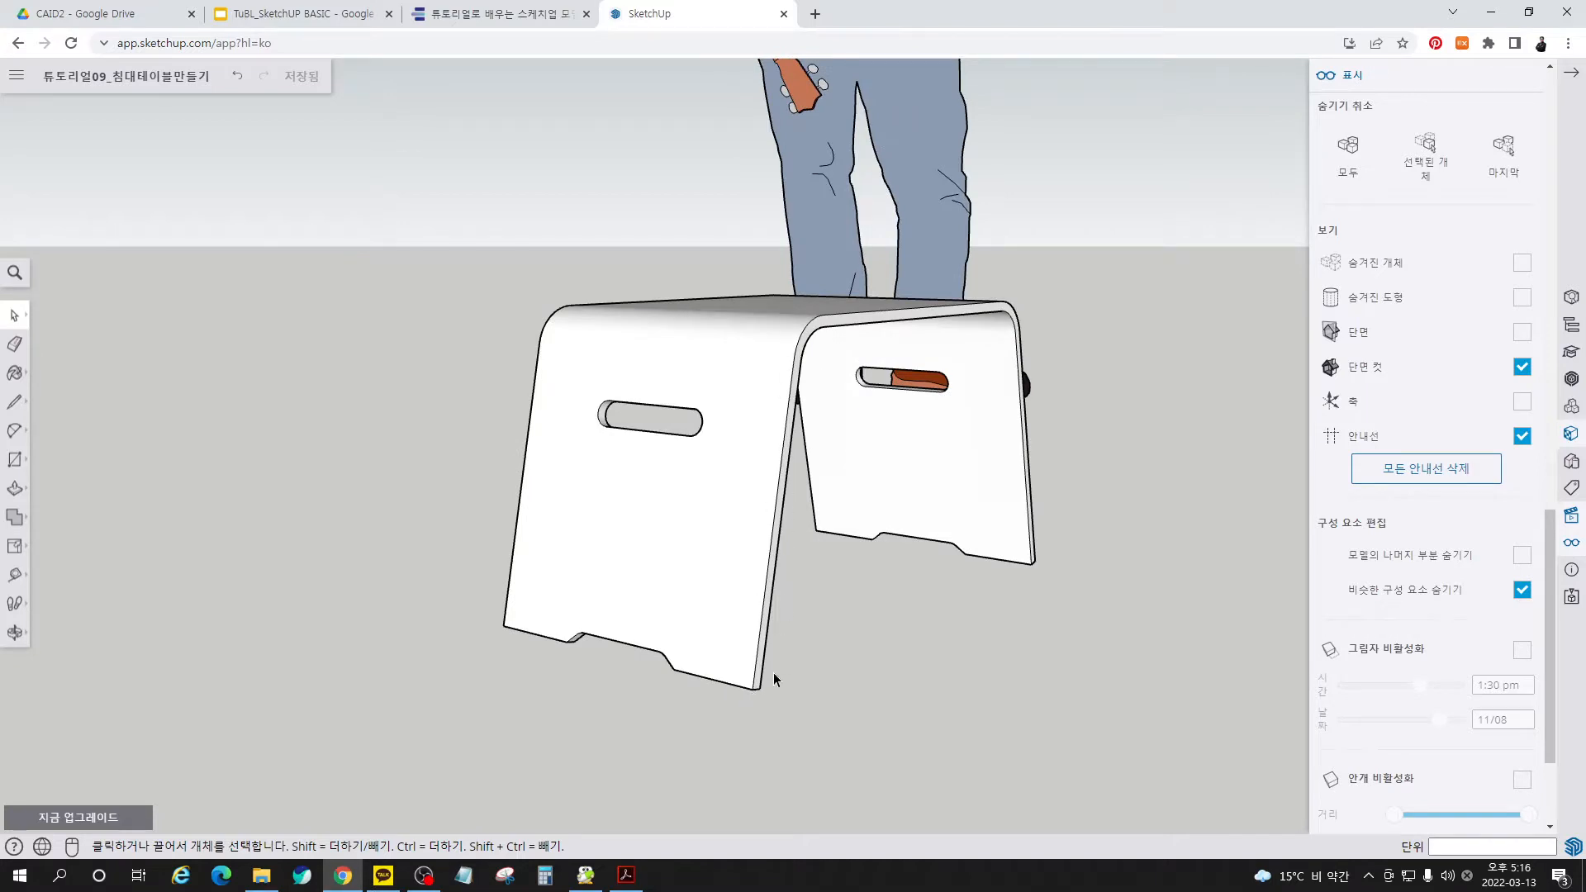
click(13, 273)
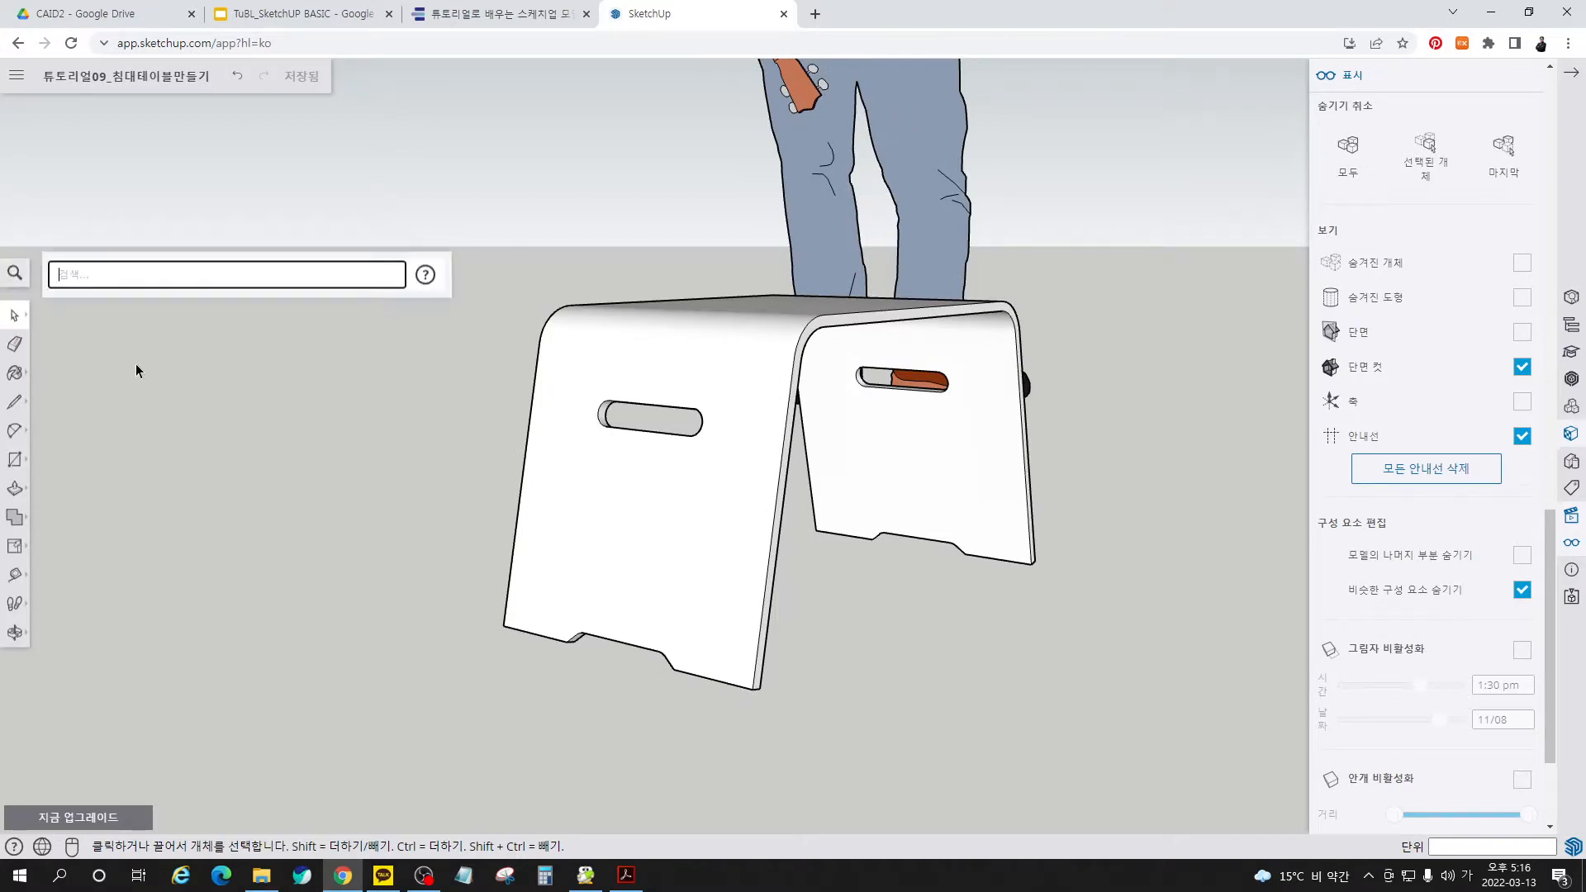
text(ㅍㅡ로)
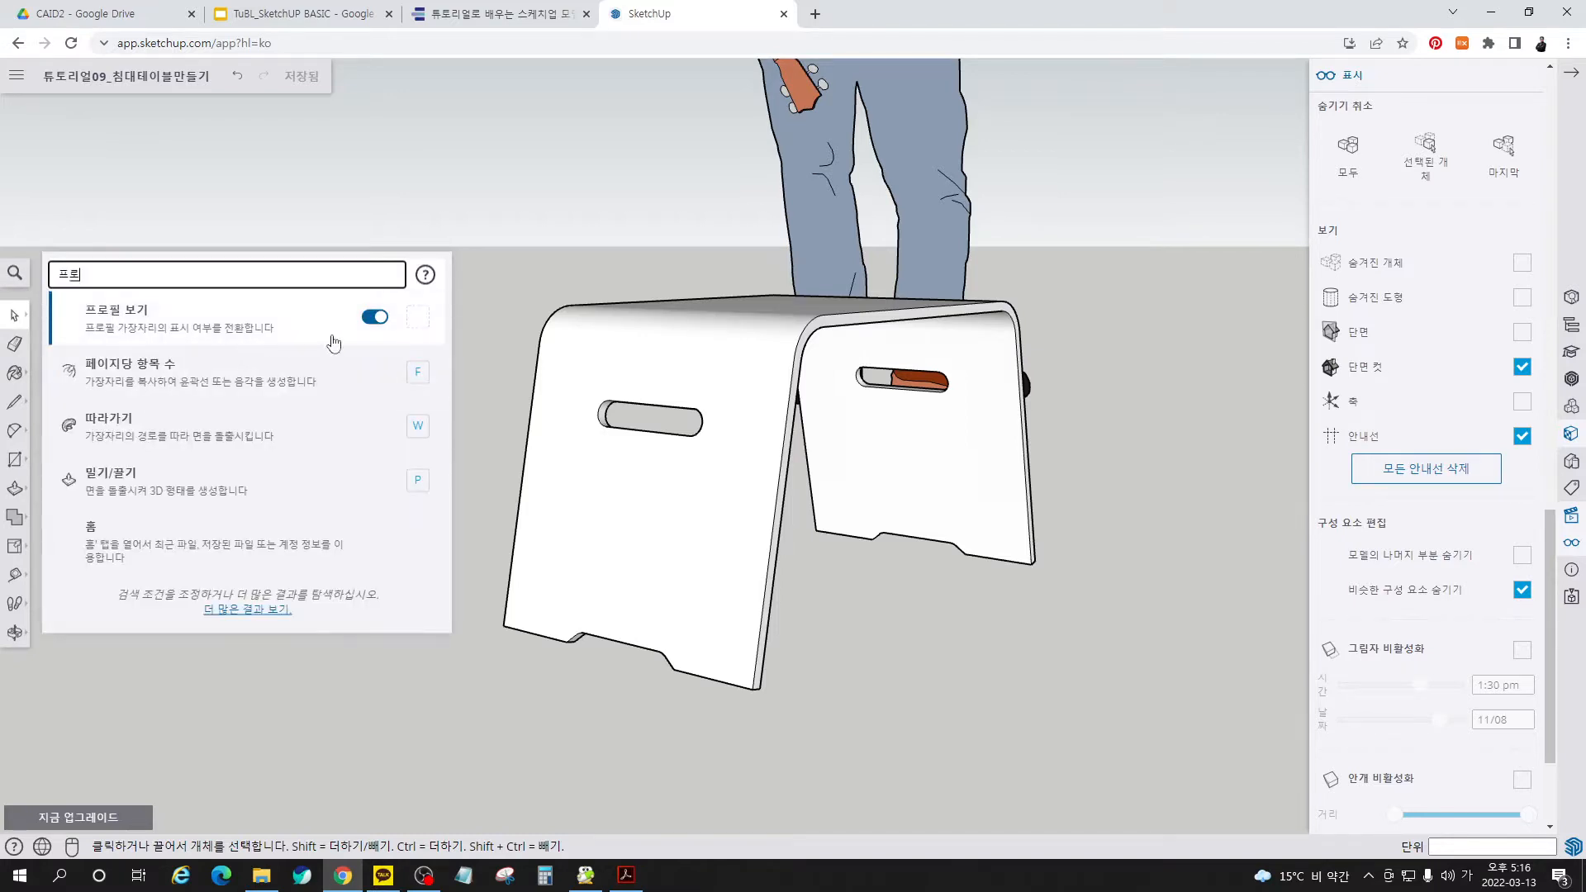
click(373, 317)
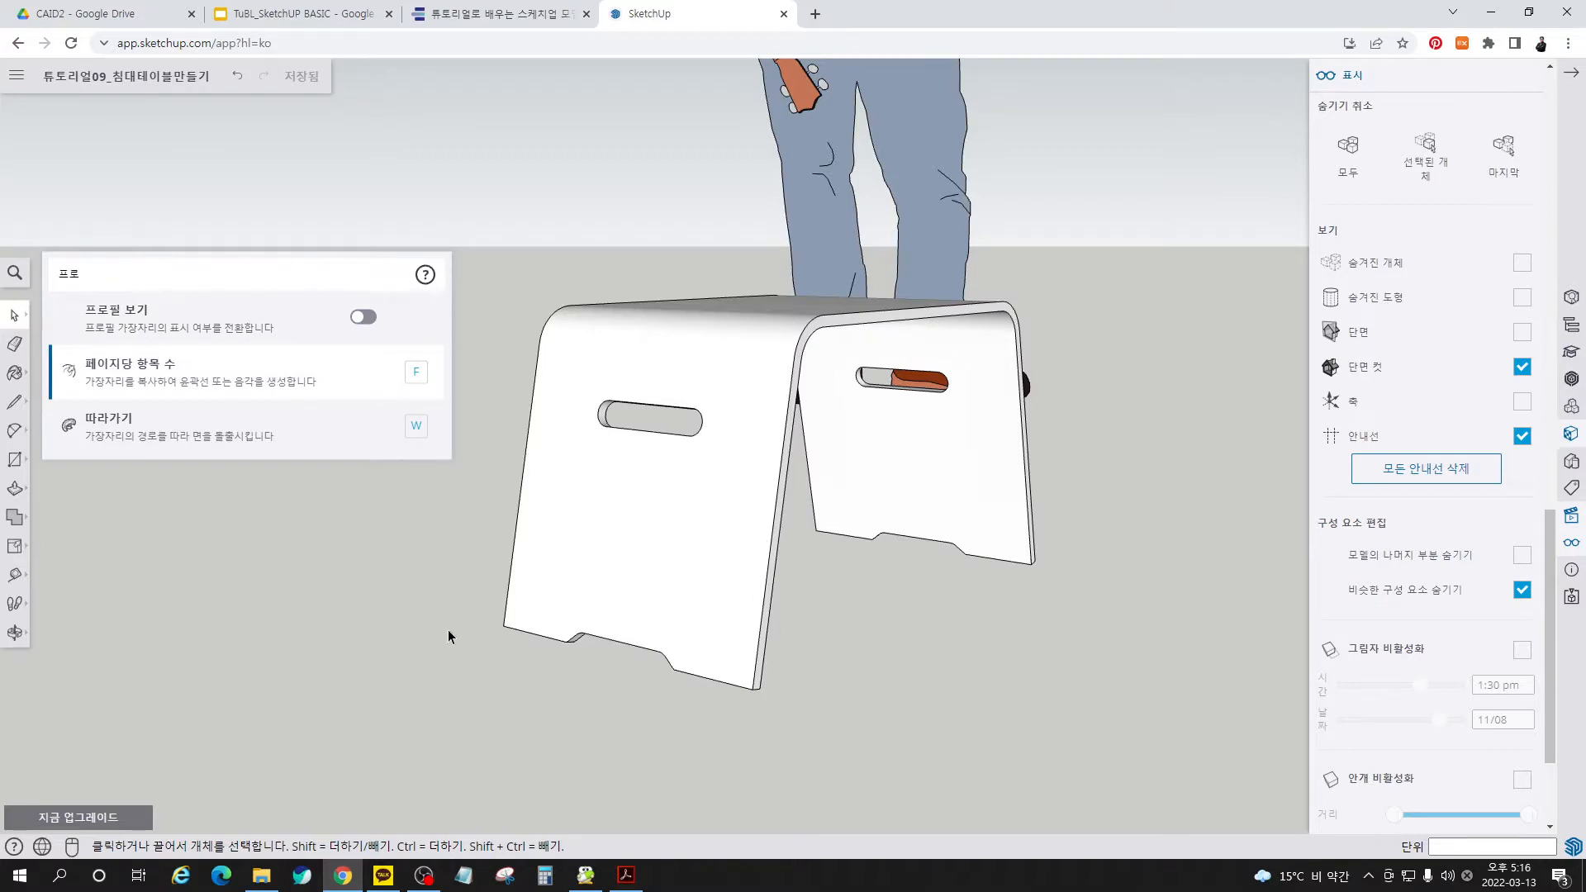
click(284, 590)
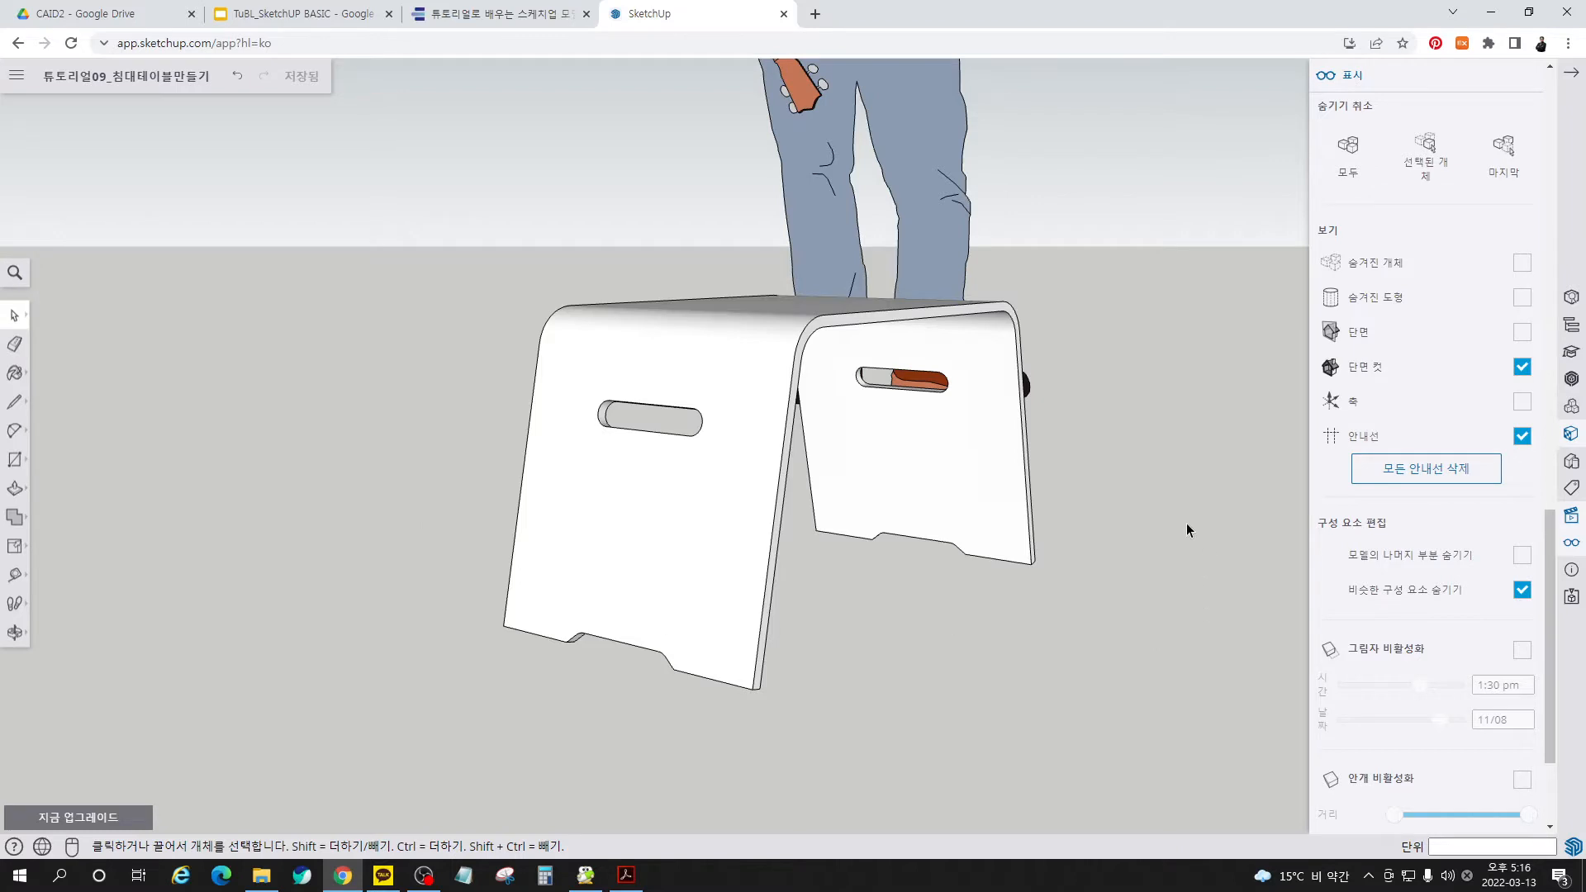
scroll(1186, 529, up, 1)
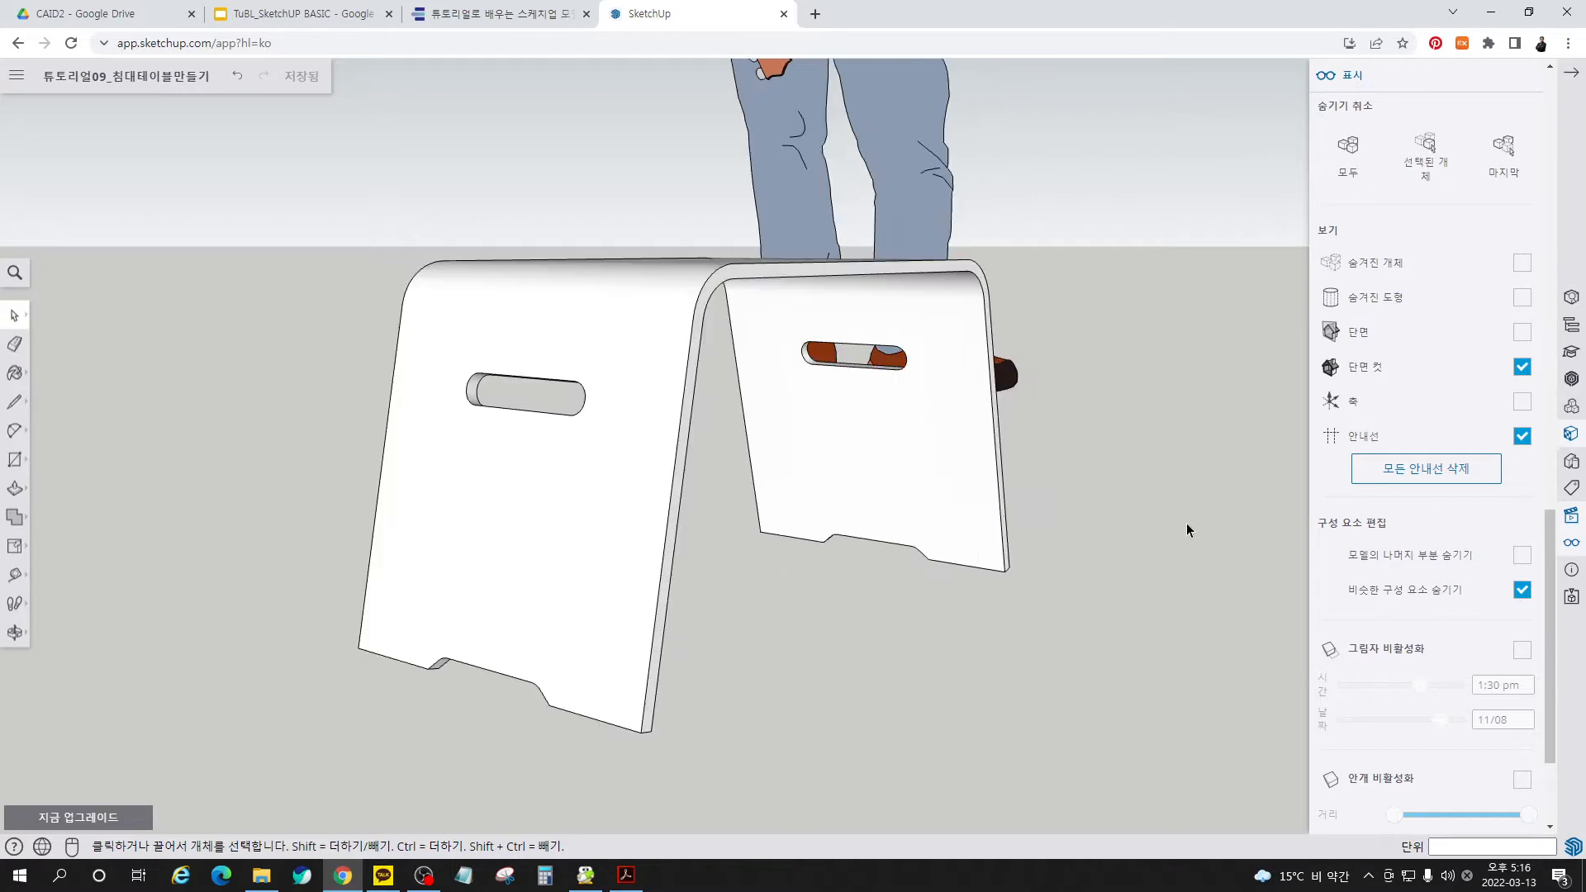
click(1571, 73)
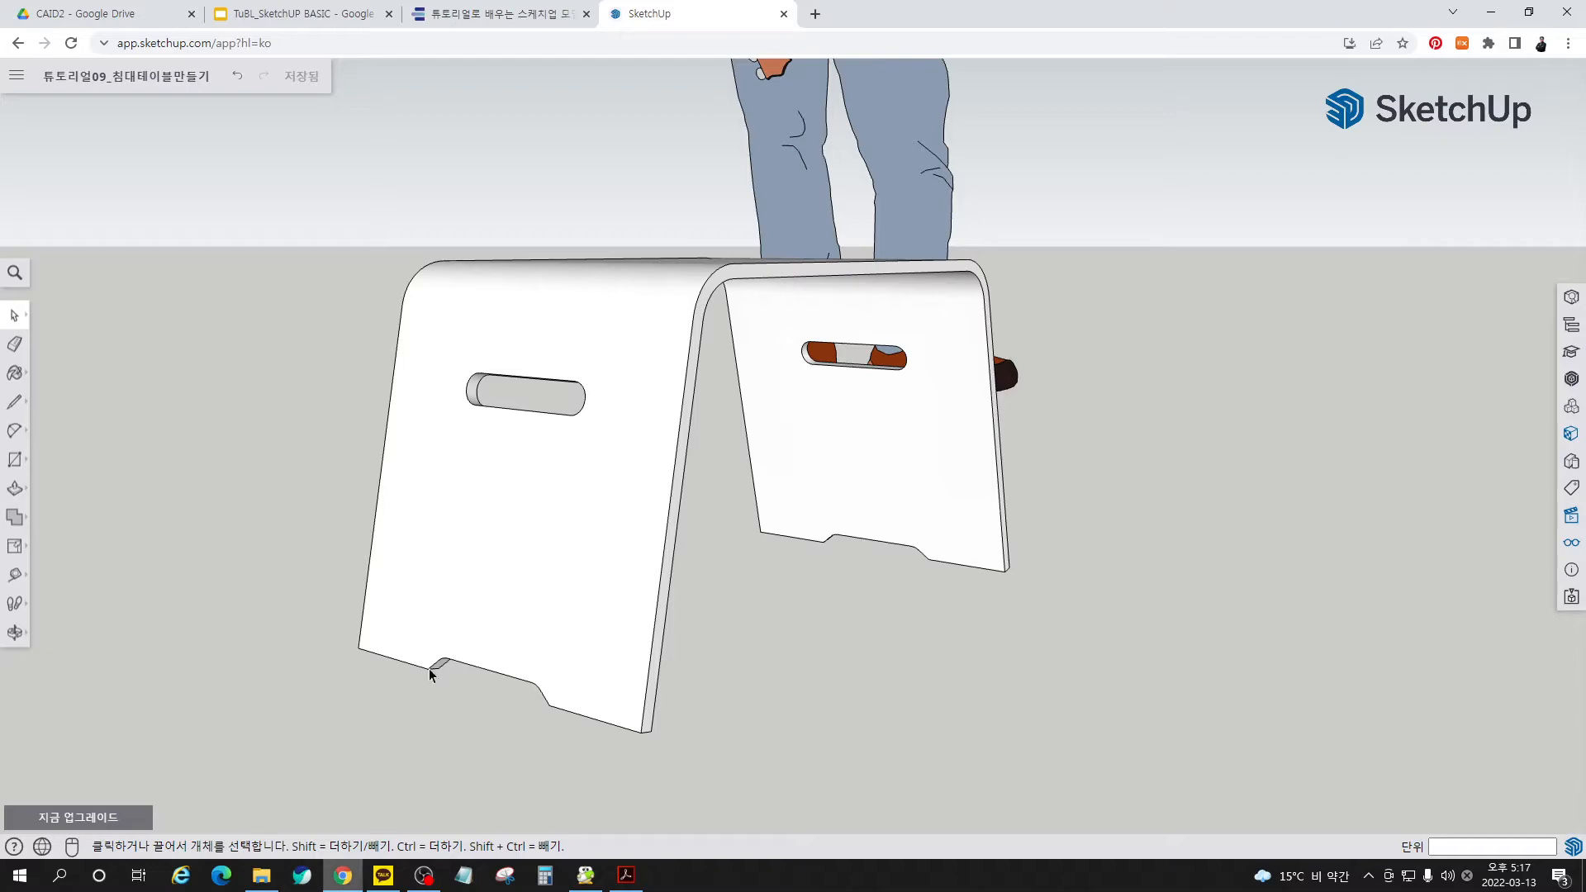
- Switch to the "TuBL_SketchUP BASIC" presentation in Google Slides and start the slideshow from the Tutorial 9 slide
click(342, 24)
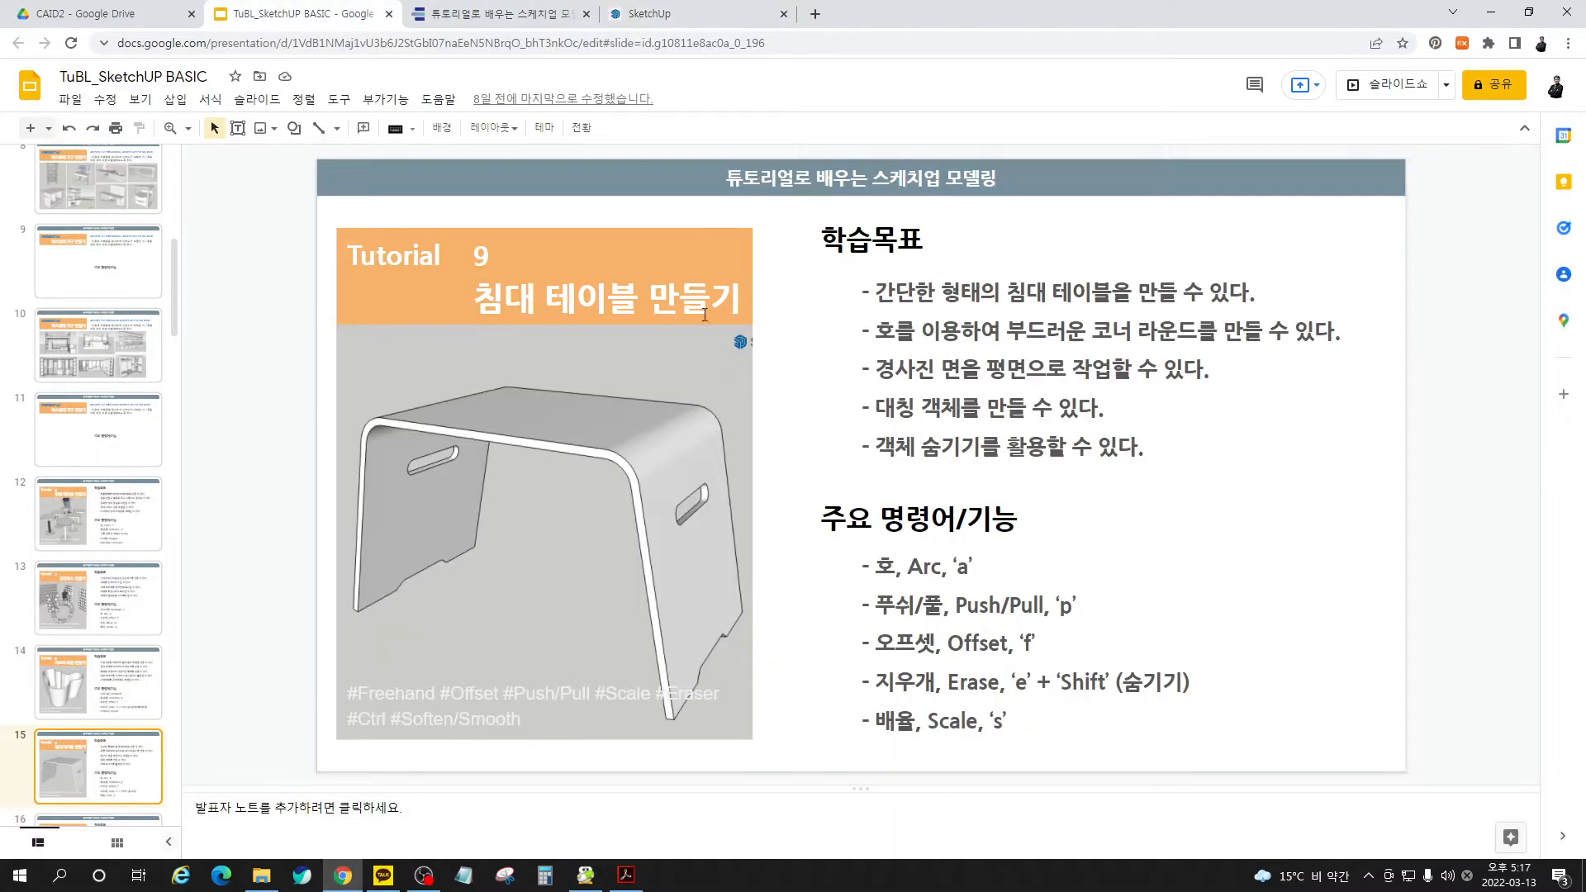
click(1363, 84)
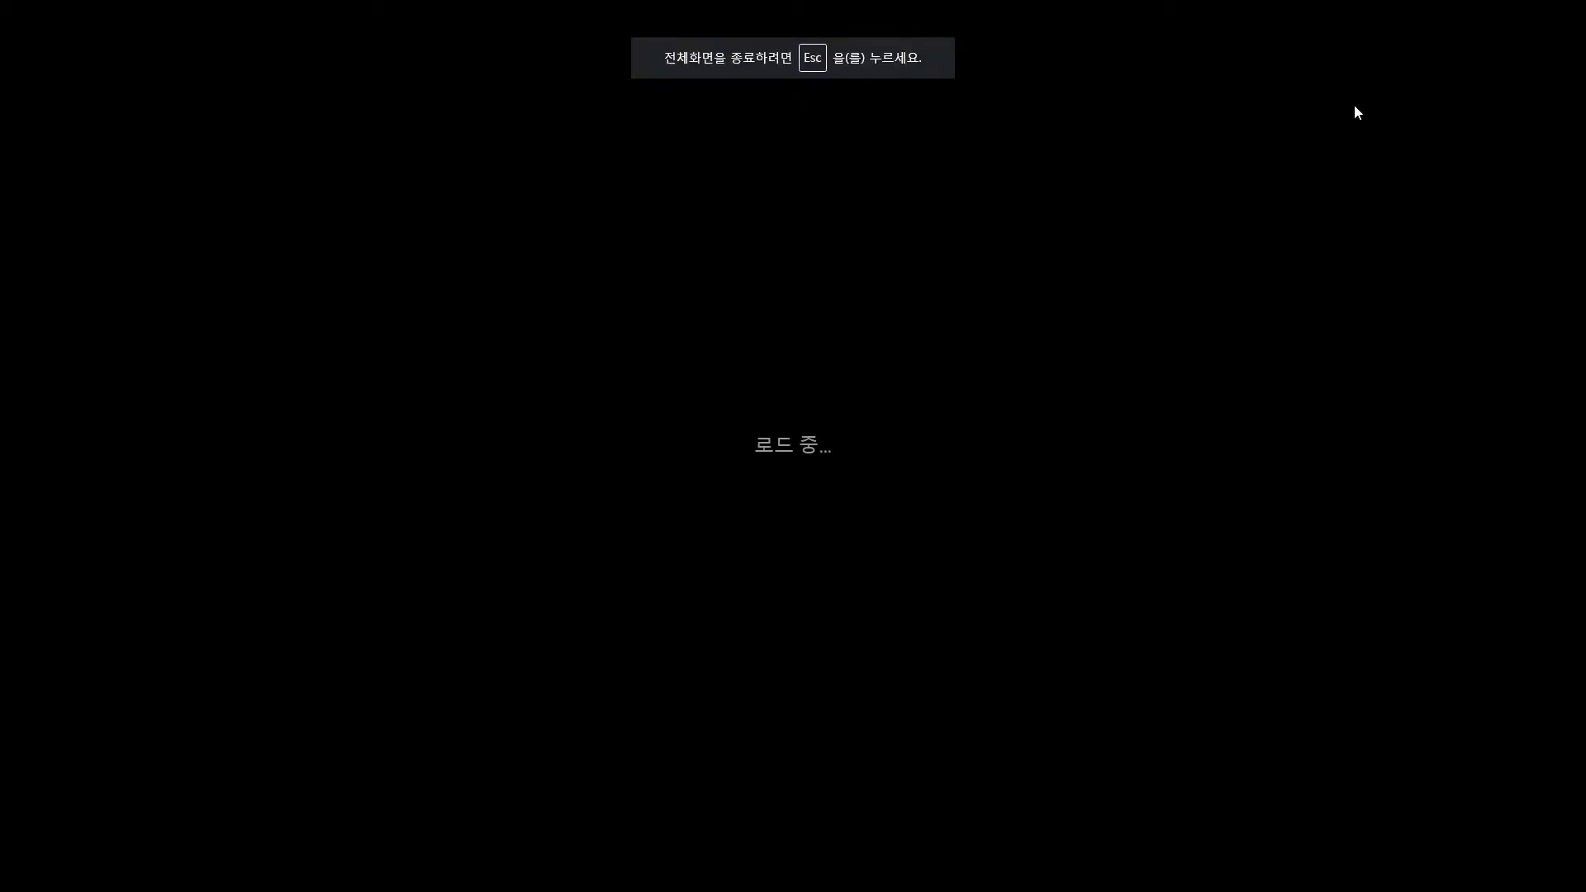